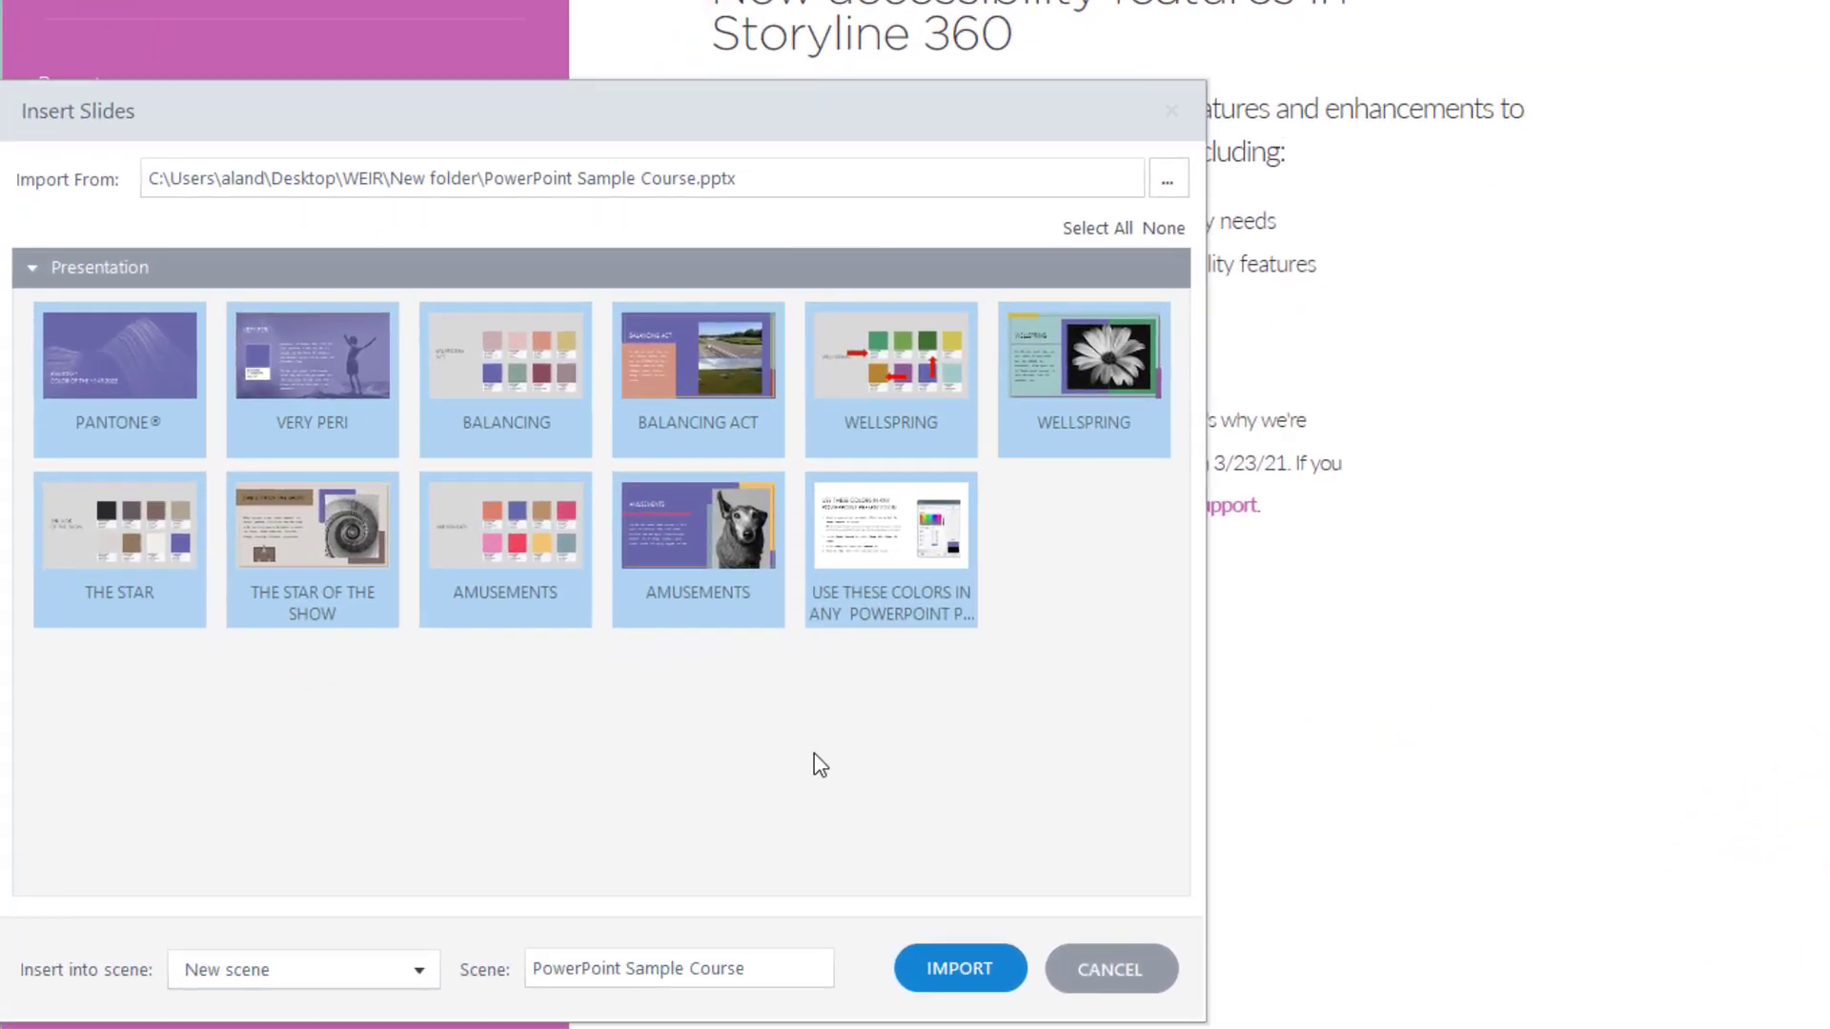
Exclude both Amusements slides and the final color-use slide from the PowerPoint import selection.
{"action": "left_click", "coordinate": [878, 599]}
{"action": "left_click", "coordinate": [749, 596]}
{"action": "left_click", "coordinate": [517, 562]}
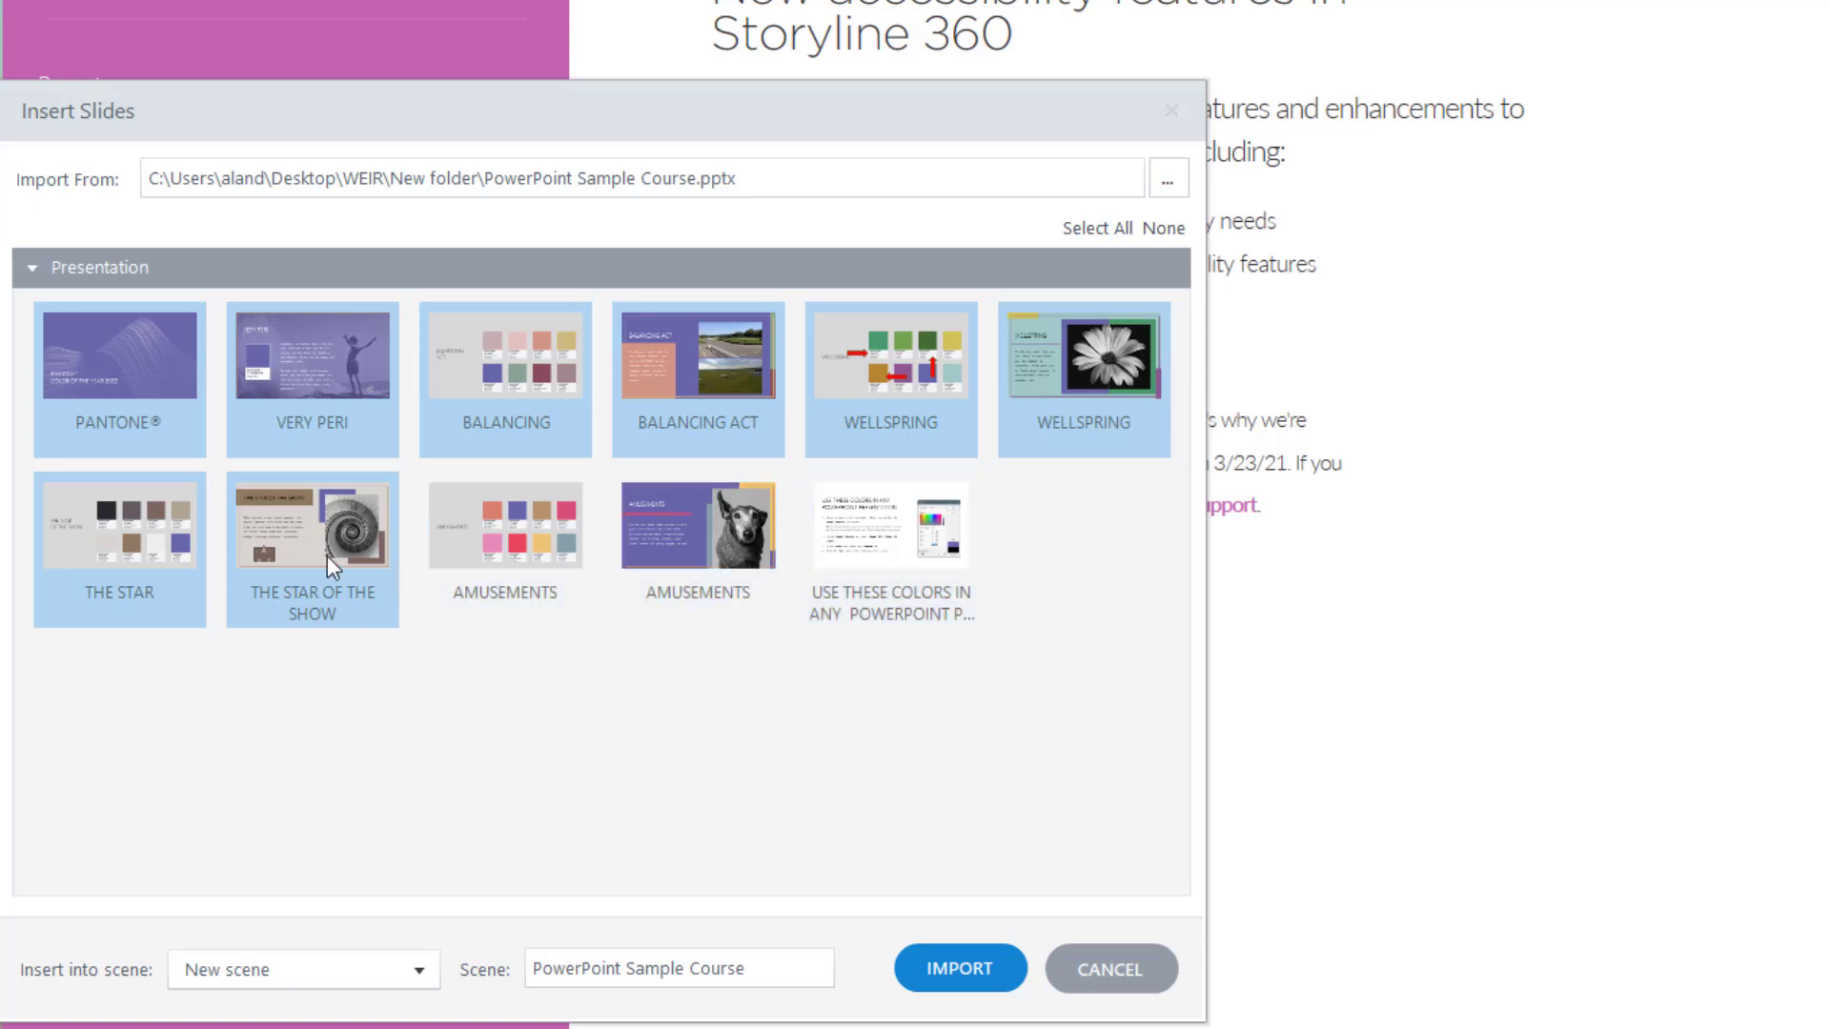
Reselect both Amusements slides and the final color-use slide, and import all slides of PowerPoint Sample Course.pptx into a new scene.
{"action": "left_click", "coordinate": [496, 546]}
{"action": "left_click", "coordinate": [707, 567]}
{"action": "left_click", "coordinate": [886, 572]}
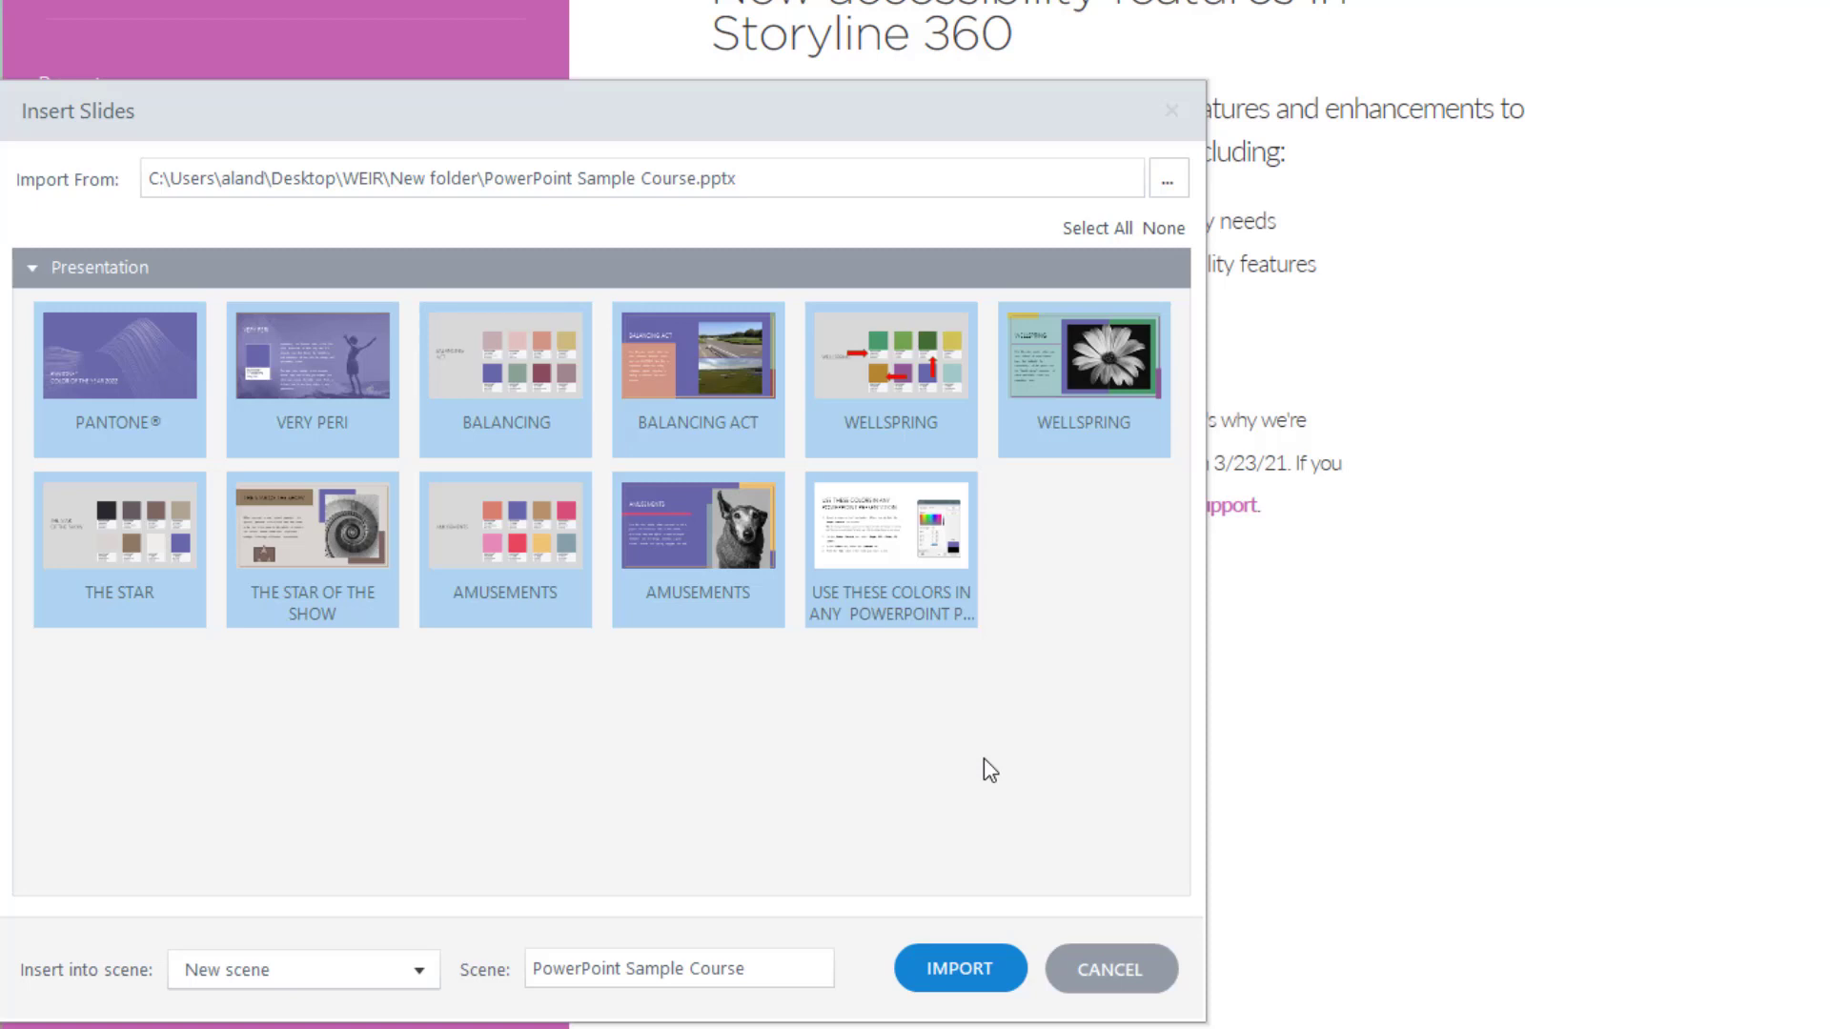
{"action": "left_click", "coordinate": [968, 982]}
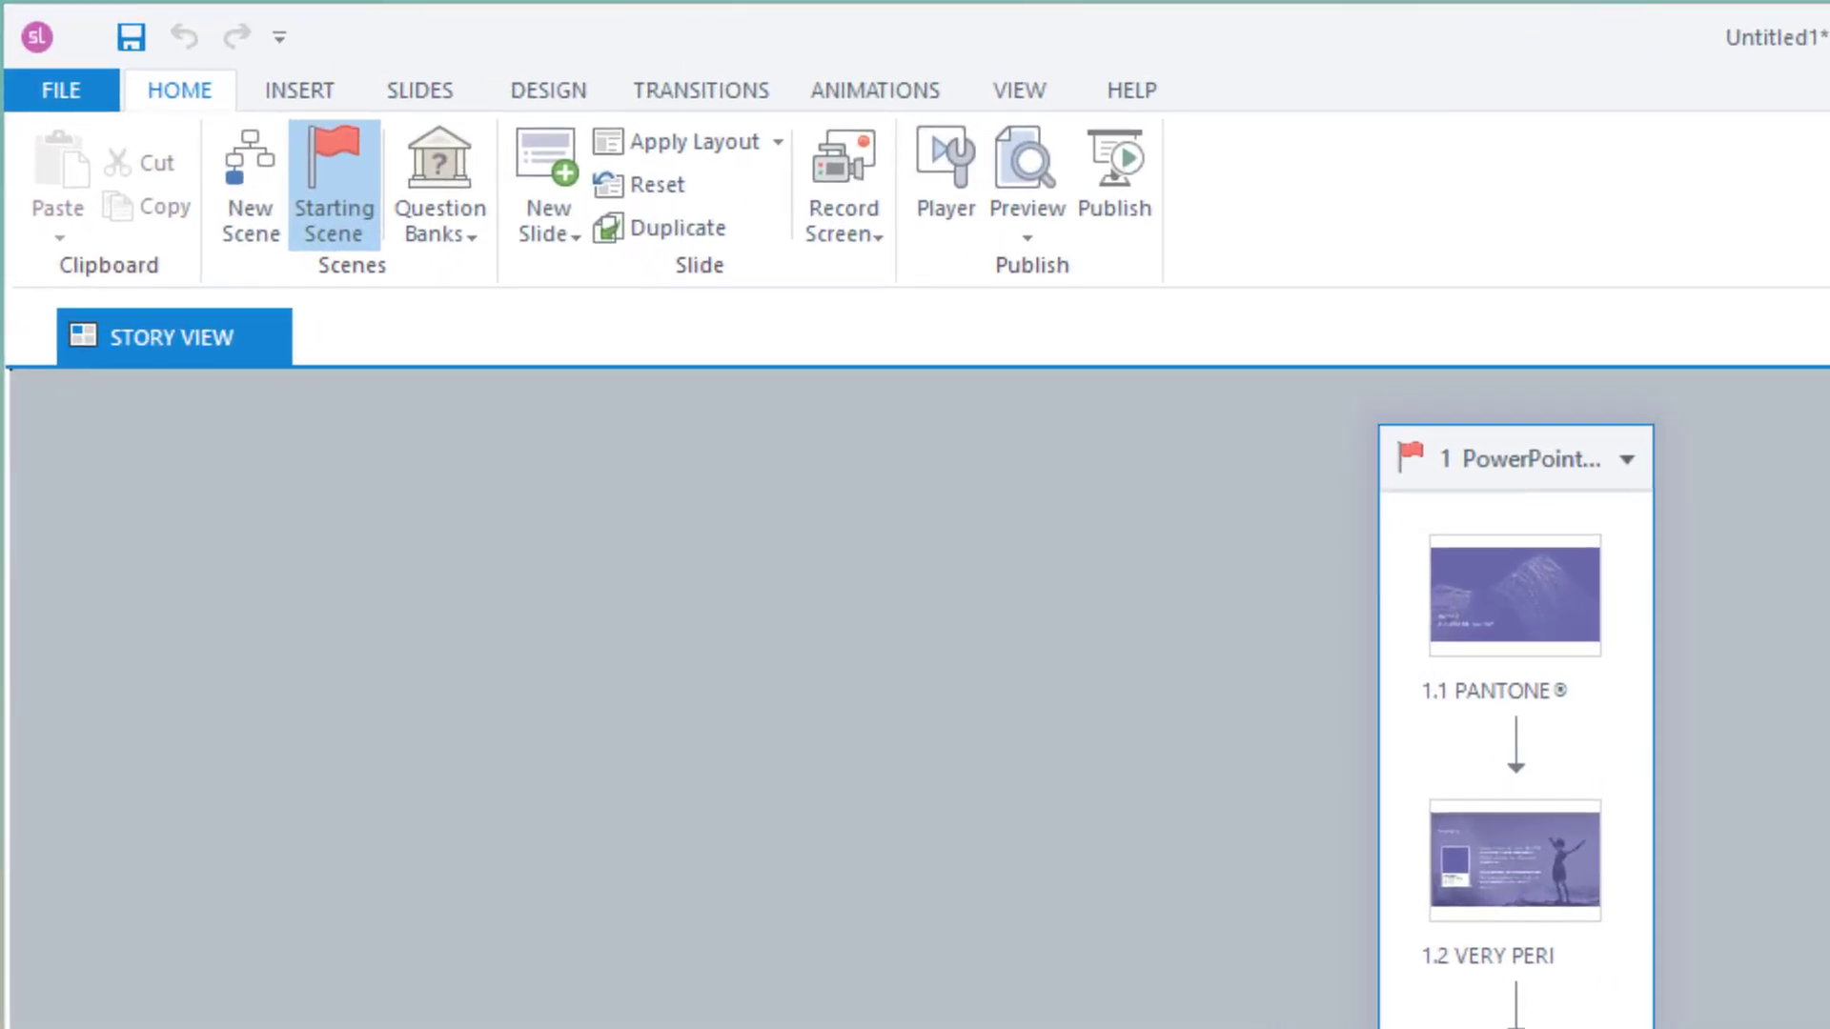
Save the project as a Storyline file named PowerPoint Demo in My Articulate Projects.
{"action": "left_click", "coordinate": [71, 84]}
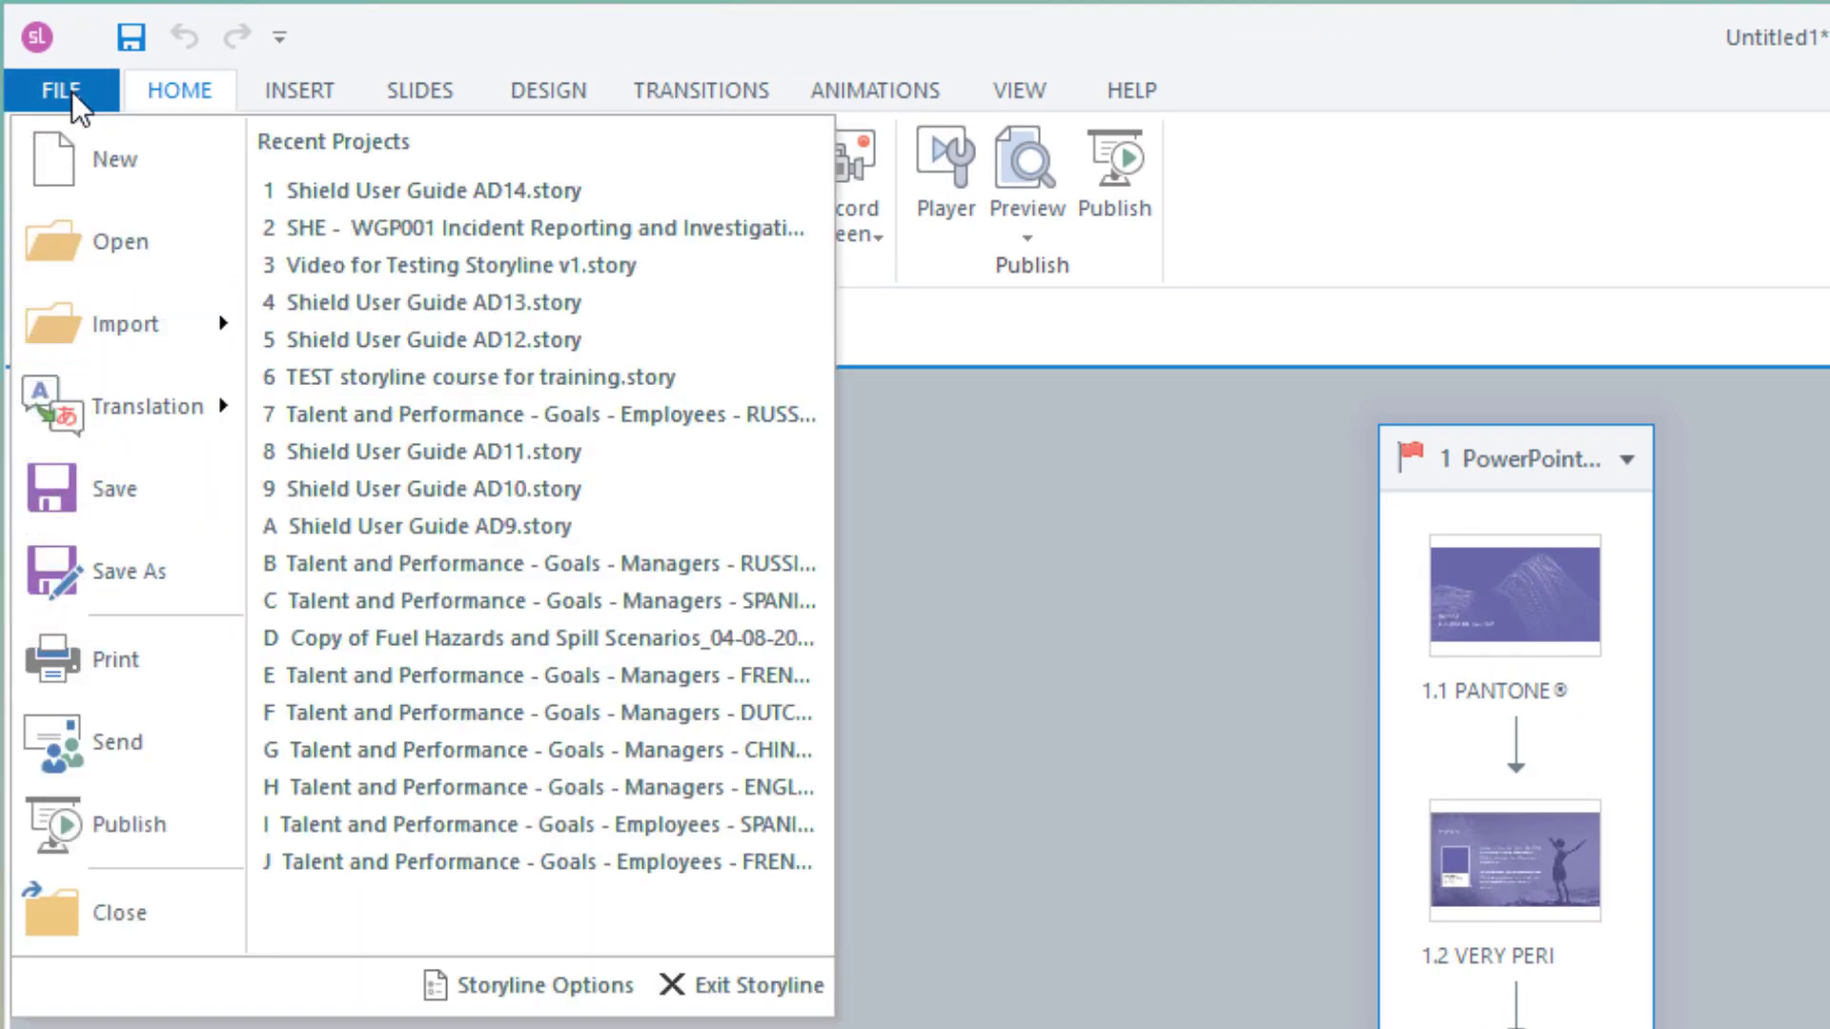
{"action": "left_click", "coordinate": [188, 596]}
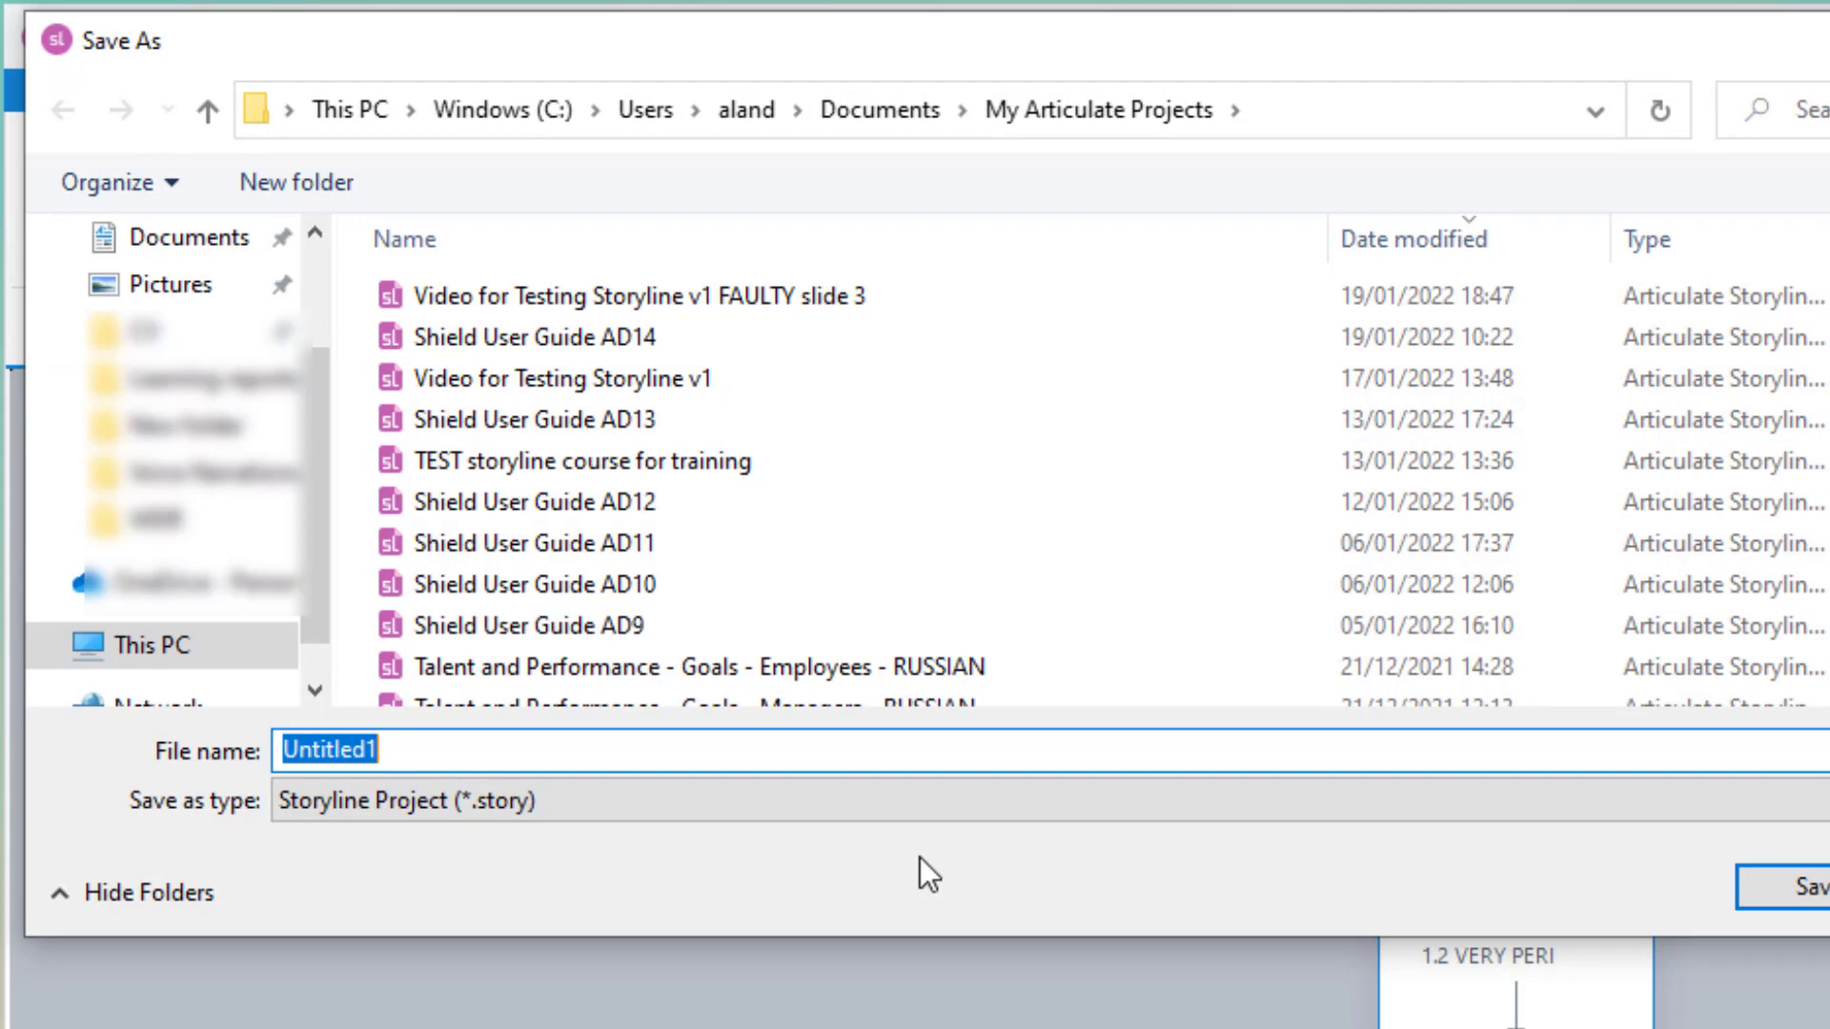
{"action": "type", "text": "PowerPoint Demo"}
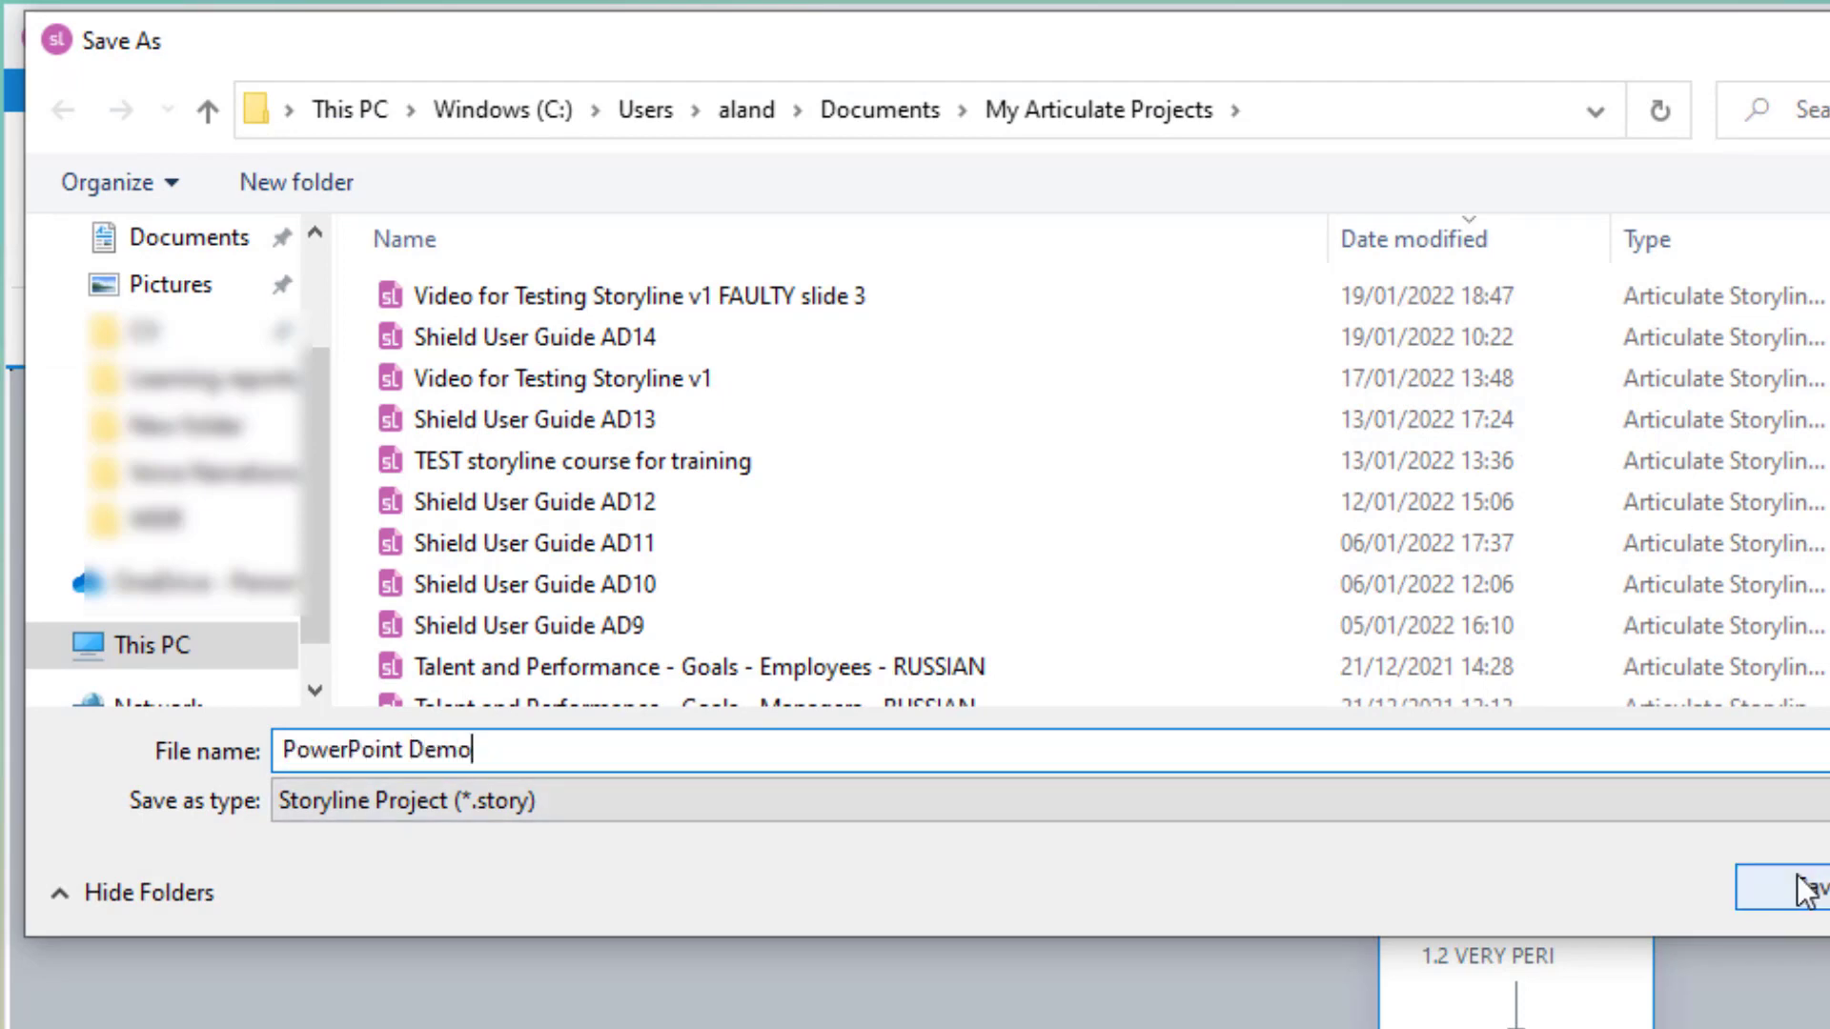
{"action": "left_click", "coordinate": [1804, 888]}
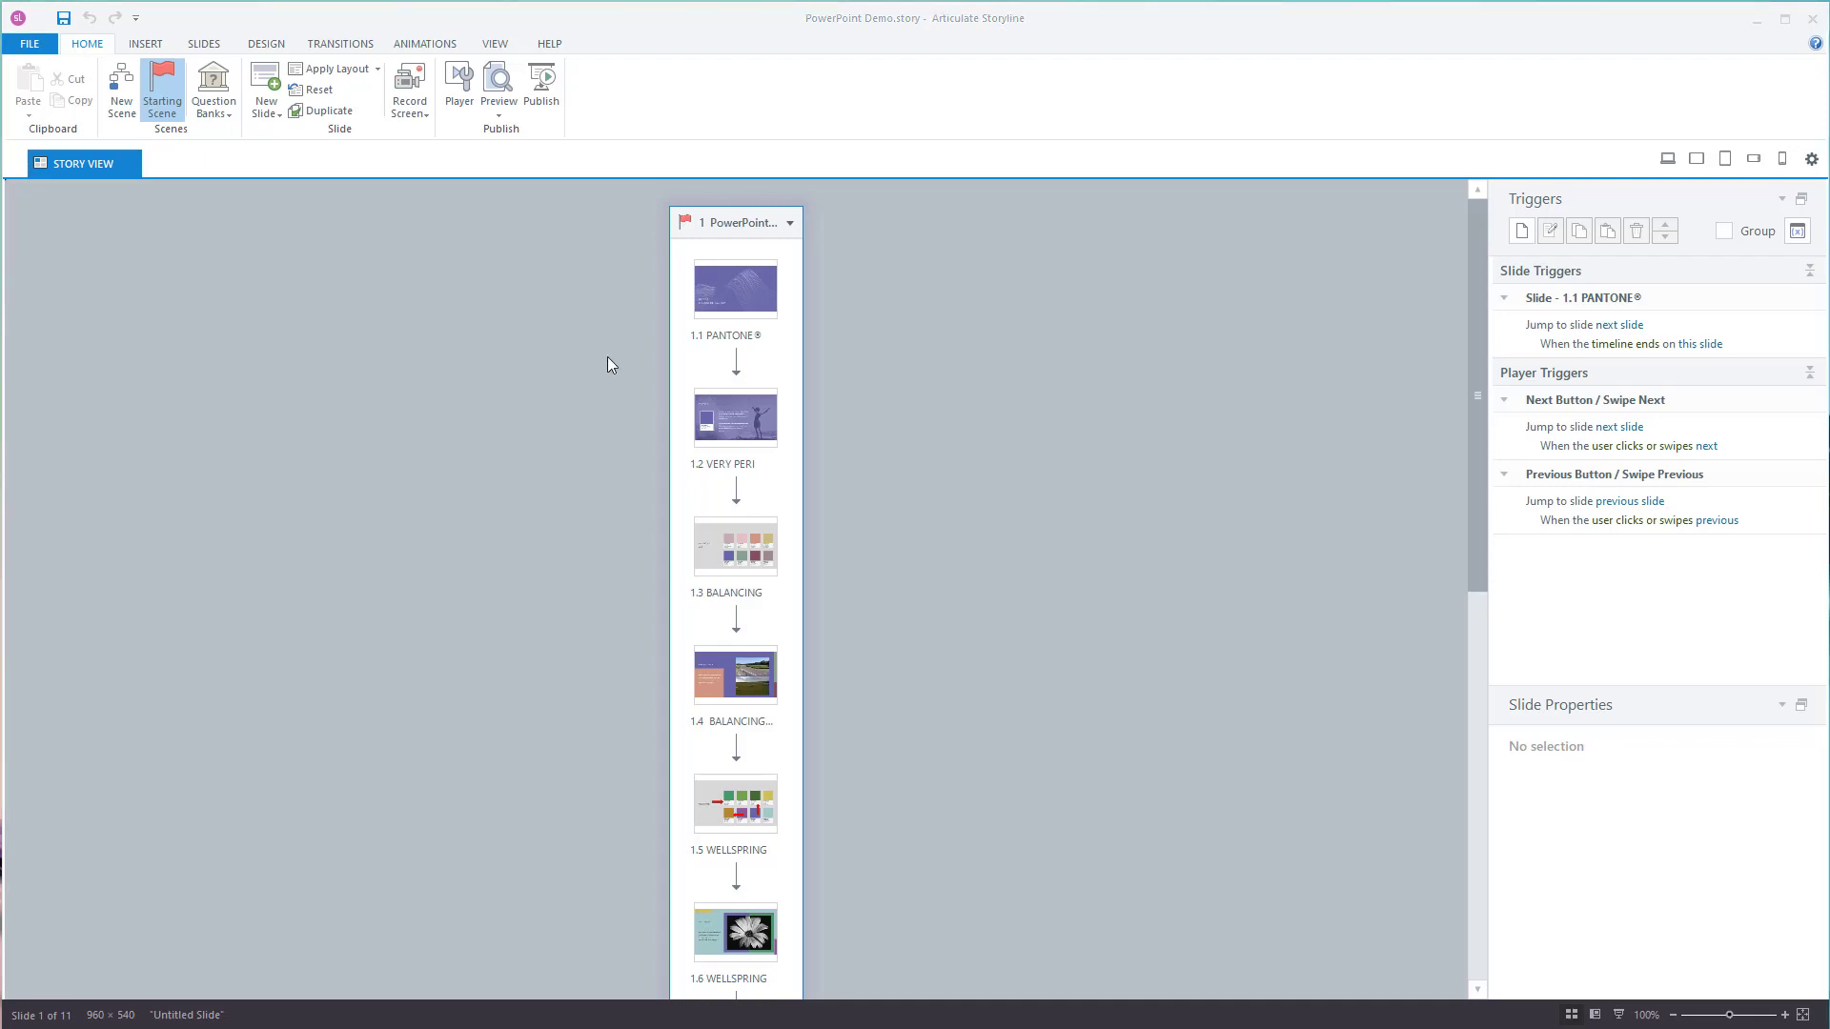
Select the range of slides from 1.1 PANTONE to 1.11 in the scene, and clear the selection.
{"action": "left_click", "coordinate": [688, 329]}
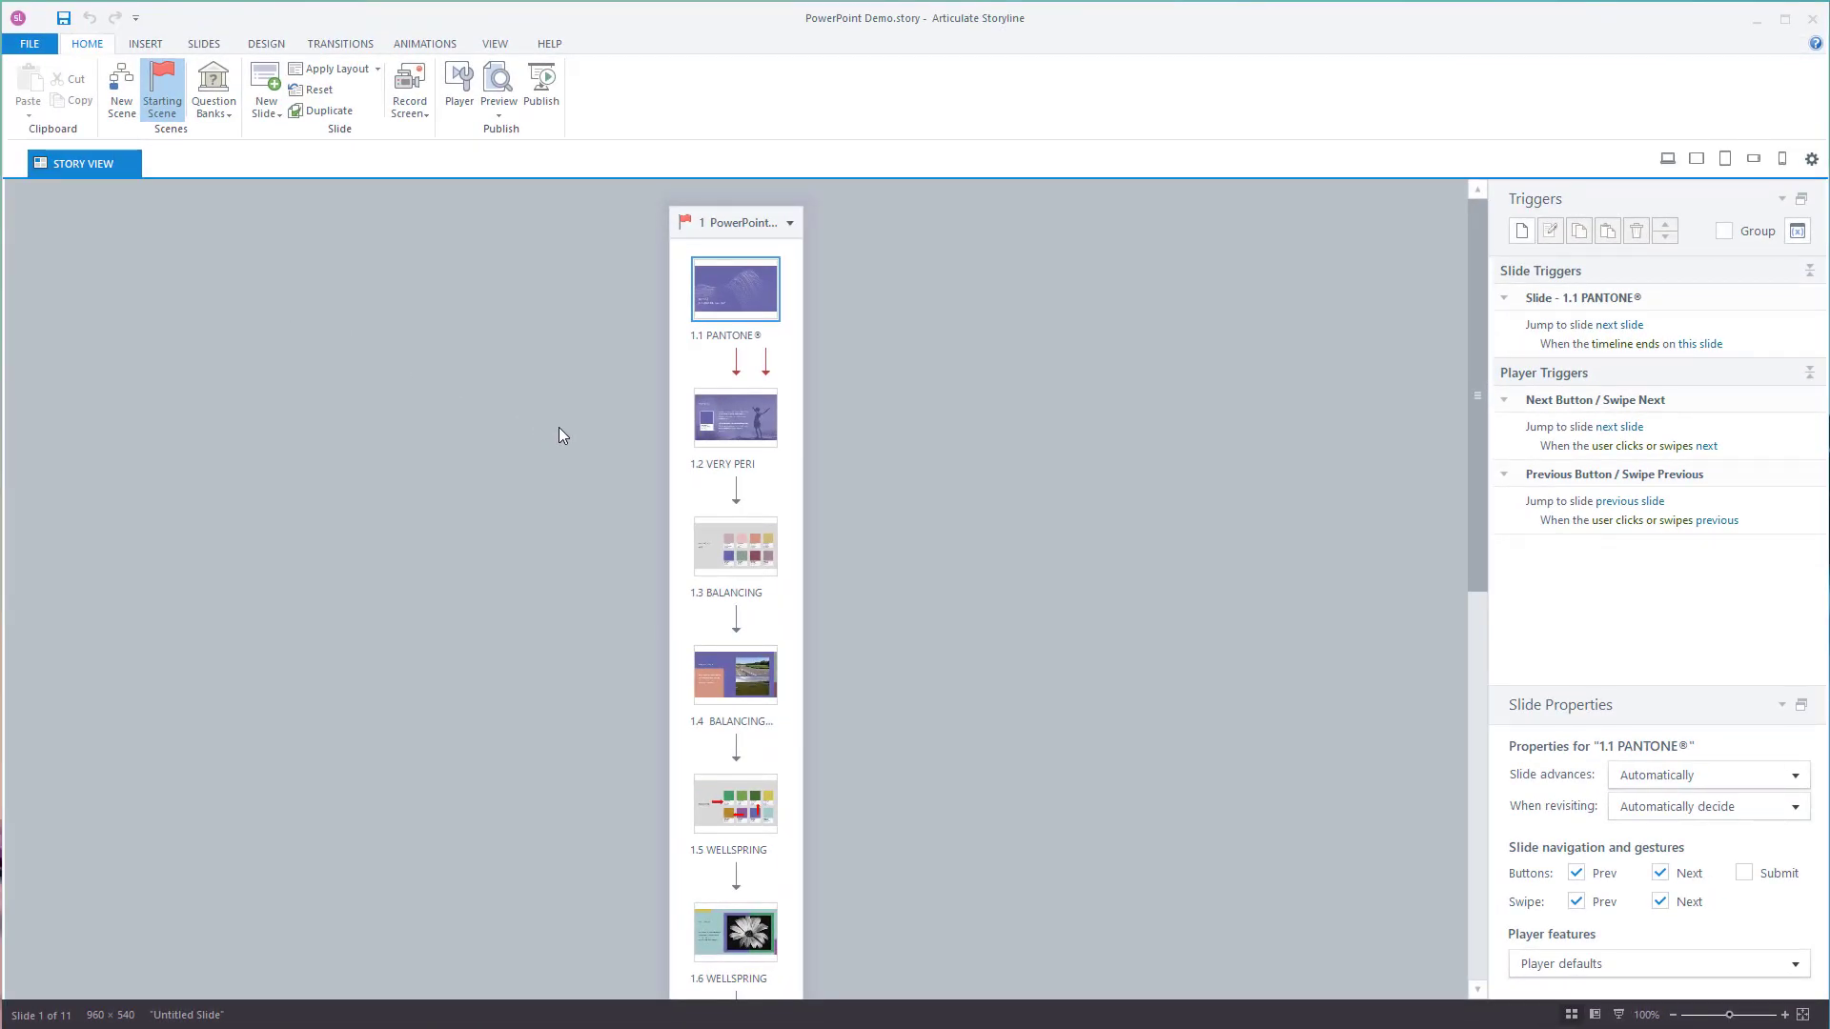
{"action": "left_click", "coordinate": [819, 725]}
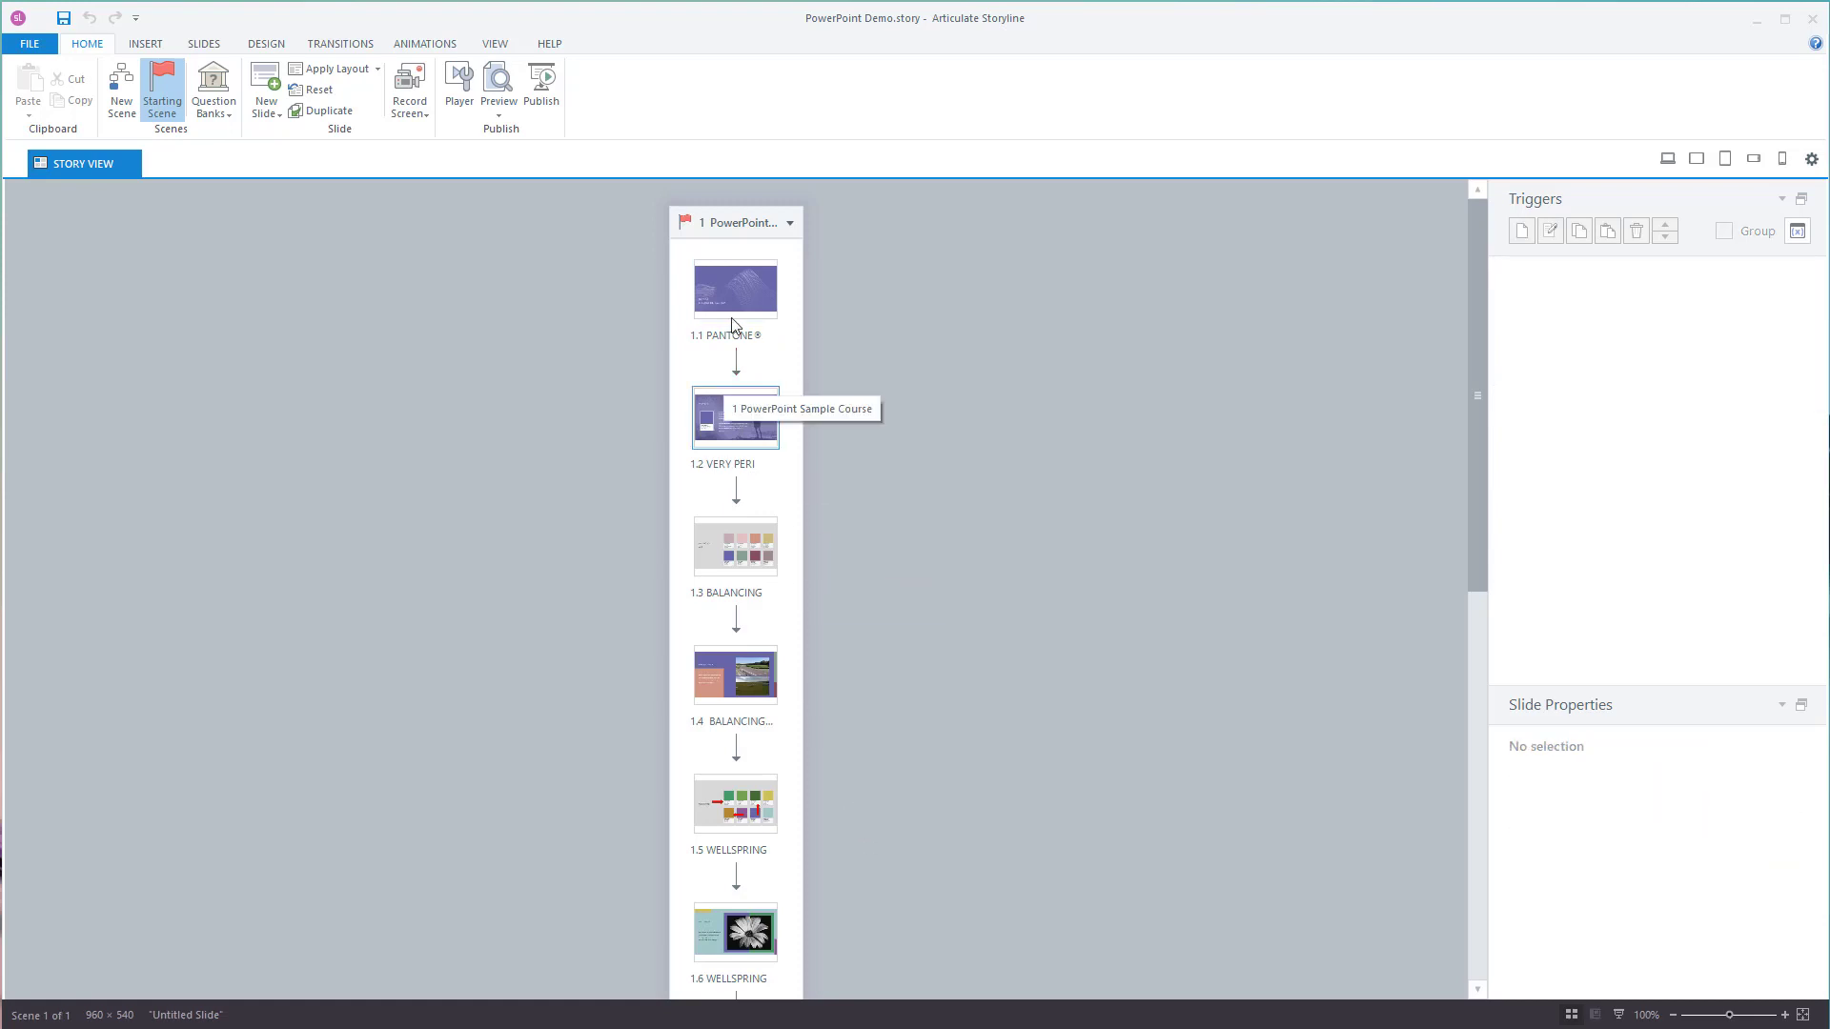
{"action": "left_click", "coordinate": [759, 329]}
{"action": "scroll", "coordinate": [756, 641], "scroll_direction": "down", "scroll_amount": 5}
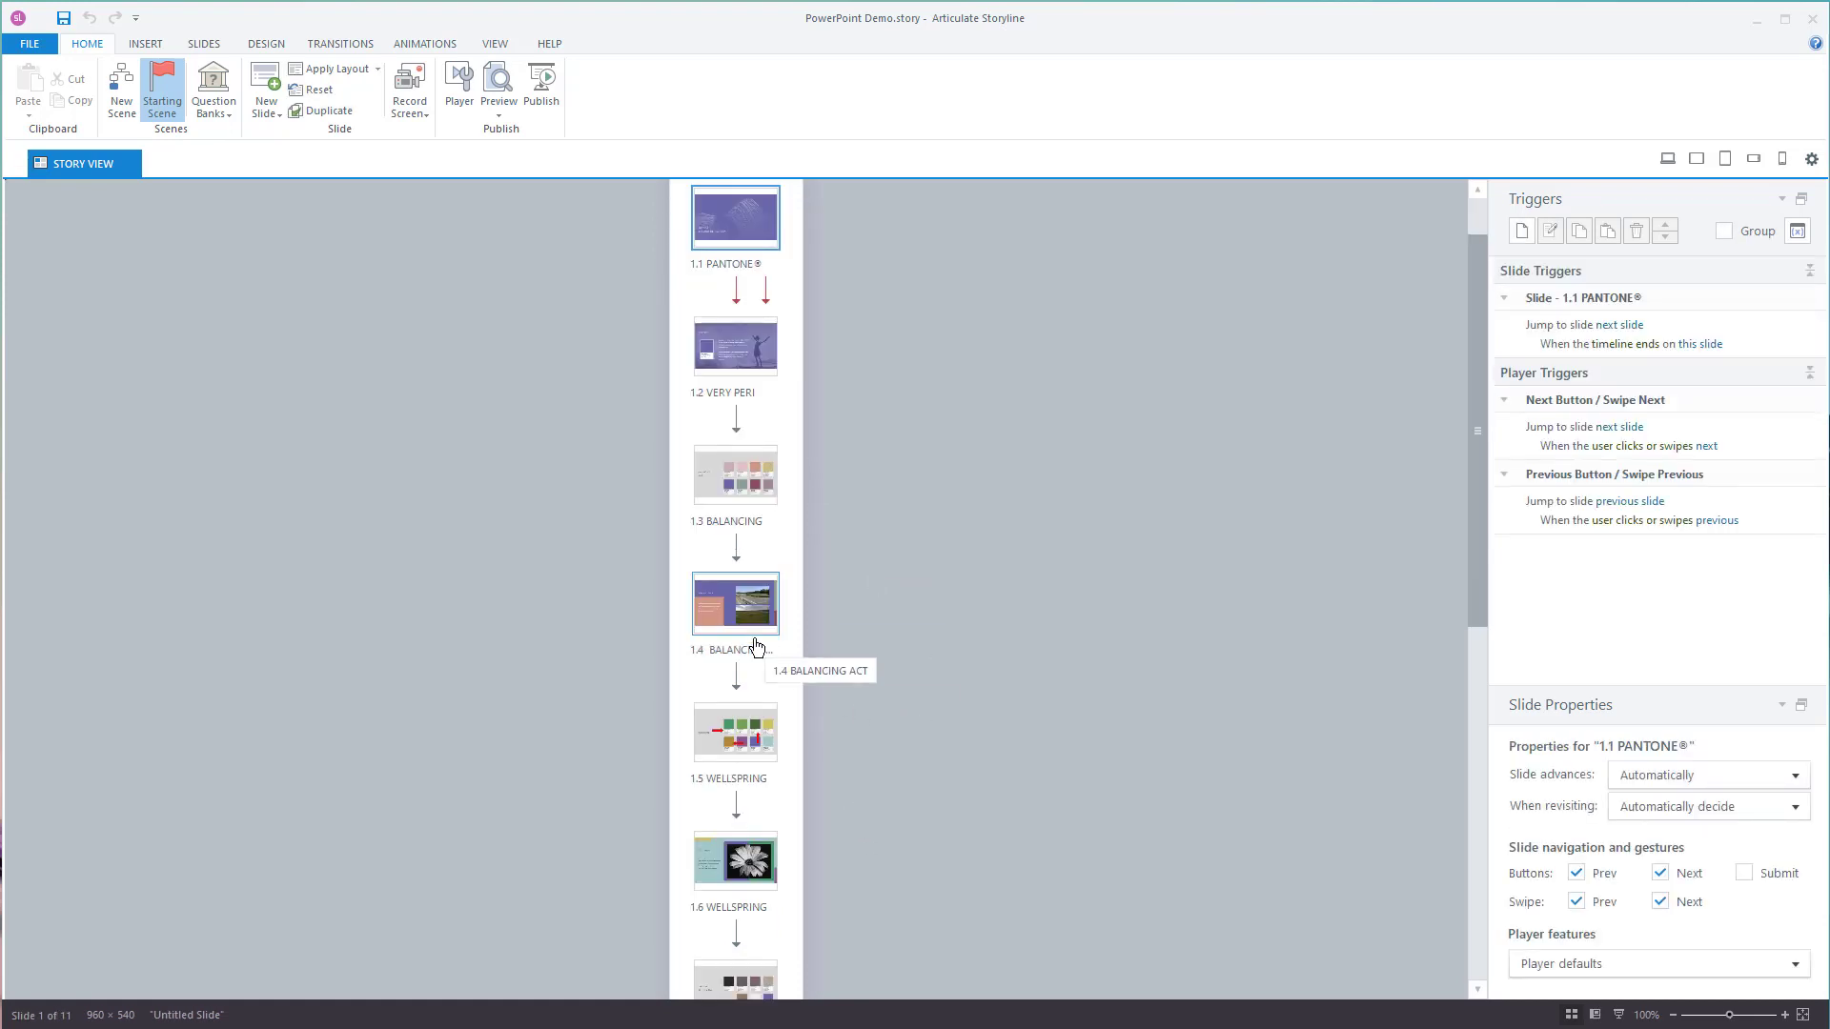
{"action": "scroll", "coordinate": [795, 688], "scroll_direction": "down", "scroll_amount": 4}
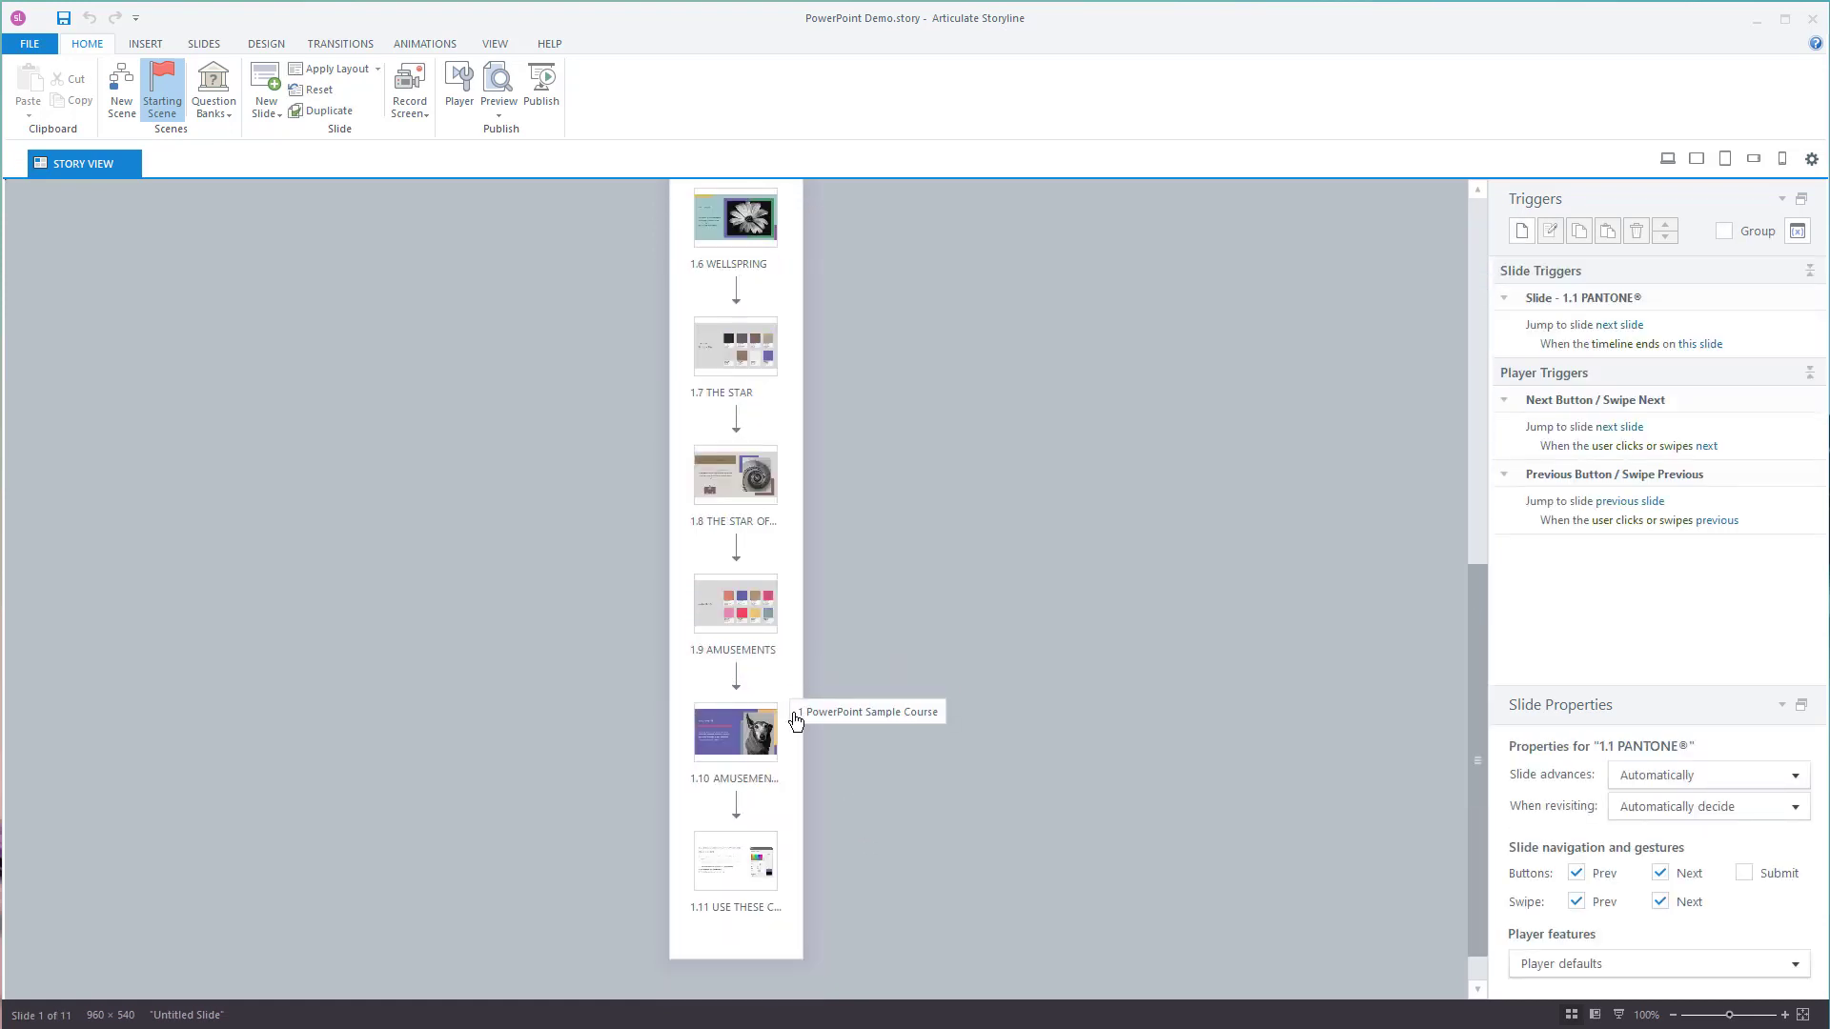
{"action": "left_click", "coordinate": [768, 837], "text": "shift"}
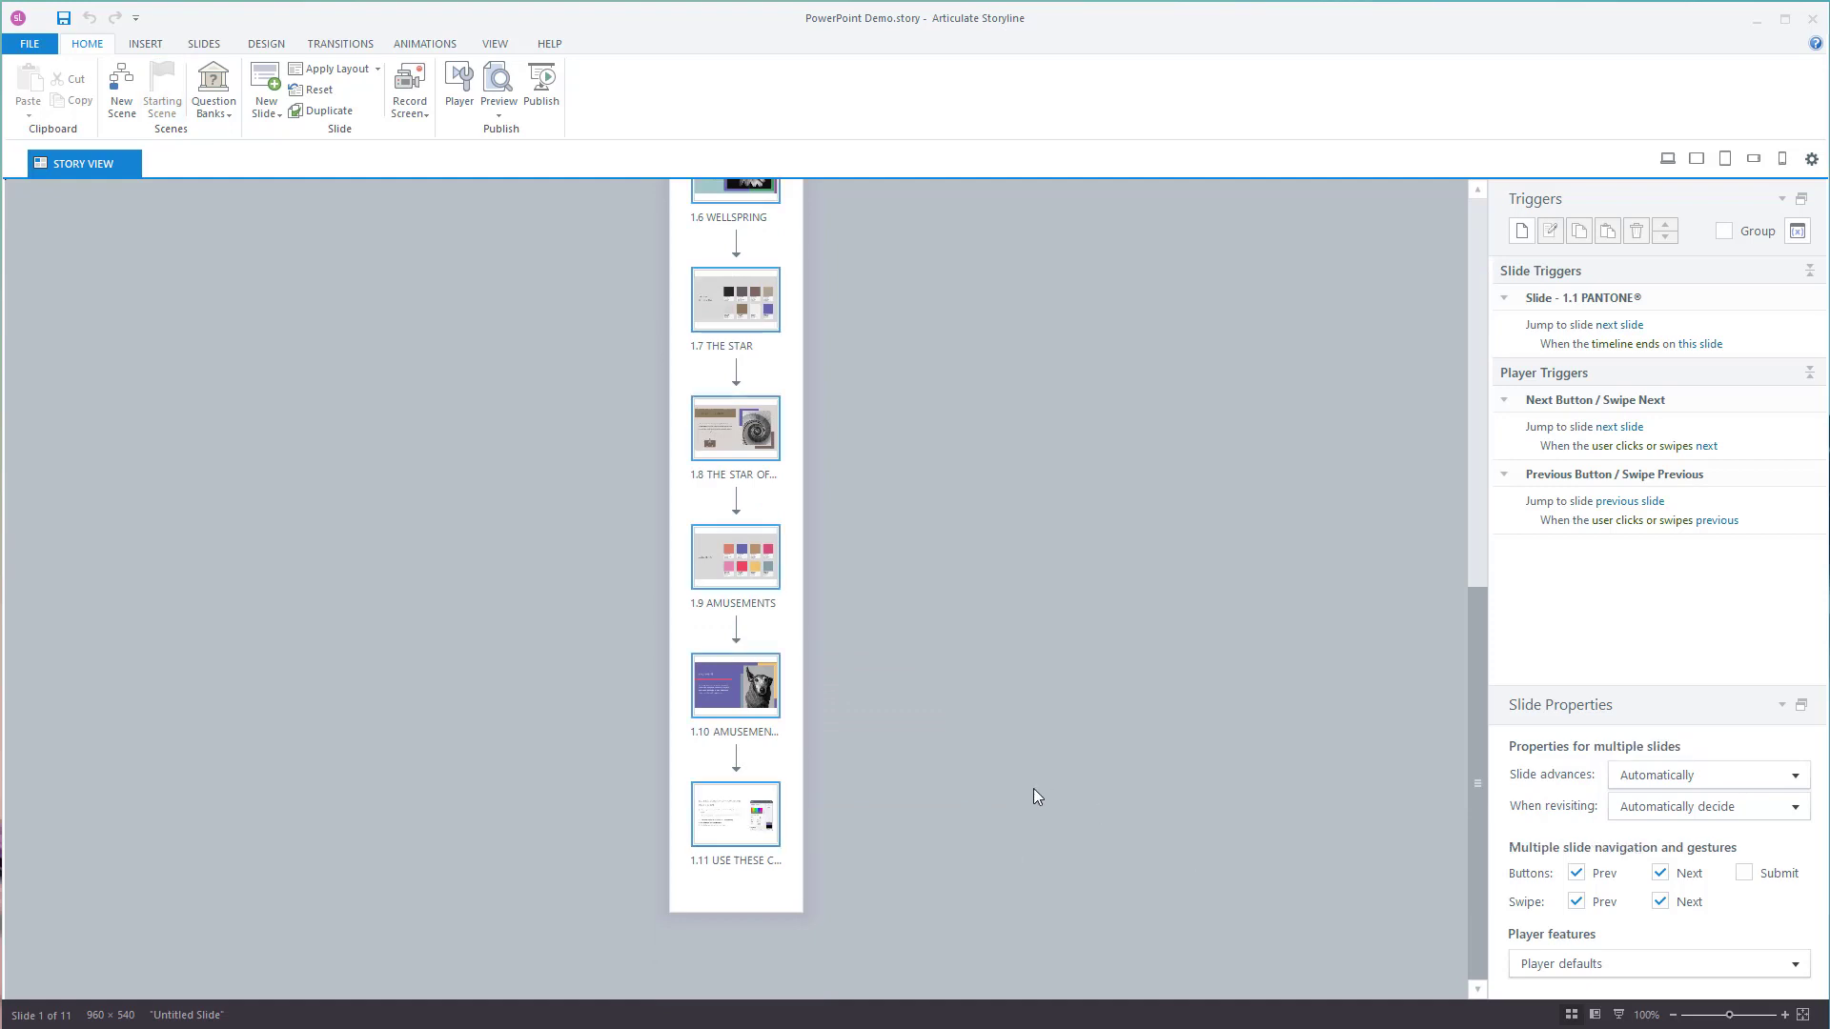
{"action": "left_click", "coordinate": [583, 556]}
{"action": "scroll", "coordinate": [583, 557], "scroll_direction": "up", "scroll_amount": 9}
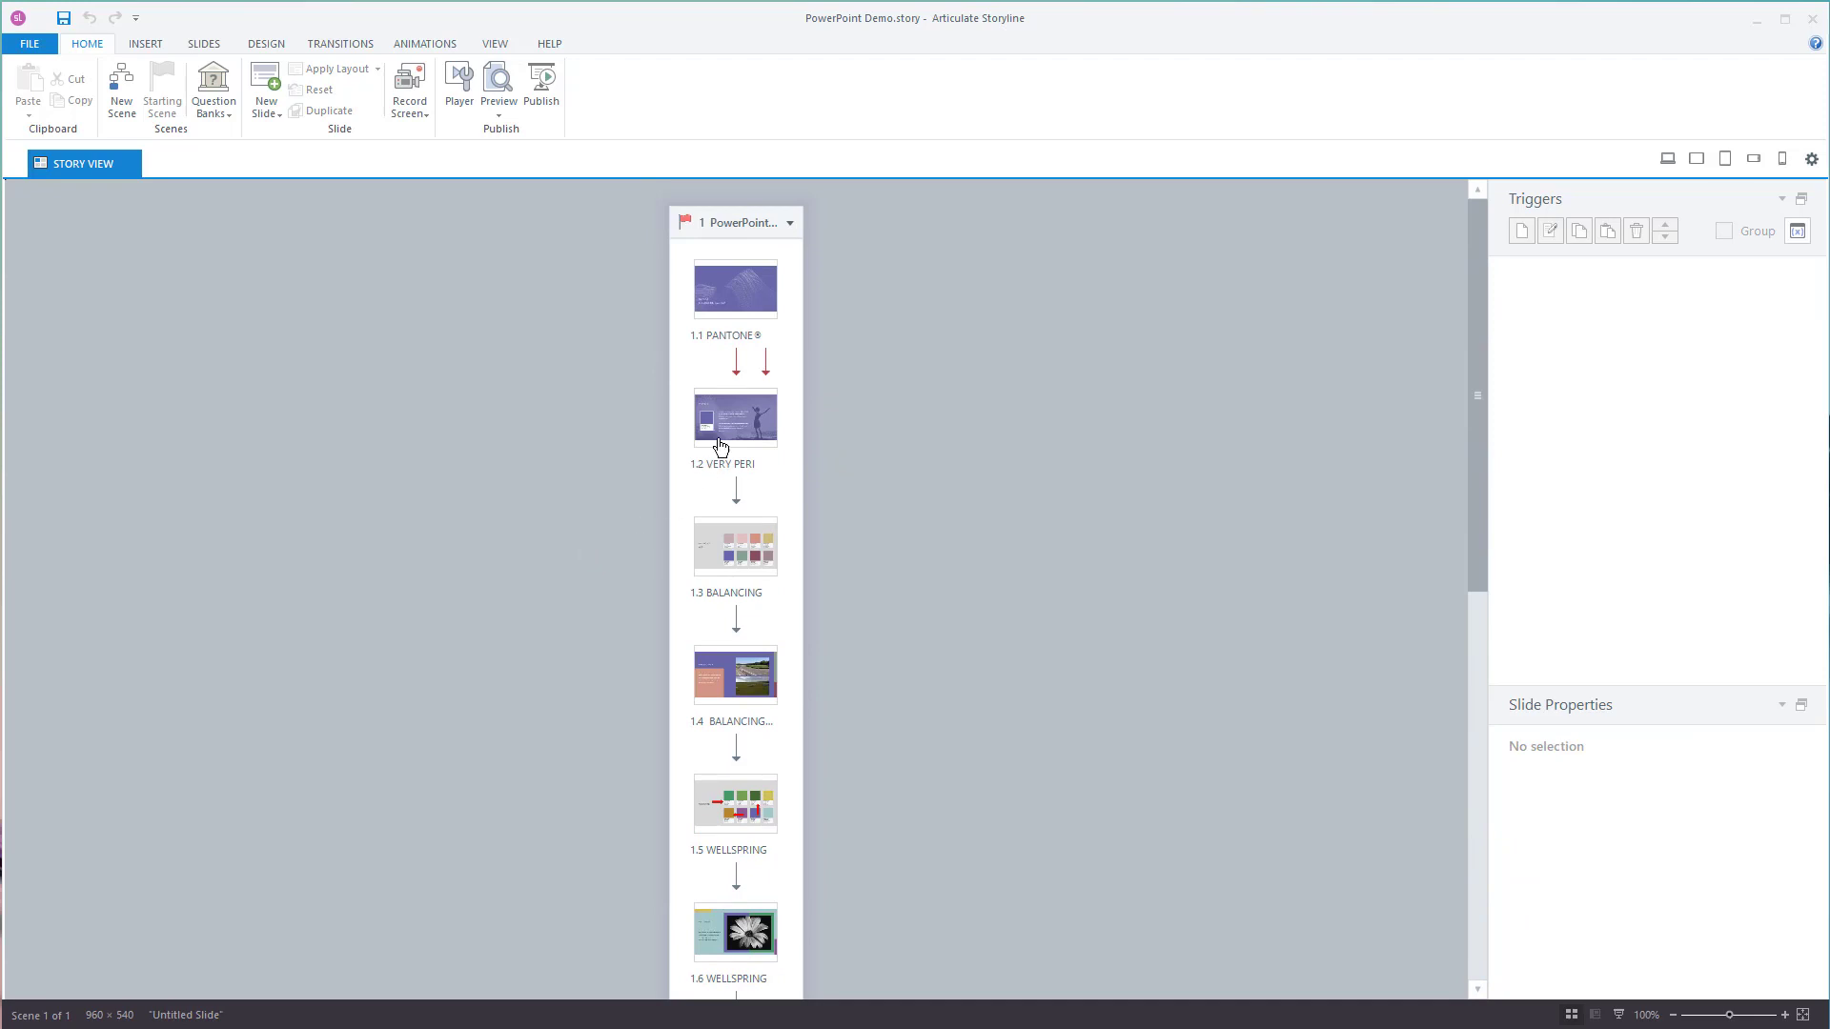
Set every slide in the scene to advance By user, and clear the selection.
{"action": "left_click", "coordinate": [745, 303]}
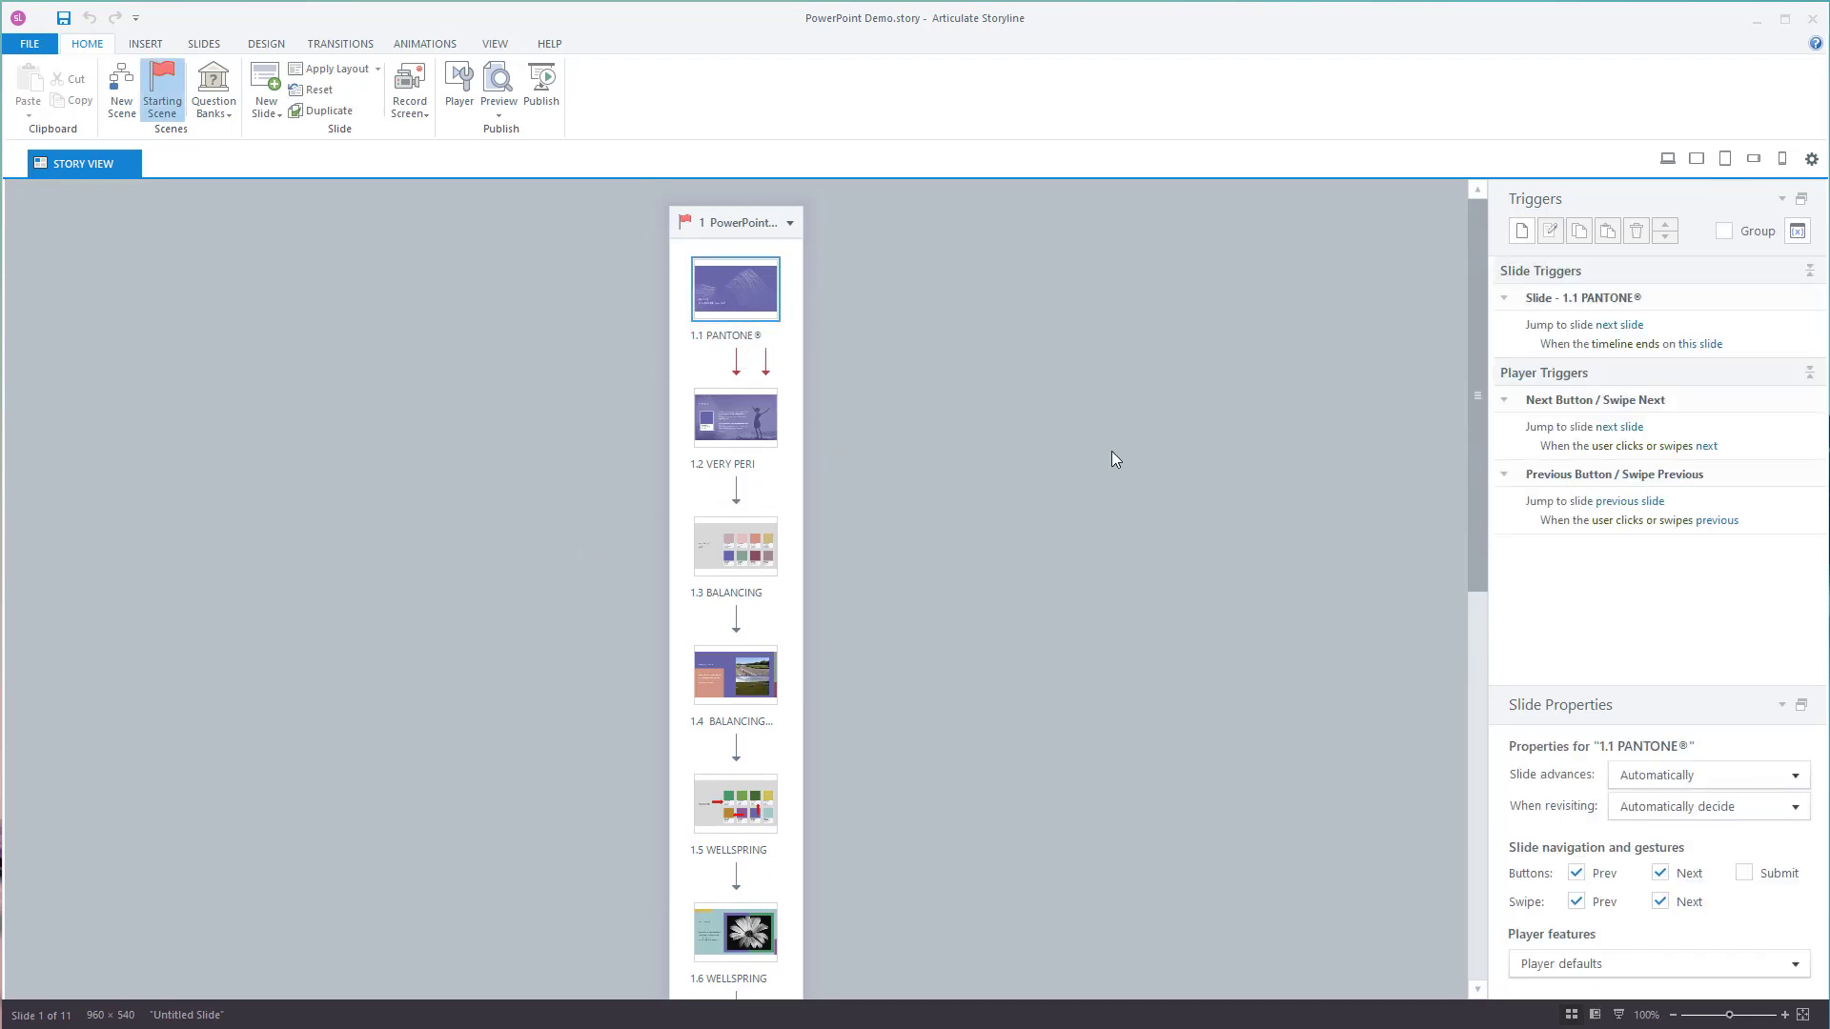
{"action": "key", "text": "ctrl+a"}
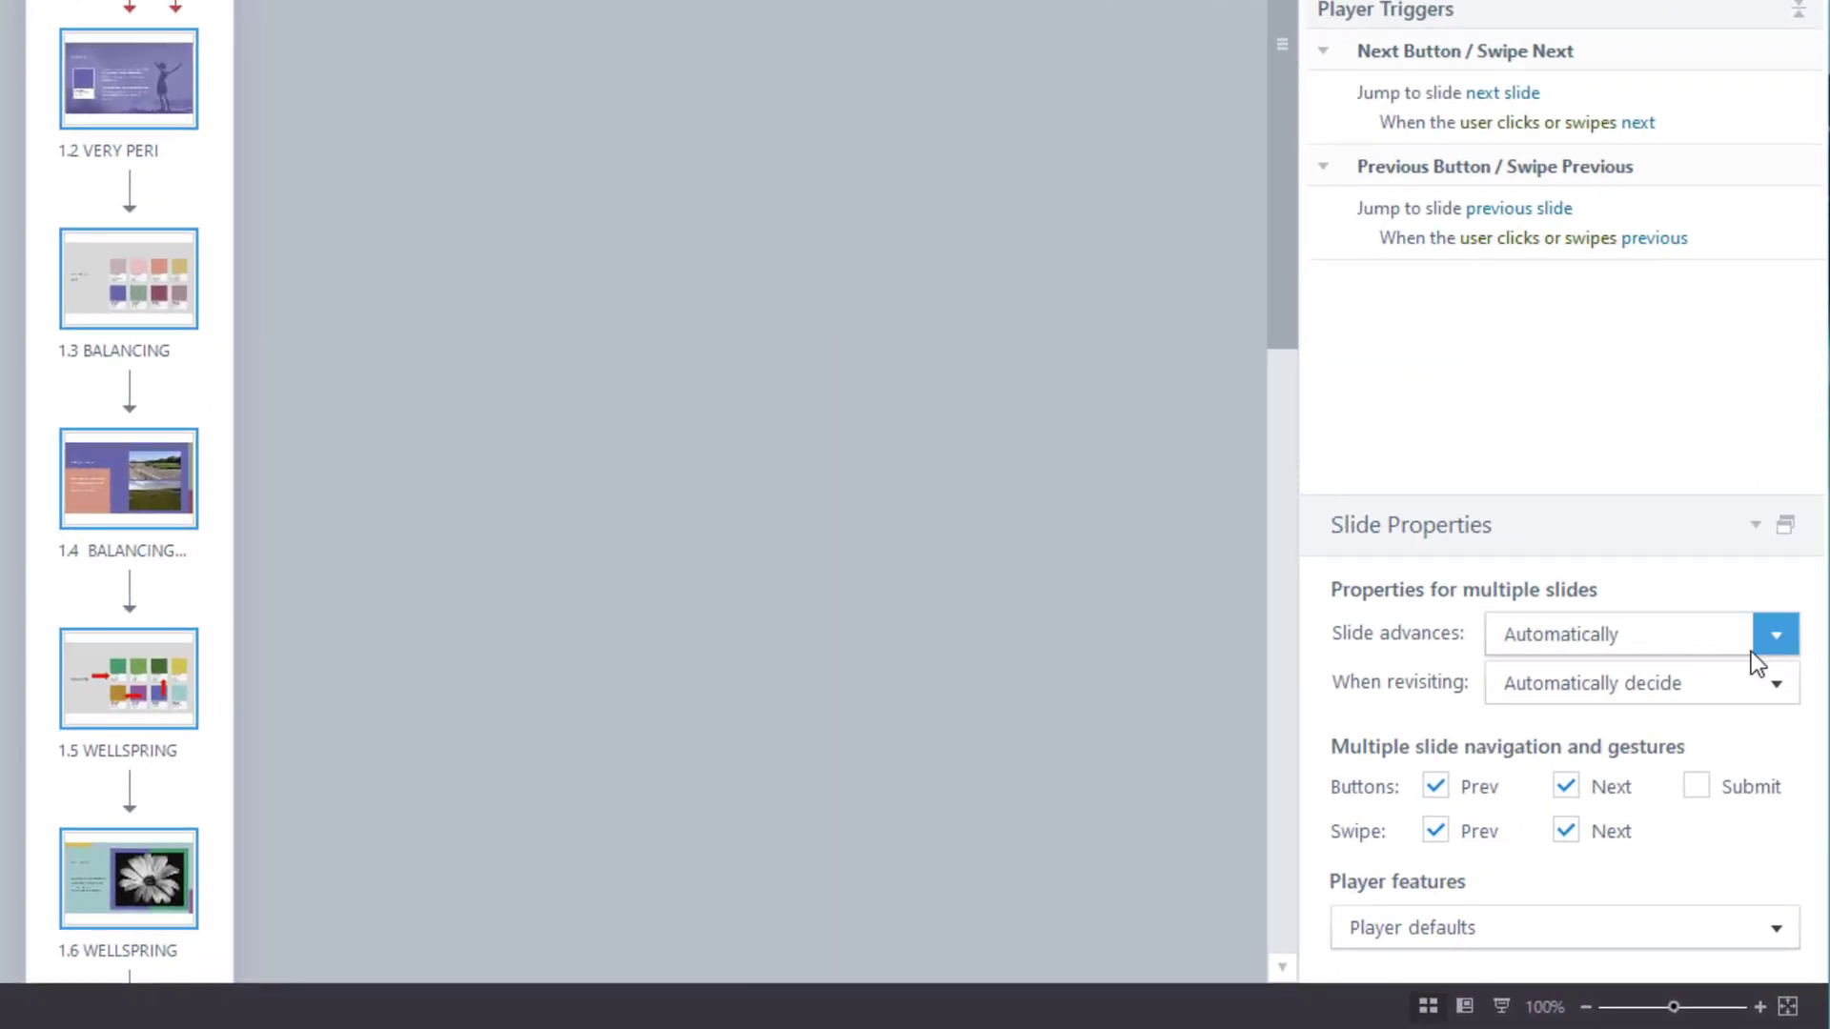
{"action": "left_click", "coordinate": [1772, 637]}
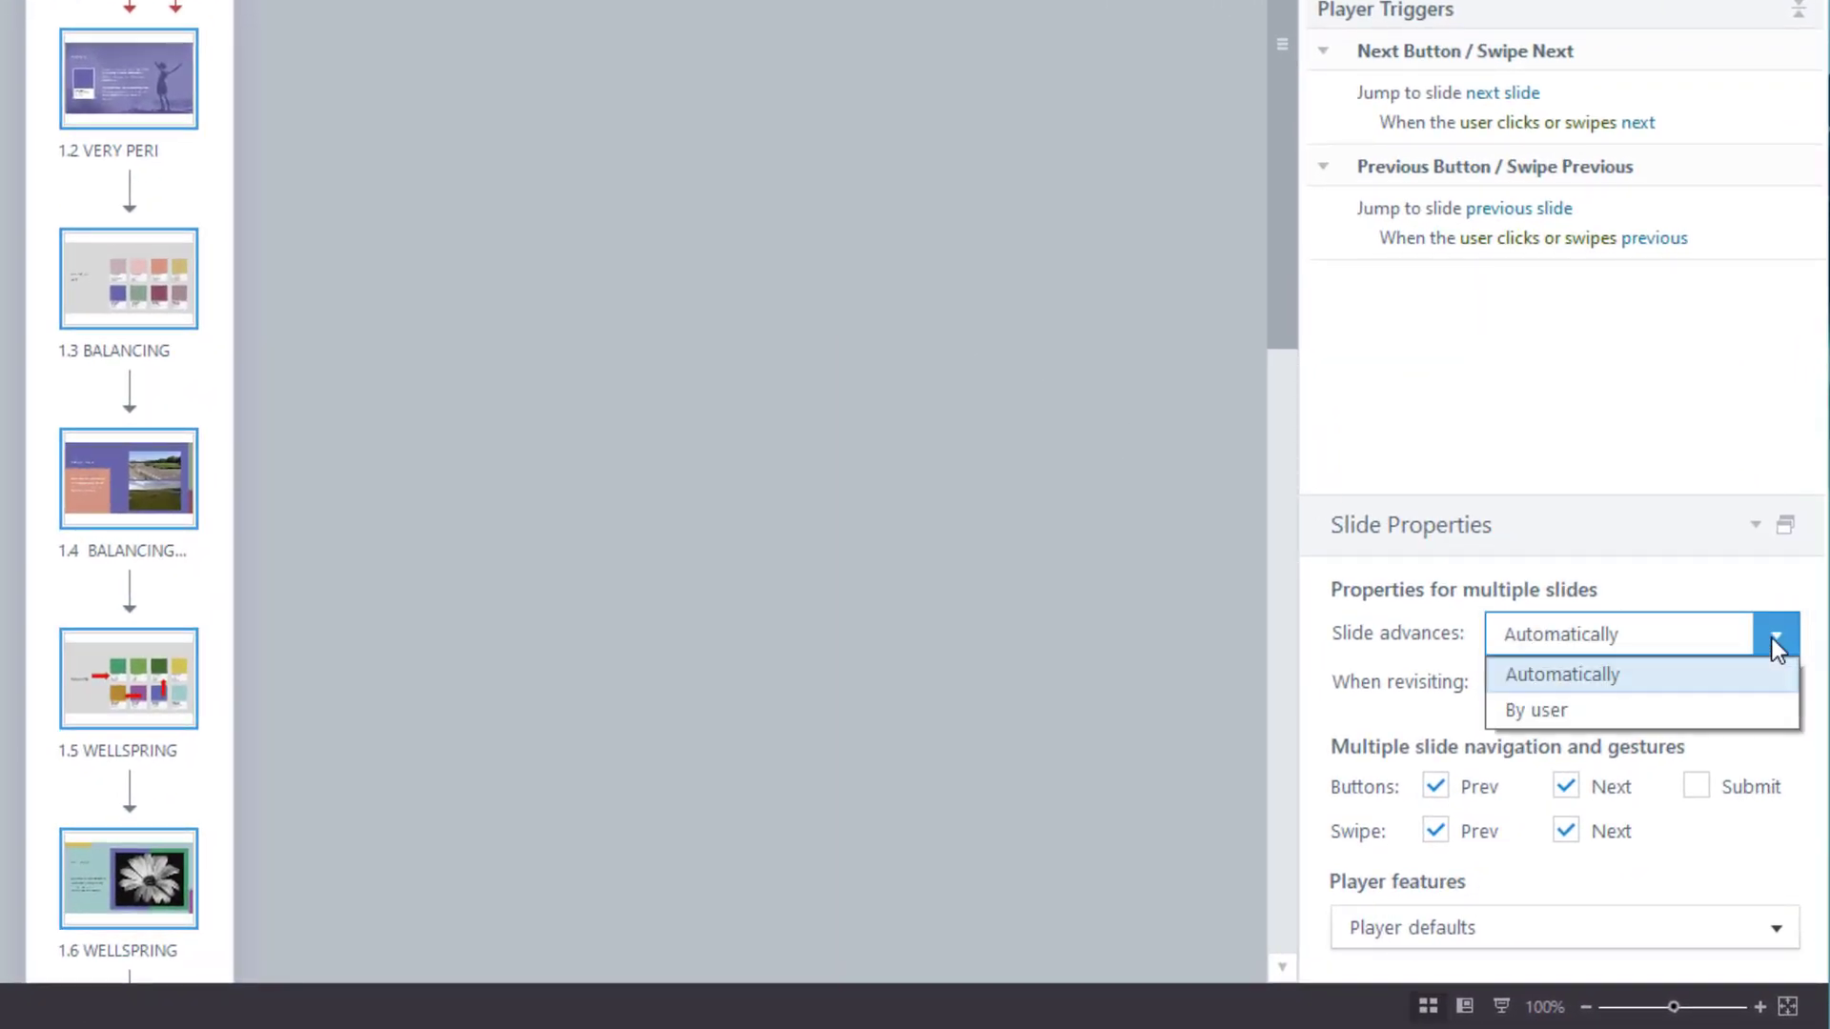
{"action": "left_click", "coordinate": [1633, 711]}
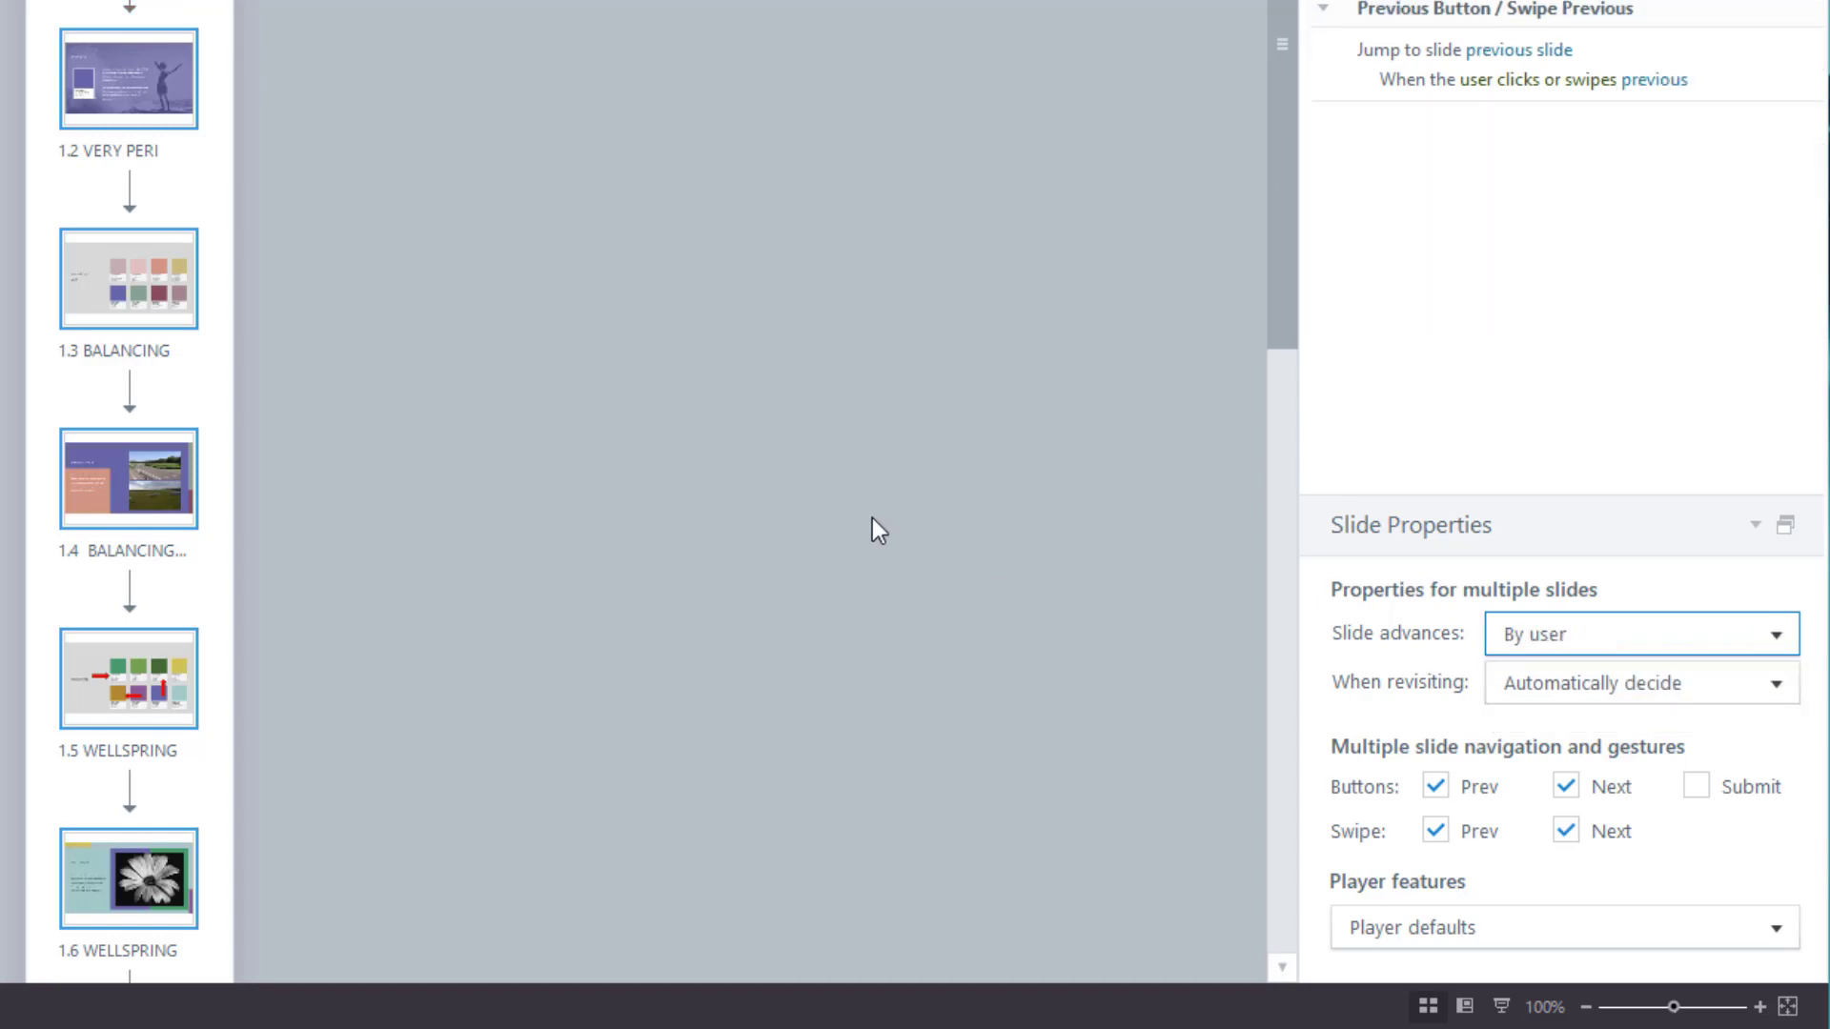
{"action": "left_click", "coordinate": [885, 528]}
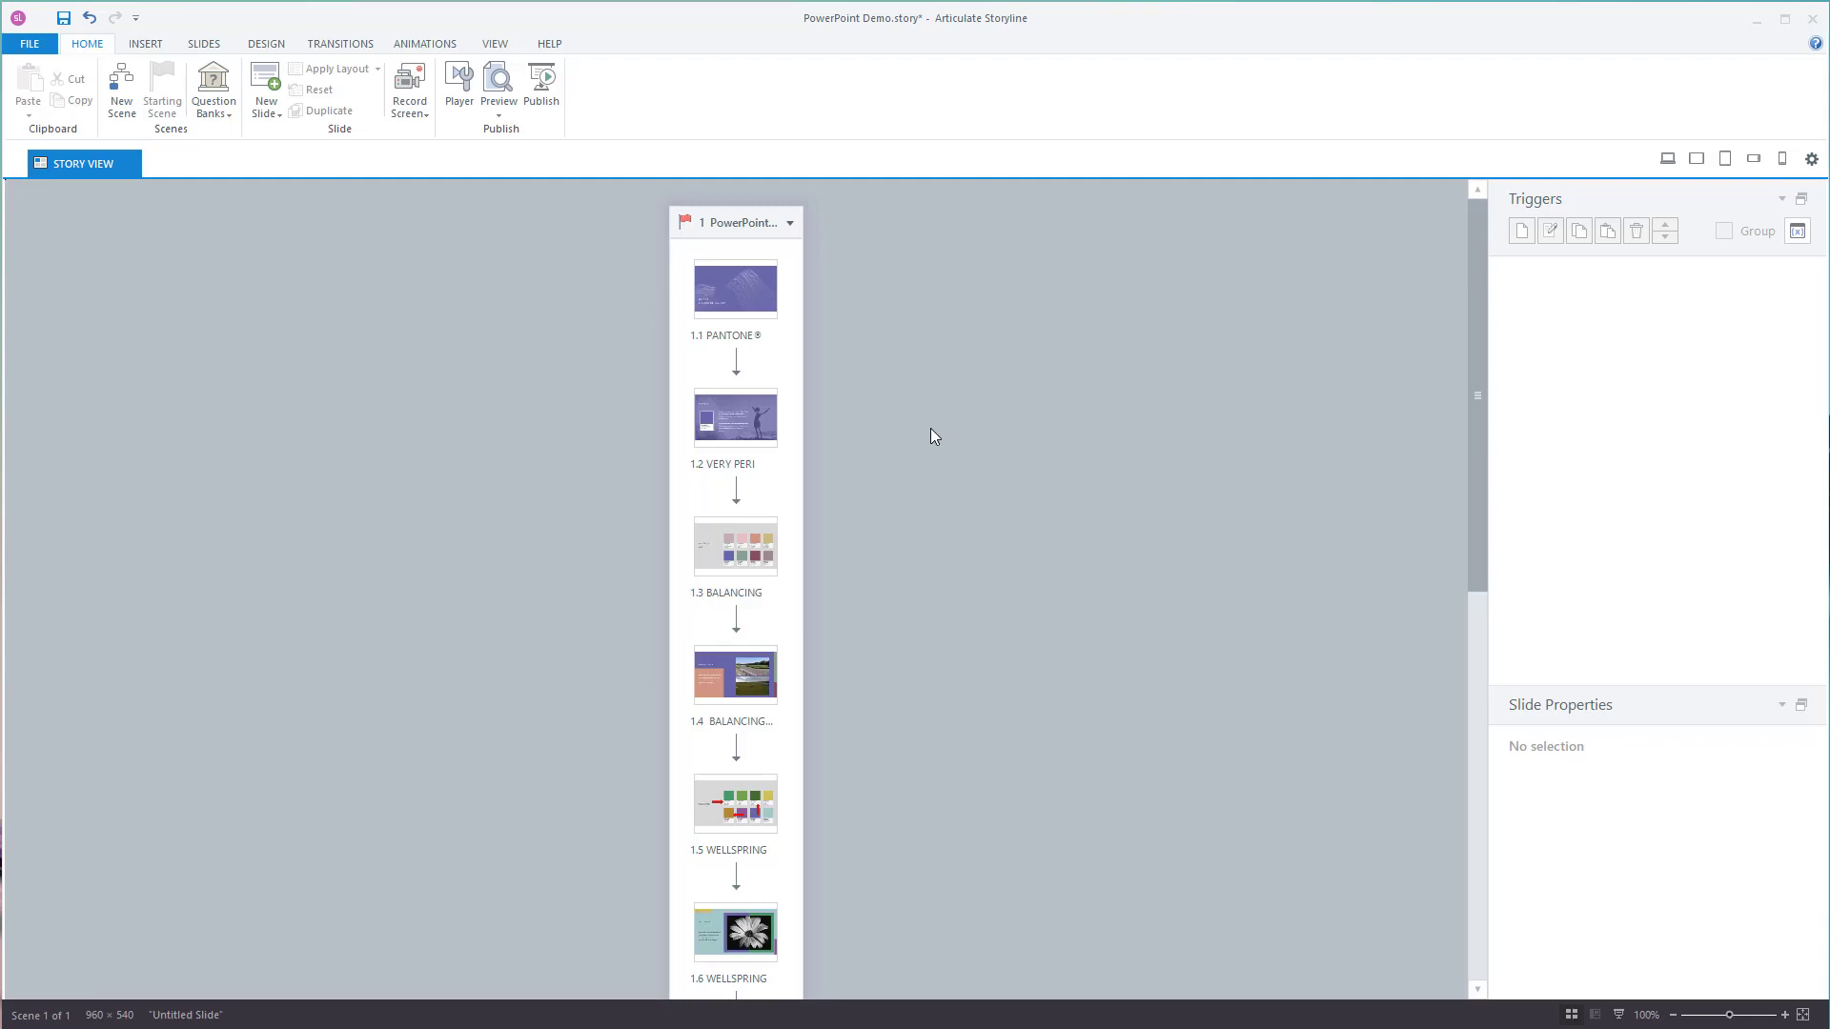
Rename slide 1.1 as Intro and open it for editing.
{"action": "left_click", "coordinate": [758, 308]}
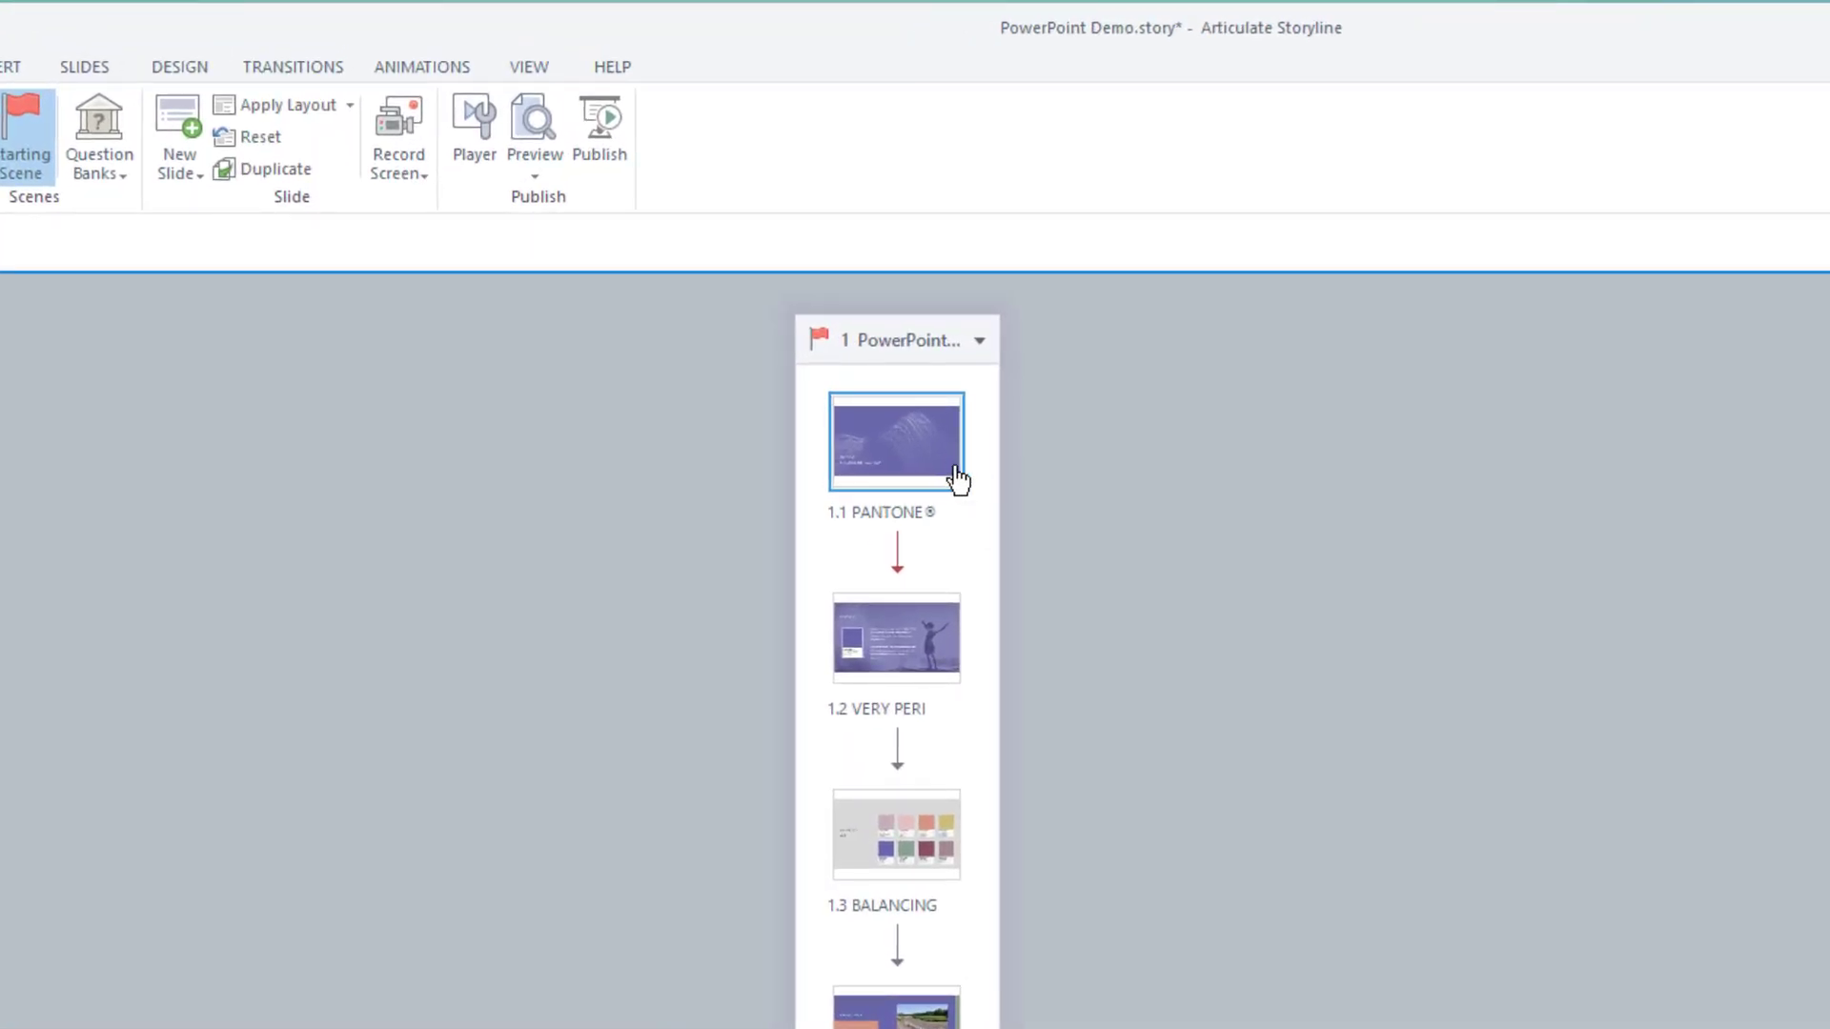
{"action": "right_click", "coordinate": [958, 476]}
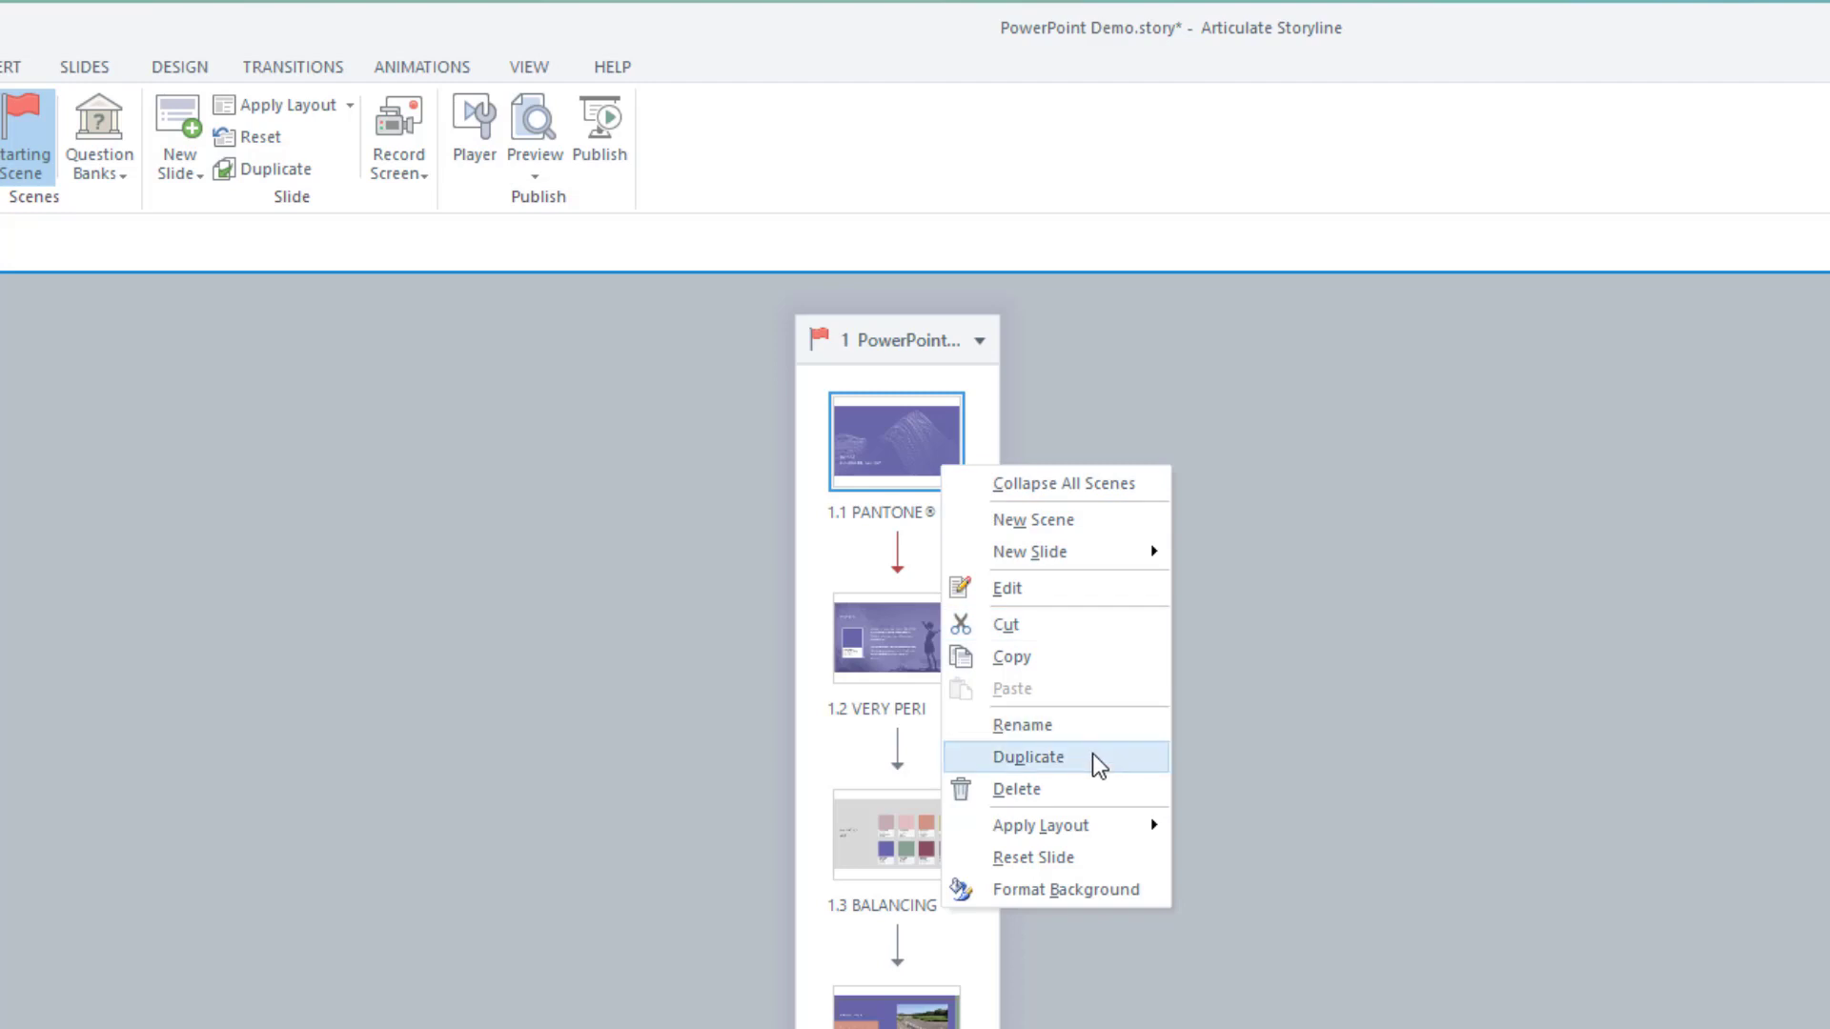
{"action": "left_click", "coordinate": [1094, 725]}
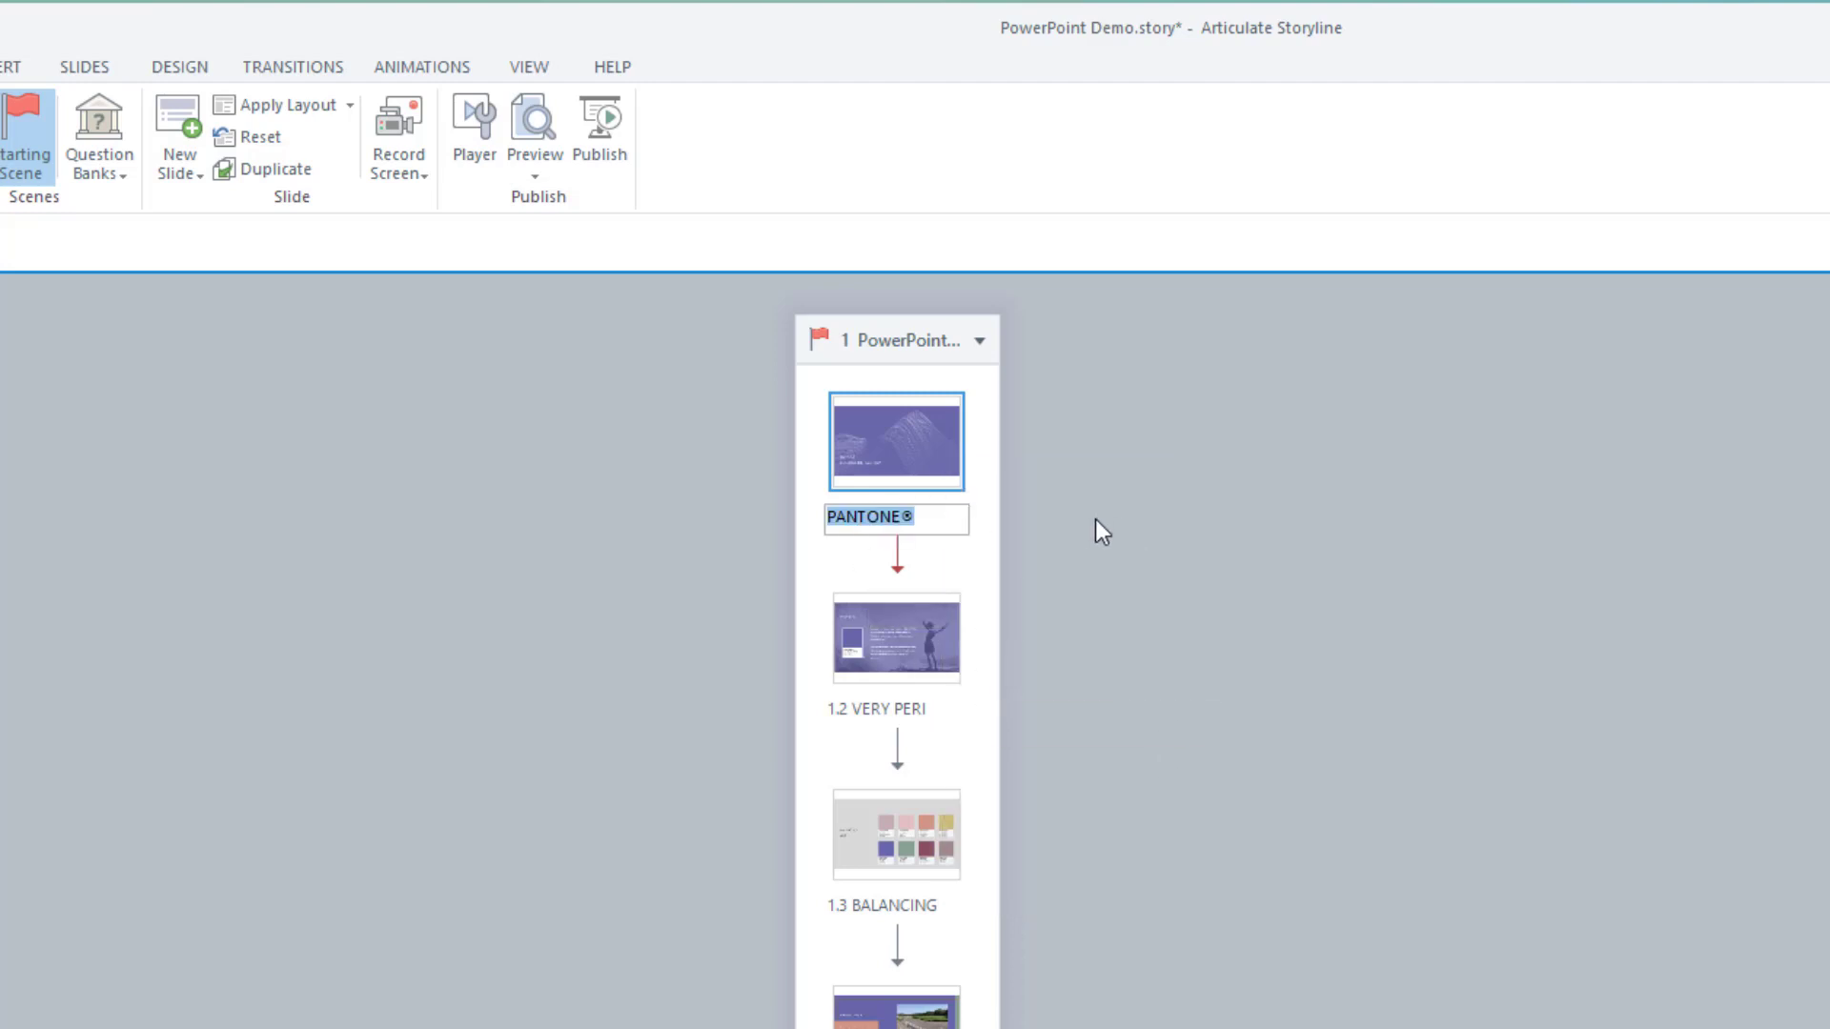
{"action": "type", "text": "Intro"}
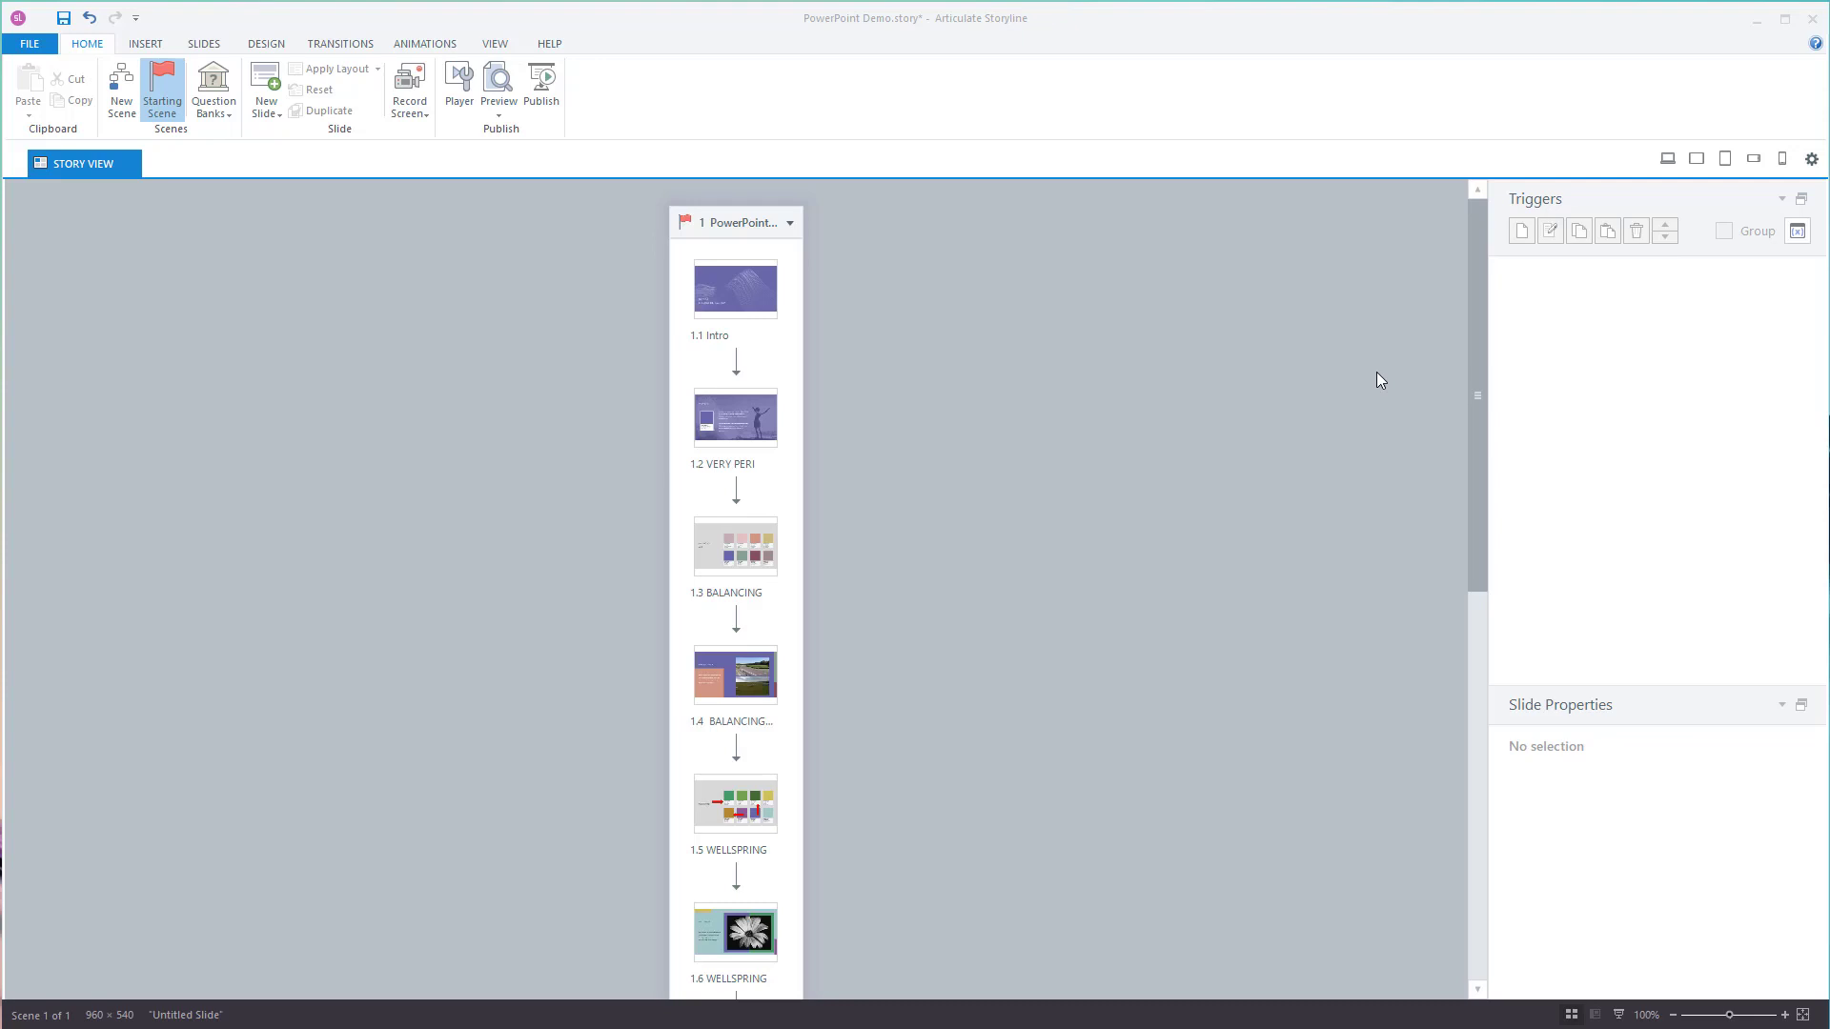
{"action": "double_click", "coordinate": [760, 314]}
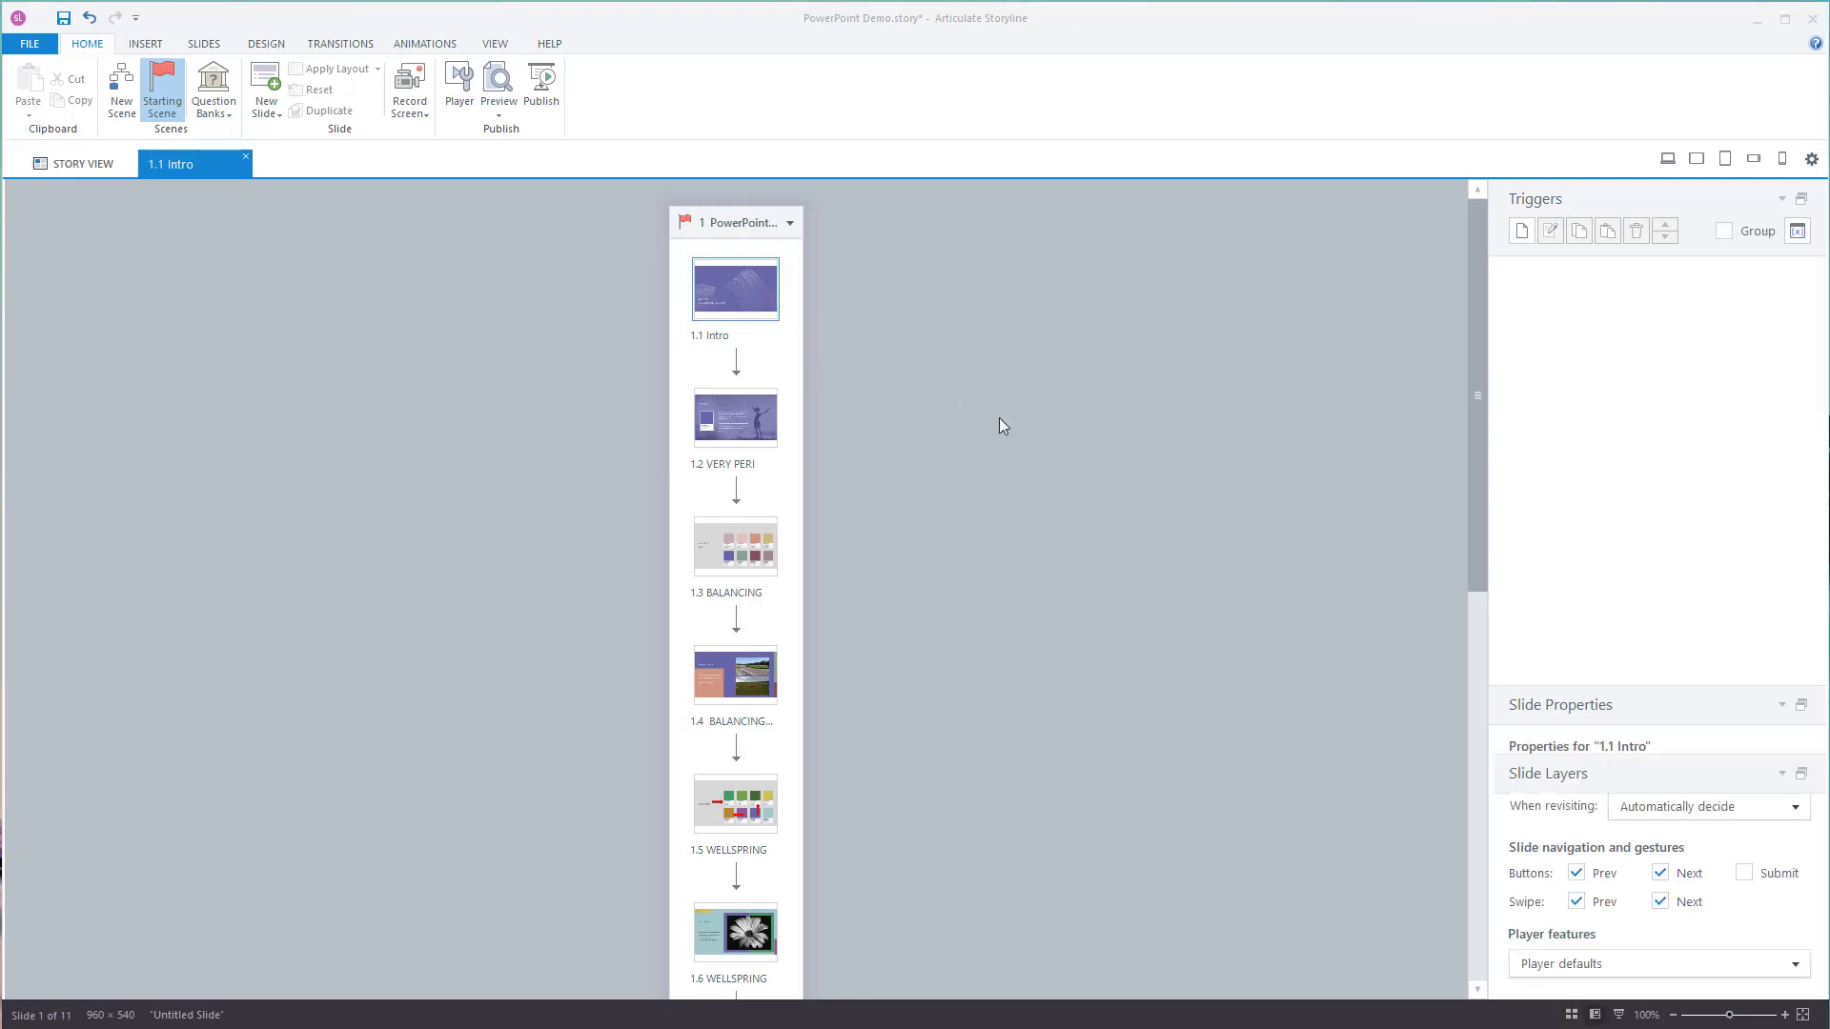
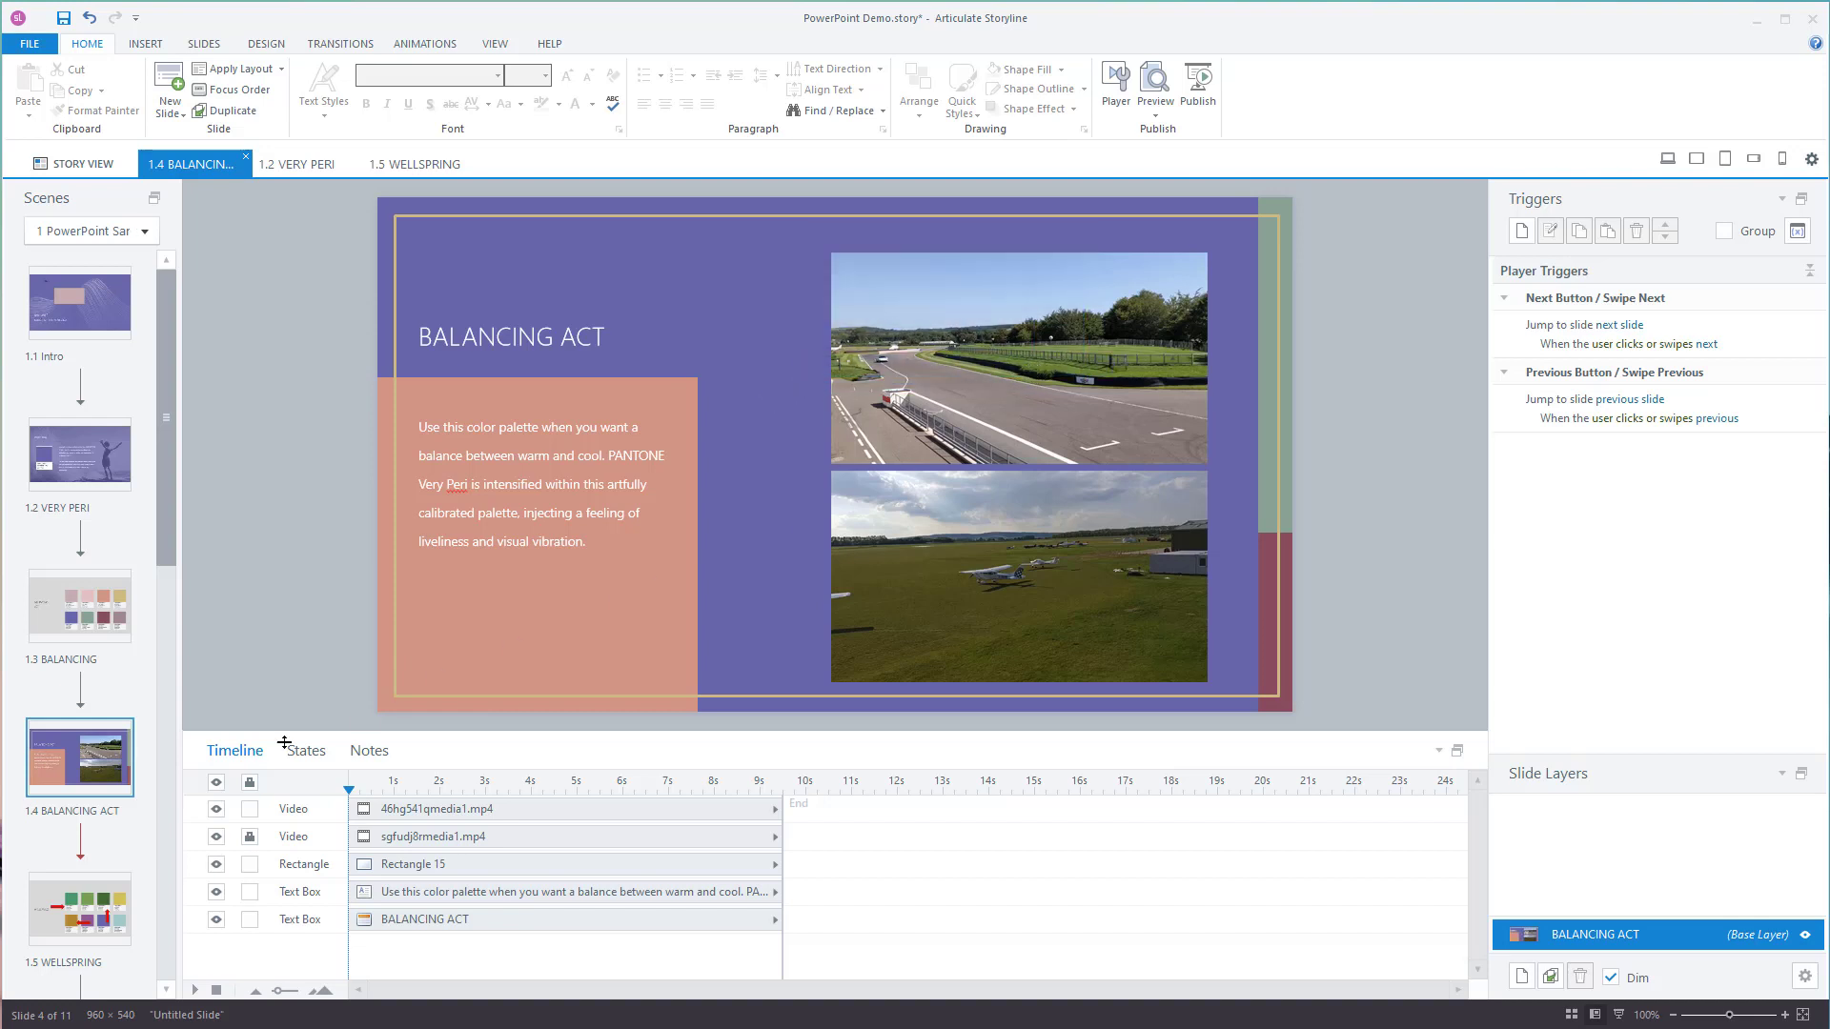
Unlock the sgfudj8rmedia1.mp4 video in the timeline of slide 1.4 BALANCING ACT.
{"action": "left_click", "coordinate": [252, 843]}
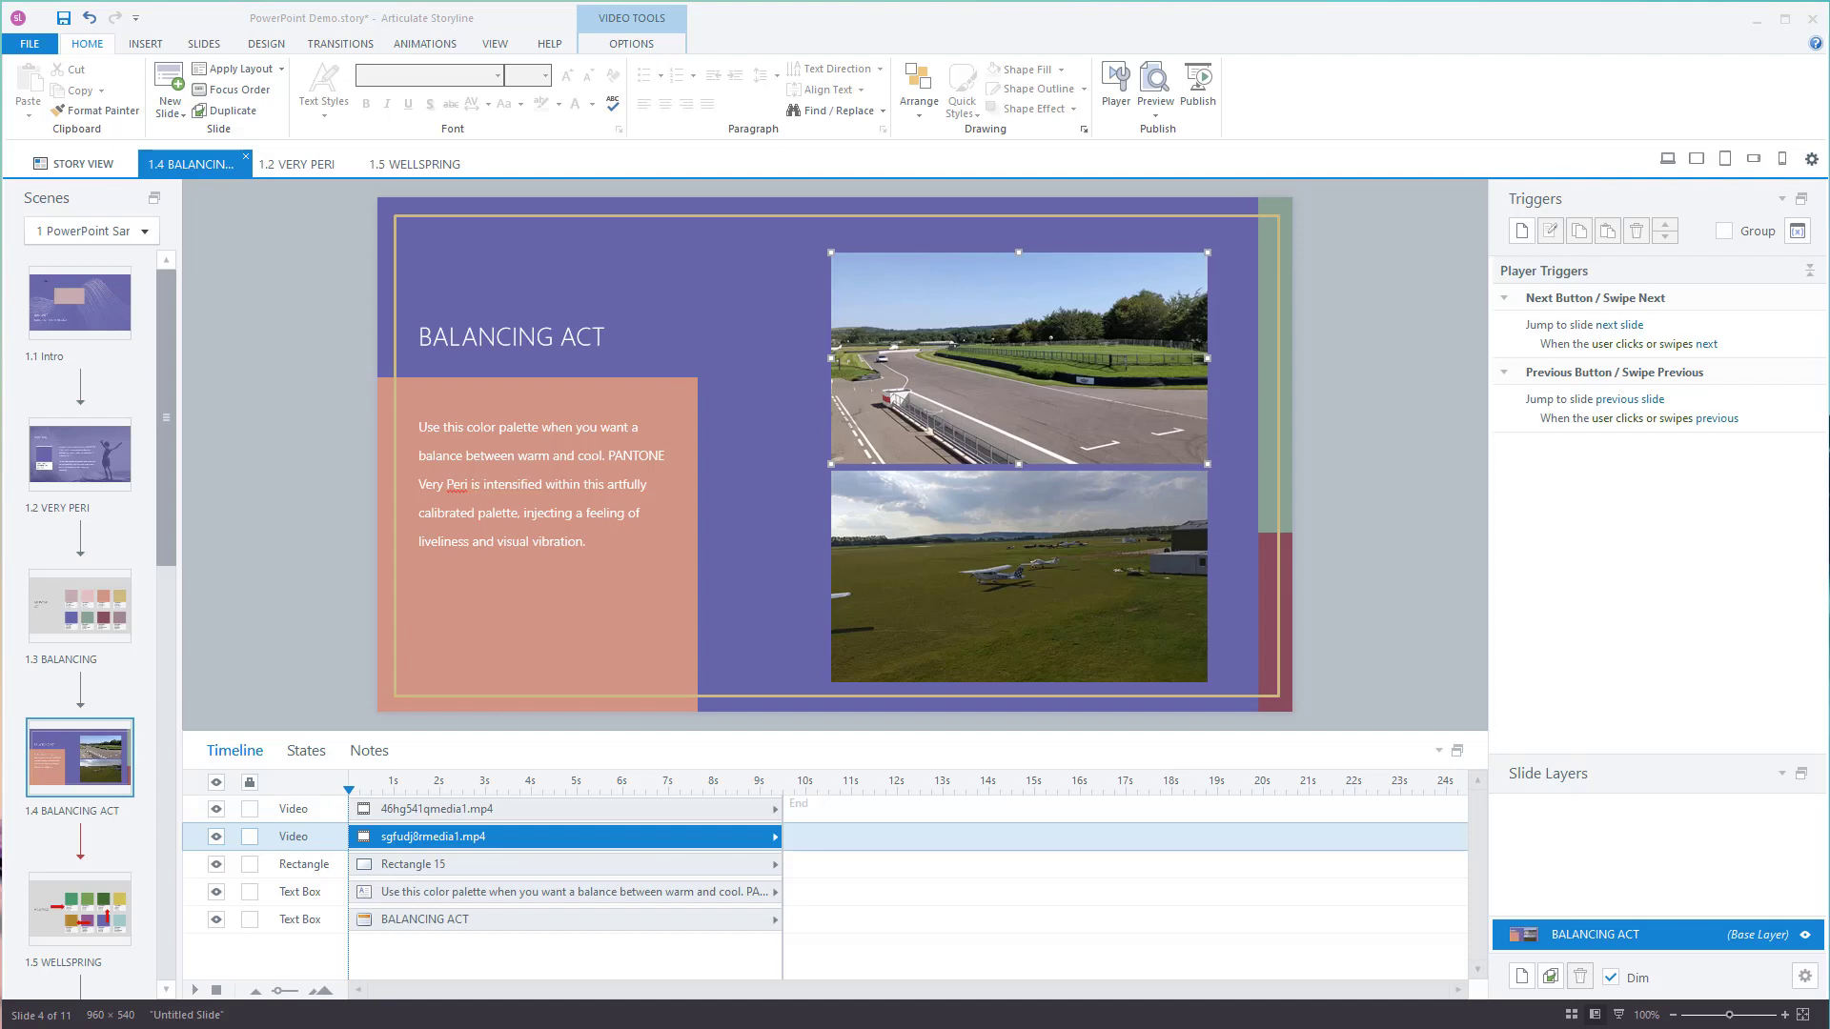
Start a trigger for the upper video, review the available trigger actions, and cancel without creating it.
{"action": "left_click", "coordinate": [1523, 231]}
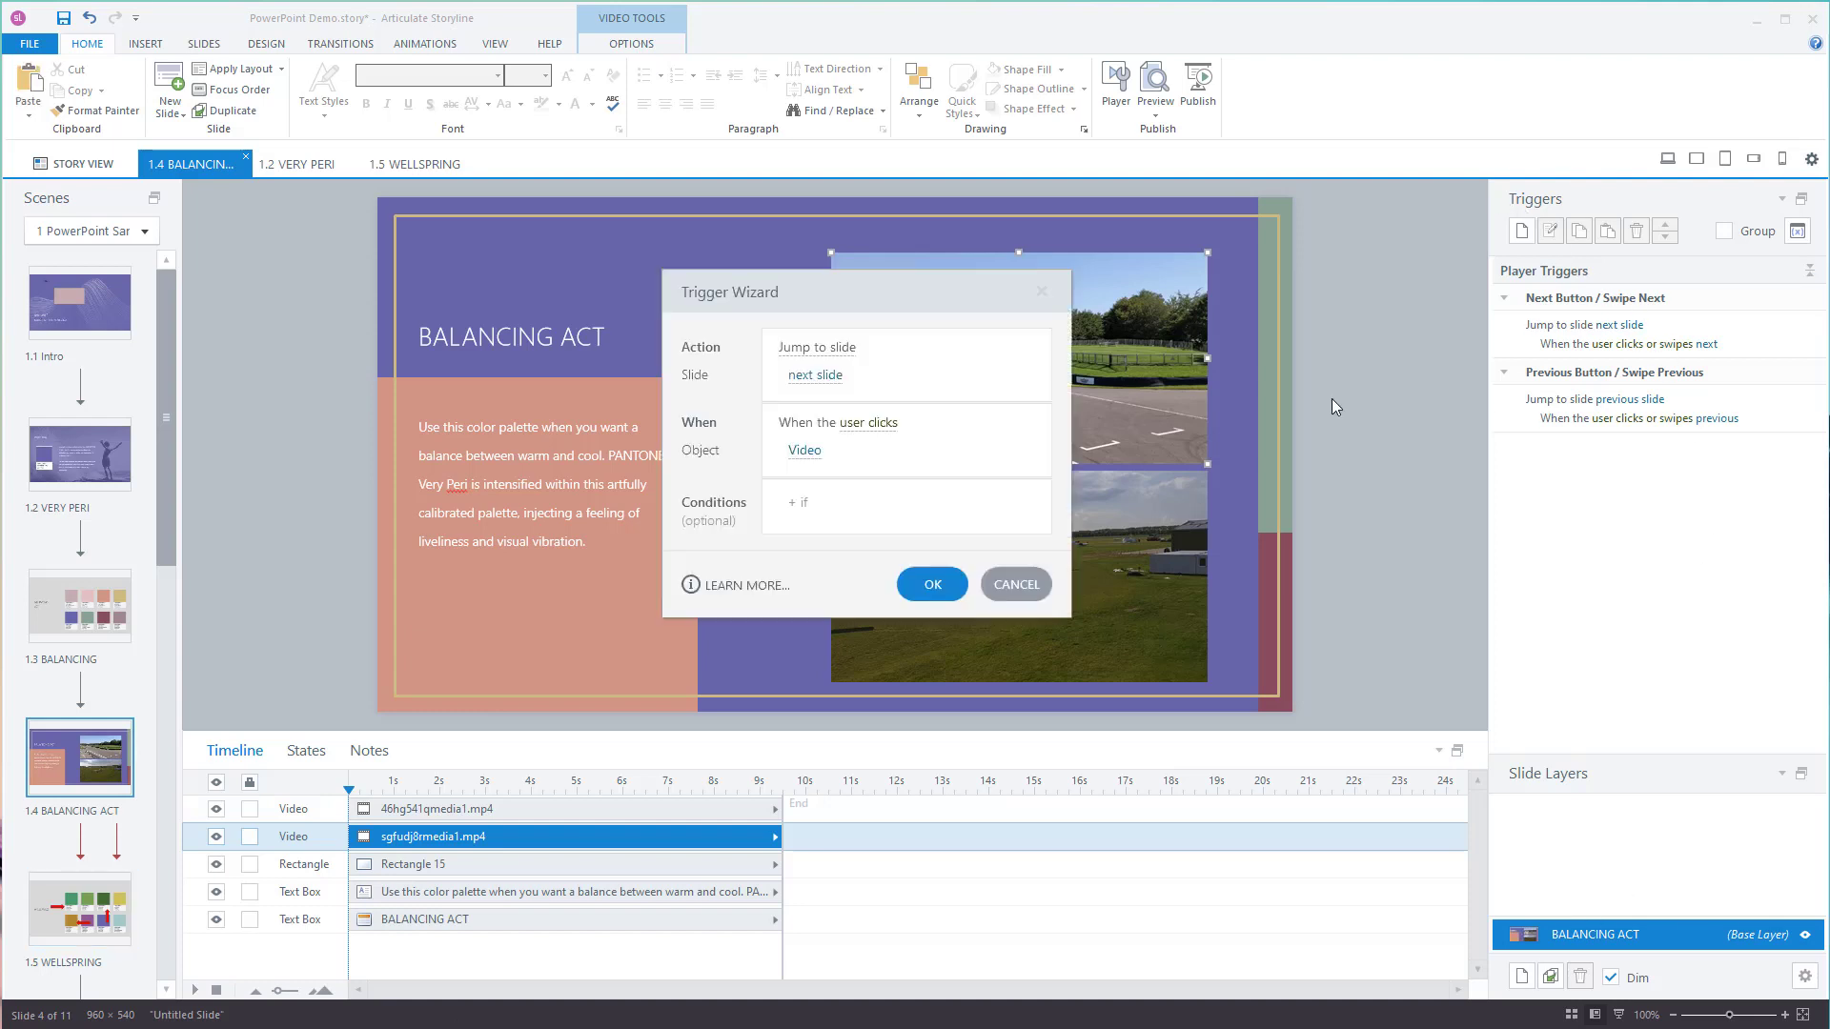
{"action": "left_click", "coordinate": [845, 351]}
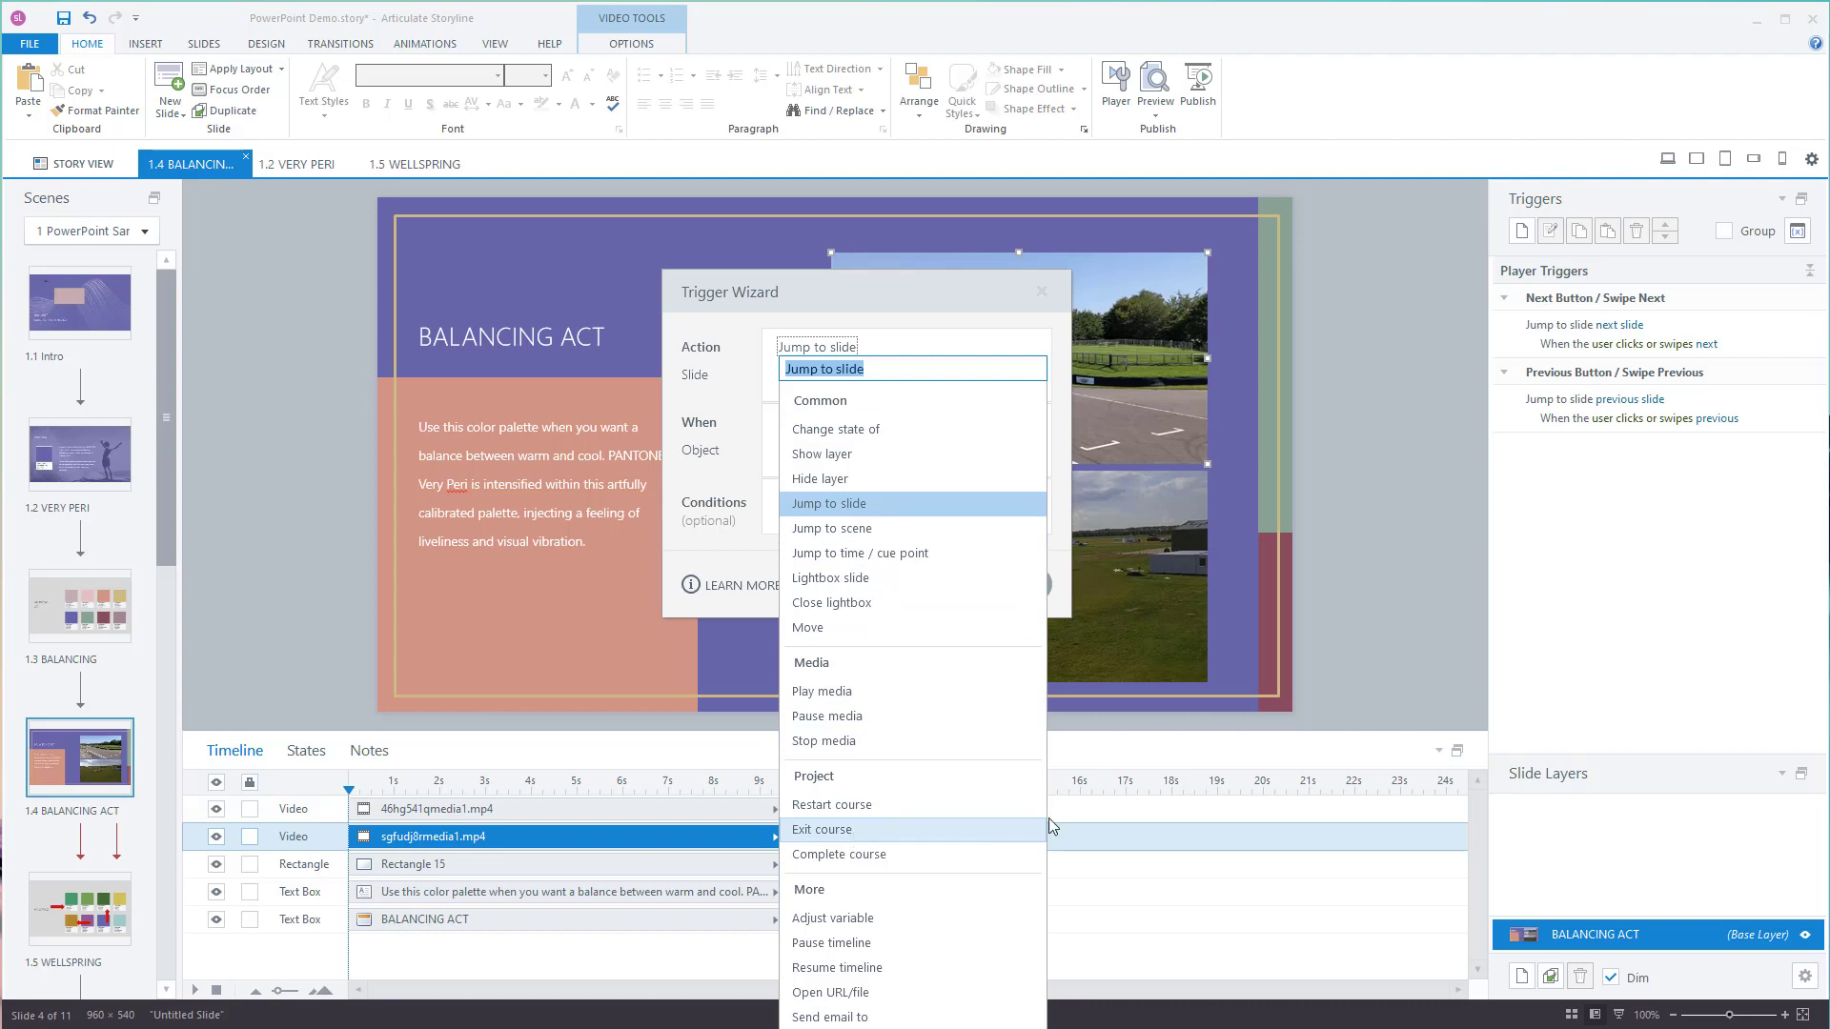
{"action": "left_click", "coordinate": [979, 349]}
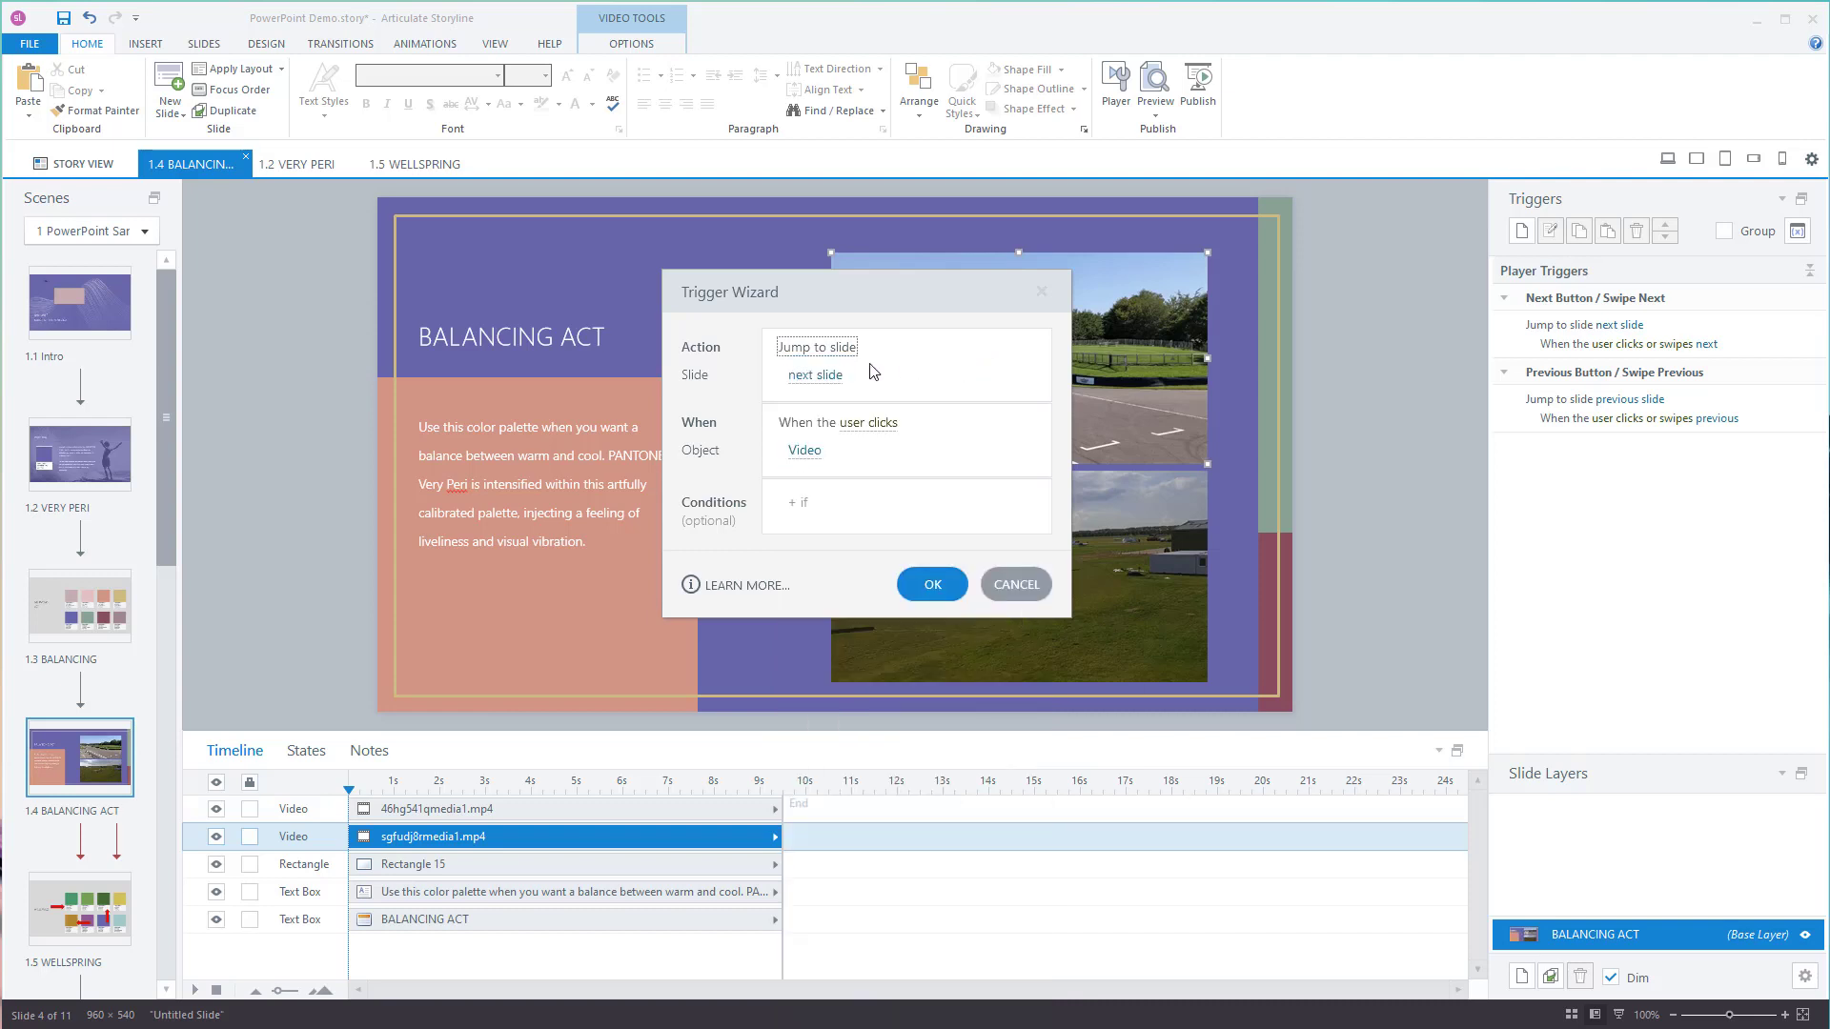
{"action": "left_click", "coordinate": [870, 366]}
{"action": "left_click", "coordinate": [1010, 592]}
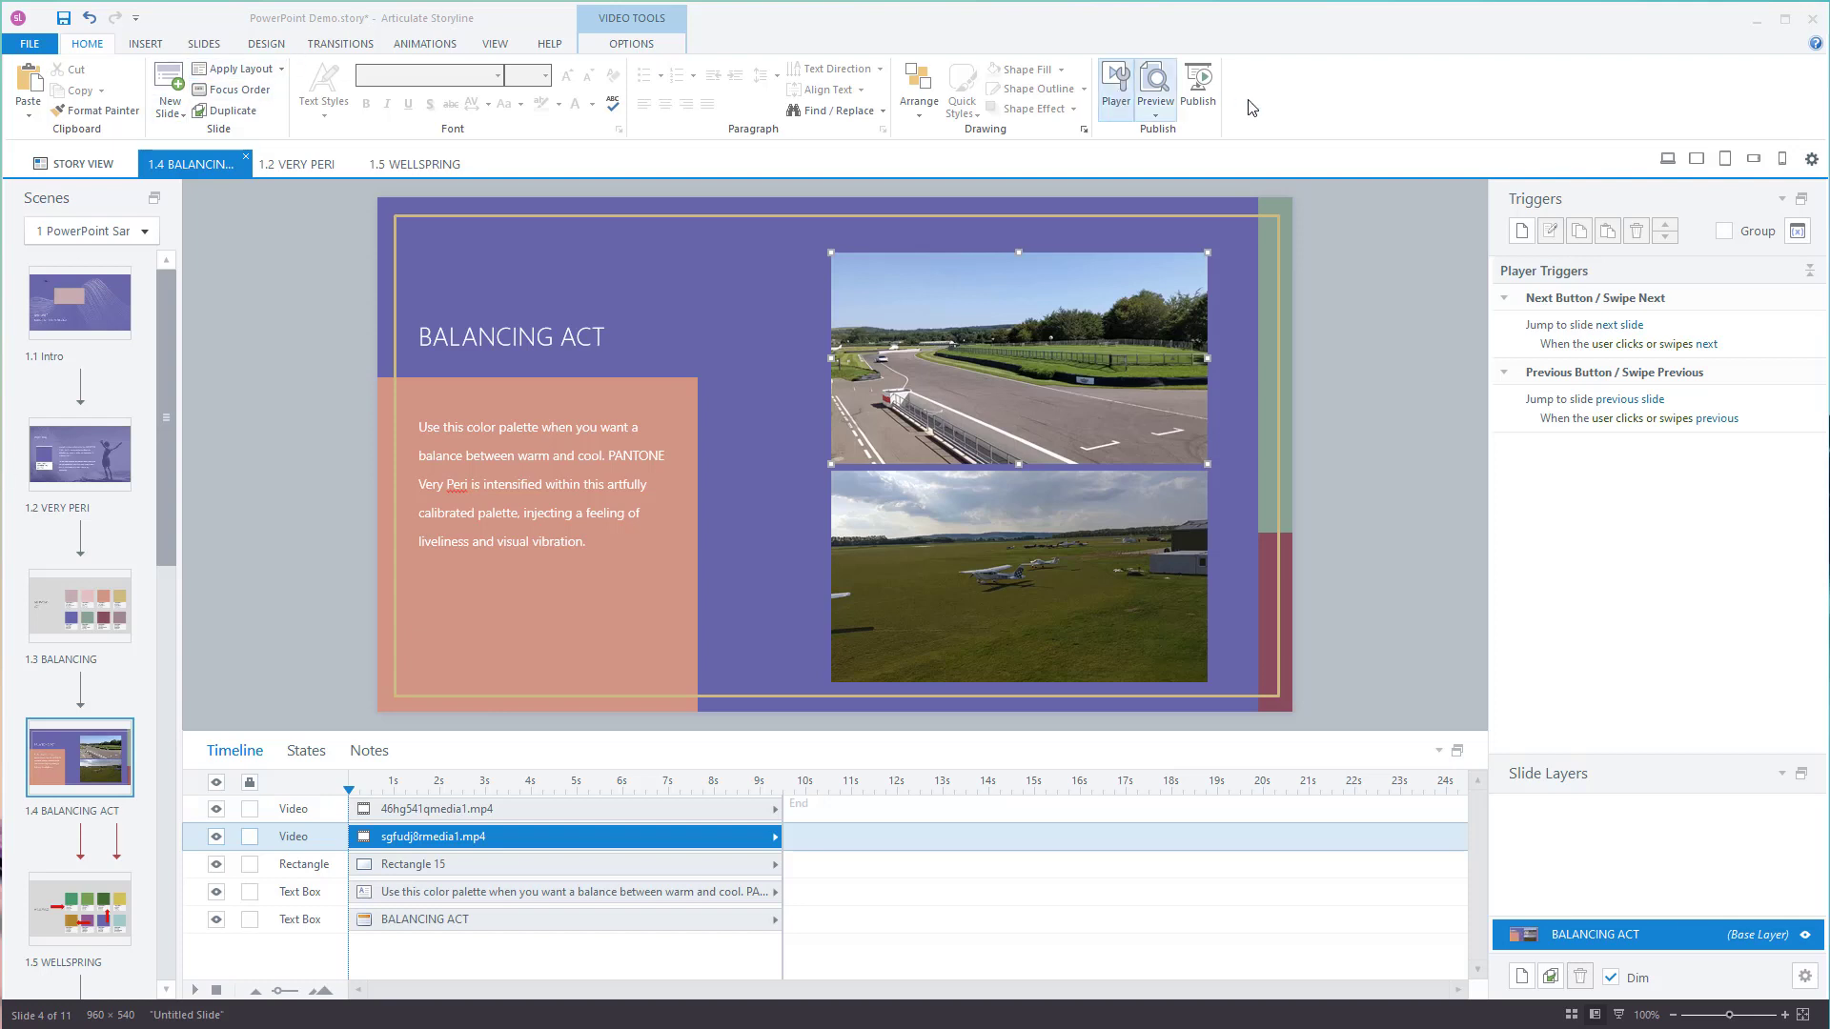
Review the preview scope options from slide 1.4, return to Story View, and open the preview options there.
{"action": "left_click", "coordinate": [1155, 105]}
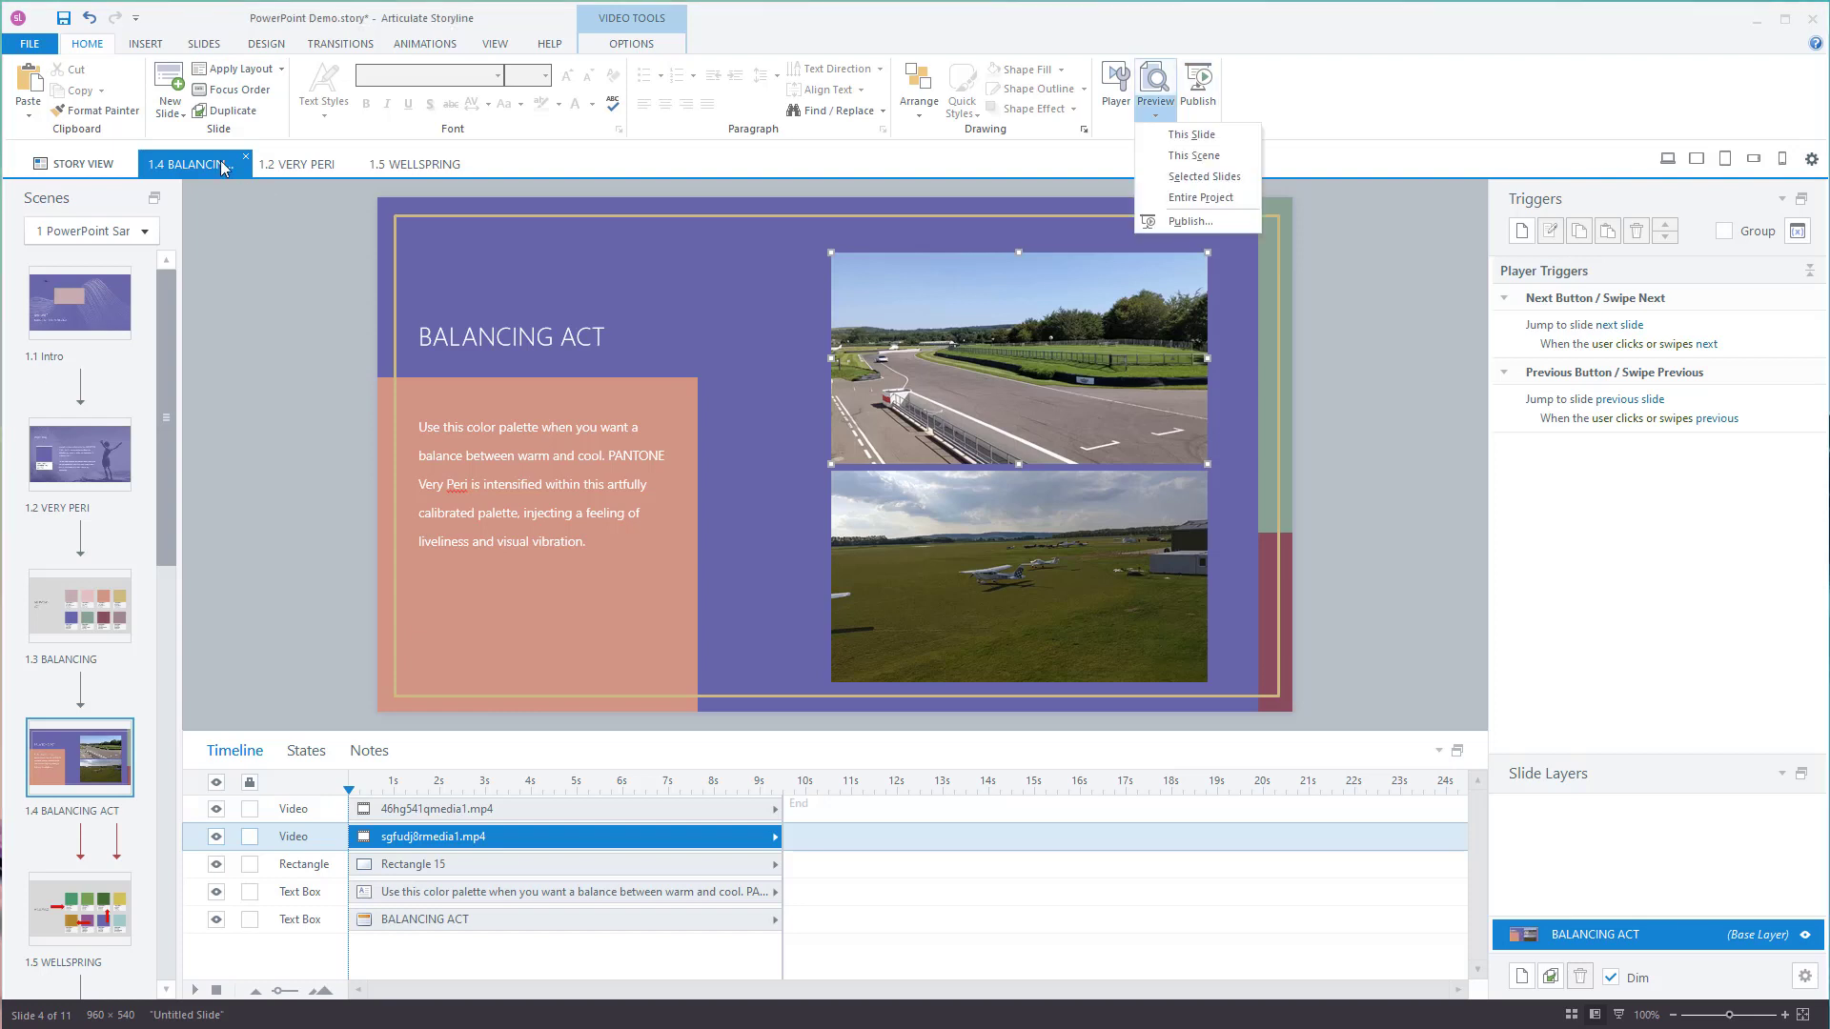
{"action": "left_click", "coordinate": [95, 166]}
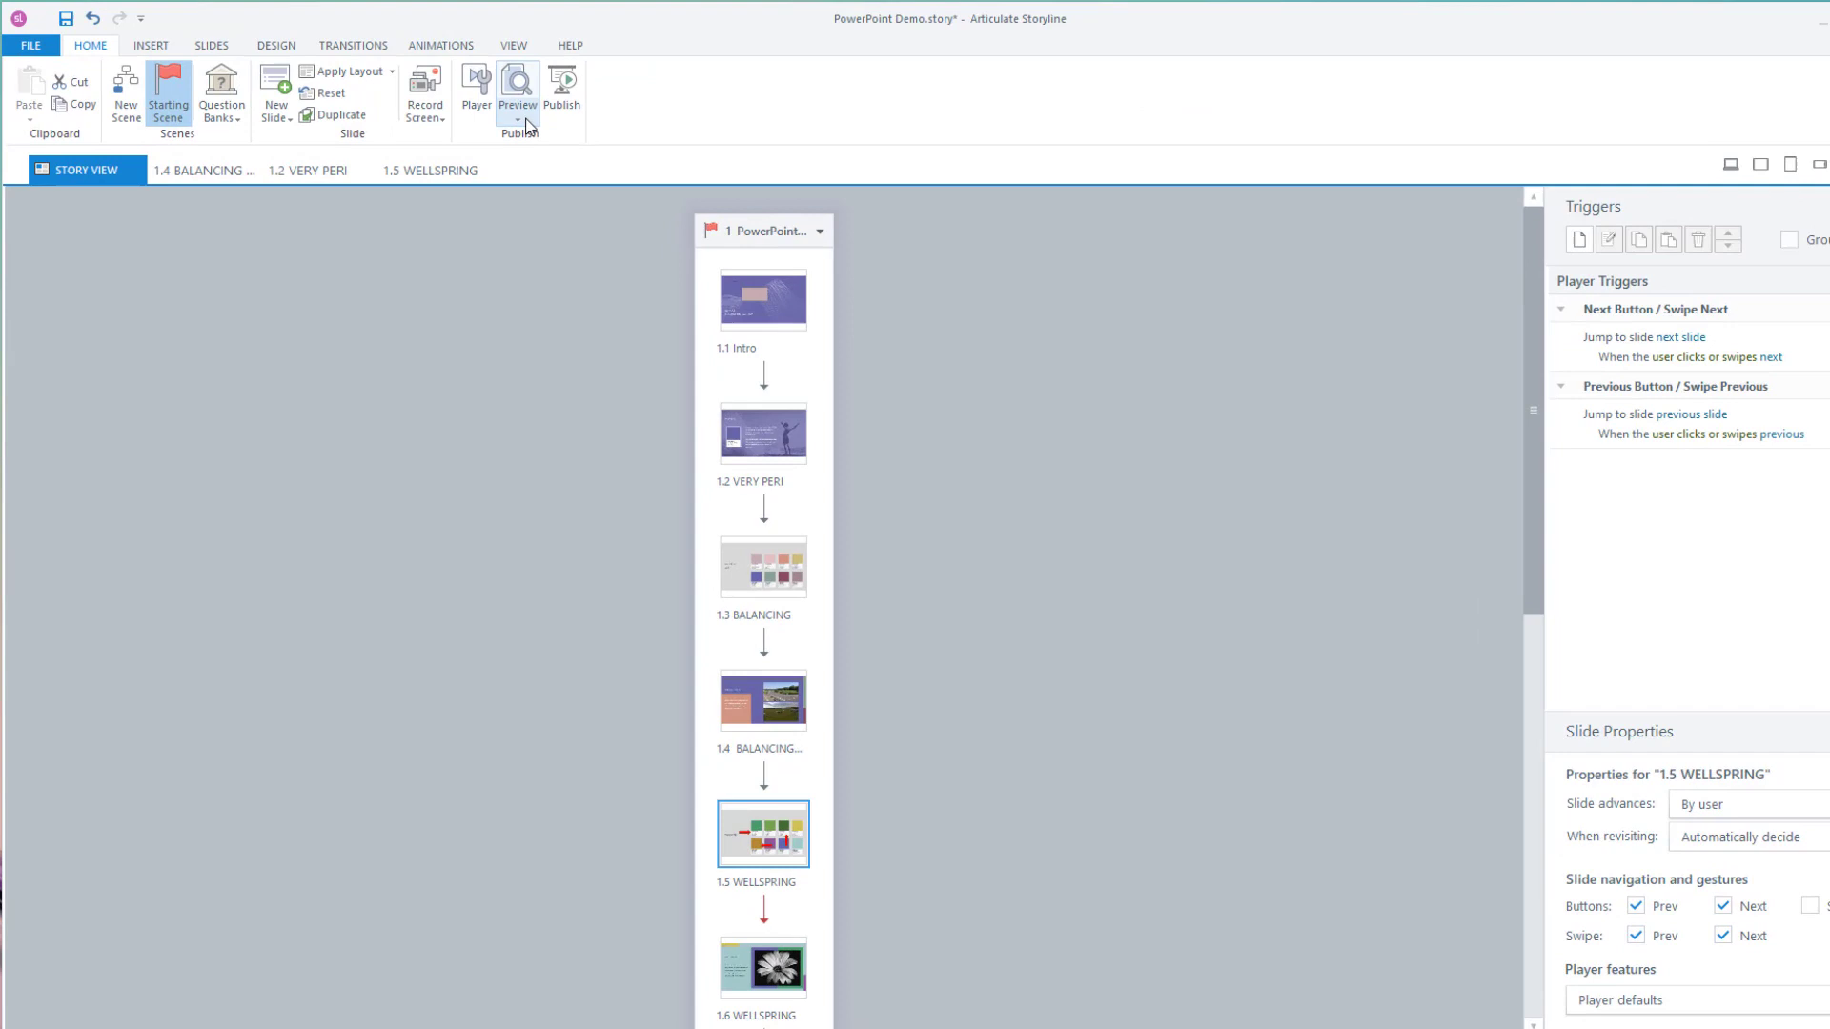
{"action": "left_click", "coordinate": [519, 120]}
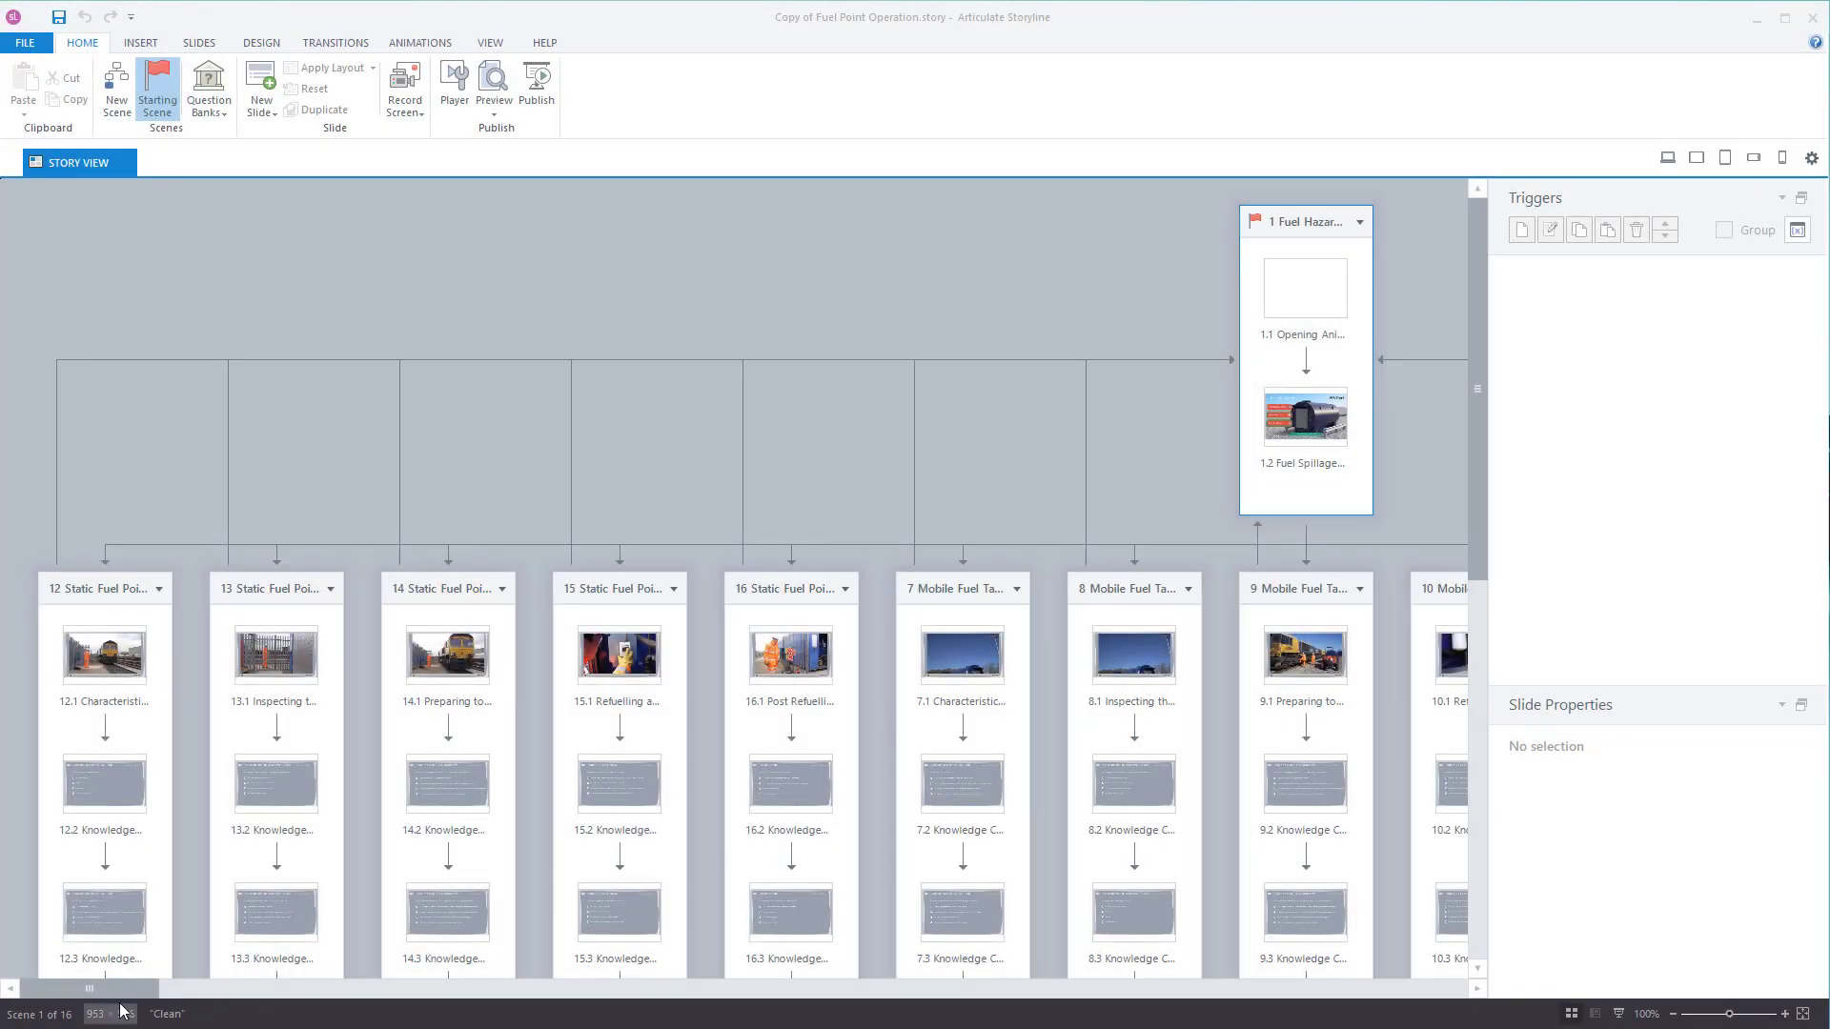
Examine the scene layout in Copy of Fuel Point Operation, checking the preview options and structure around slide 9.1.
{"action": "left_click_drag", "start_coordinate": [134, 988], "coordinate": [820, 991]}
{"action": "left_click", "coordinate": [713, 652]}
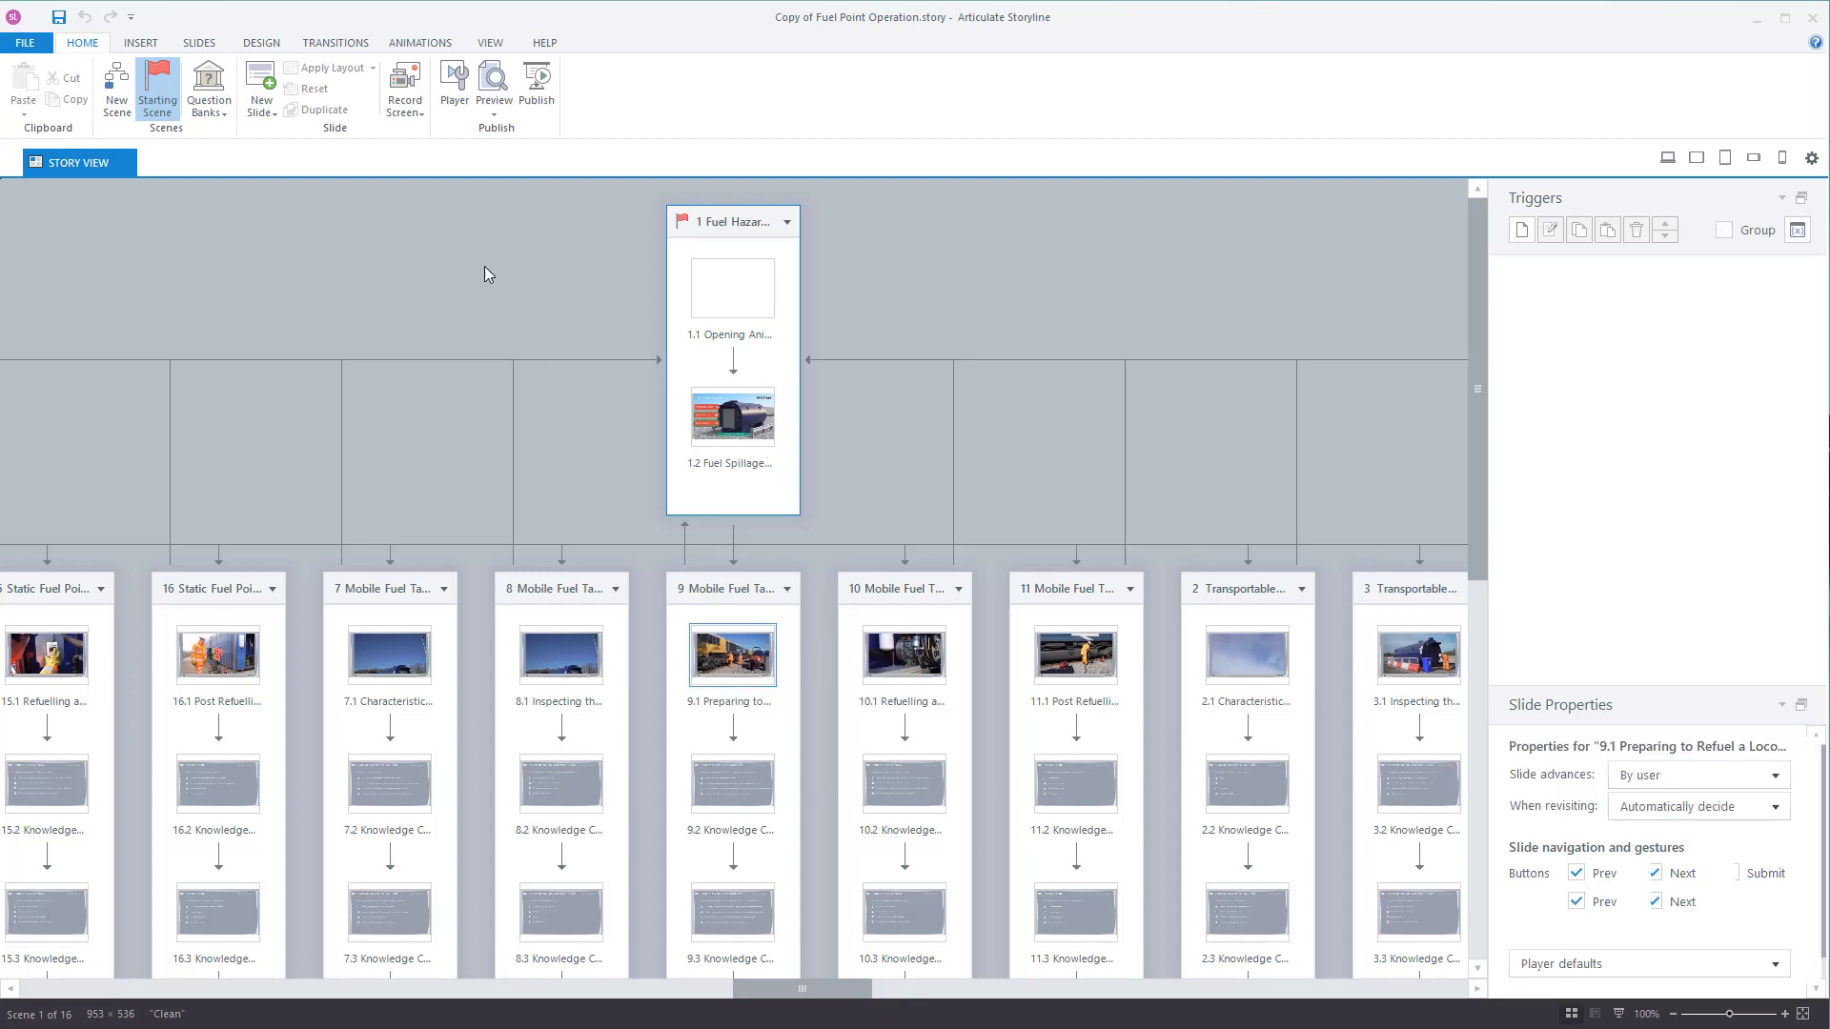
{"action": "left_click", "coordinate": [504, 116]}
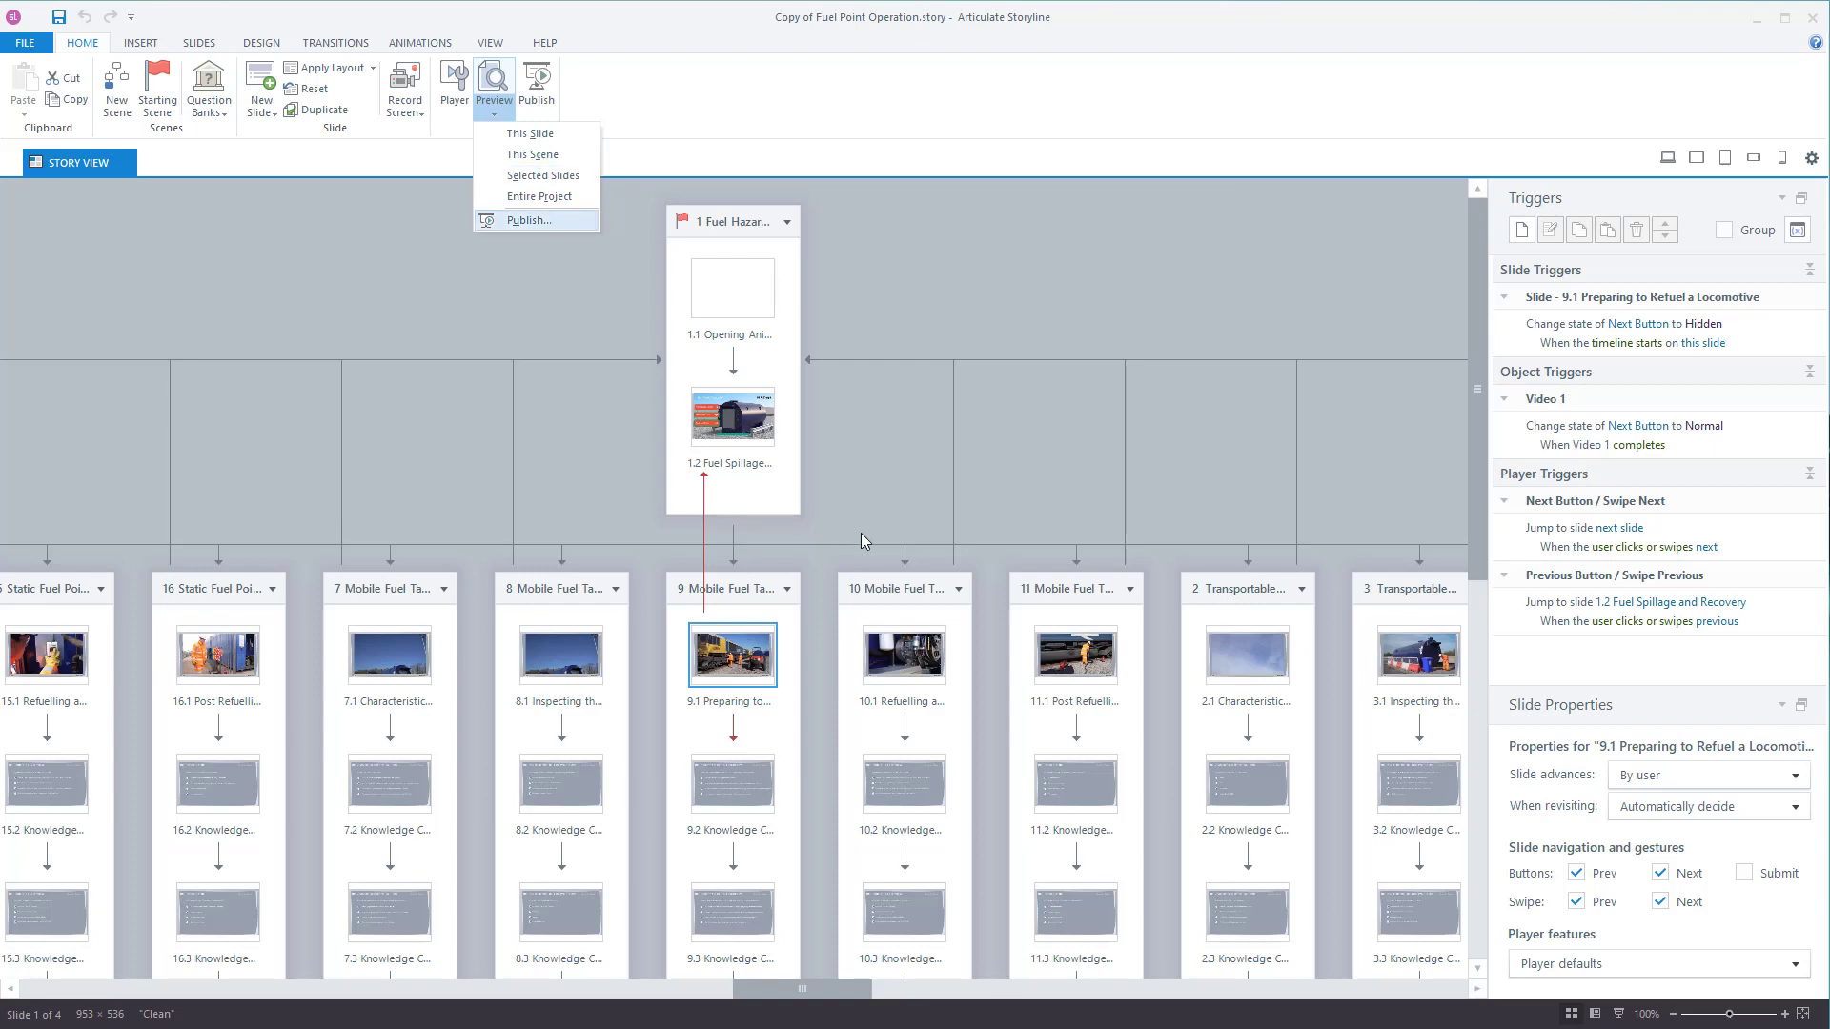
{"action": "left_click", "coordinate": [656, 602]}
{"action": "scroll", "coordinate": [656, 603], "scroll_direction": "down", "scroll_amount": 3}
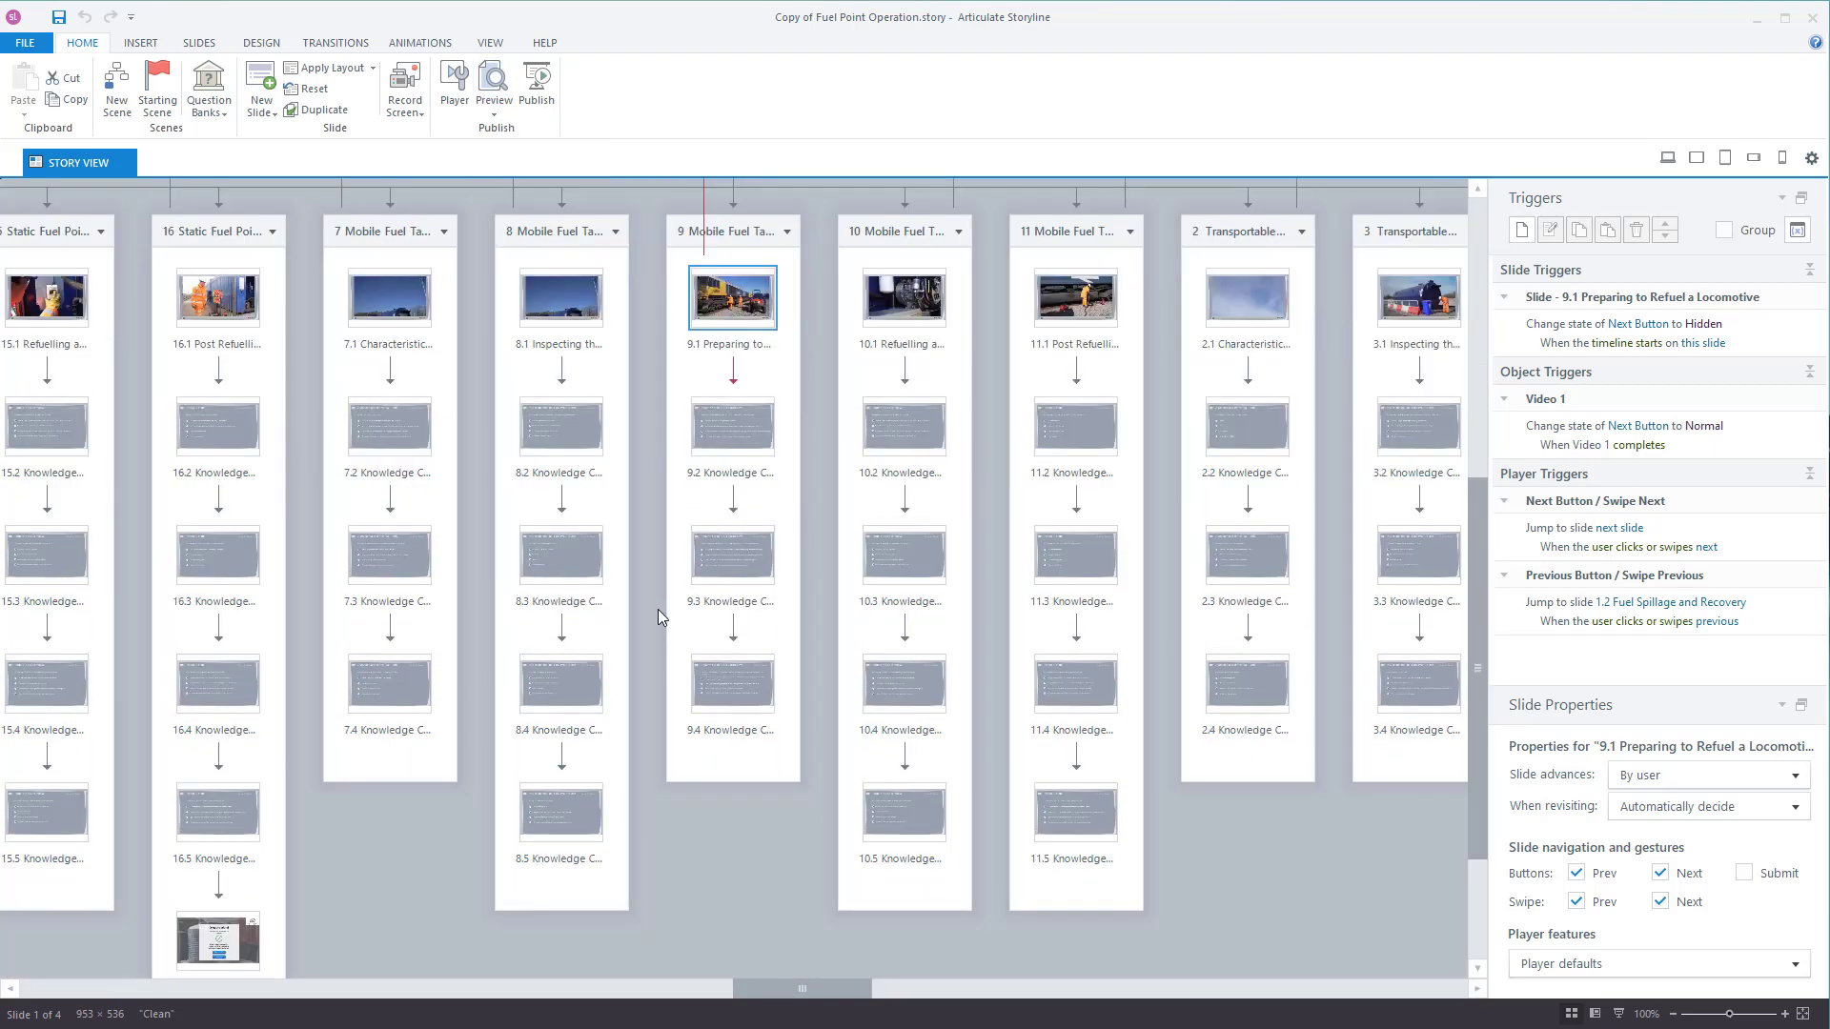
Return to the PowerPoint Demo project and review the preview scope options in its Story View.
{"action": "scroll", "coordinate": [658, 609], "scroll_direction": "up", "scroll_amount": 3}
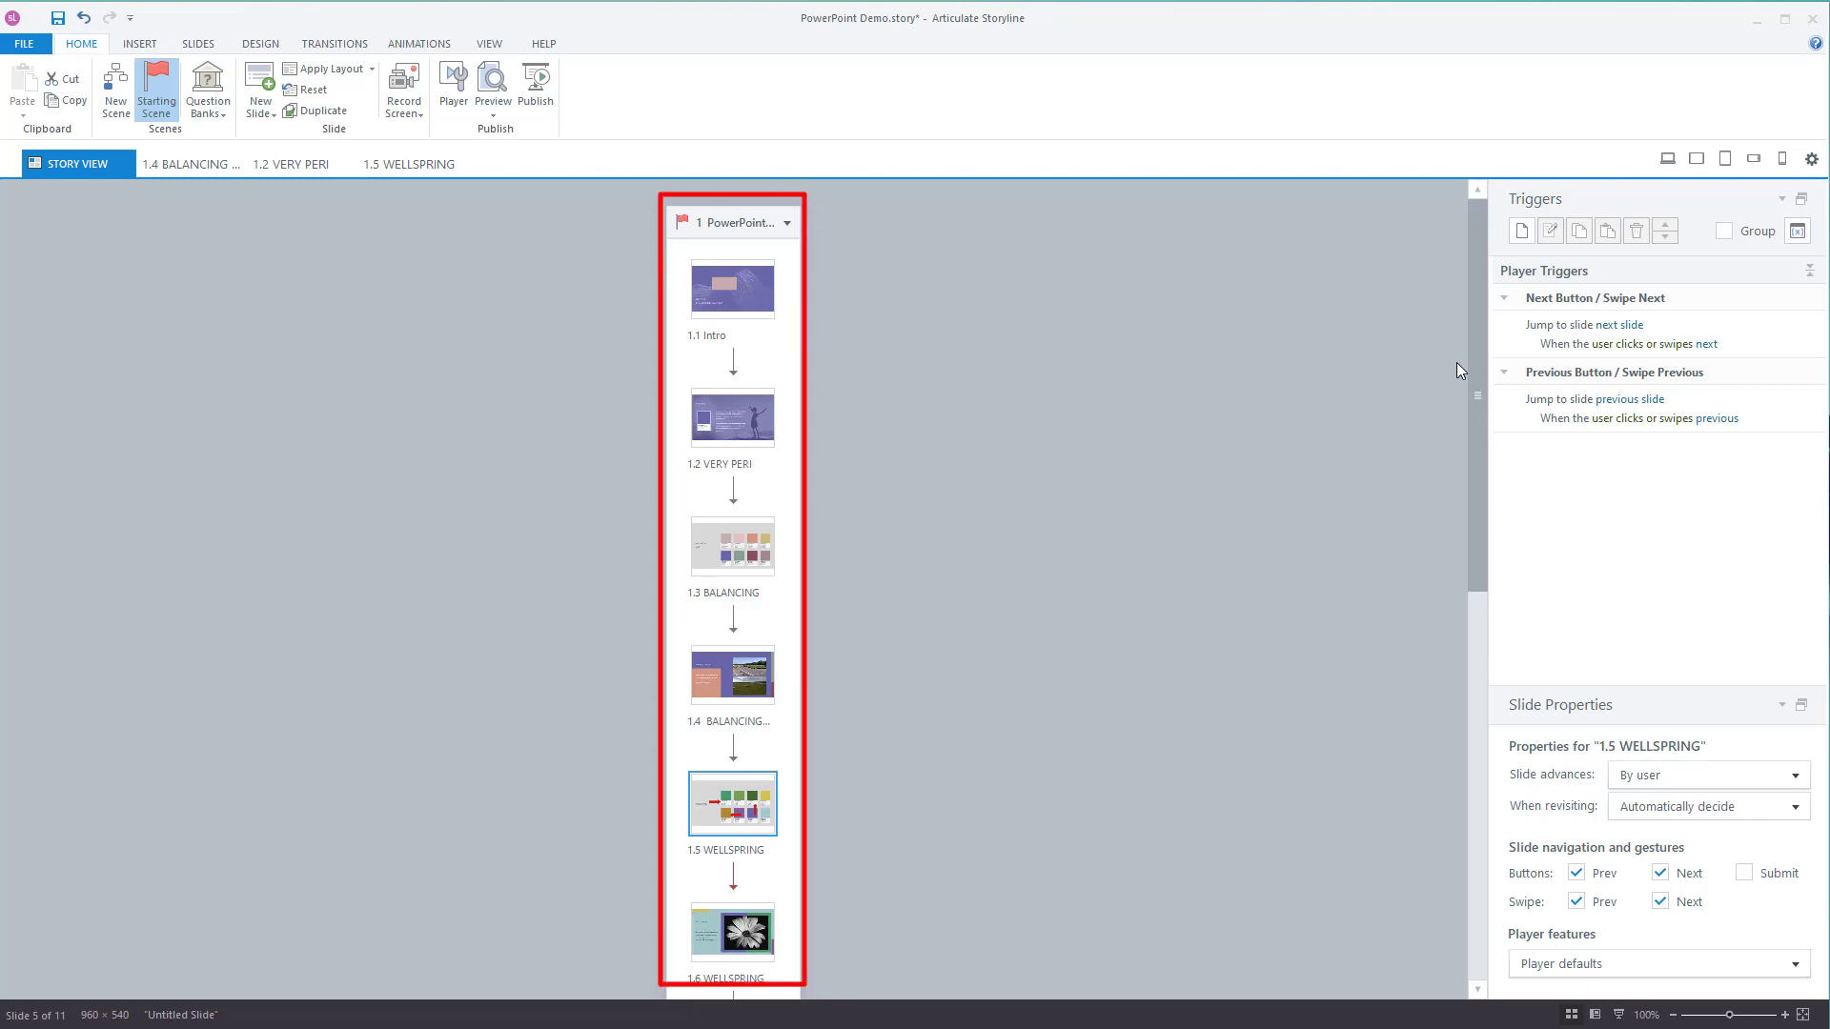
{"action": "left_click", "coordinate": [493, 105]}
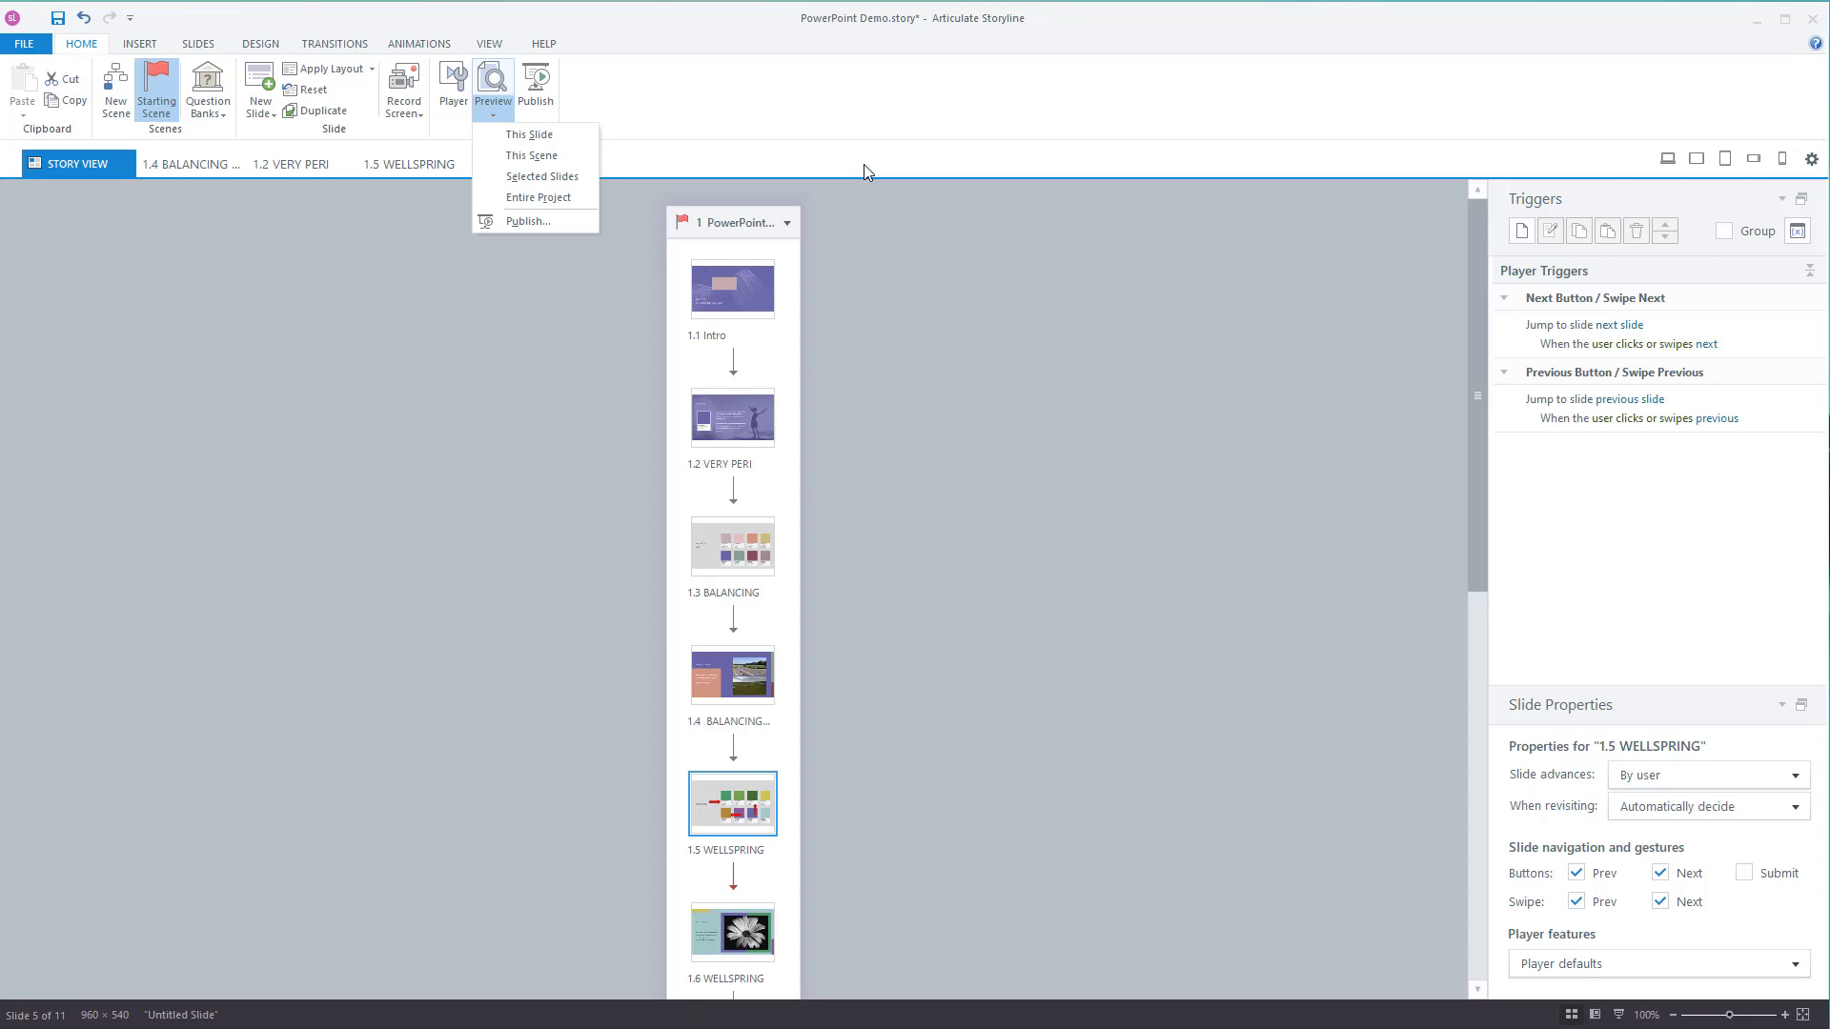
{"action": "left_click", "coordinate": [768, 290]}
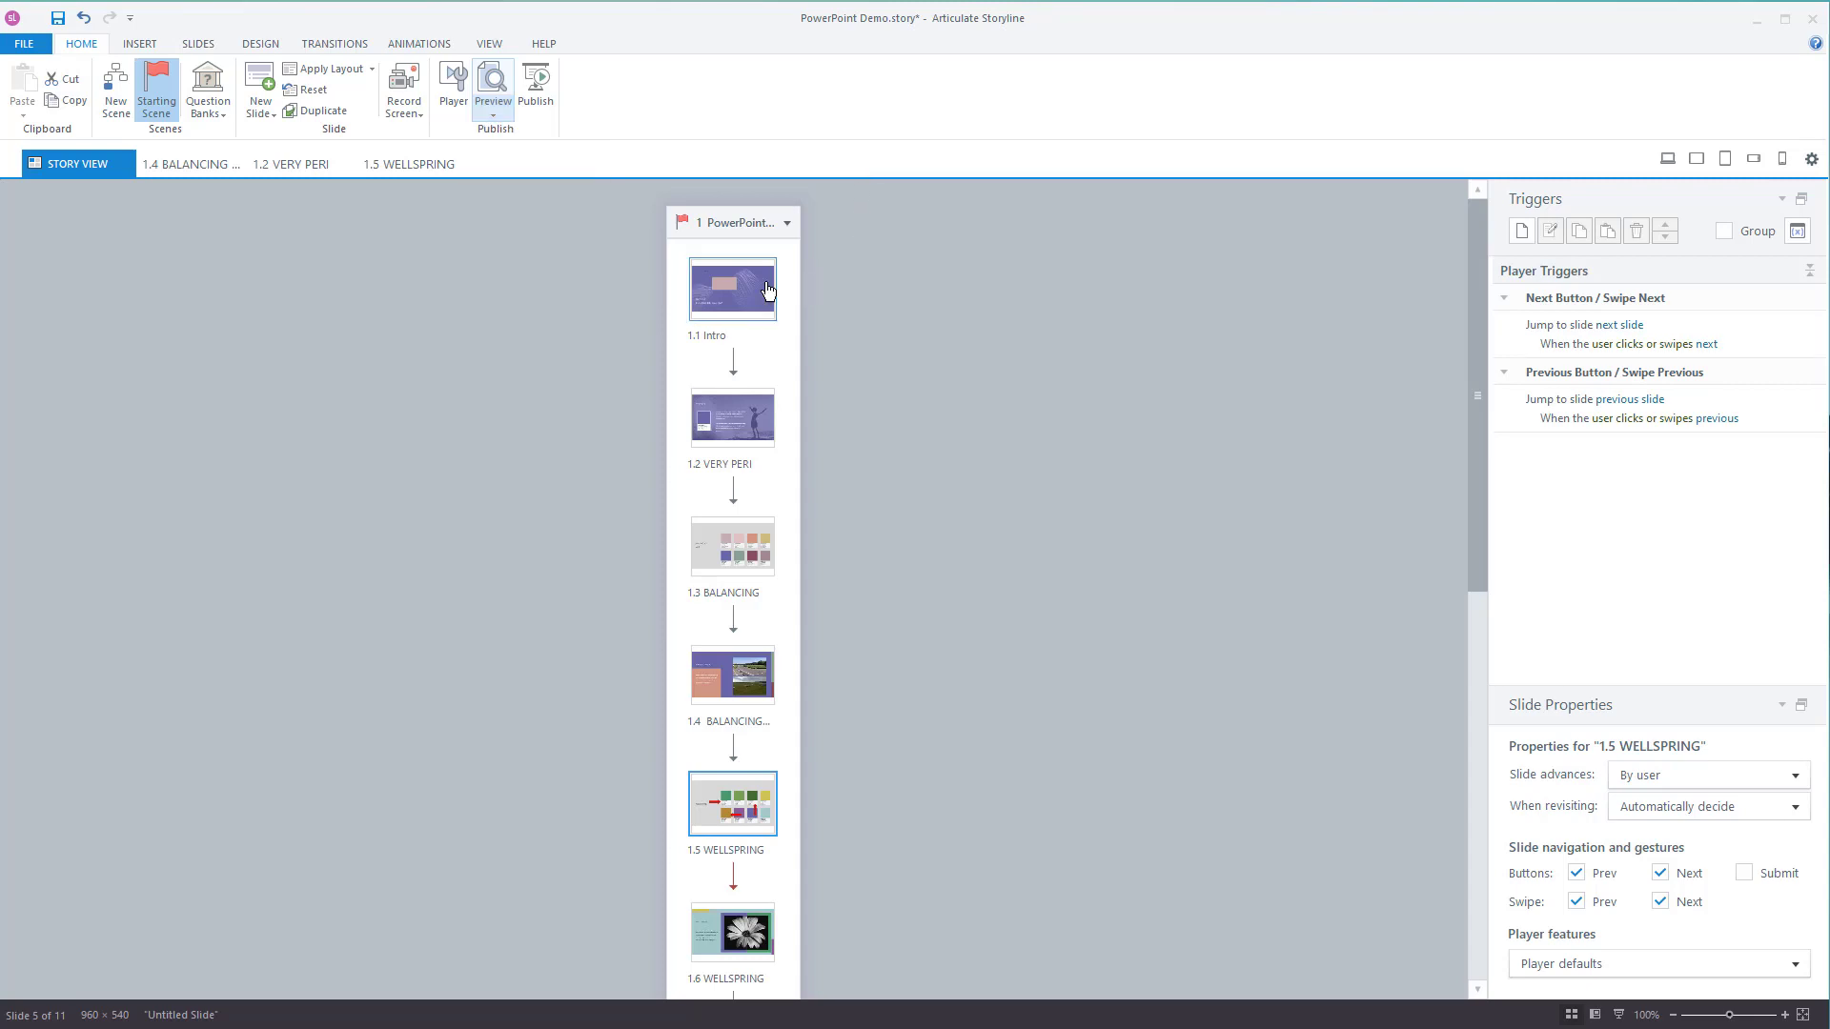
Select slides 1.3 BALANCING, 1.4 BALANCING ACT, 1.5 WELLSPRING and 1.6 WELLSPRING together by adding them individually.
{"action": "left_click", "coordinate": [767, 572], "text": "ctrl"}
{"action": "left_click", "coordinate": [747, 703], "text": "ctrl"}
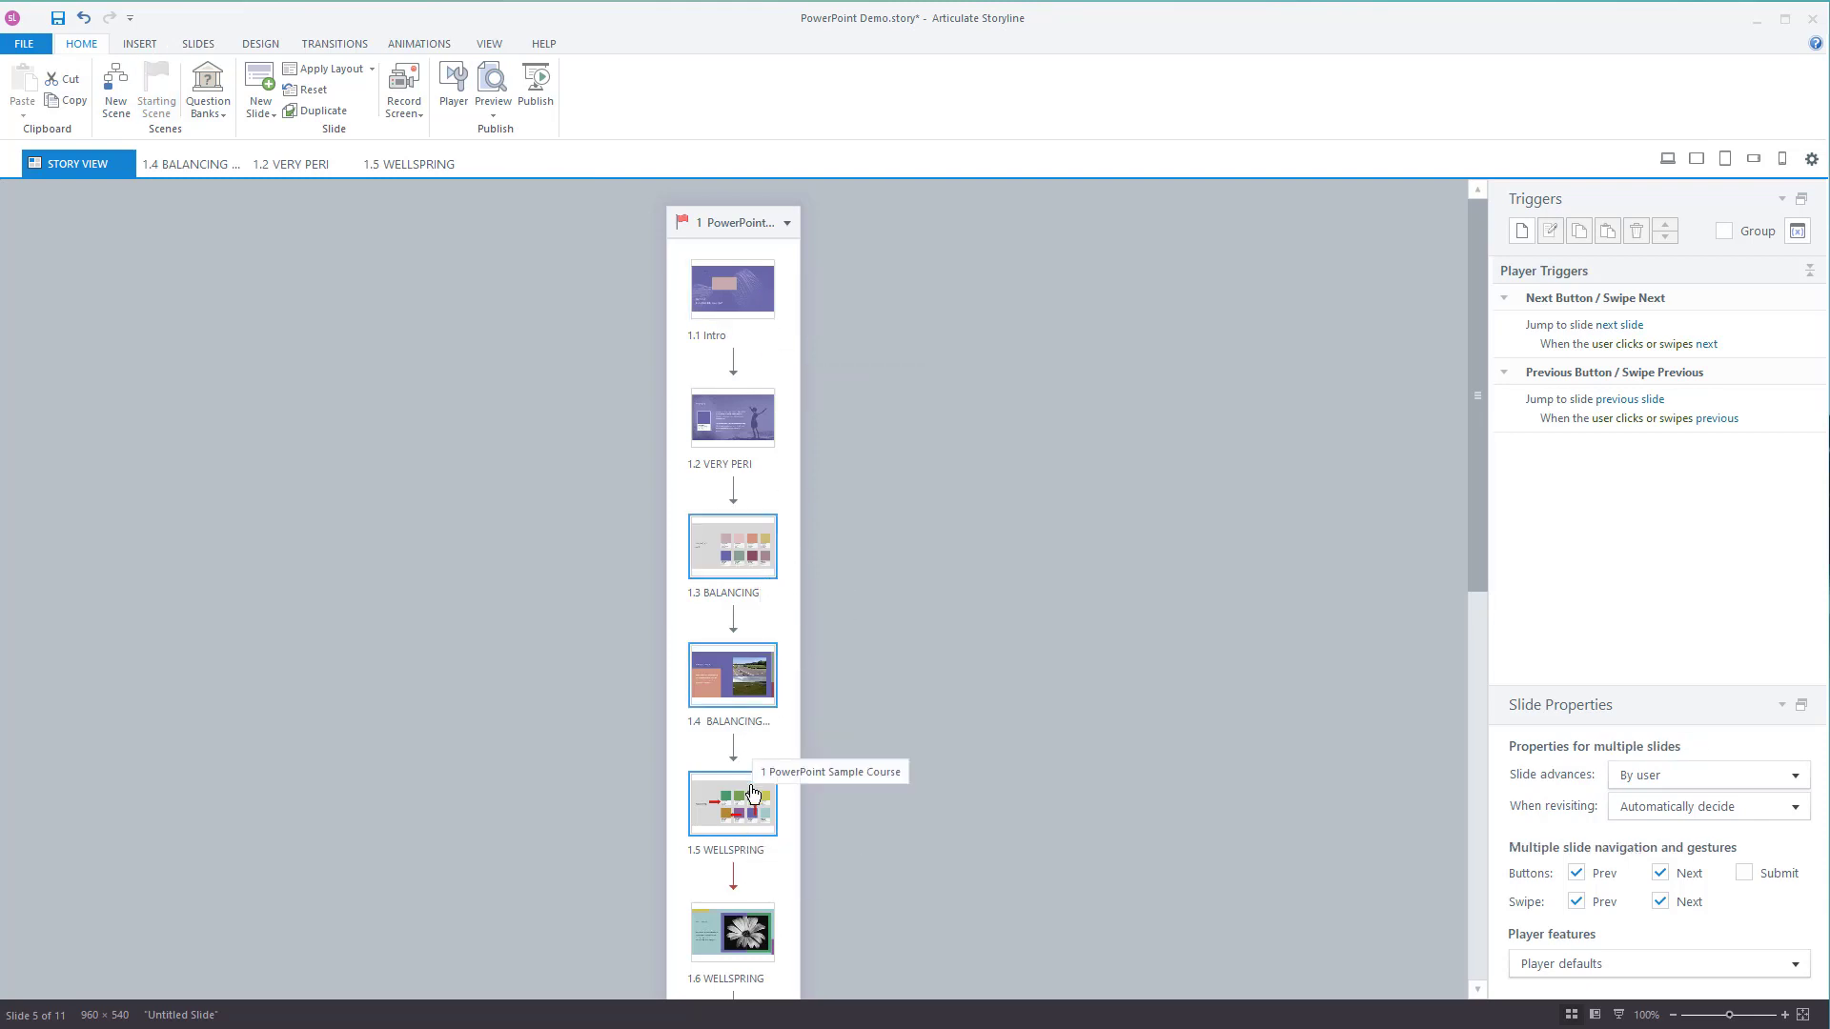
{"action": "left_click", "coordinate": [762, 929], "text": "ctrl"}
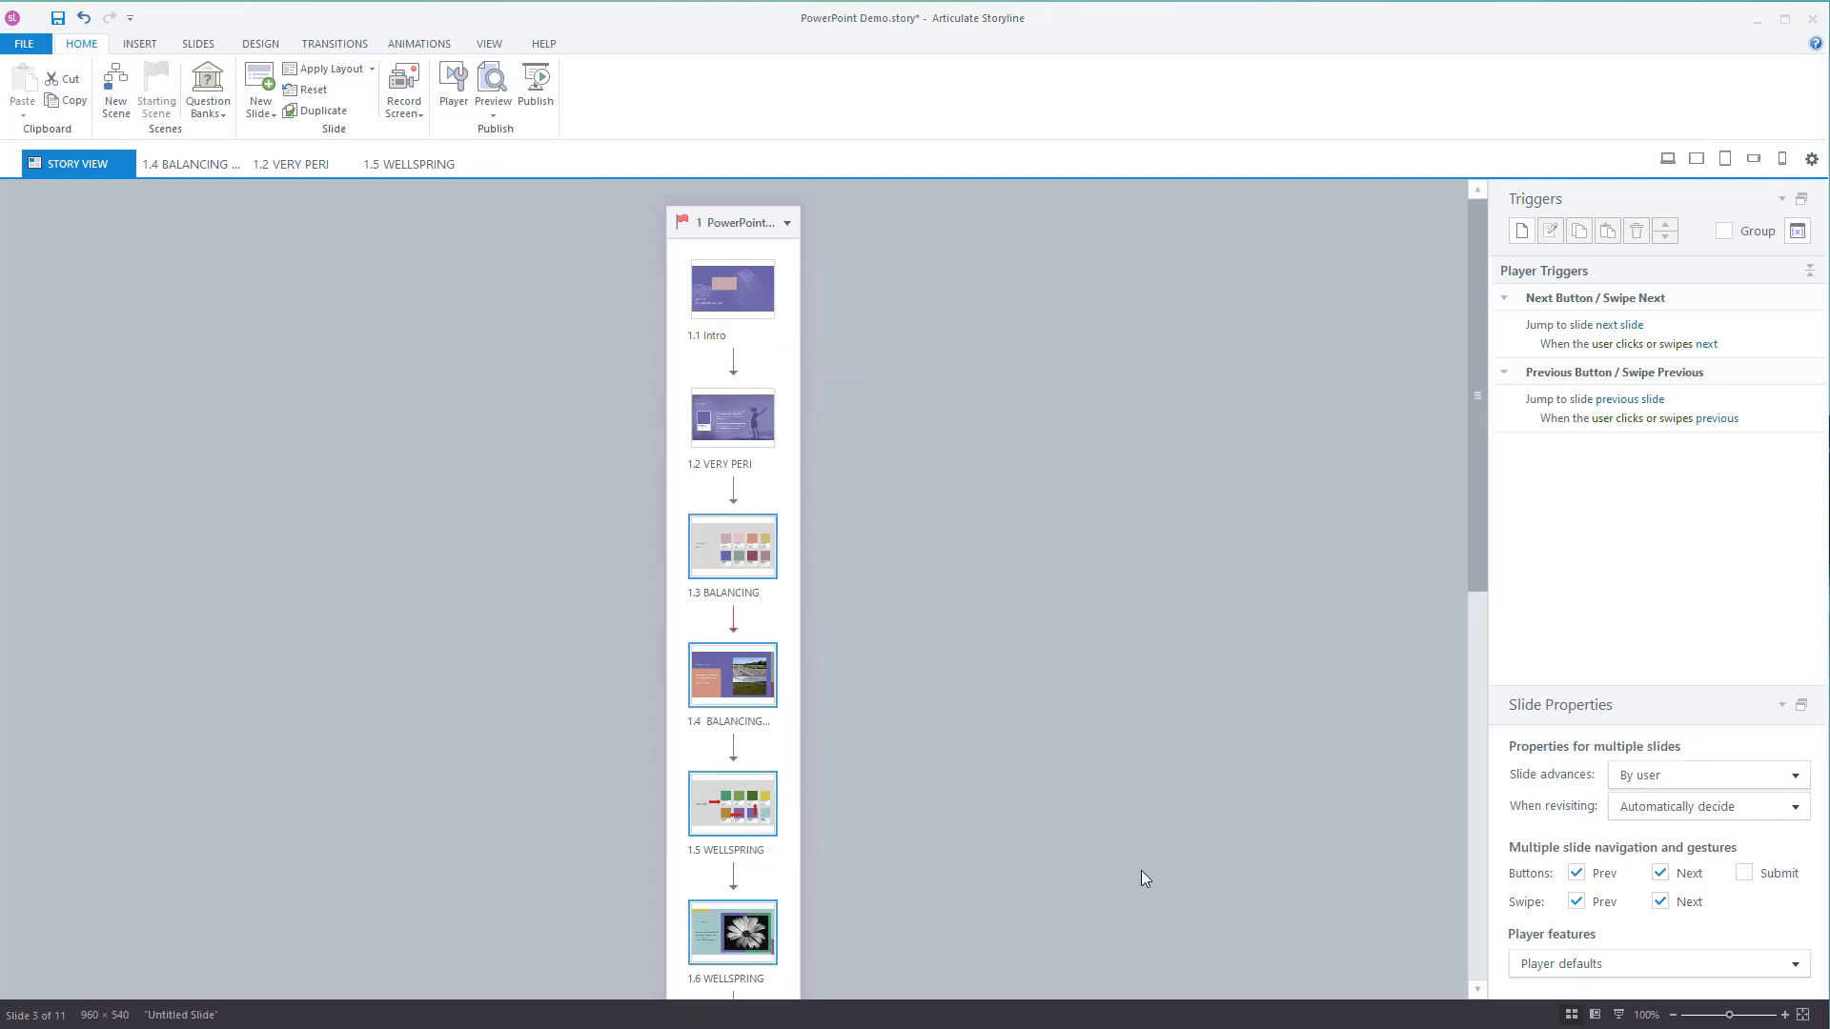
Select the continuous range of slides from 1.1 Intro to 1.7 THE STAR.
{"action": "left_click", "coordinate": [748, 295]}
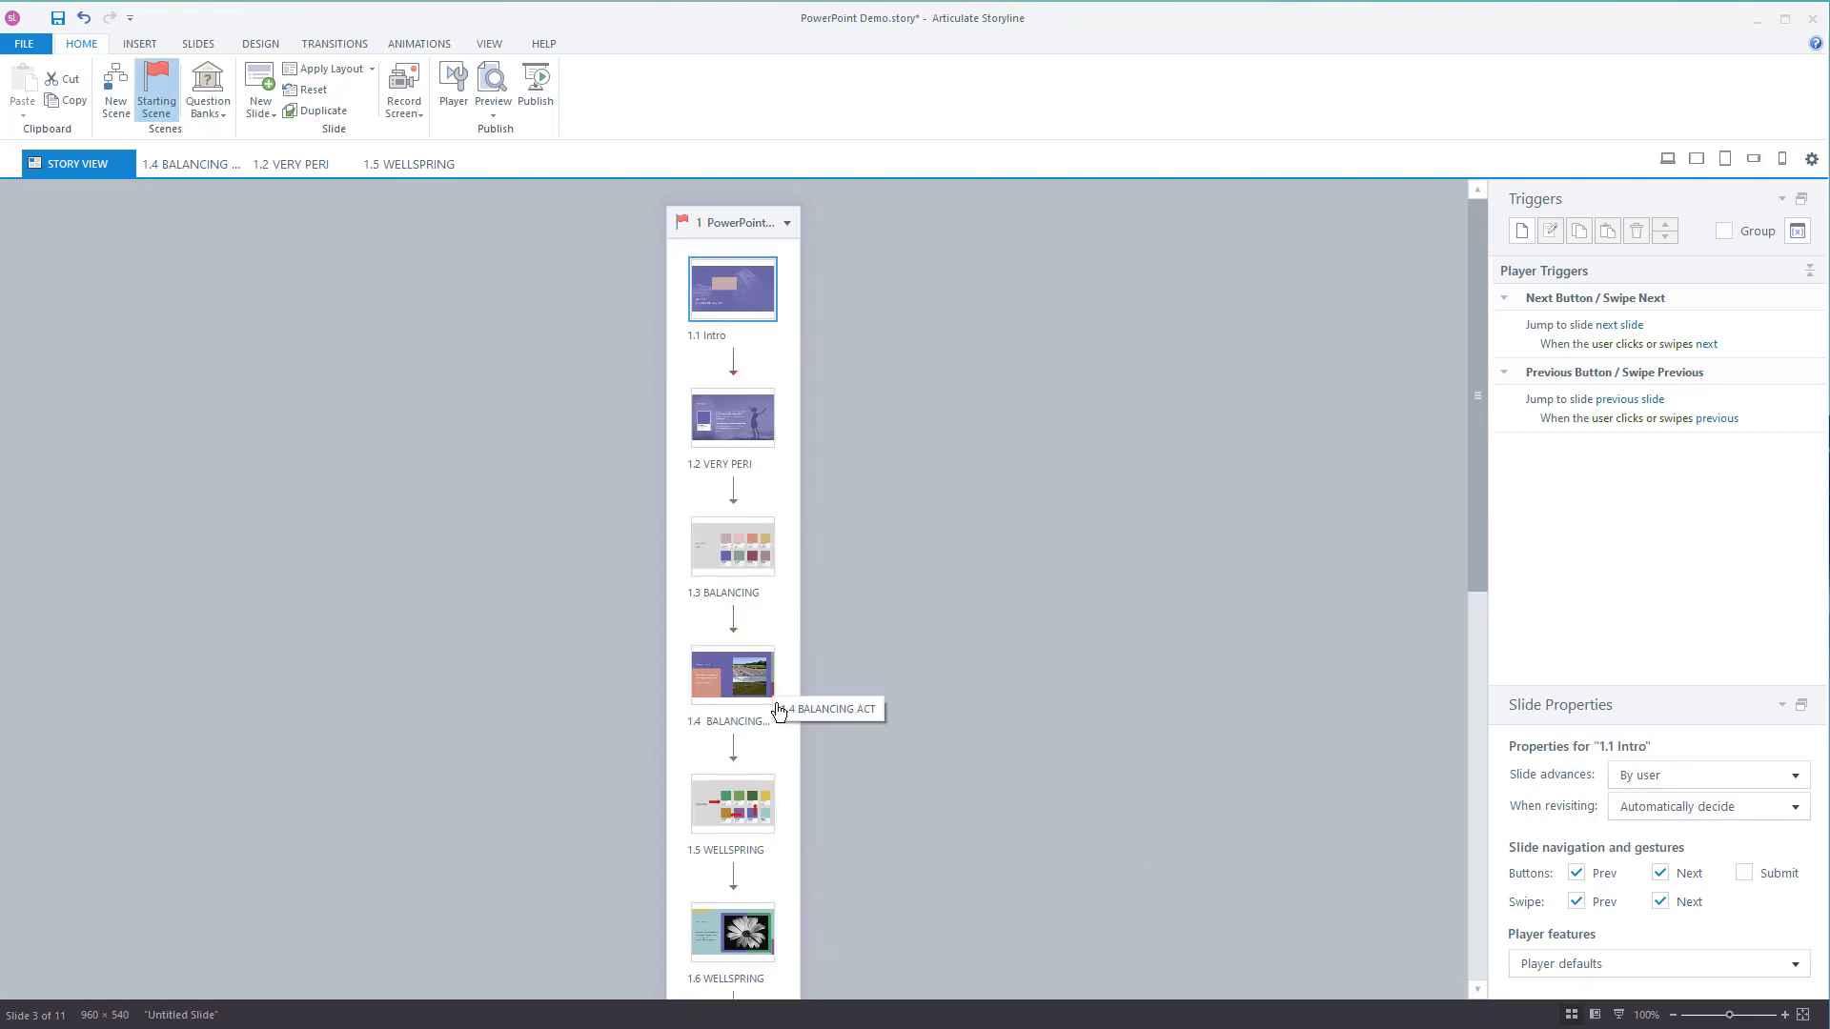
{"action": "scroll", "coordinate": [772, 714], "scroll_direction": "down", "scroll_amount": 3}
{"action": "left_click", "coordinate": [742, 707], "text": "shift"}
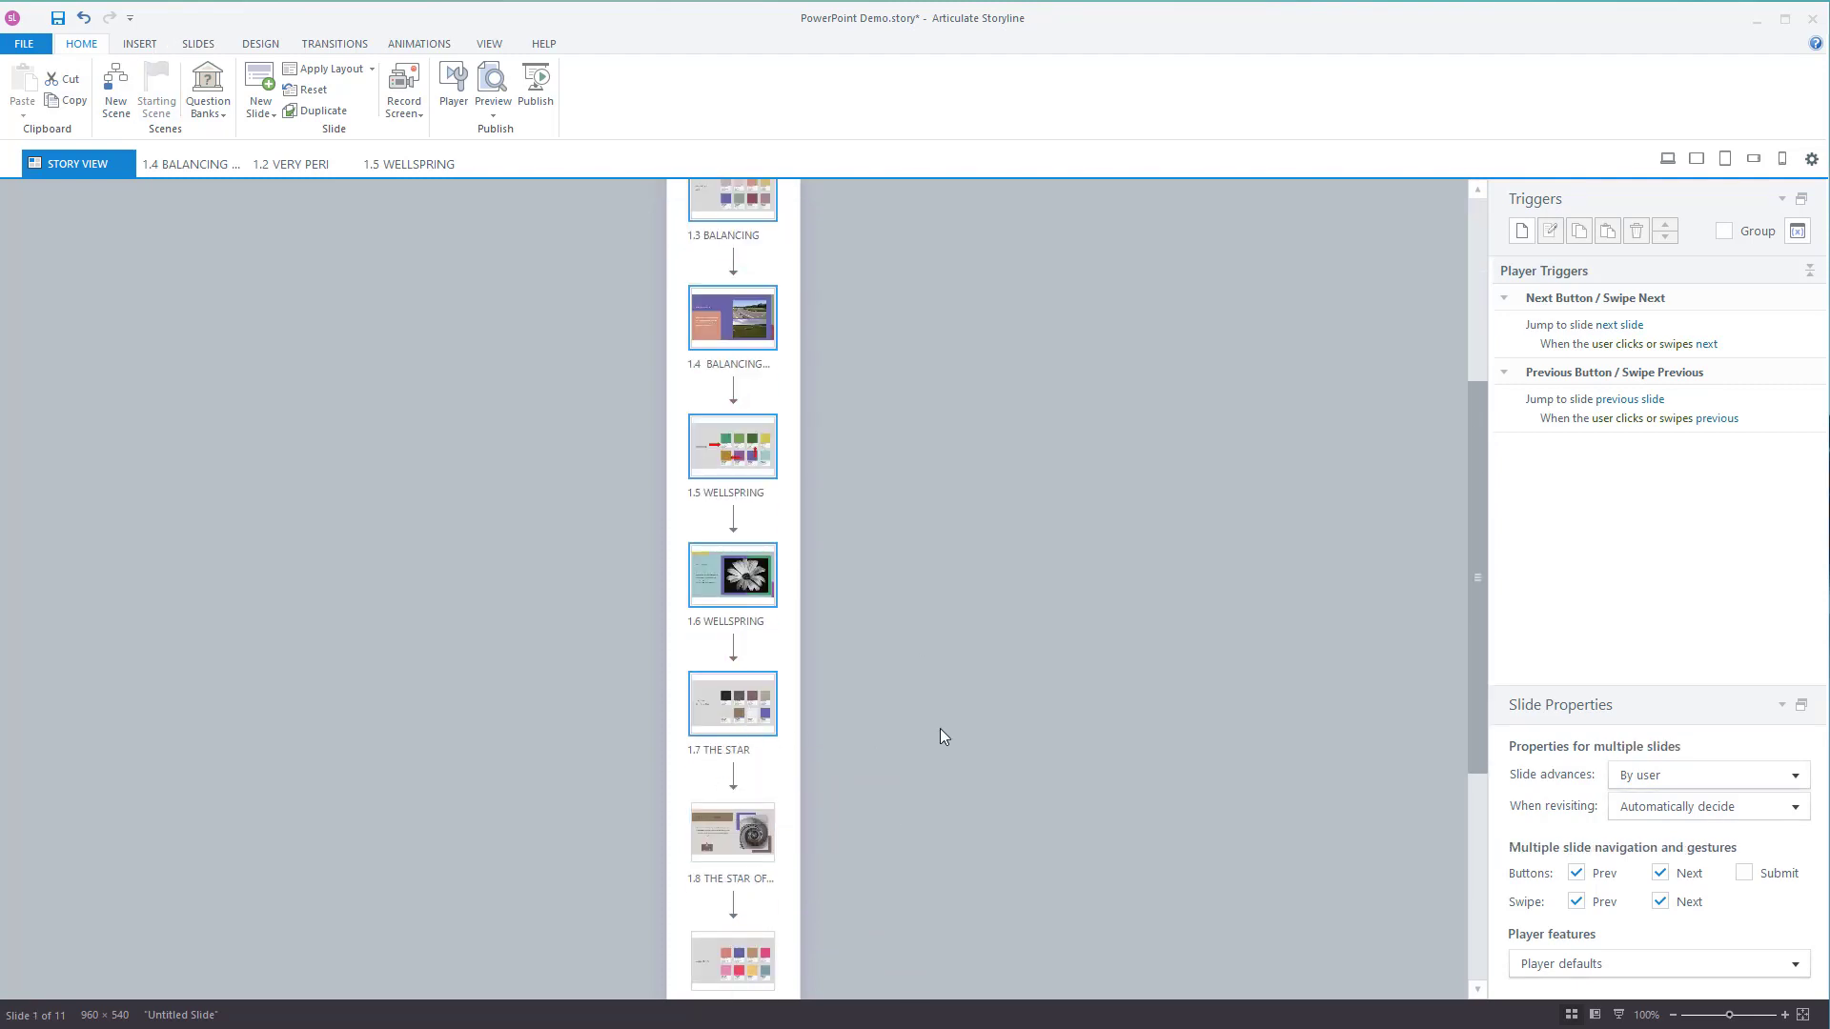
{"action": "scroll", "coordinate": [918, 608], "scroll_direction": "up", "scroll_amount": 3}
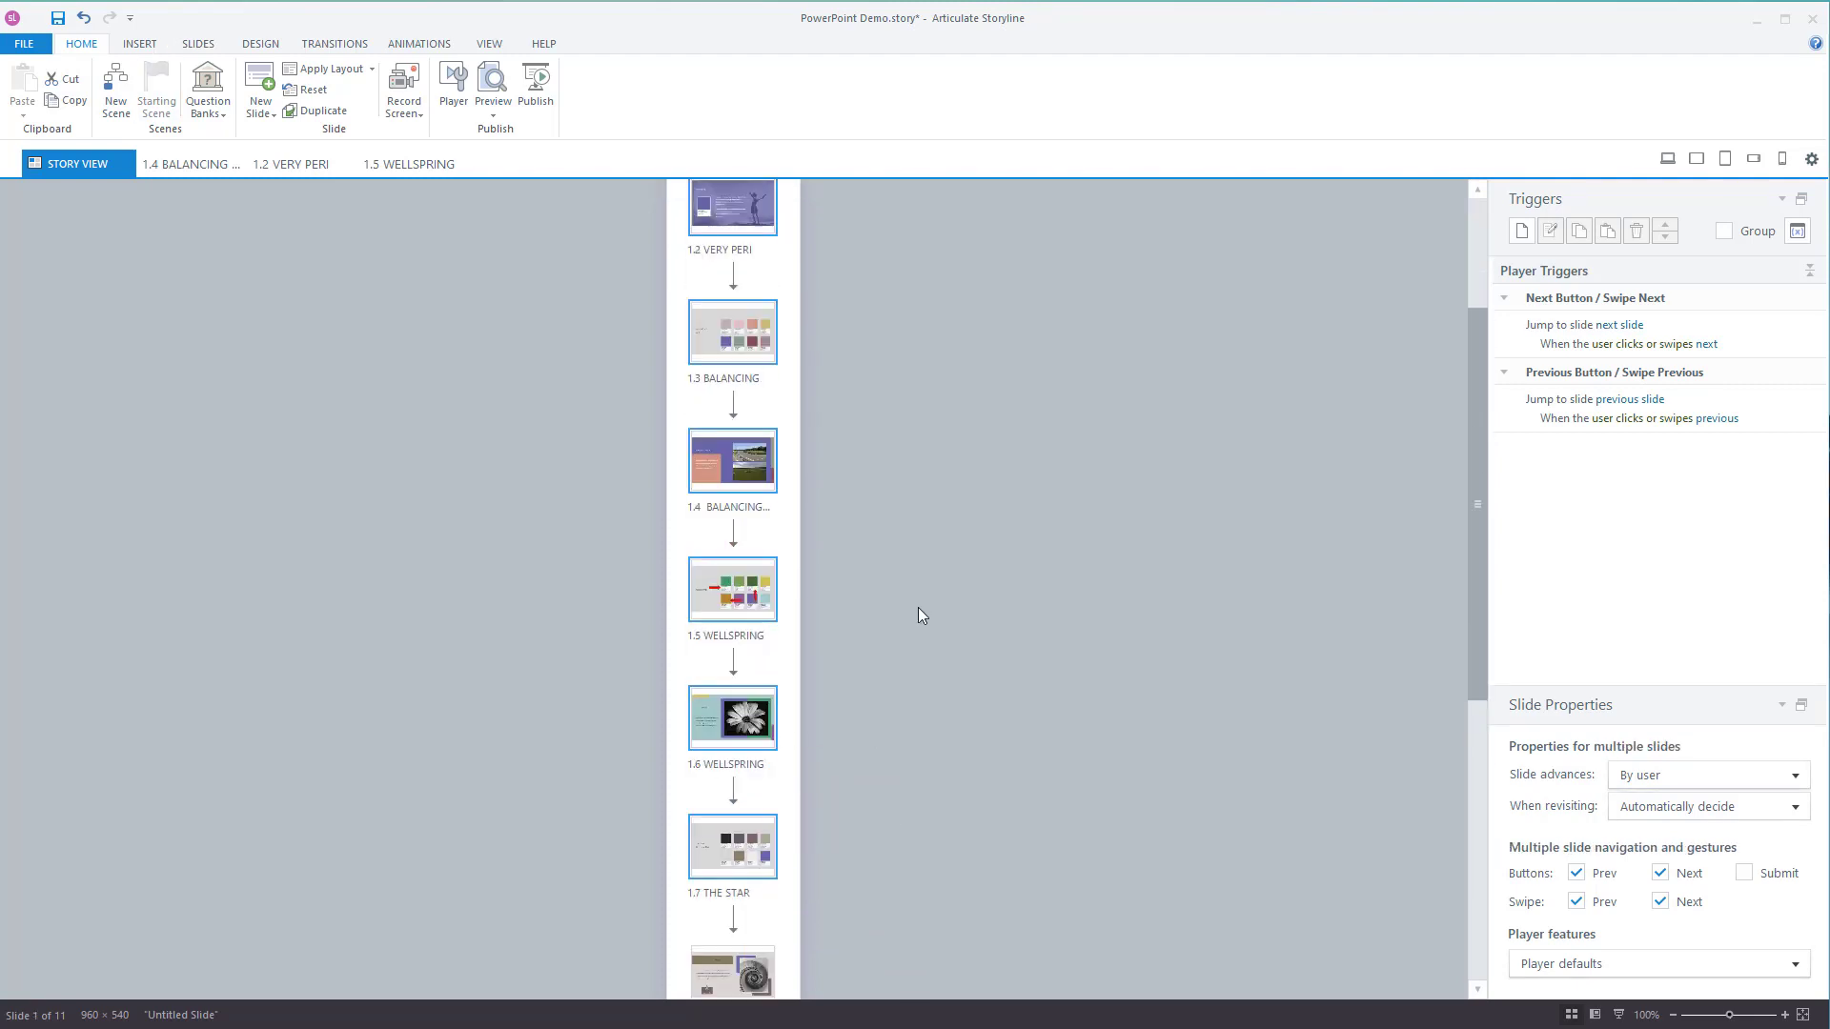
Clear the slide selection and preview the entire project.
{"action": "left_click", "coordinate": [918, 608]}
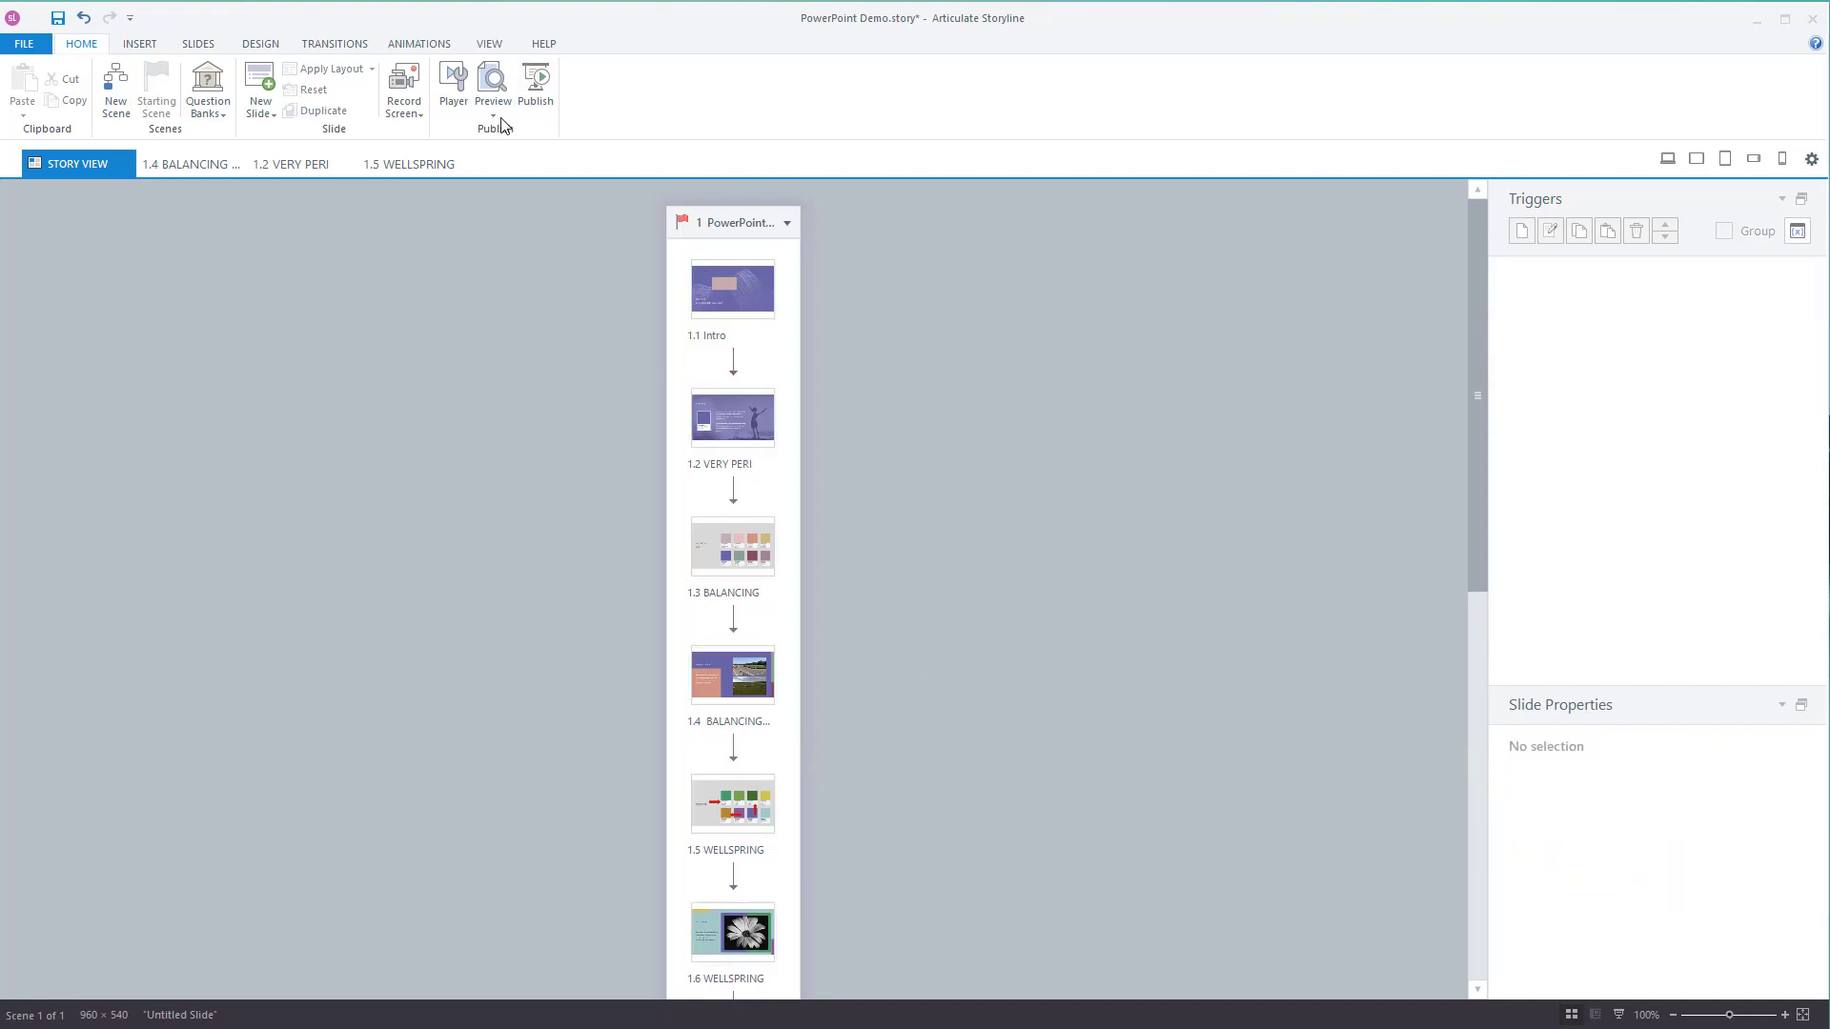
{"action": "left_click", "coordinate": [494, 114]}
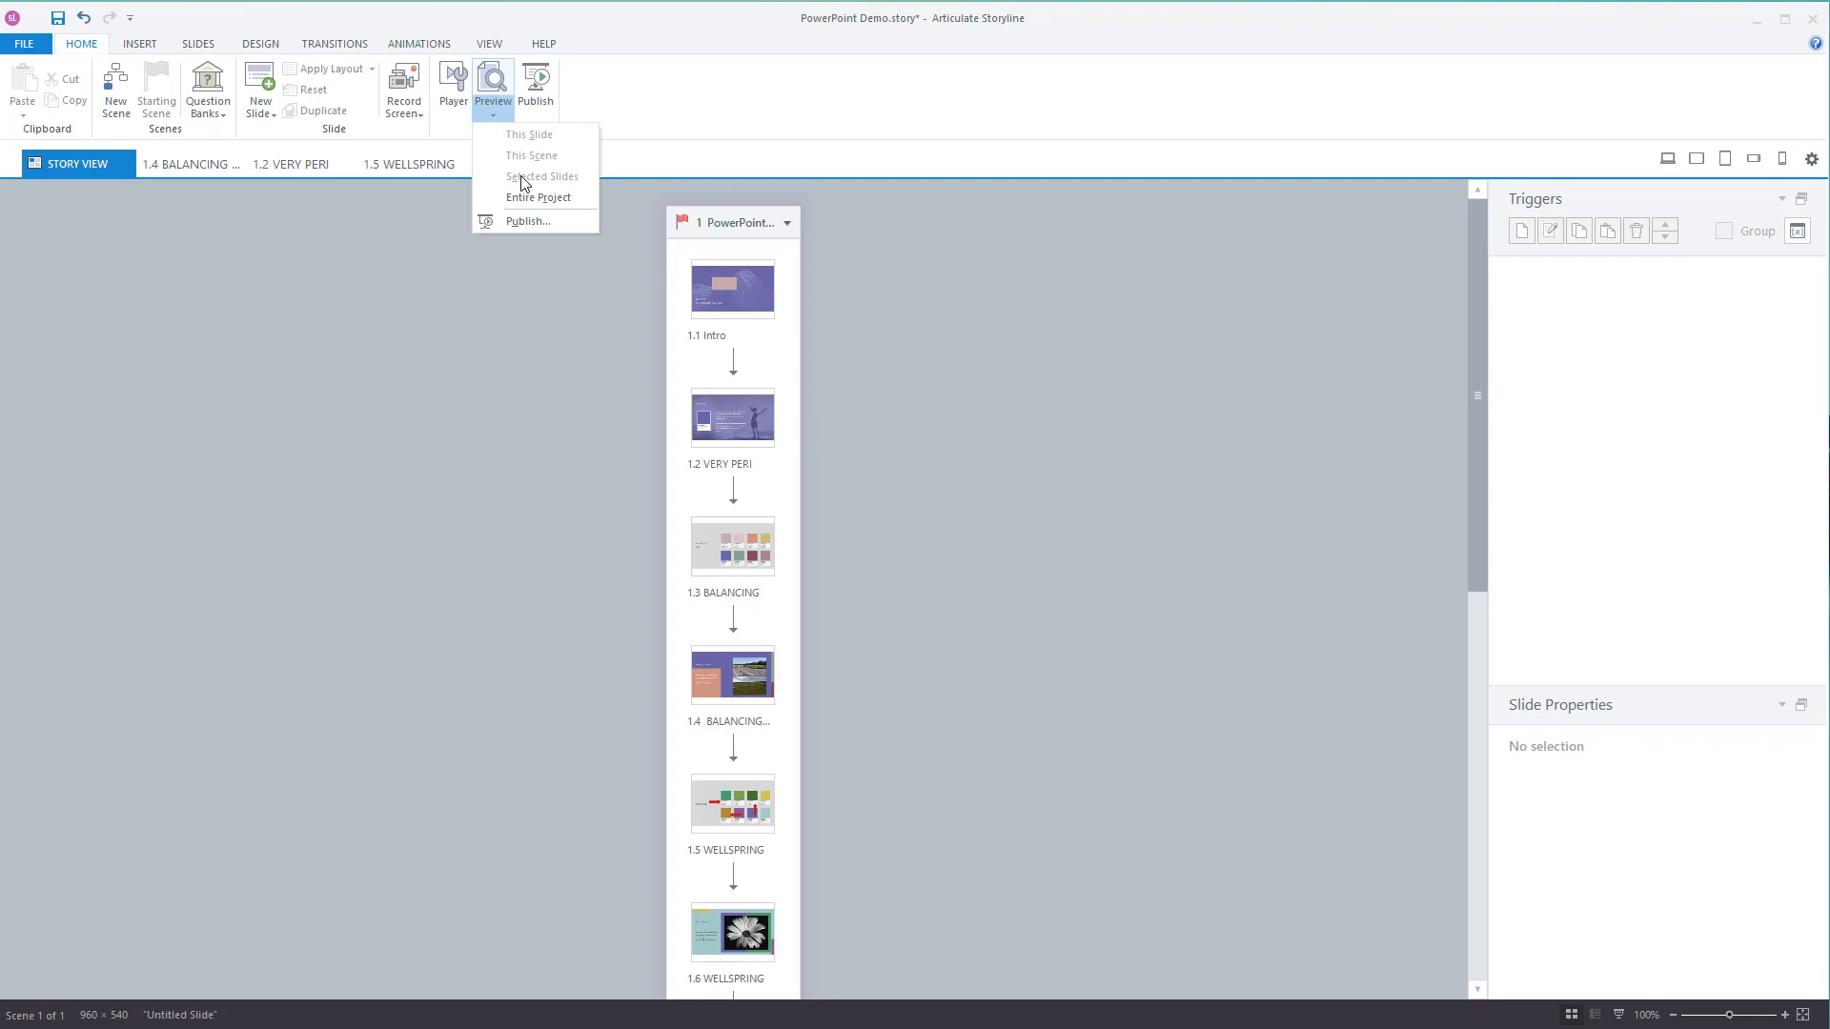
{"action": "left_click", "coordinate": [569, 200]}
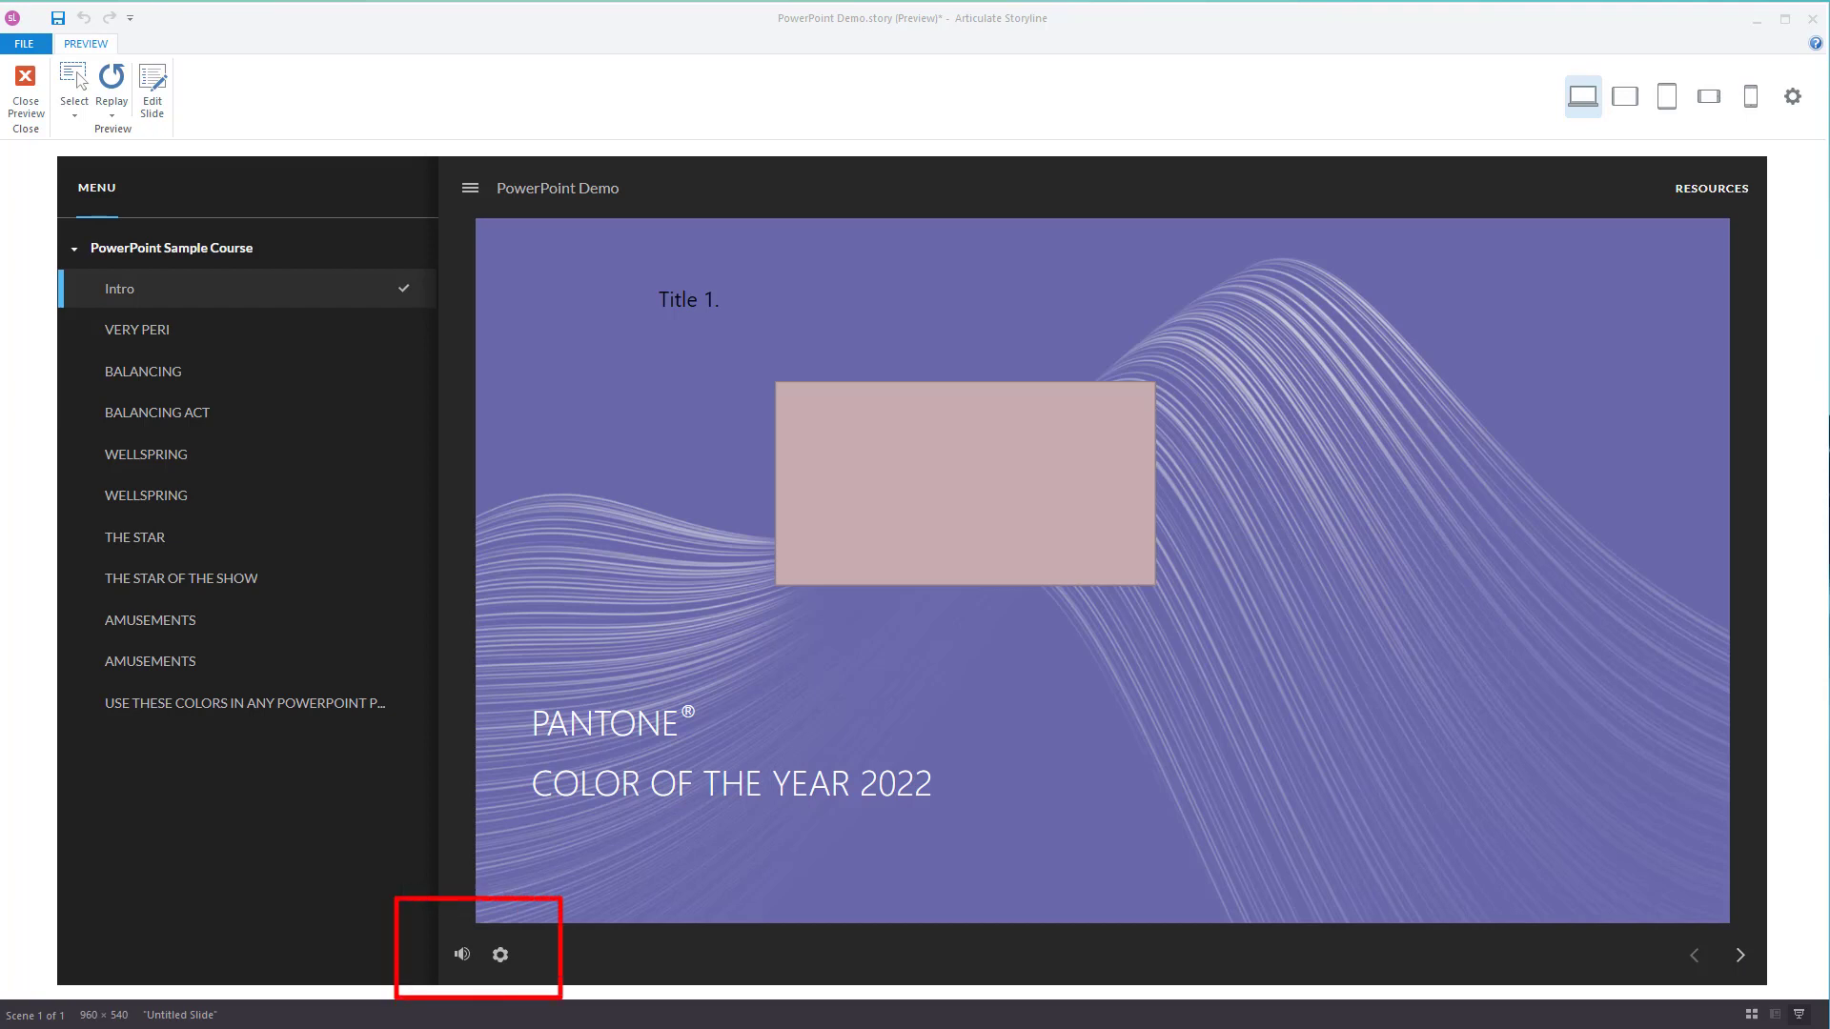
Review the preview player's settings, and hide and restore the course menu sidebar.
{"action": "left_click", "coordinate": [500, 956]}
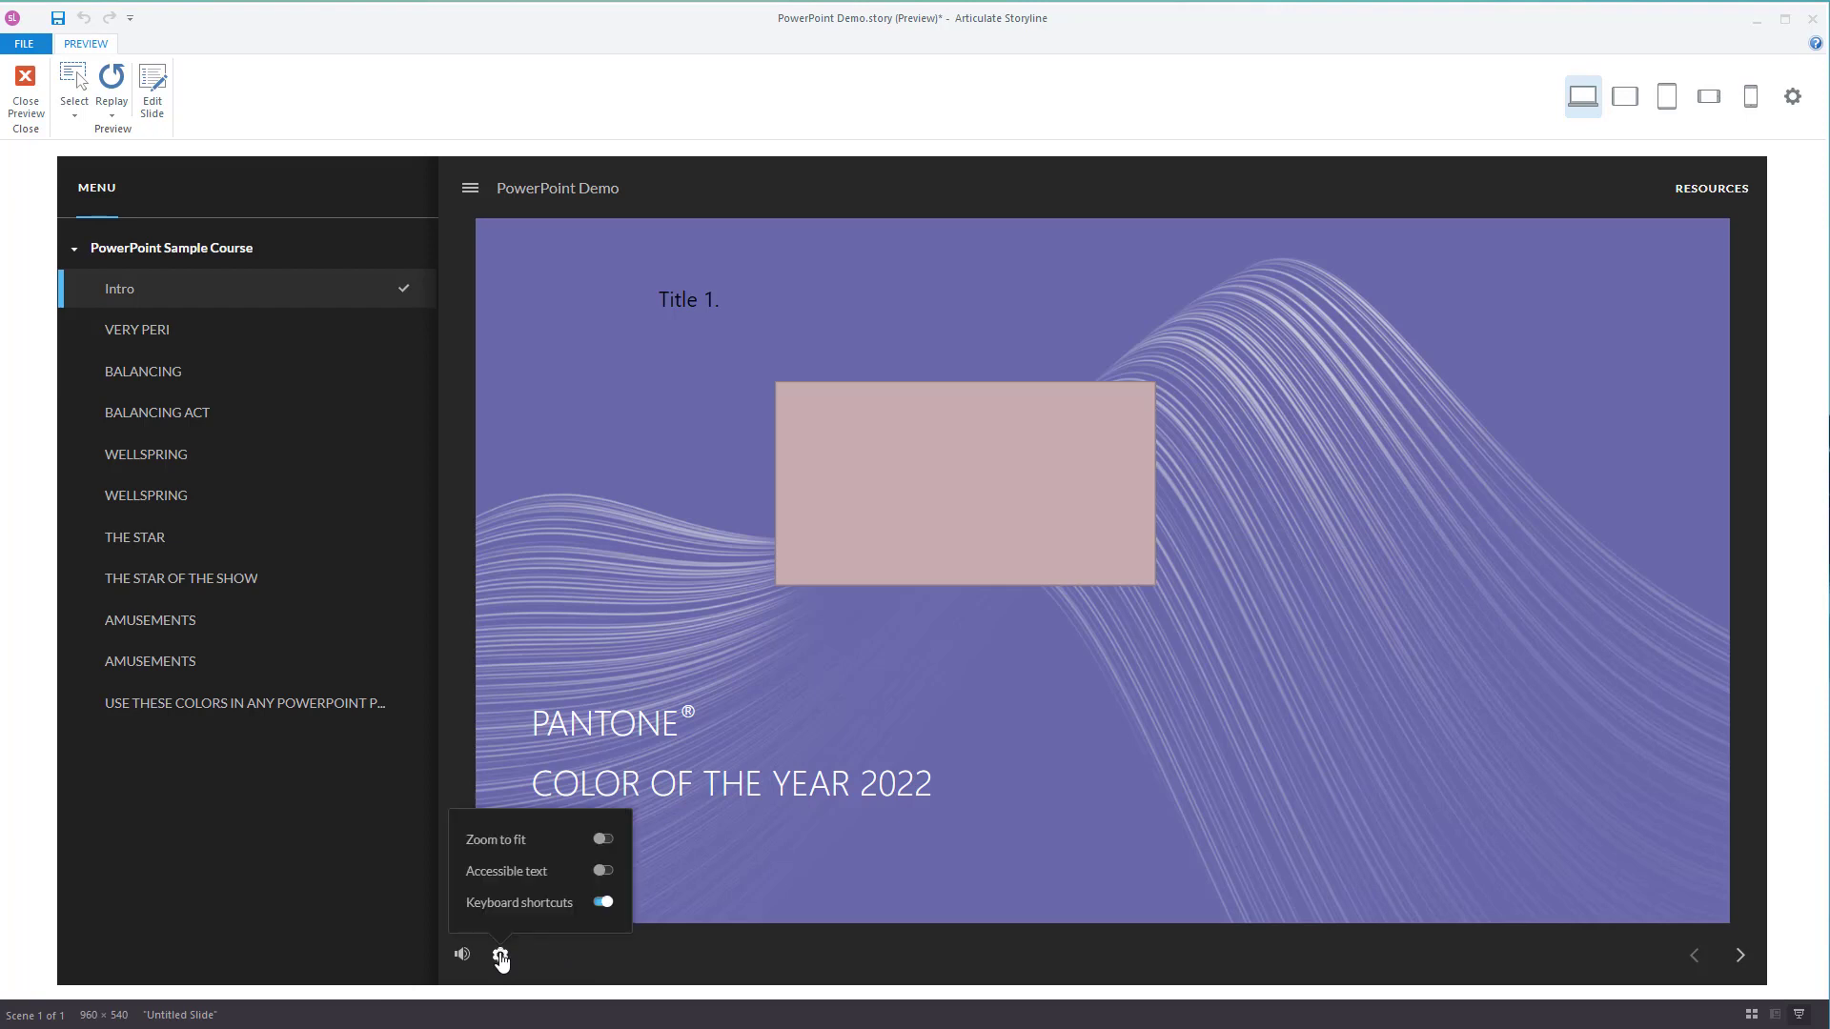
{"action": "left_click", "coordinate": [501, 957]}
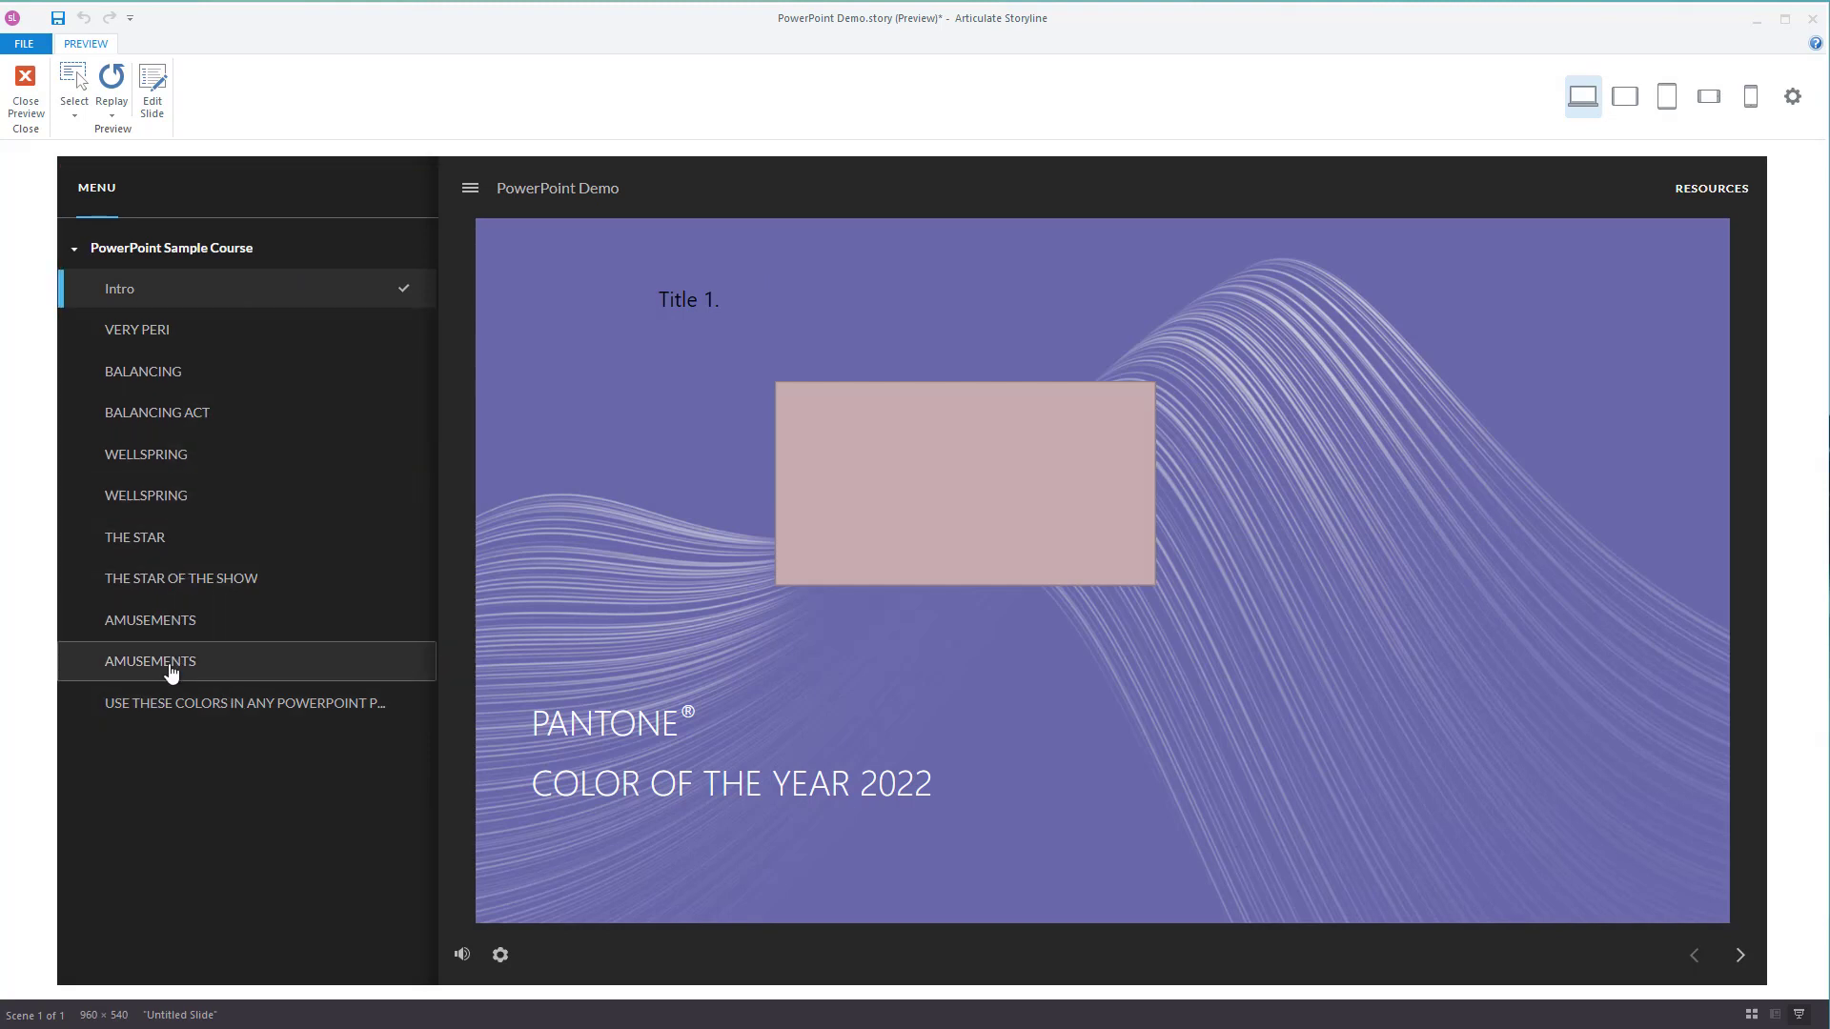
{"action": "left_click", "coordinate": [473, 189]}
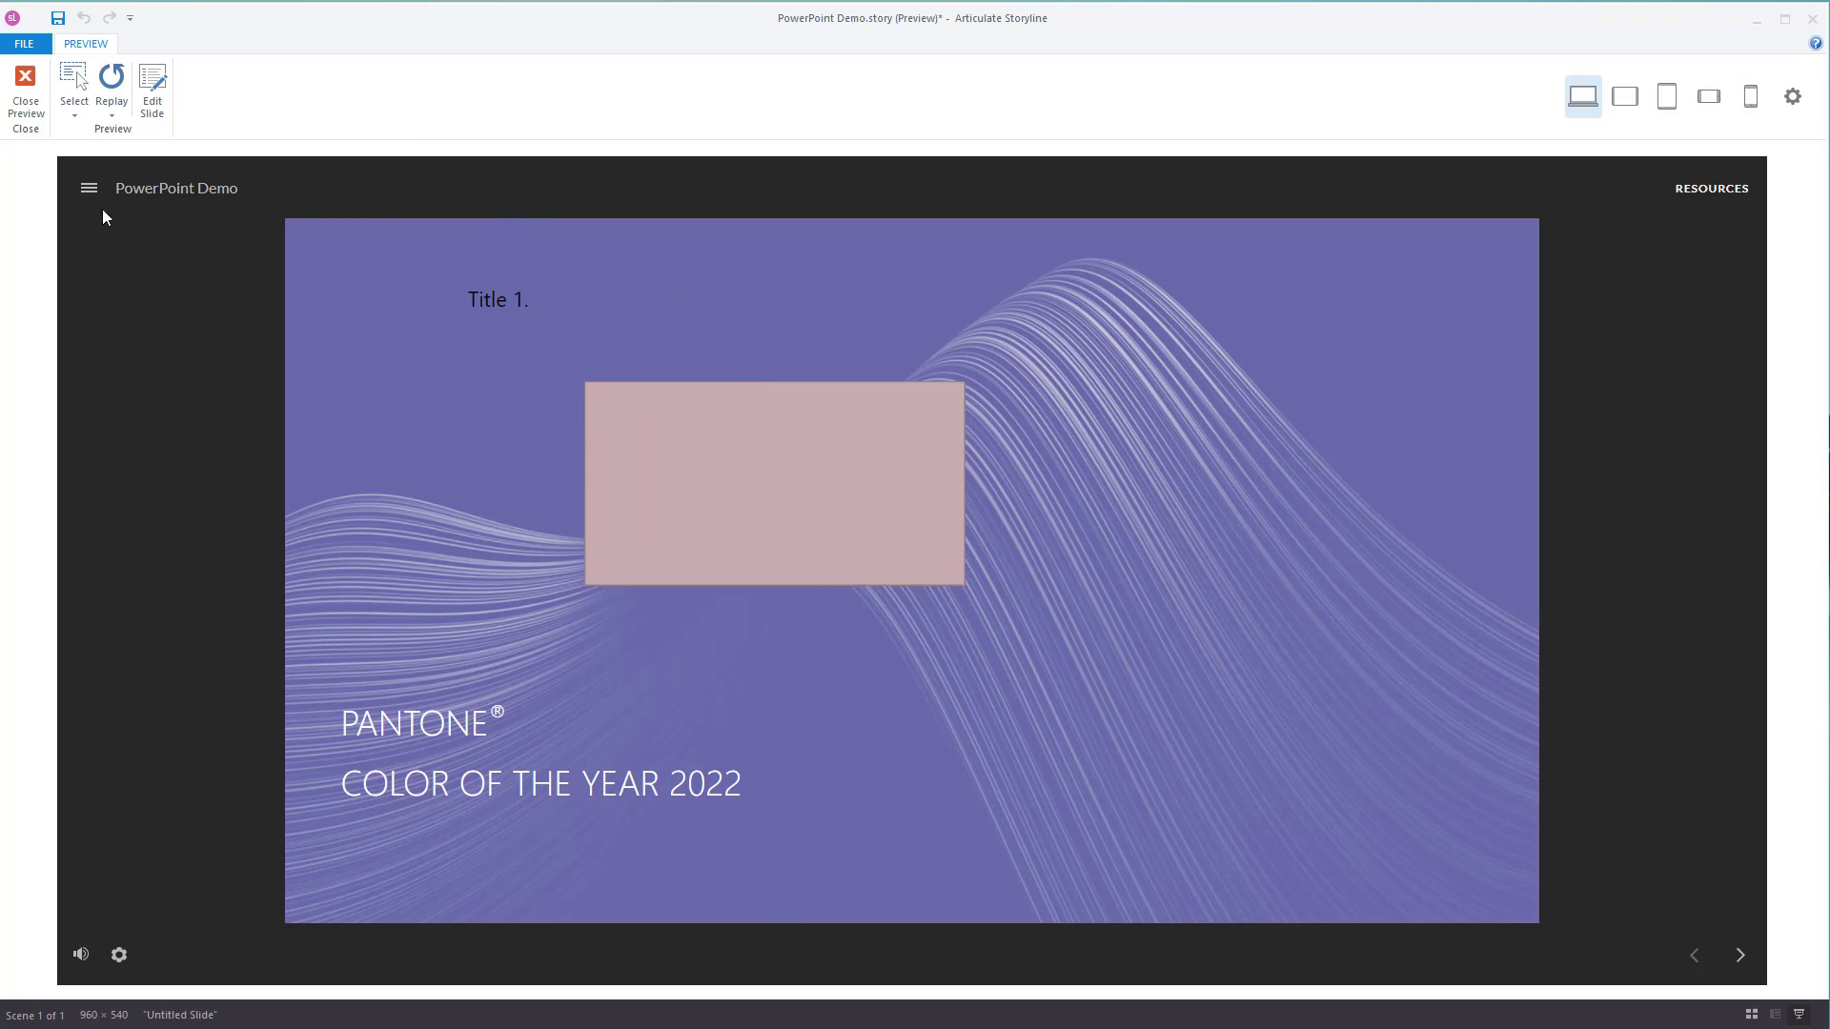
{"action": "left_click", "coordinate": [89, 187]}
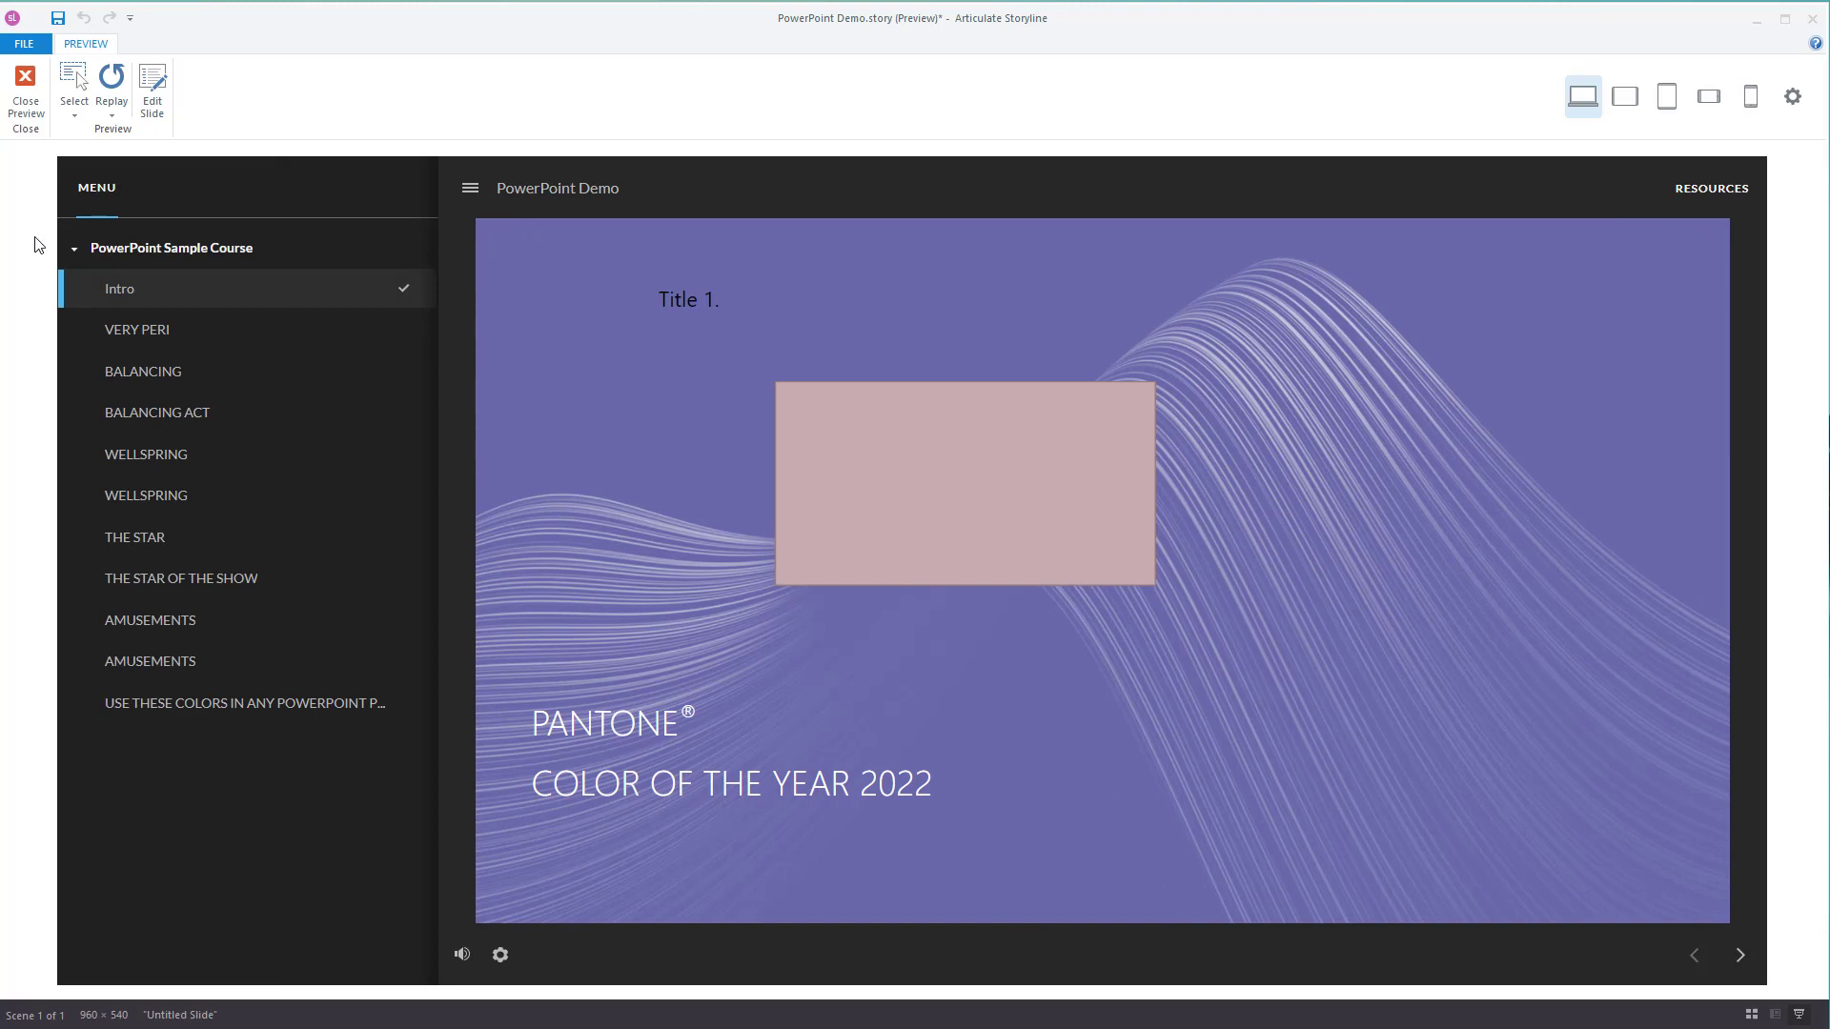
Visit the first WELLSPRING, THE STAR OF THE SHOW and Intro slides from the course menu, and advance through the following slides.
{"action": "left_click", "coordinate": [149, 458]}
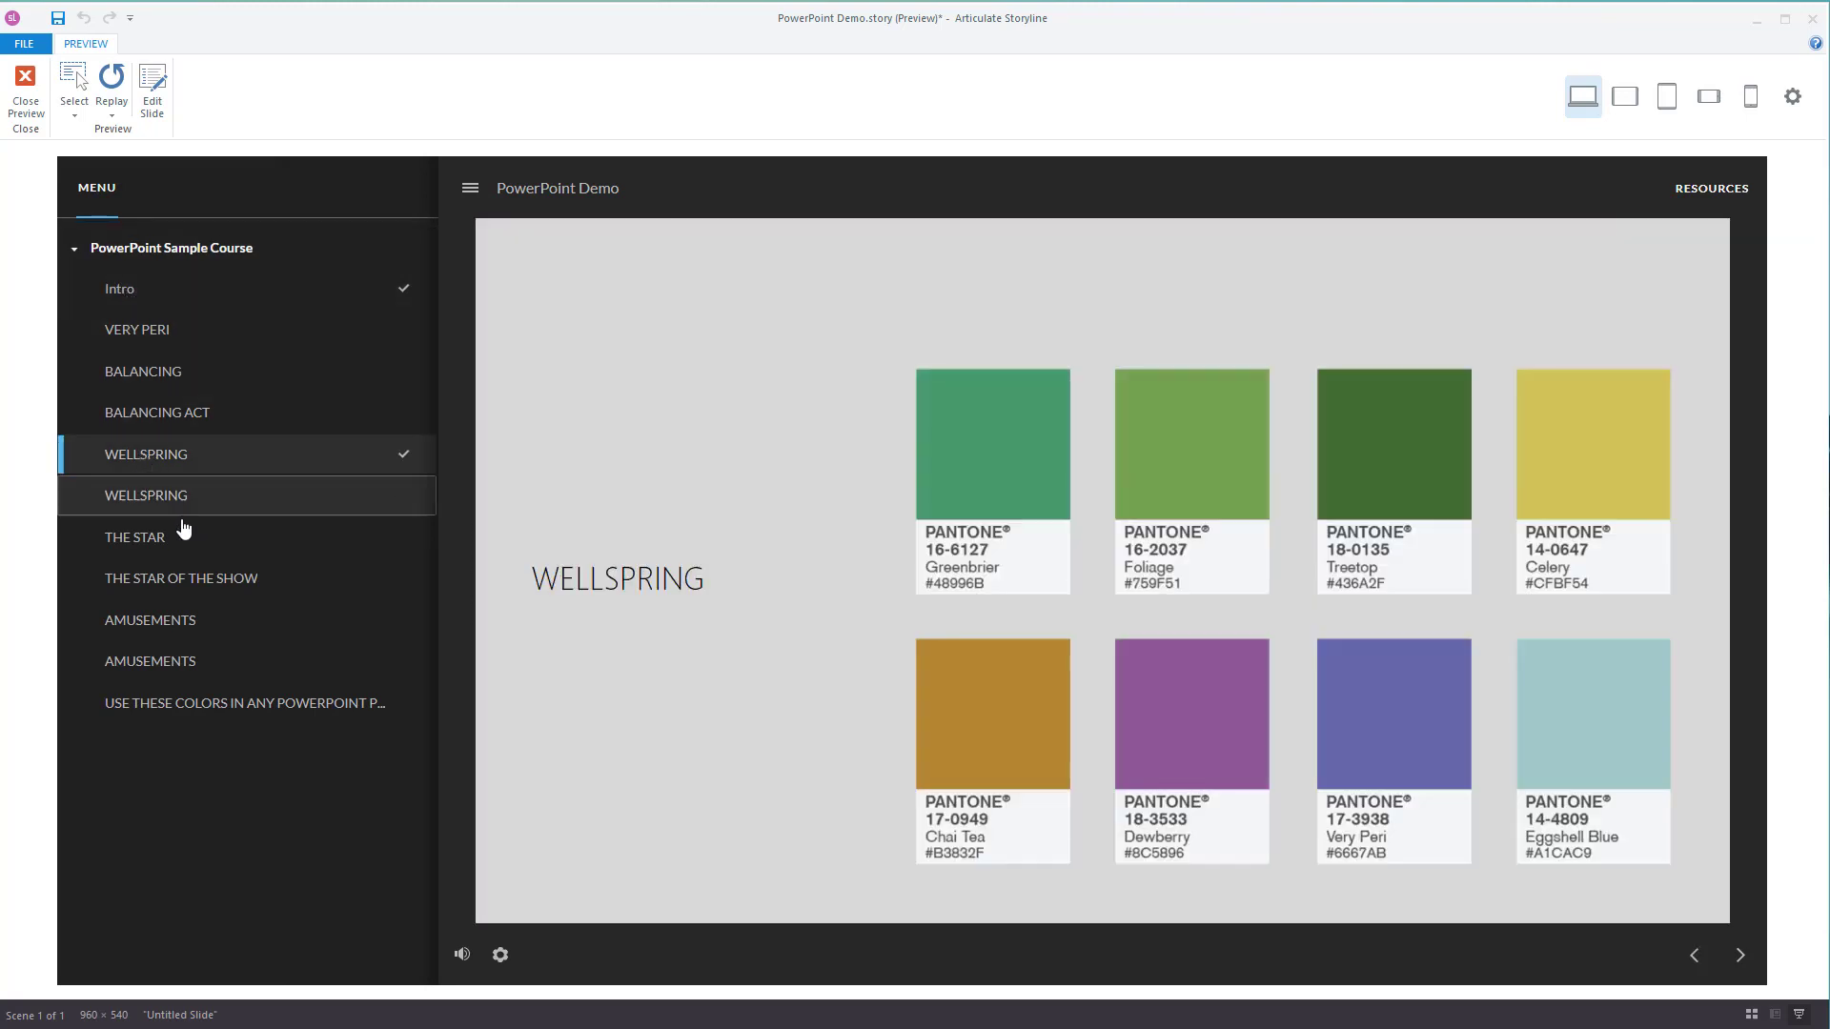
{"action": "left_click", "coordinate": [178, 578]}
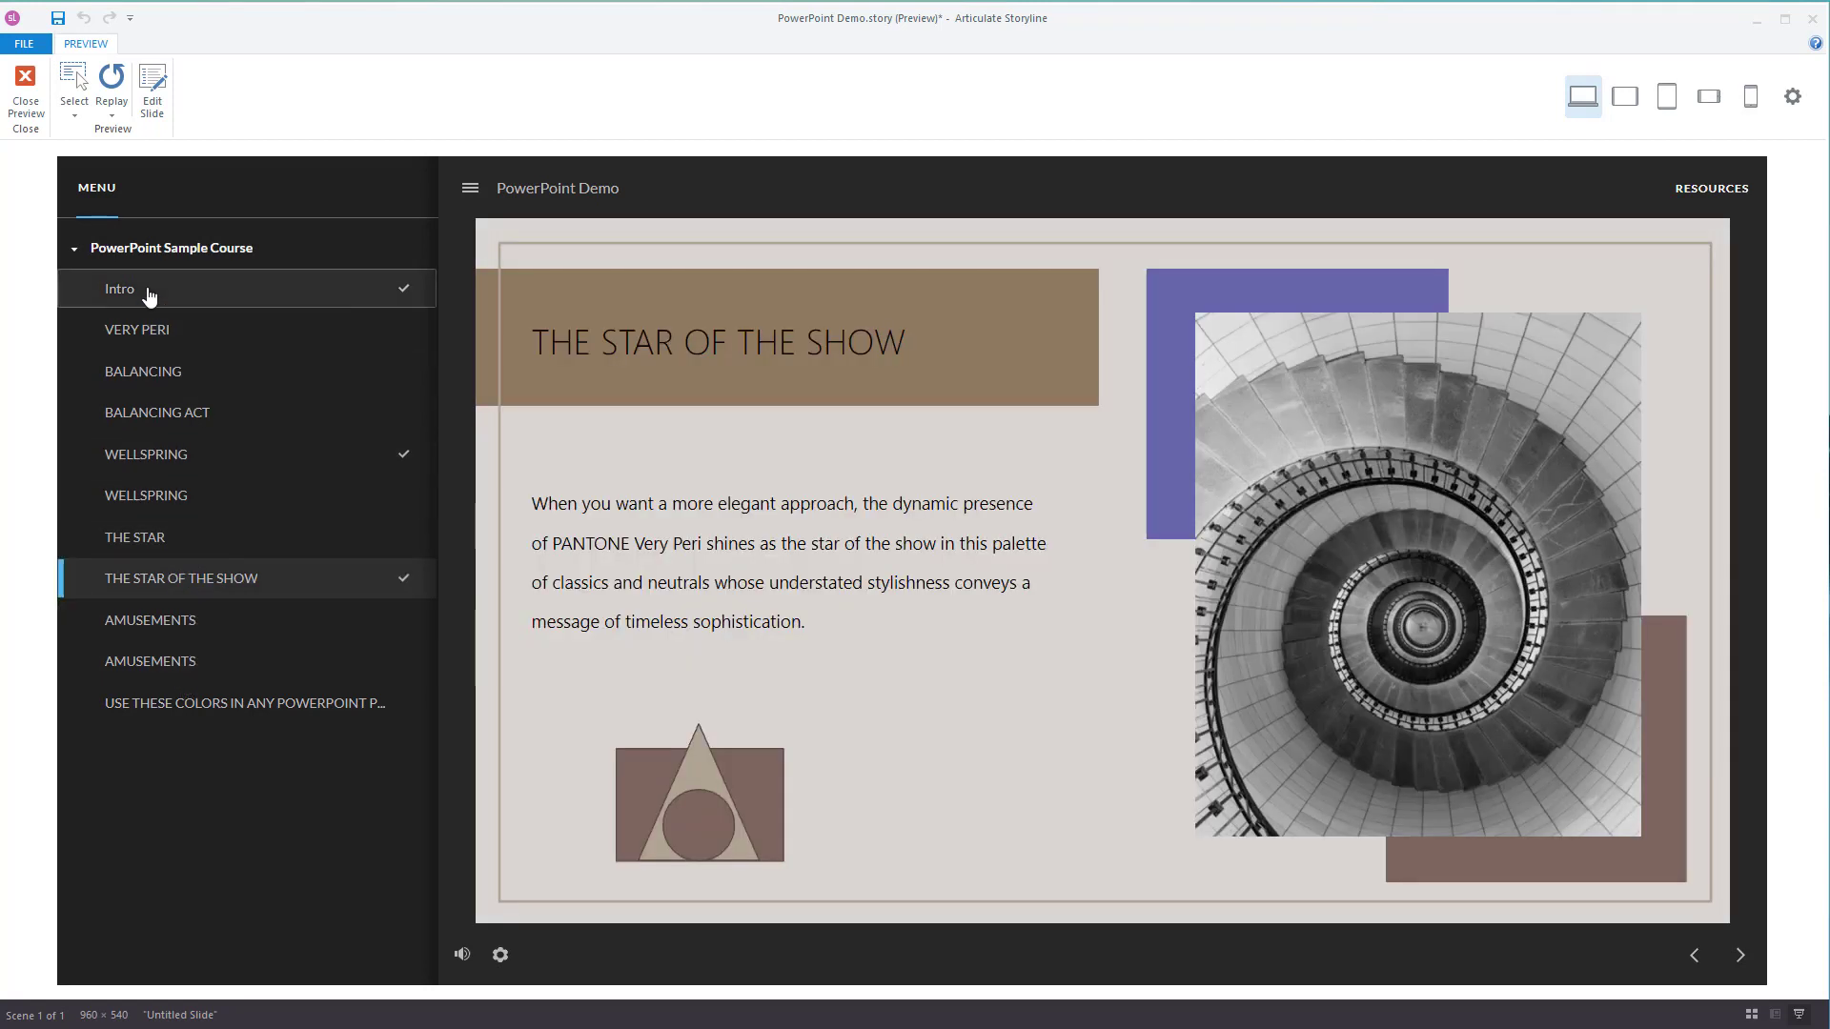
{"action": "left_click", "coordinate": [148, 295]}
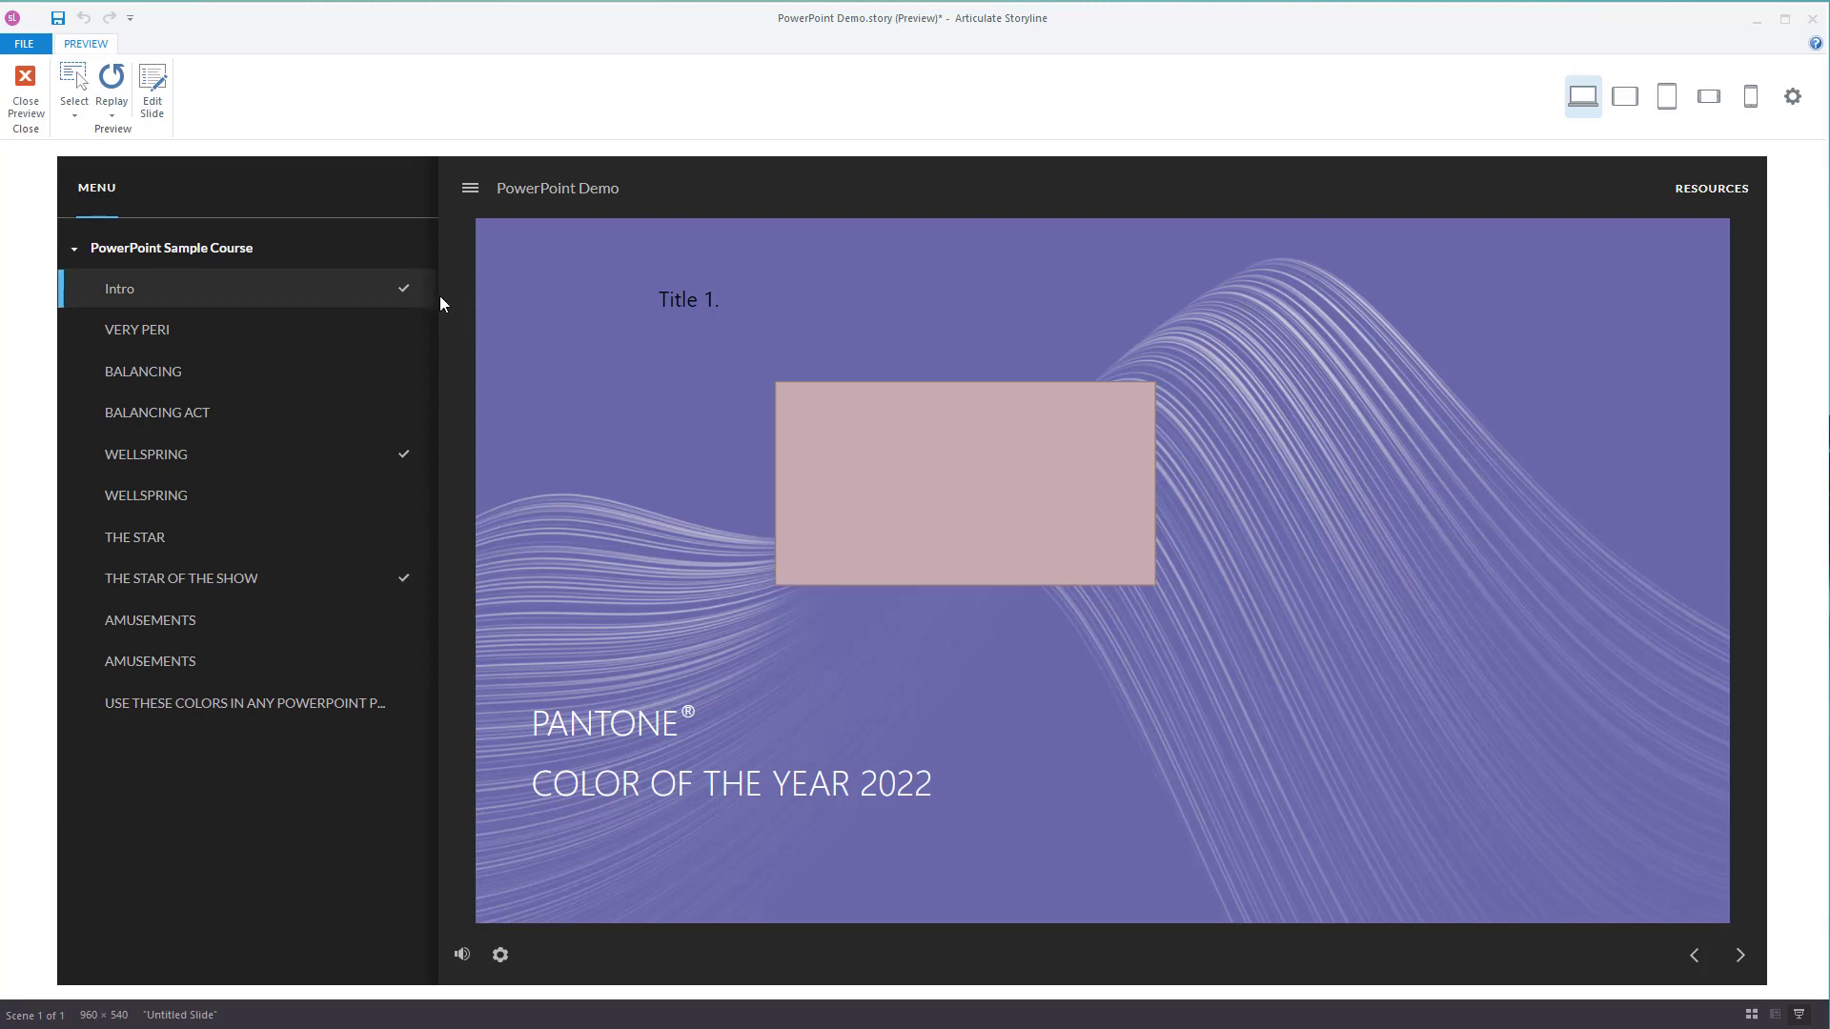
{"action": "left_click", "coordinate": [1742, 957]}
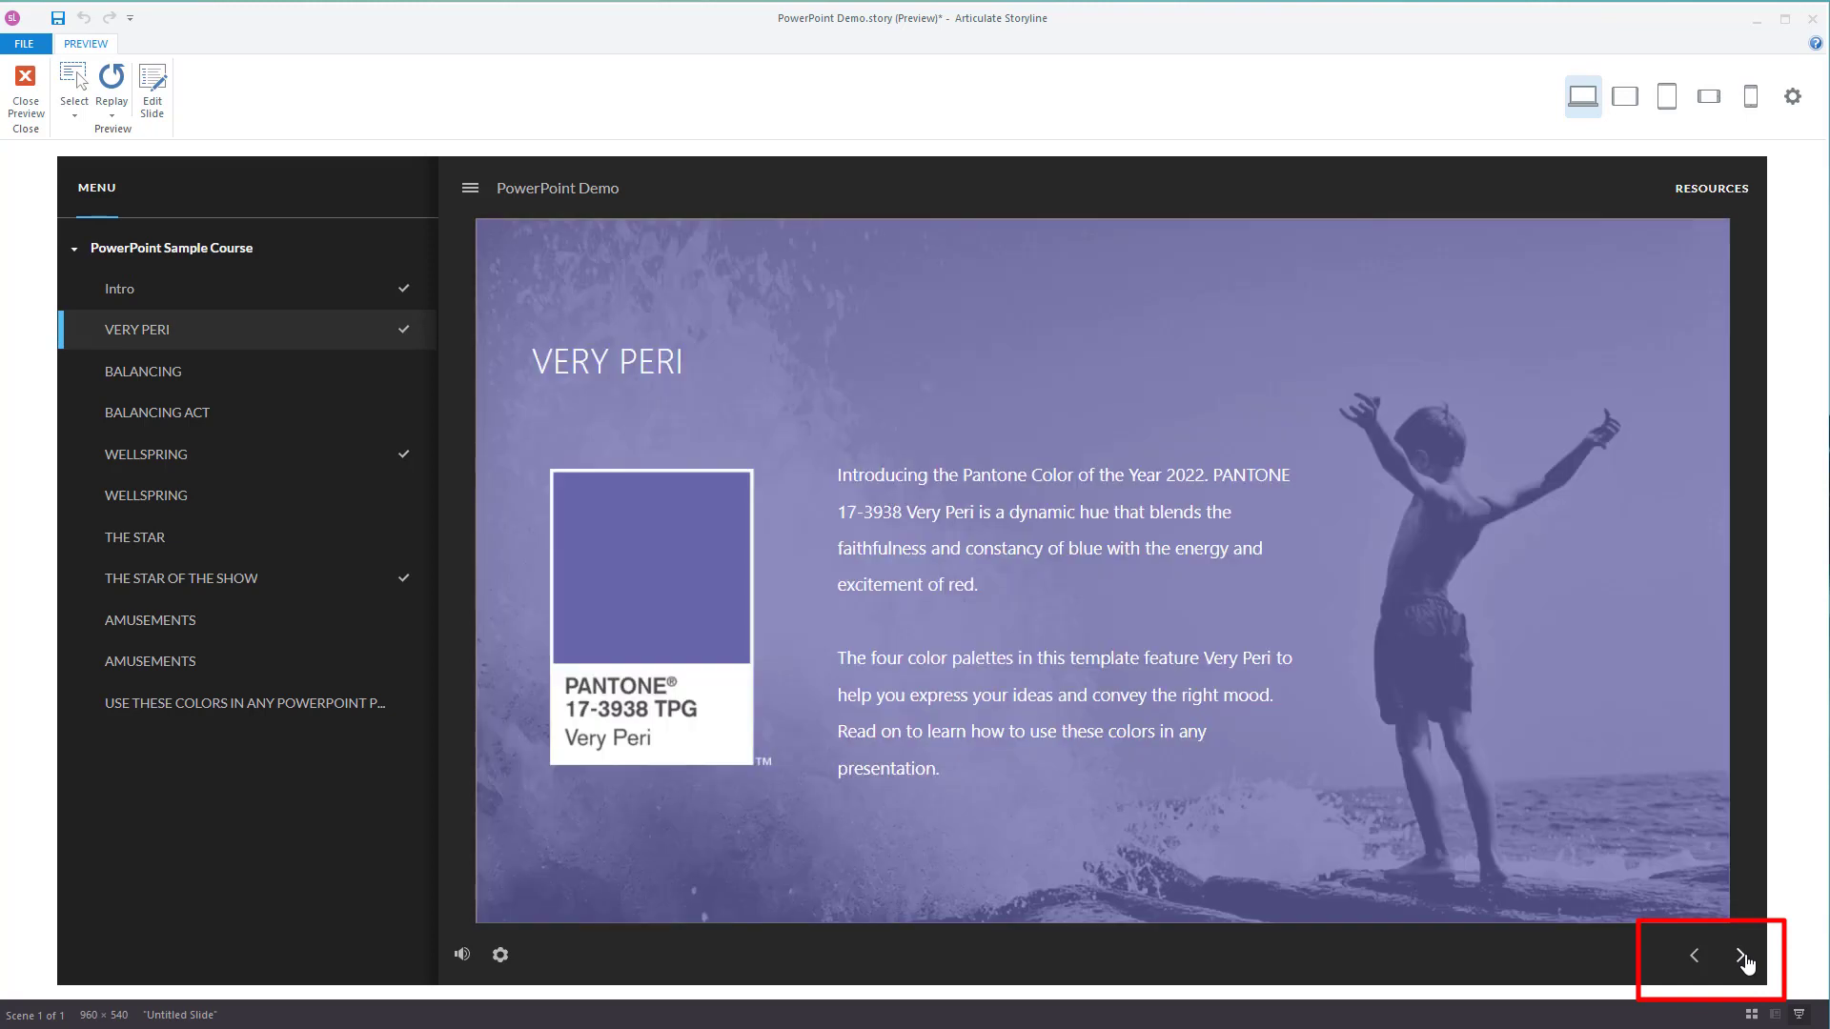
{"action": "left_click", "coordinate": [1742, 958]}
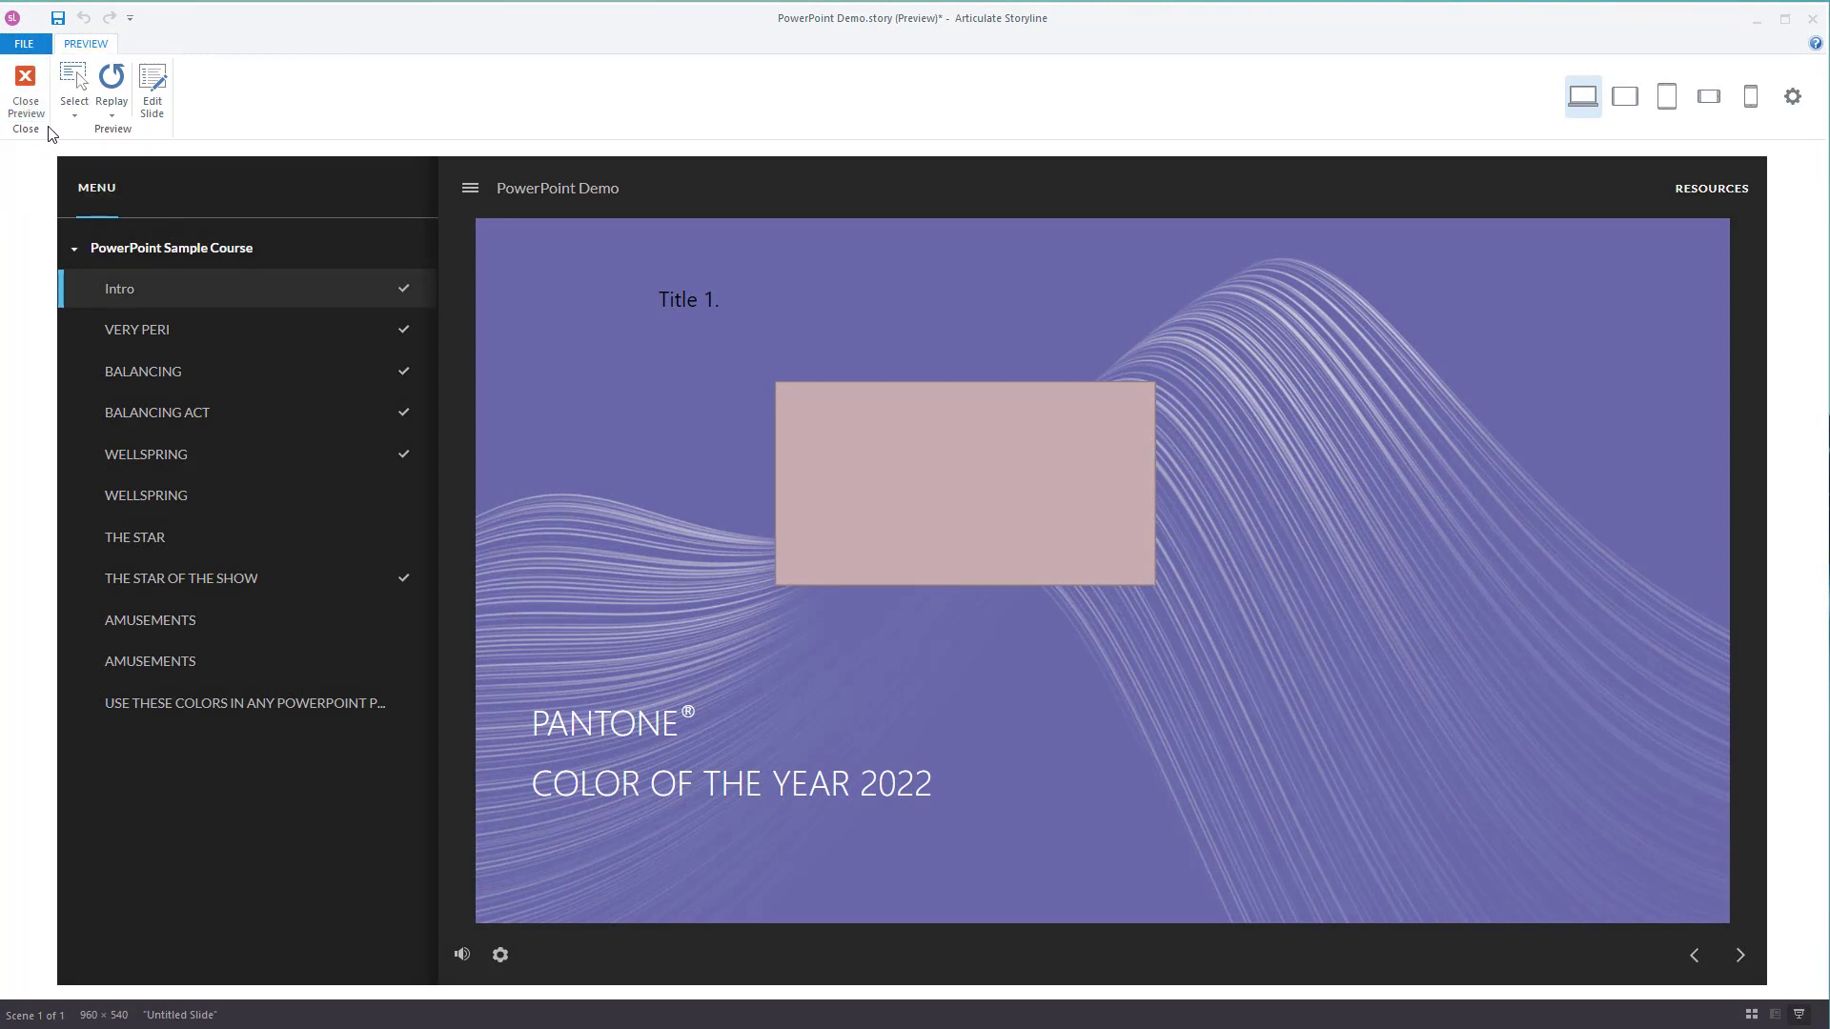
Jump the preview to slide 5 WELLSPRING and review the replay options without choosing one.
{"action": "left_click", "coordinate": [76, 116]}
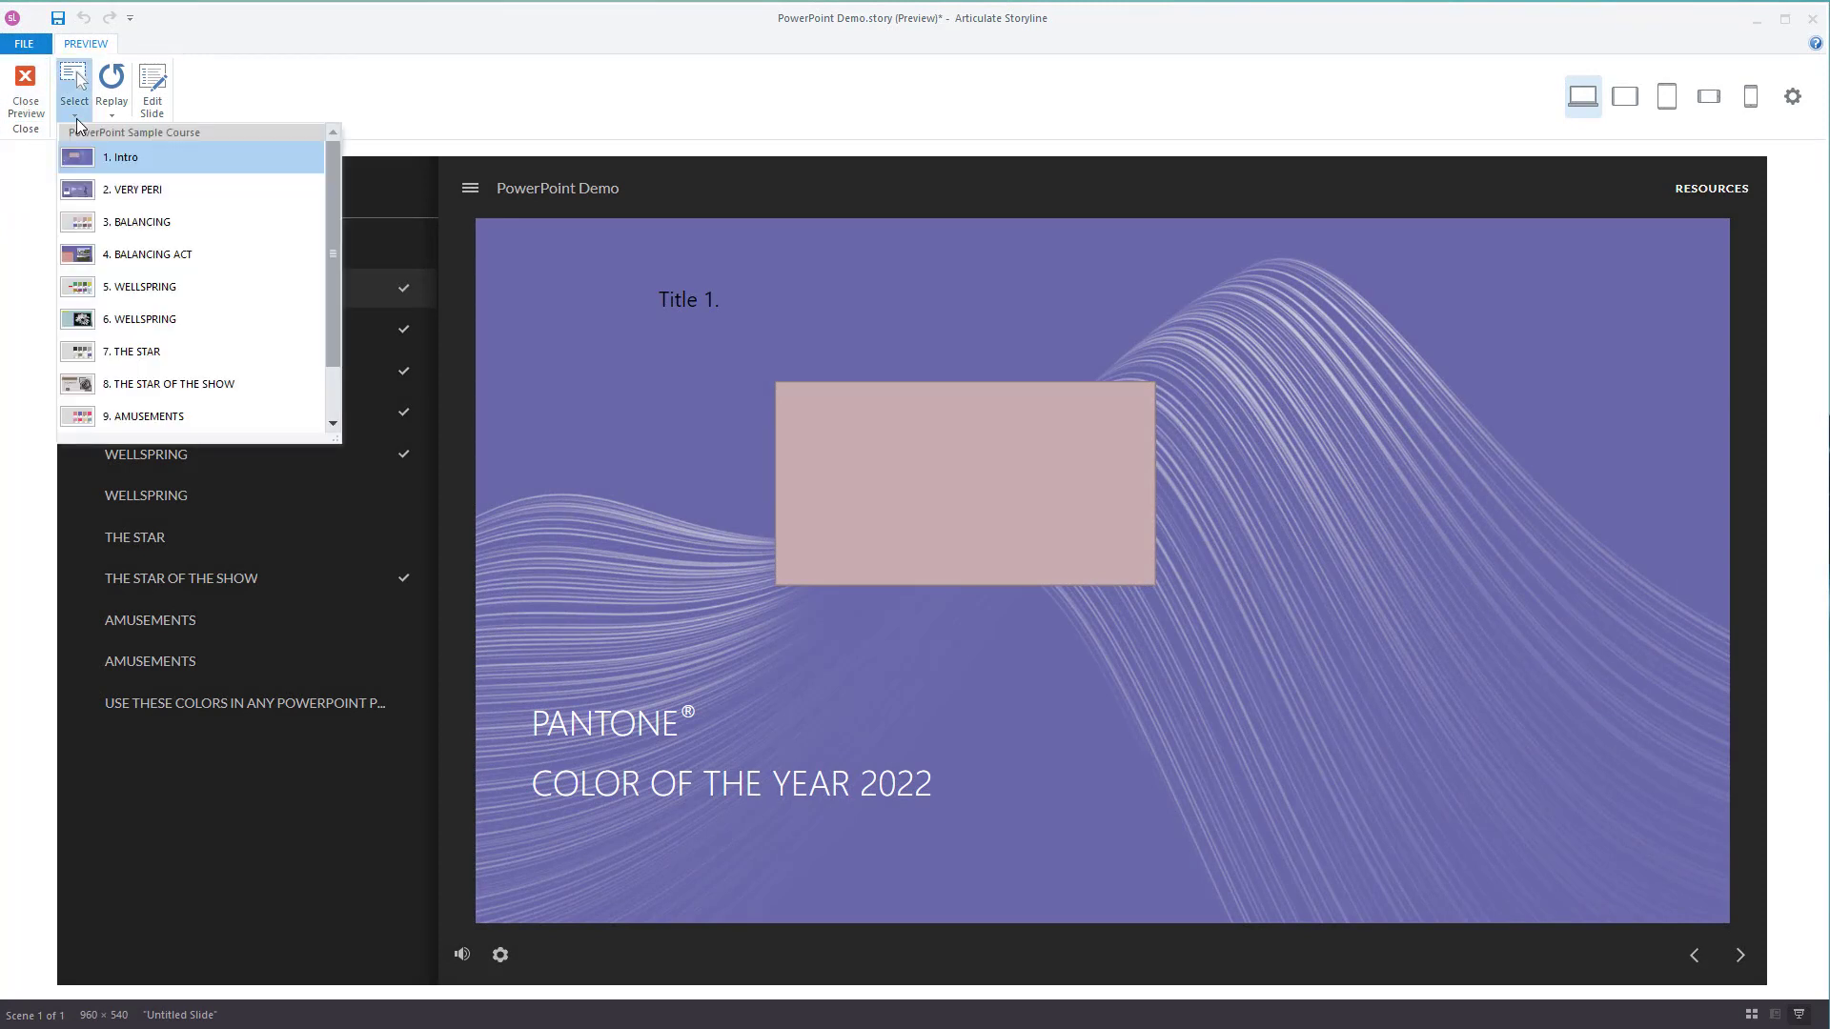
{"action": "left_click", "coordinate": [135, 291]}
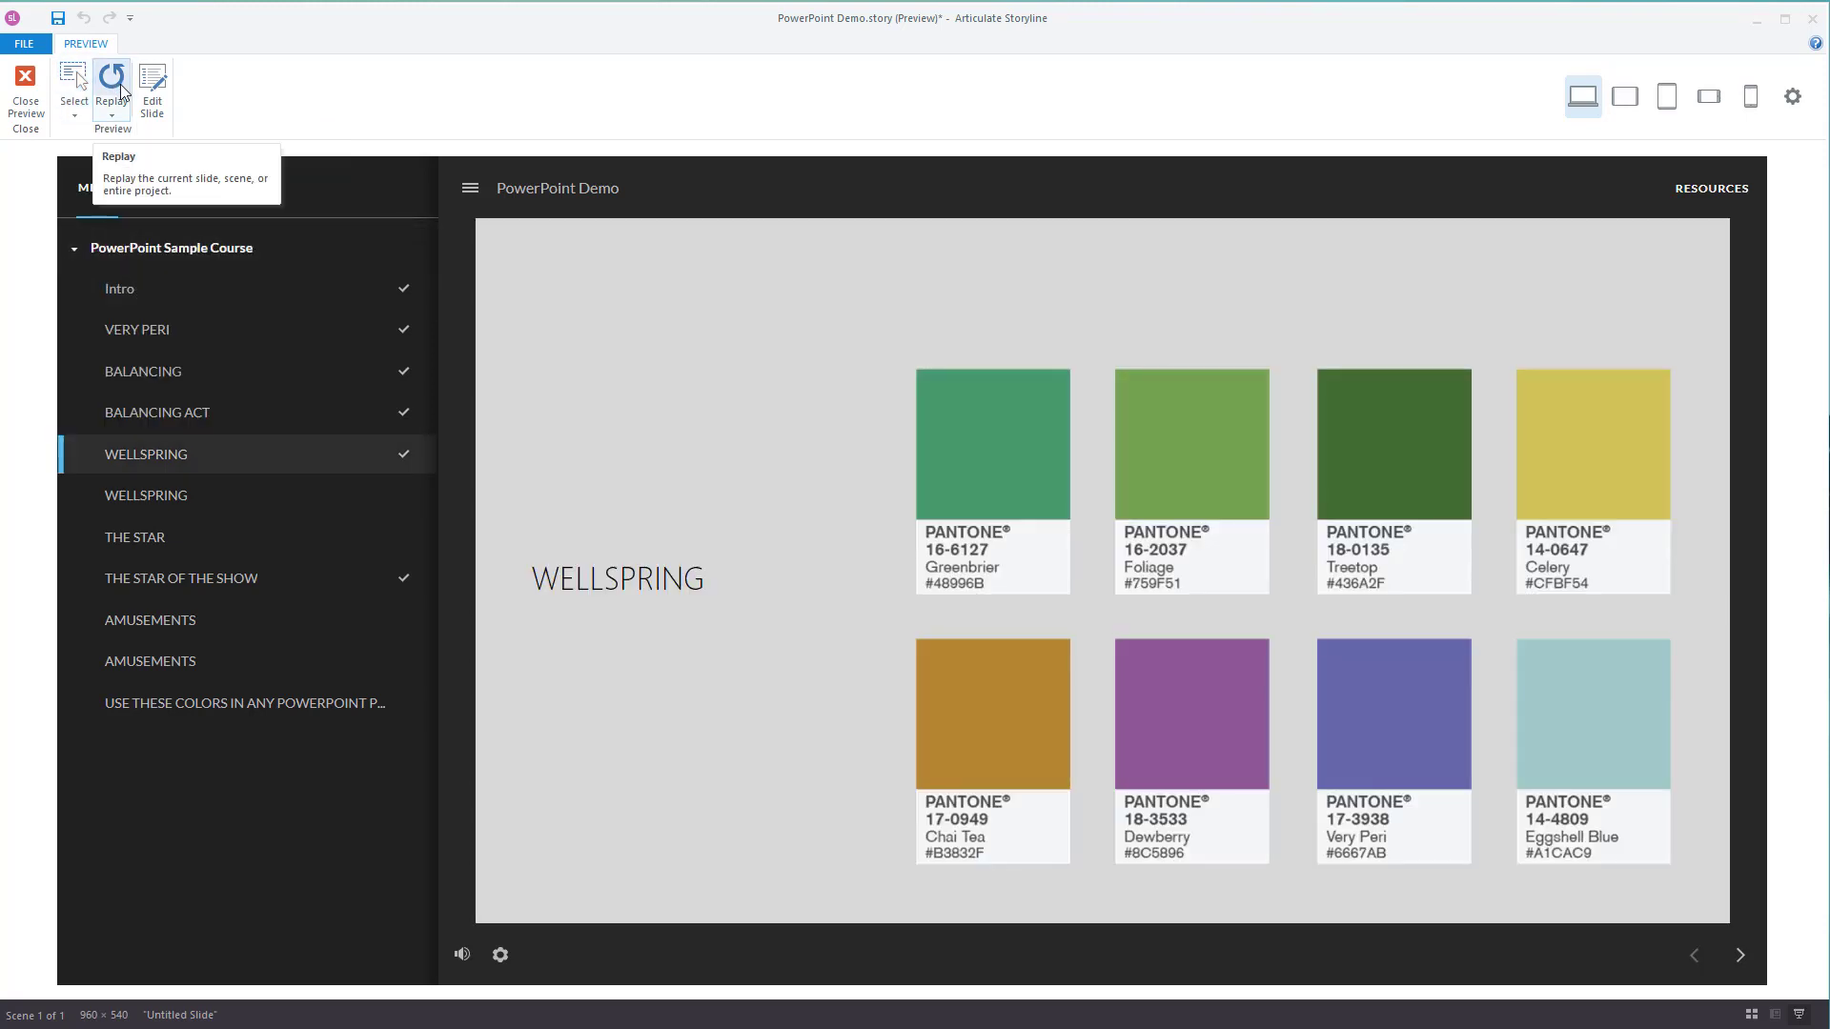
{"action": "left_click", "coordinate": [115, 107]}
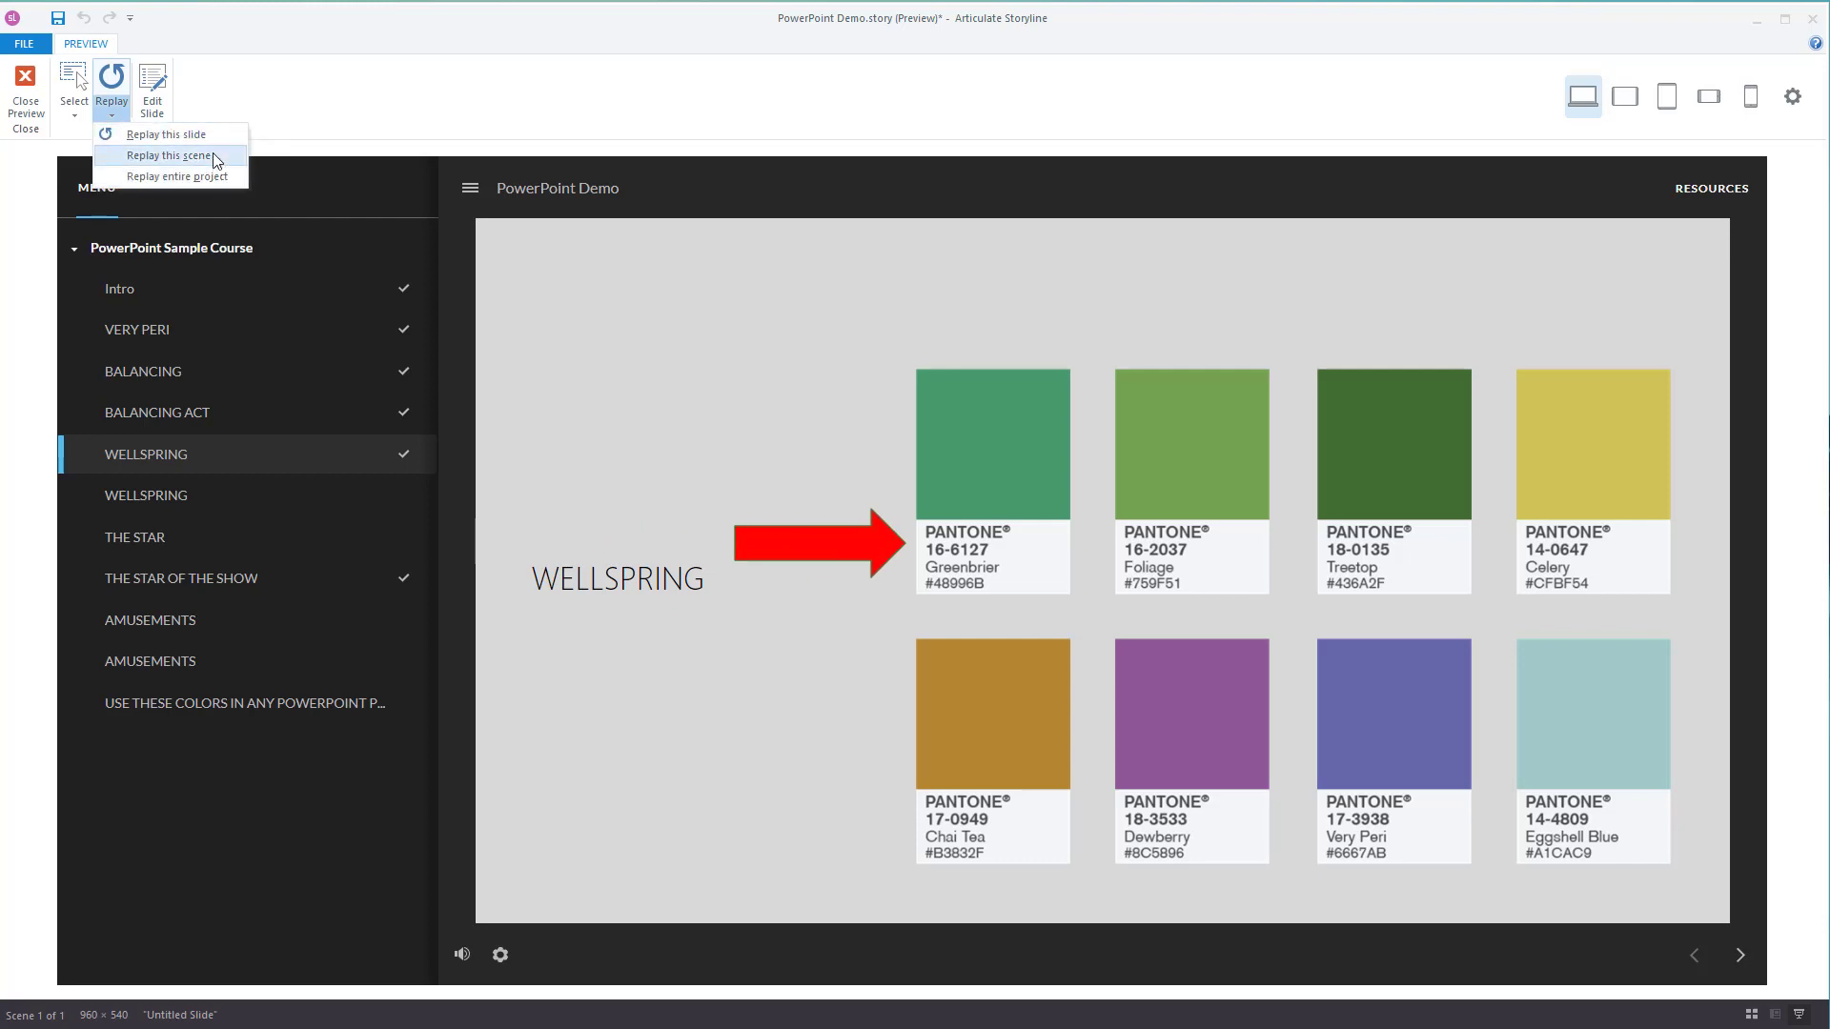
{"action": "left_click", "coordinate": [307, 90]}
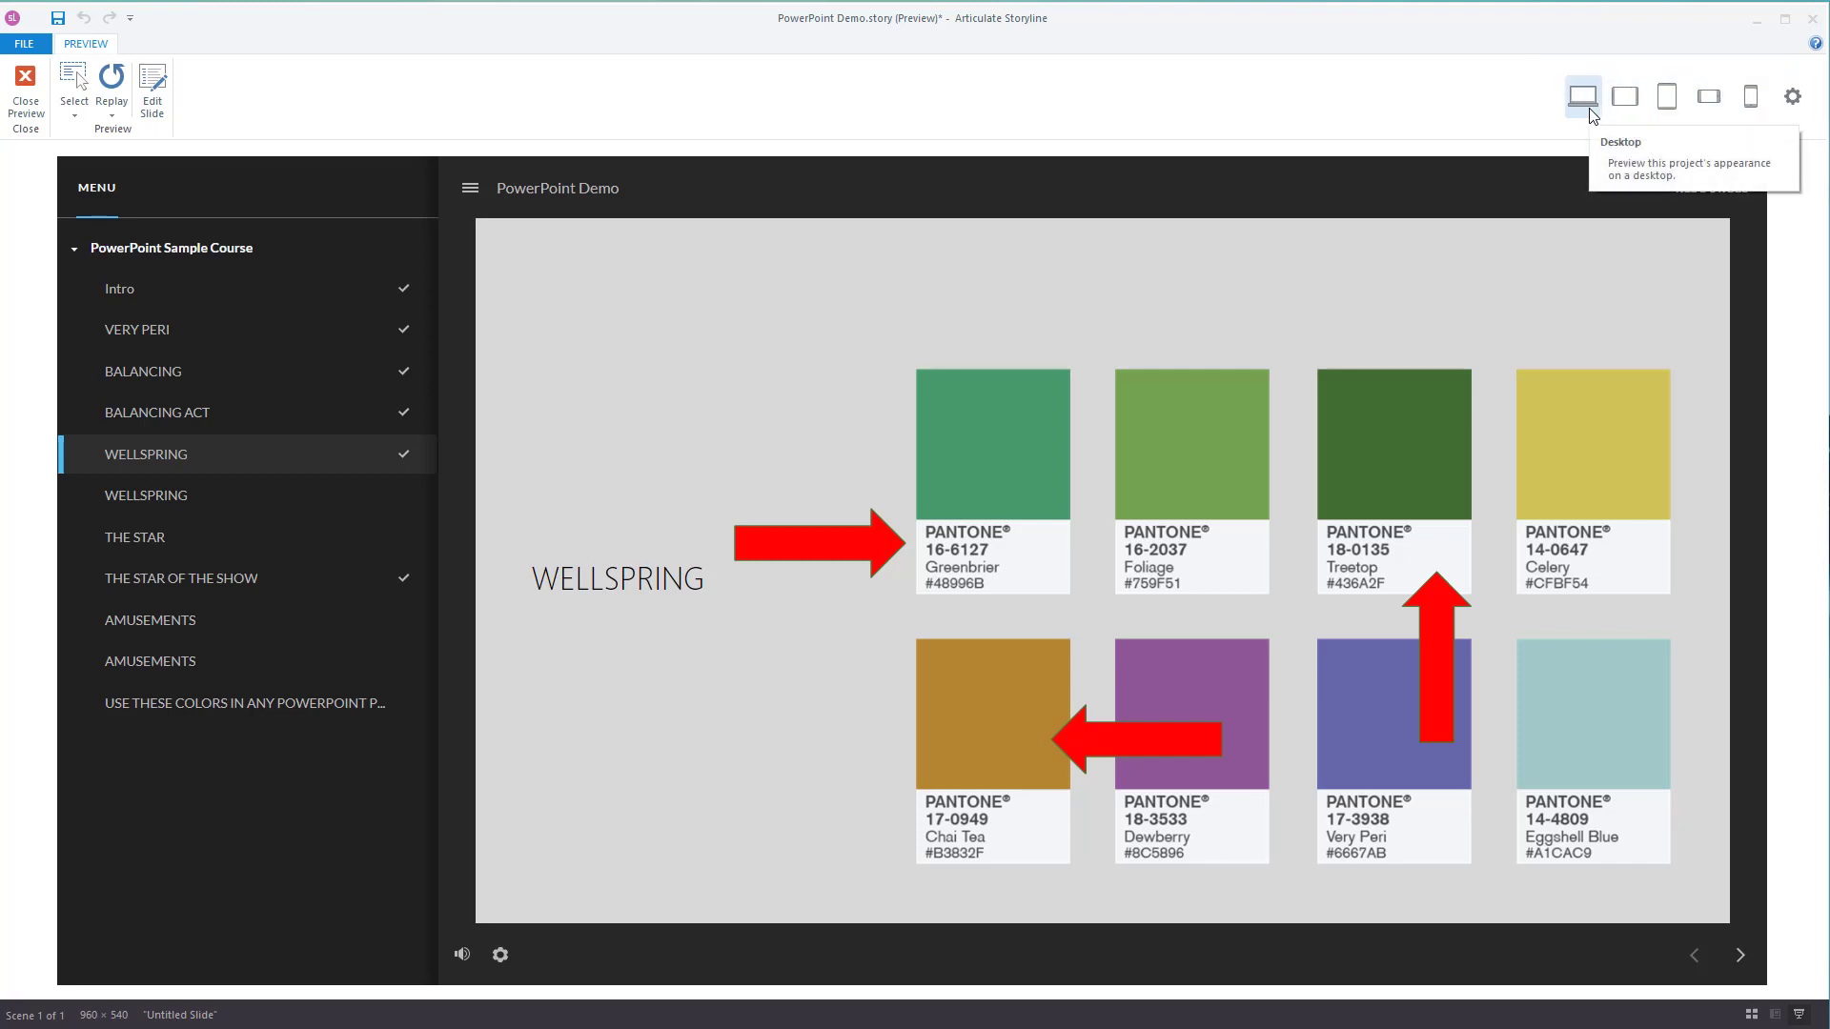
Preview the project in tablet landscape and phone portrait layouts, and return to the desktop layout.
{"action": "left_click", "coordinate": [1624, 97]}
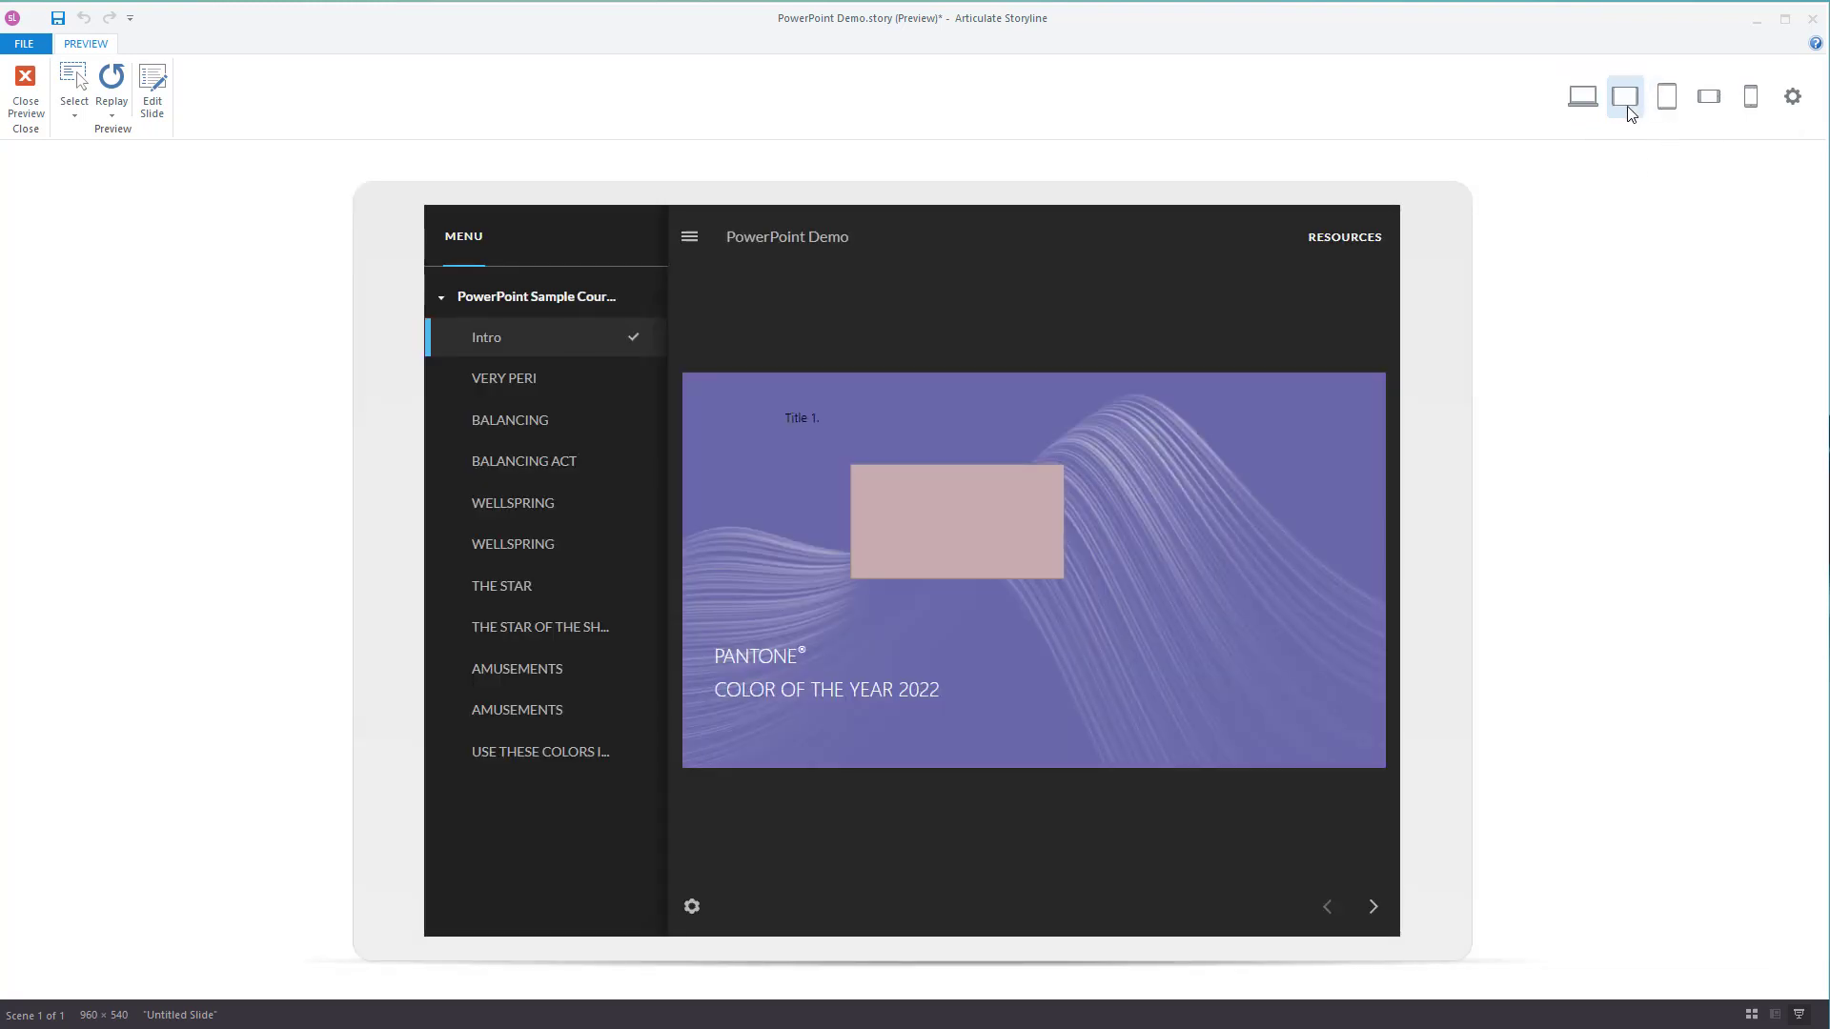
{"action": "left_click", "coordinate": [1751, 103]}
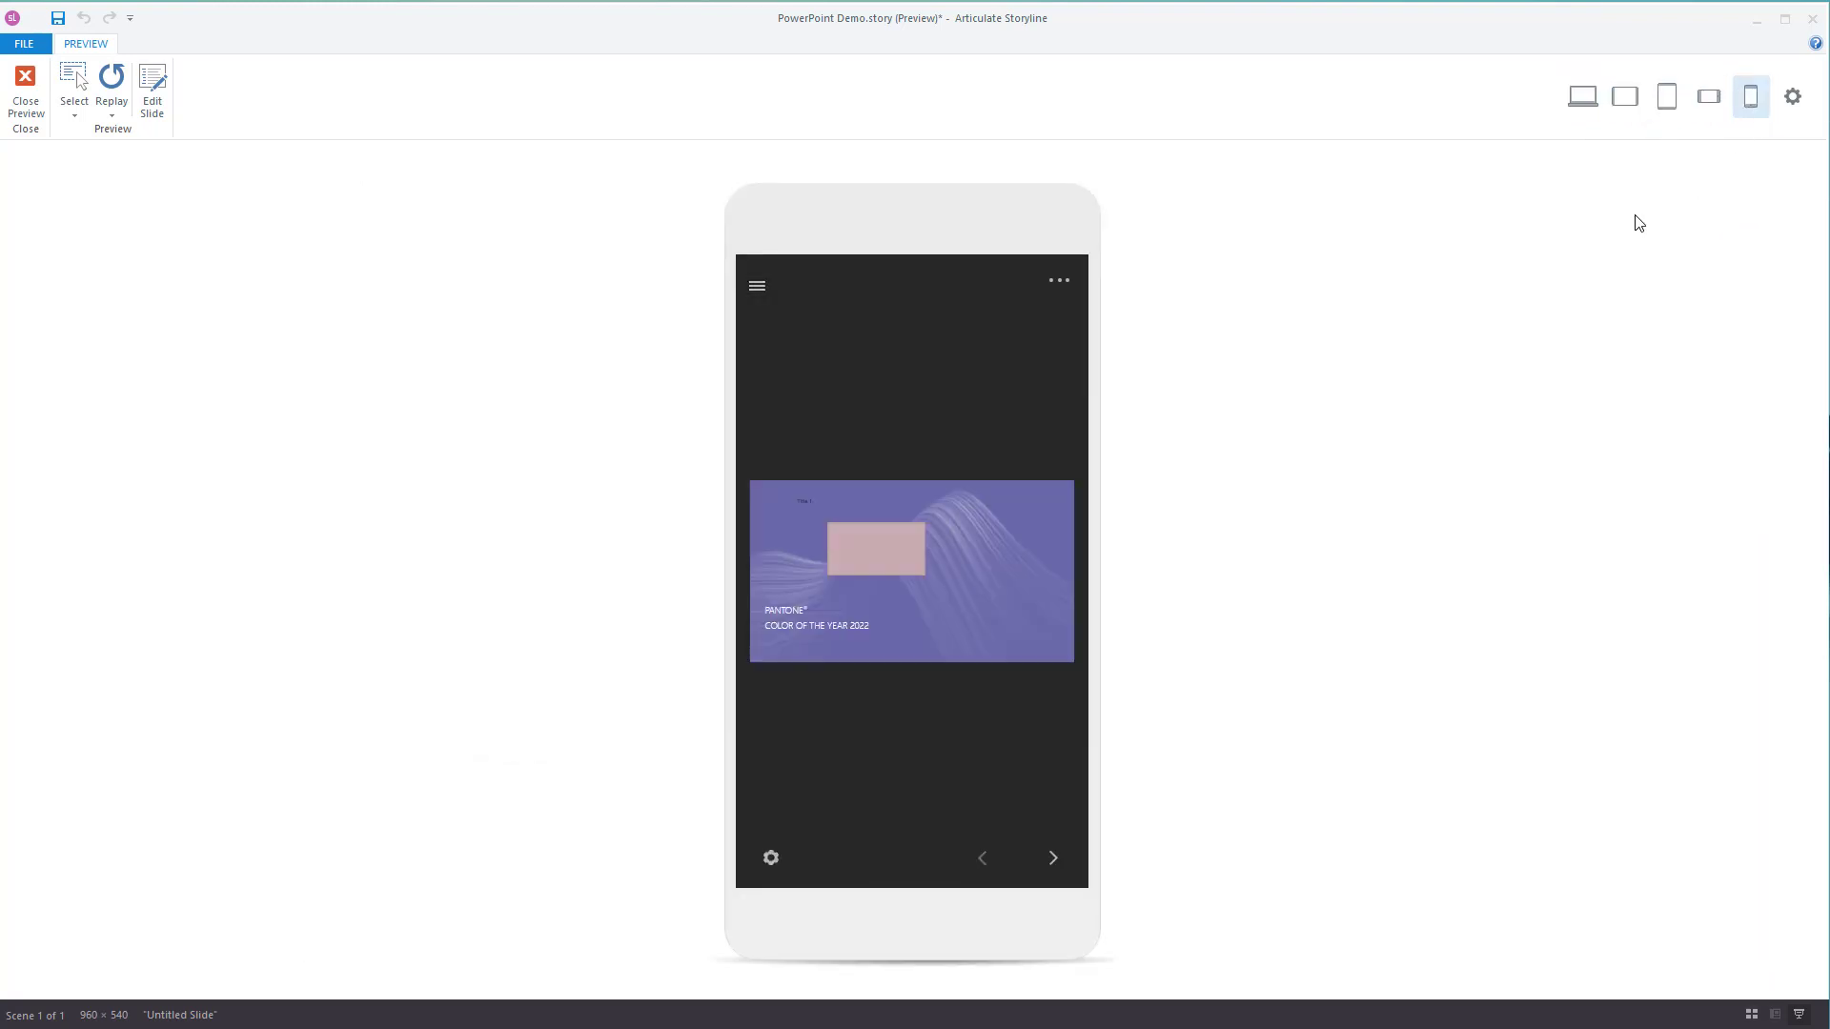
{"action": "left_click", "coordinate": [1586, 105]}
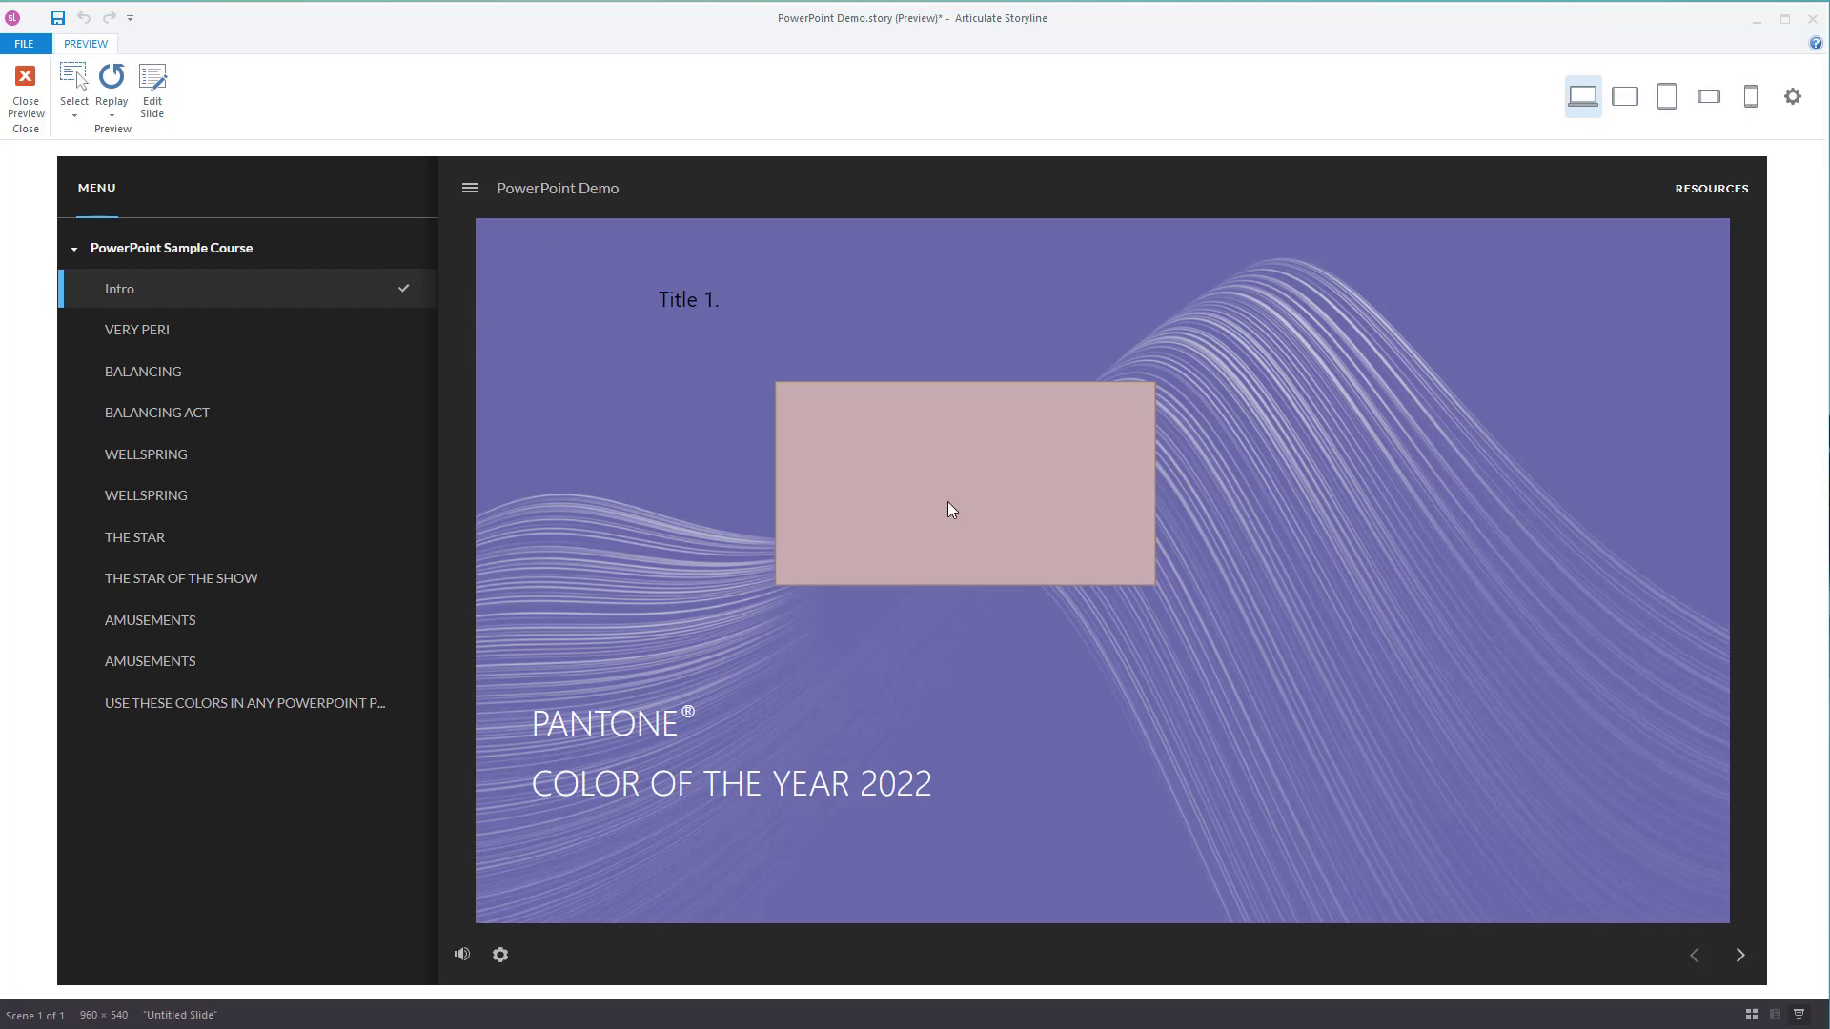
Exit the preview and delete the pink rectangle and the "Title 1." text box from slide 1.1 Intro.
{"action": "left_click", "coordinate": [26, 88]}
{"action": "double_click", "coordinate": [738, 315]}
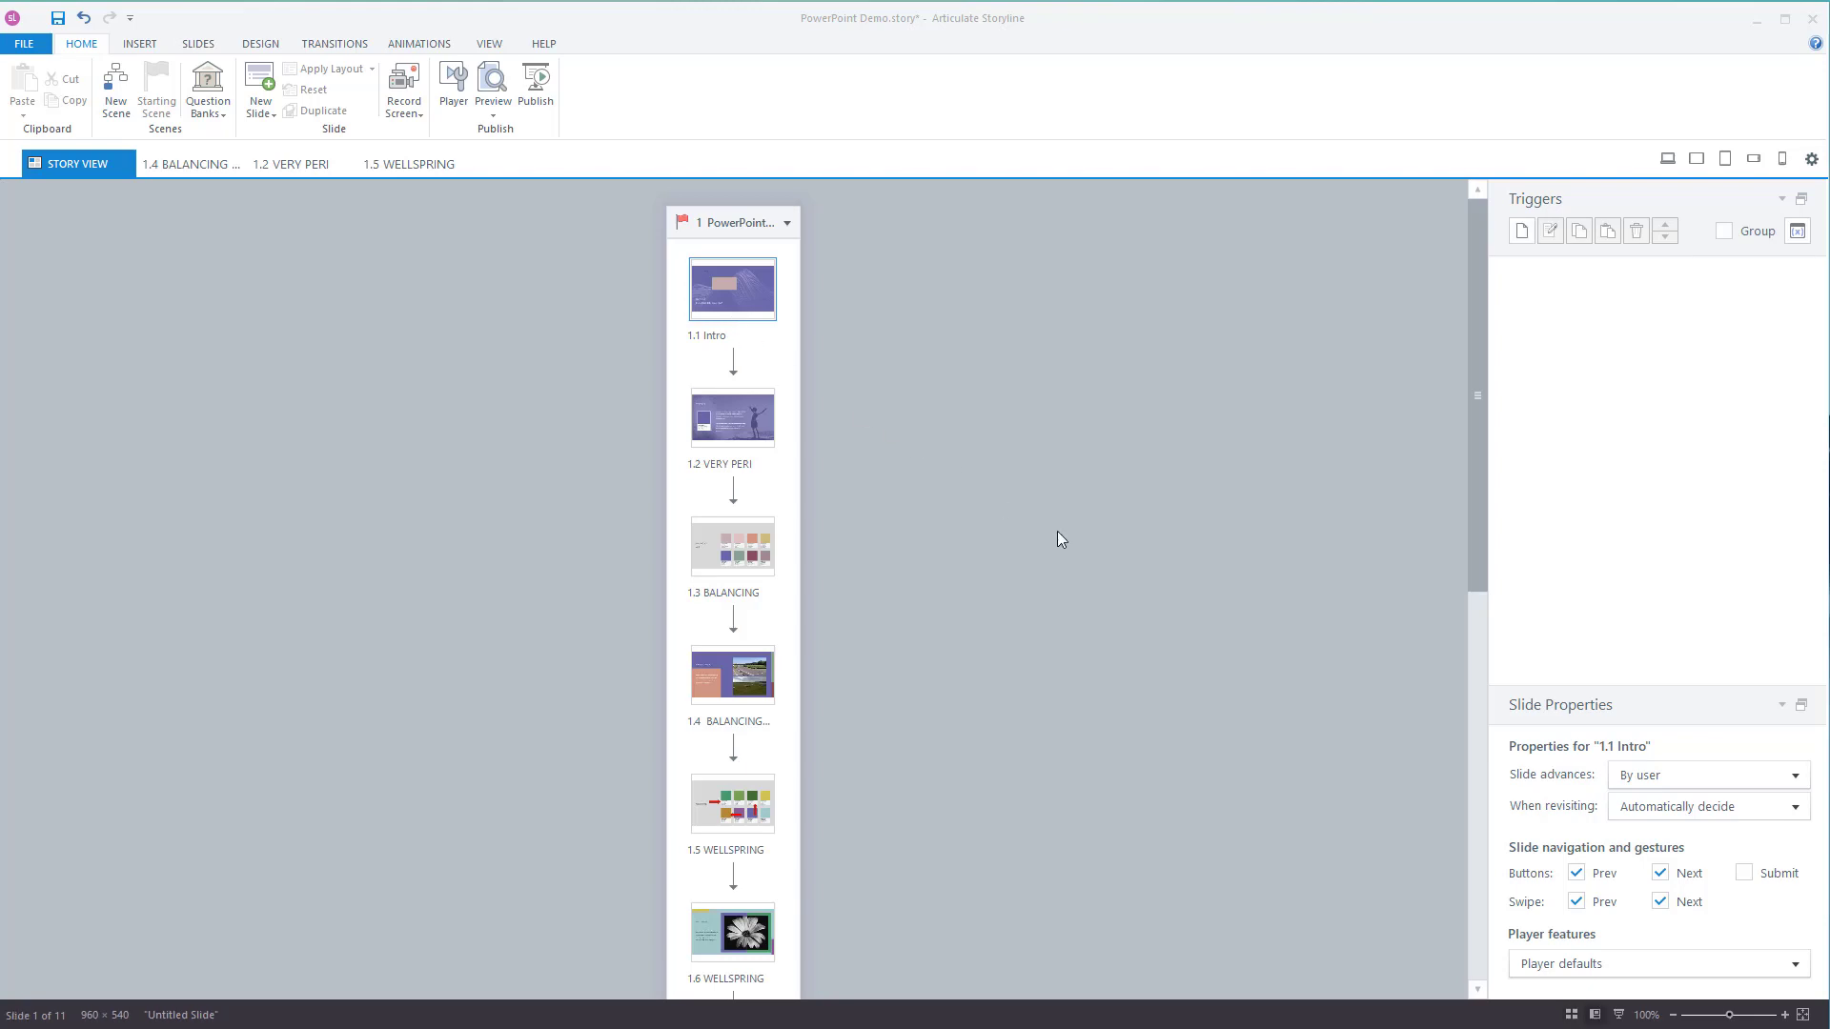
{"action": "left_click", "coordinate": [772, 415]}
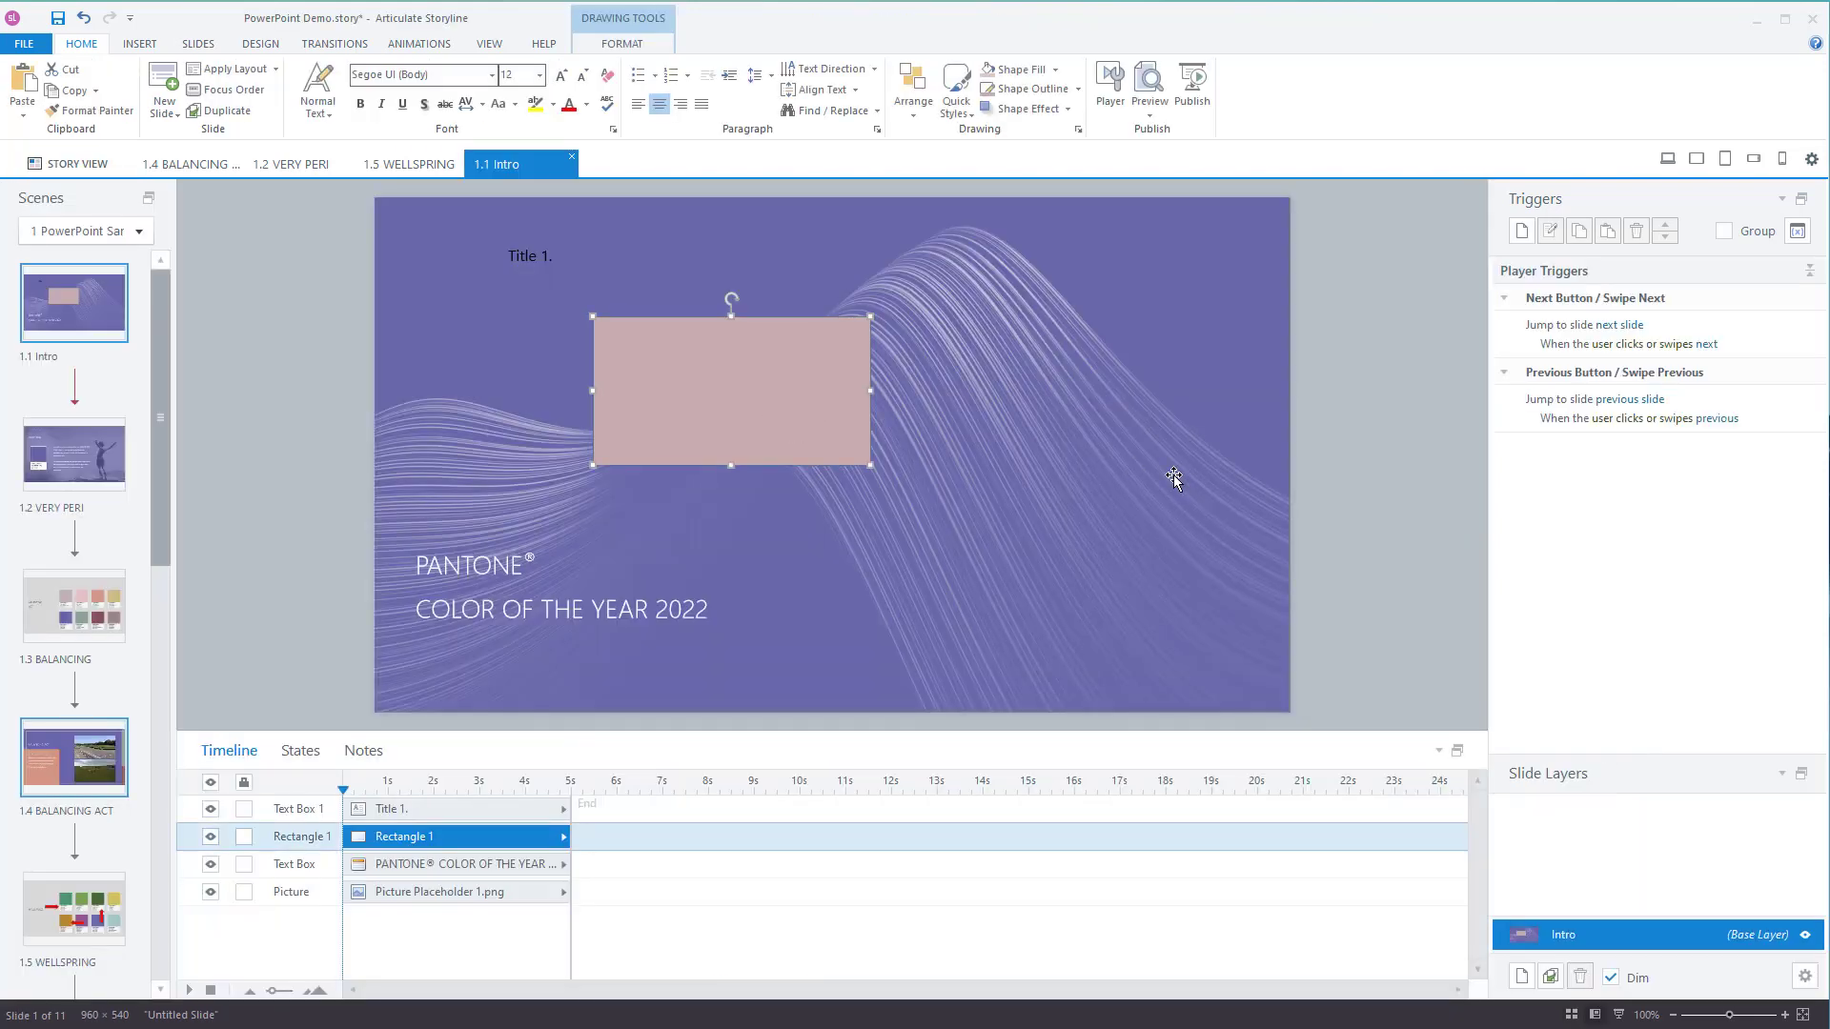
{"action": "key", "text": "Delete"}
{"action": "left_click", "coordinate": [541, 264]}
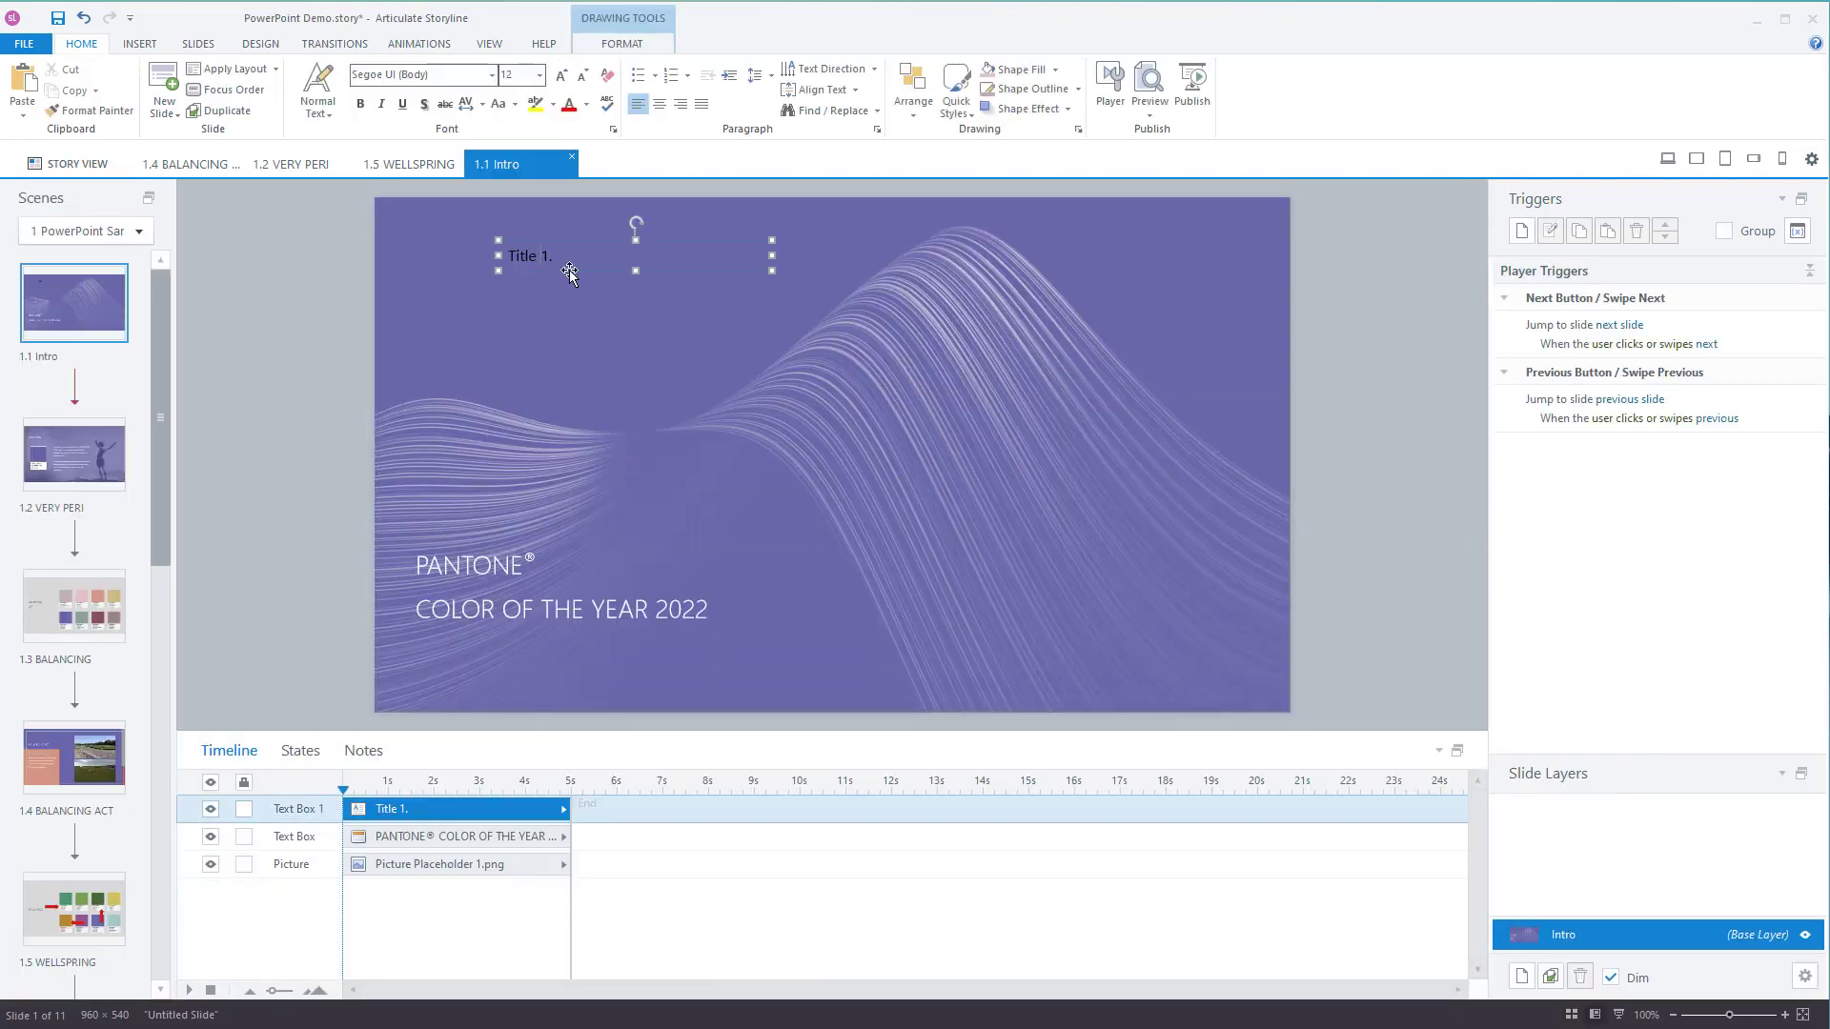
{"action": "key", "text": "Delete"}
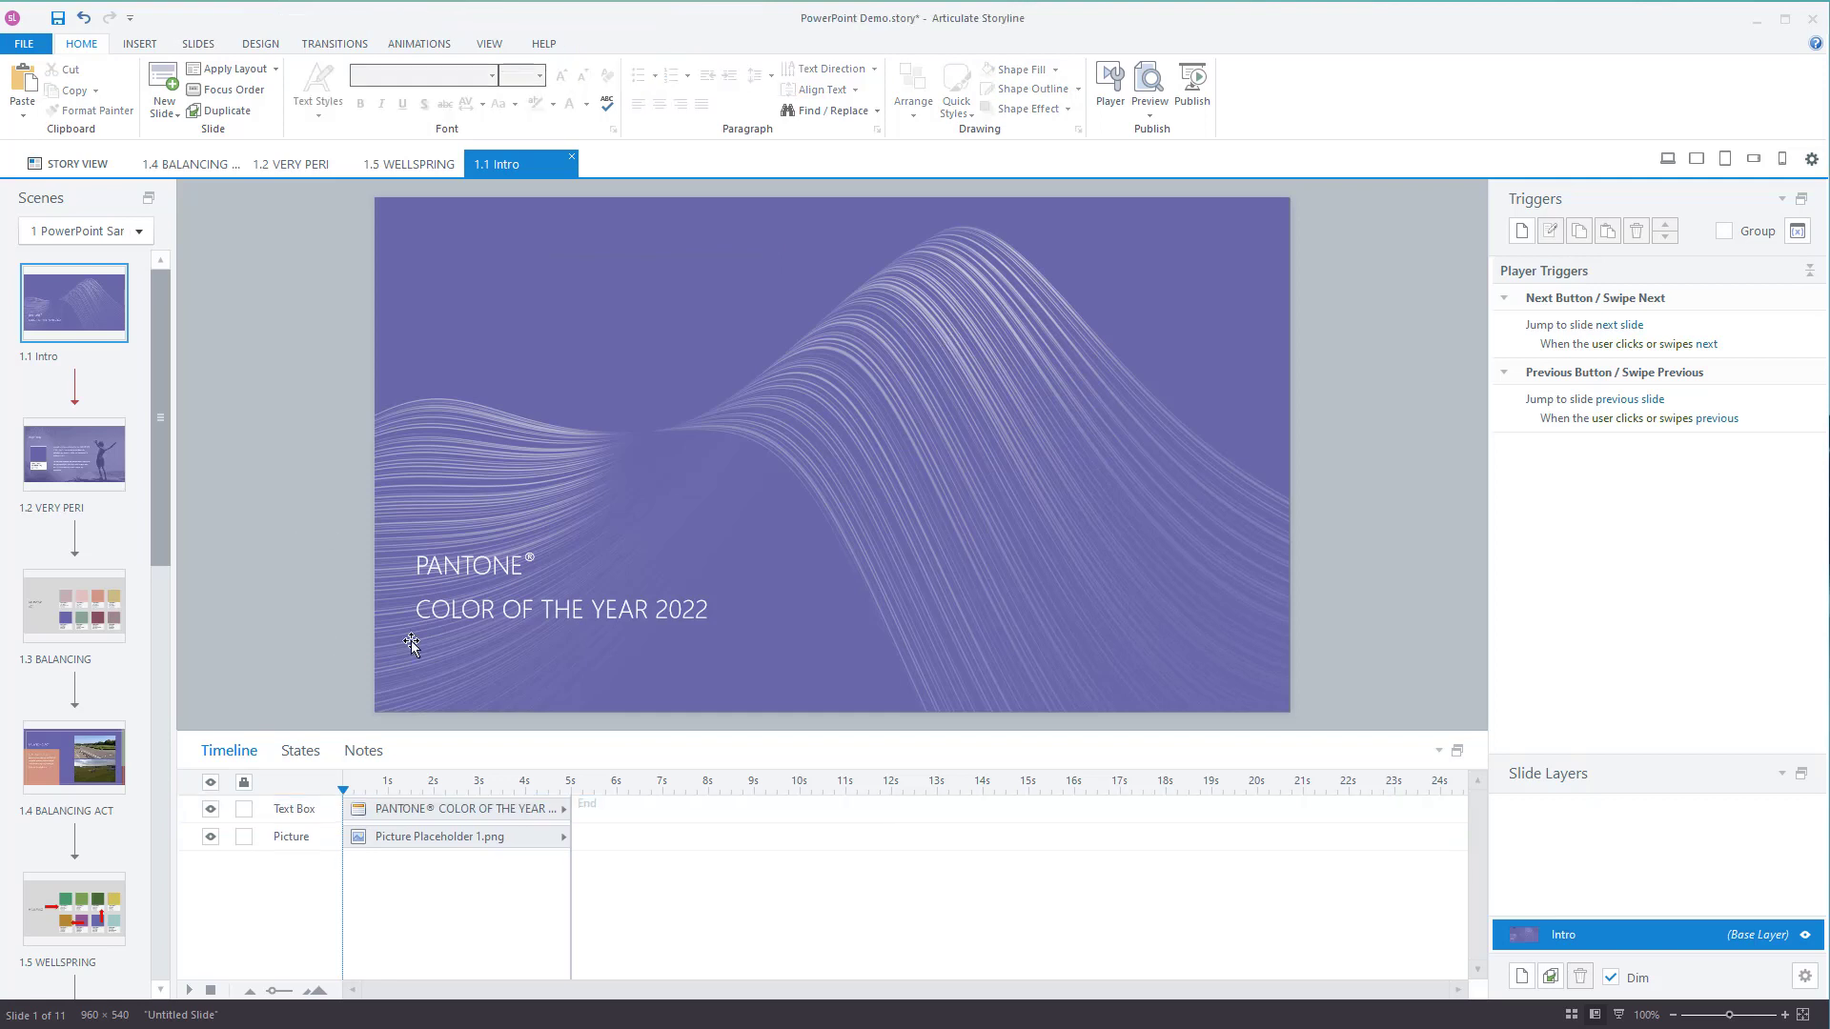
Preview only the Intro slide, try advancing to the next slide, and dismiss the link message.
{"action": "left_click", "coordinate": [1151, 117]}
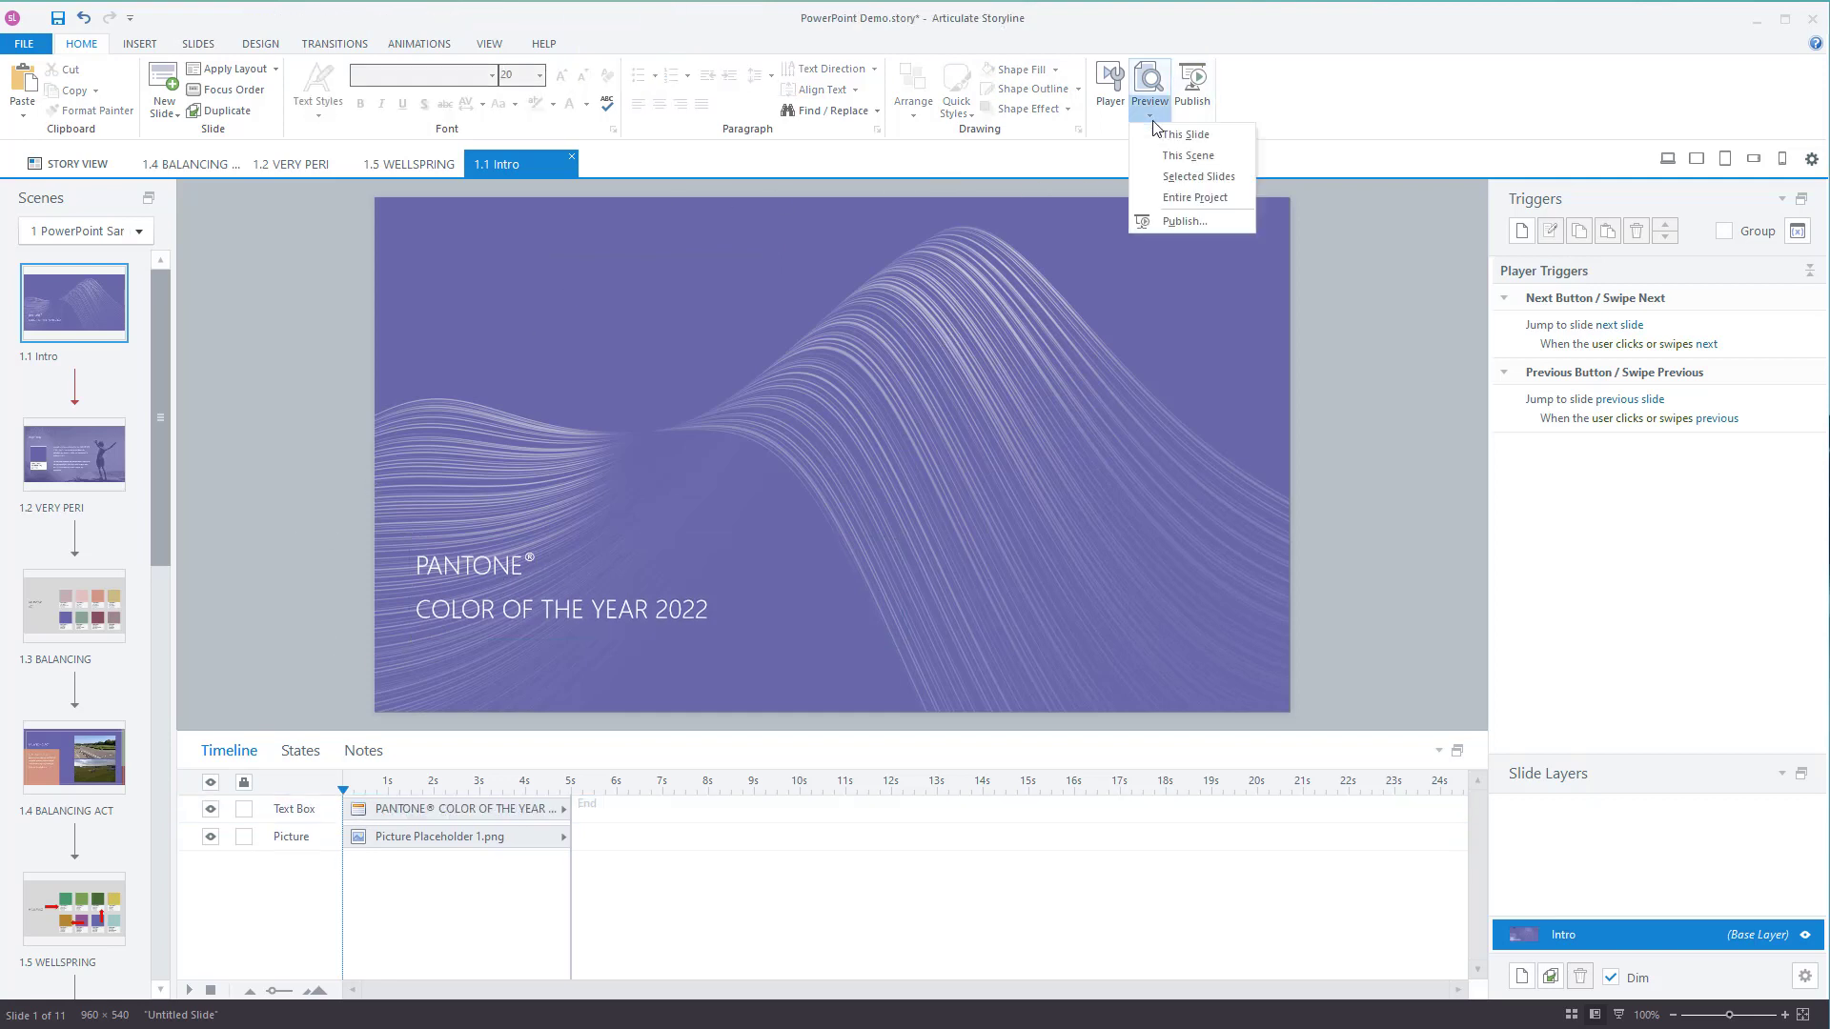
{"action": "left_click", "coordinate": [1198, 141]}
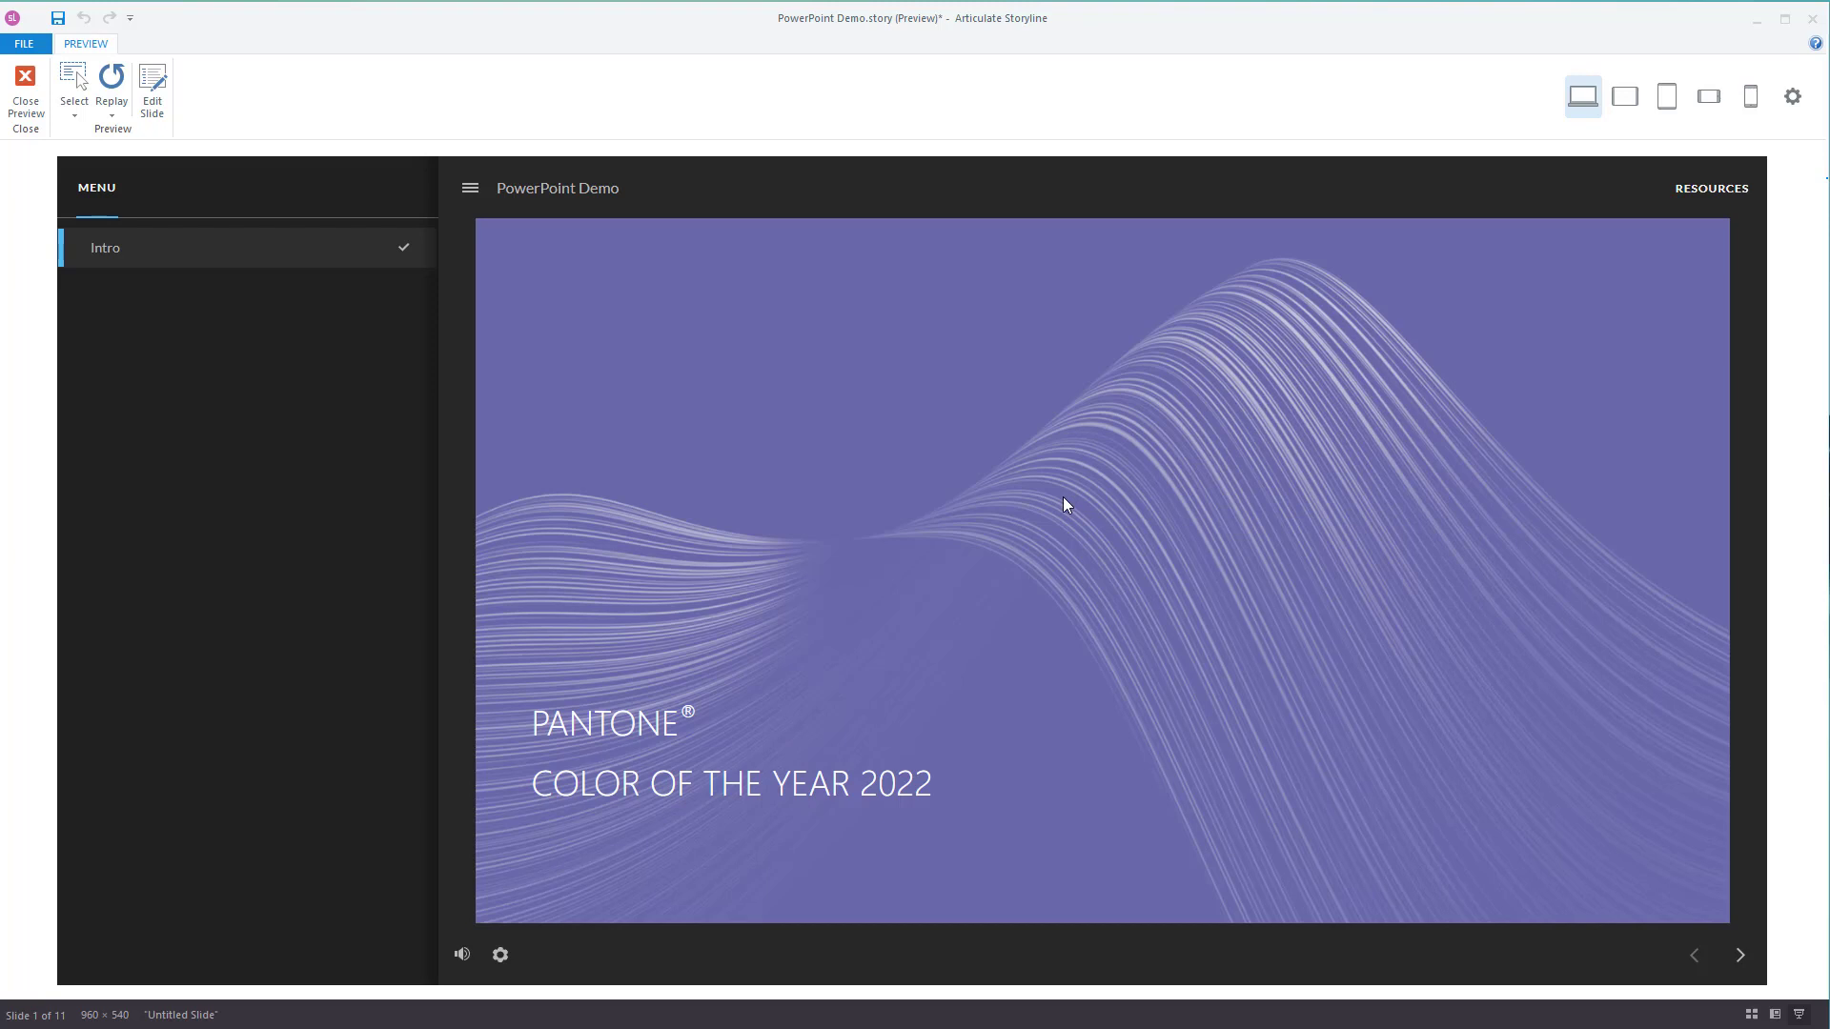
{"action": "left_click", "coordinate": [1741, 956]}
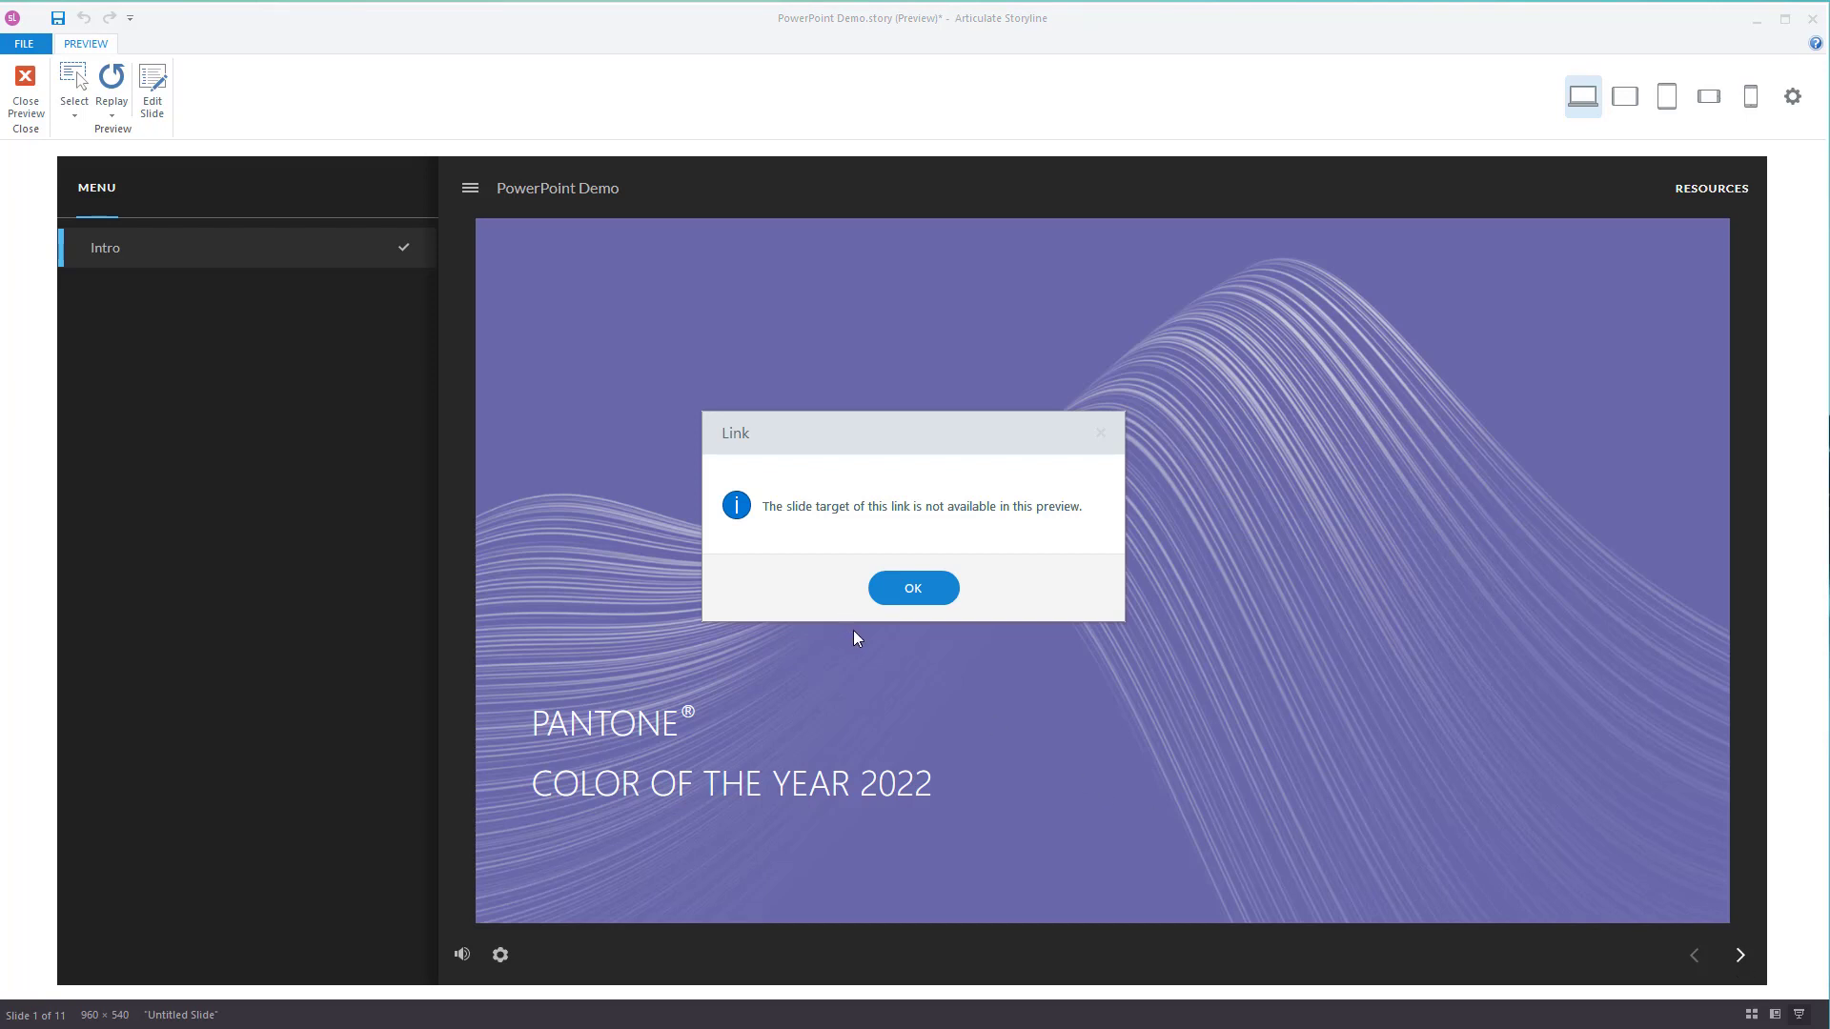
{"action": "left_click", "coordinate": [930, 590]}
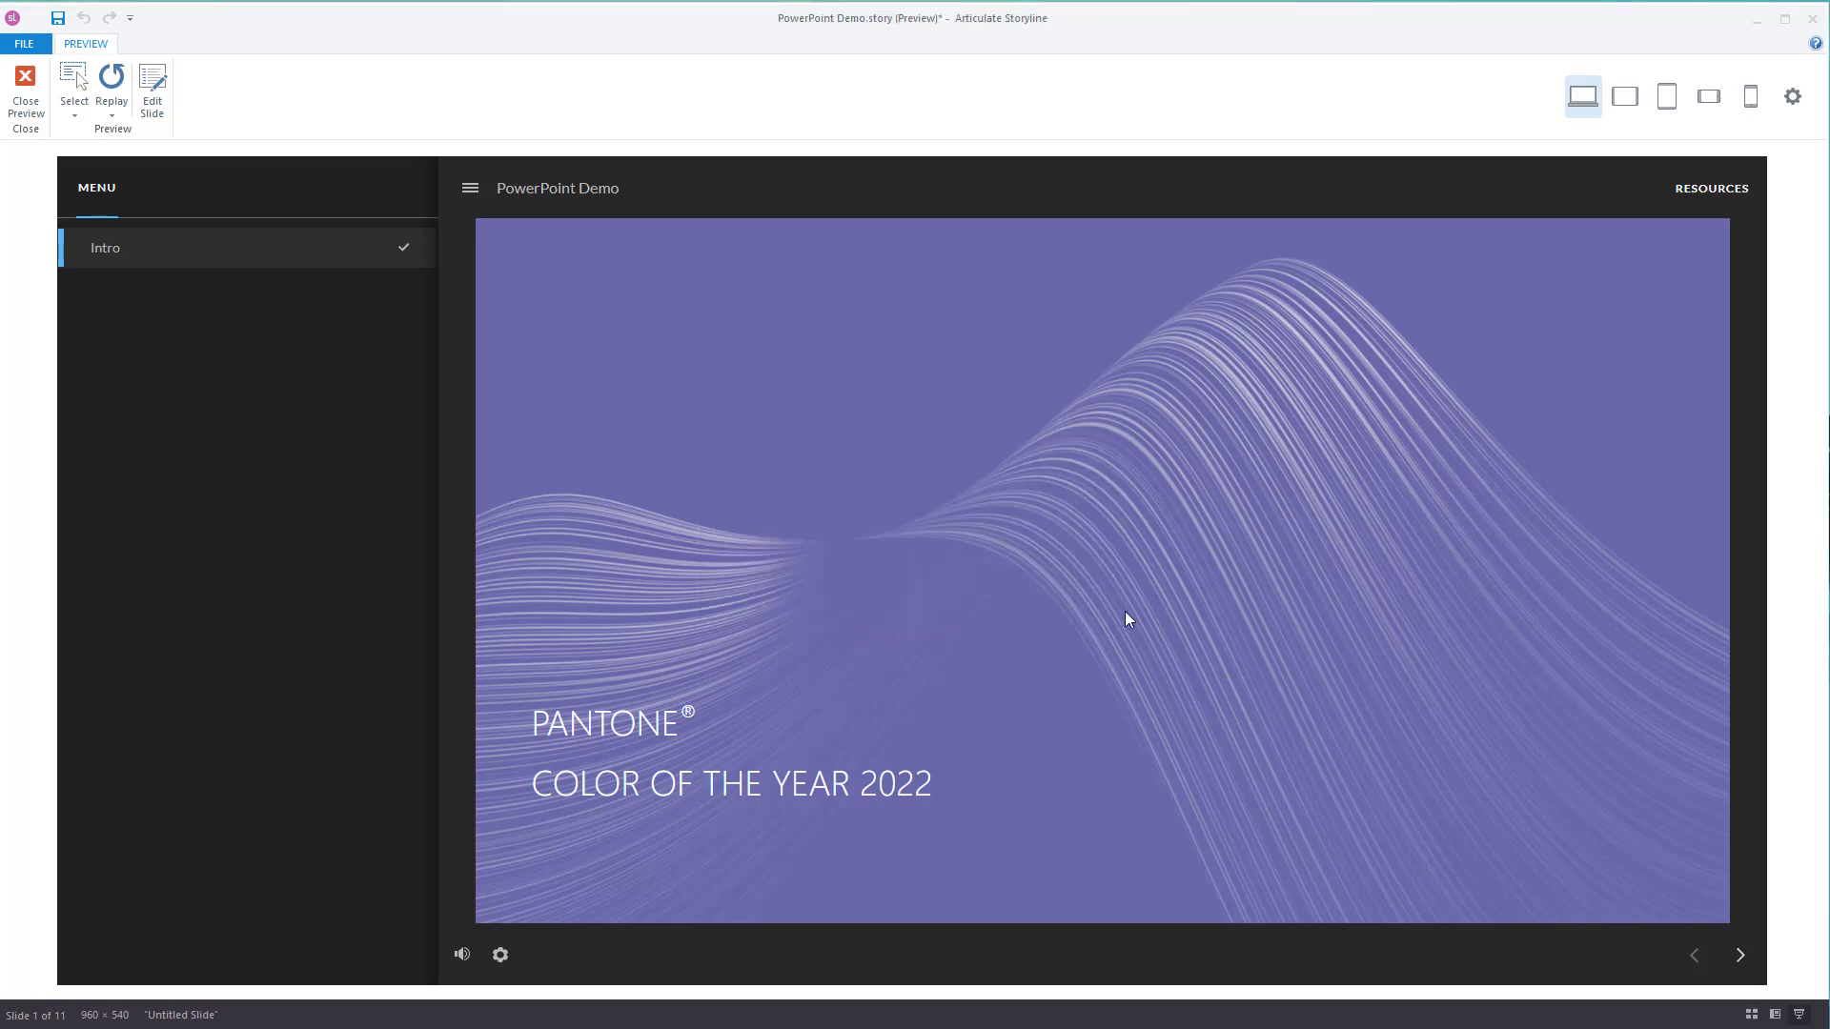
Close the Intro slide preview, preview the entire project to examine its menu, and exit the preview.
{"action": "left_click", "coordinate": [11, 113]}
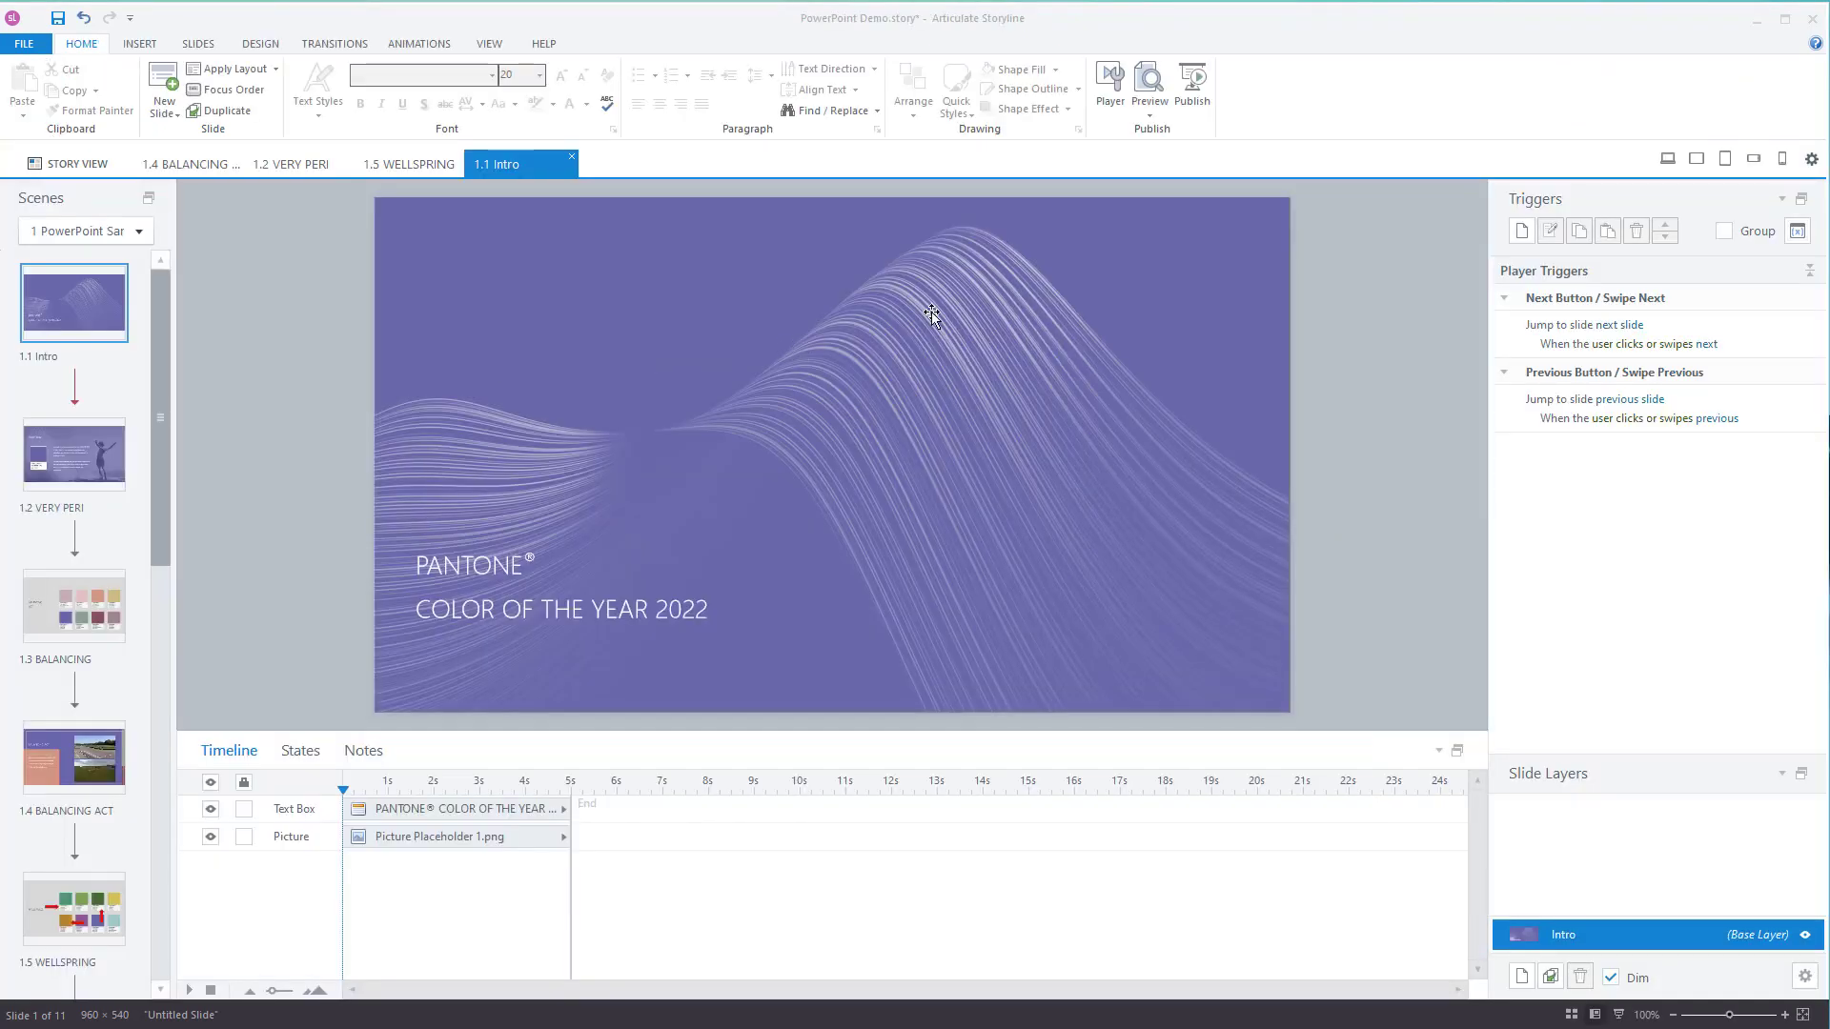
{"action": "left_click", "coordinate": [1149, 107]}
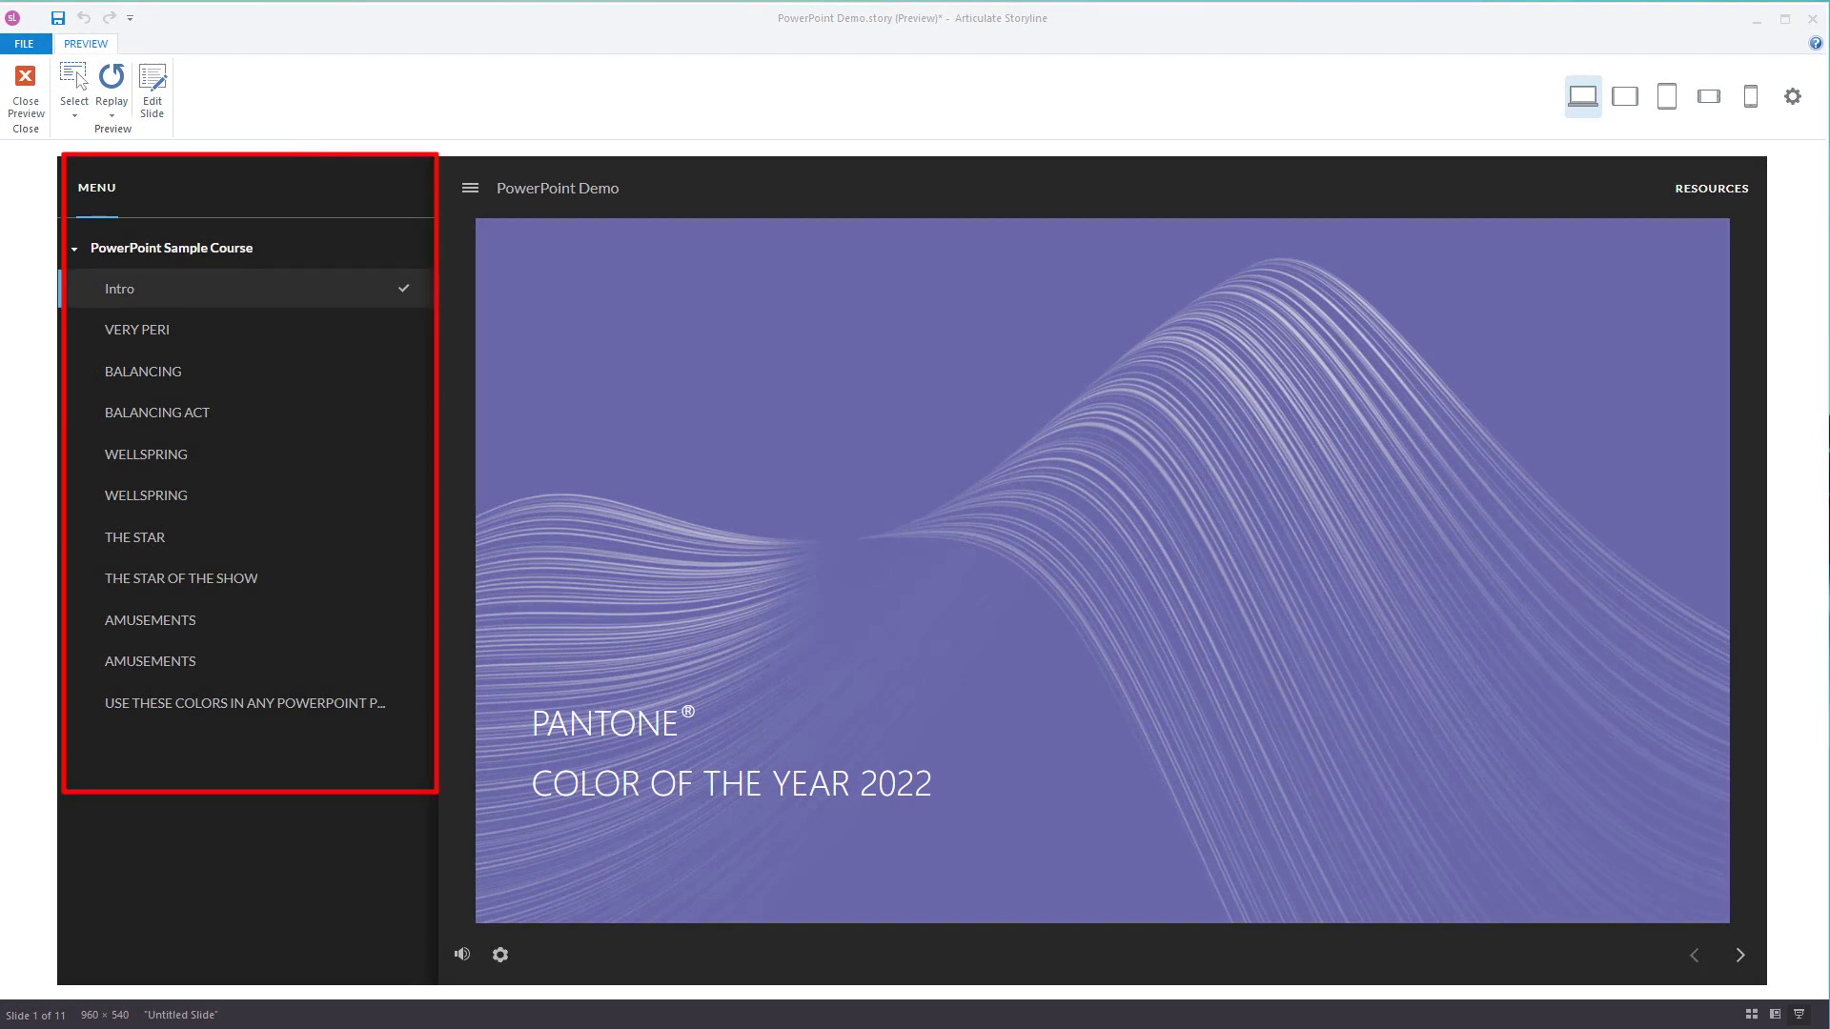
{"action": "left_click", "coordinate": [29, 91]}
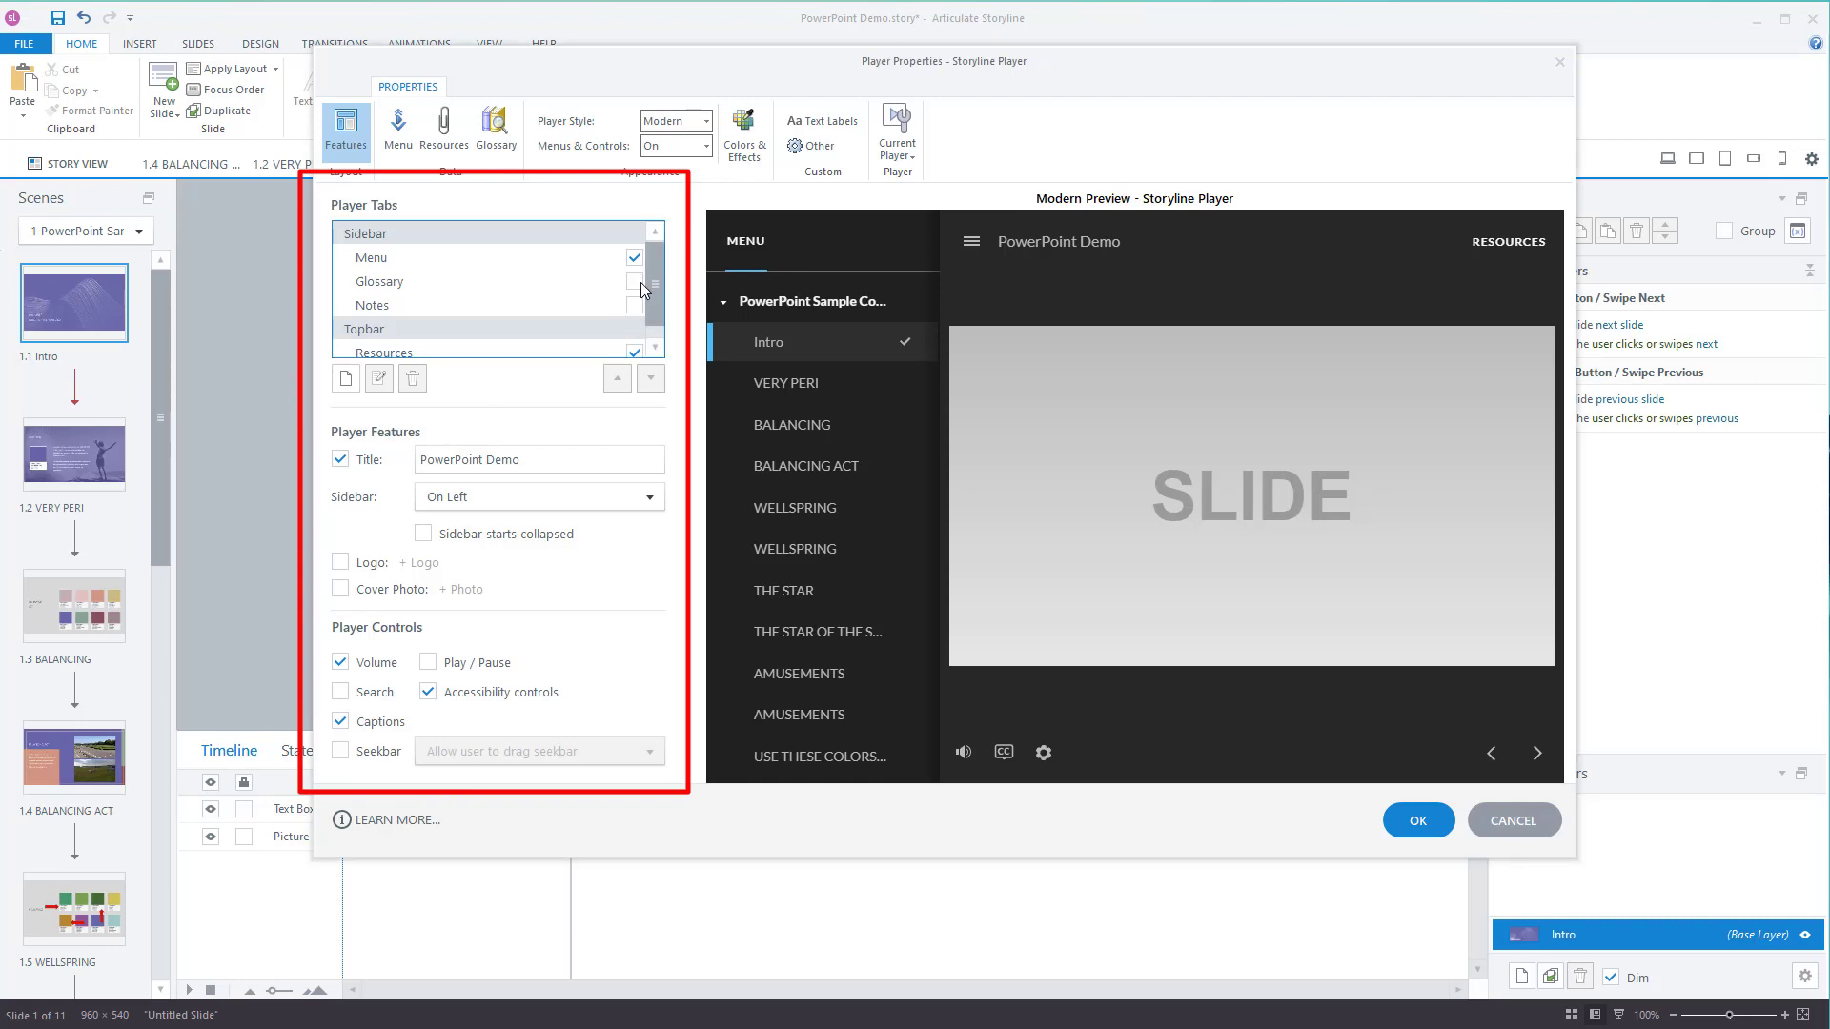
Disable the player's Menu and Resources tabs, the title, the accessibility controls and the captions.
{"action": "left_click", "coordinate": [634, 257]}
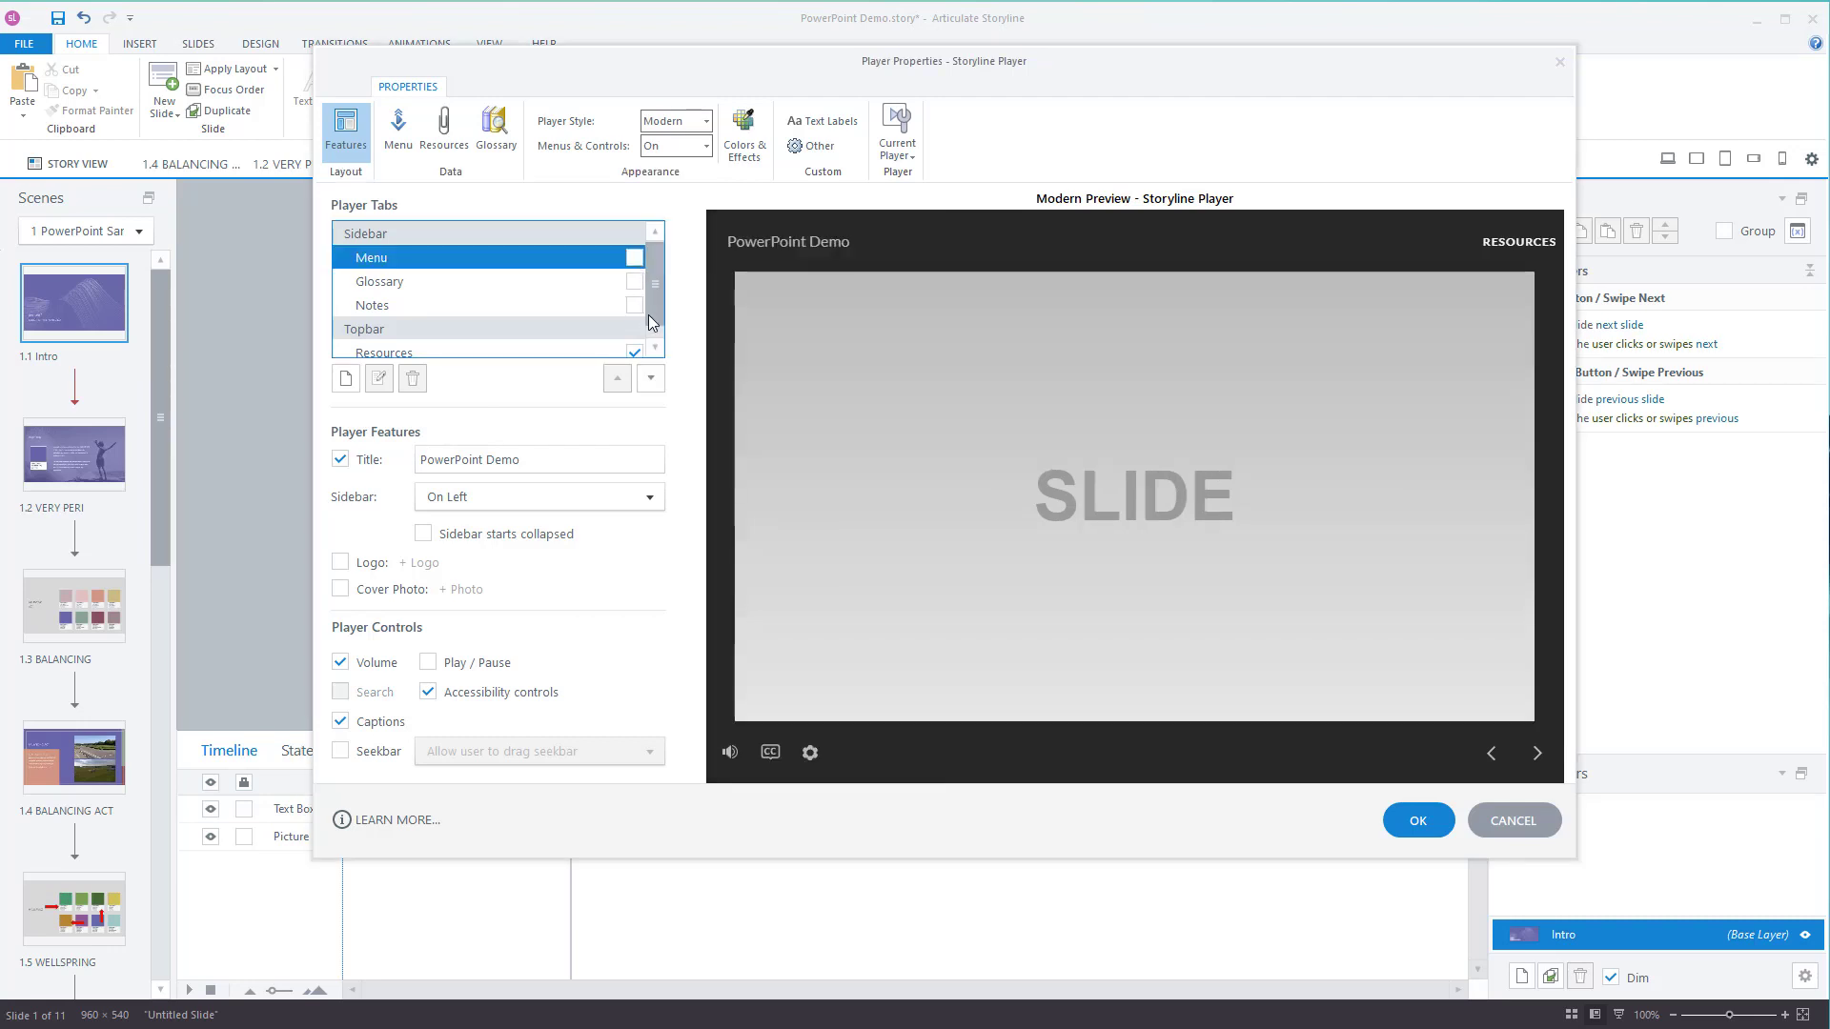
{"action": "left_click", "coordinate": [634, 353]}
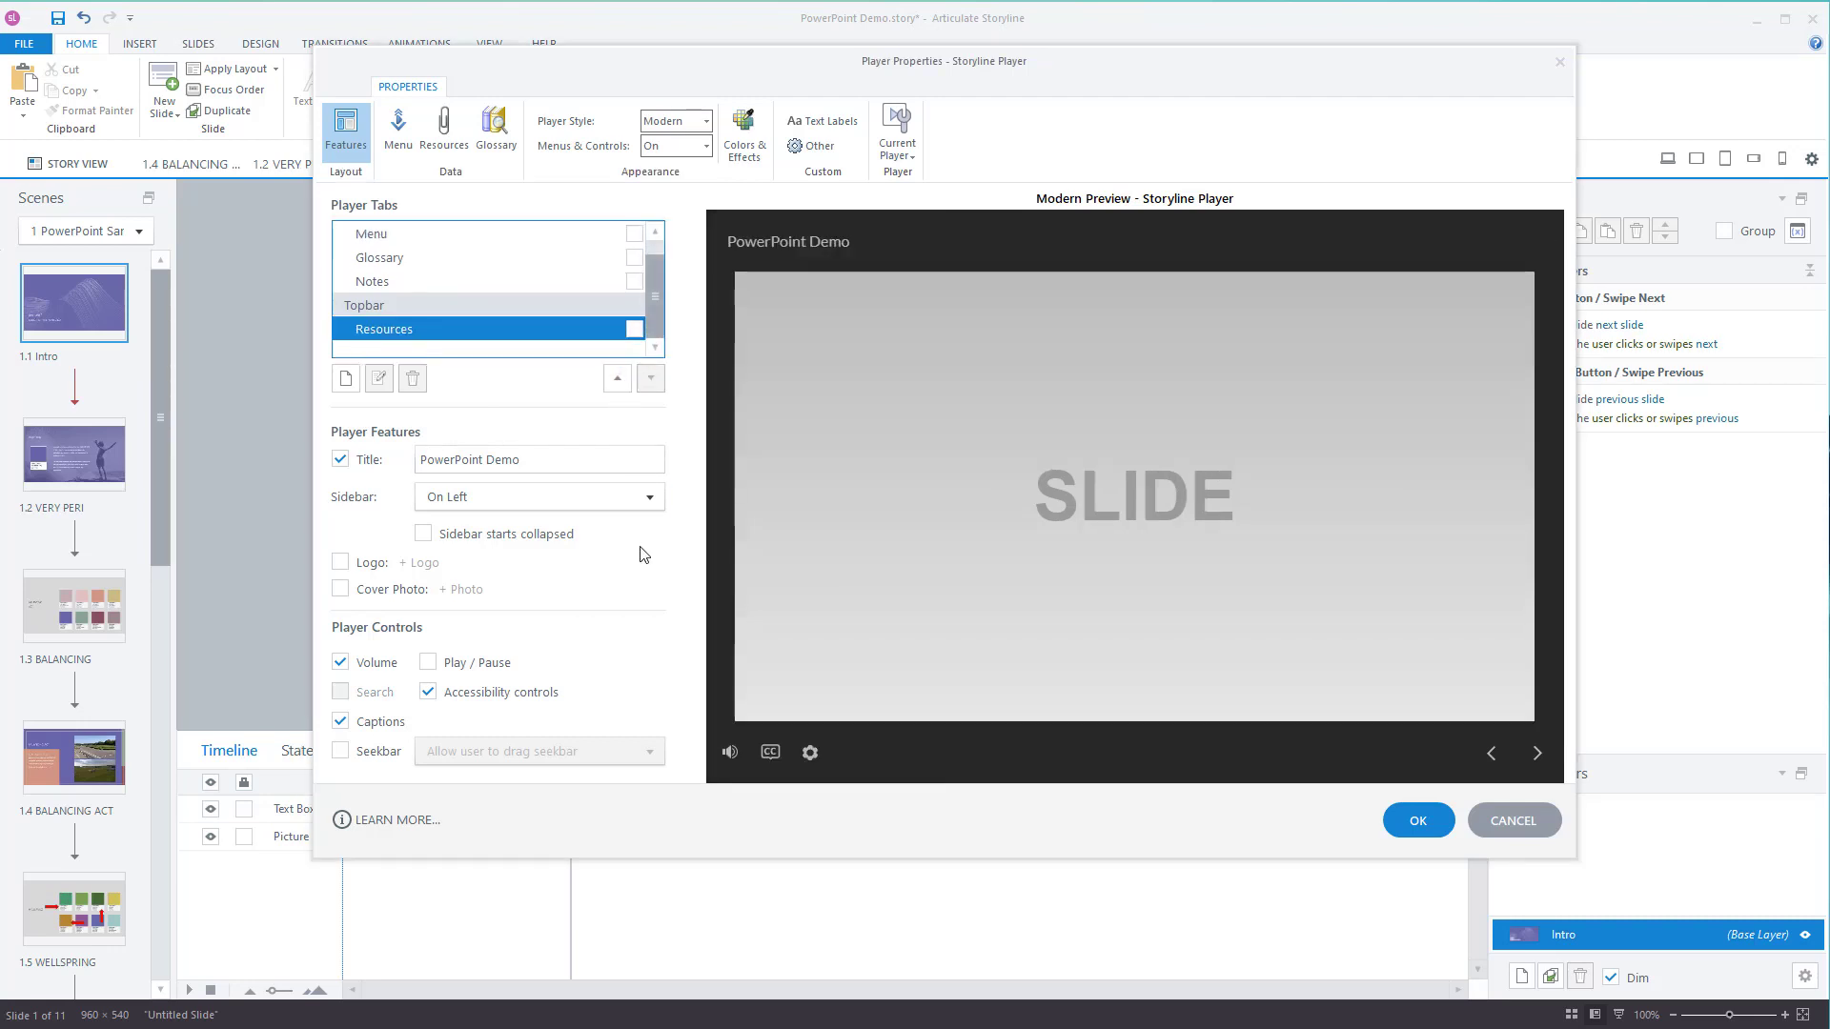
{"action": "left_click", "coordinate": [341, 460]}
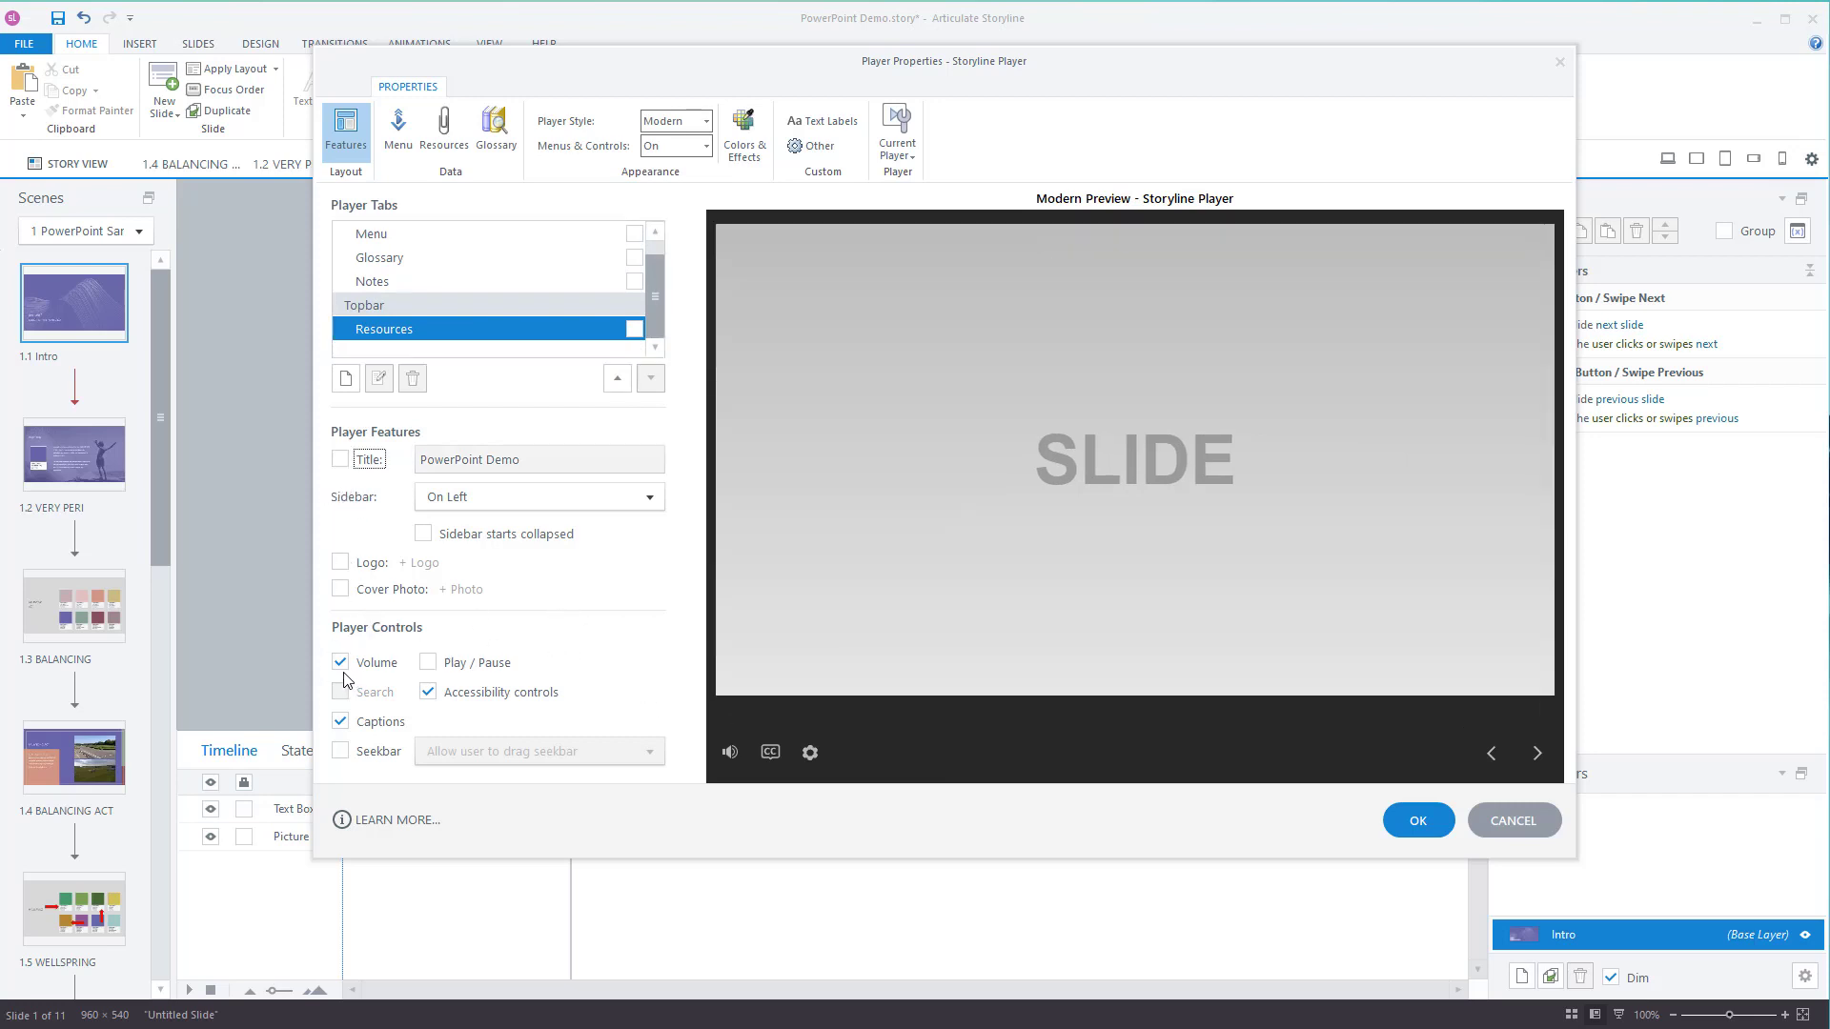
{"action": "left_click", "coordinate": [427, 692]}
{"action": "left_click", "coordinate": [340, 722]}
Try the Classic player style and return the player to the Modern style.
{"action": "left_click", "coordinate": [706, 121]}
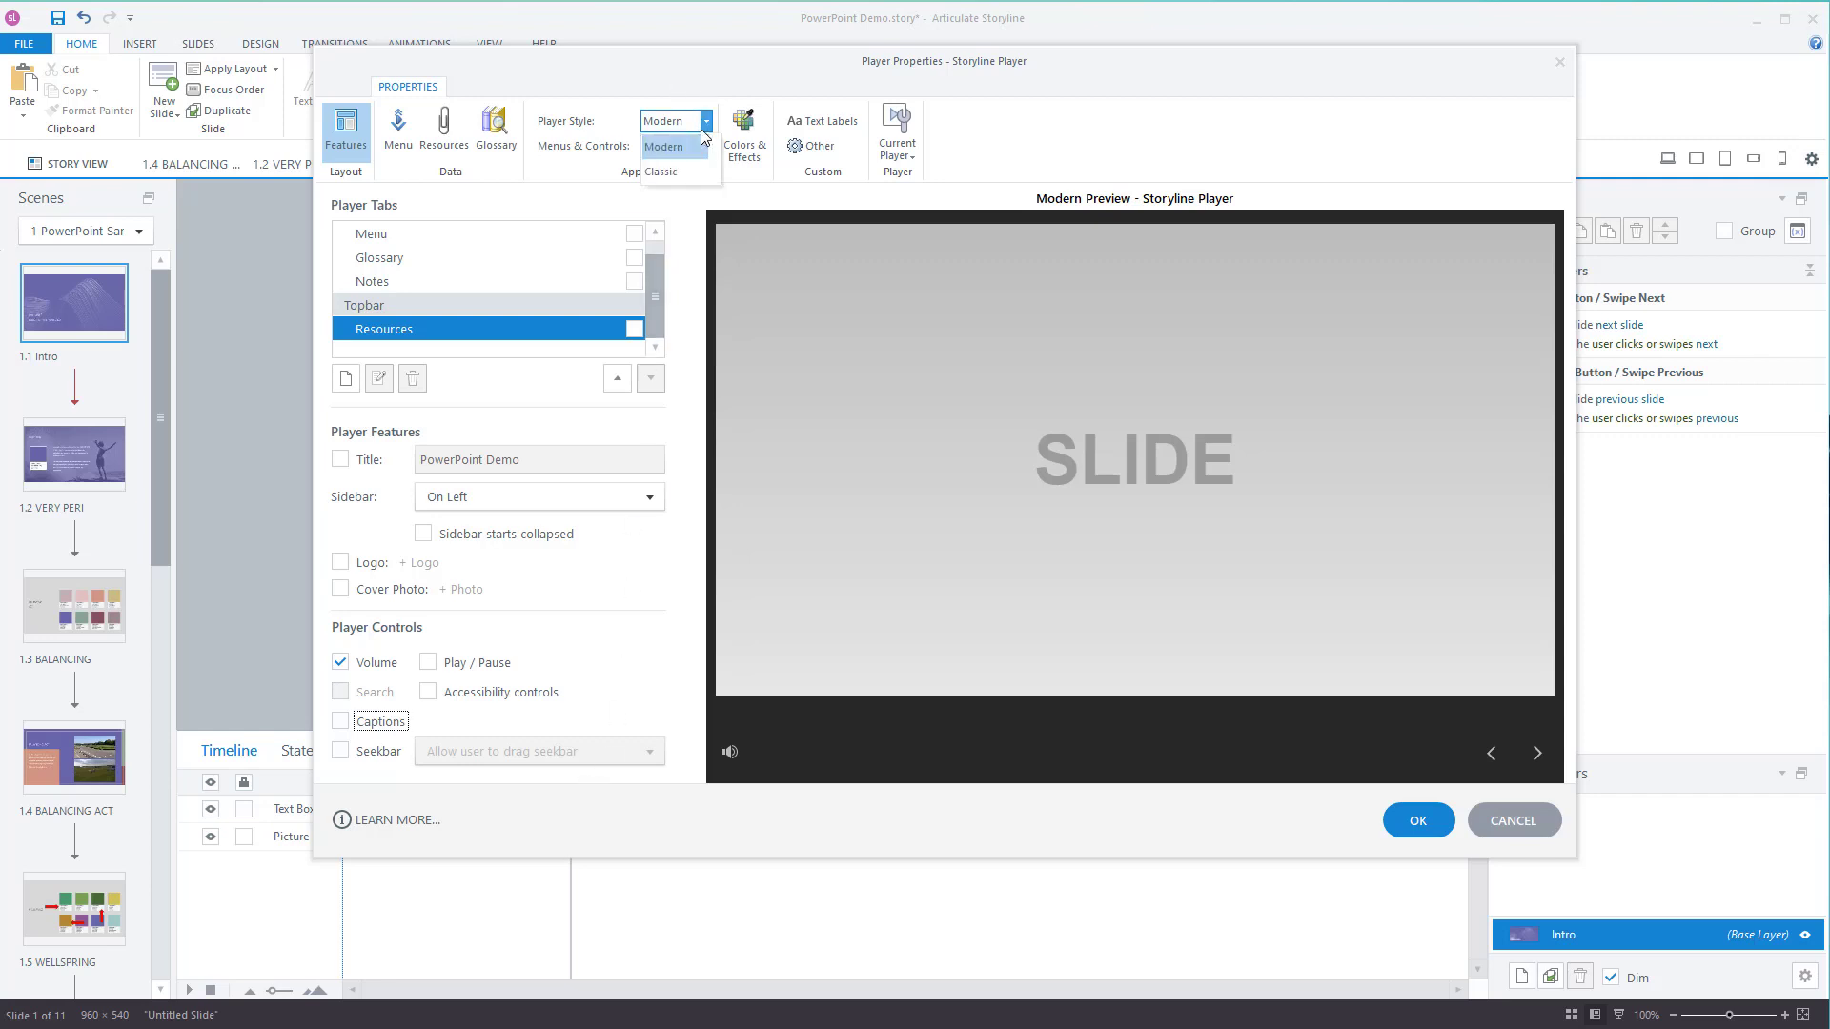
{"action": "left_click", "coordinate": [700, 172]}
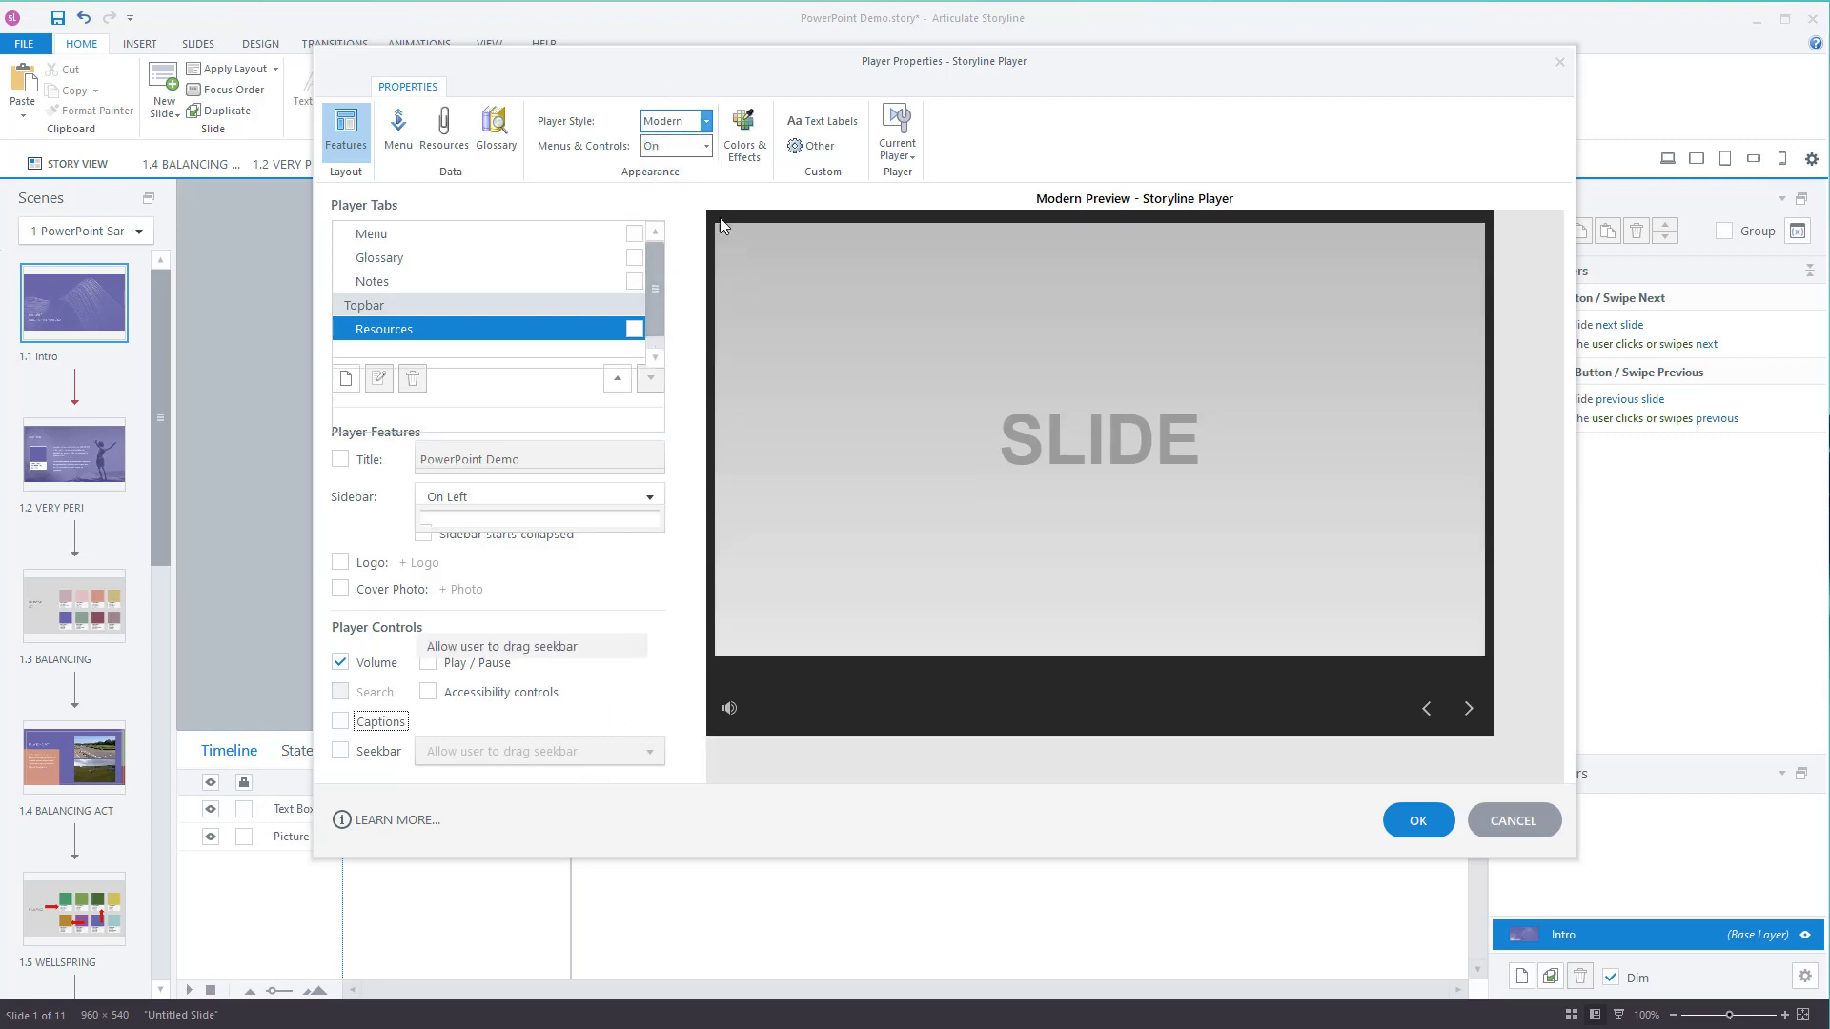
{"action": "left_click", "coordinate": [706, 121]}
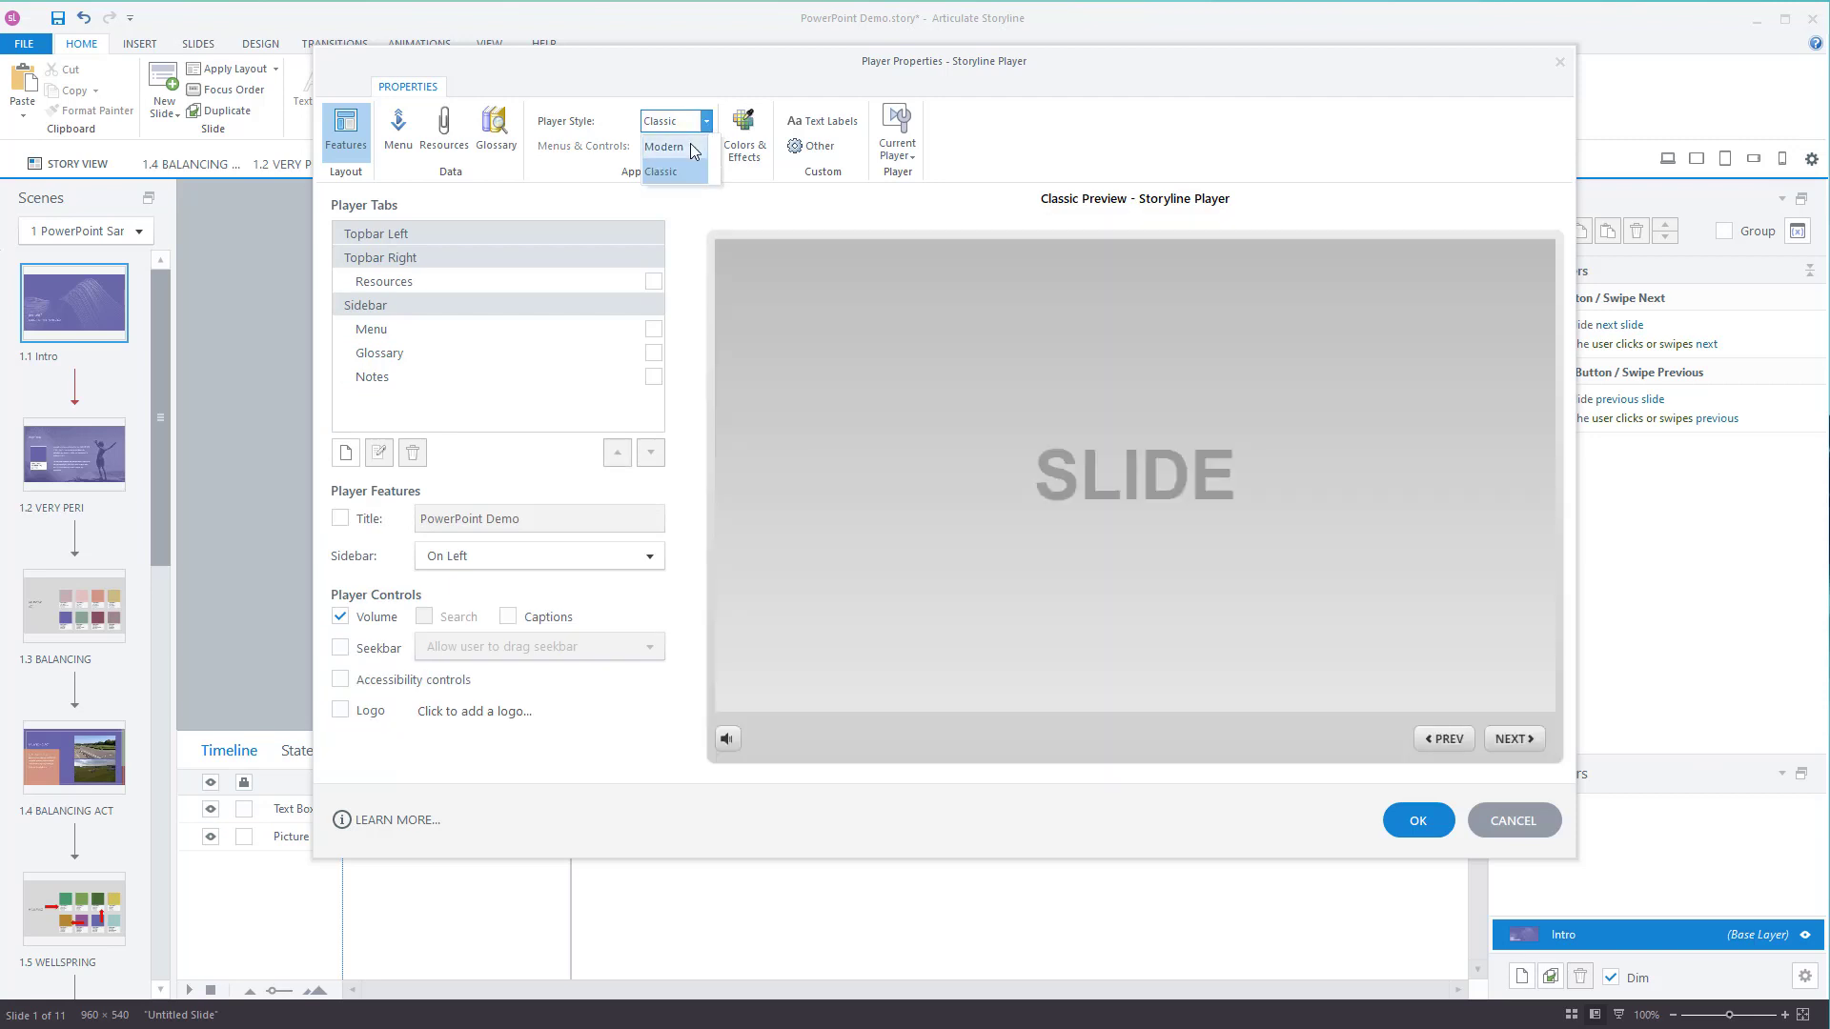
{"action": "left_click", "coordinate": [674, 149]}
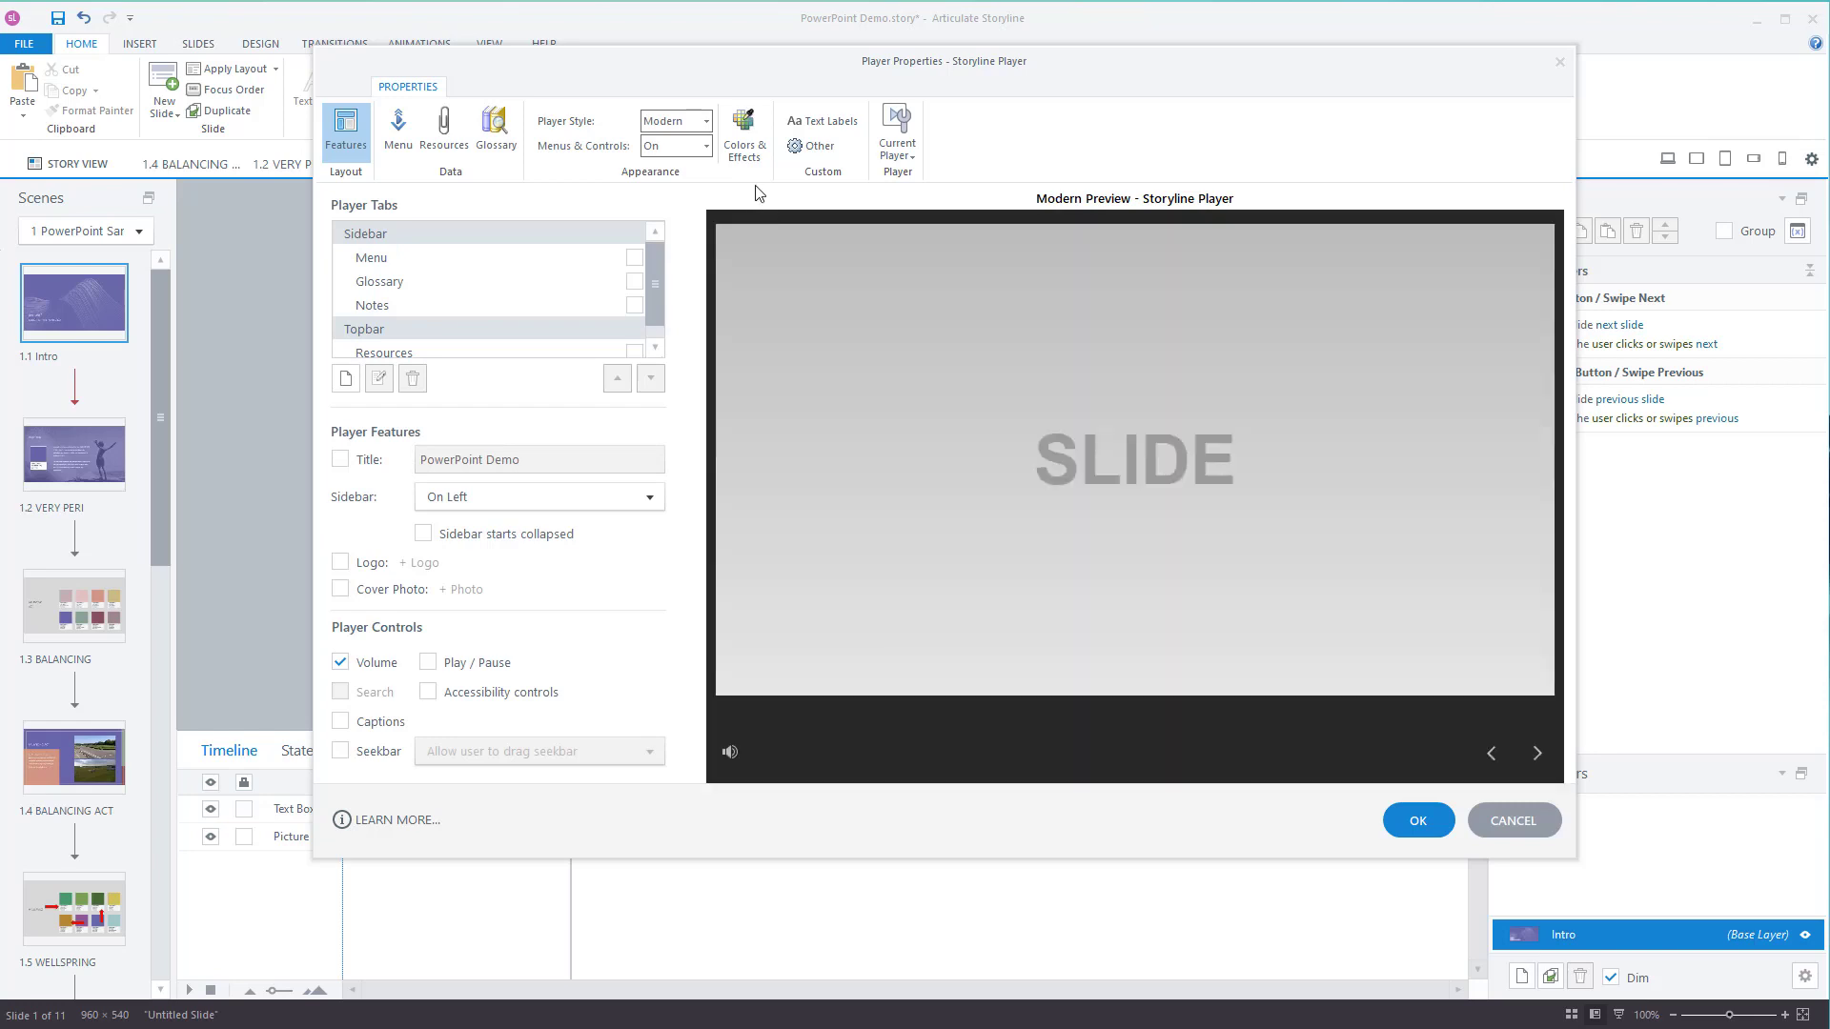
Try other player color schemes, including Custom, restore the Dark scheme, and return to the player features.
{"action": "left_click", "coordinate": [753, 146]}
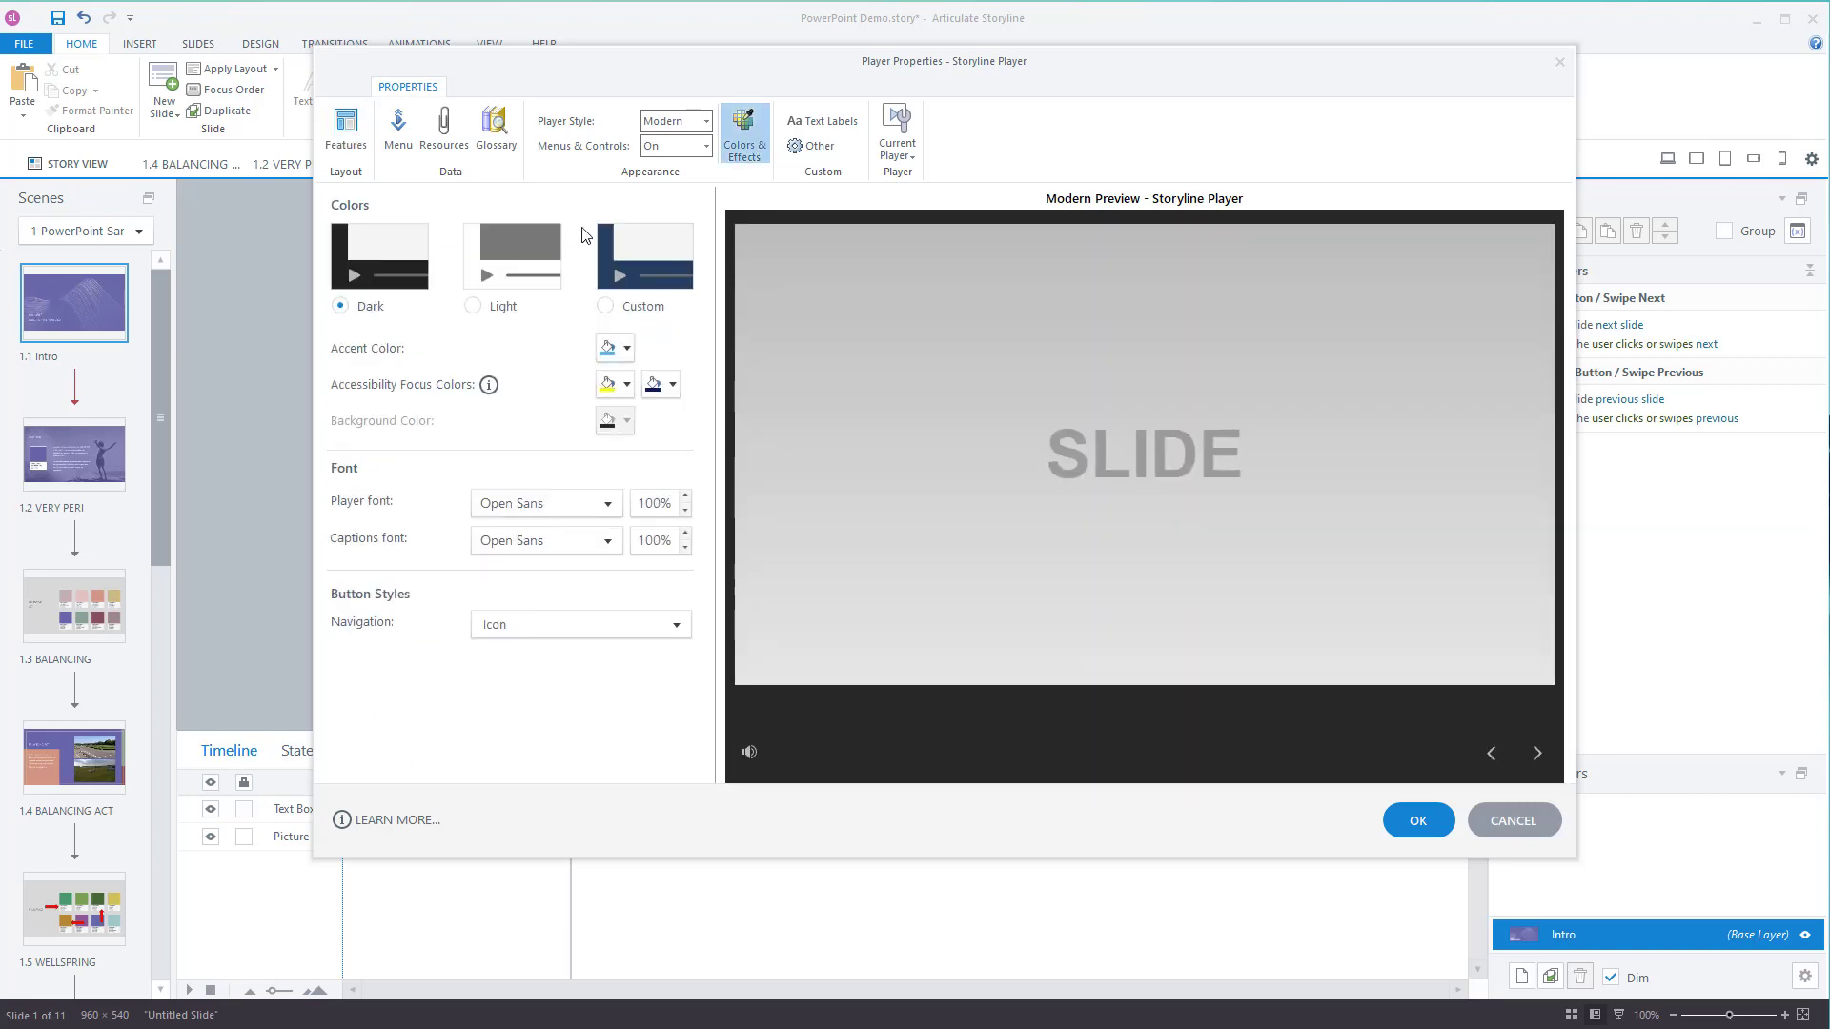
{"action": "left_click", "coordinate": [473, 306]}
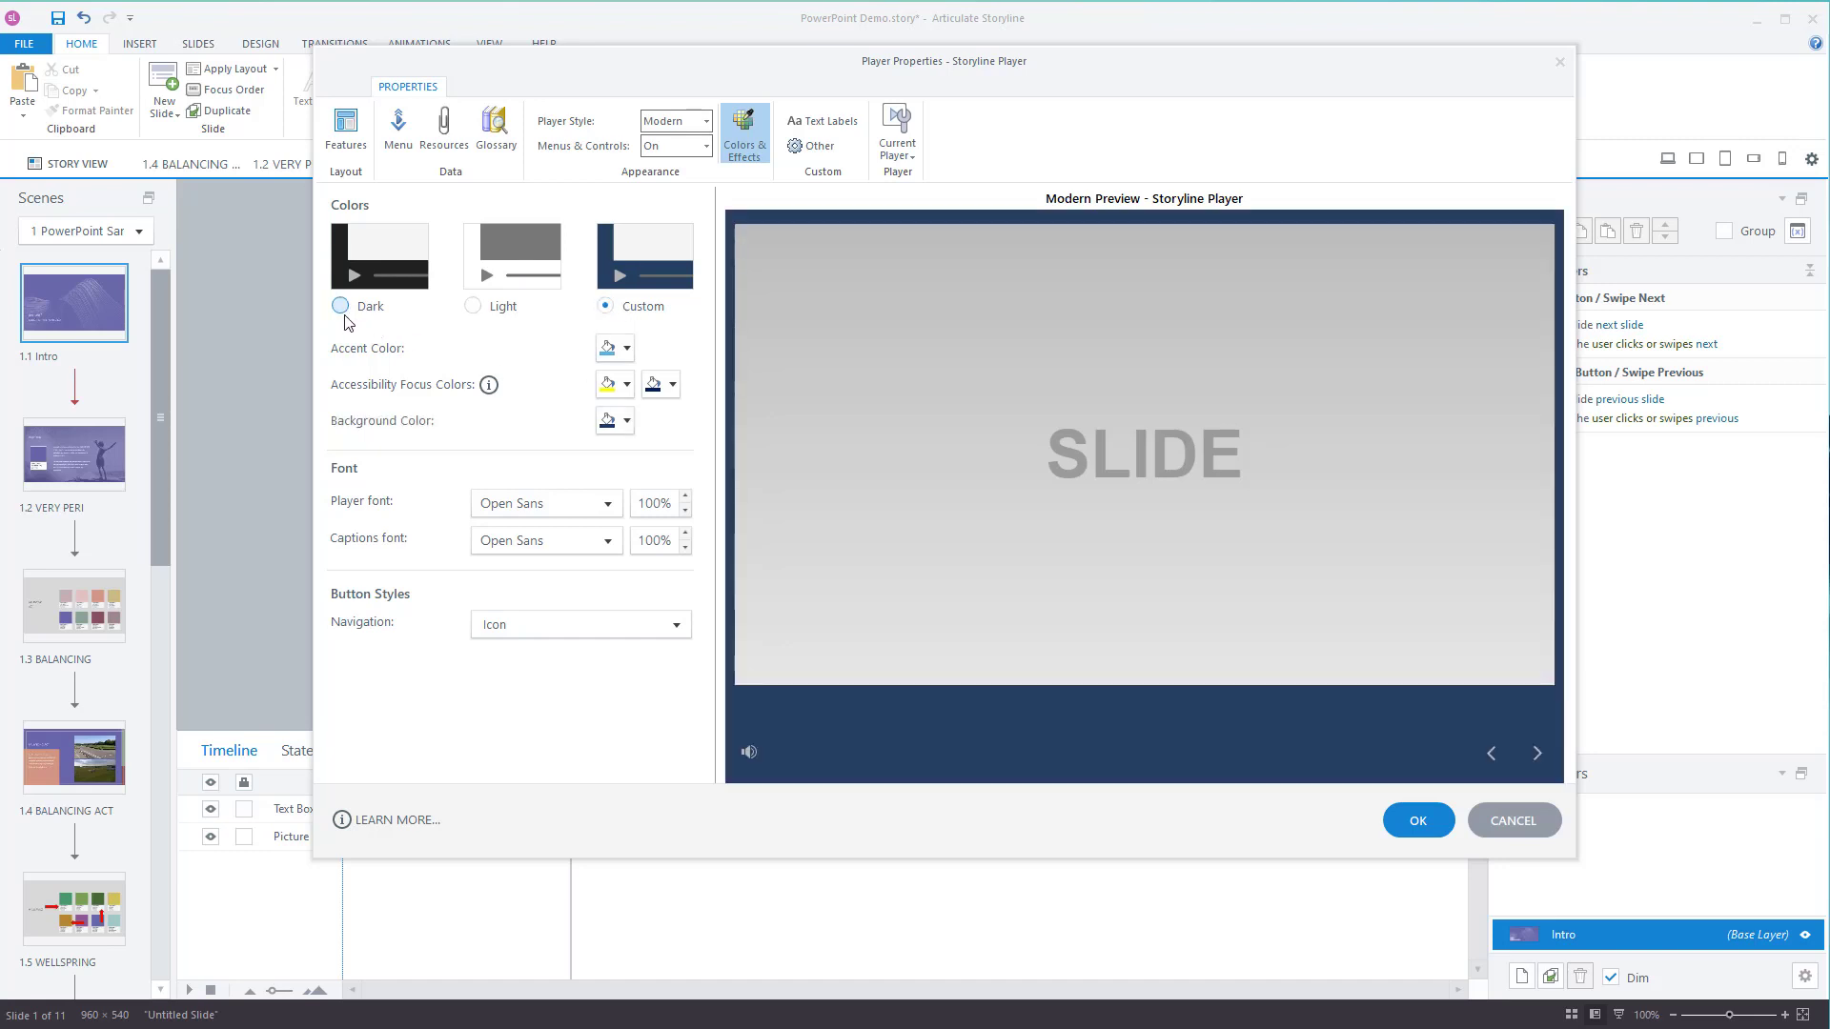
{"action": "left_click", "coordinate": [341, 307]}
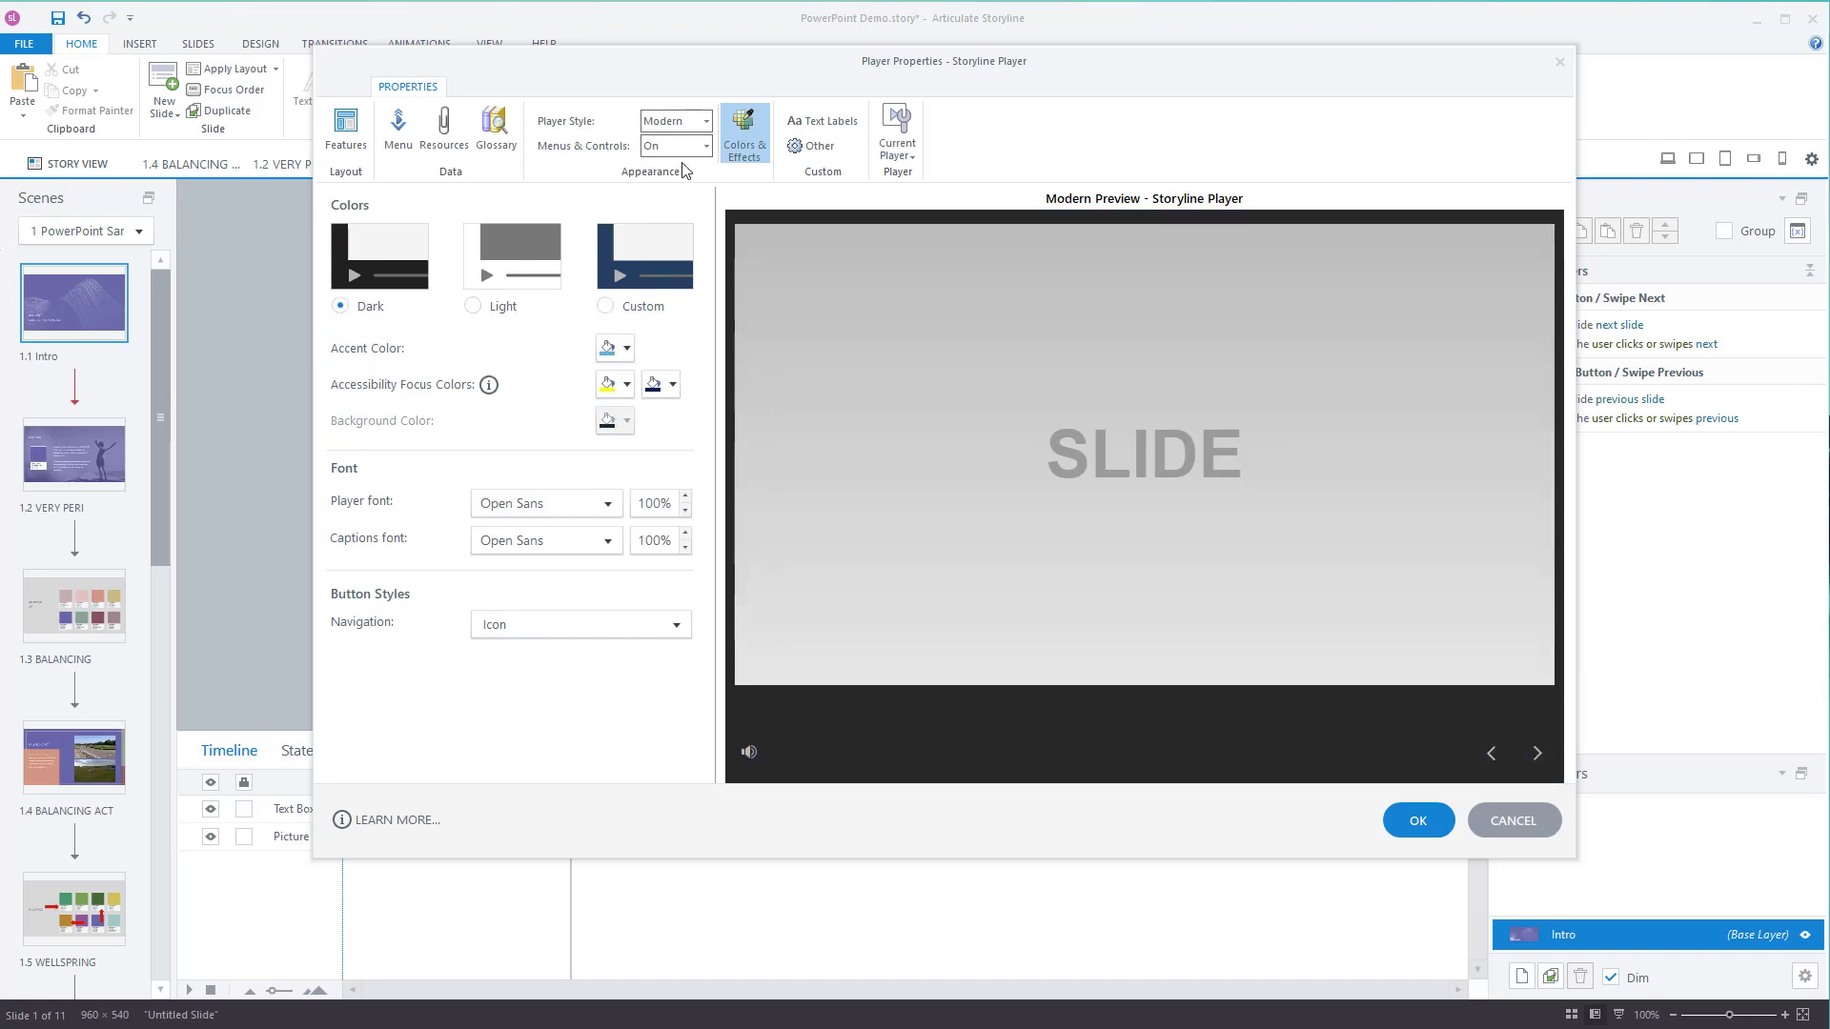
{"action": "left_click", "coordinate": [345, 129]}
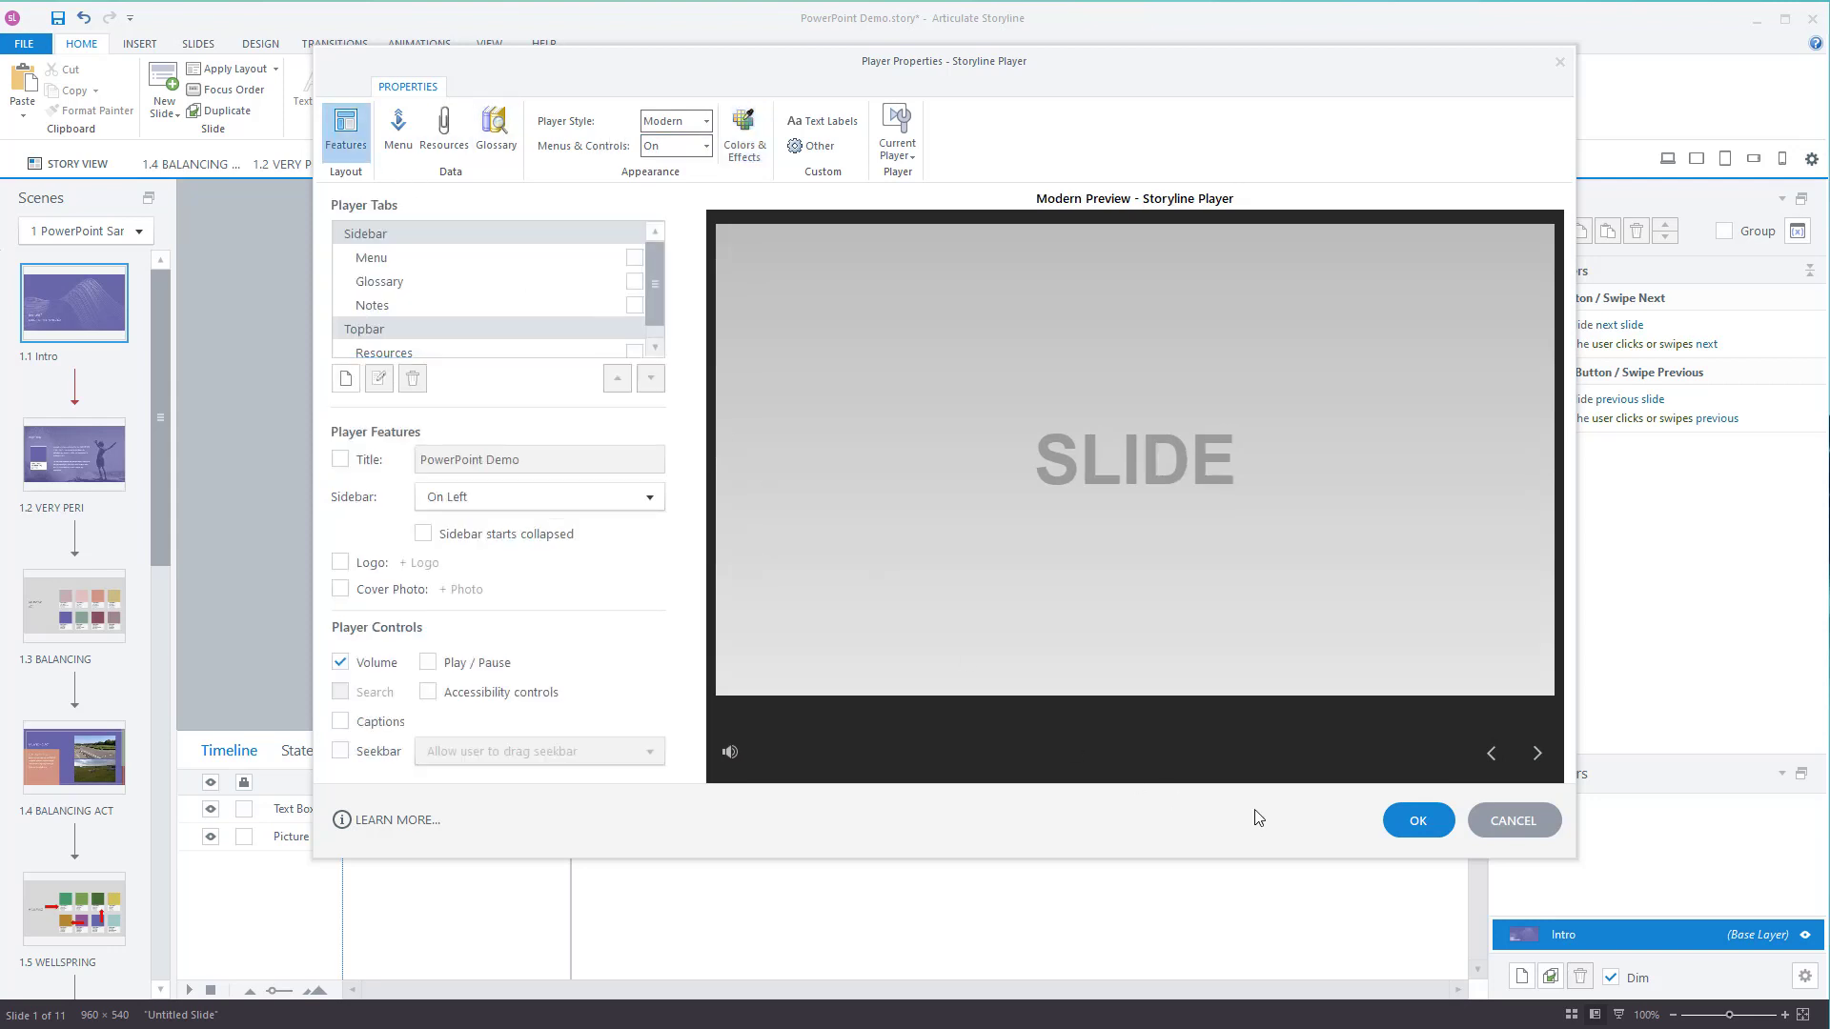
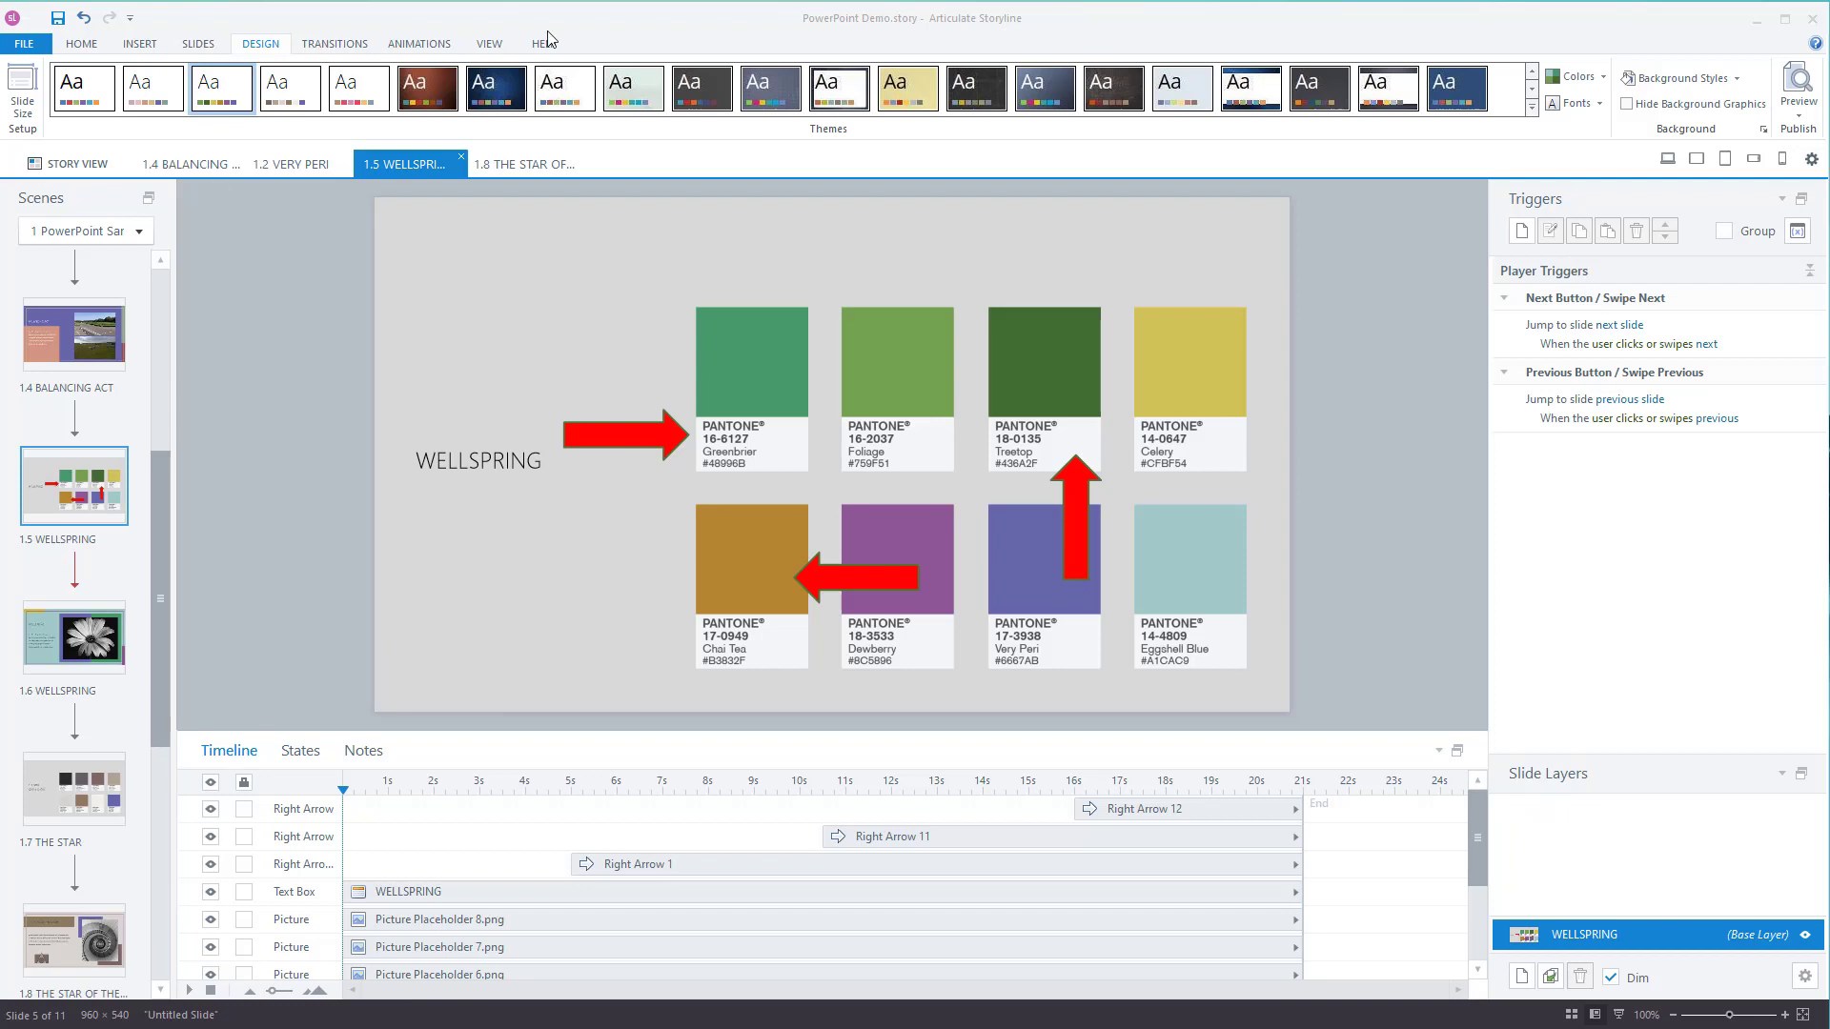
Preview only slide 1.5 WELLSPRING to watch the timed arrows, and exit the preview.
{"action": "left_click", "coordinate": [82, 44]}
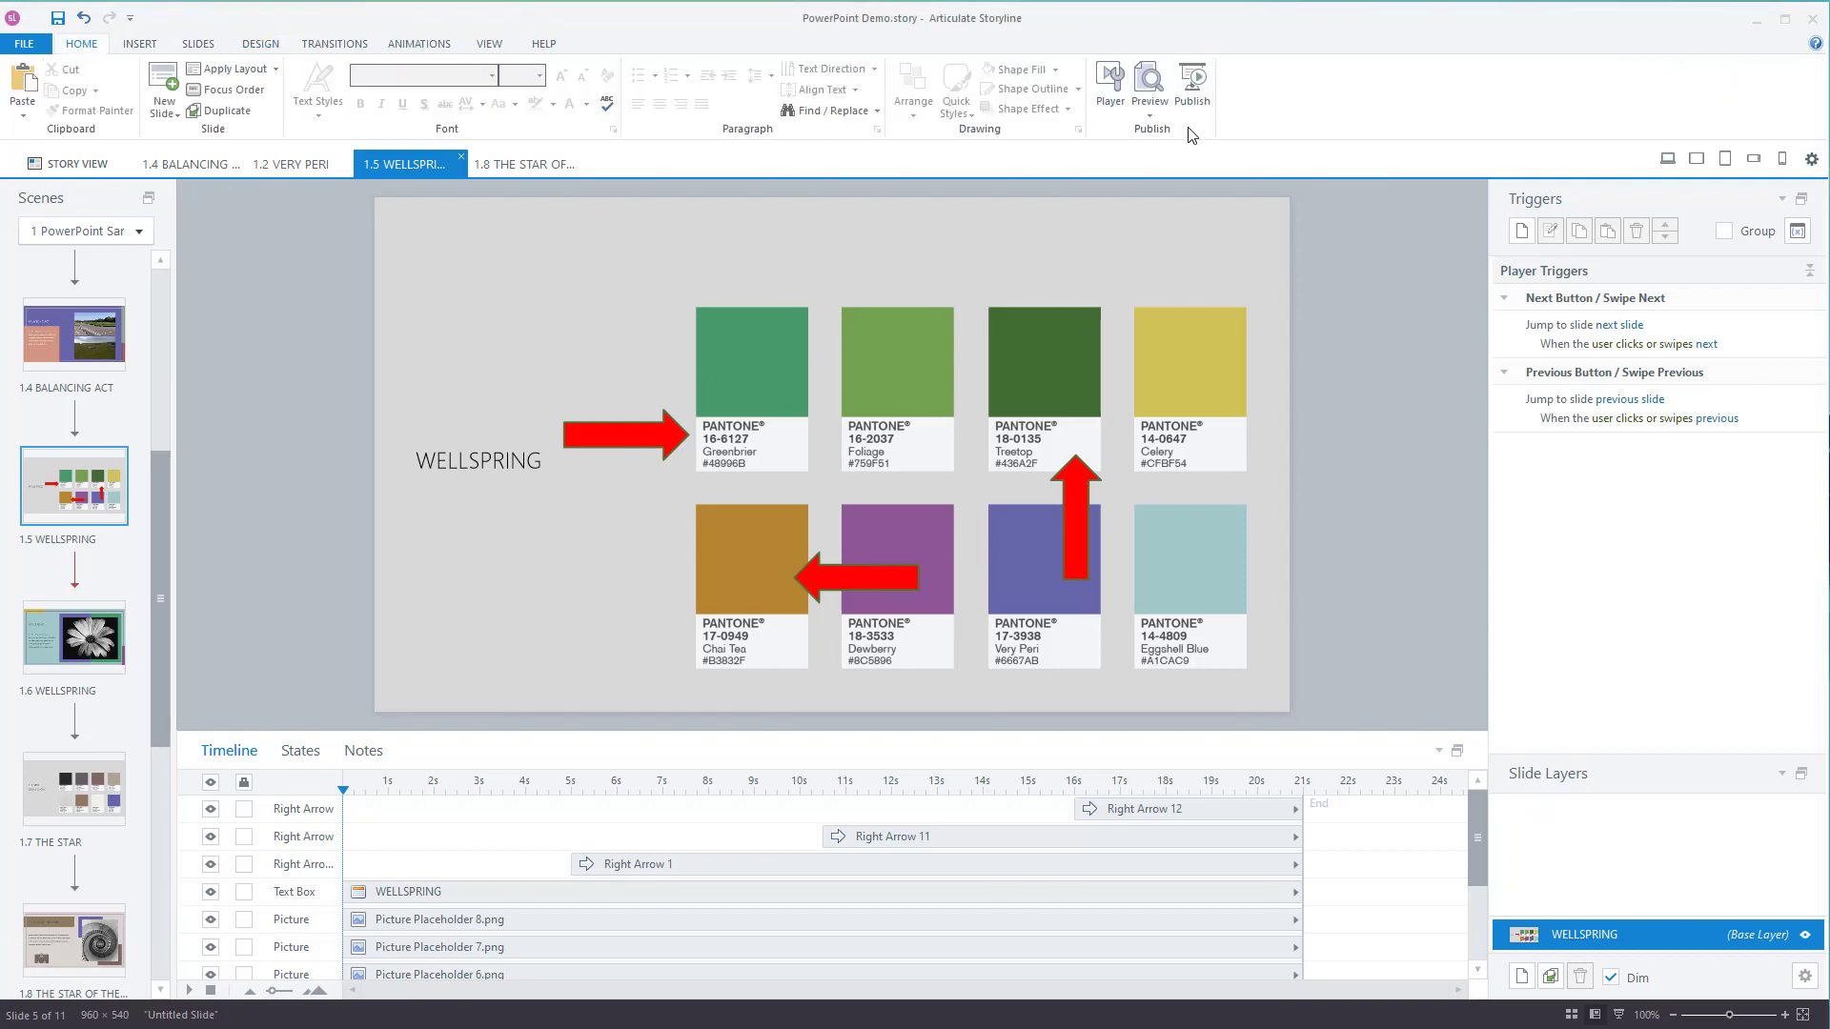
{"action": "left_click", "coordinate": [1153, 117]}
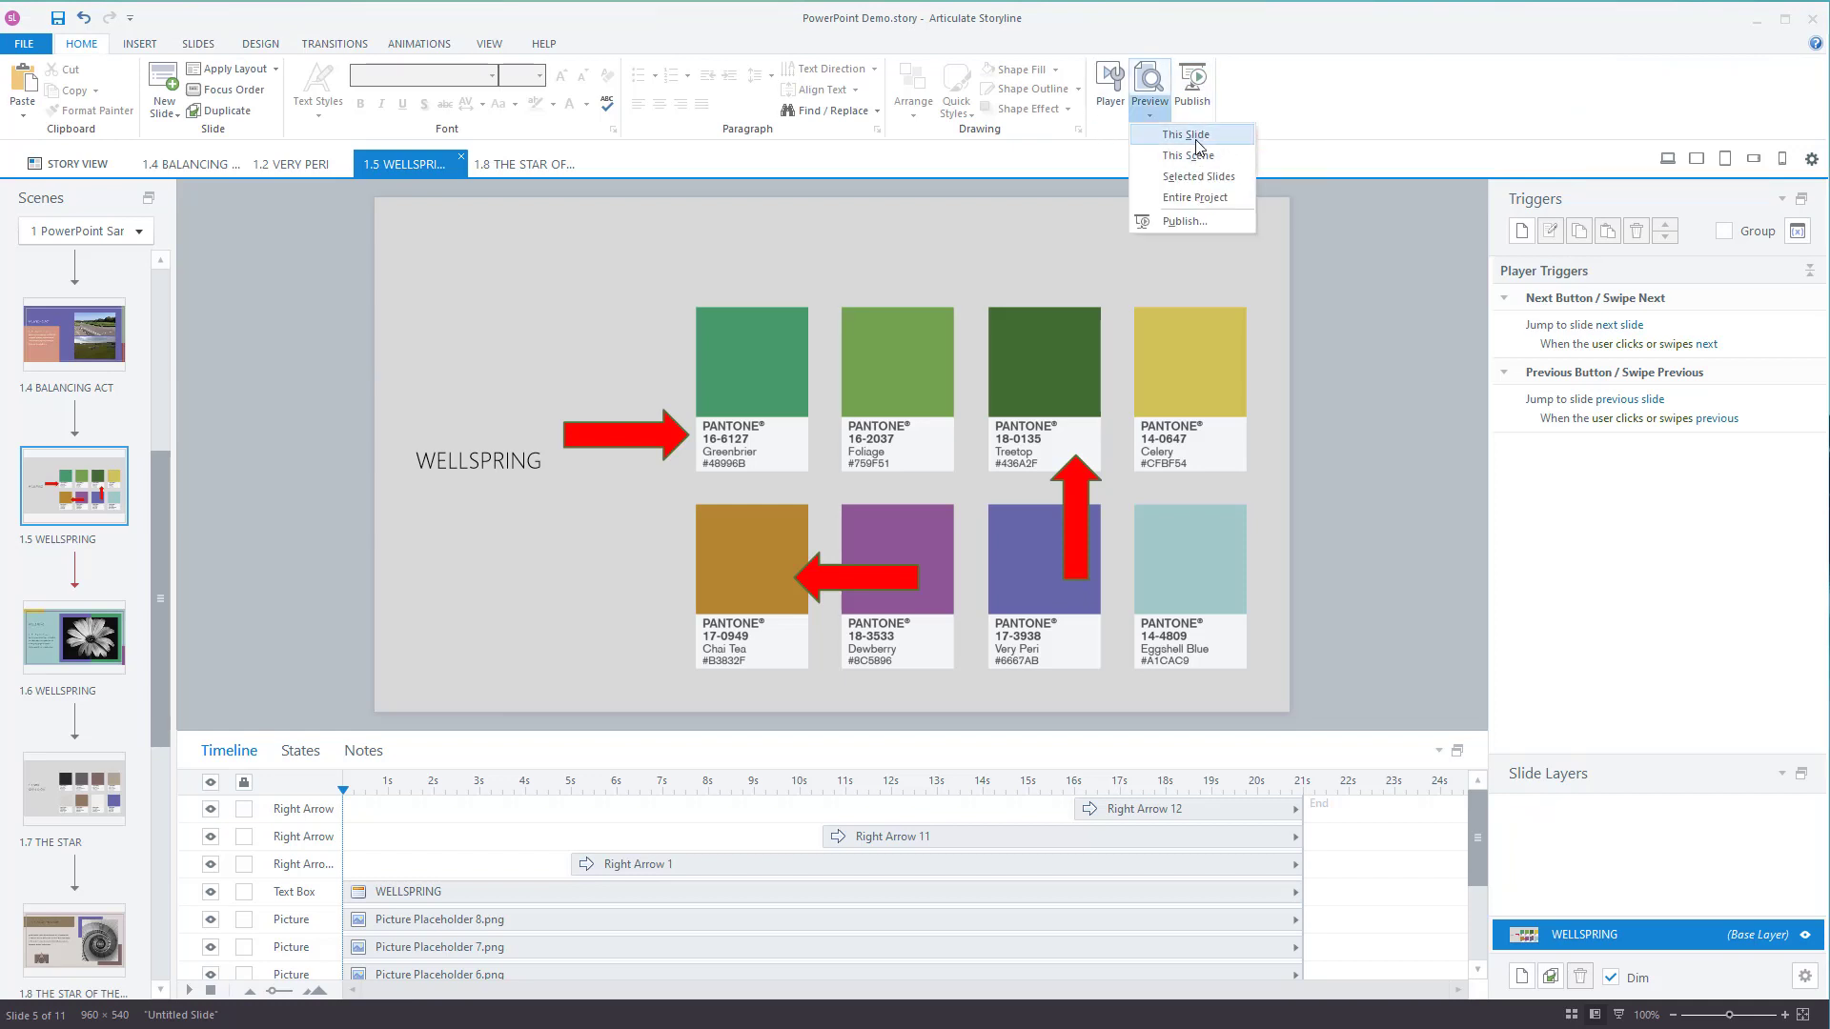
{"action": "left_click", "coordinate": [1190, 134]}
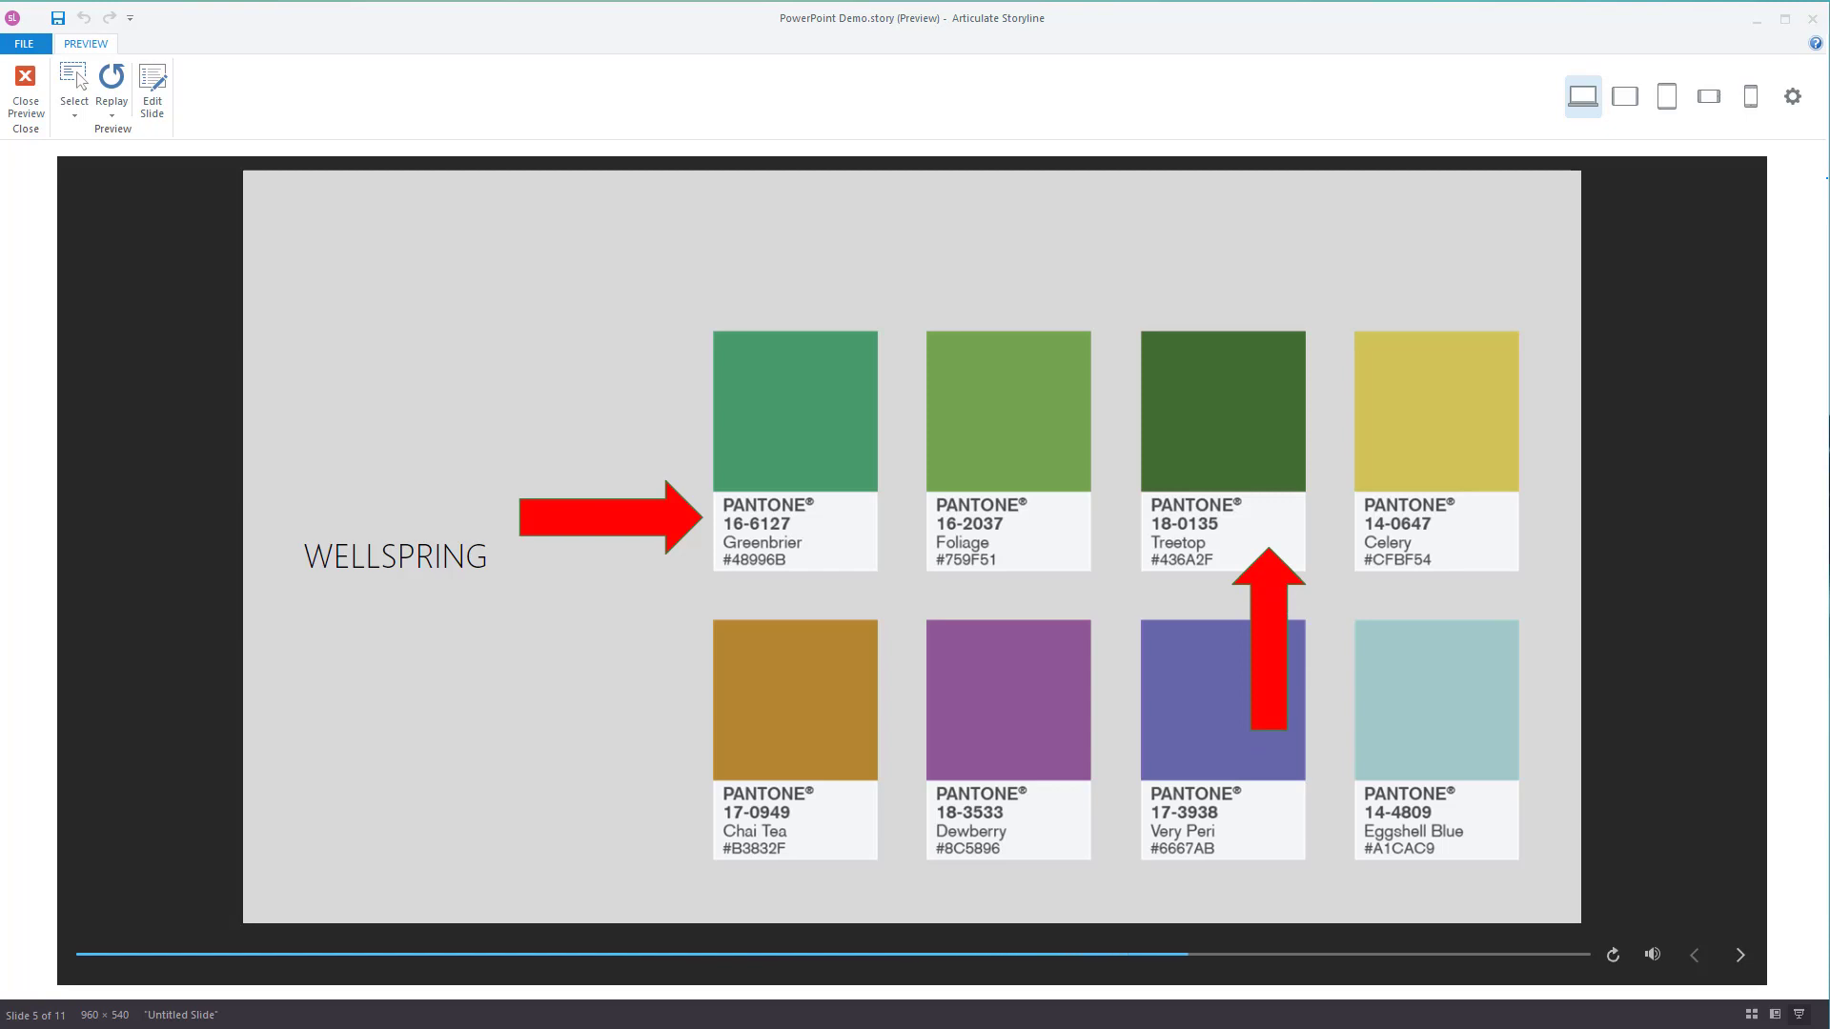
{"action": "left_click", "coordinate": [26, 88]}
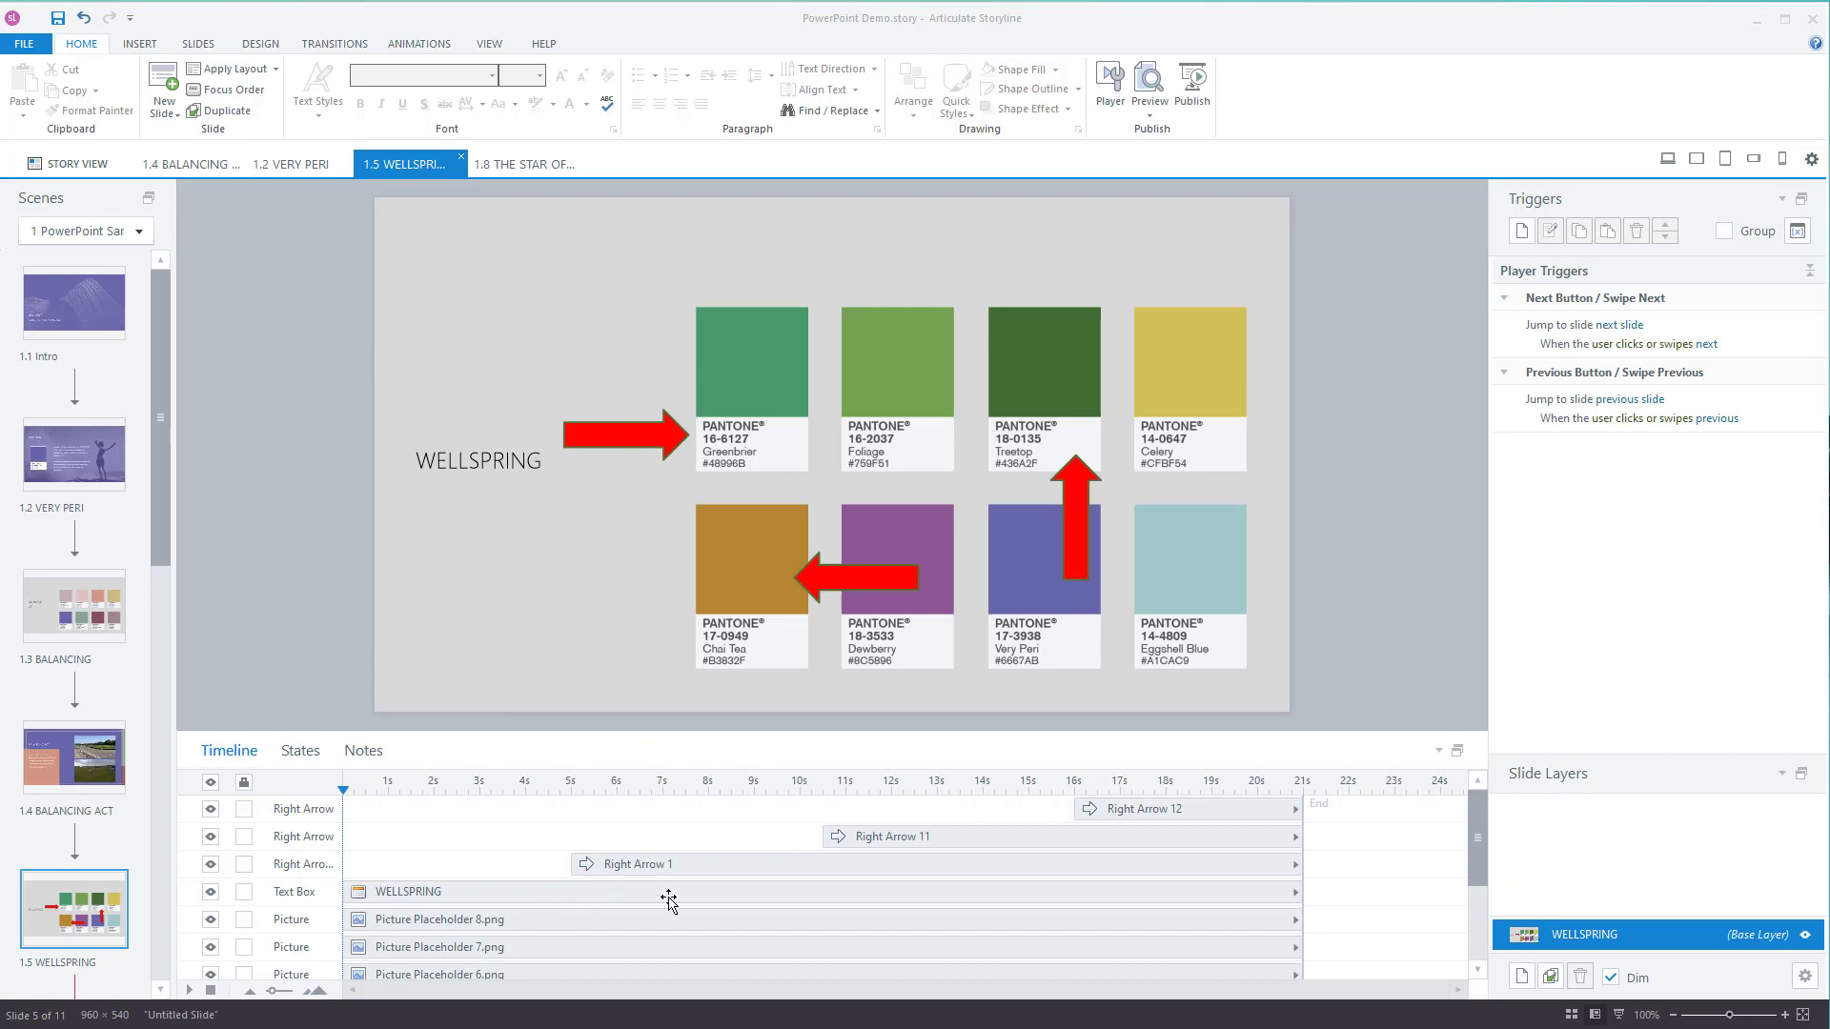
On slide 1.5's timeline, move Right Arrow 11 to start at about 6.25 s and Right Arrow 12 at about 8 s.
{"action": "left_click_drag", "start_coordinate": [934, 836], "coordinate": [741, 856]}
{"action": "left_click_drag", "start_coordinate": [1029, 861], "coordinate": [1001, 835]}
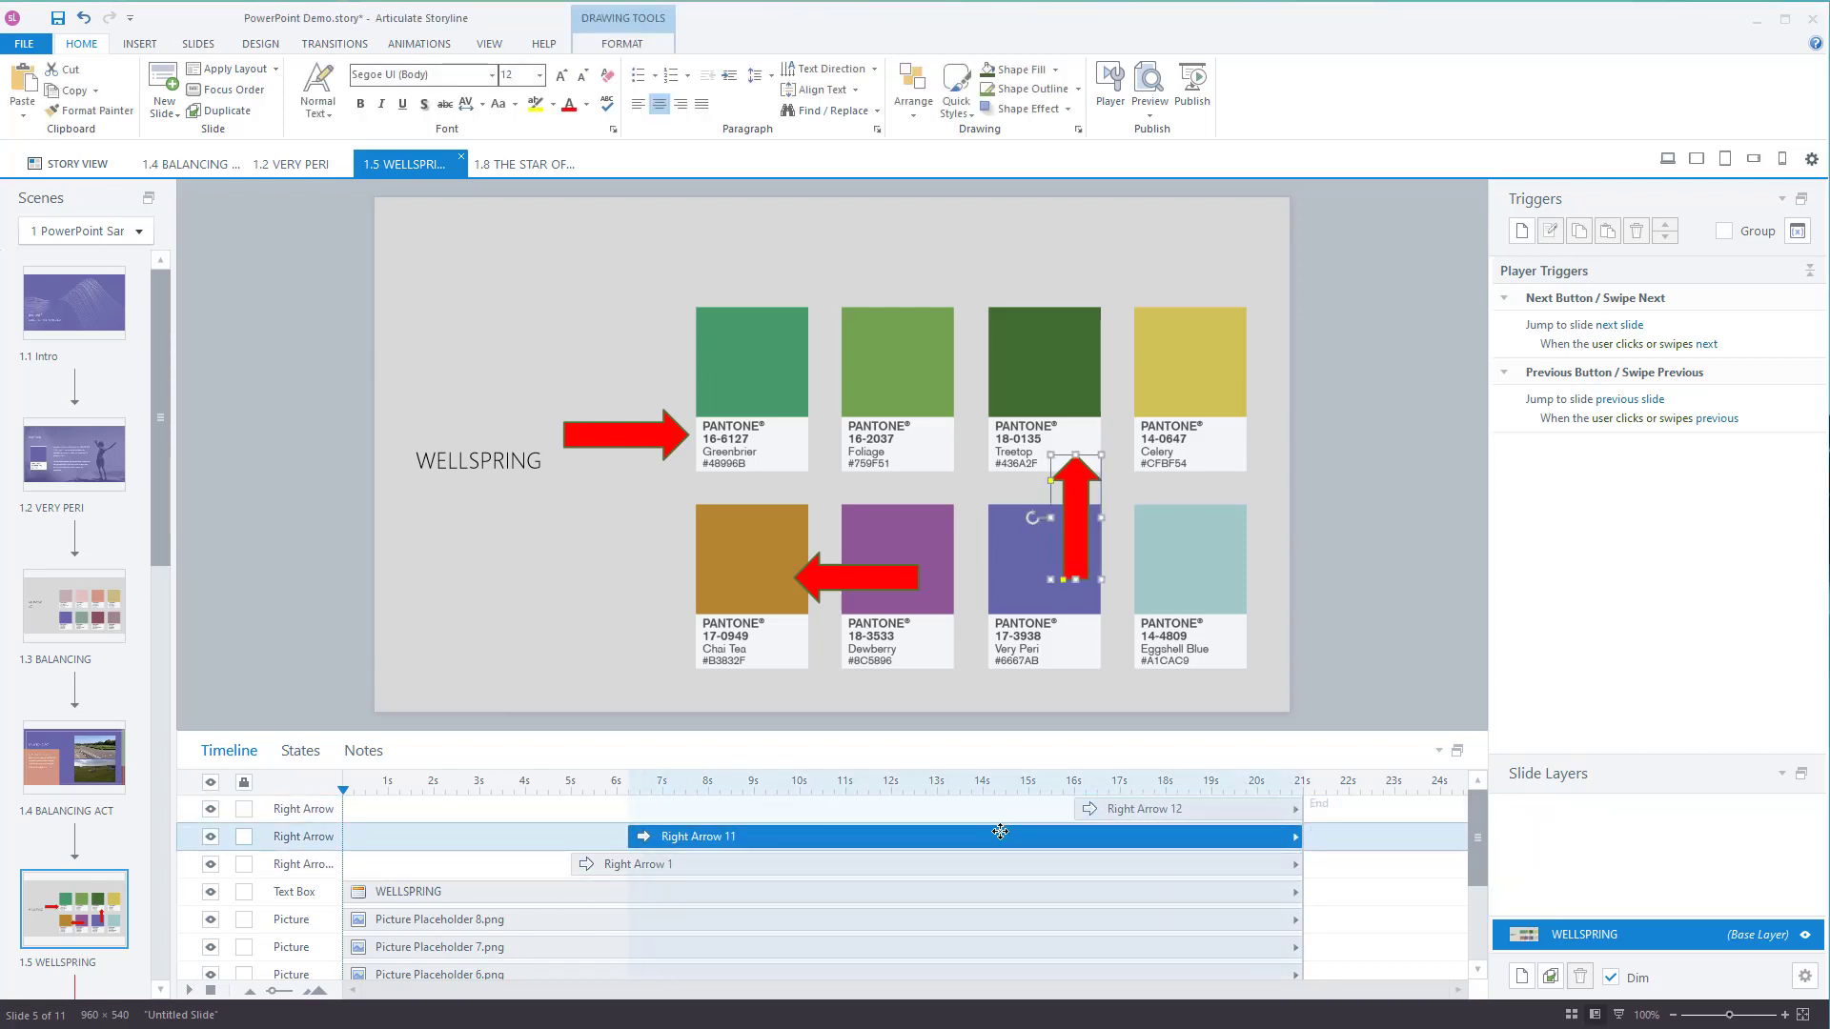
{"action": "left_click_drag", "start_coordinate": [1148, 811], "coordinate": [782, 809]}
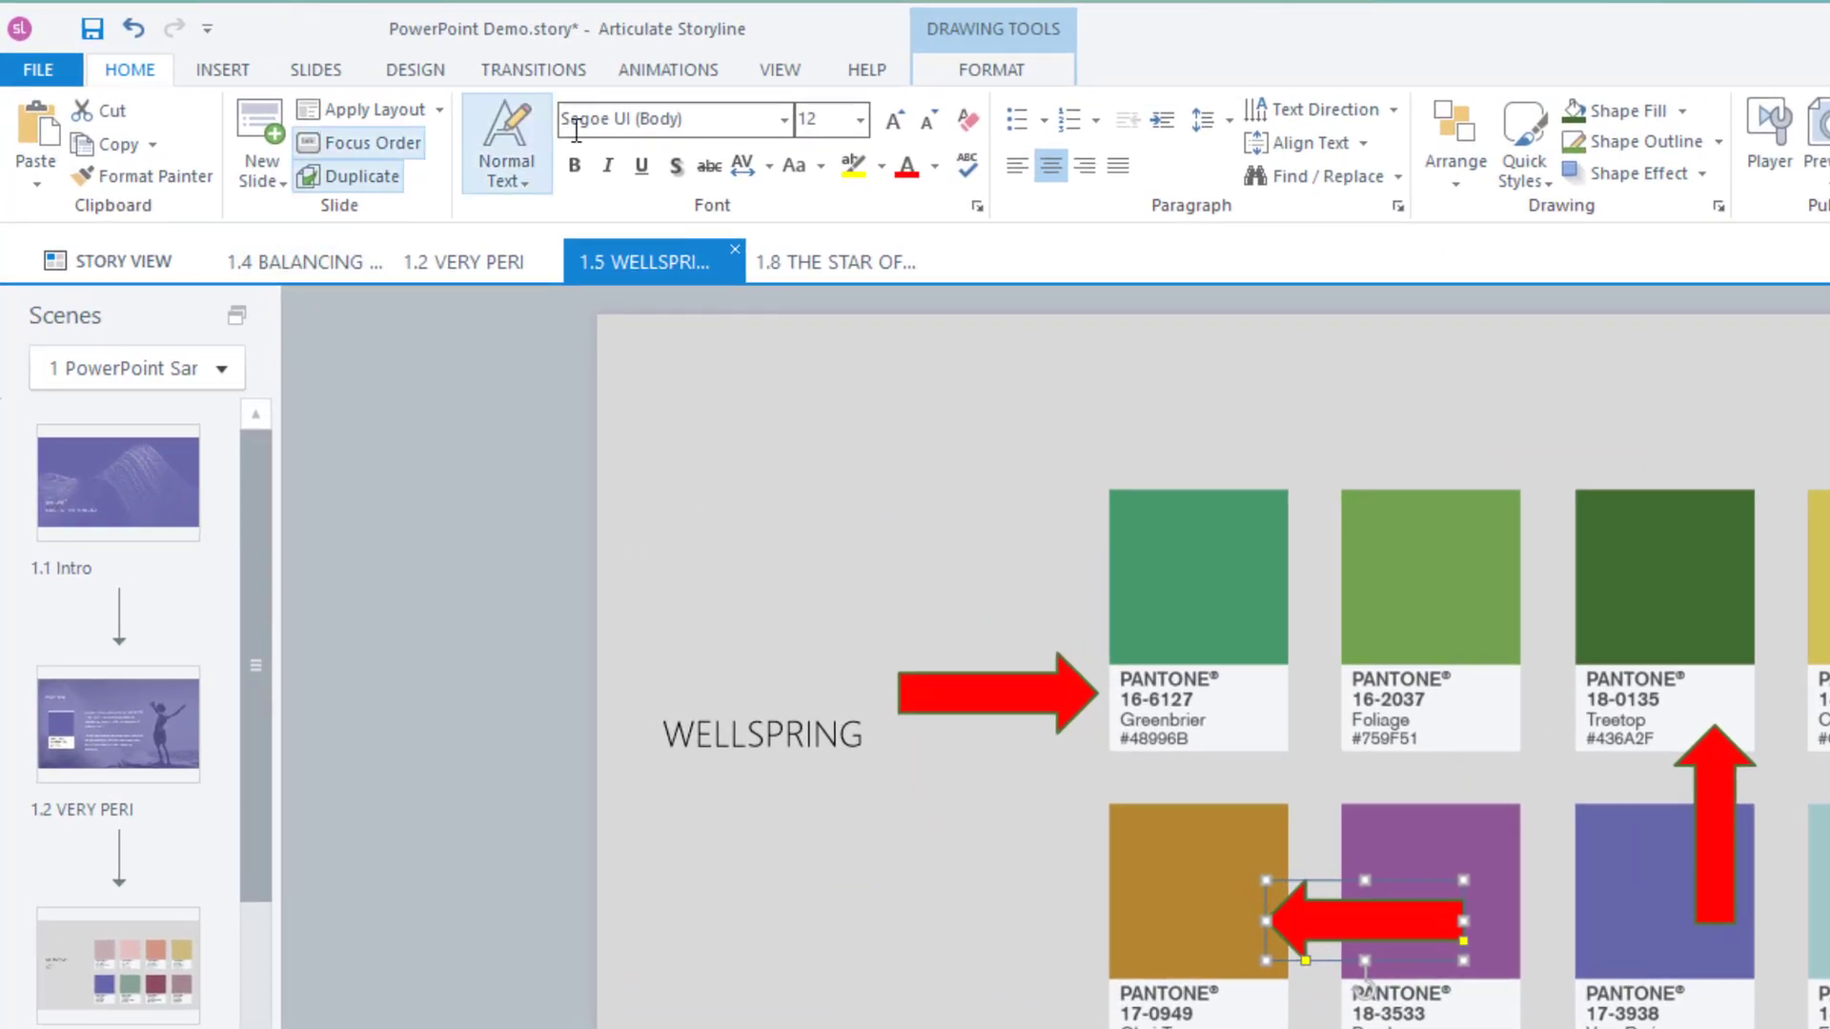
Review the entrance animations and Fly In direction options for Right Arrow 12 without changing them.
{"action": "left_click", "coordinate": [689, 76]}
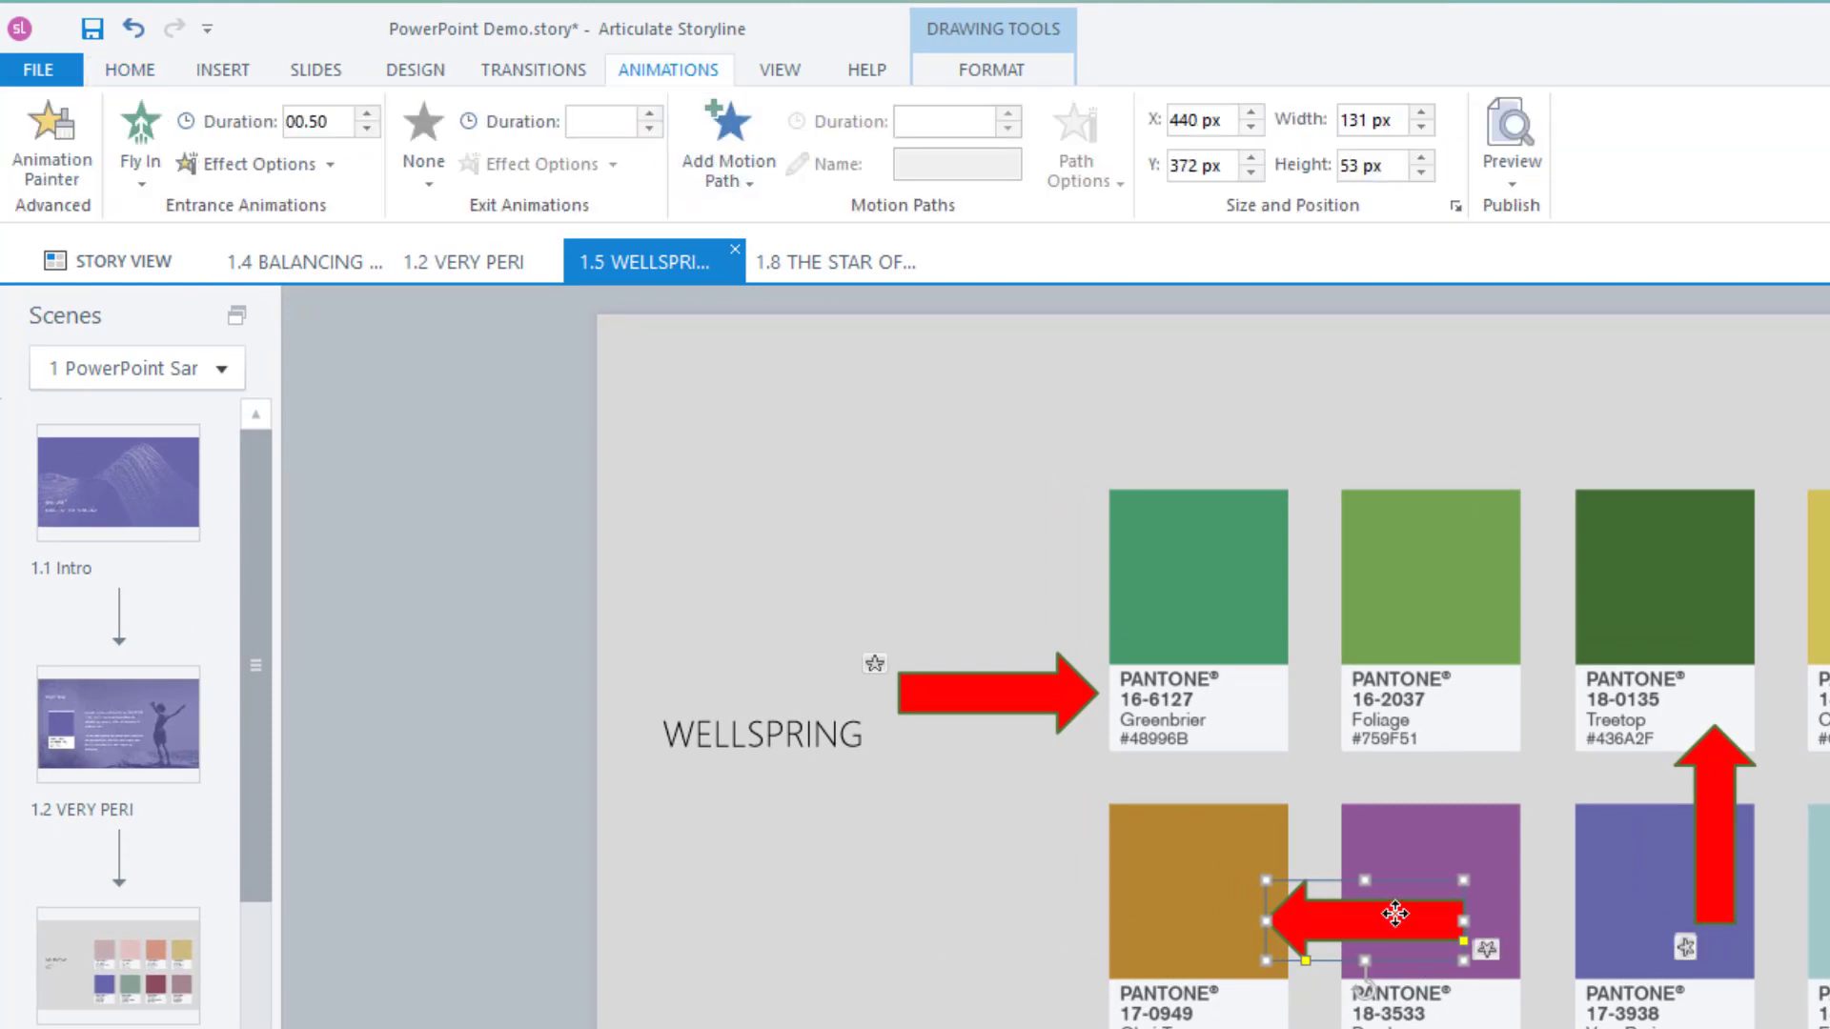
{"action": "left_click", "coordinate": [140, 183]}
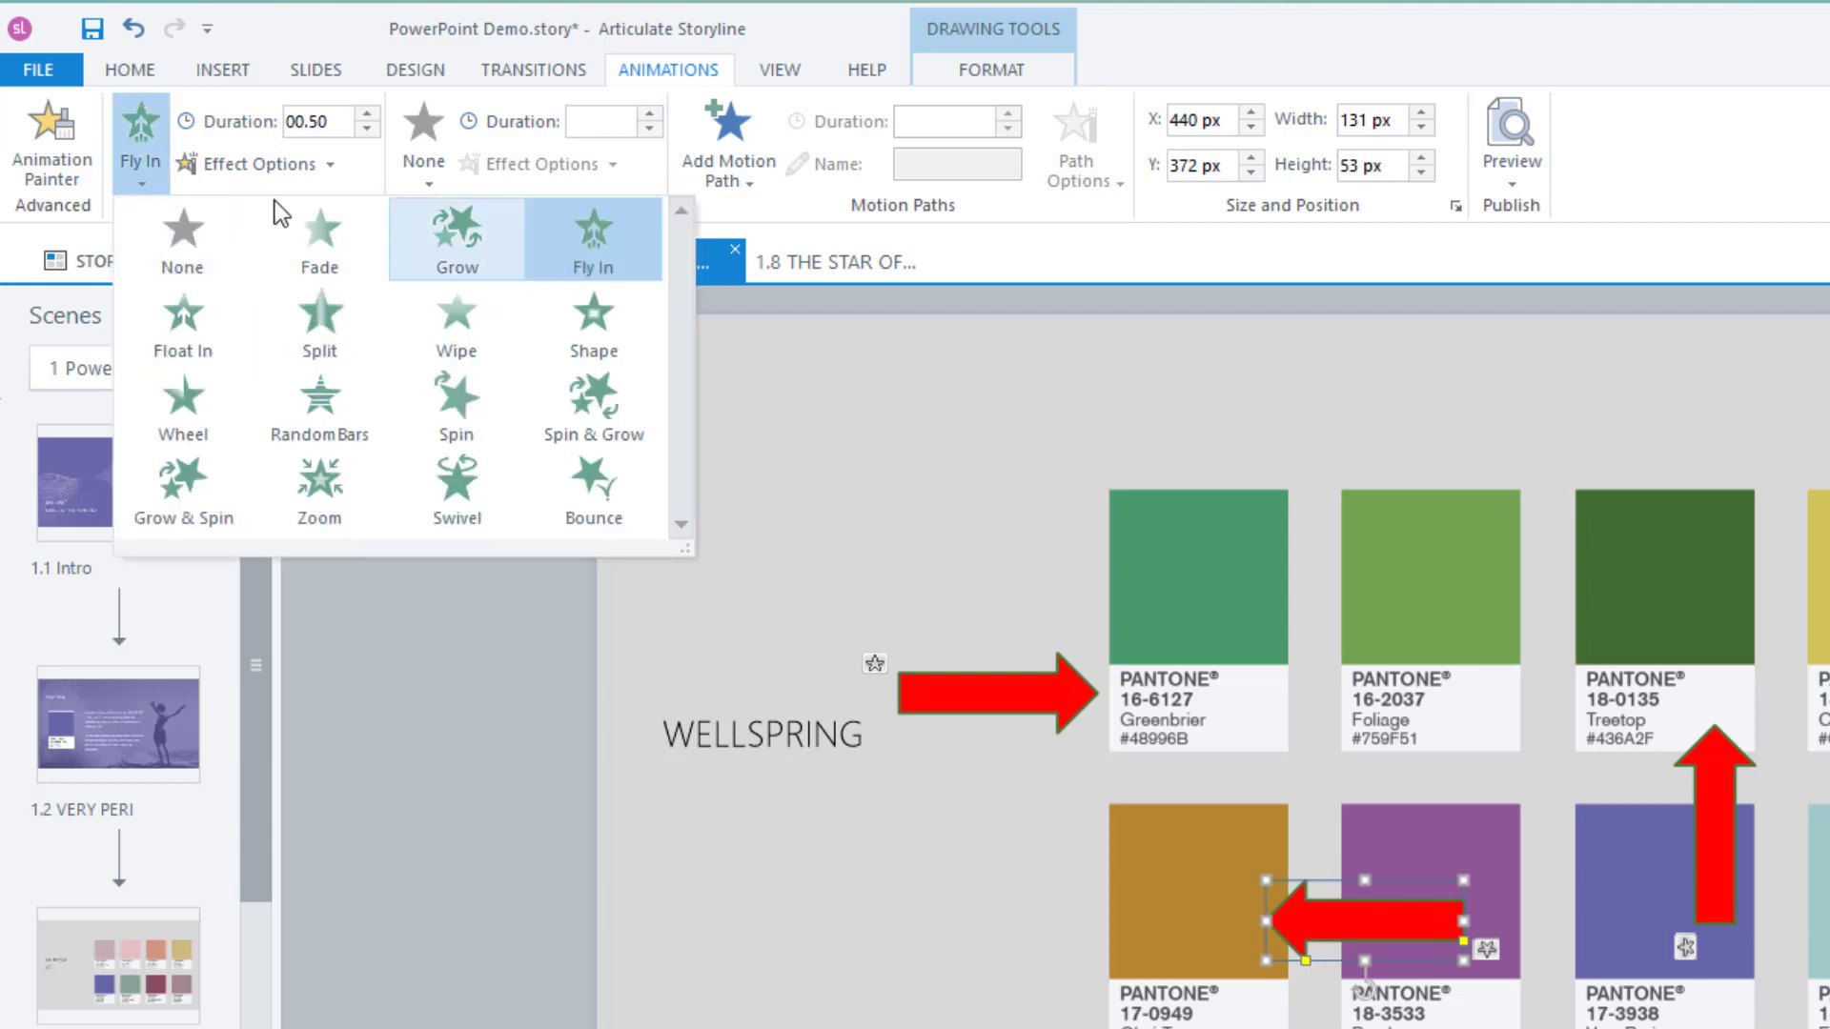
{"action": "left_click", "coordinate": [139, 162]}
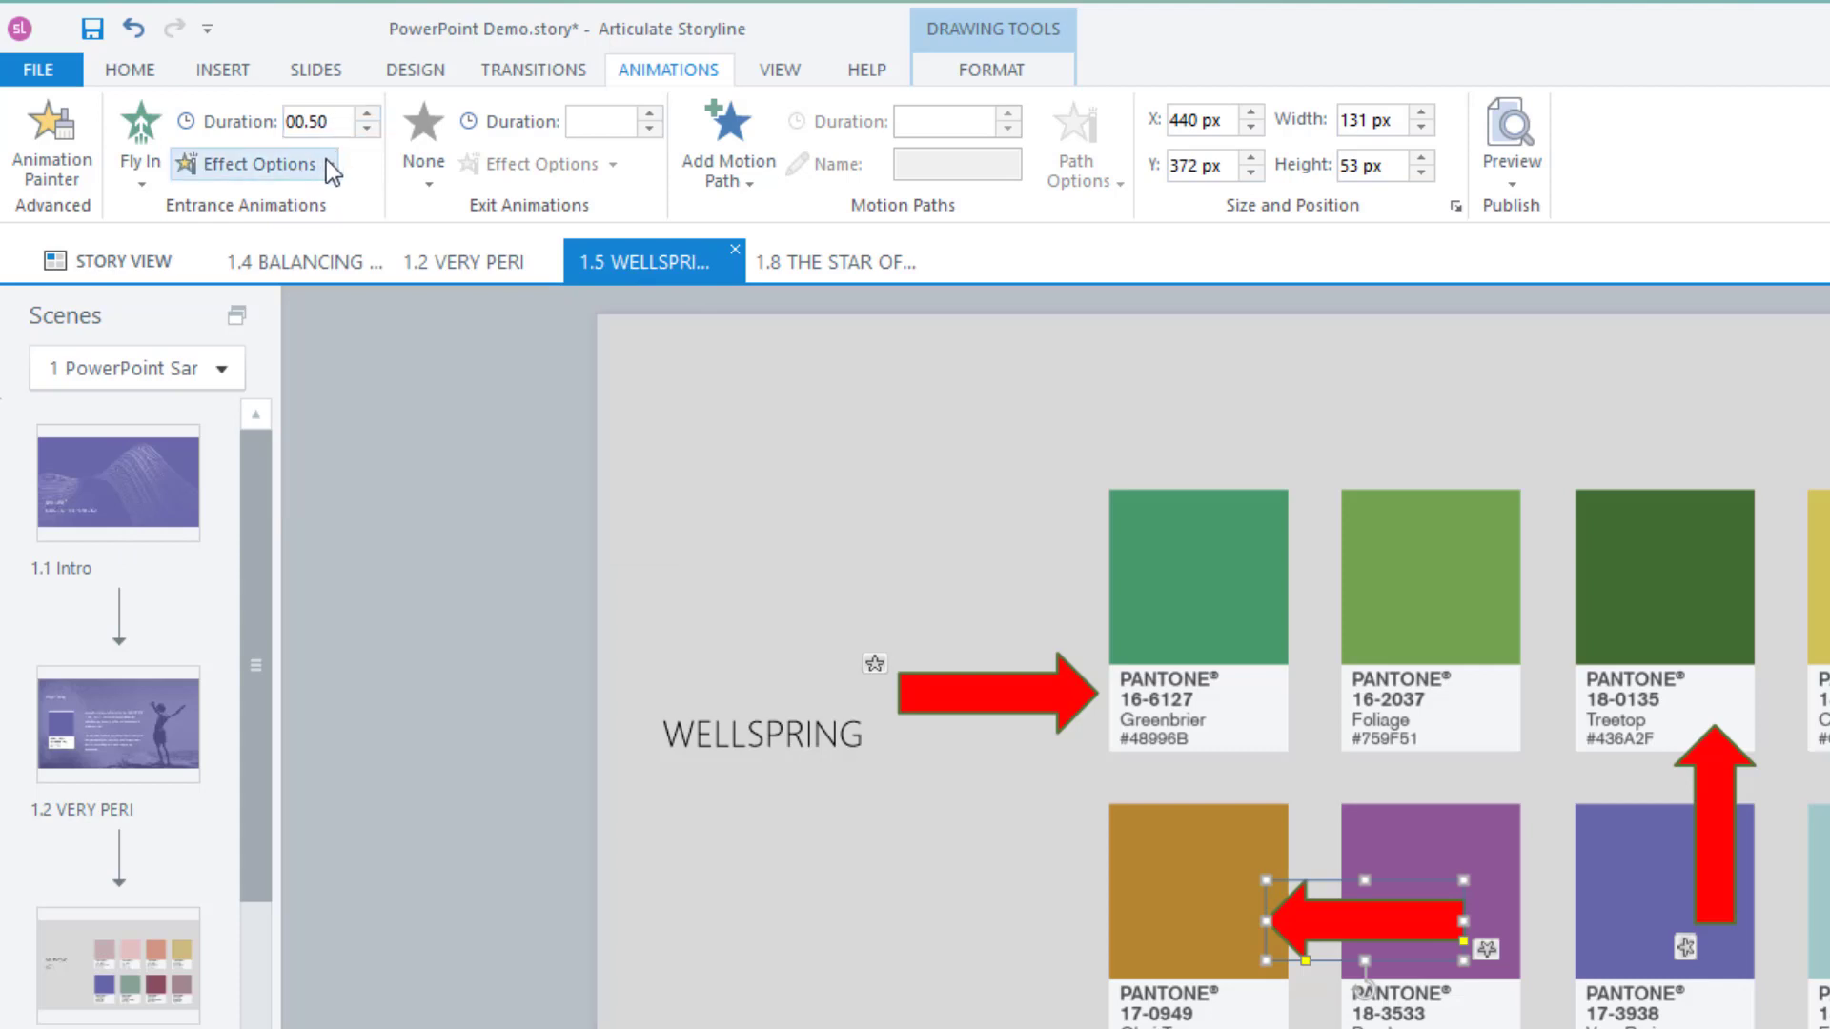
{"action": "left_click", "coordinate": [334, 163]}
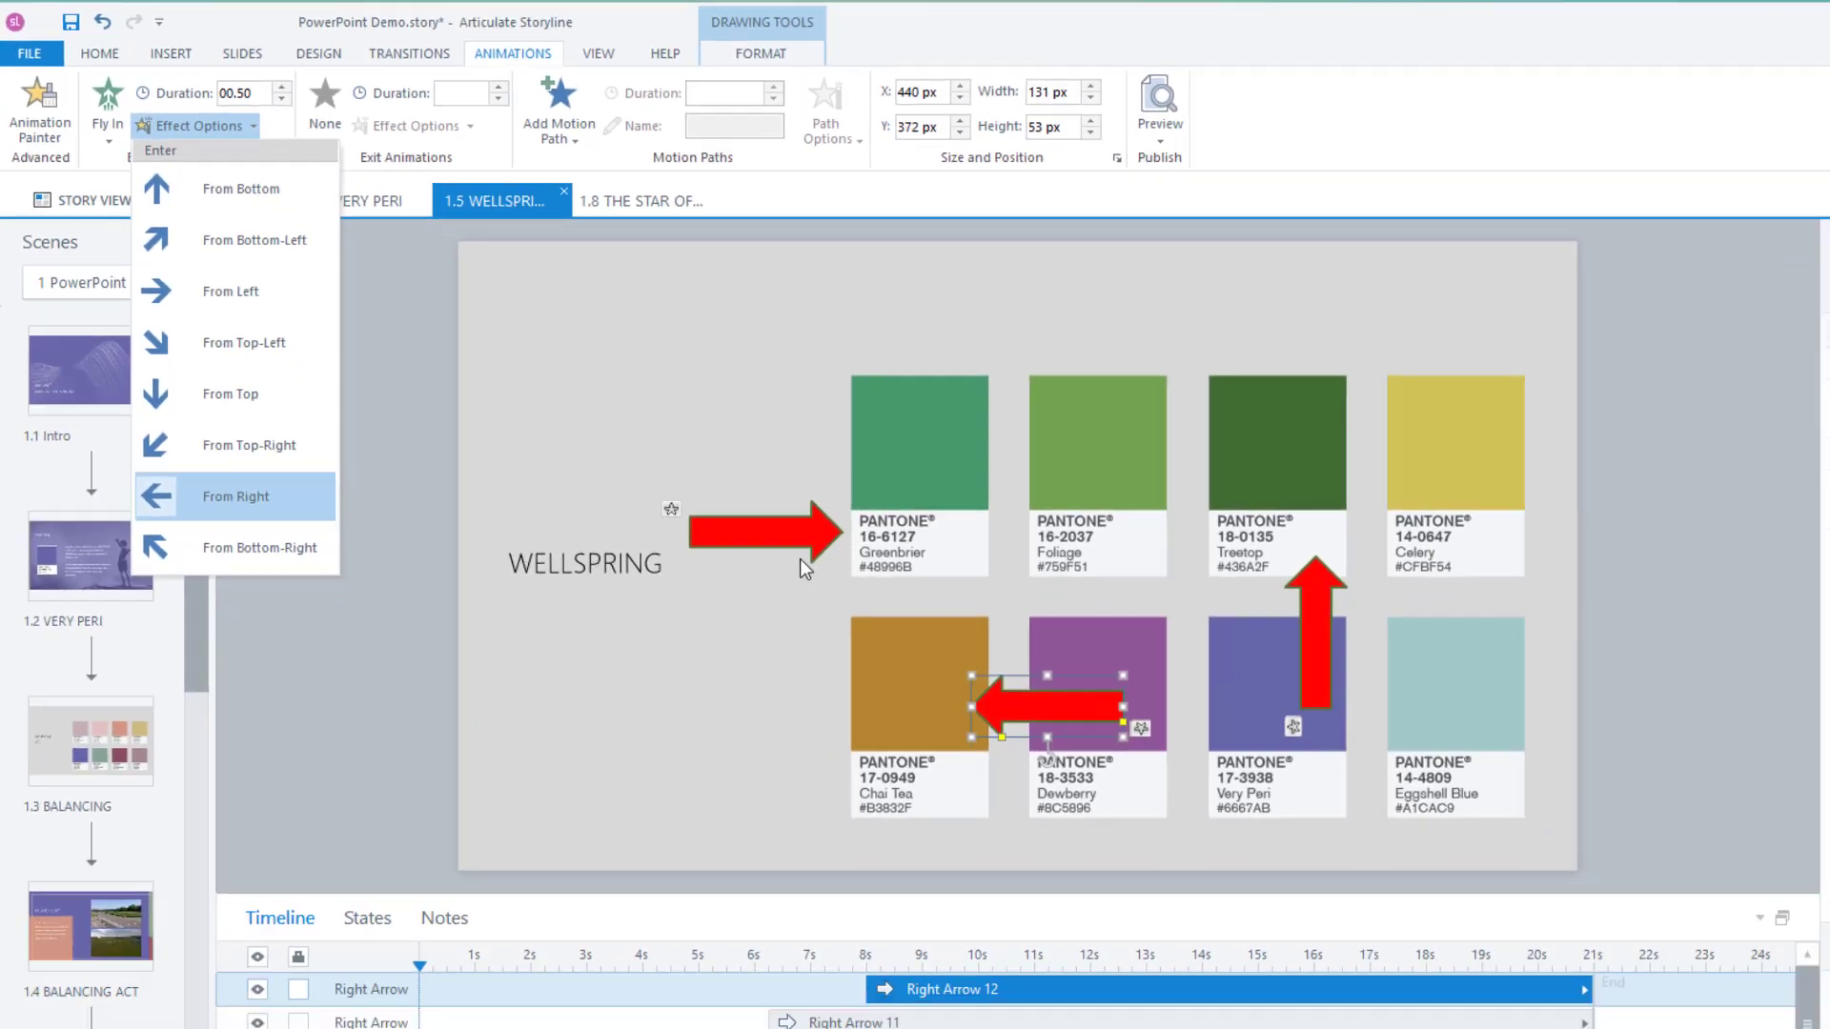
{"action": "left_click", "coordinate": [380, 632]}
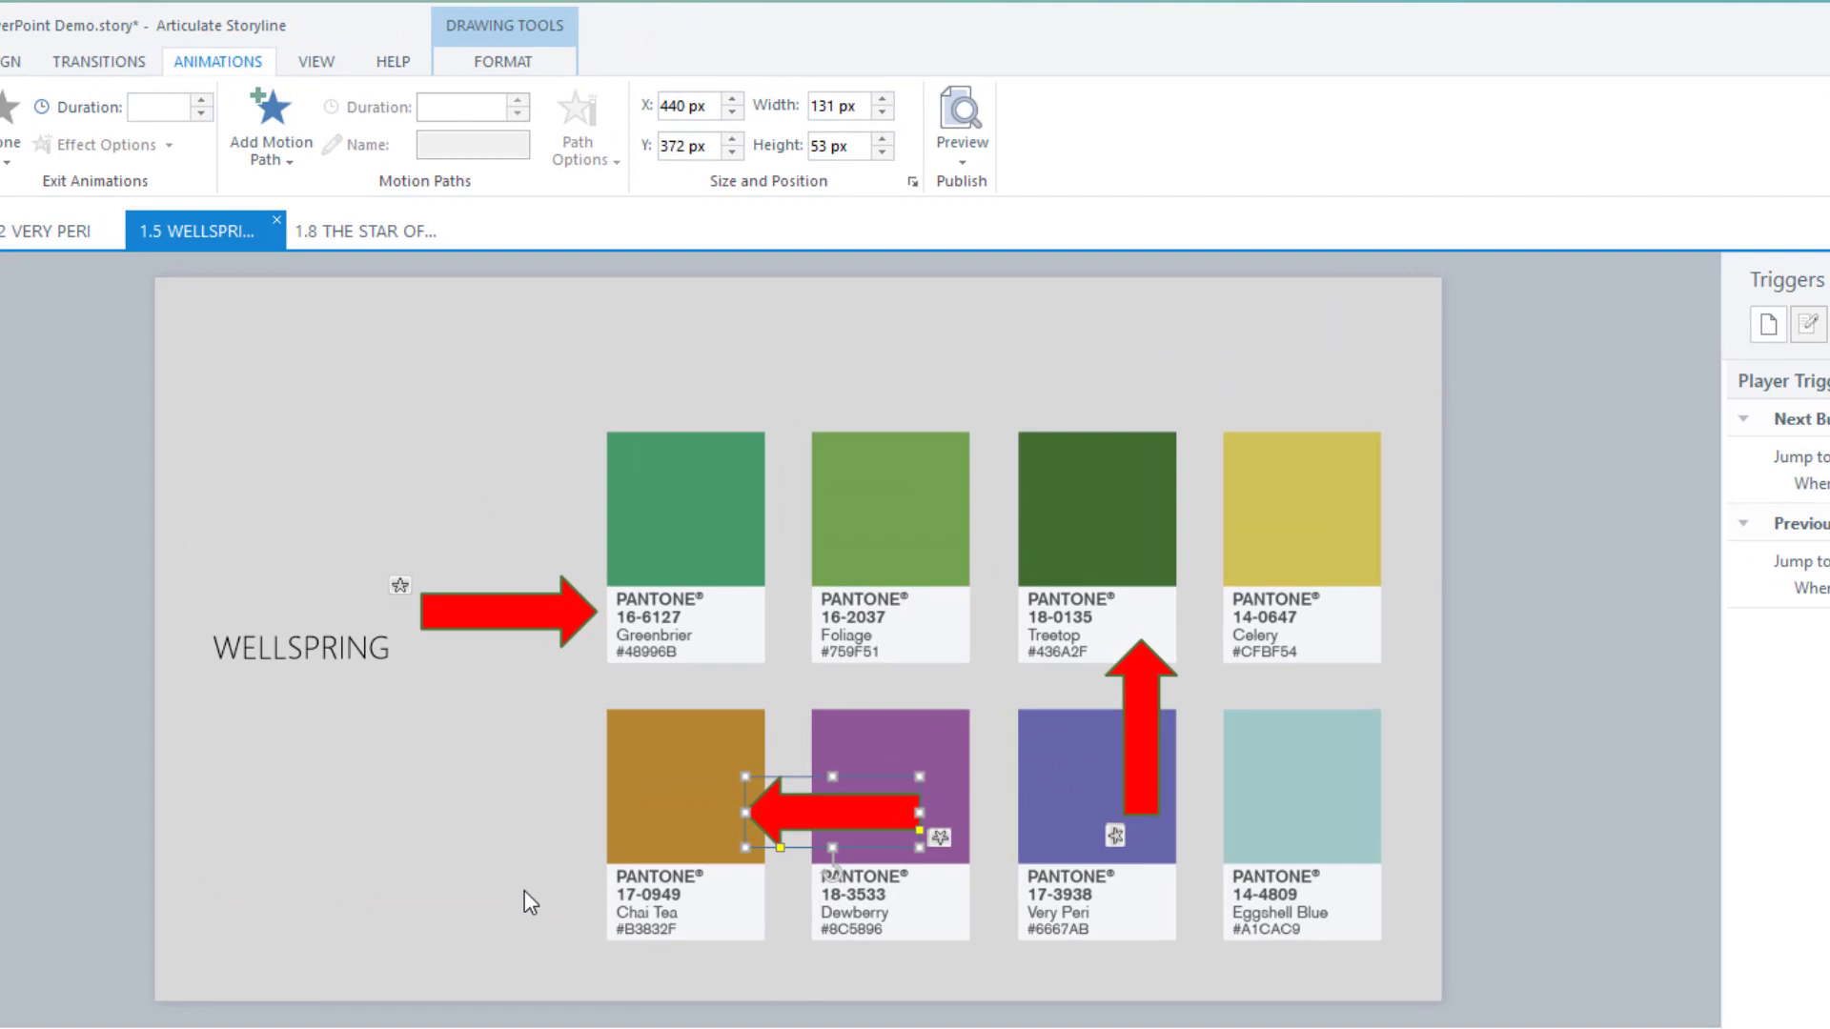
Remove the Fly In entrance animation from all three red arrows on slide 1.5 WELLSPRING.
{"action": "left_click", "coordinate": [458, 620]}
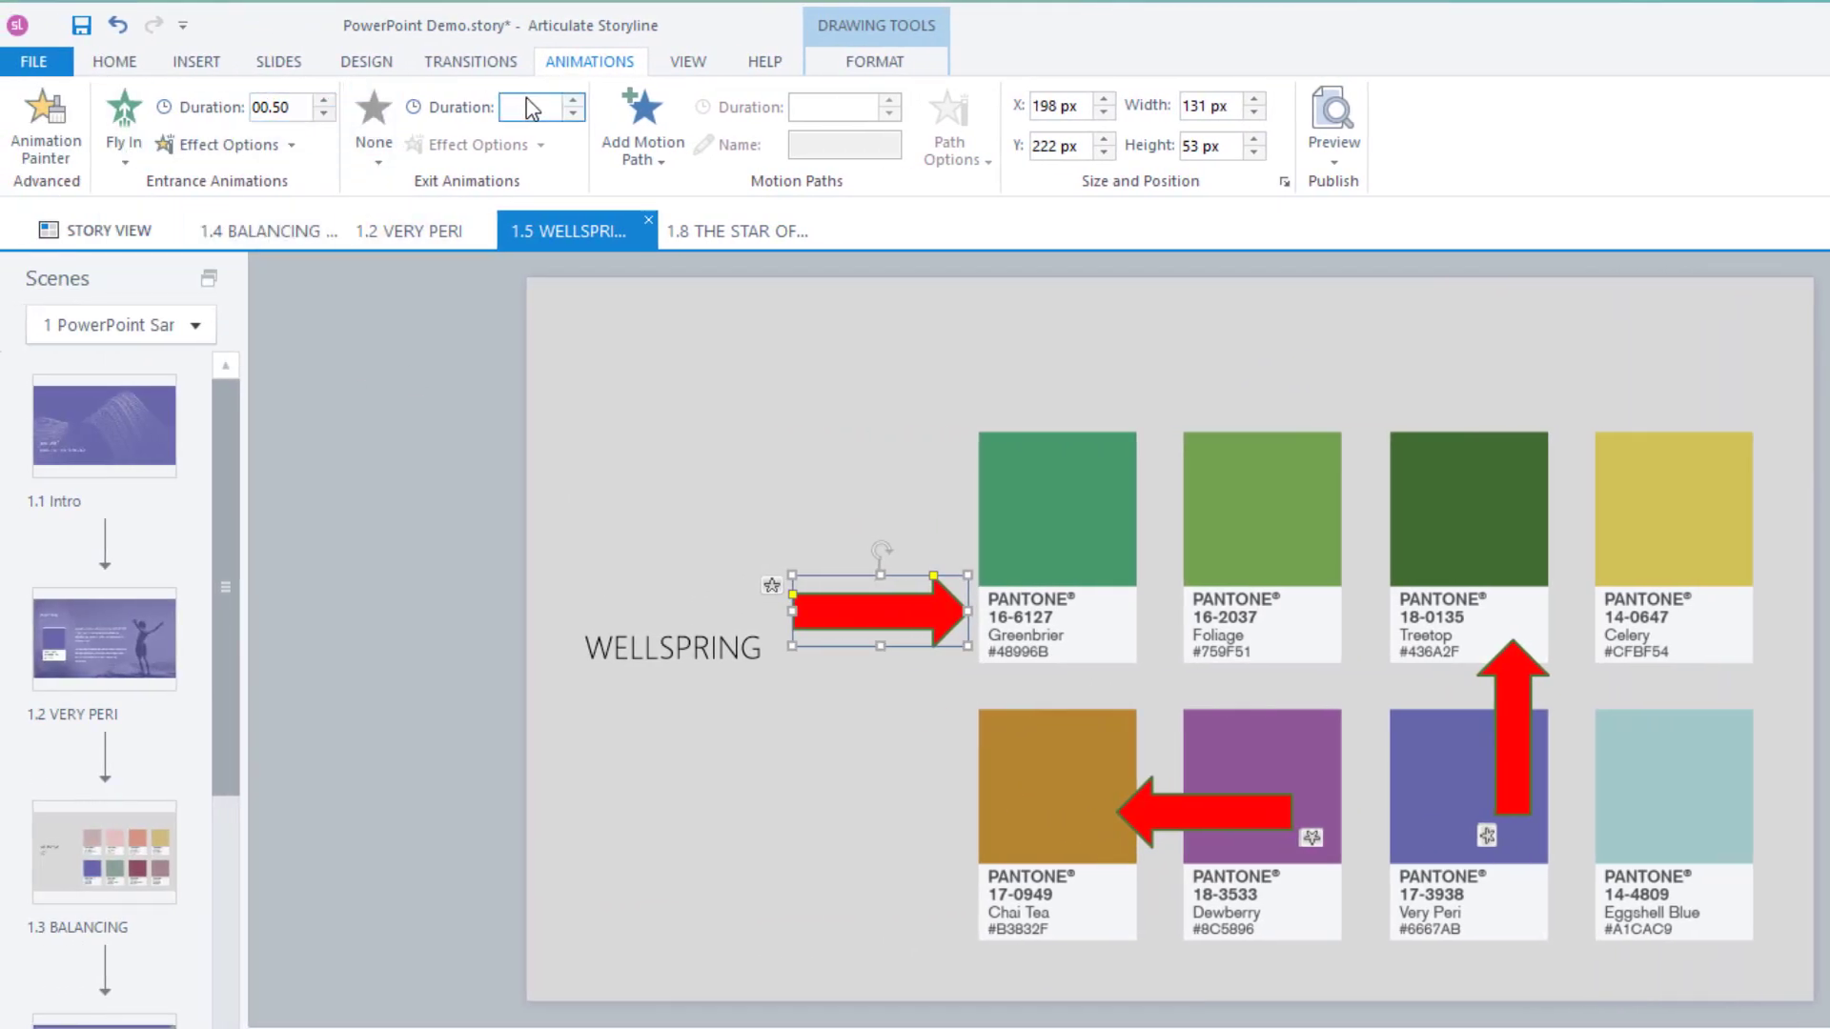
{"action": "left_click", "coordinate": [127, 162]}
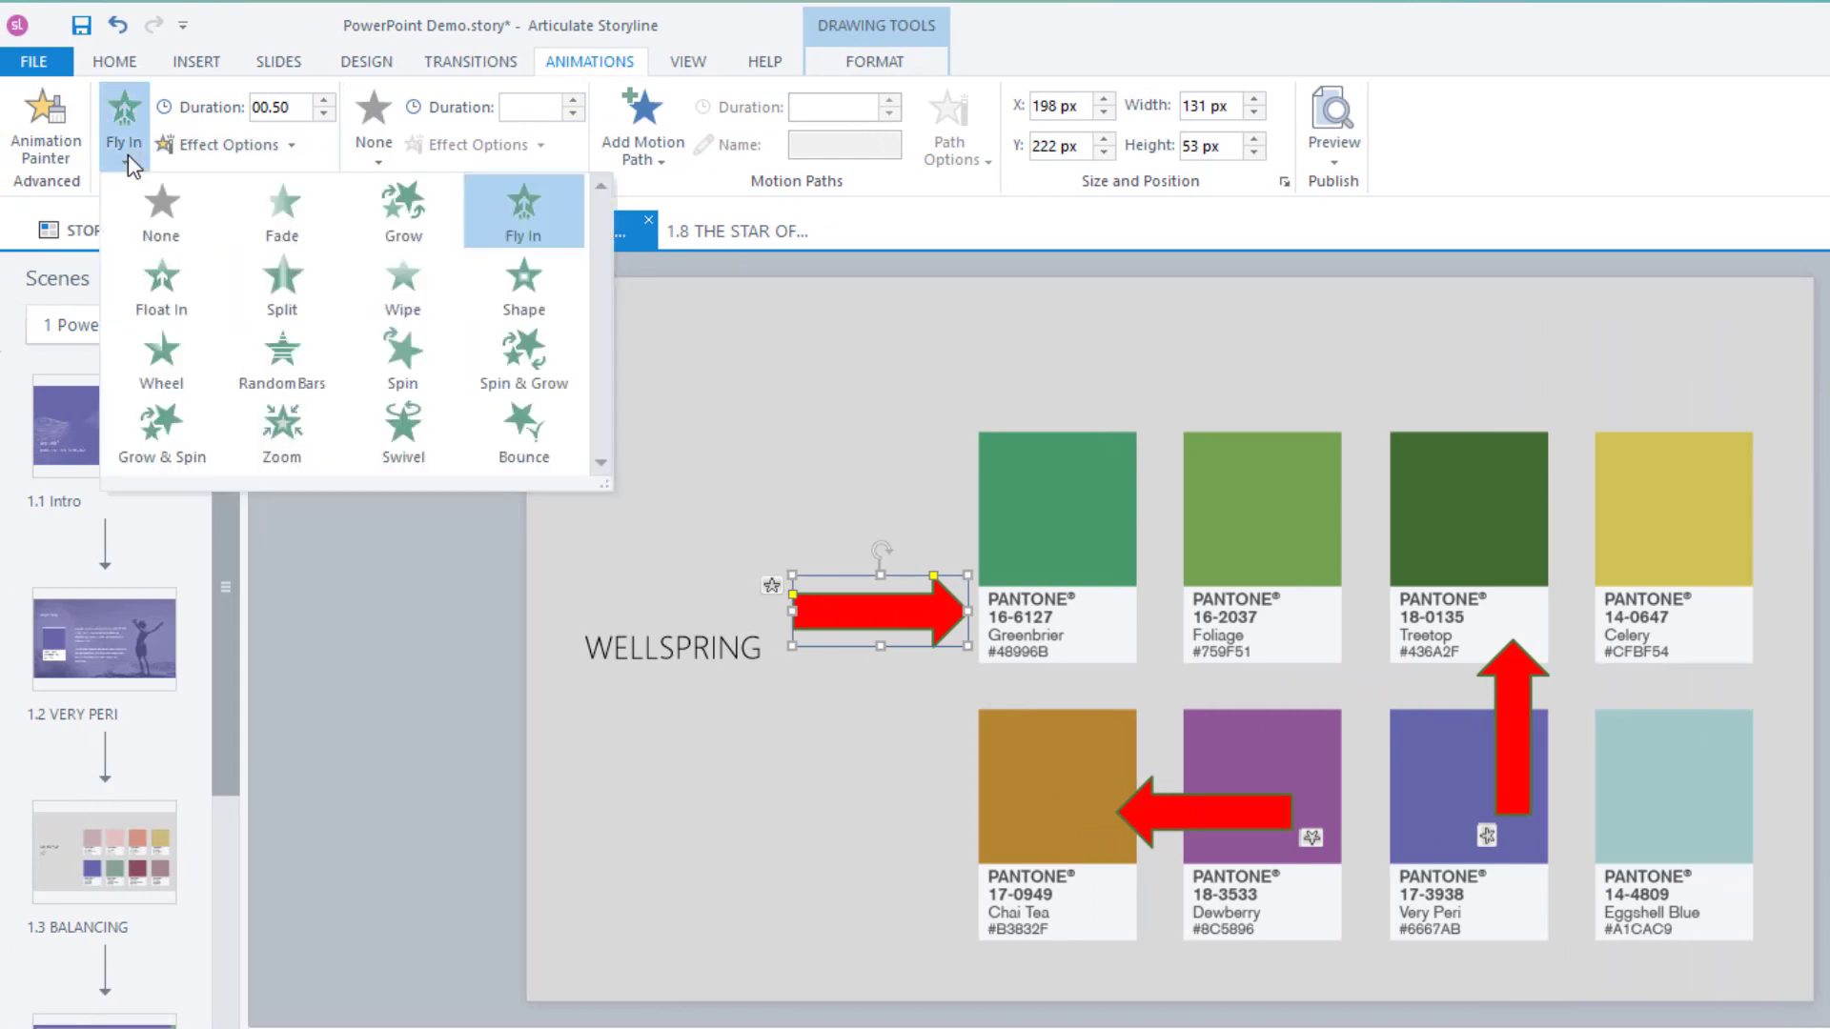
{"action": "left_click", "coordinate": [176, 217]}
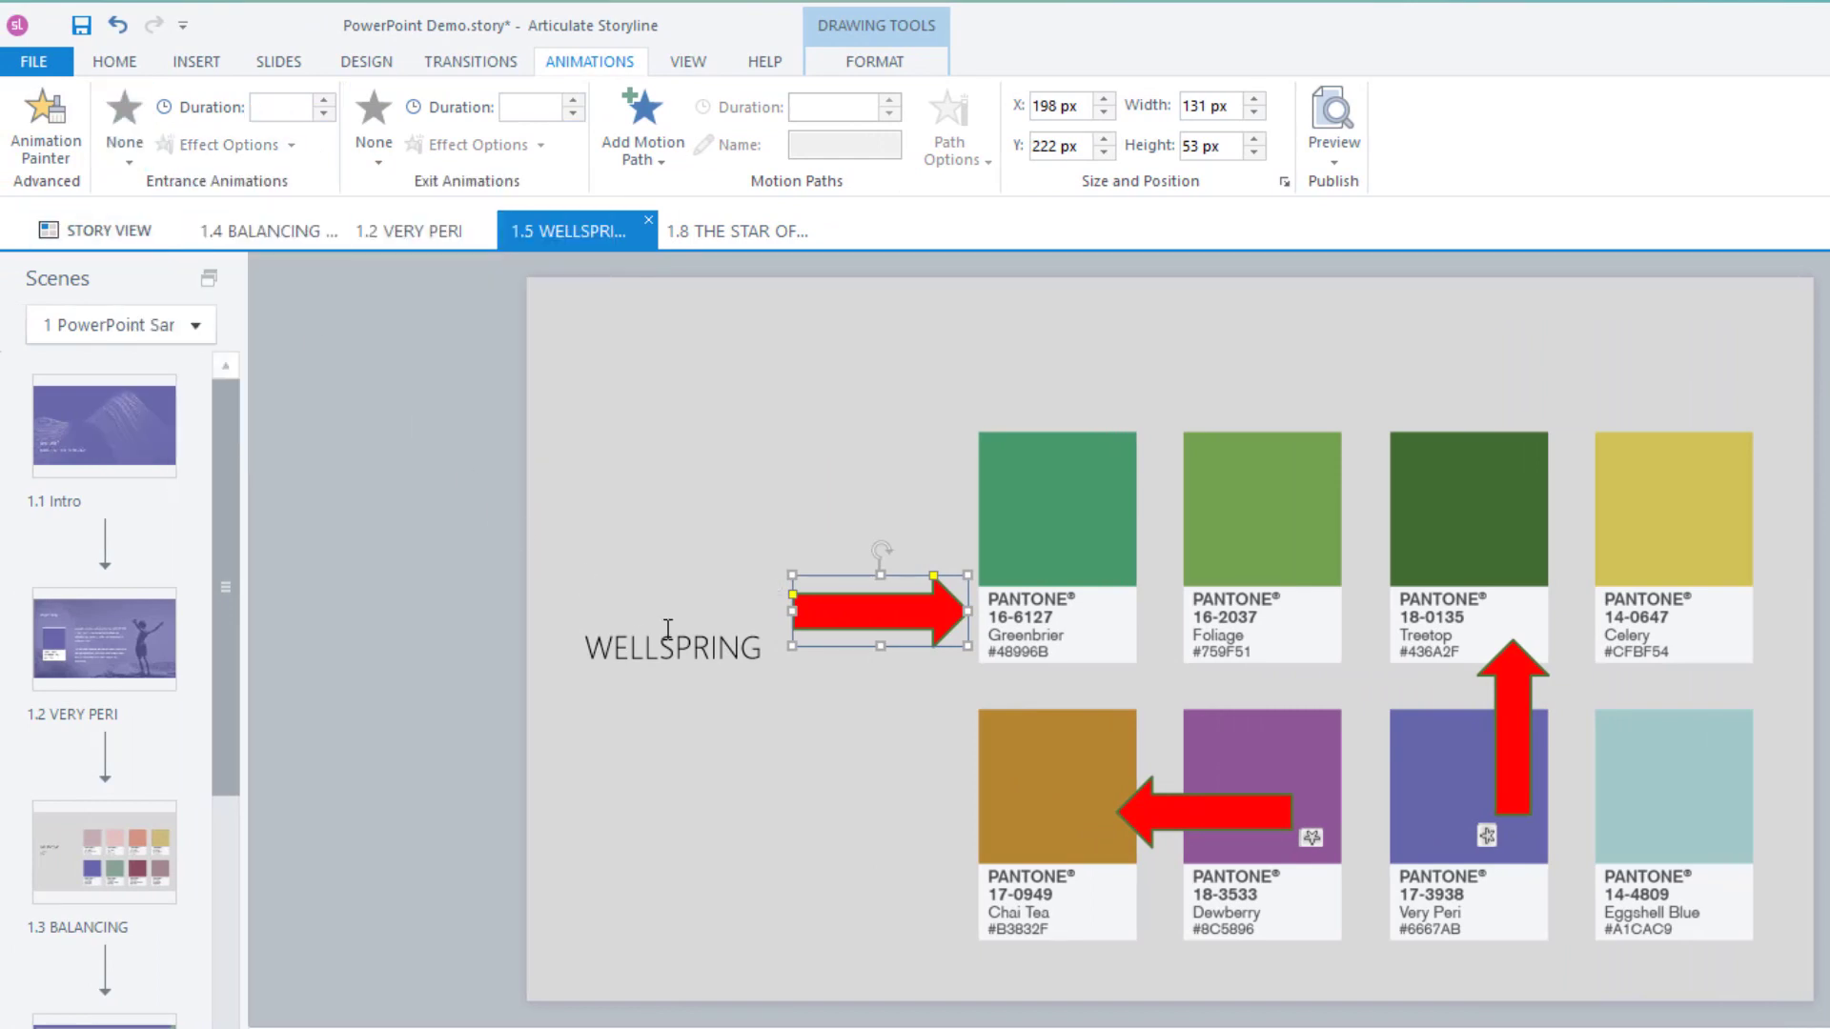
{"action": "left_click", "coordinate": [1151, 812]}
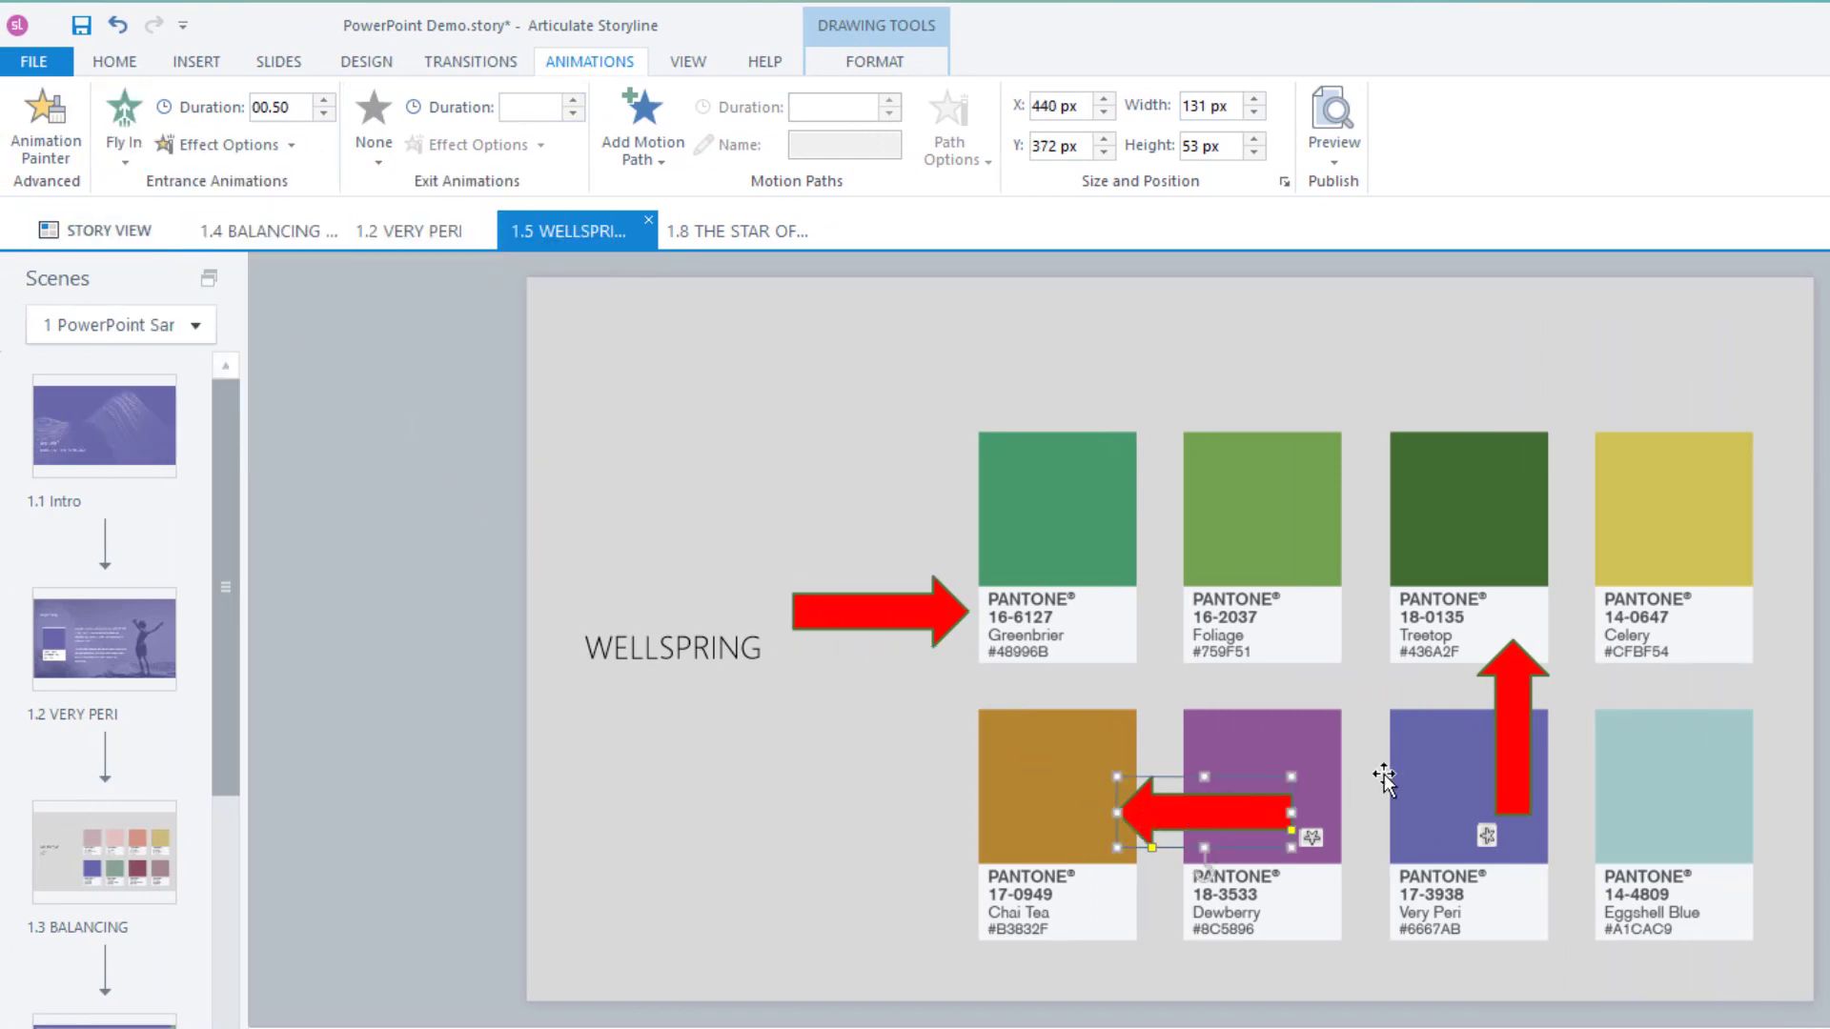
{"action": "left_click", "coordinate": [1511, 734], "text": "shift"}
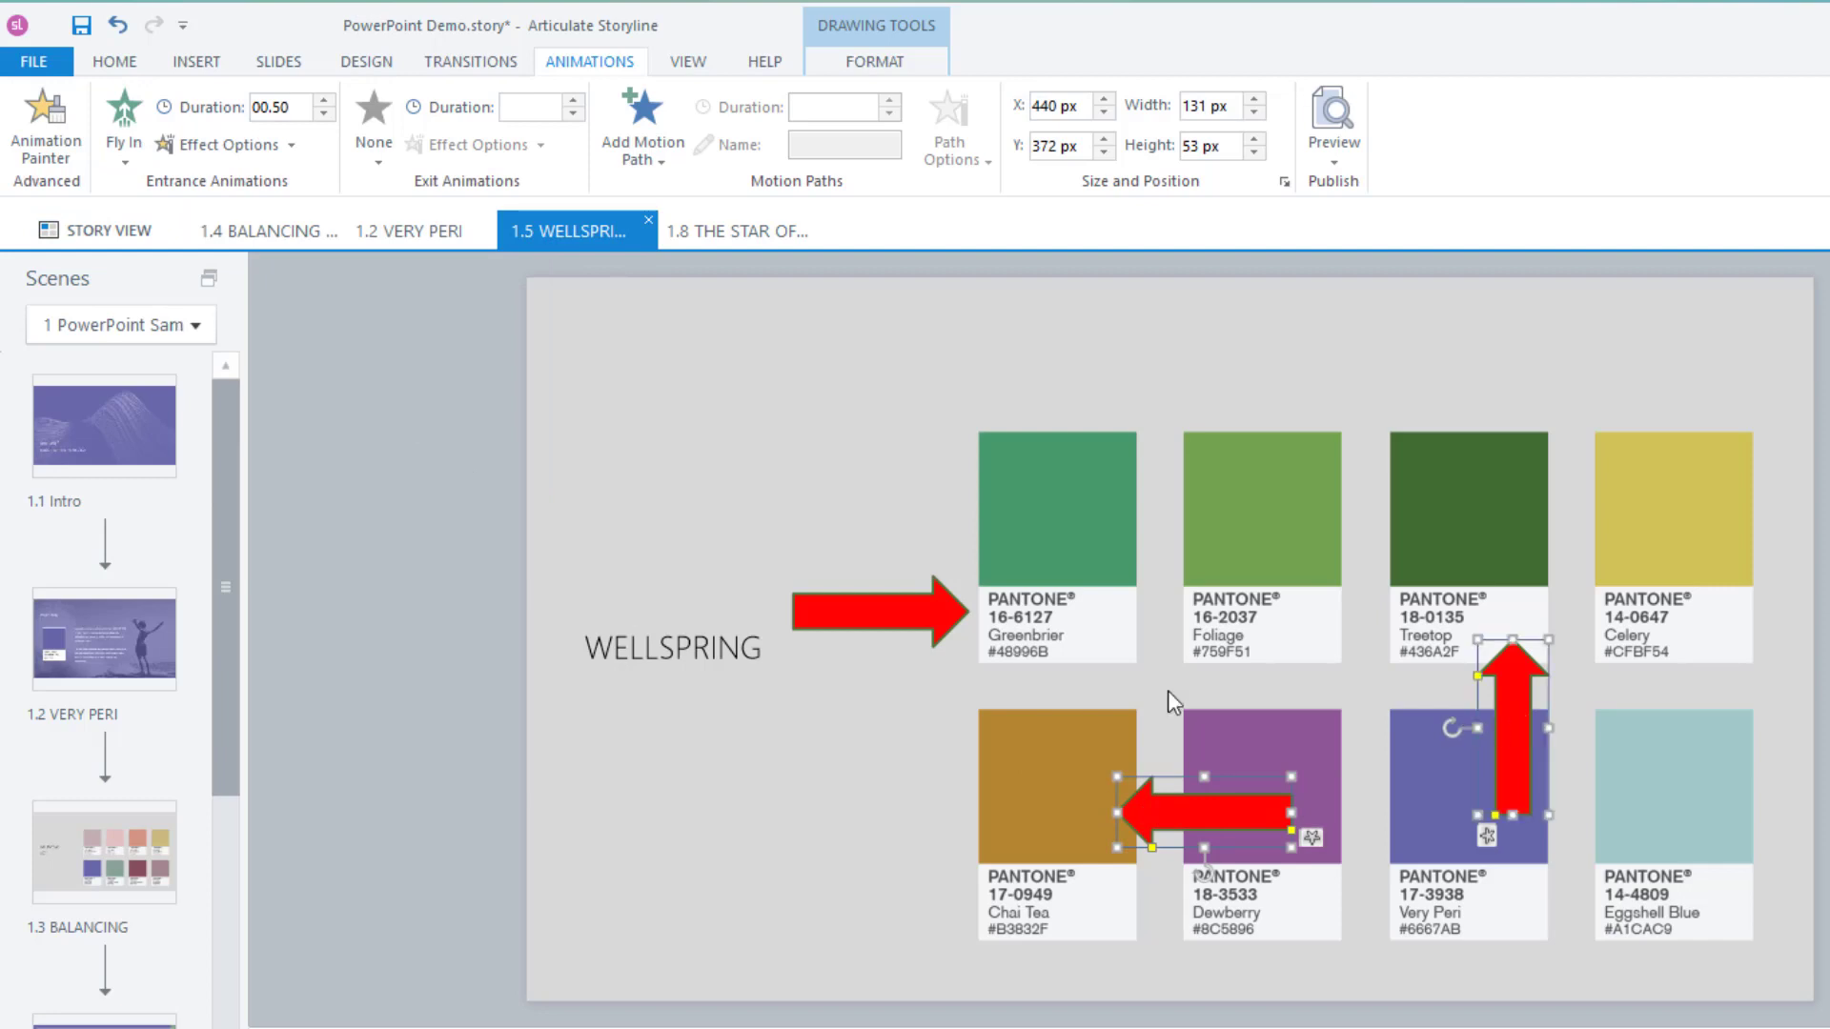
{"action": "left_click", "coordinate": [127, 160]}
{"action": "left_click", "coordinate": [153, 214]}
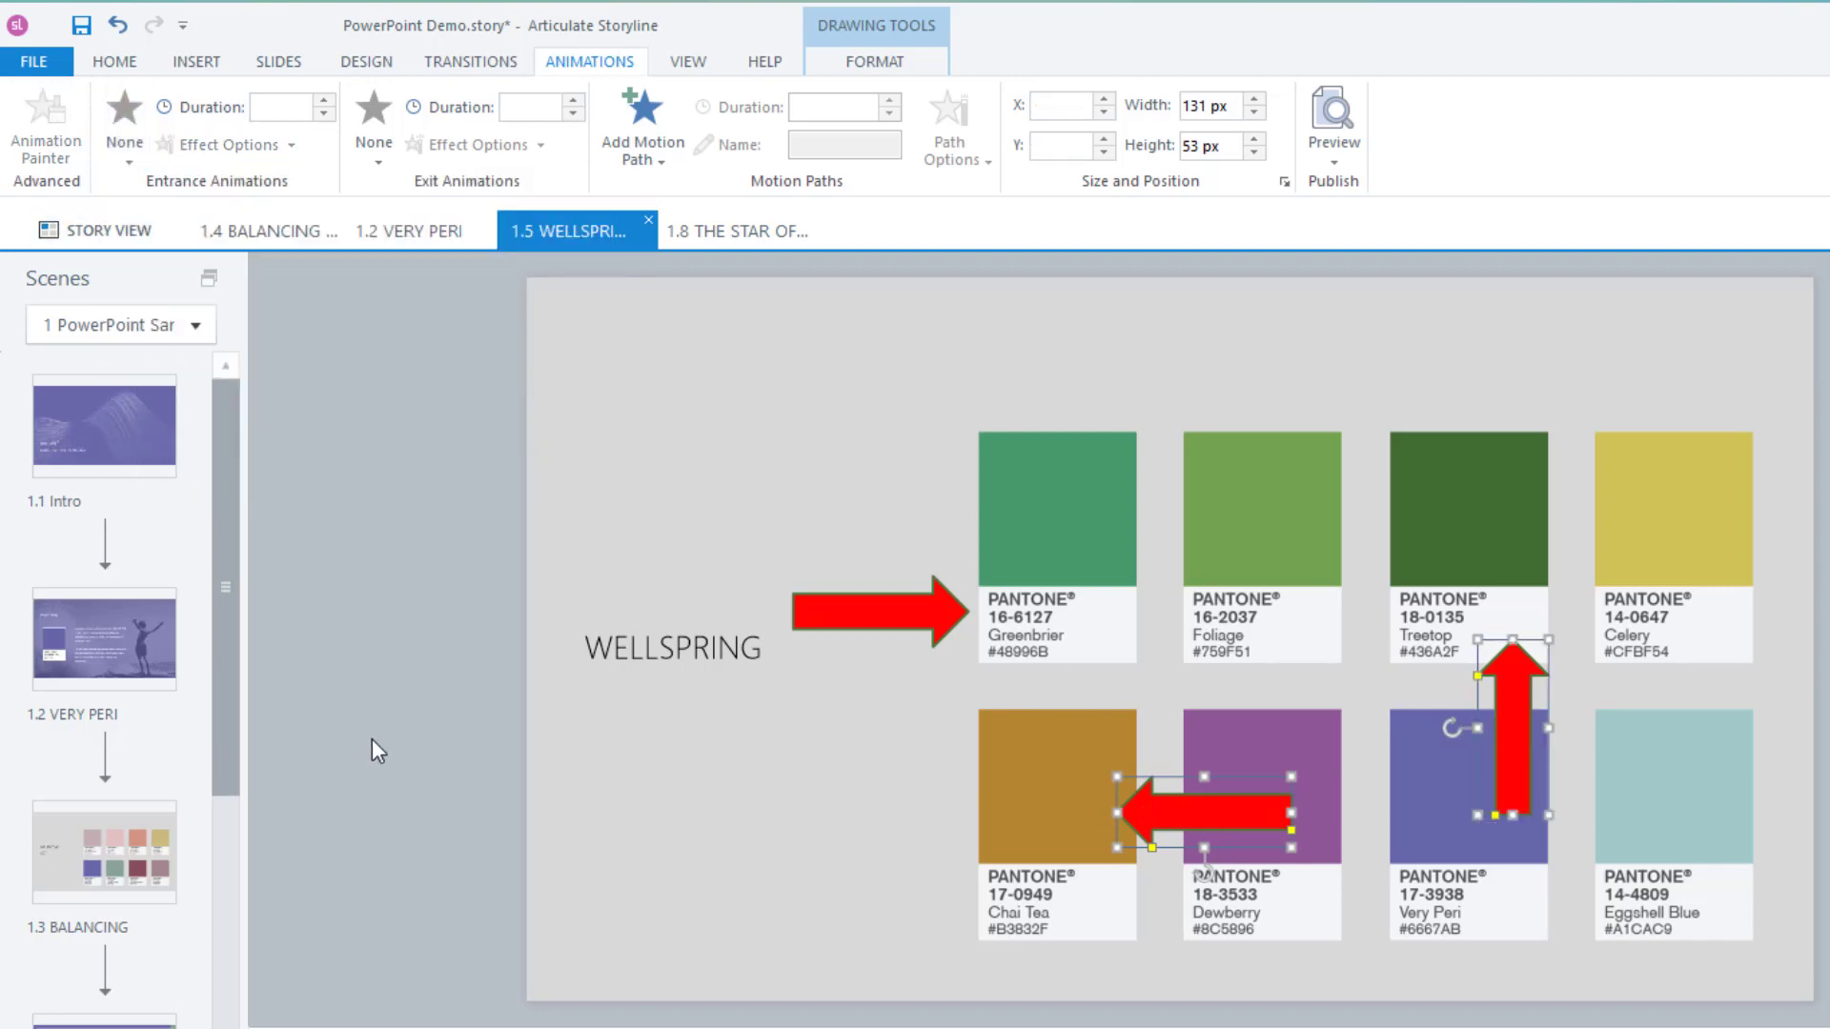
{"action": "left_click", "coordinate": [371, 739]}
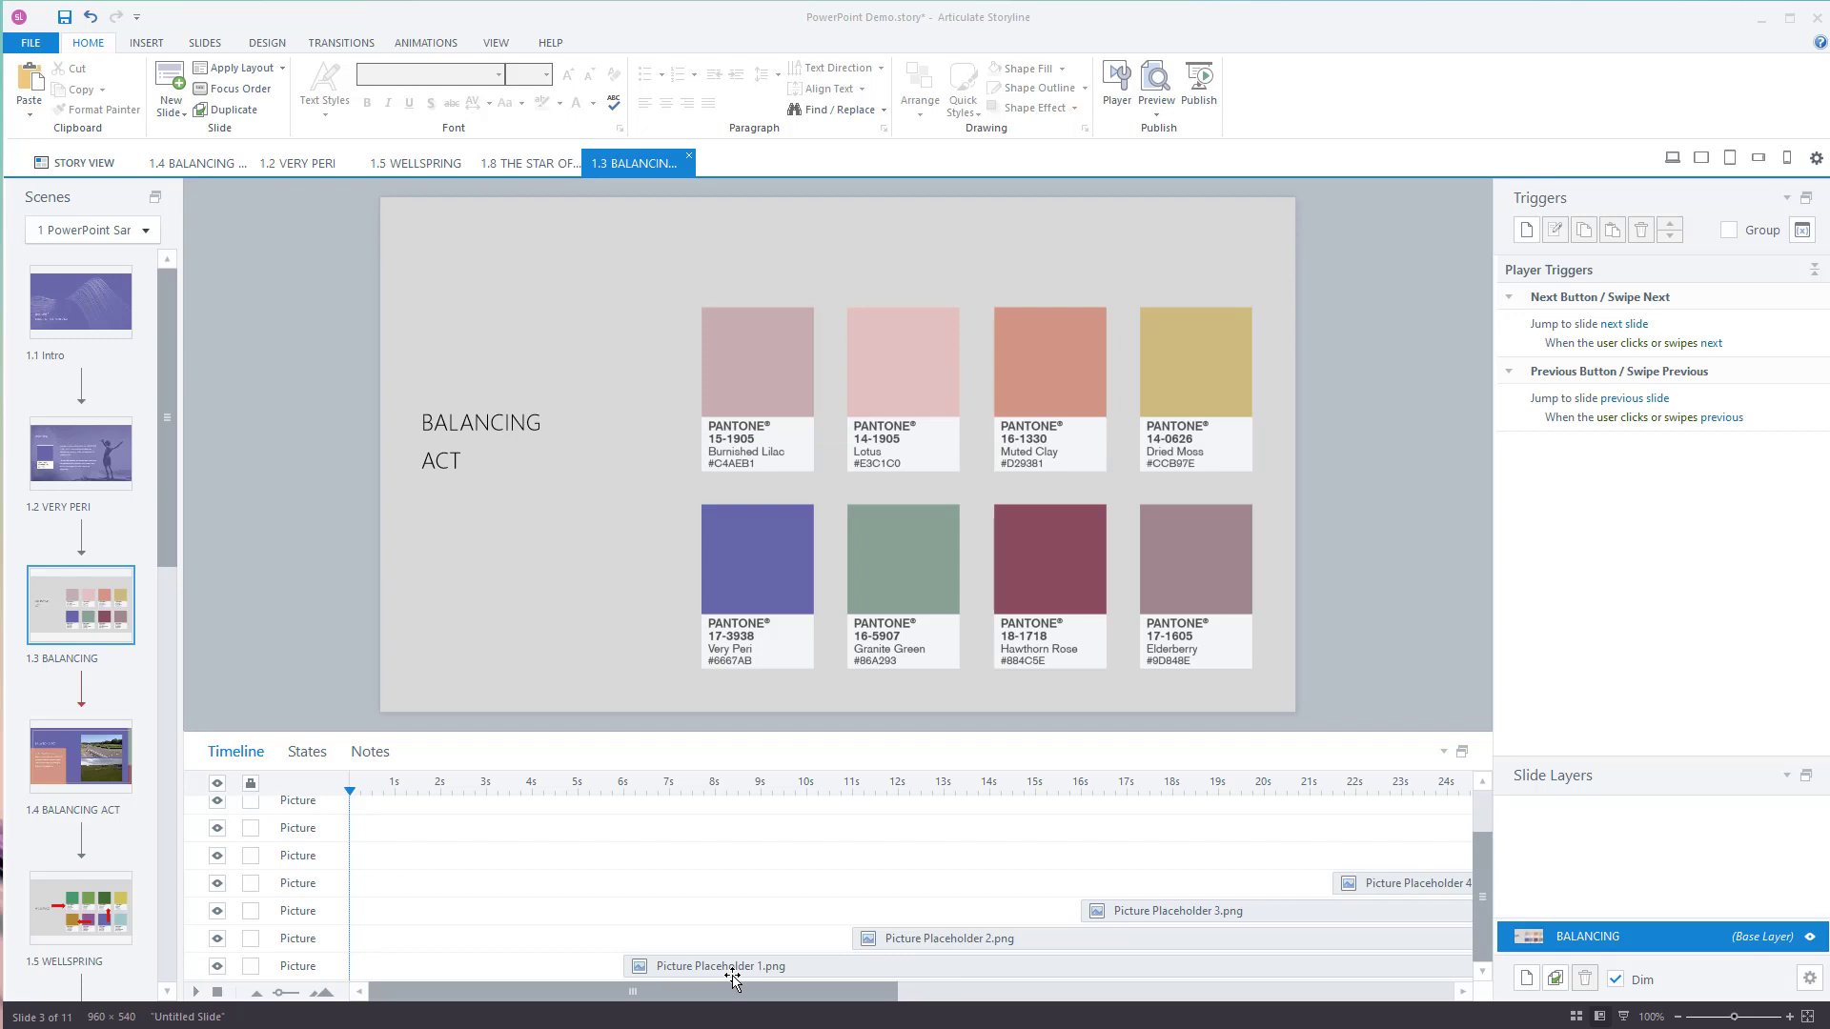
Select the Burnished Lilac, Very Peri and Lotus swatches on slide 1.3 BALANCING to examine their timeline positions.
{"action": "left_click", "coordinate": [721, 354]}
{"action": "left_click", "coordinate": [722, 532]}
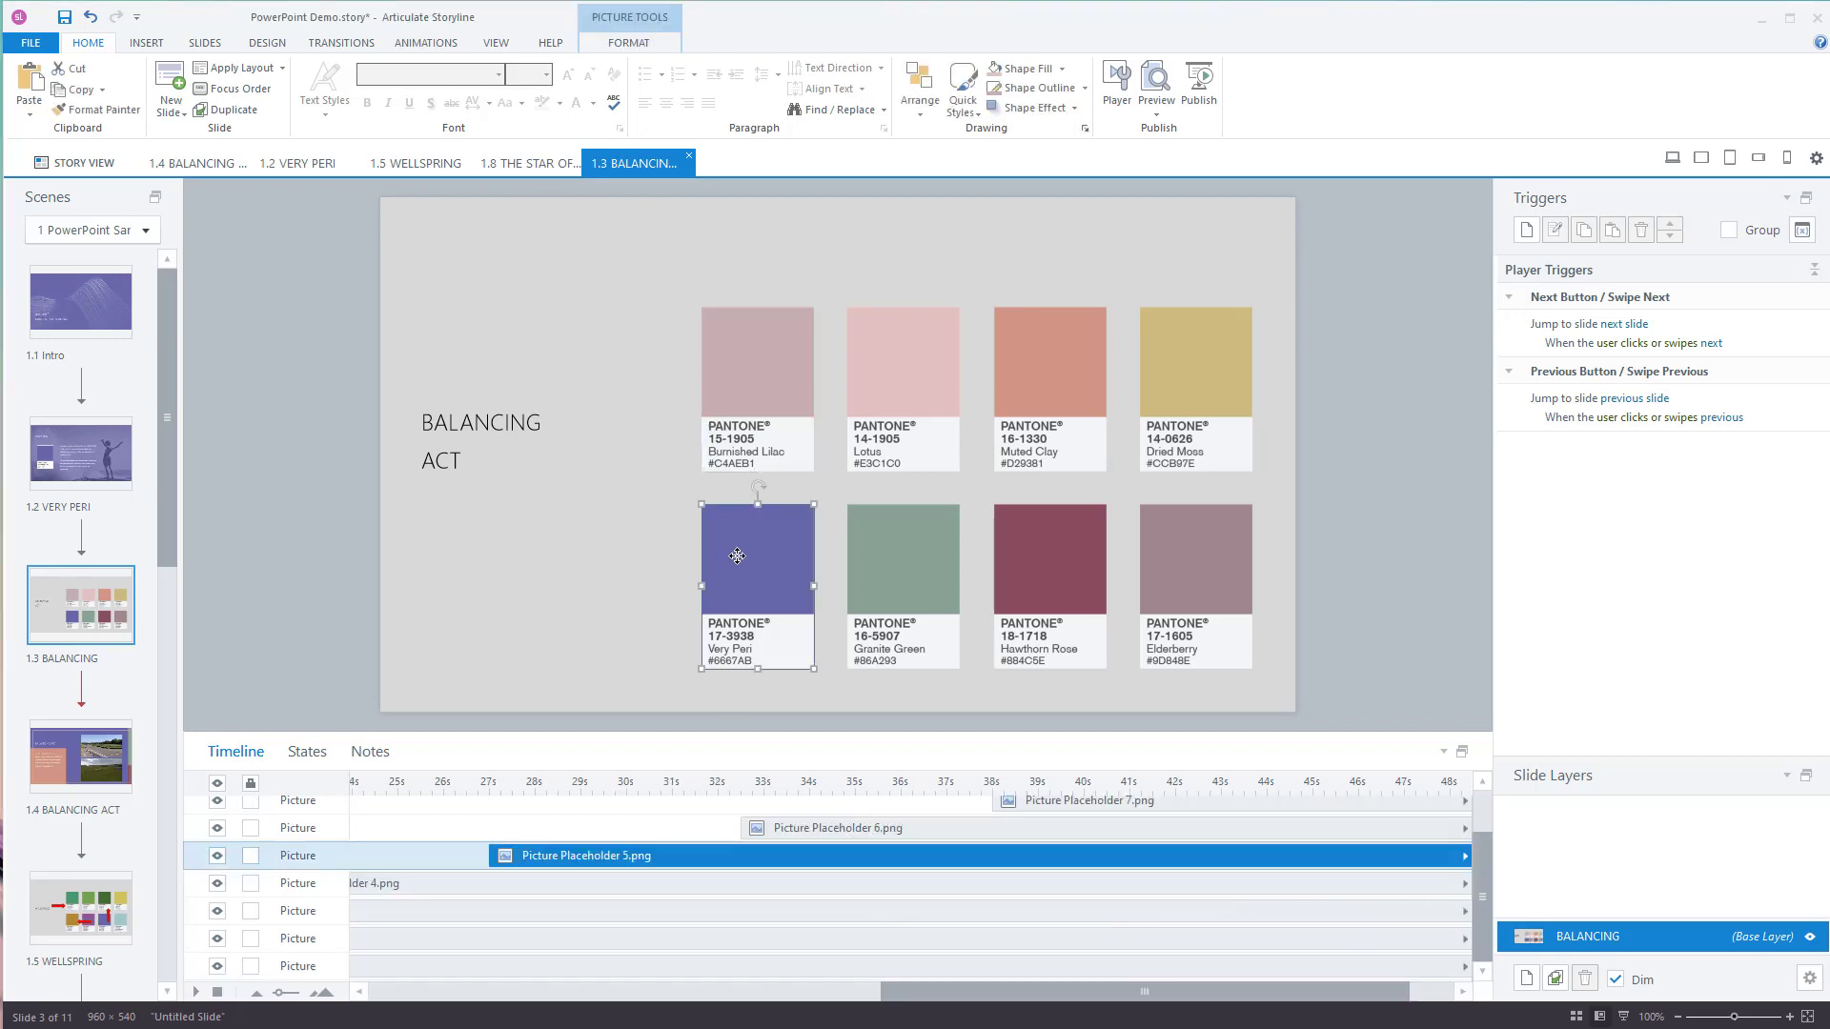
{"action": "left_click", "coordinate": [917, 368]}
{"action": "left_click_drag", "start_coordinate": [948, 992], "coordinate": [439, 992]}
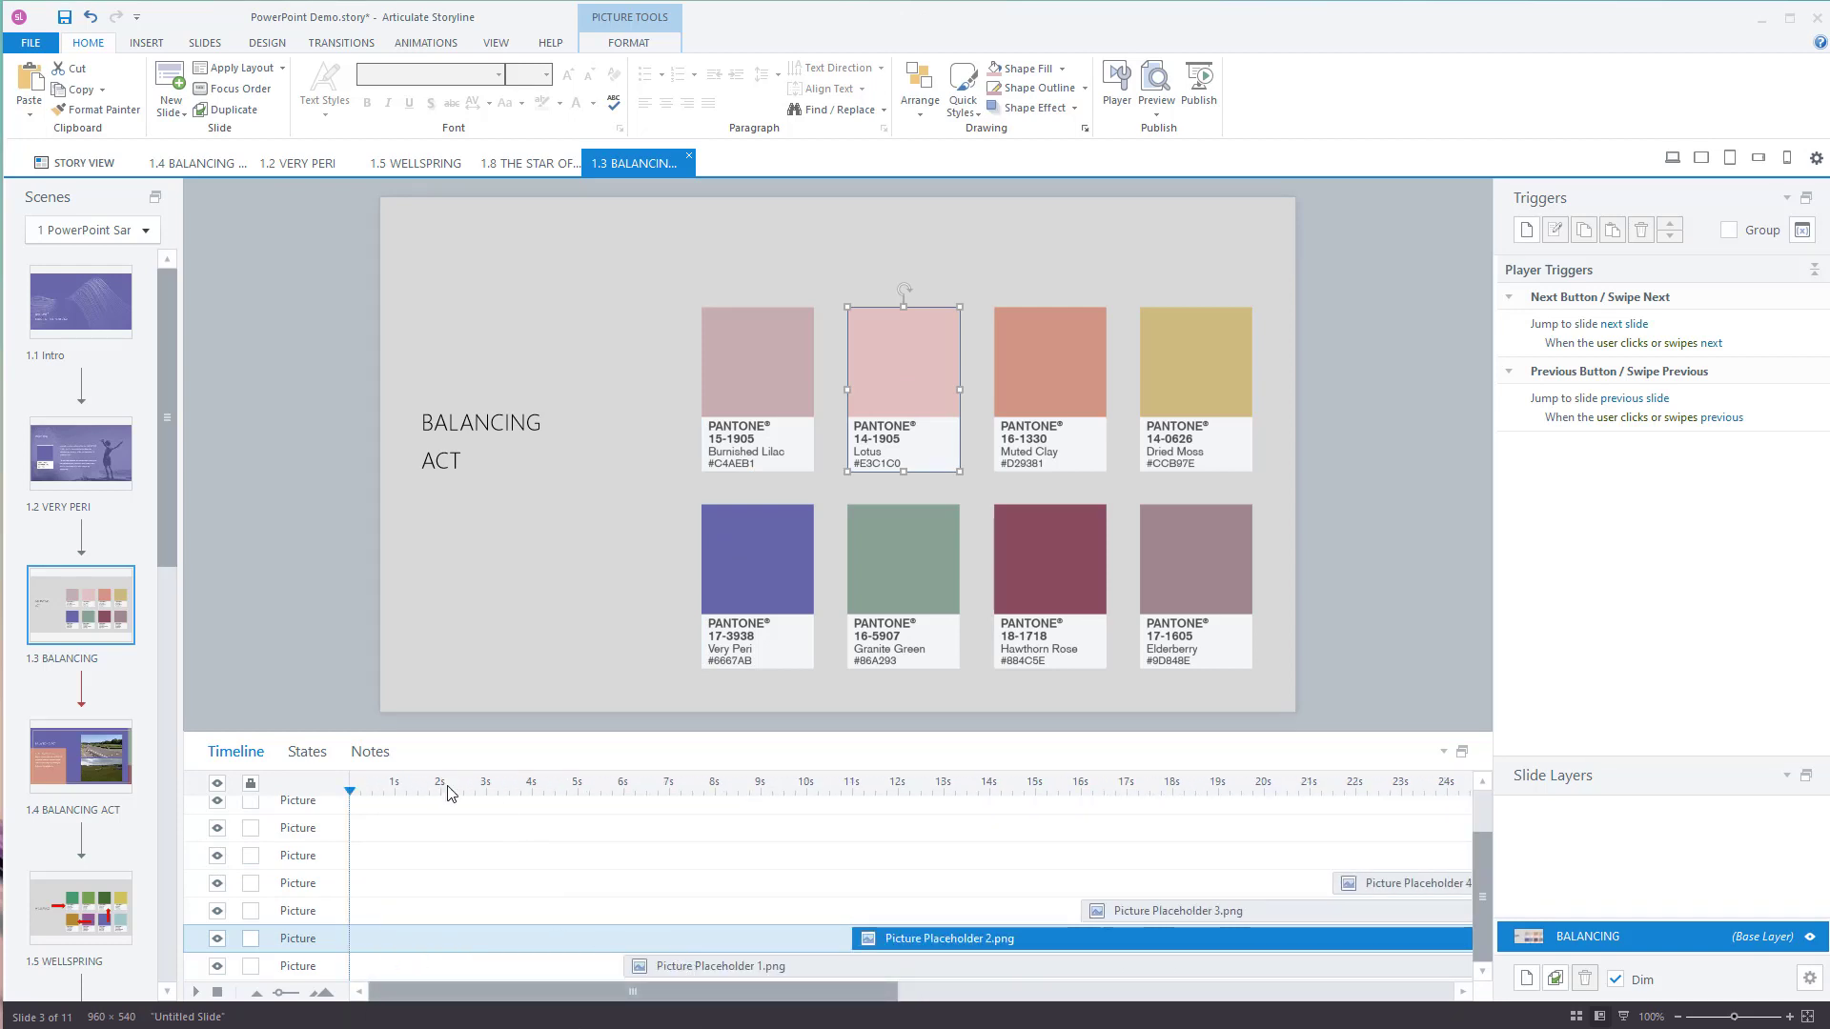
On slide 1.3's timeline, start Burnished Lilac at about 2 s, Lotus at 2.5 s, Muted Clay at 3.5 s and Dried Moss at 4.5 s.
{"action": "left_click_drag", "start_coordinate": [684, 965], "coordinate": [508, 982]}
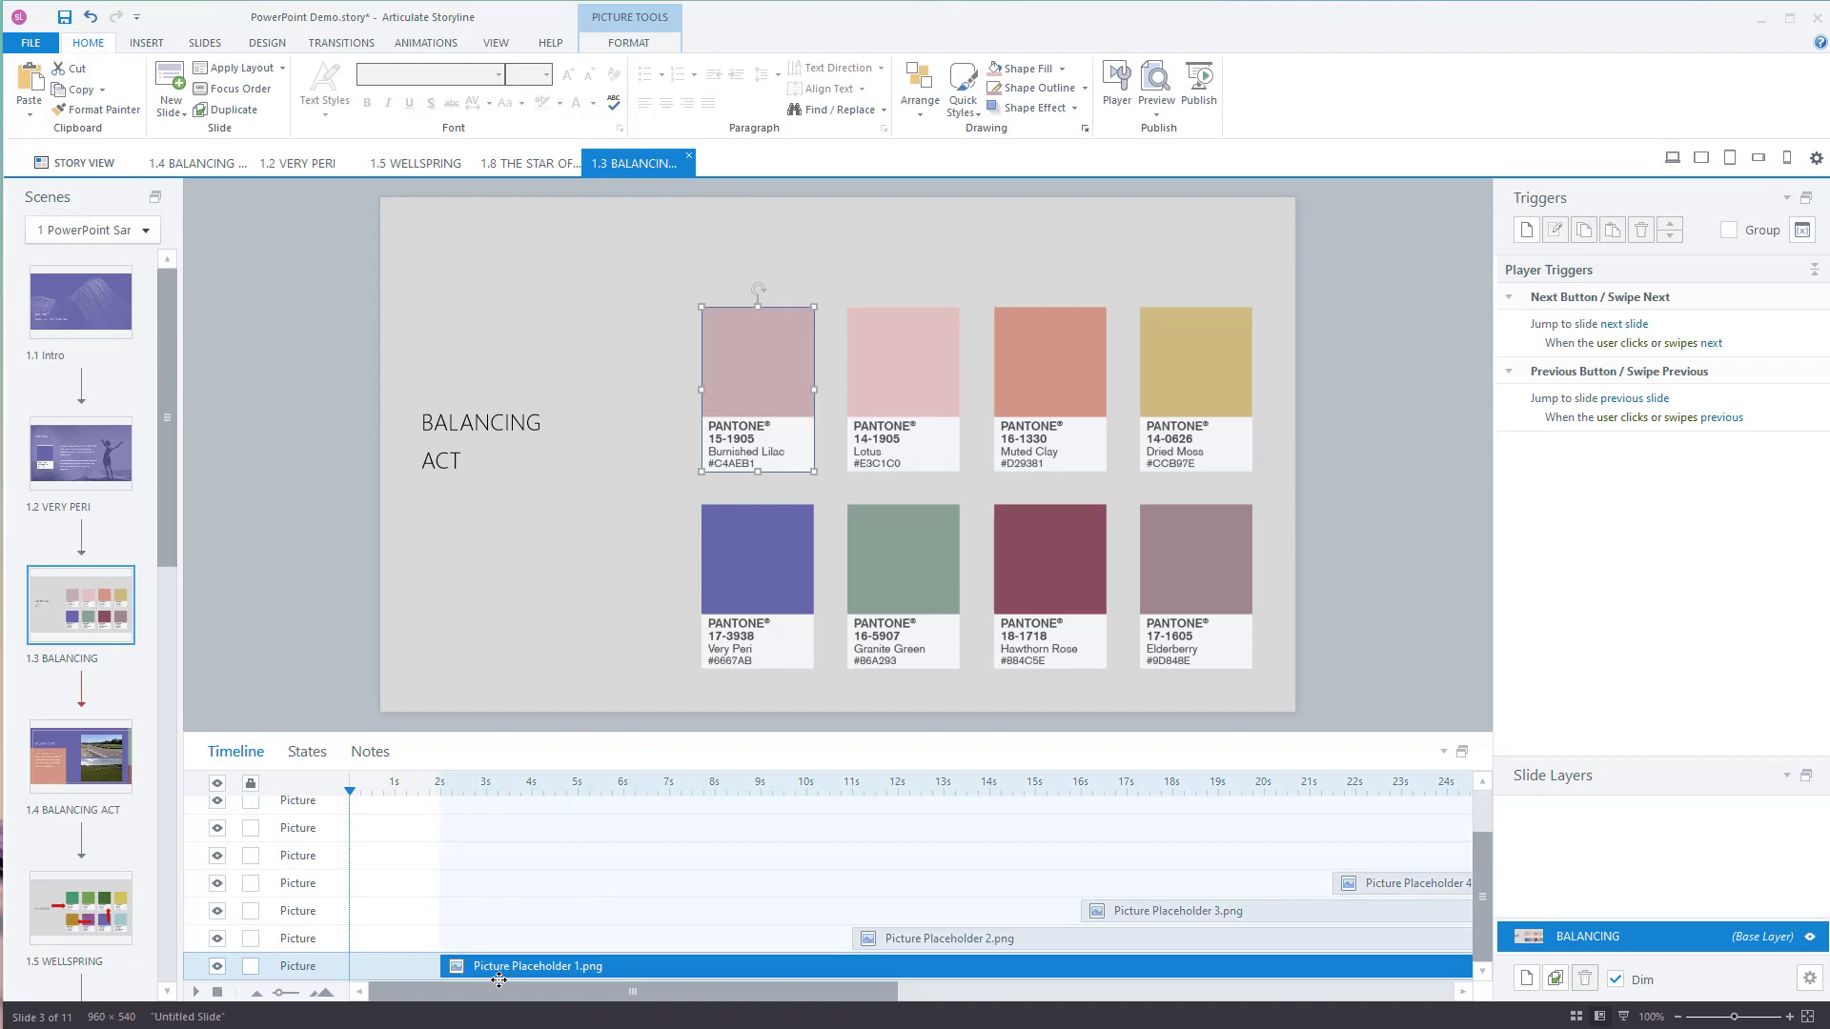
{"action": "left_click", "coordinate": [951, 941]}
{"action": "left_click_drag", "start_coordinate": [951, 941], "coordinate": [576, 943]}
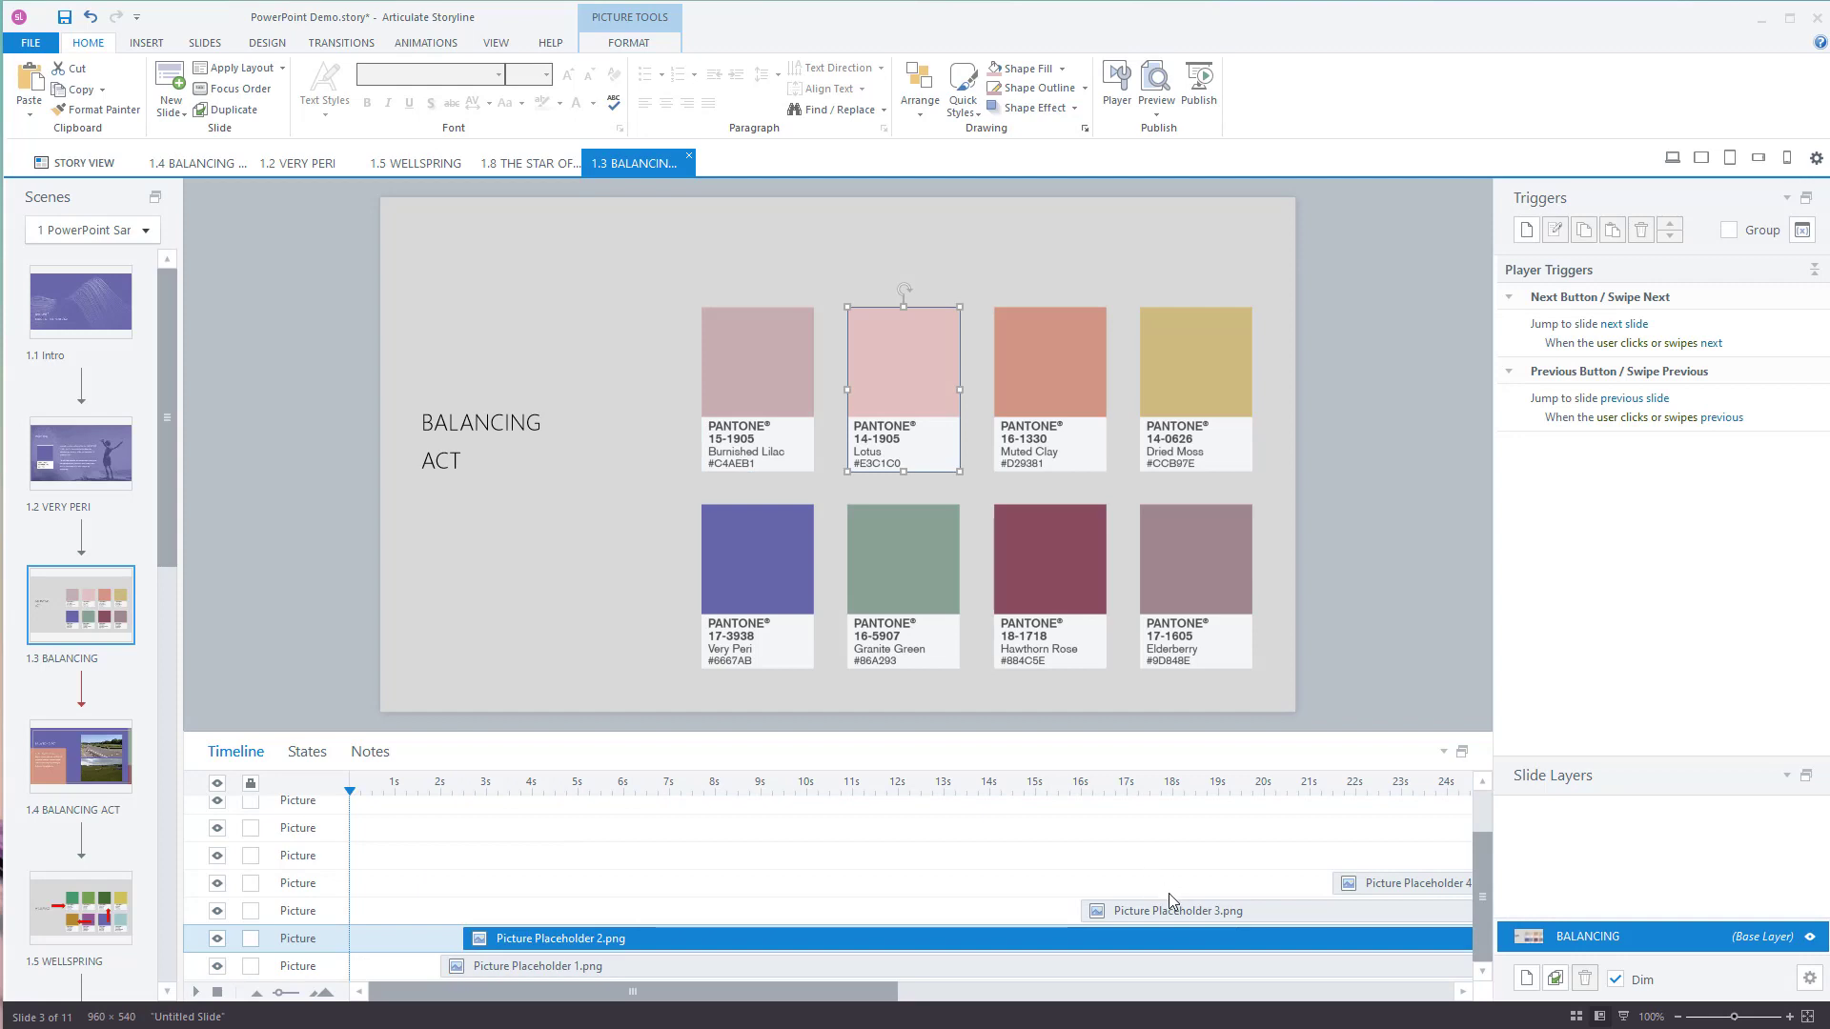
{"action": "left_click_drag", "start_coordinate": [1156, 913], "coordinate": [535, 911]}
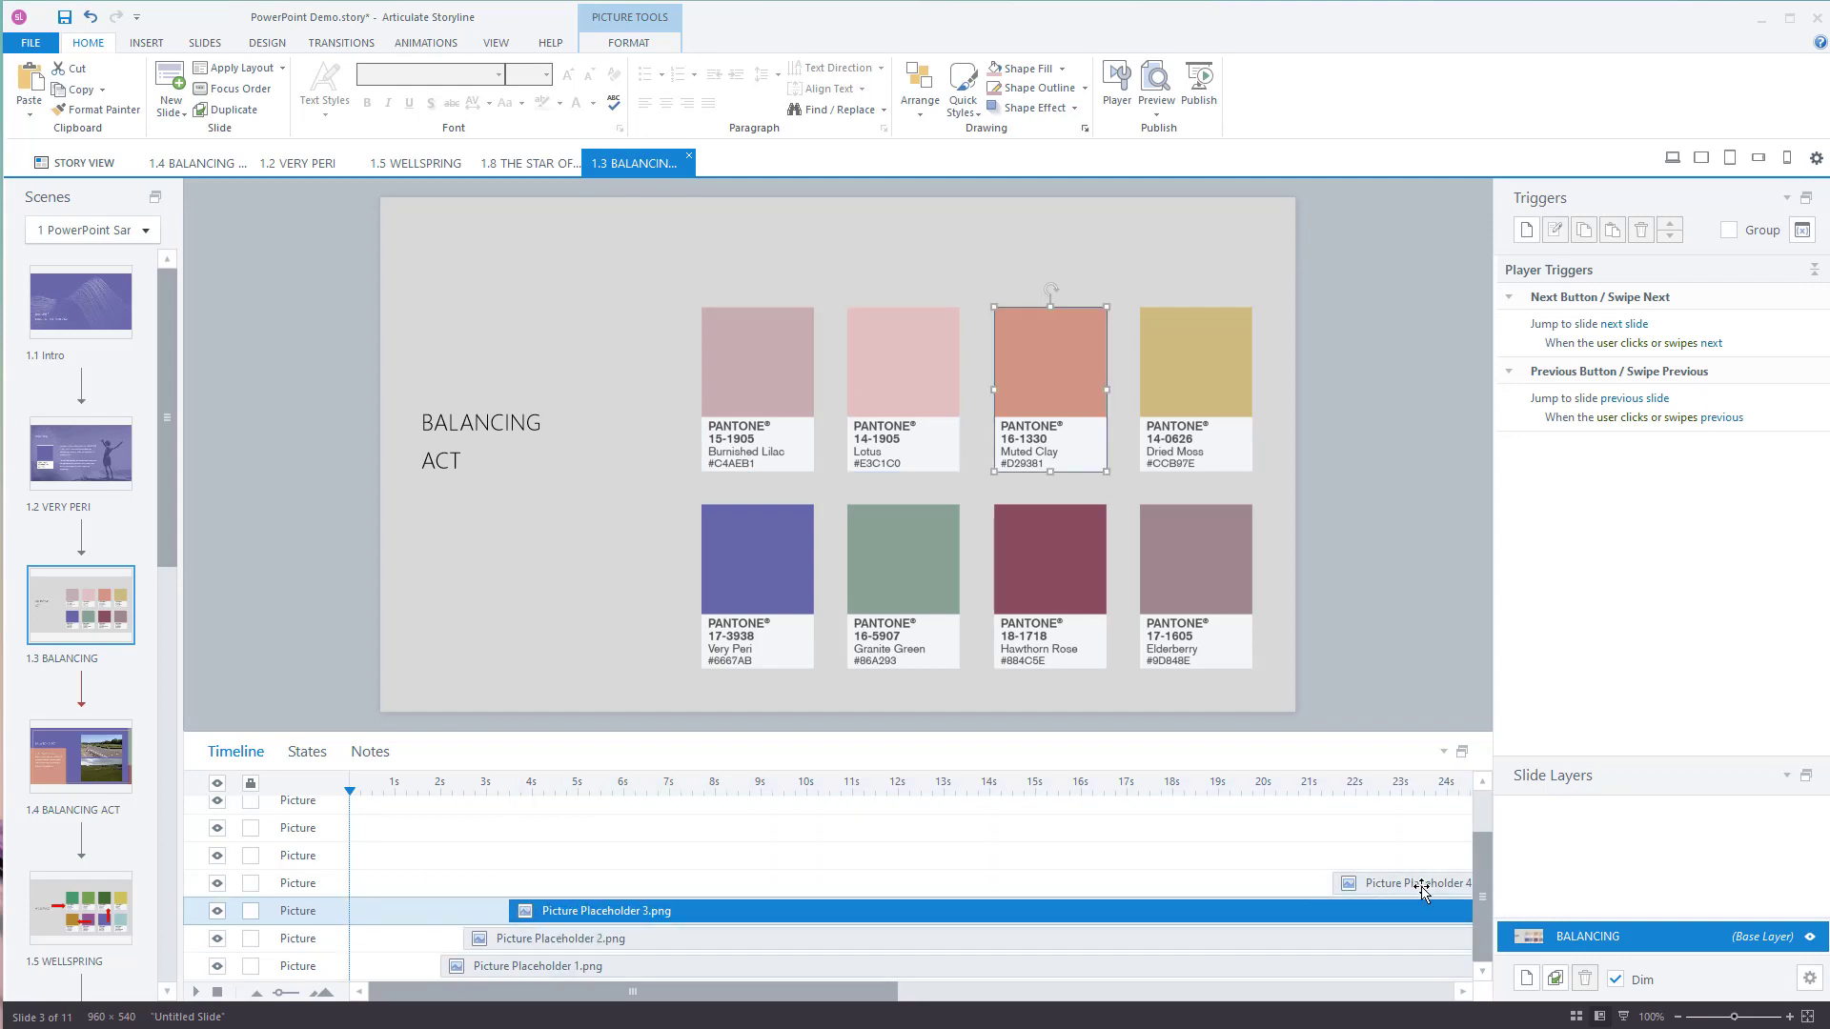
{"action": "left_click_drag", "start_coordinate": [1353, 883], "coordinate": [574, 883]}
Select Picture Placeholders 5 to 8 and shift them earlier together so that Picture Placeholder 5 starts at about 5 s.
{"action": "left_click_drag", "start_coordinate": [777, 993], "coordinate": [1163, 993]}
{"action": "left_click", "coordinate": [1165, 858]}
{"action": "scroll", "coordinate": [1370, 843], "scroll_direction": "up", "scroll_amount": 2}
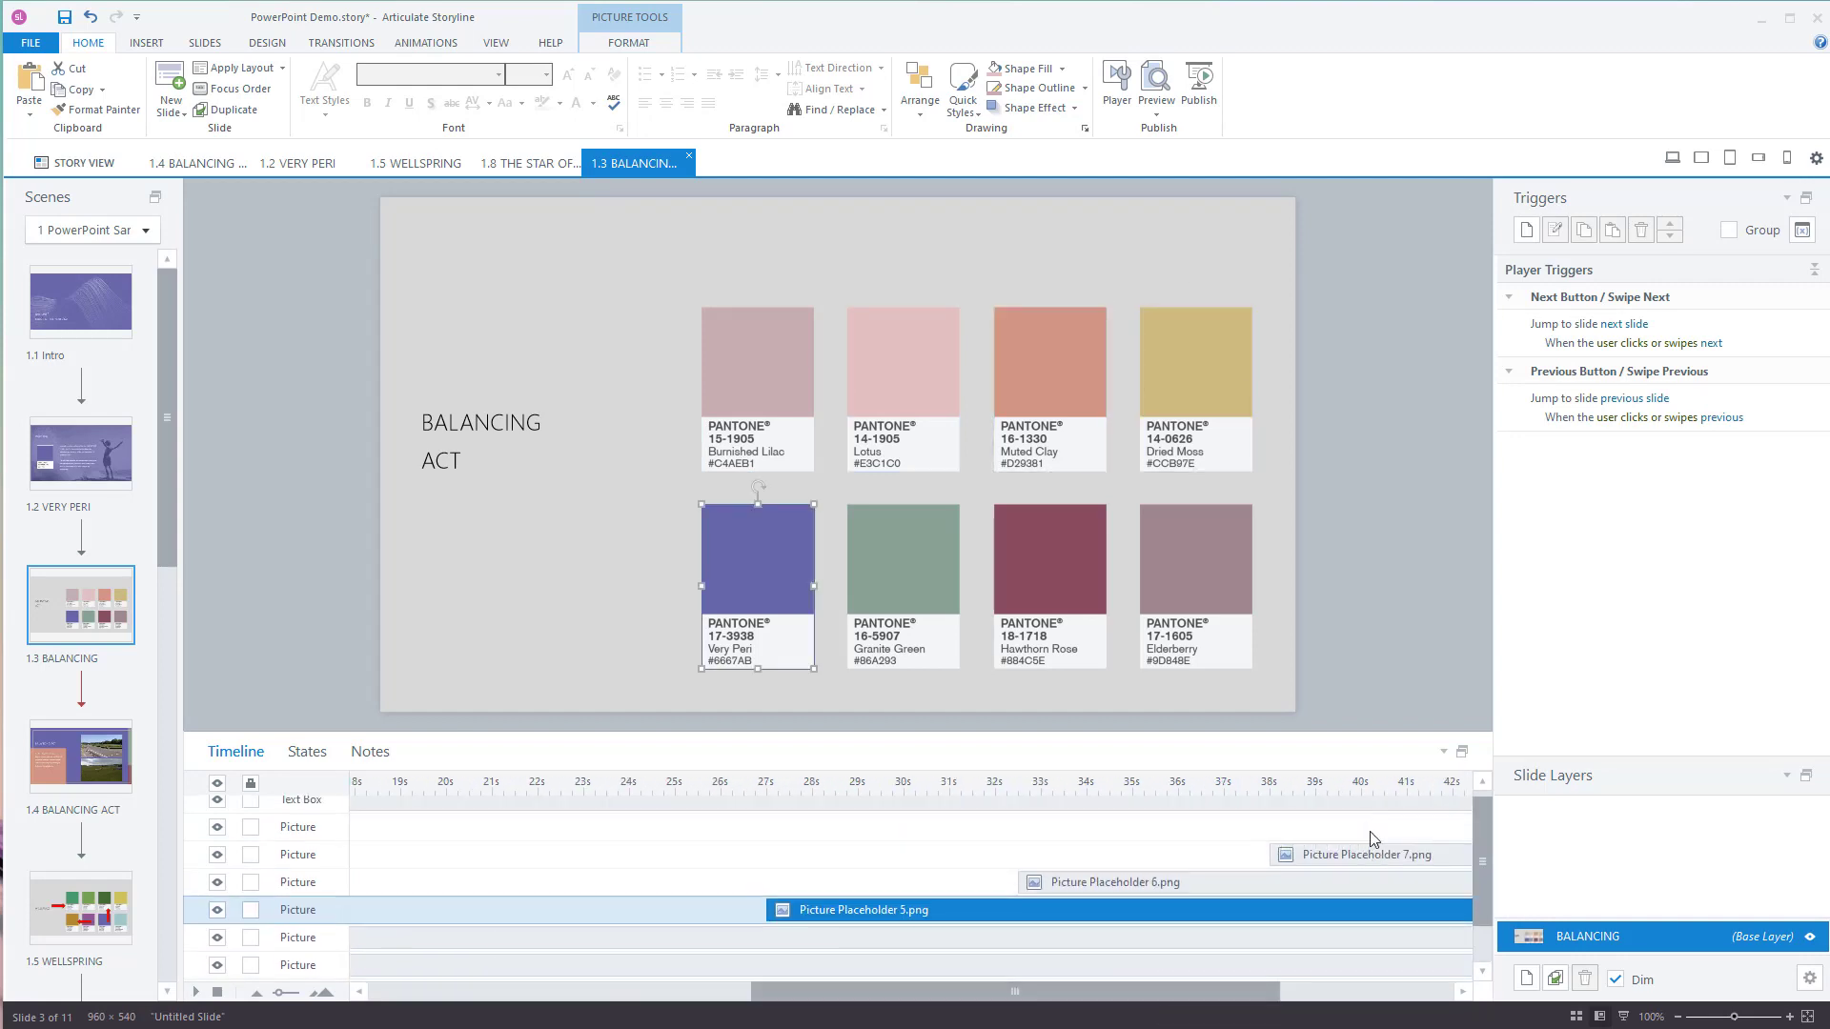
{"action": "left_click_drag", "start_coordinate": [1280, 995], "coordinate": [1429, 995]}
{"action": "left_click", "coordinate": [1296, 836], "text": "shift"}
{"action": "left_click_drag", "start_coordinate": [1141, 994], "coordinate": [579, 1011]}
{"action": "left_click_drag", "start_coordinate": [999, 934], "coordinate": [564, 929]}
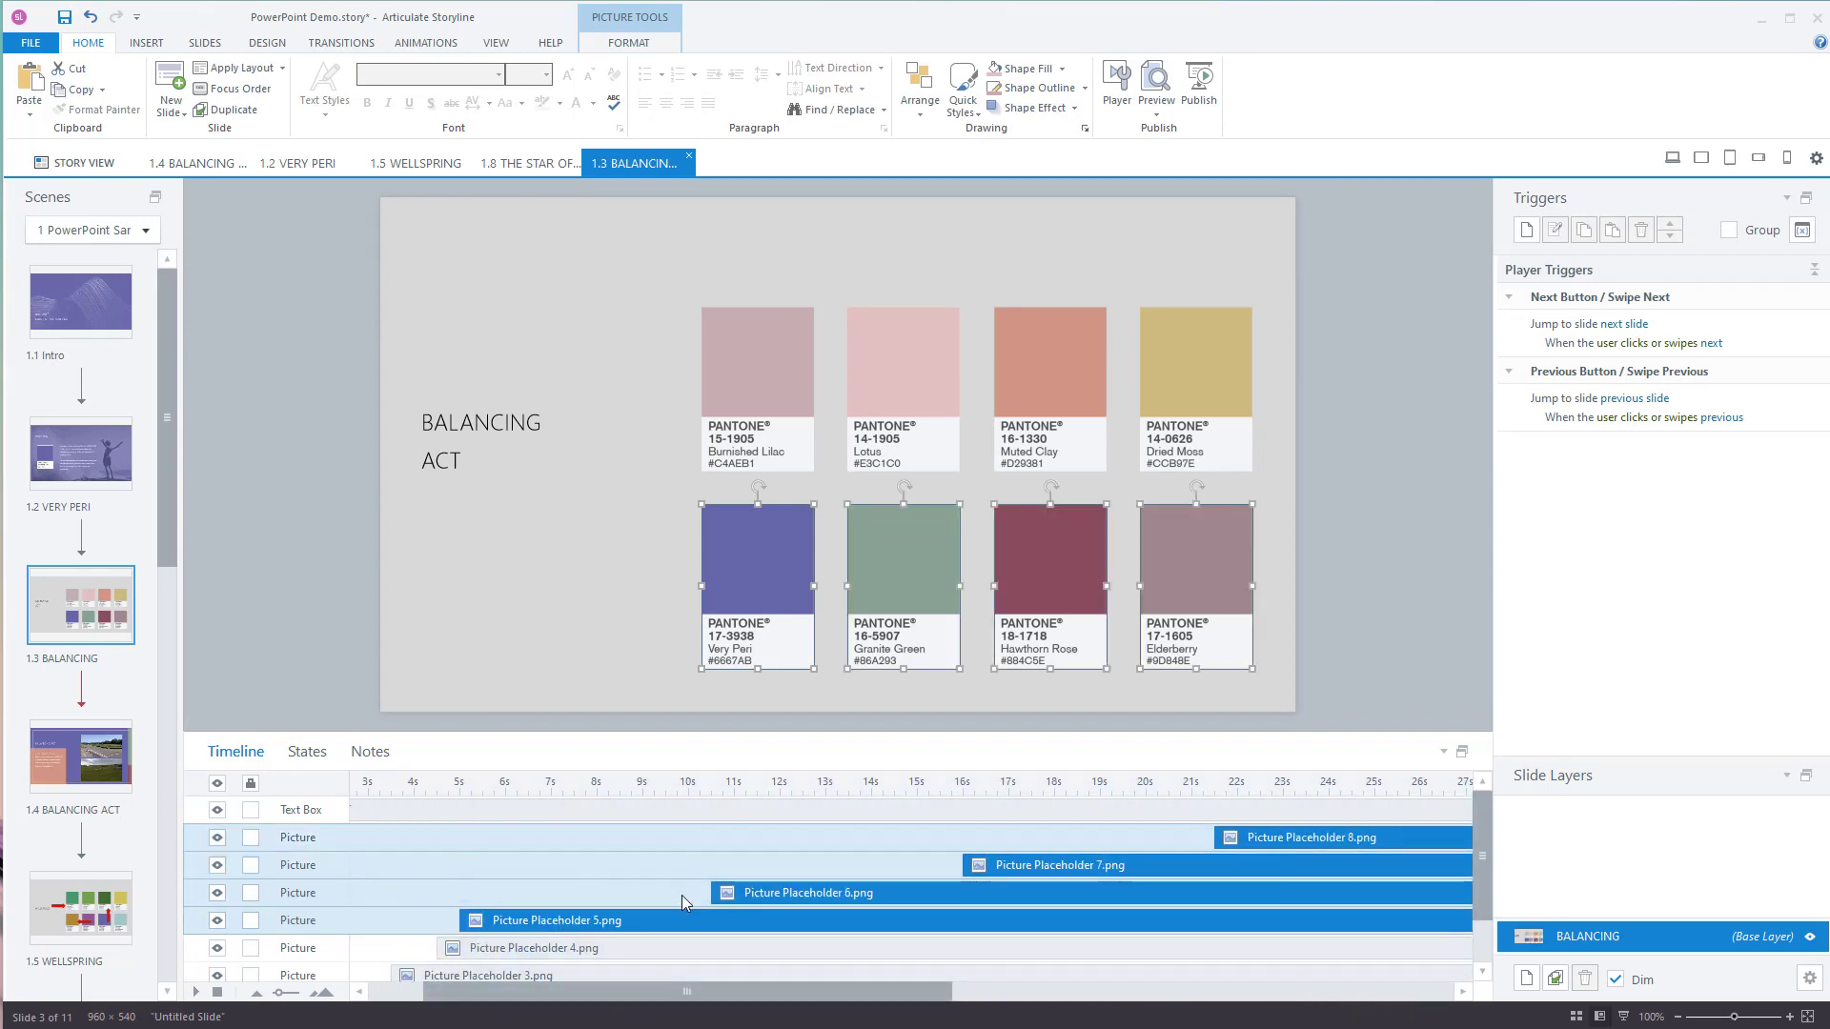
Stagger the remaining swatches, starting Picture Placeholder 6 at about 5.25 s, 7 at about 5.75 s and 8 at about 6.25 s.
{"action": "left_click", "coordinate": [683, 893]}
{"action": "left_click_drag", "start_coordinate": [765, 896], "coordinate": [521, 894]}
{"action": "left_click_drag", "start_coordinate": [1012, 875], "coordinate": [537, 867]}
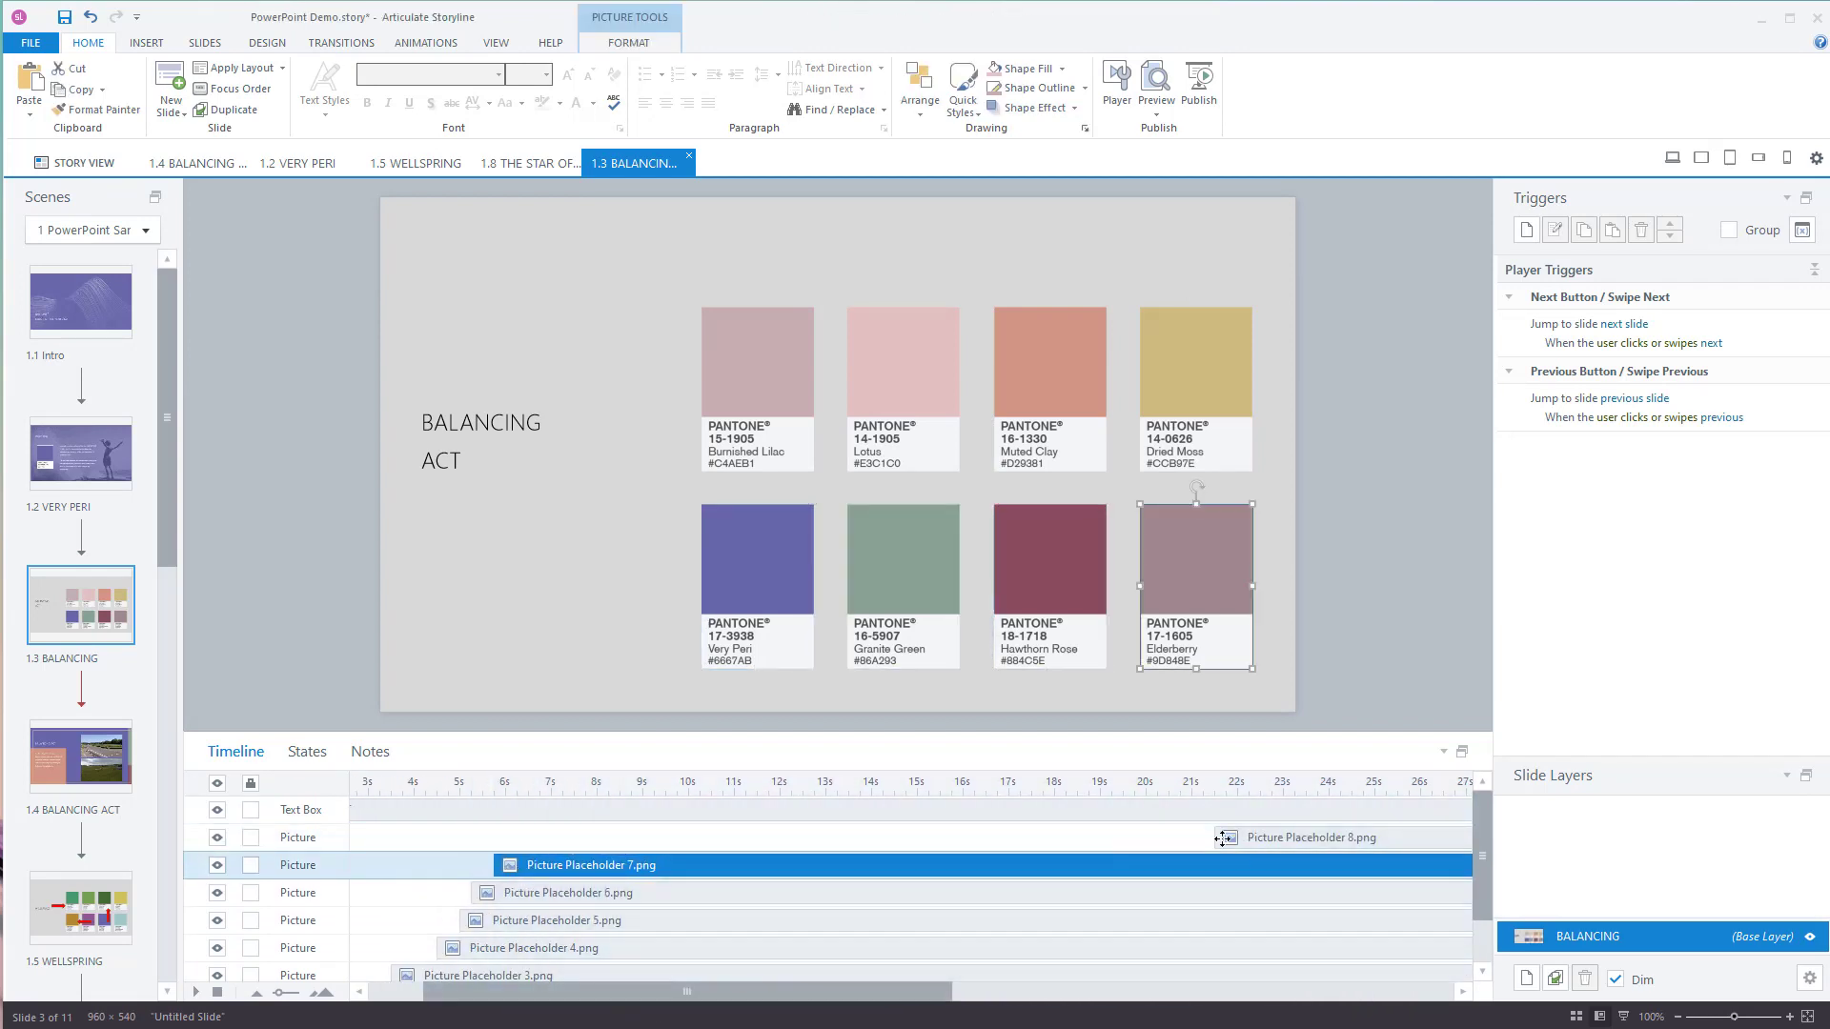
{"action": "left_click_drag", "start_coordinate": [1229, 838], "coordinate": [531, 838]}
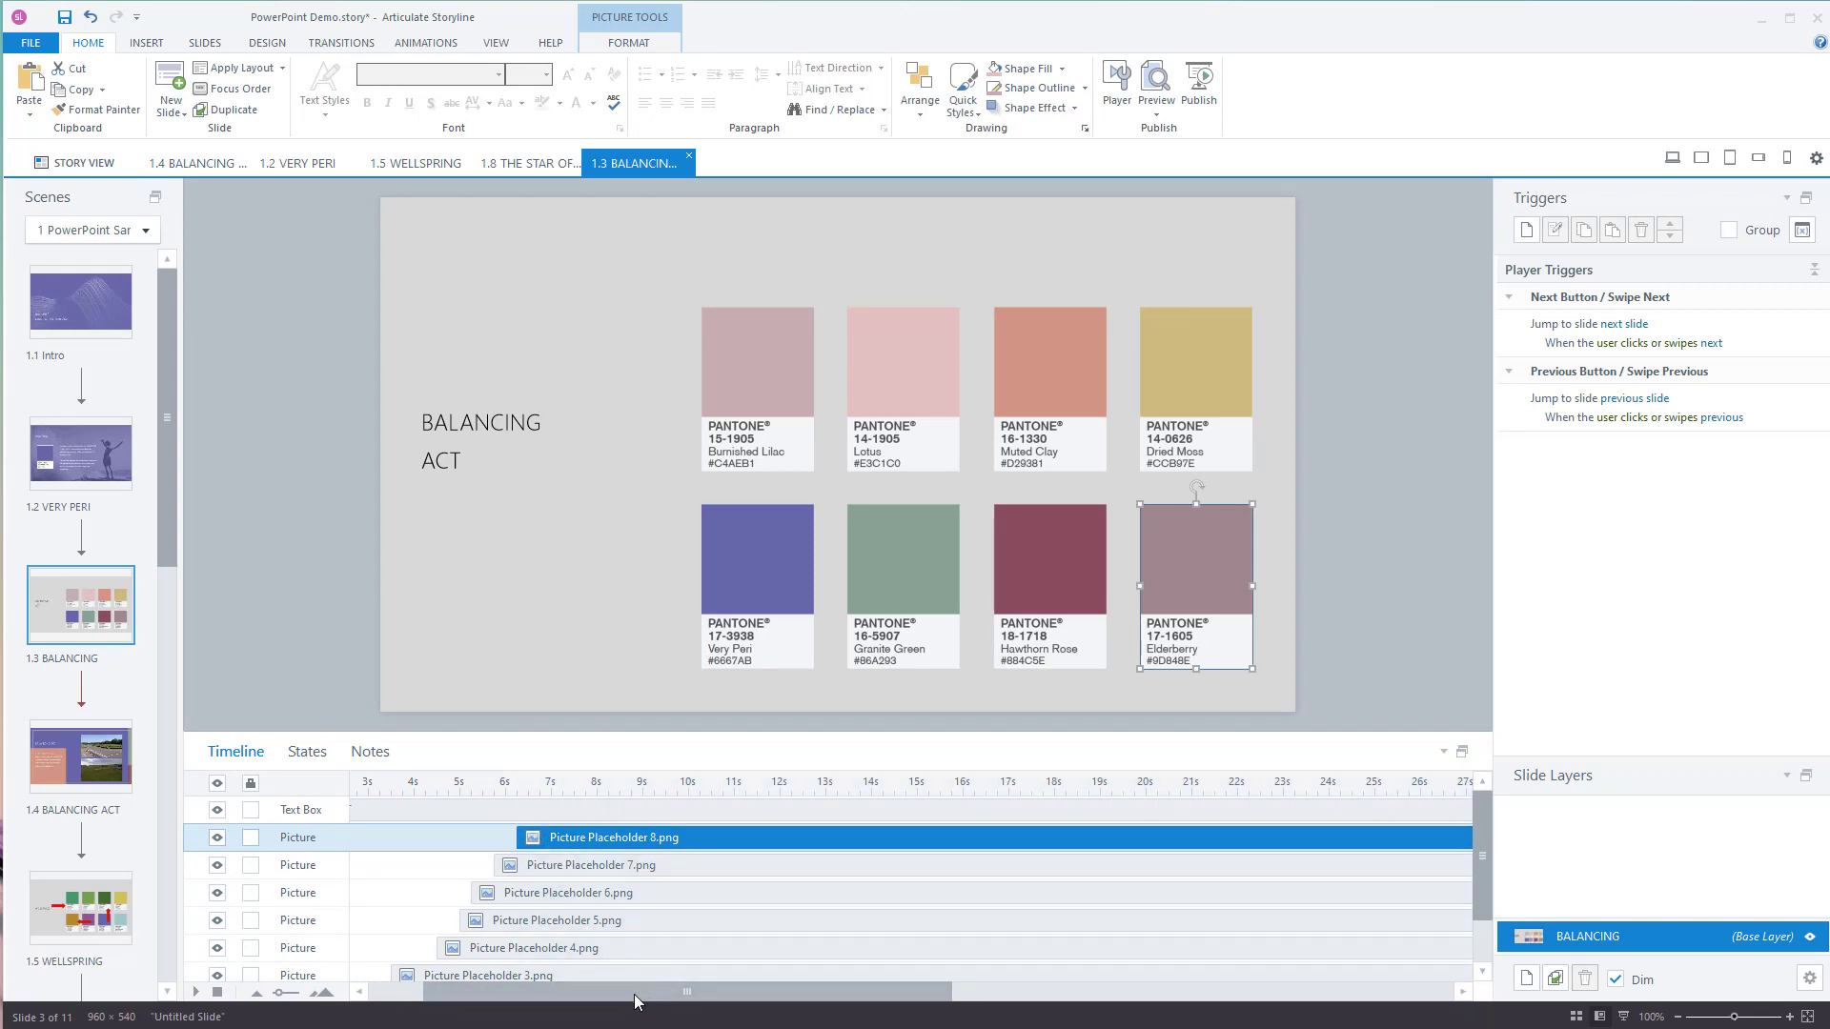
Preview only slide 1.3 to check the swatches' entrance timing, and close the preview.
{"action": "left_click", "coordinate": [1156, 110]}
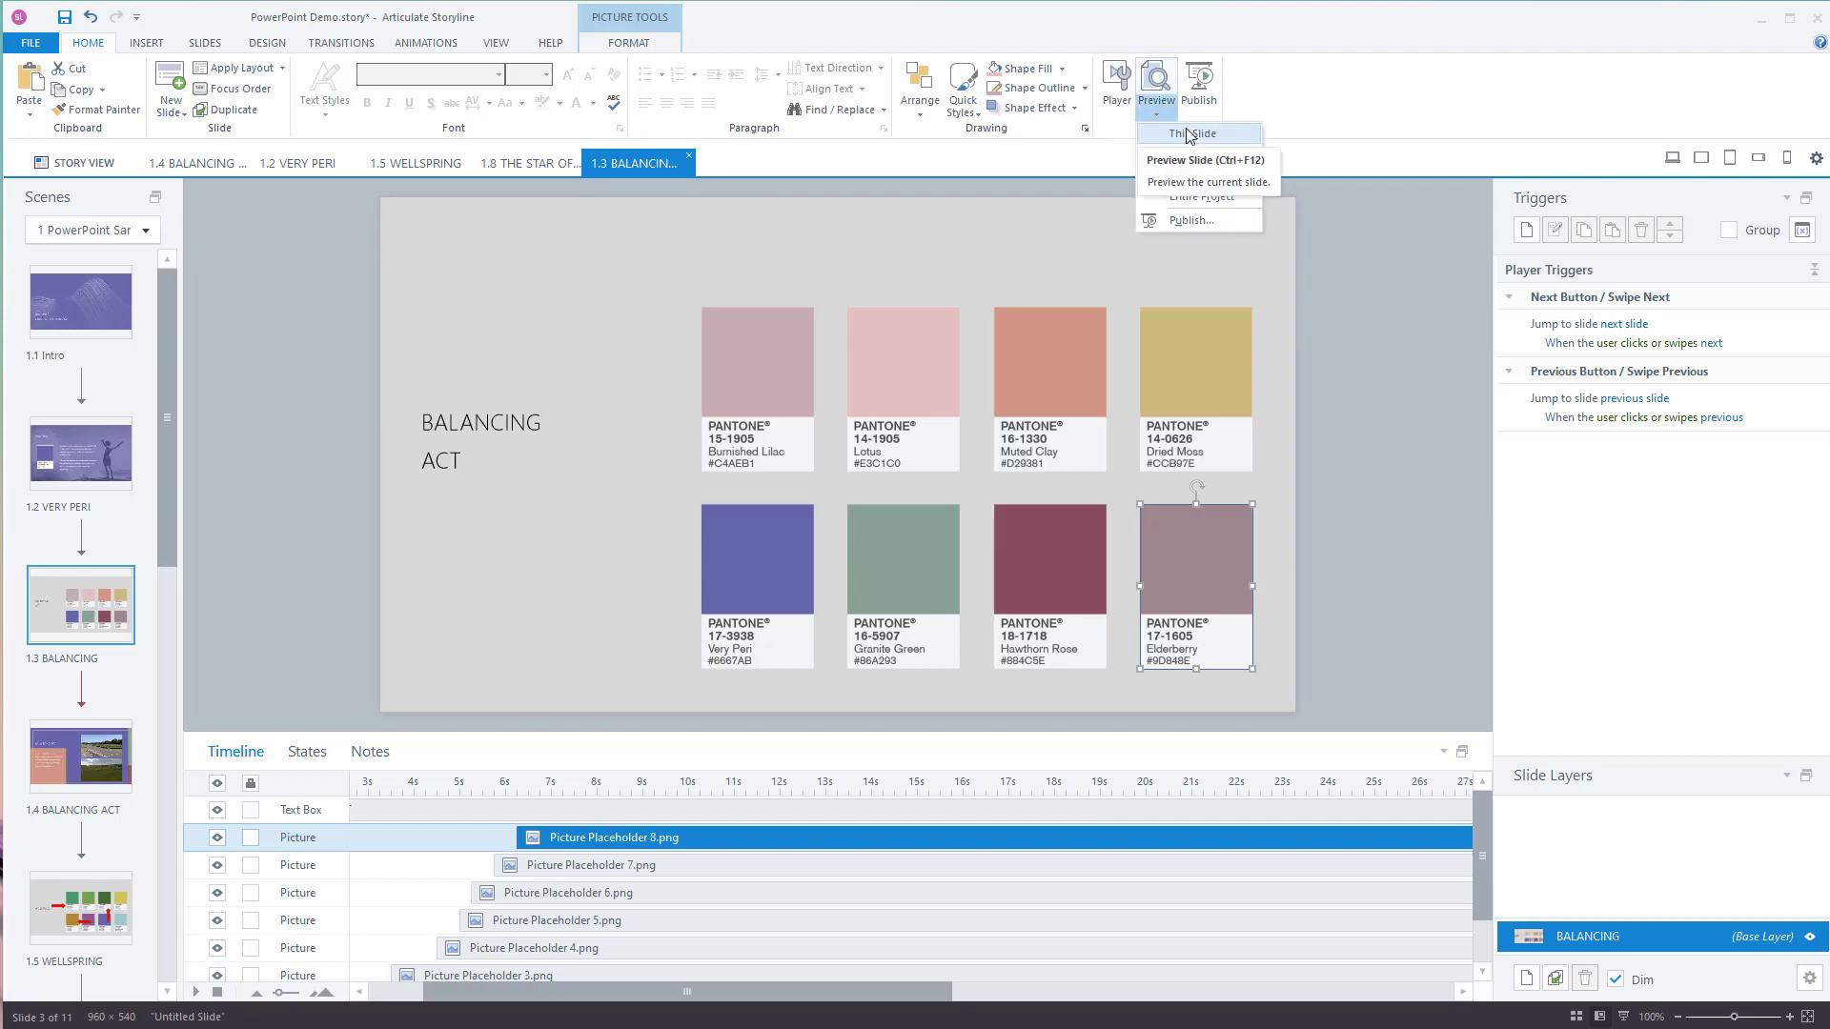
{"action": "left_click", "coordinate": [1191, 133]}
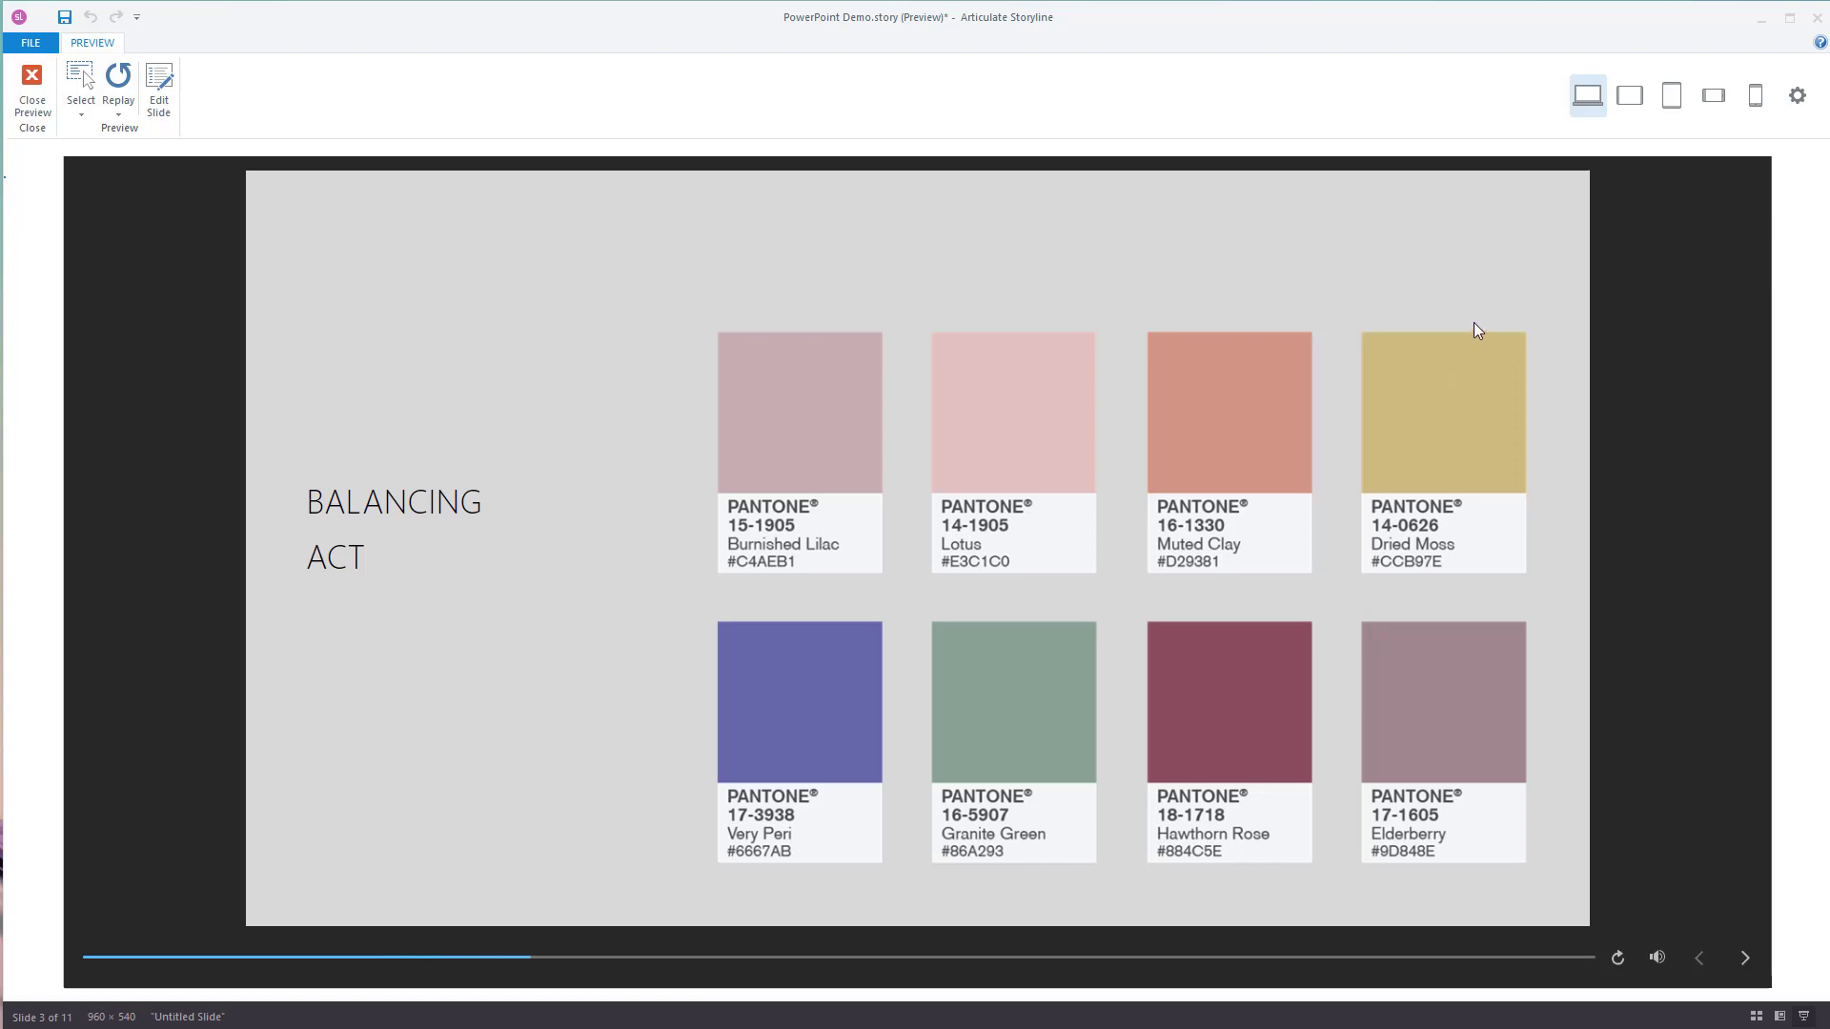
{"action": "left_click", "coordinate": [26, 95]}
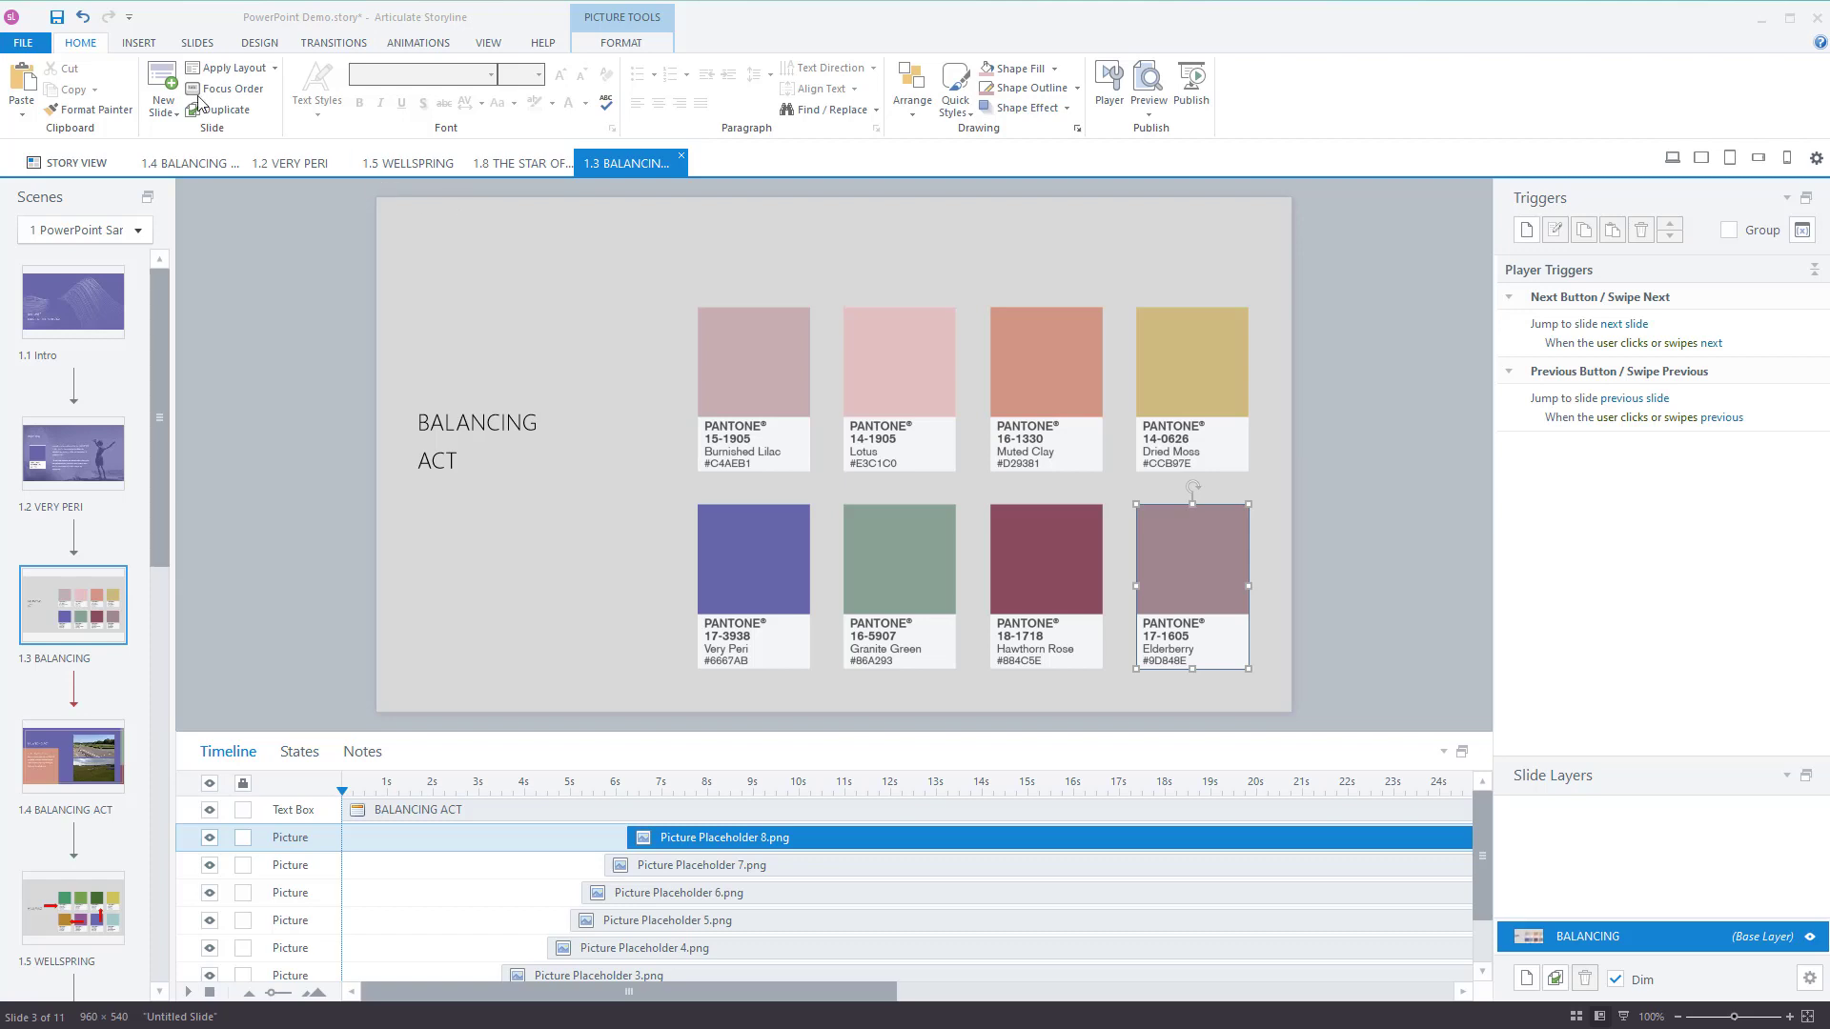
Insert a rounded-corner button about 222 × 66 px below the BALANCING ACT title and label it "Click Here".
{"action": "left_click", "coordinate": [139, 44]}
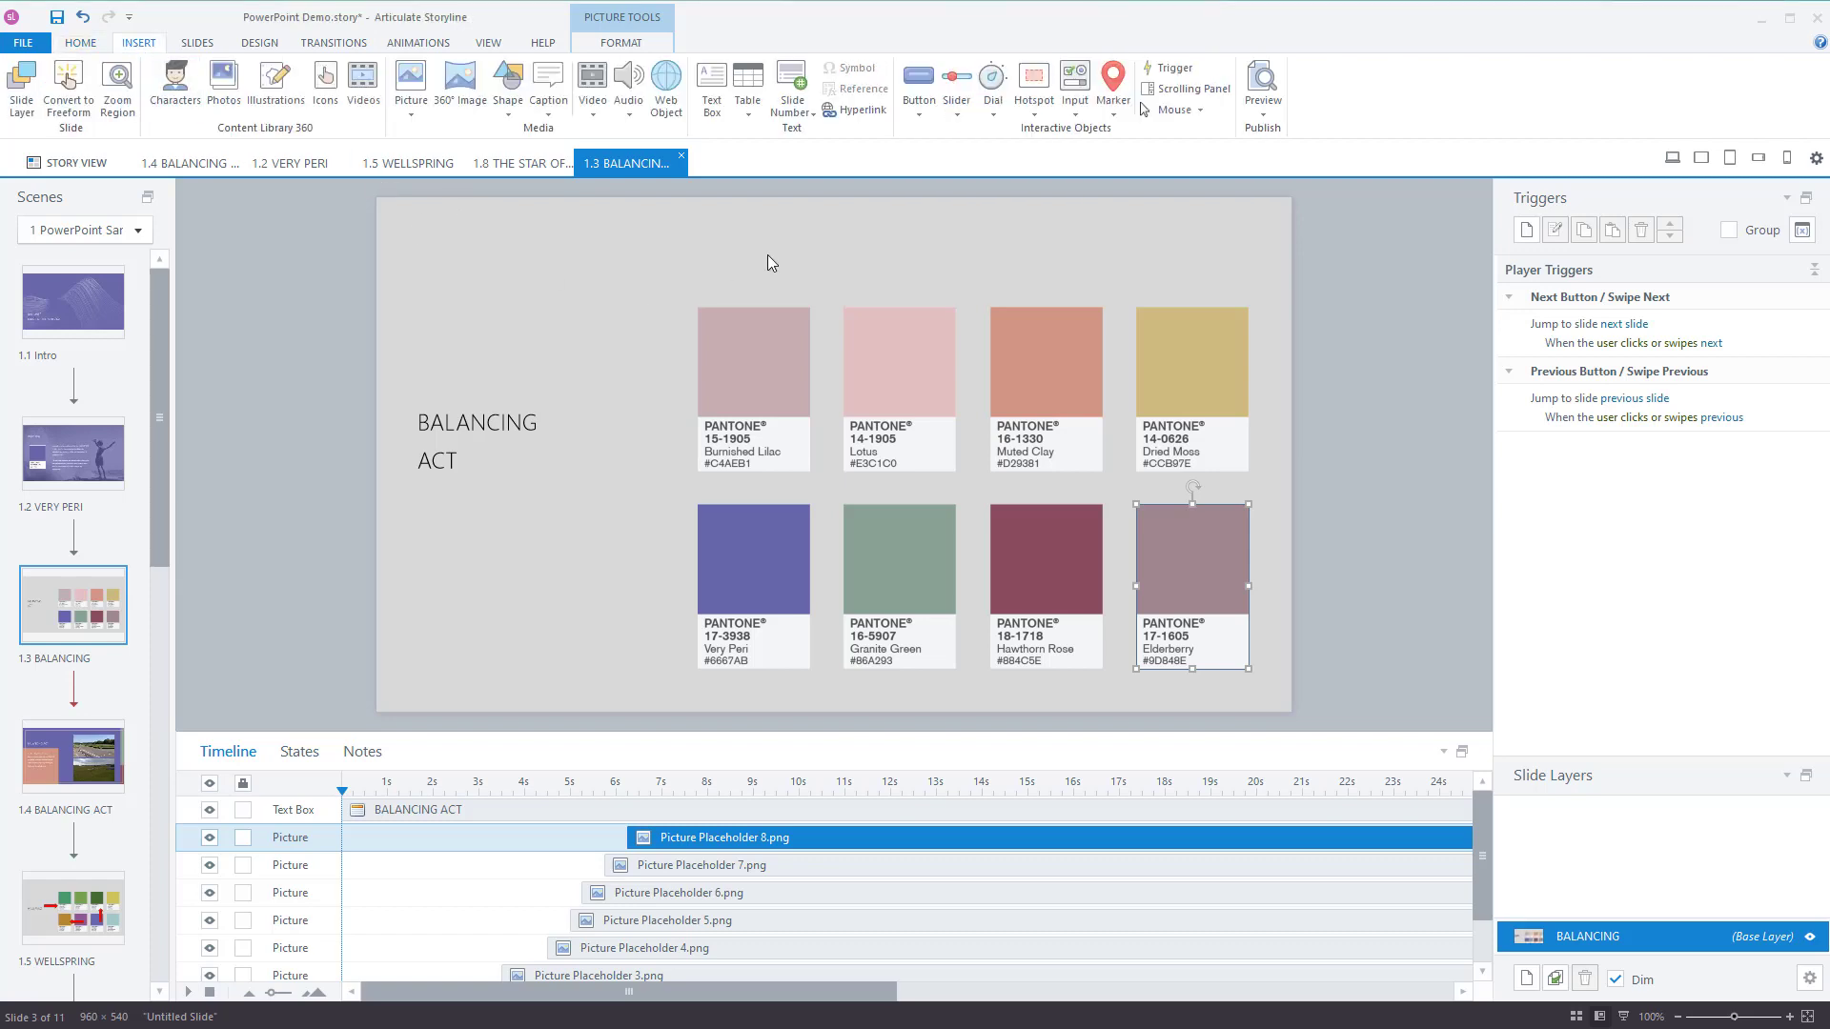
{"action": "left_click", "coordinate": [920, 91]}
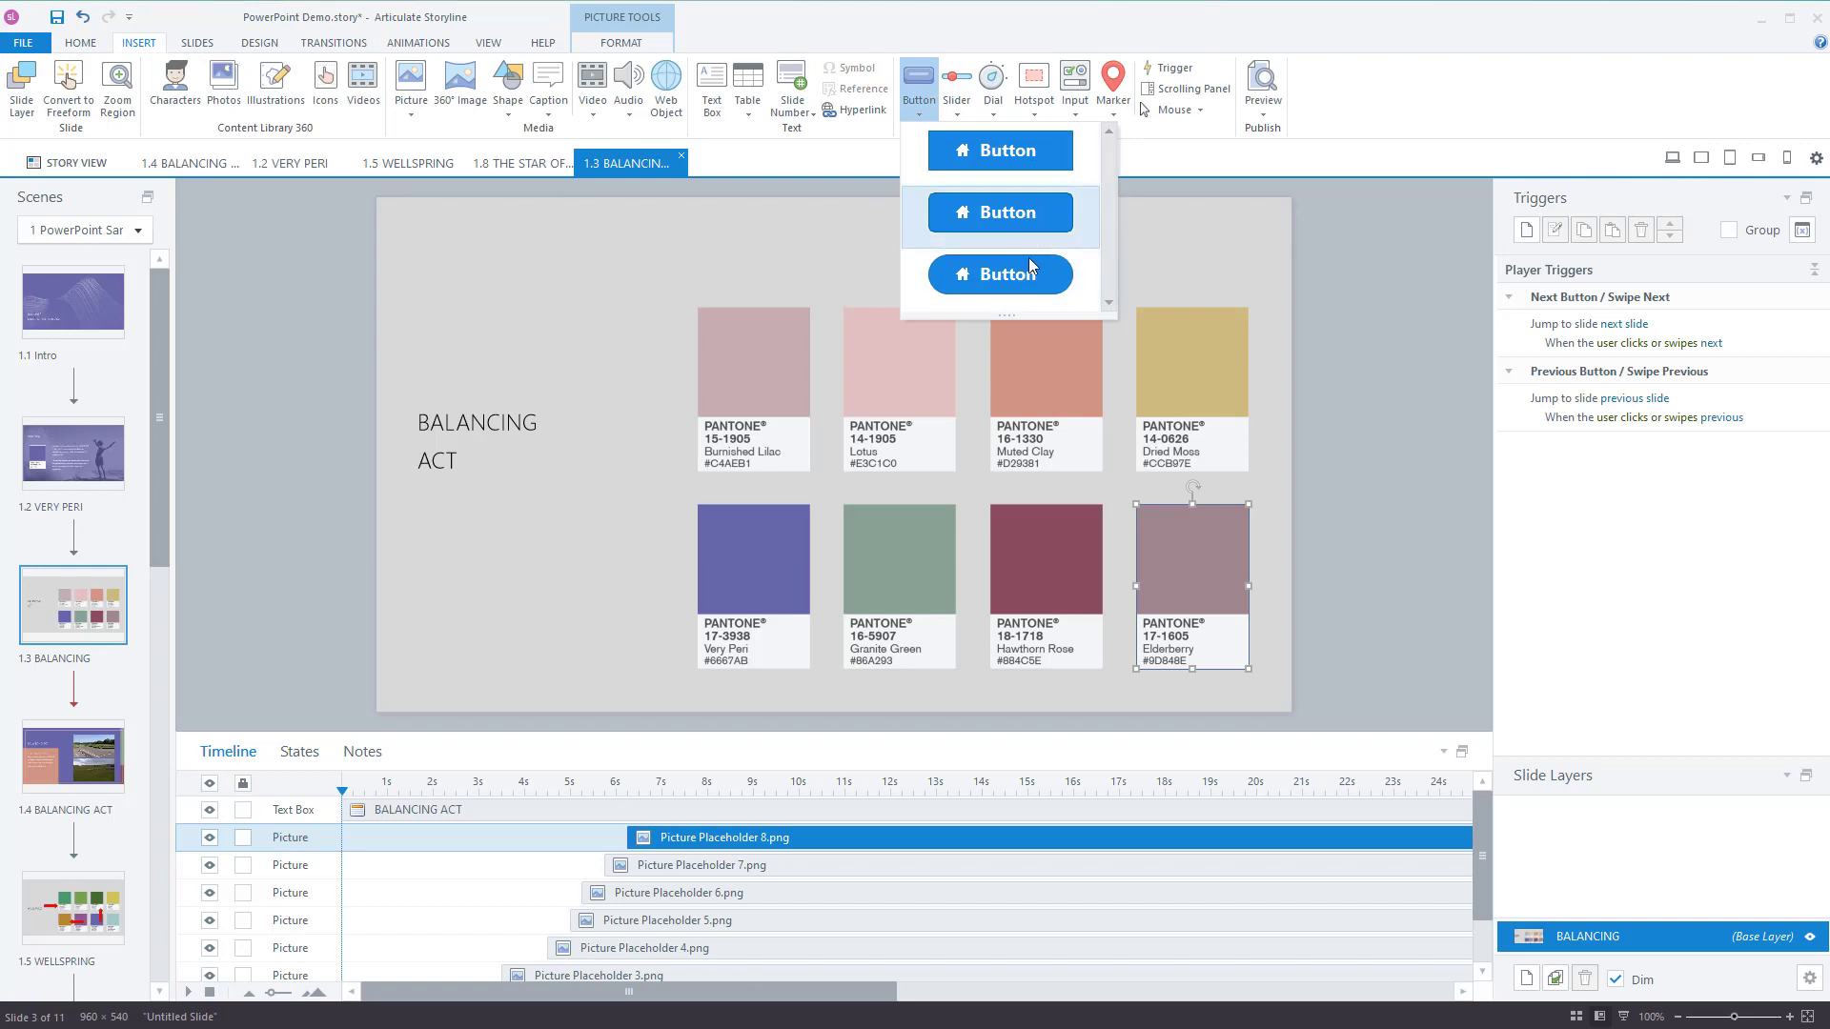
{"action": "left_click", "coordinate": [1039, 215]}
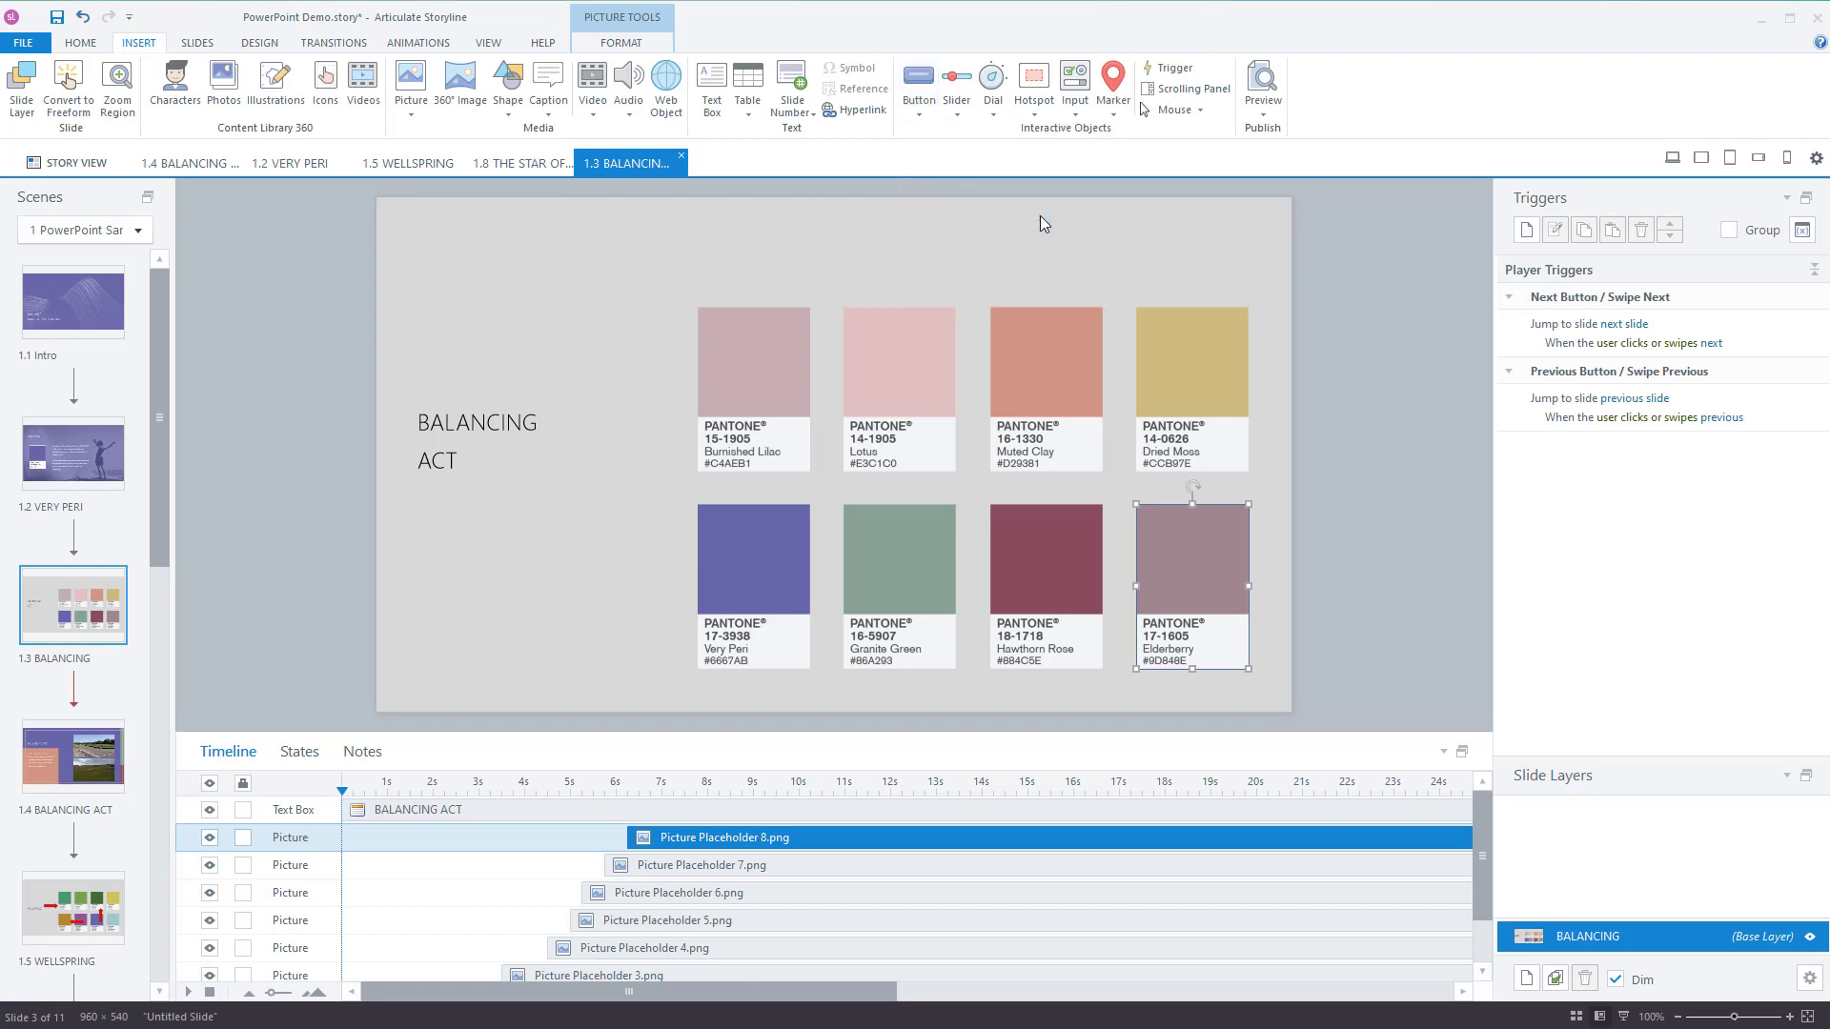
{"action": "left_click_drag", "start_coordinate": [443, 523], "coordinate": [650, 587]}
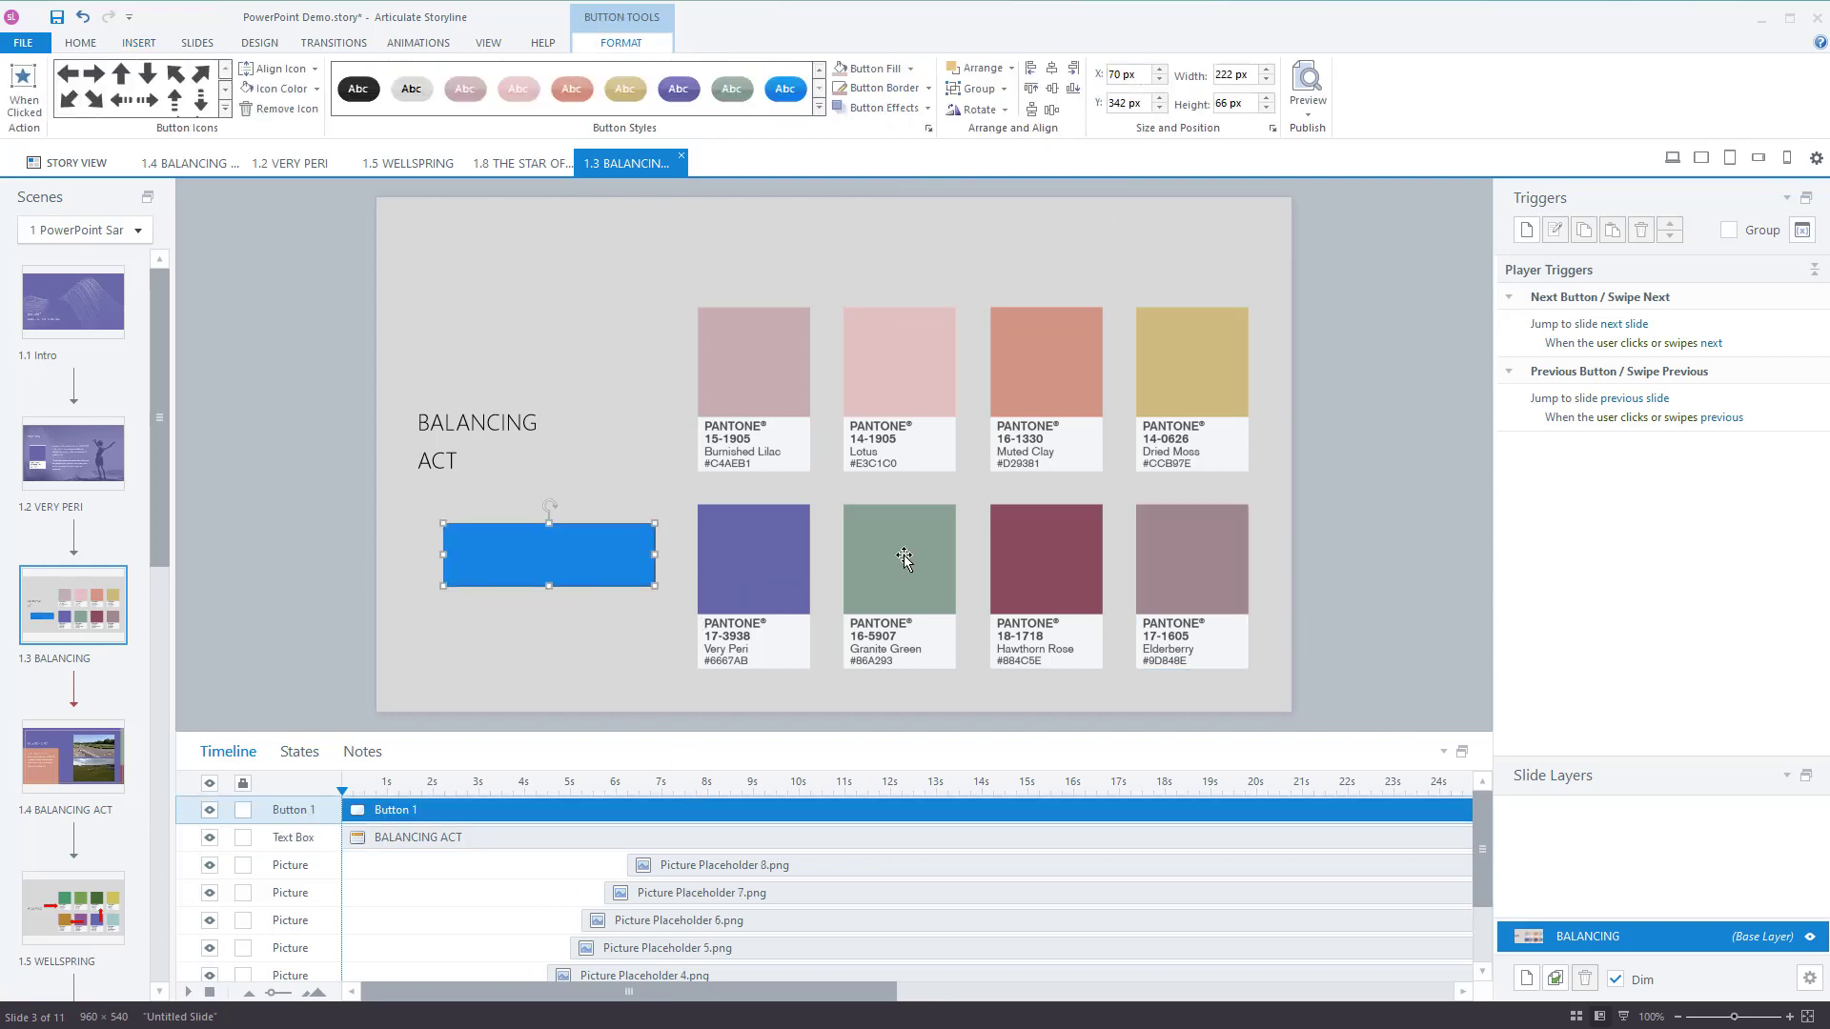
{"action": "type", "text": "Click Here"}
{"action": "left_click", "coordinate": [609, 606]}
Give the Click Here button a pink fill and a dark rose border.
{"action": "left_click", "coordinate": [654, 563]}
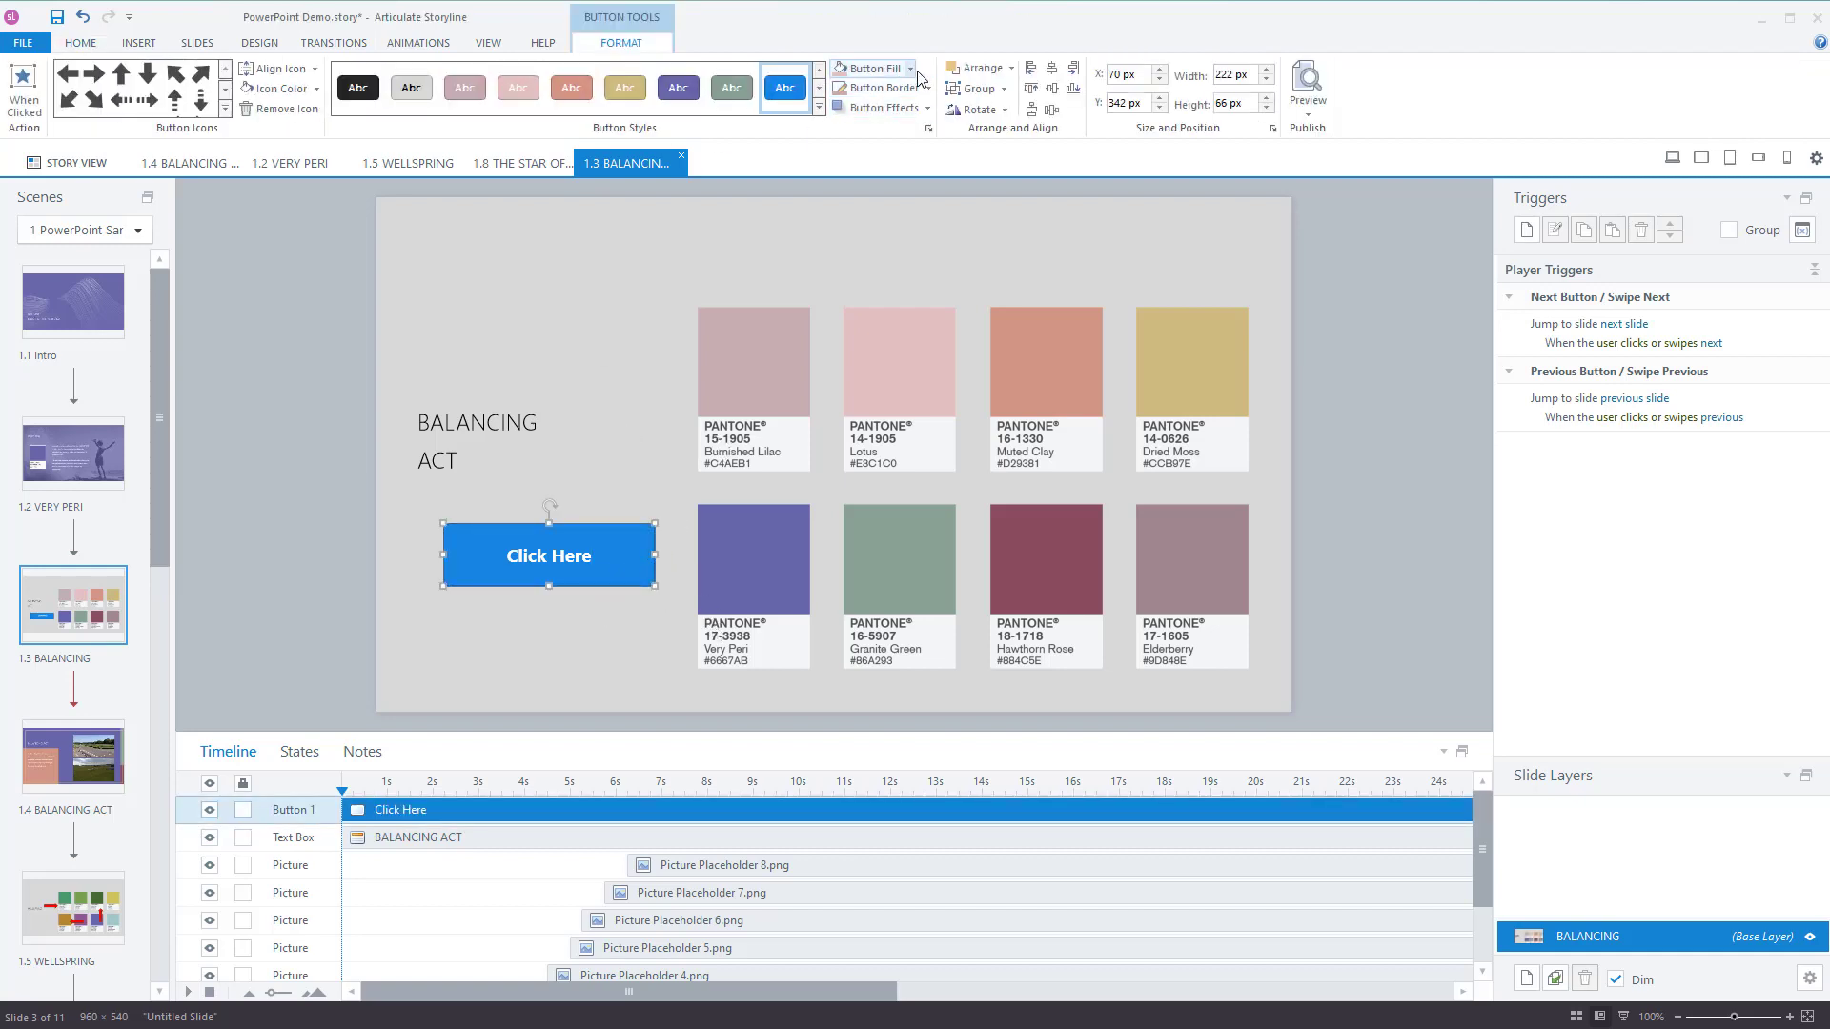
{"action": "left_click", "coordinate": [838, 71]}
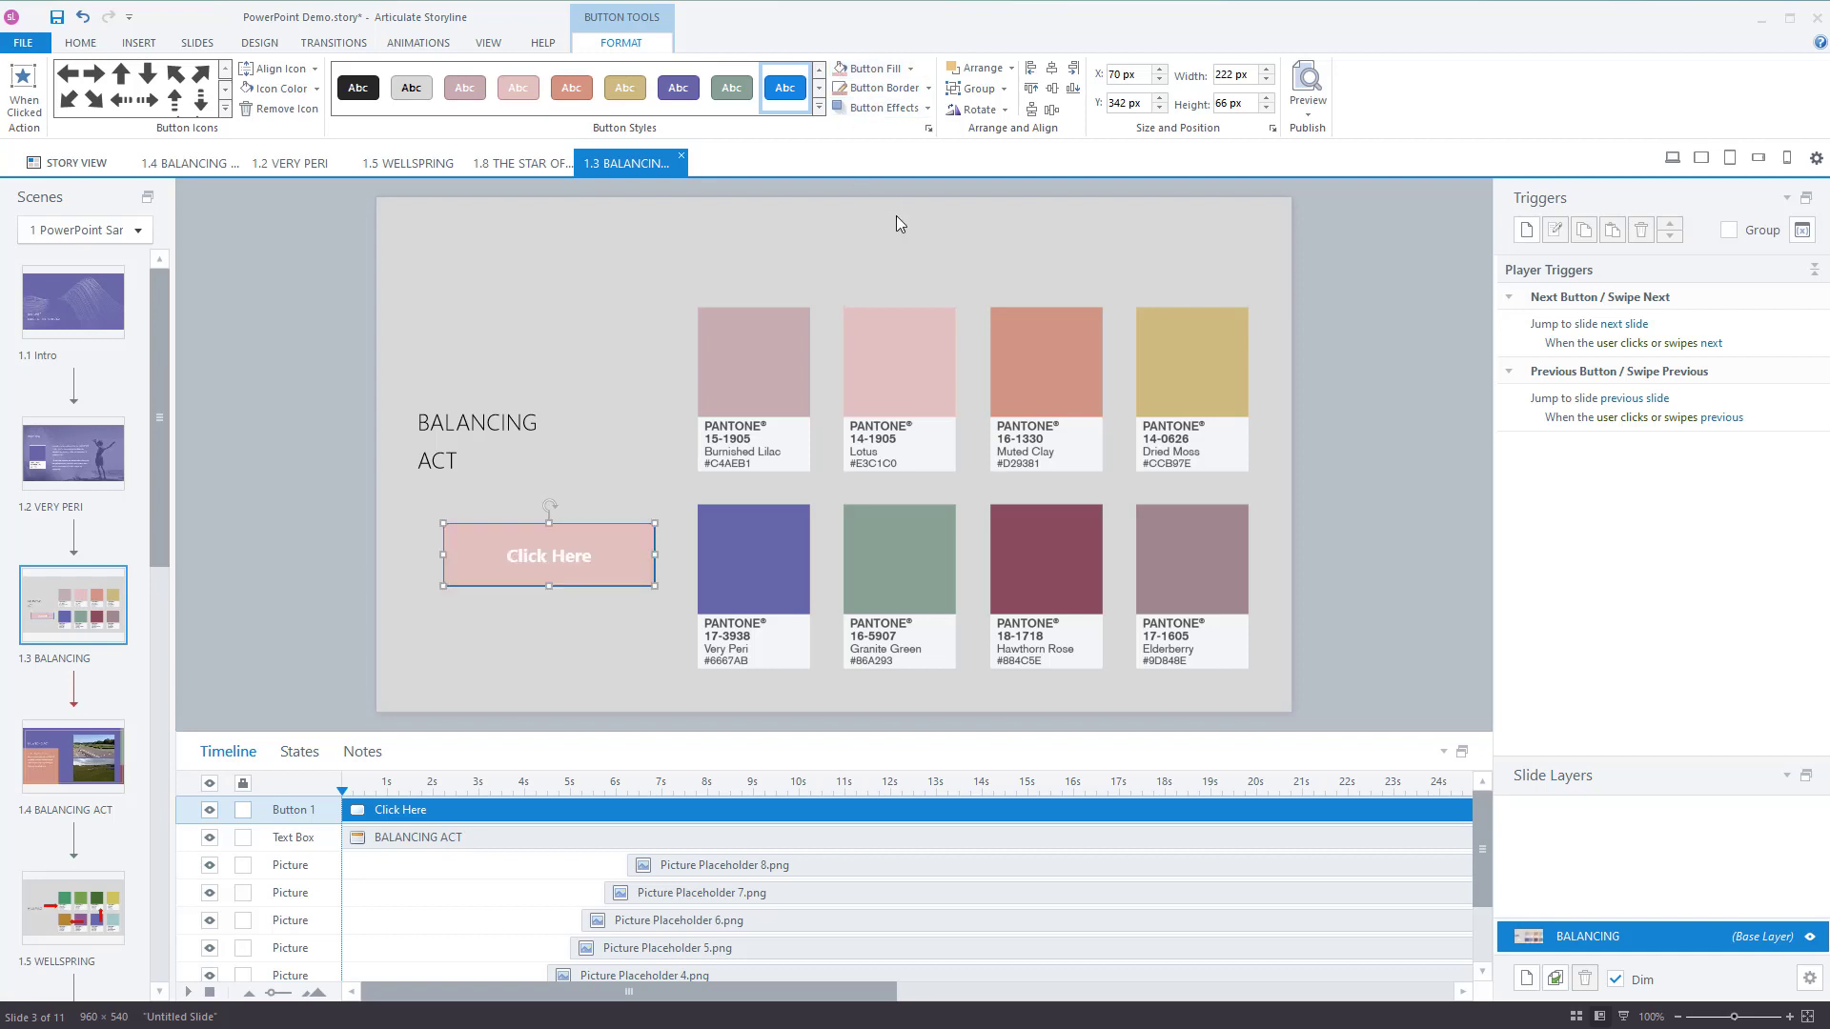
{"action": "left_click", "coordinate": [927, 88]}
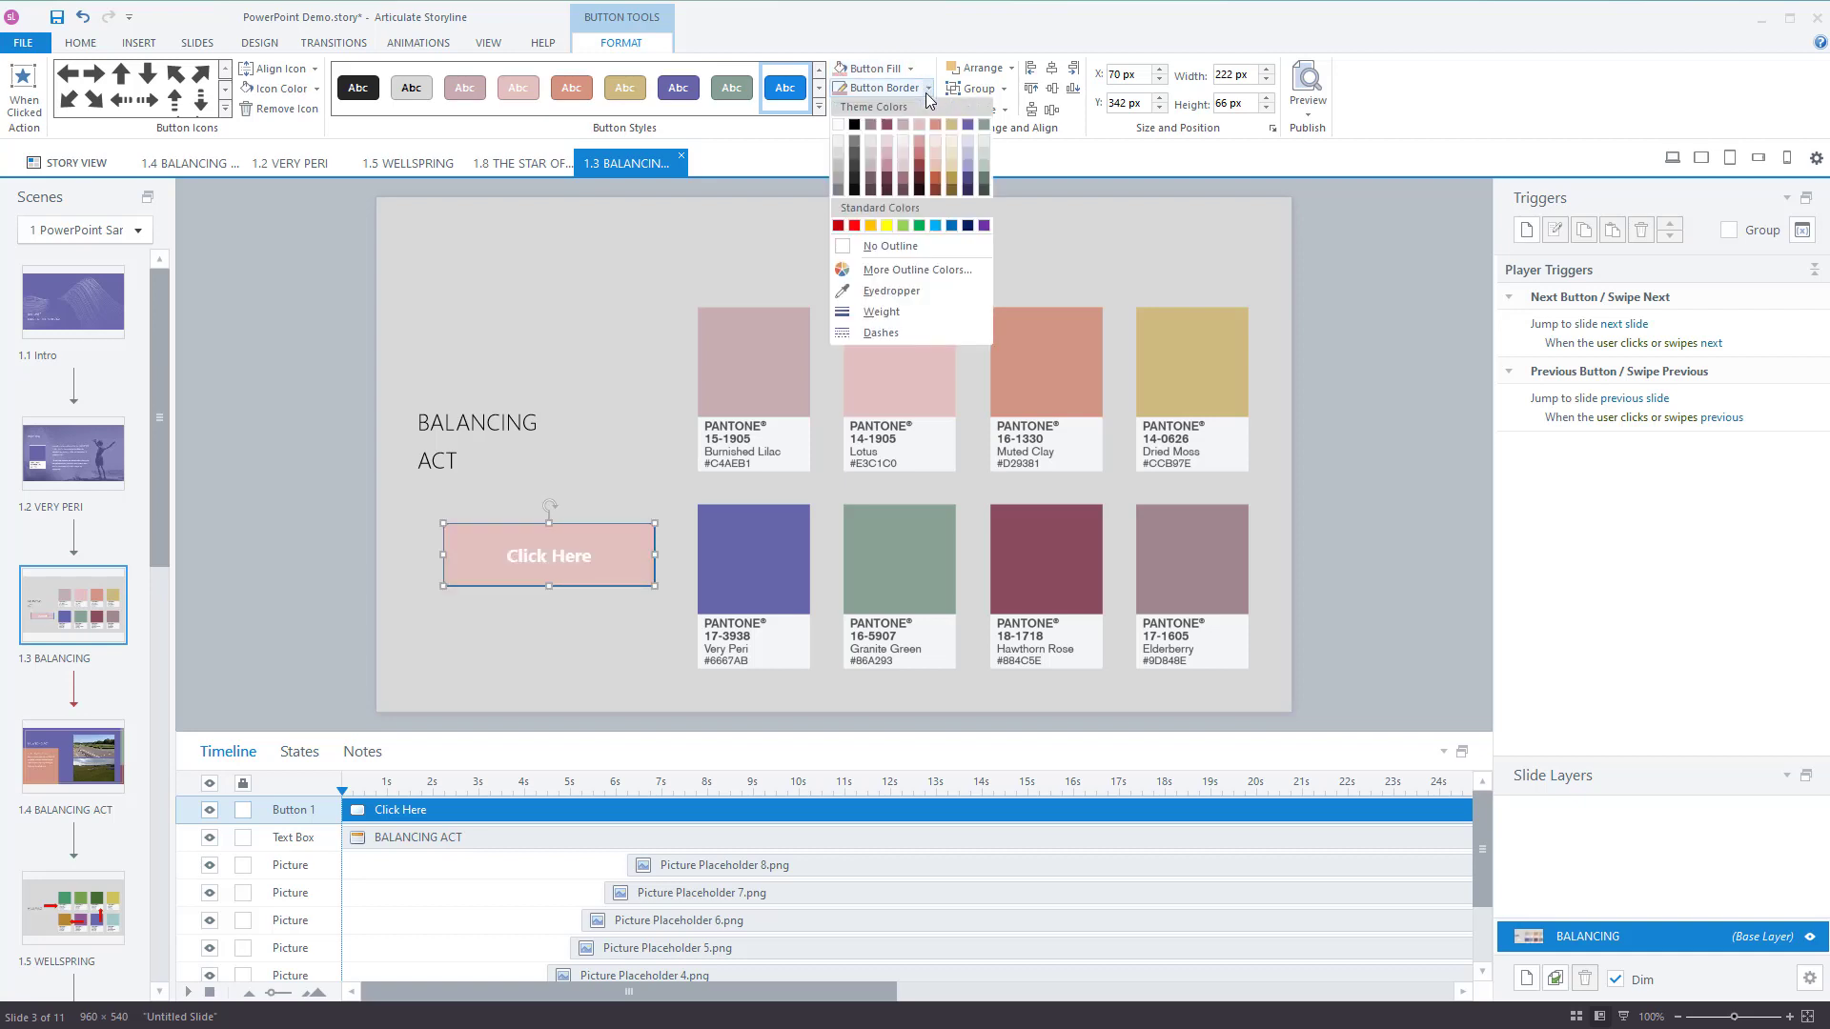
{"action": "left_click", "coordinate": [887, 141]}
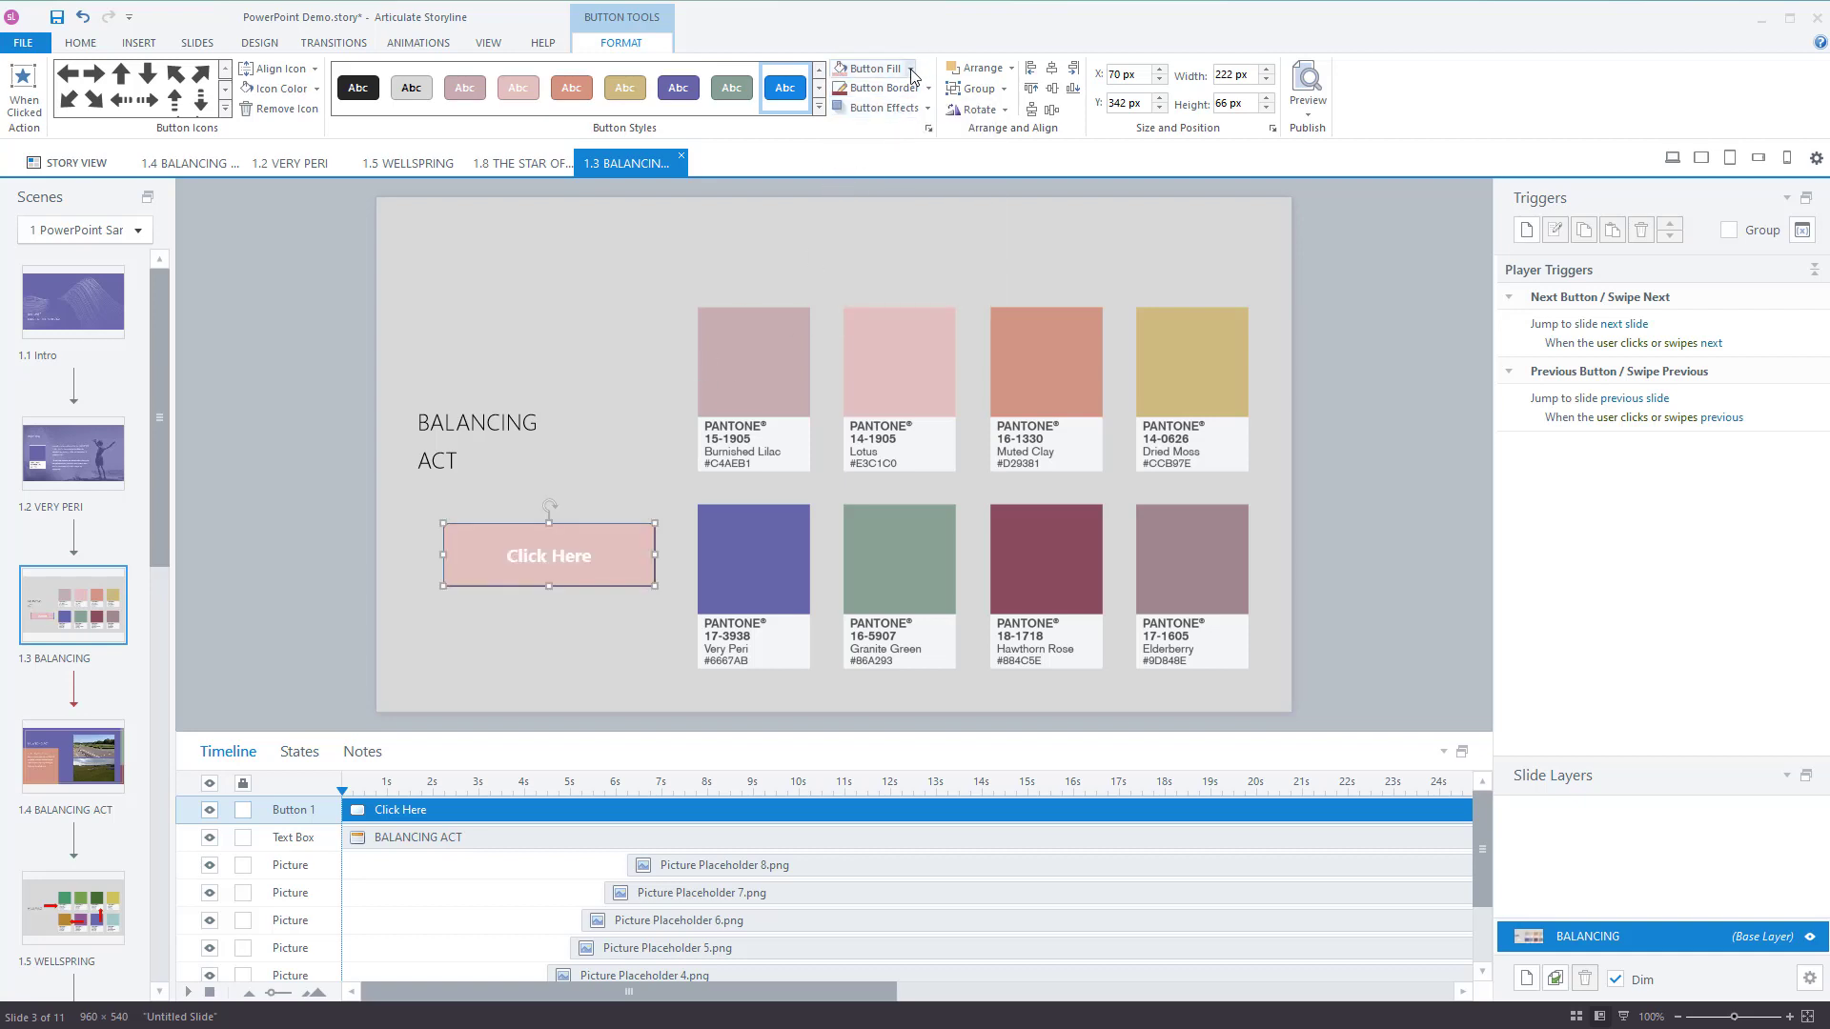
Change the Click Here button's text color to black.
{"action": "triple_click", "coordinate": [592, 570]}
{"action": "left_click", "coordinate": [93, 40]}
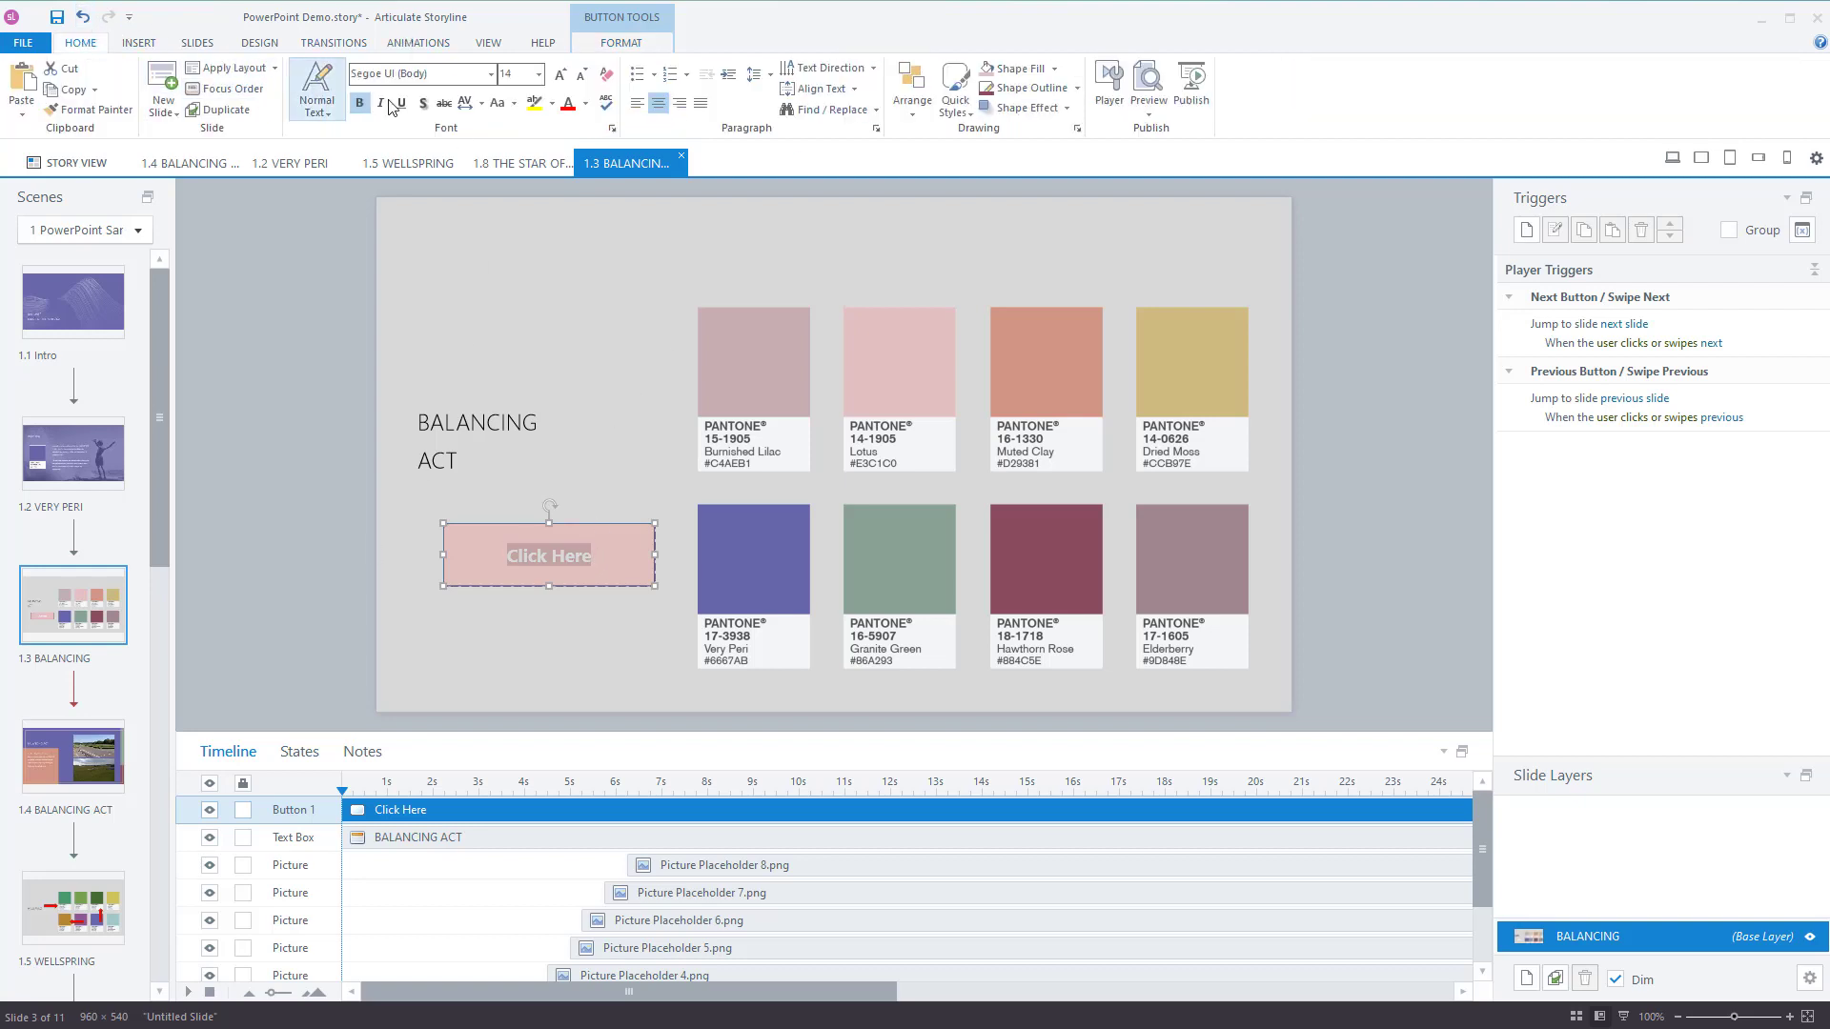
{"action": "left_click", "coordinate": [584, 111]}
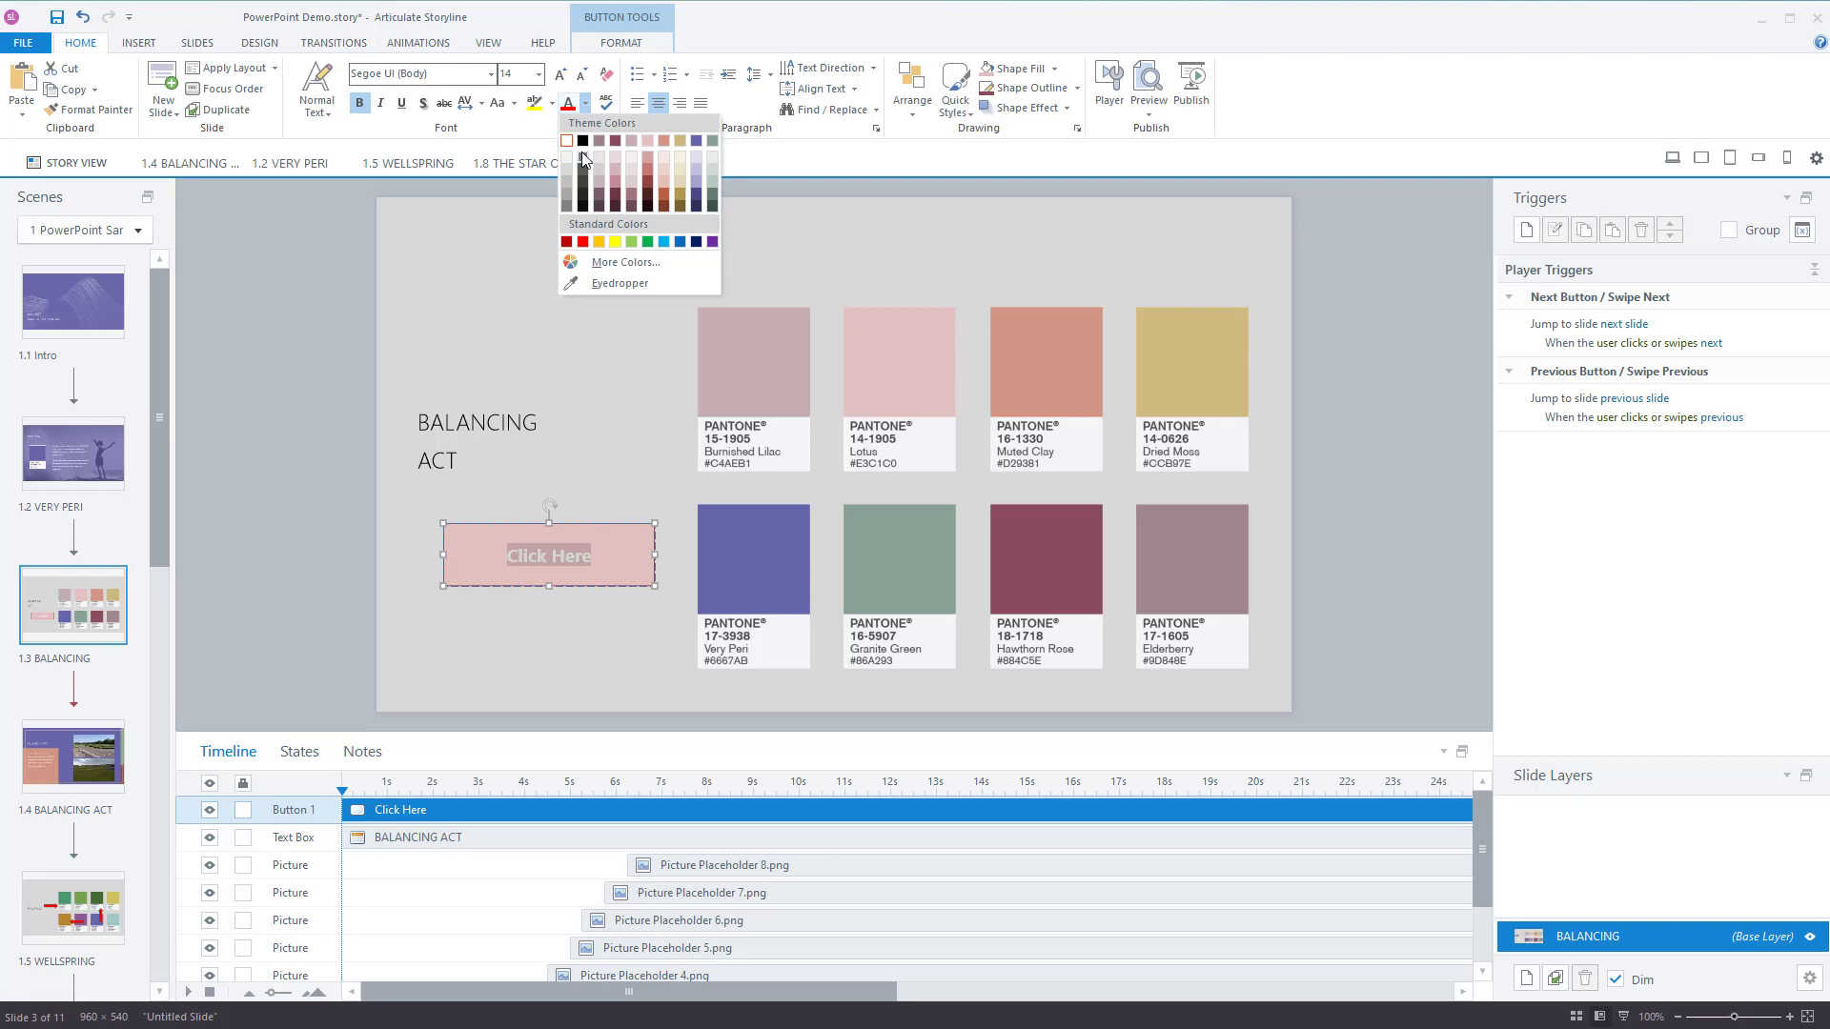
{"action": "left_click", "coordinate": [589, 148]}
{"action": "left_click", "coordinate": [635, 589]}
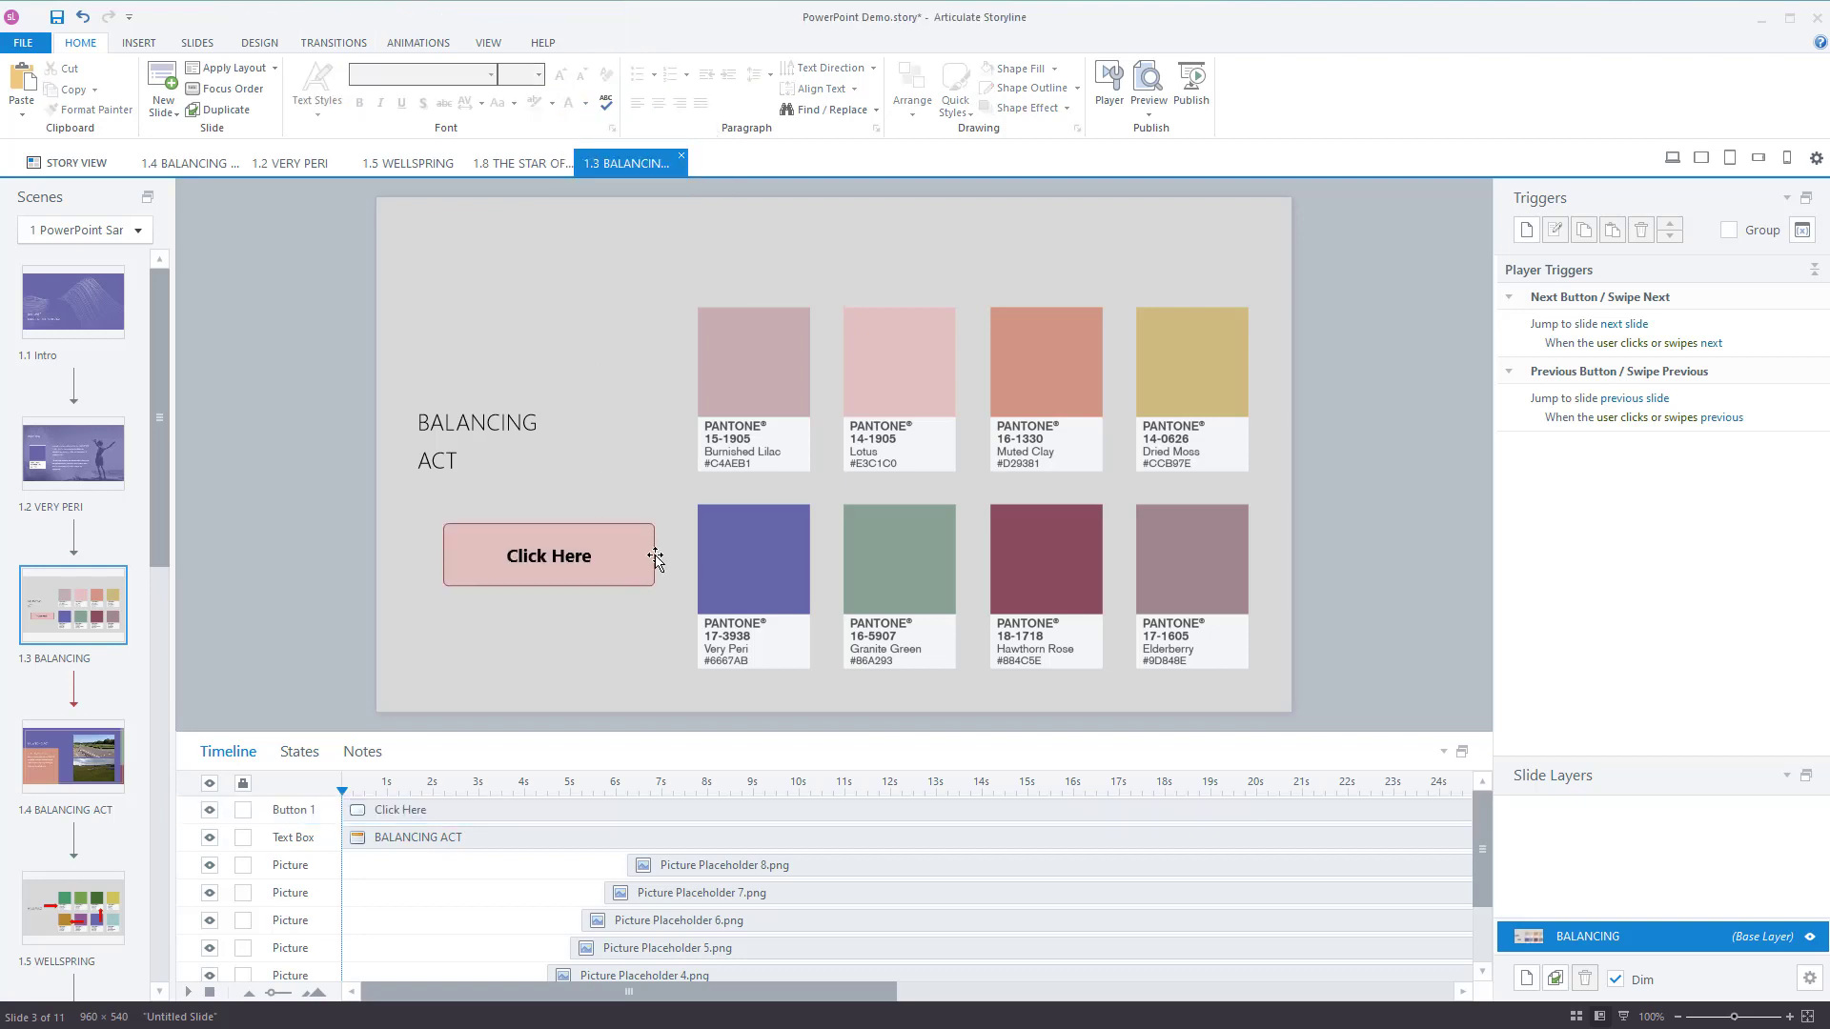
Add an outer shadow falling toward the lower right to the Click Here button.
{"action": "left_click", "coordinate": [654, 560]}
{"action": "left_click", "coordinate": [620, 42]}
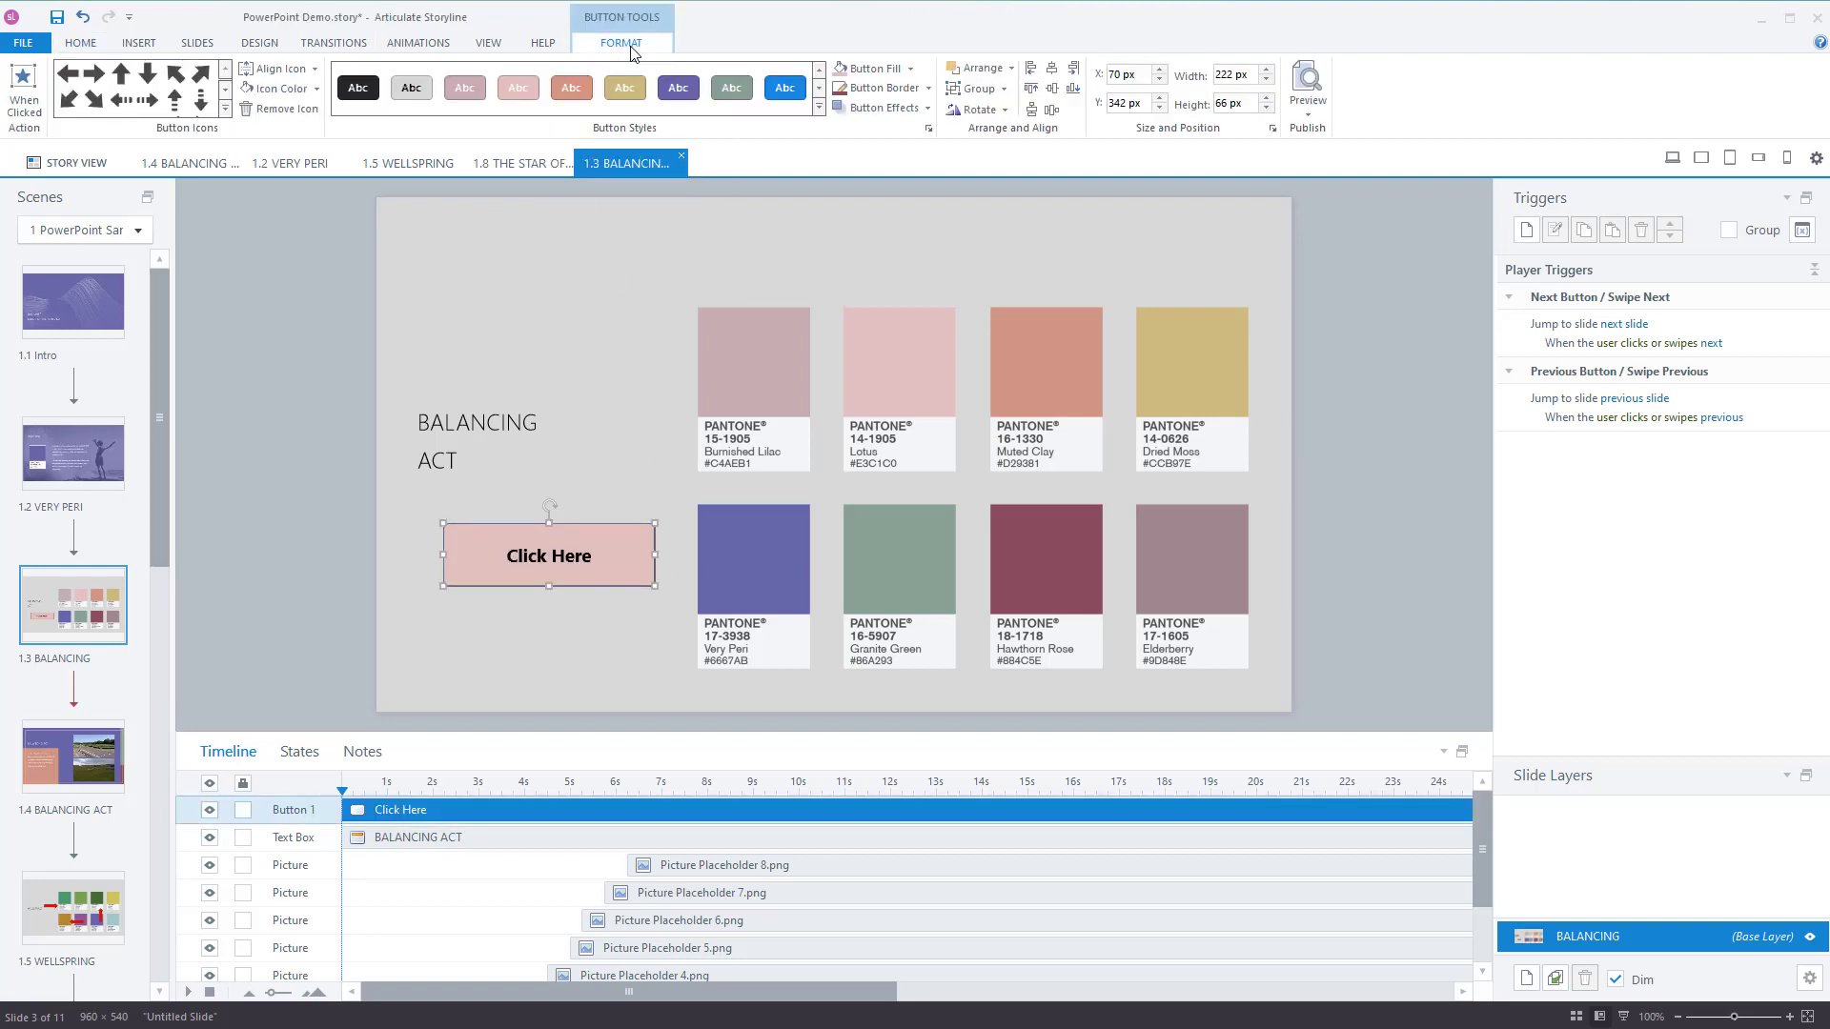
{"action": "left_click", "coordinate": [927, 108]}
{"action": "mouse_move", "coordinate": [958, 157]}
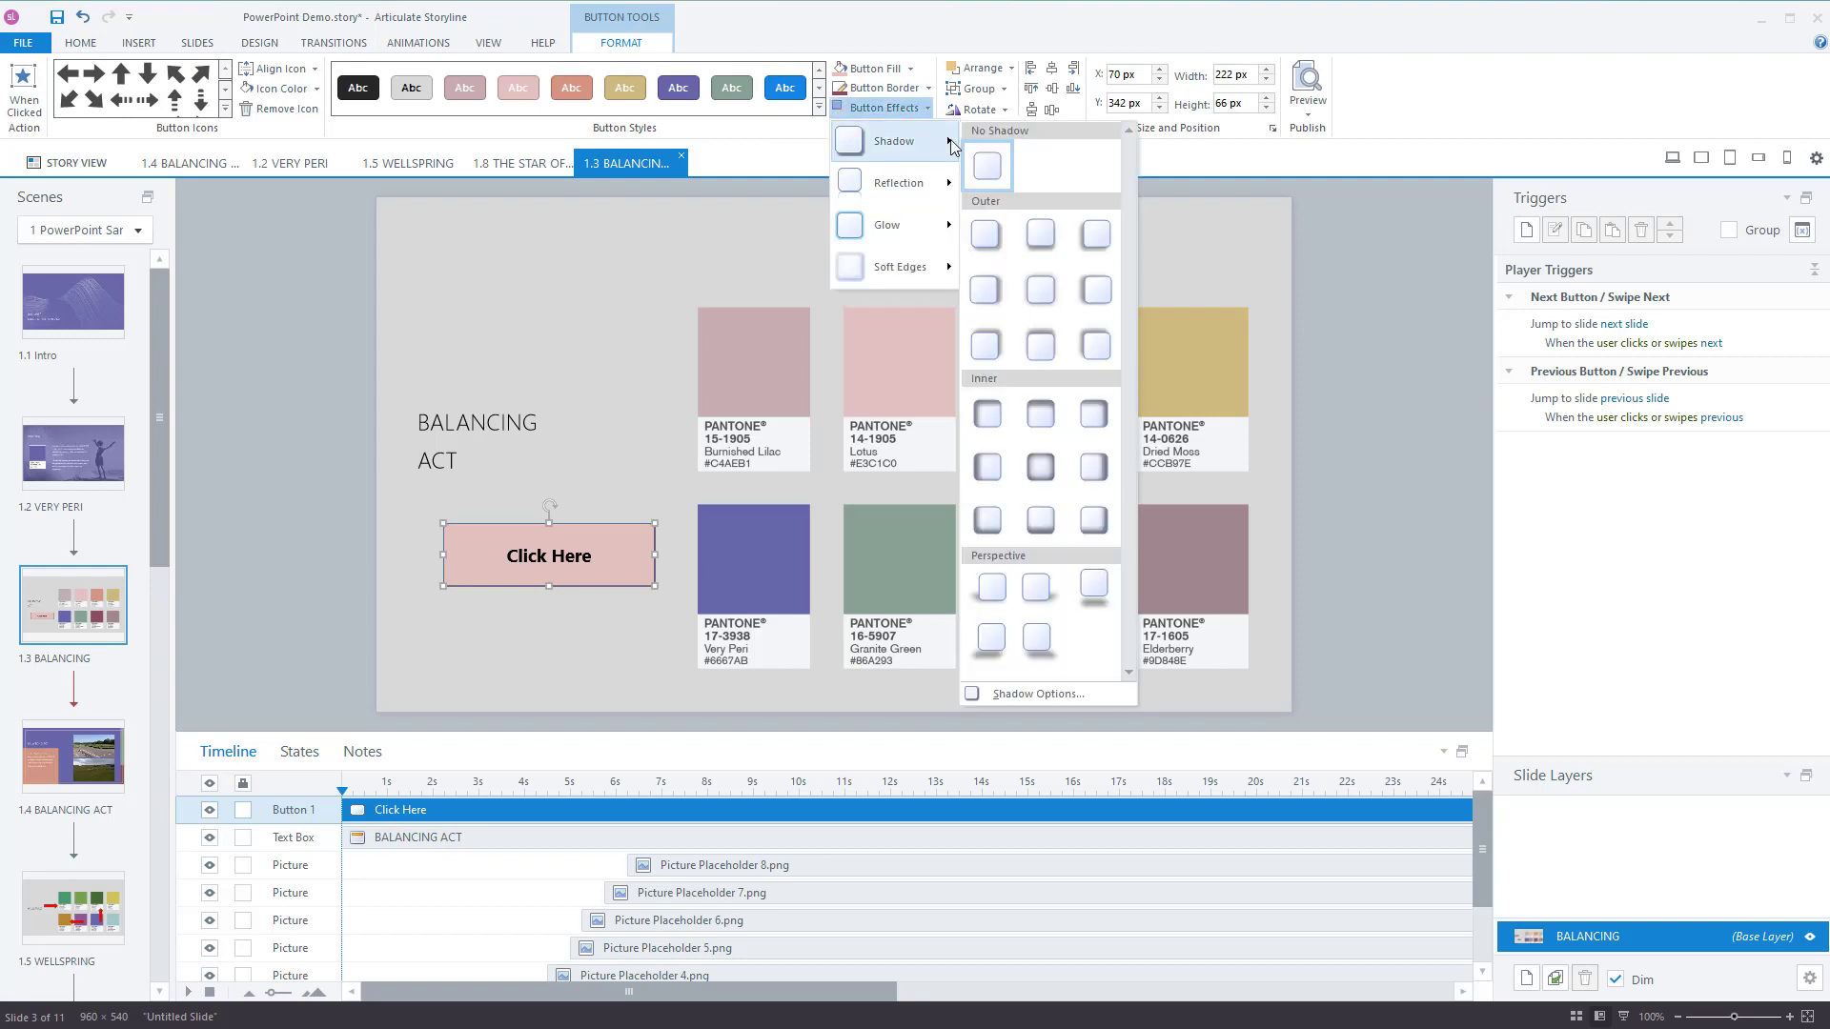
{"action": "left_click", "coordinate": [988, 238]}
{"action": "left_click", "coordinate": [632, 652]}
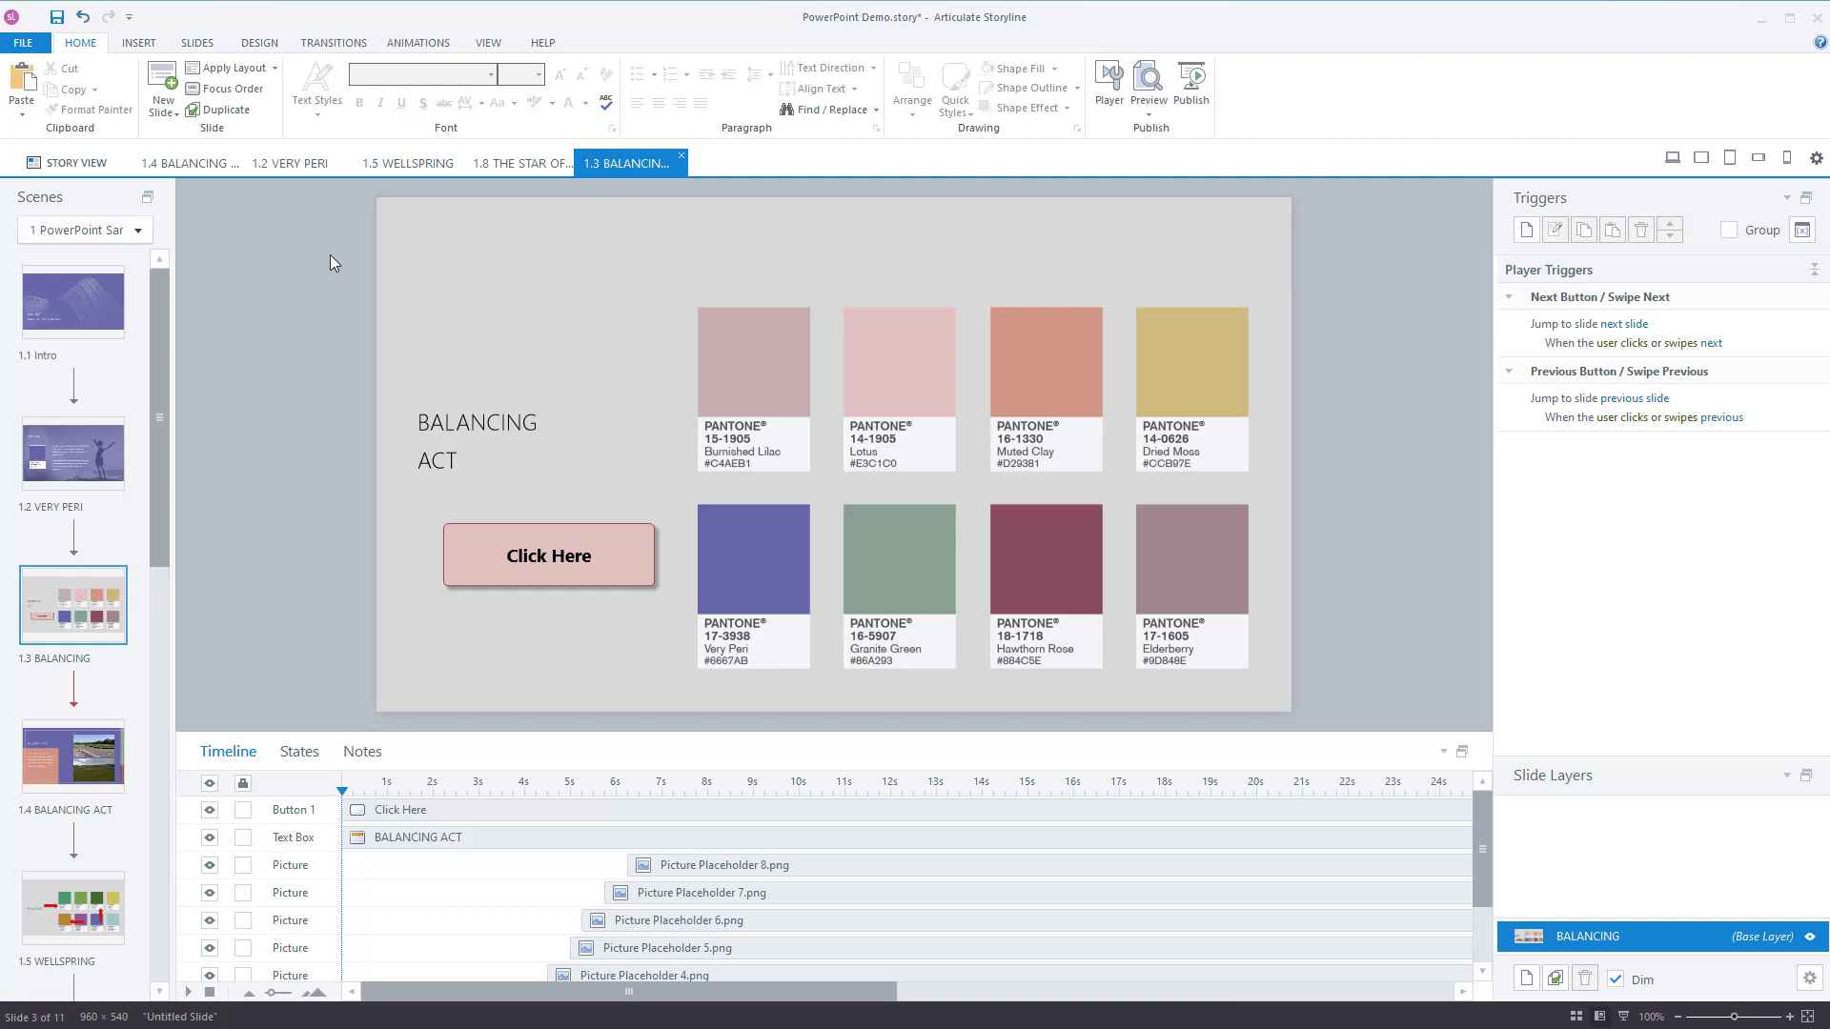
Draw a rounded rectangle shape about 222 × 60 px below the button and enter "Click Here" as its text.
{"action": "left_click", "coordinate": [138, 43]}
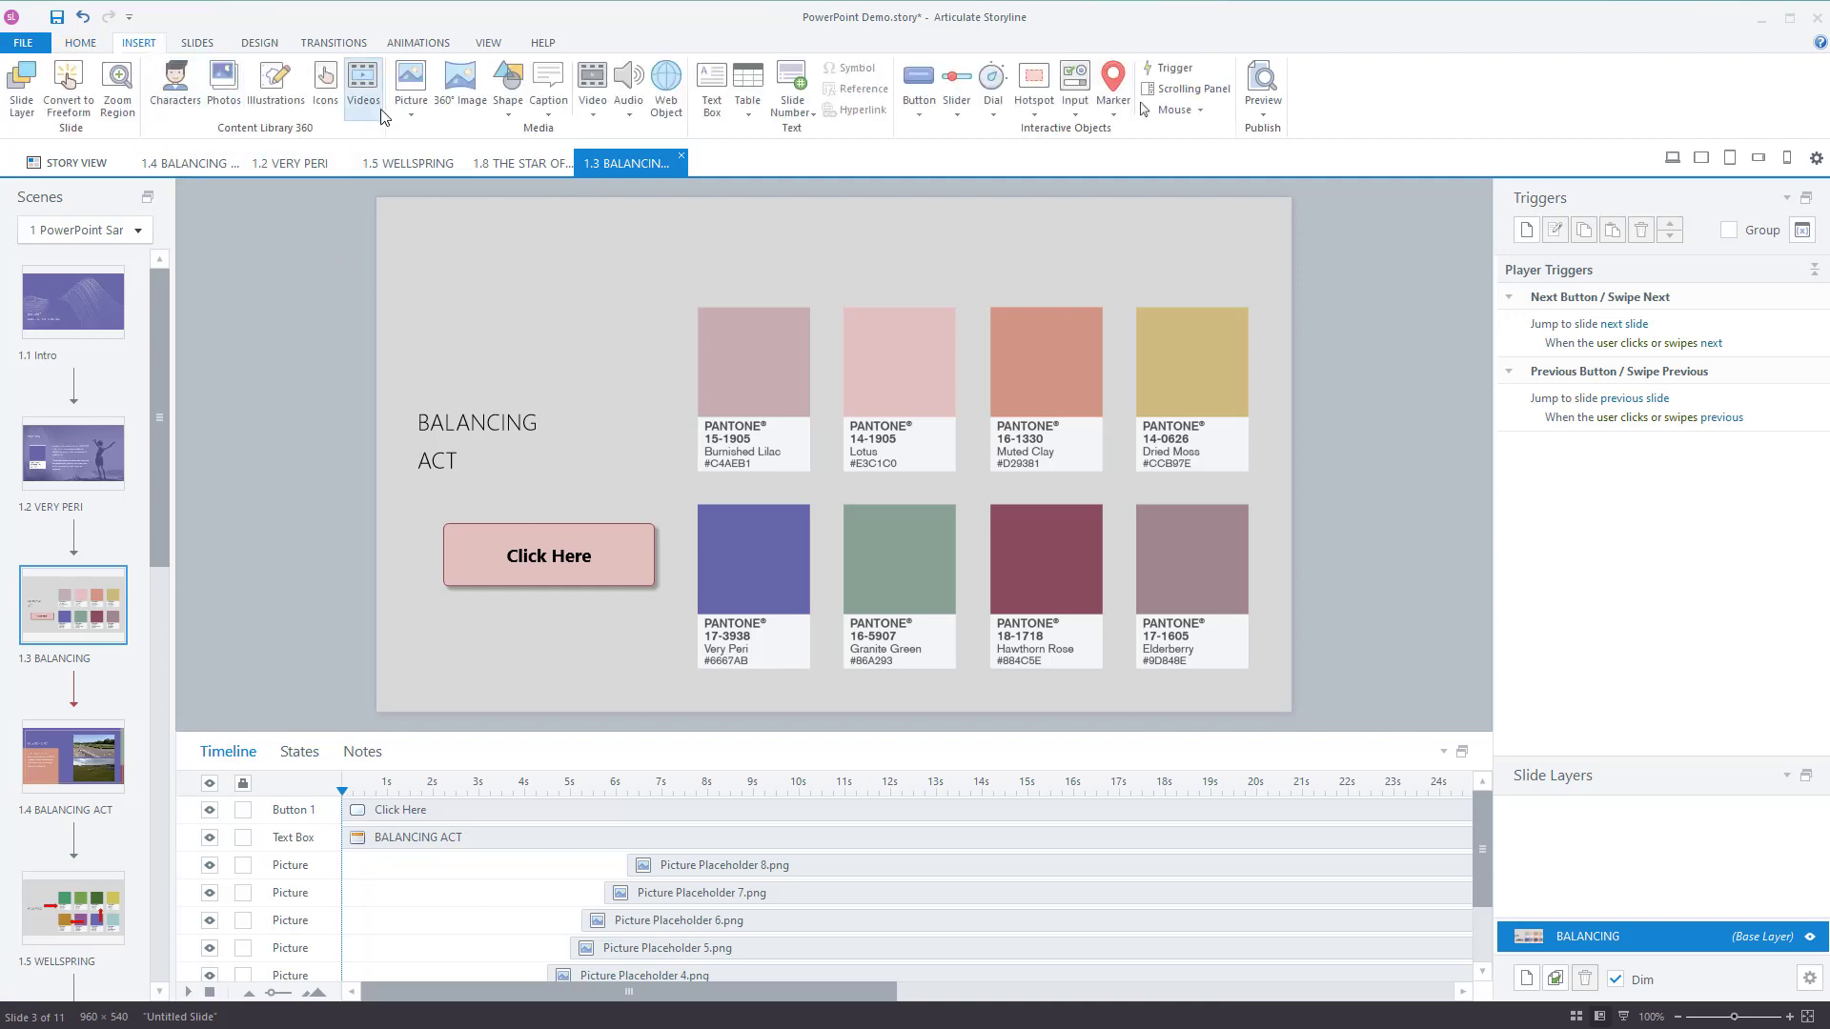
{"action": "left_click", "coordinate": [508, 84]}
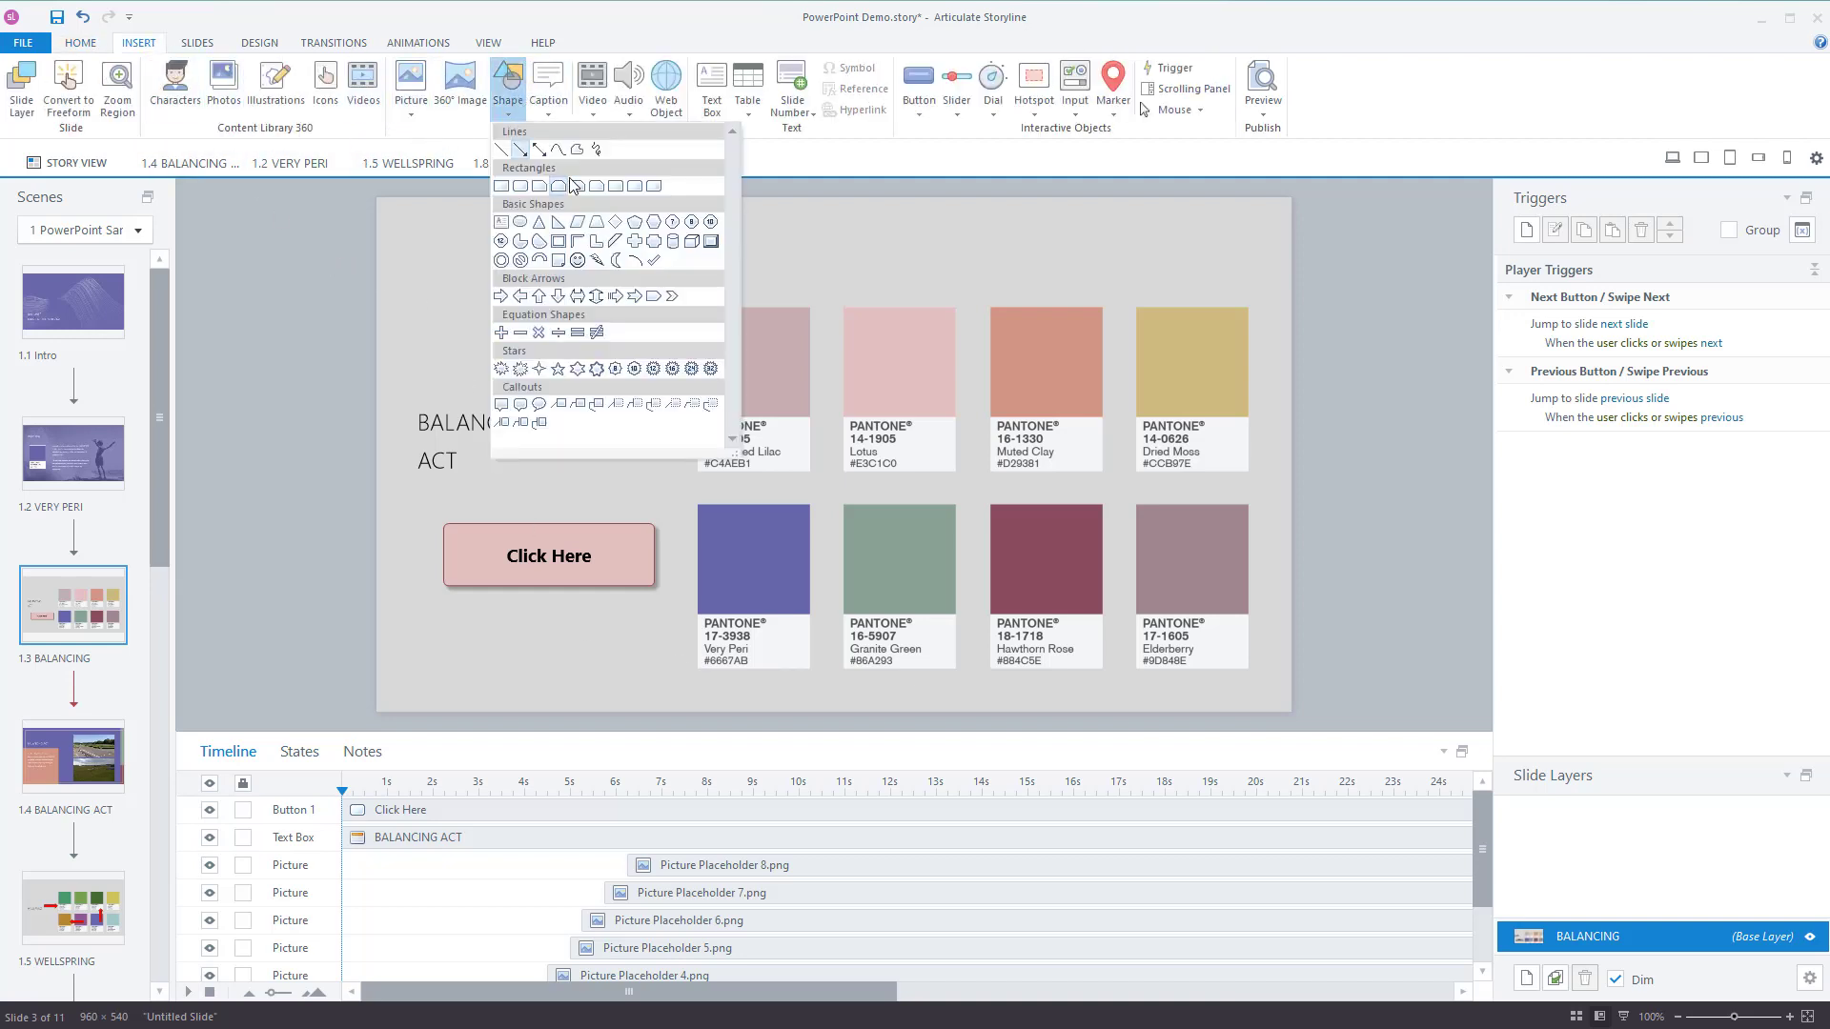
{"action": "left_click", "coordinate": [520, 188]}
{"action": "mouse_move", "coordinate": [446, 636]}
{"action": "left_mouse_down"}
{"action": "mouse_move", "coordinate": [682, 684]}
{"action": "mouse_move", "coordinate": [654, 693]}
{"action": "left_mouse_up"}
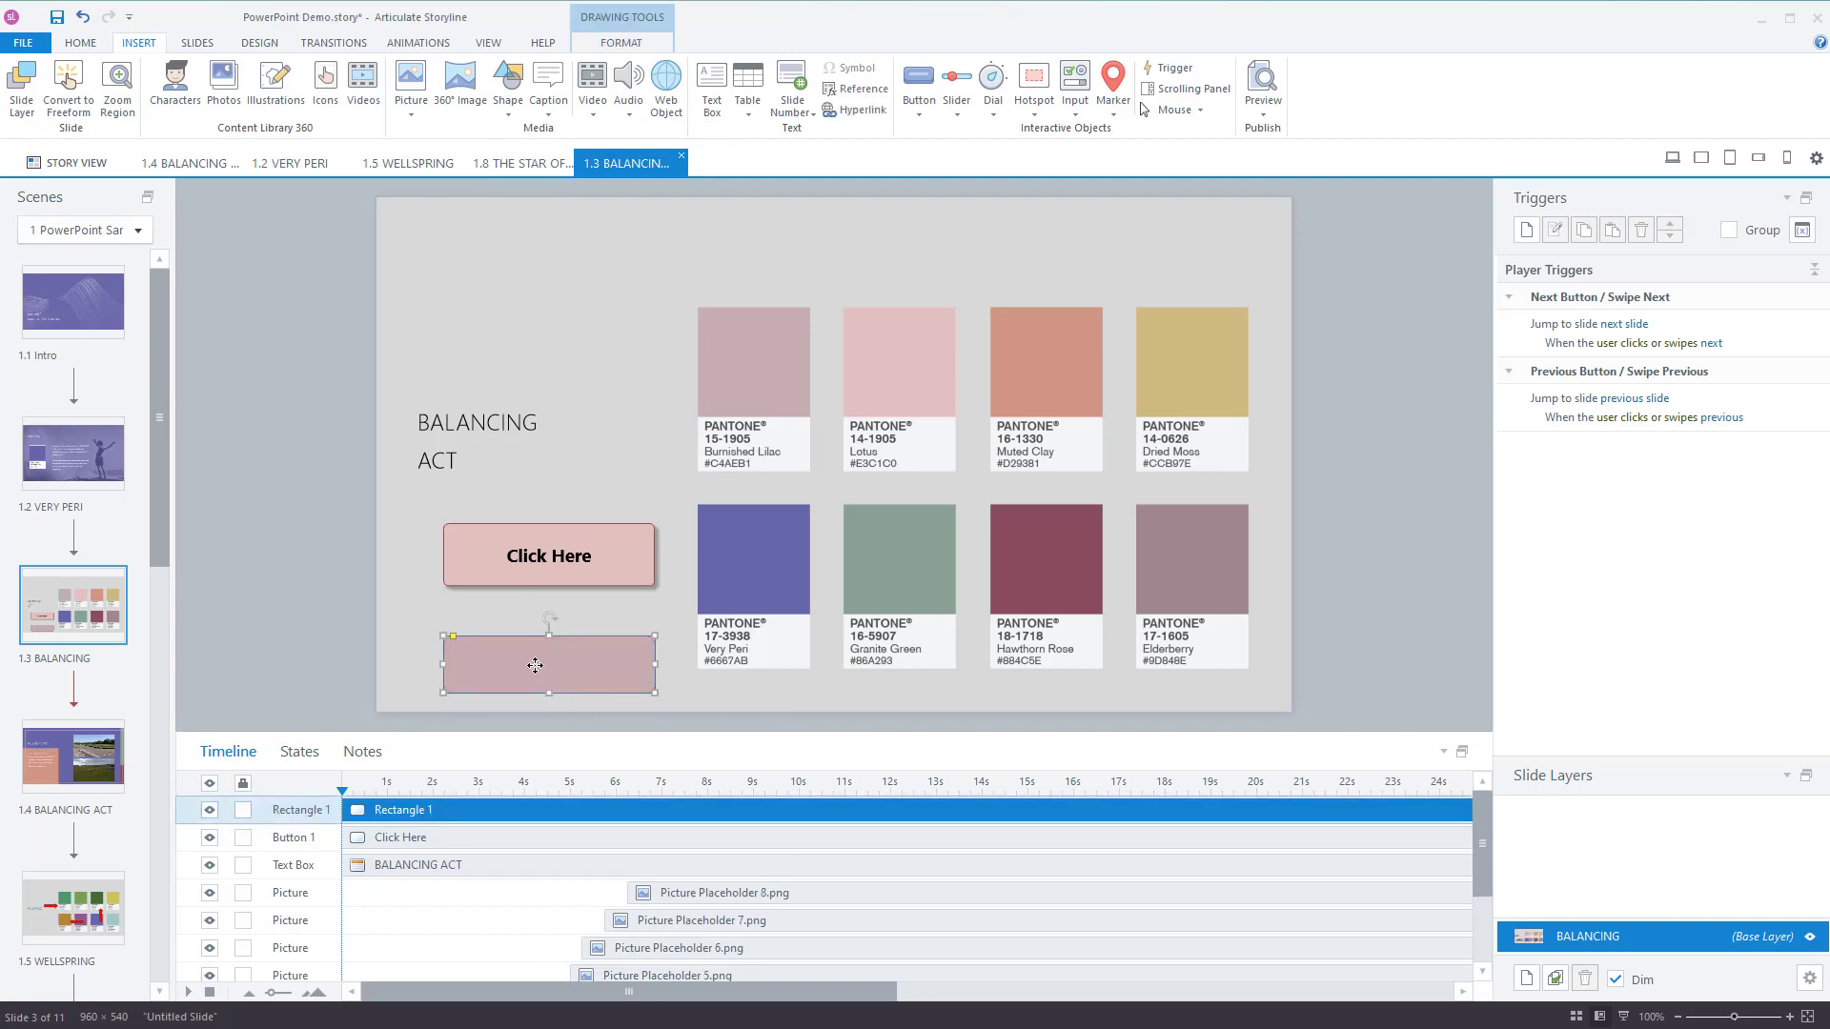
{"action": "type", "text": "Click Here"}
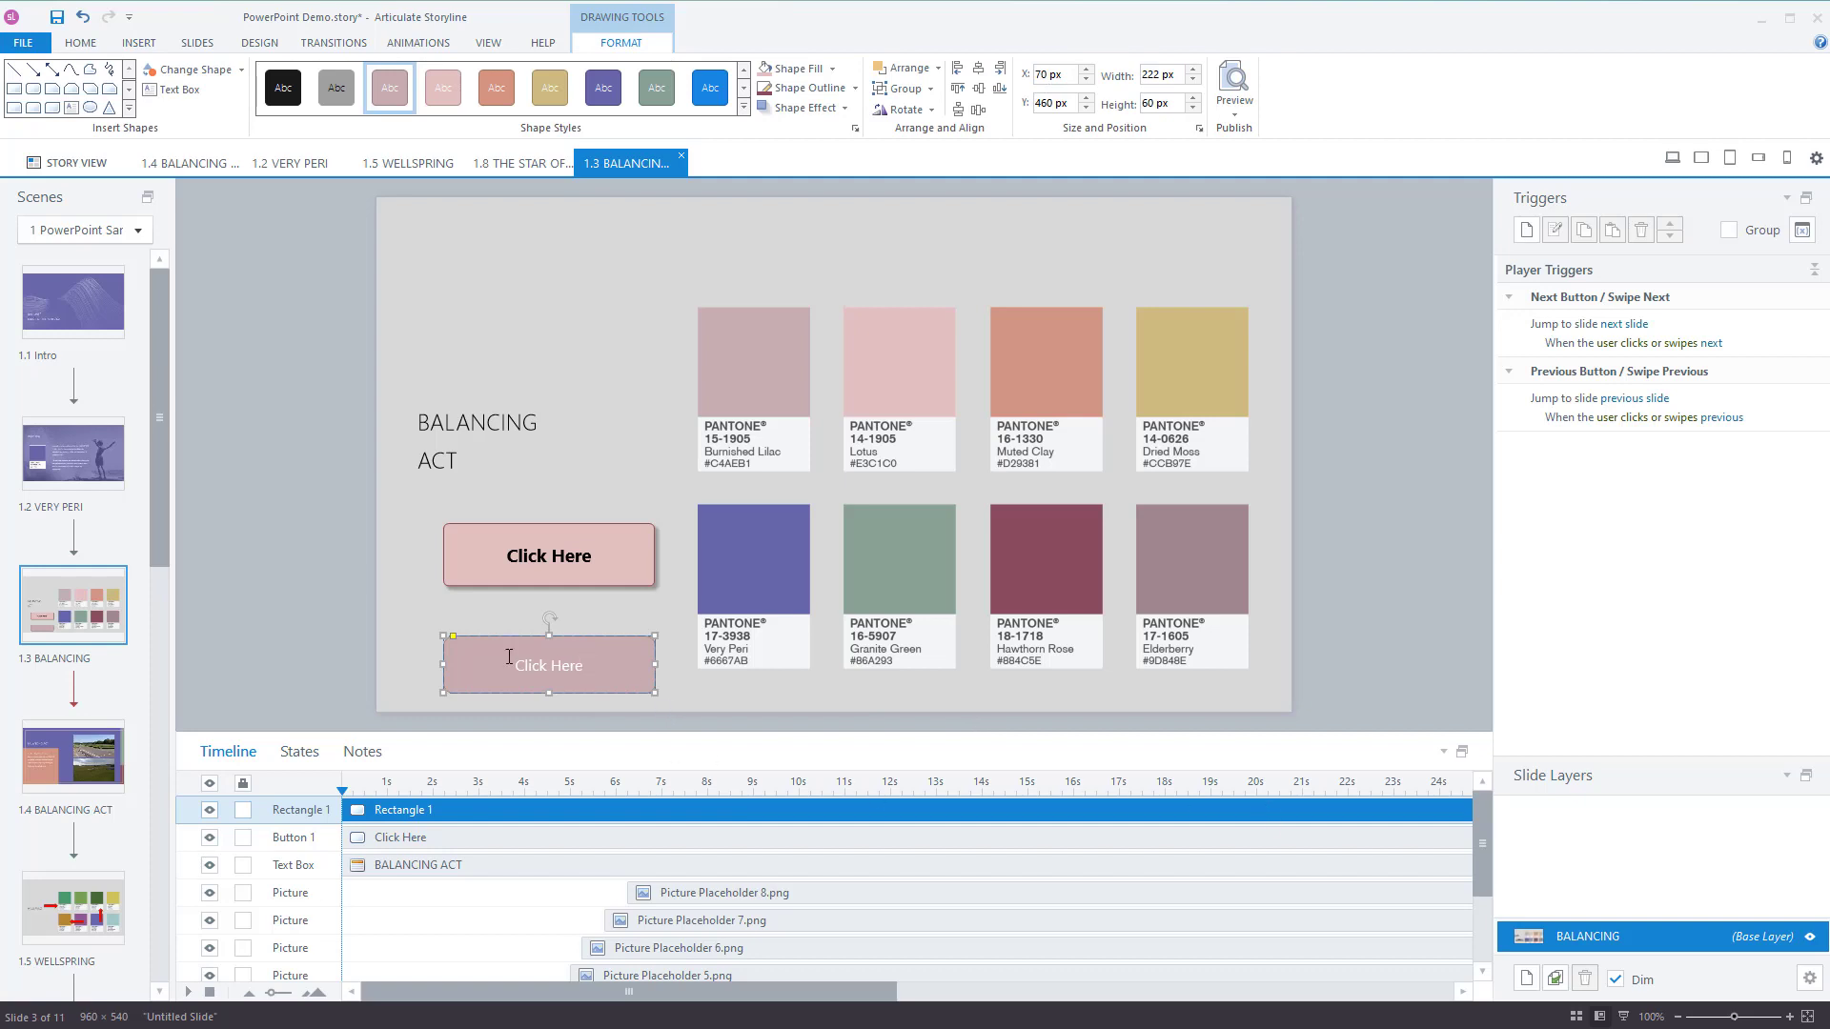
Make the rounded rectangle's text bold and set its font size to 16.
{"action": "key", "text": "ctrl+a"}
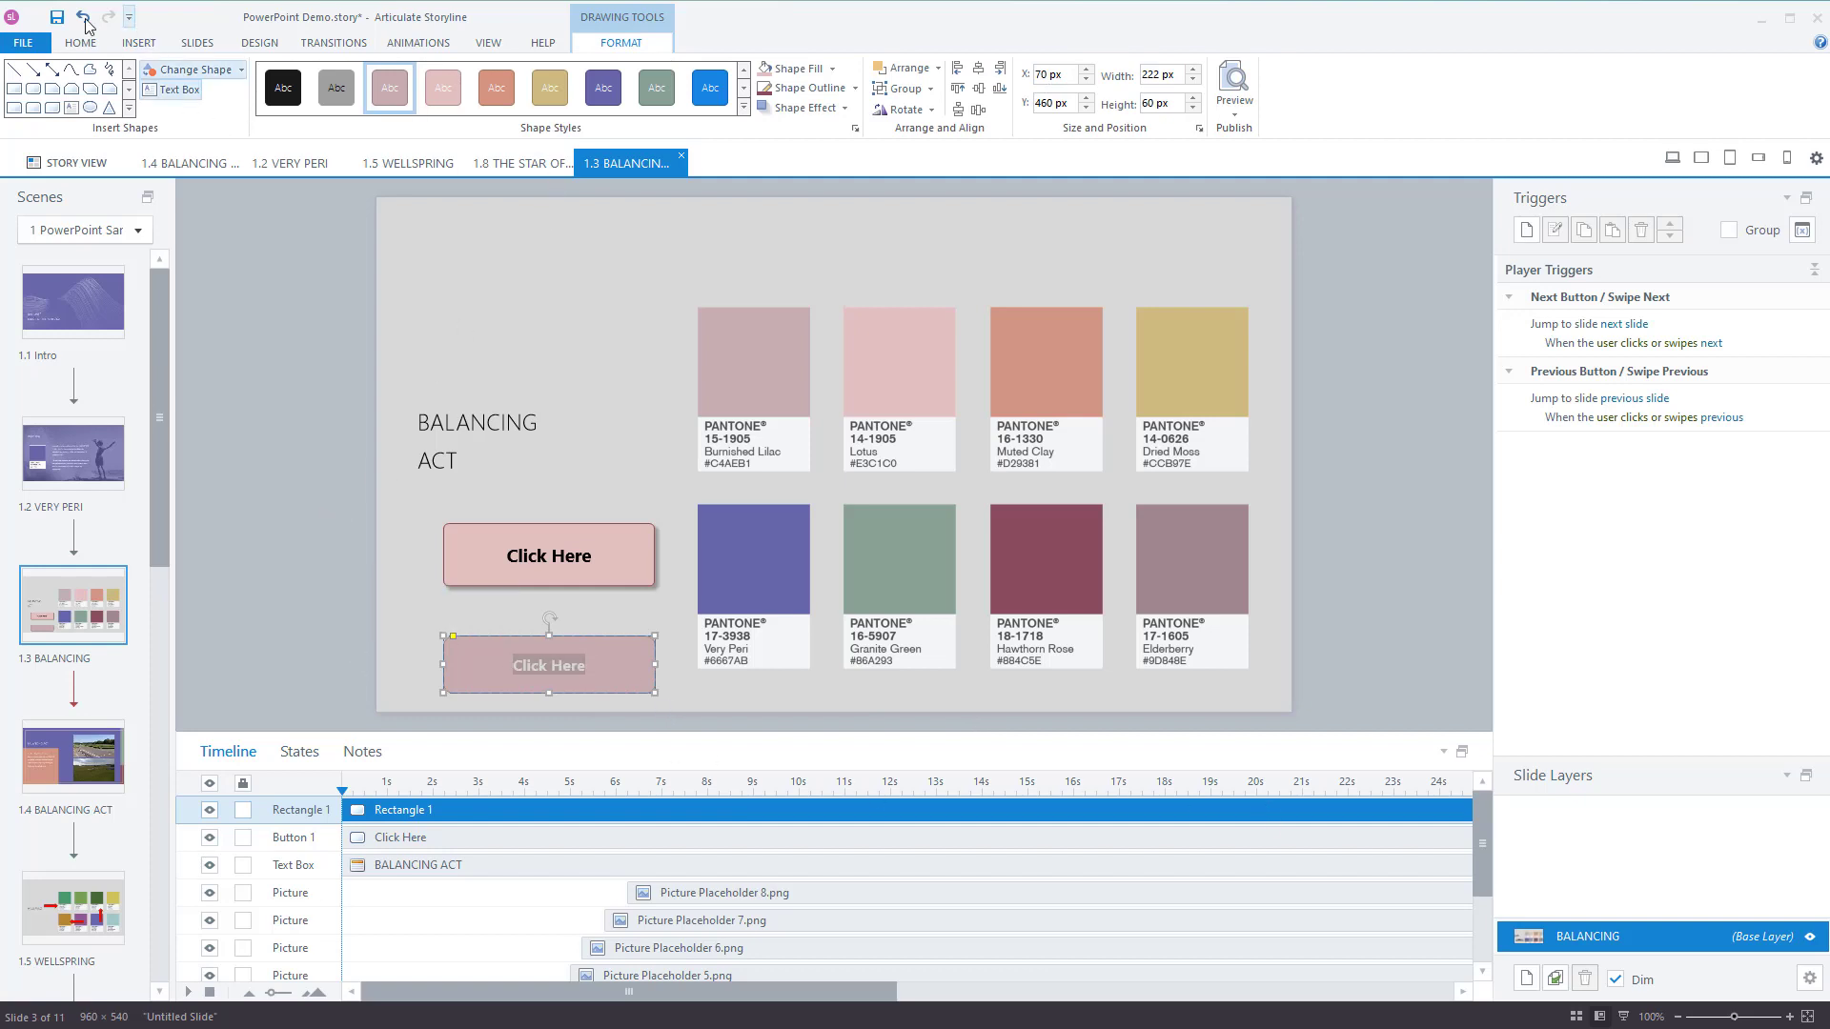
{"action": "left_click", "coordinate": [80, 43]}
{"action": "left_click", "coordinate": [539, 73]}
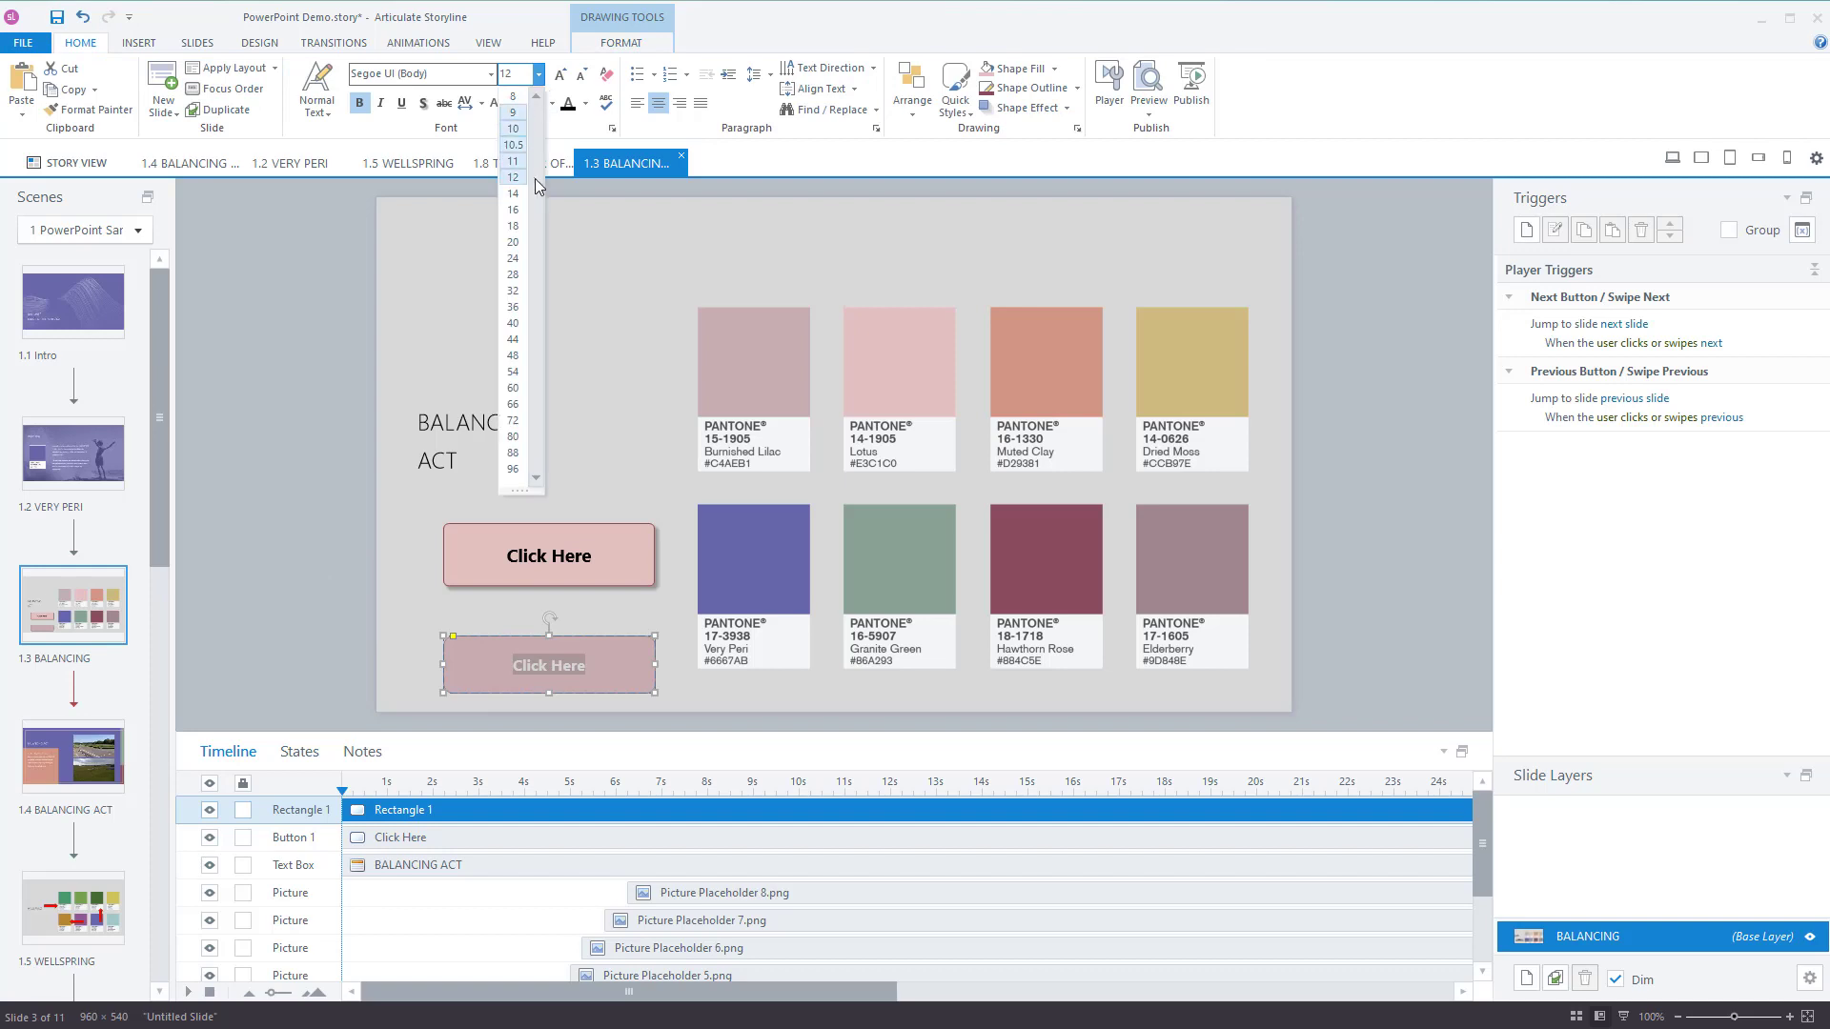
{"action": "left_click", "coordinate": [513, 209]}
{"action": "left_click", "coordinate": [401, 648]}
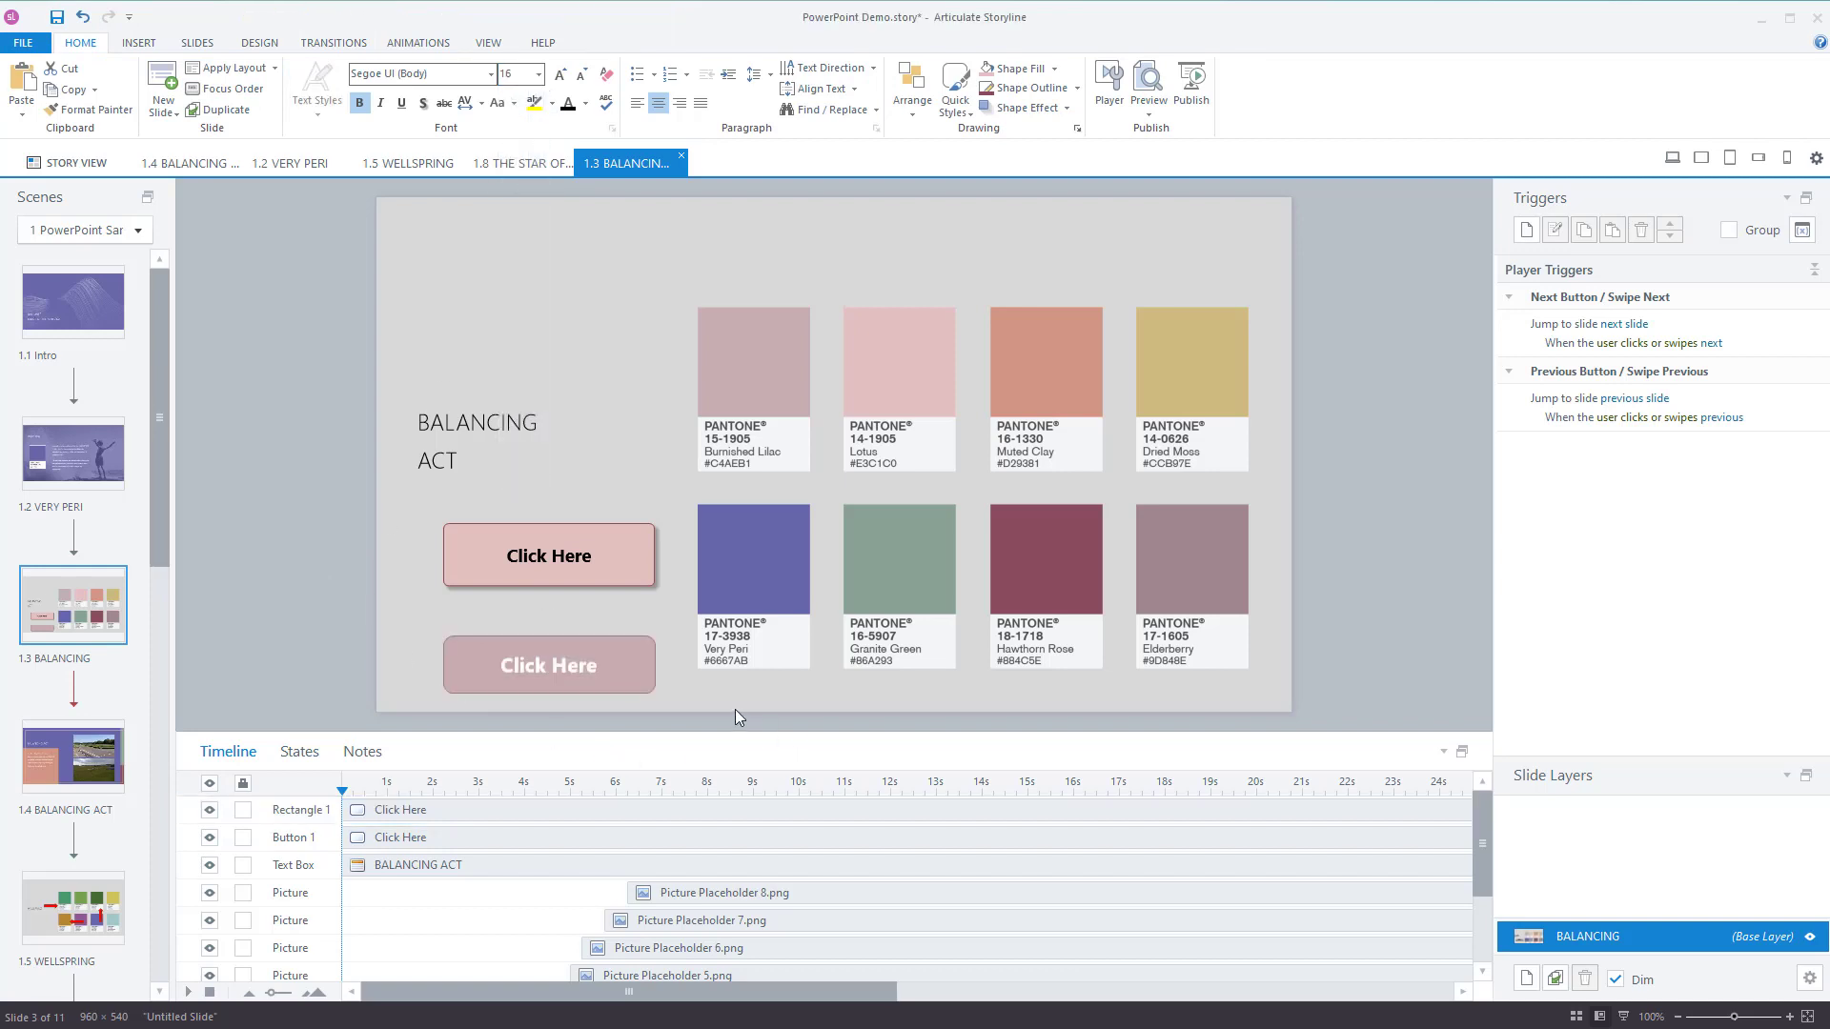
{"action": "left_click", "coordinate": [643, 667]}
{"action": "left_click_drag", "start_coordinate": [643, 667], "coordinate": [410, 667]}
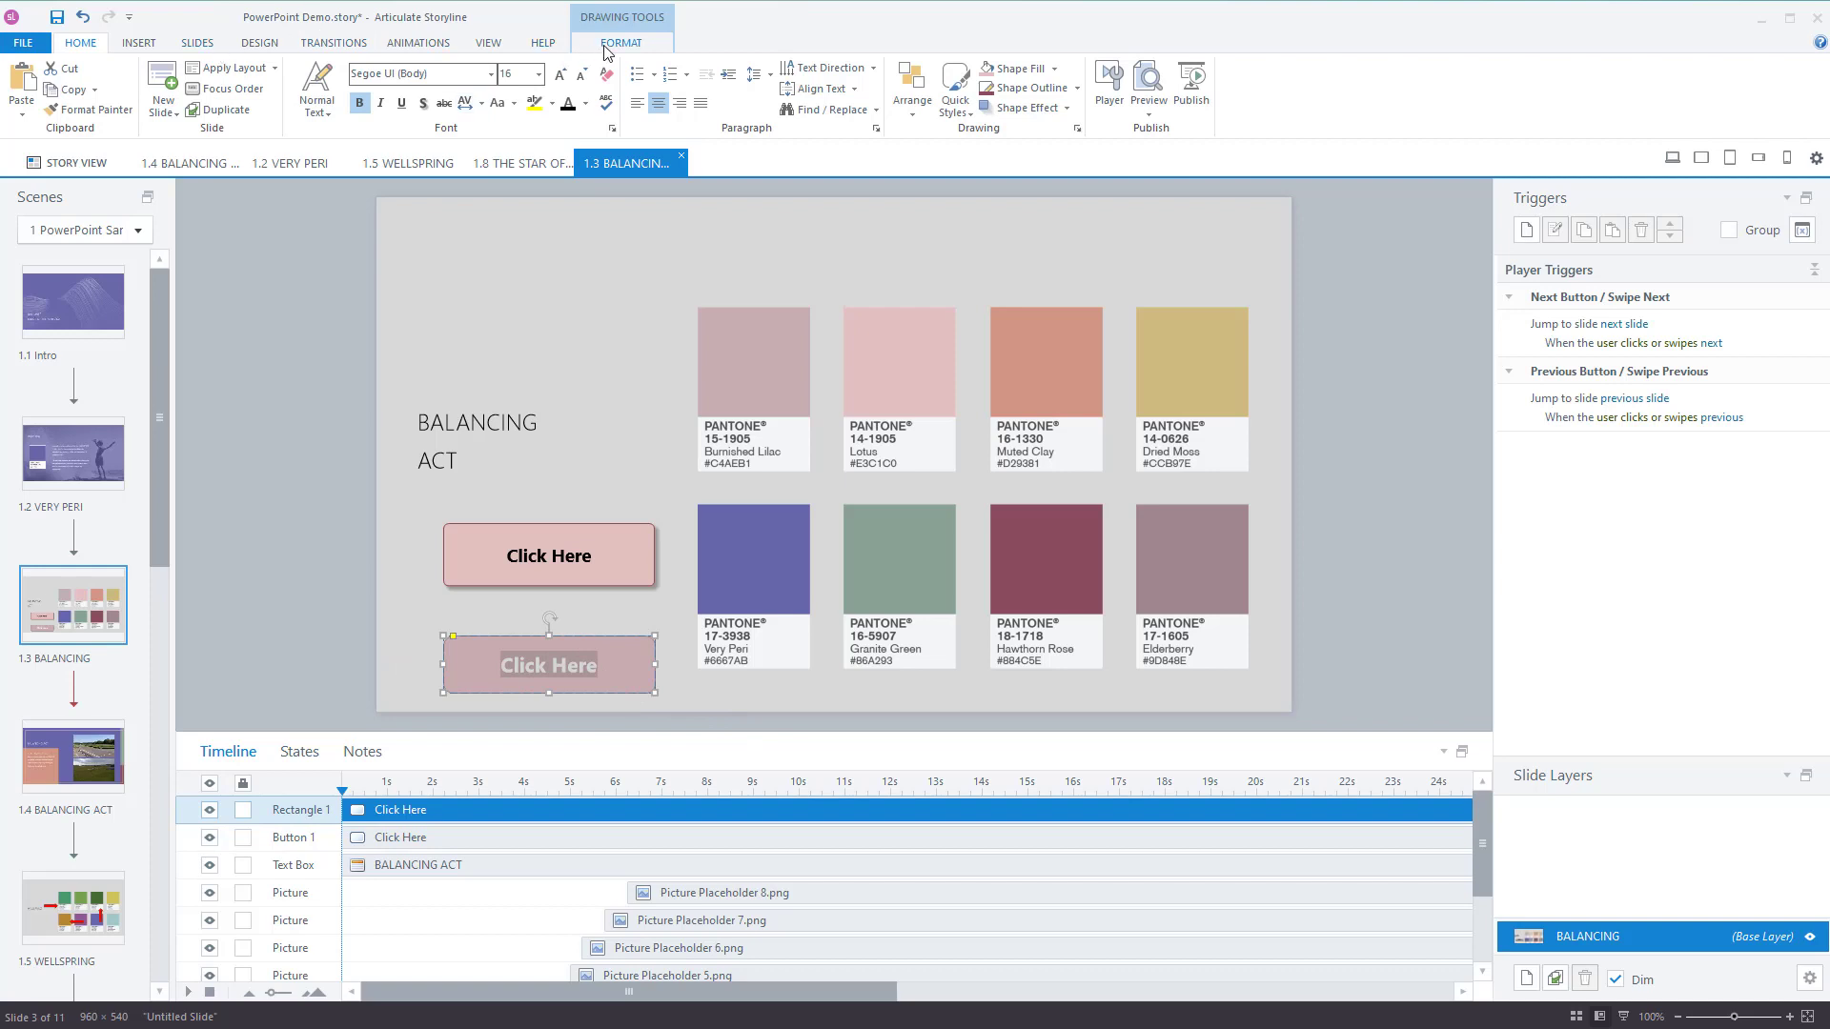
{"action": "left_click", "coordinate": [410, 667]}
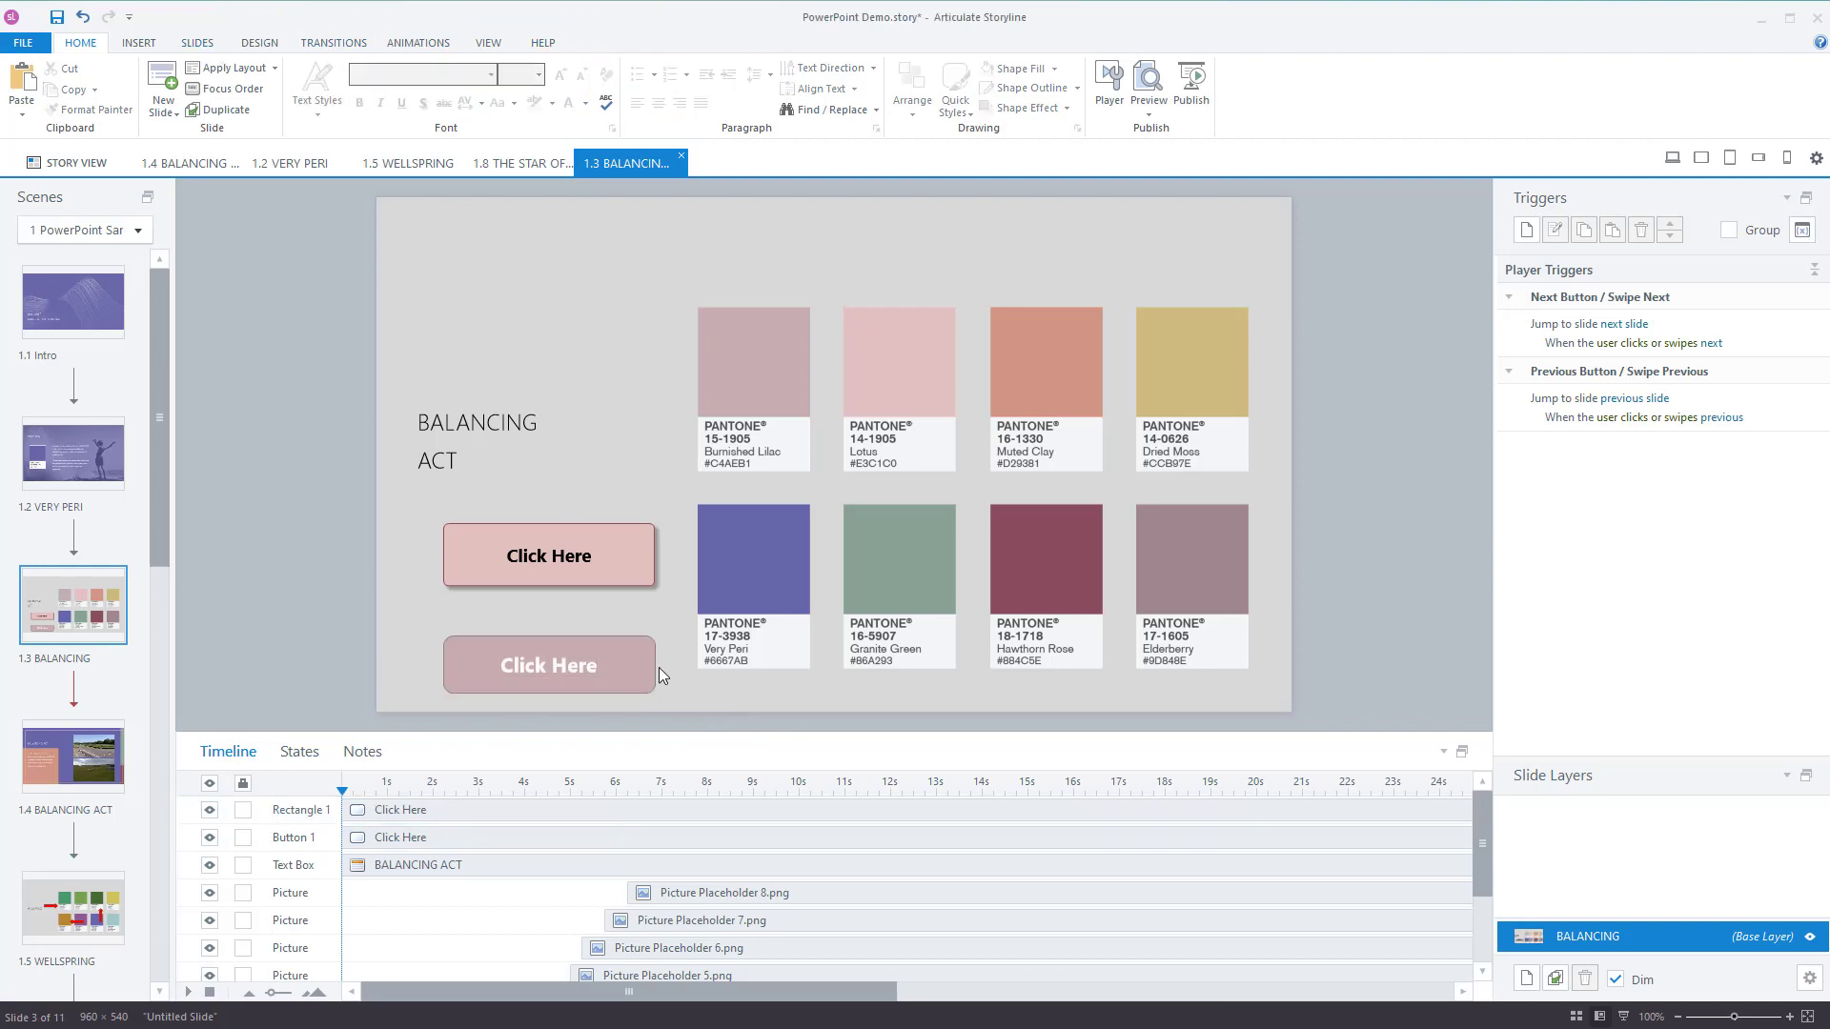
Preview only slide 1.3 to compare the button with the rounded rectangle shape, and close the preview.
{"action": "left_click", "coordinate": [1149, 107]}
{"action": "left_click", "coordinate": [1186, 134]}
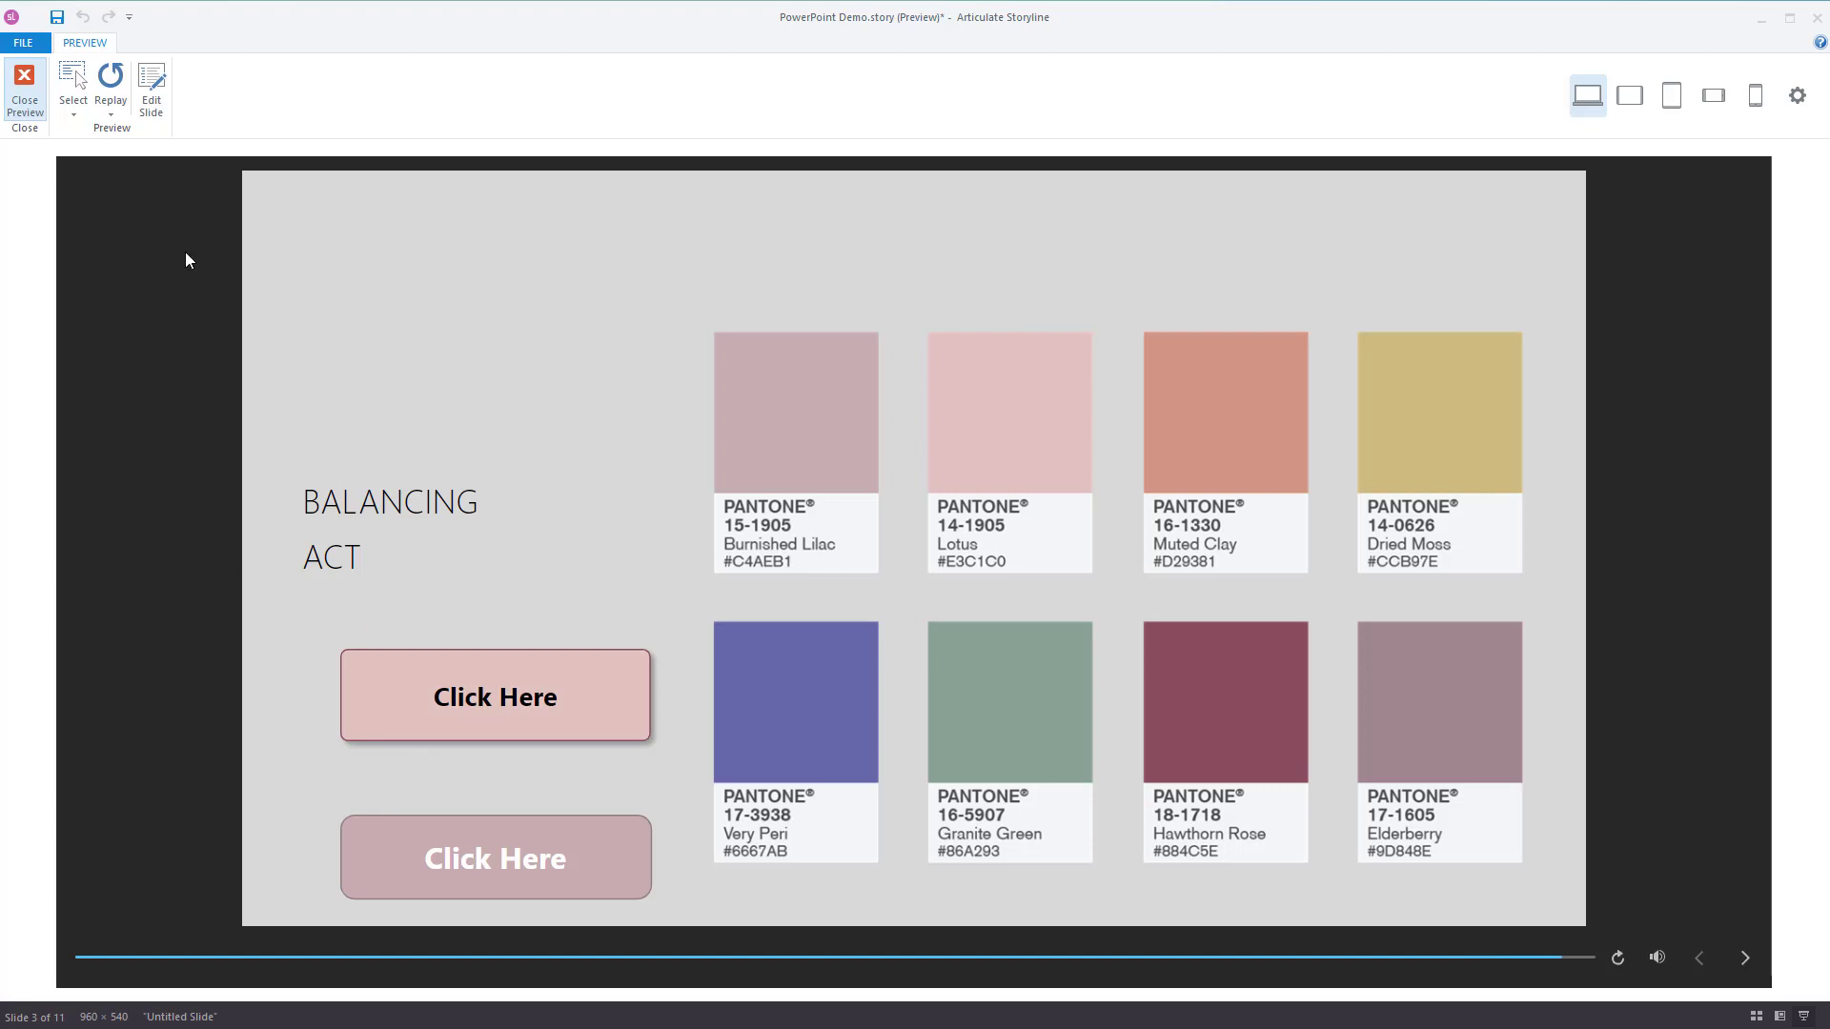
{"action": "left_click", "coordinate": [18, 88]}
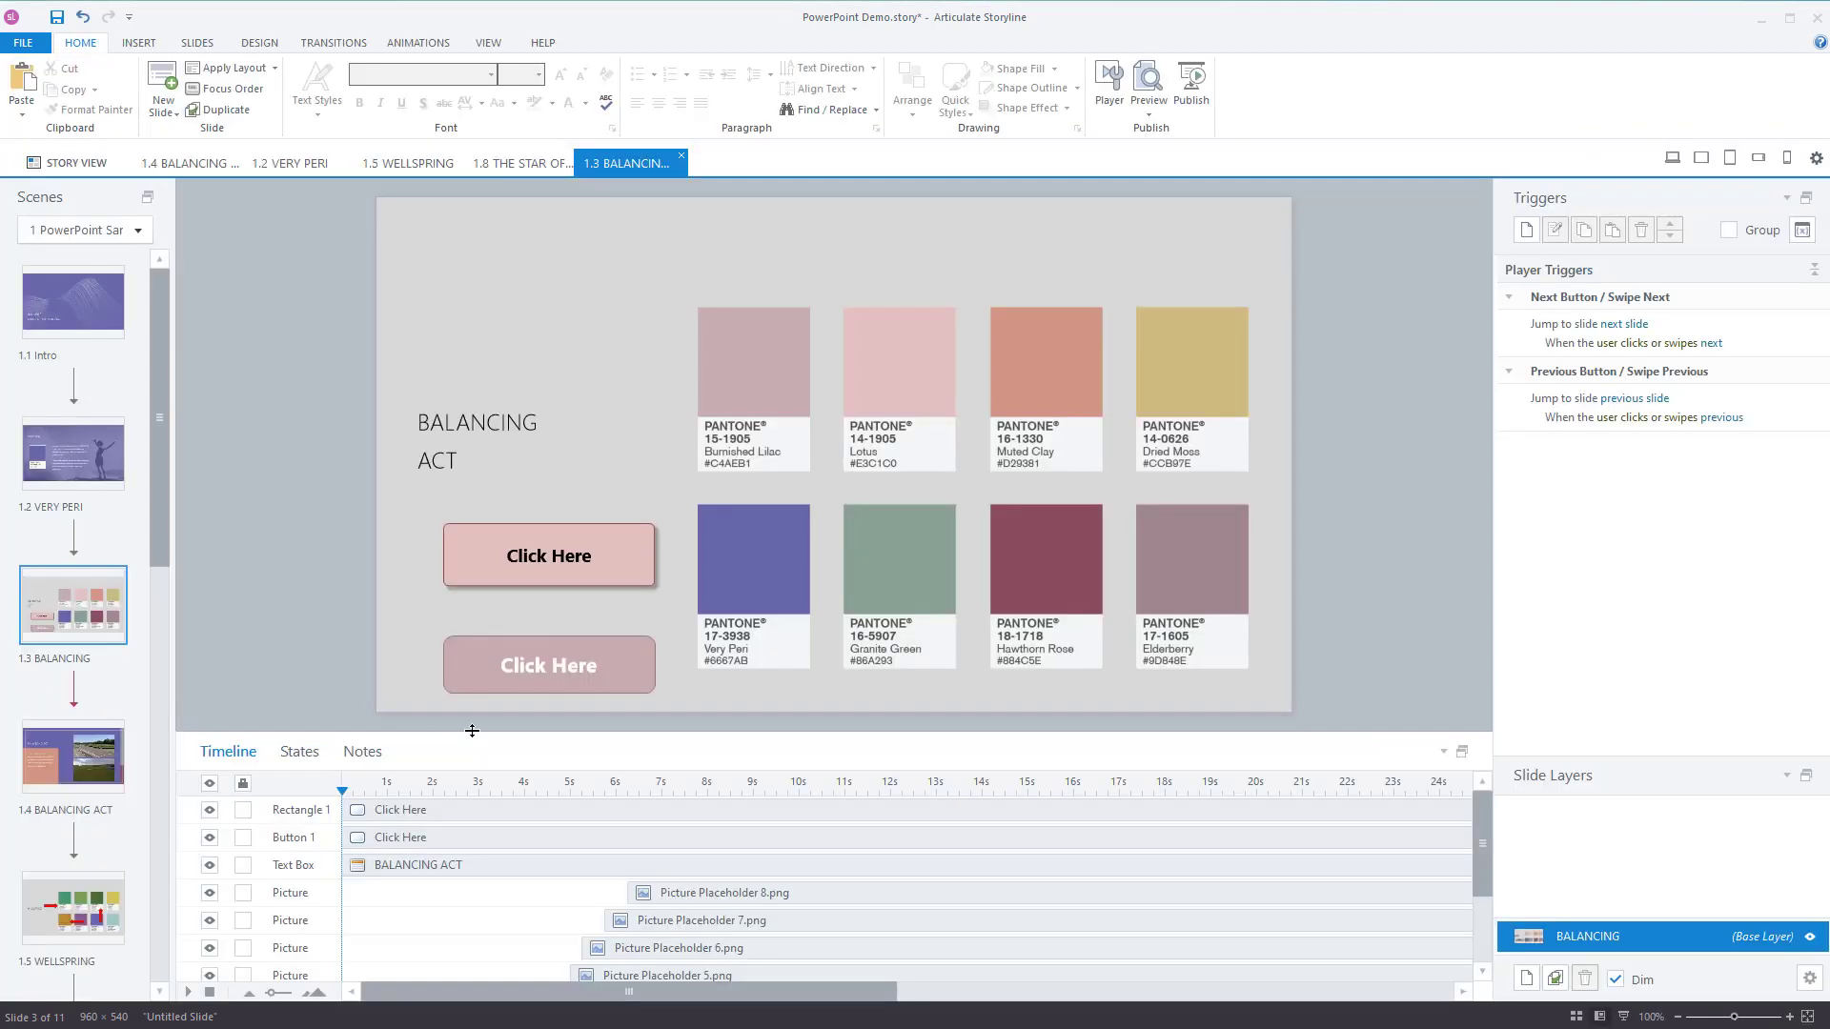
Delete the rounded rectangle shape below the Click Here button on slide 1.3.
{"action": "left_click", "coordinate": [633, 639]}
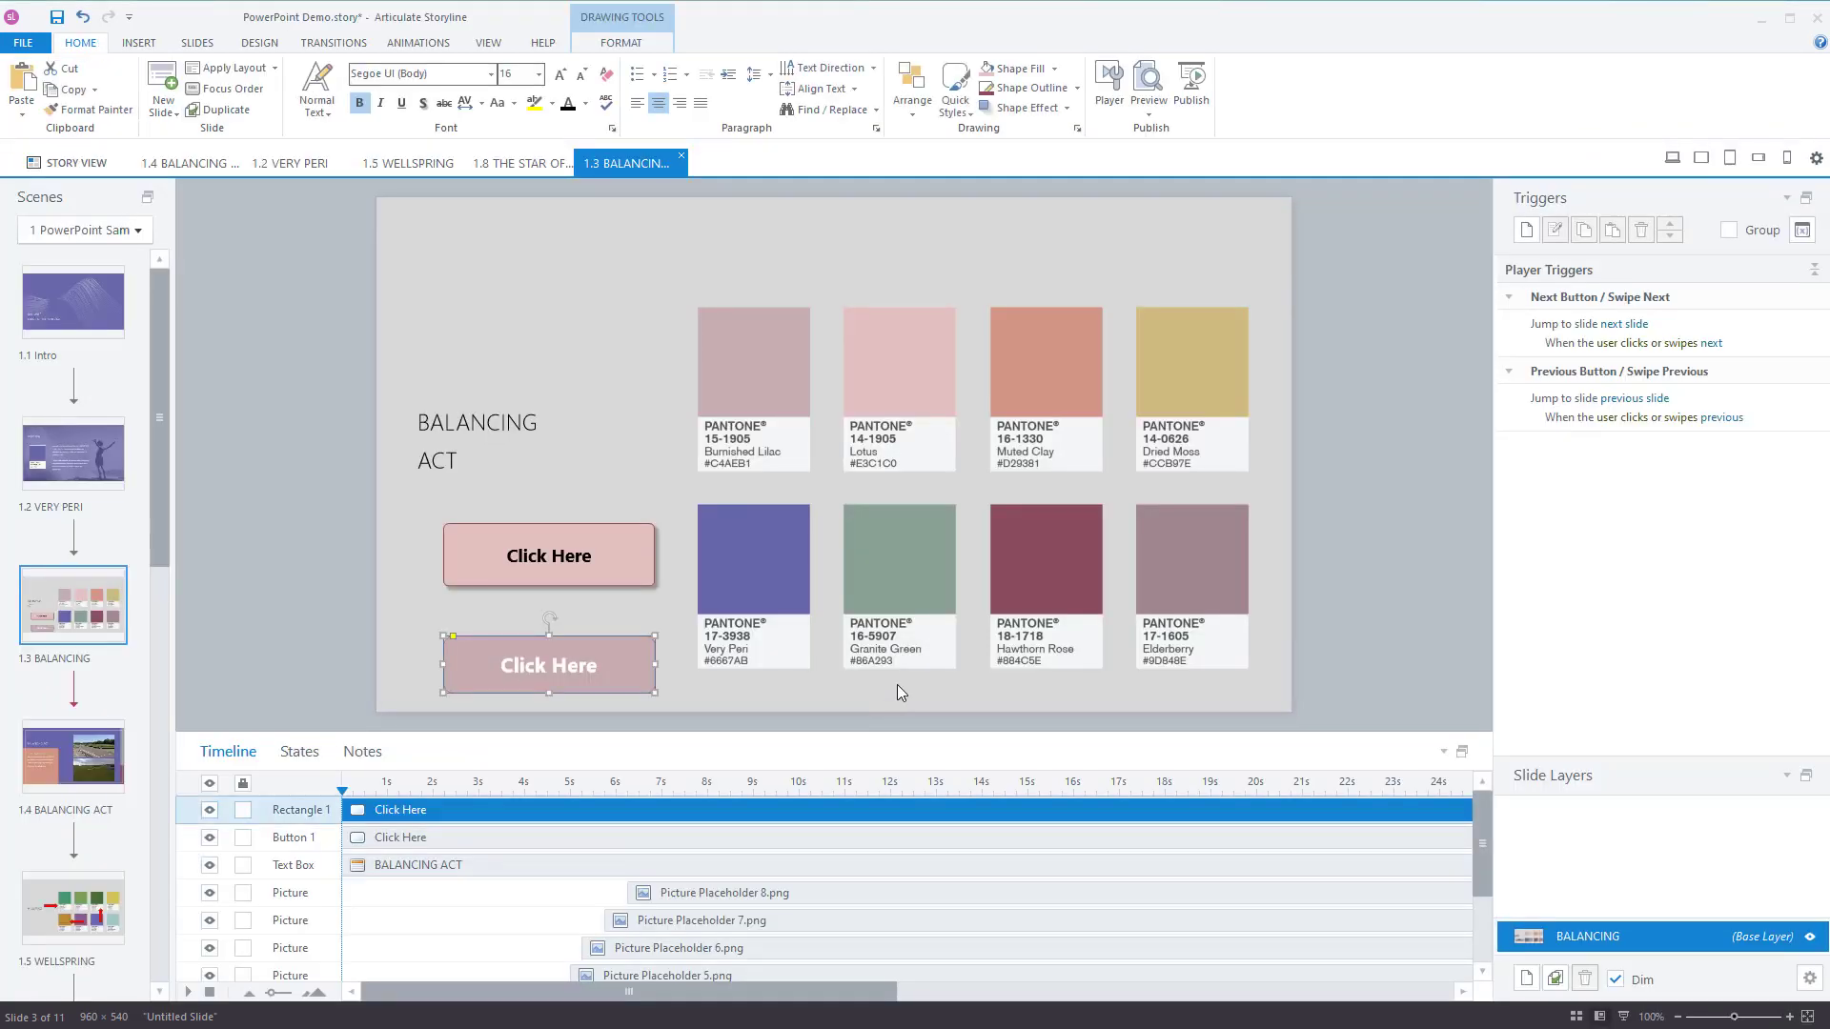
{"action": "key", "text": "Delete"}
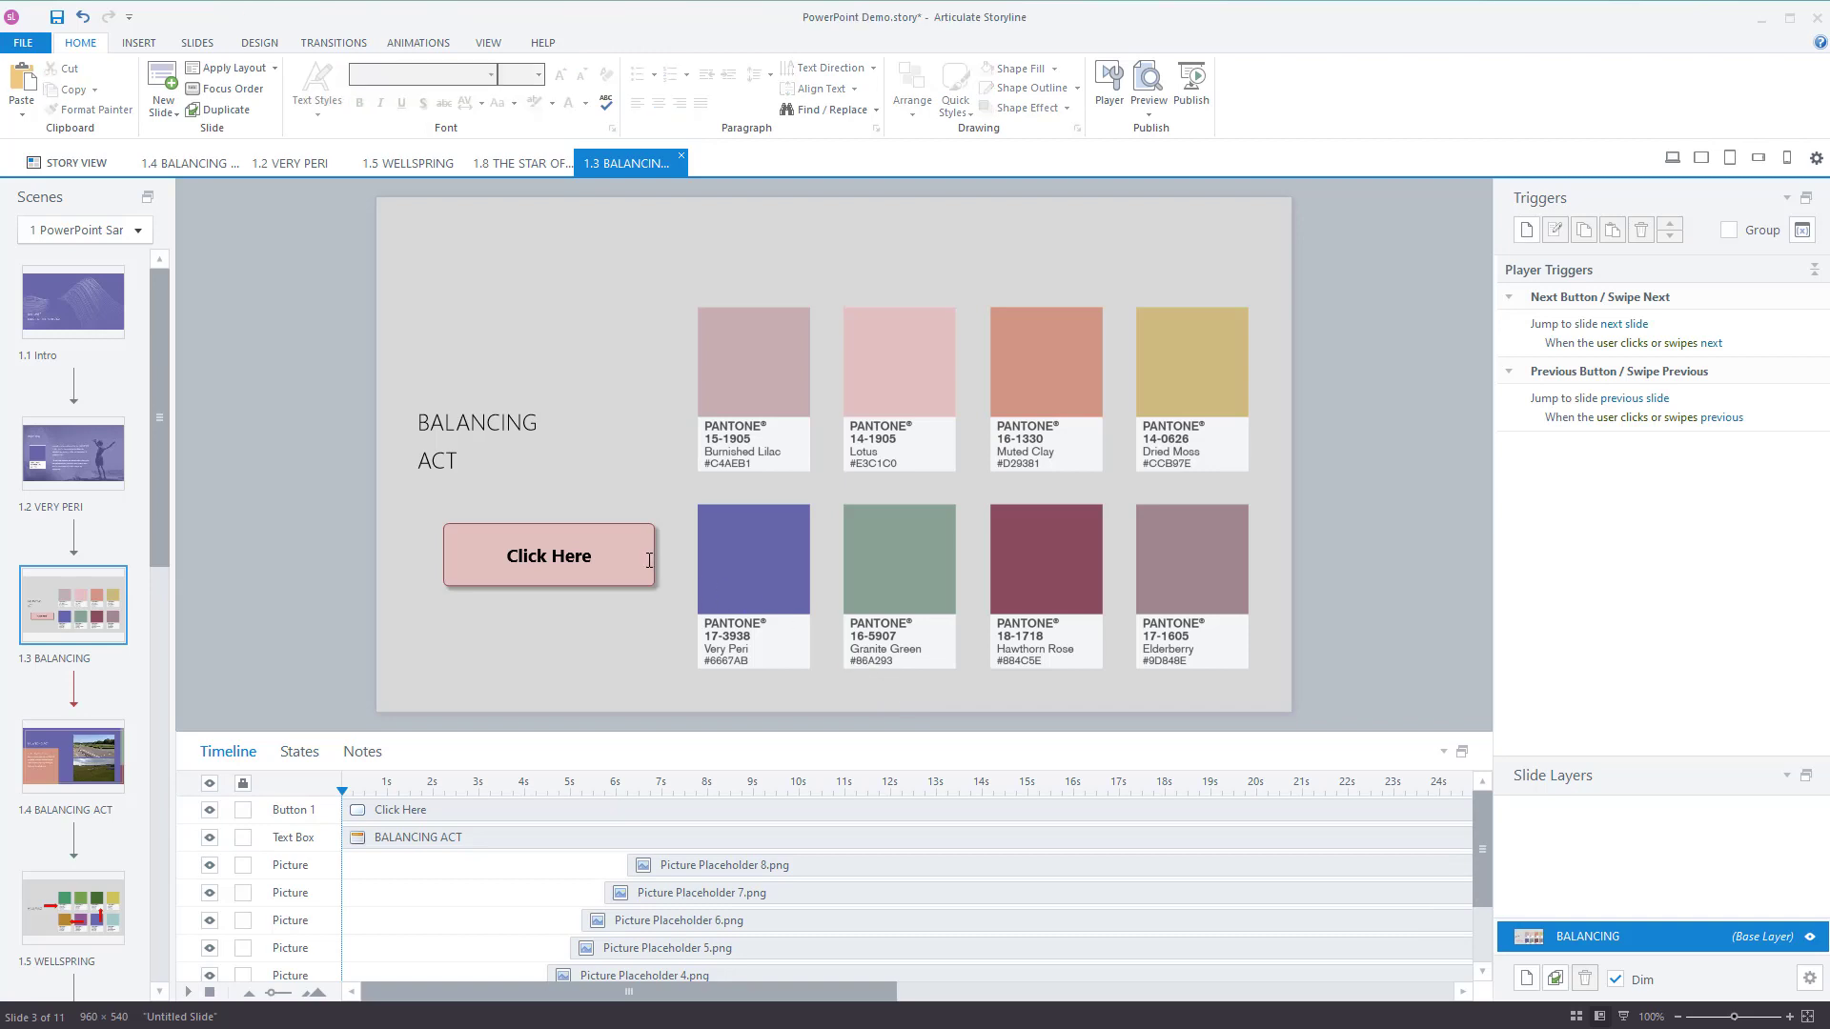
{"action": "left_click", "coordinate": [654, 566]}
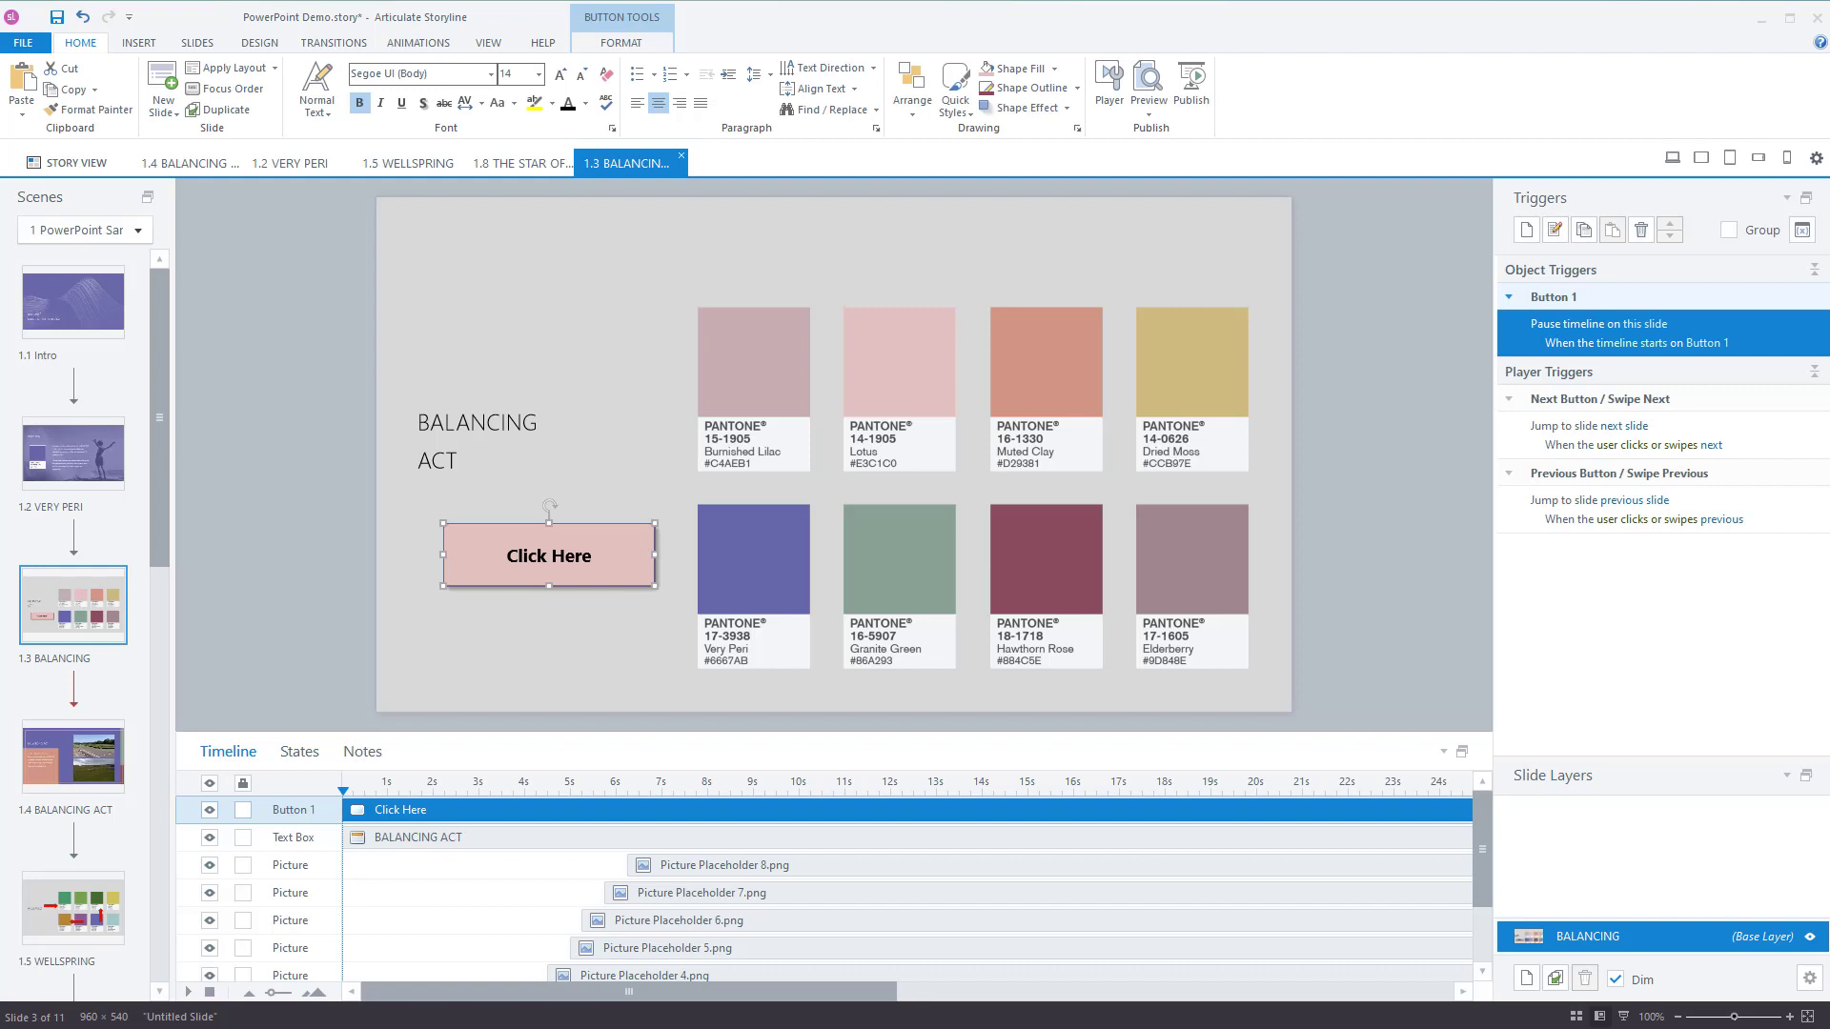
{"action": "left_click", "coordinate": [574, 673]}
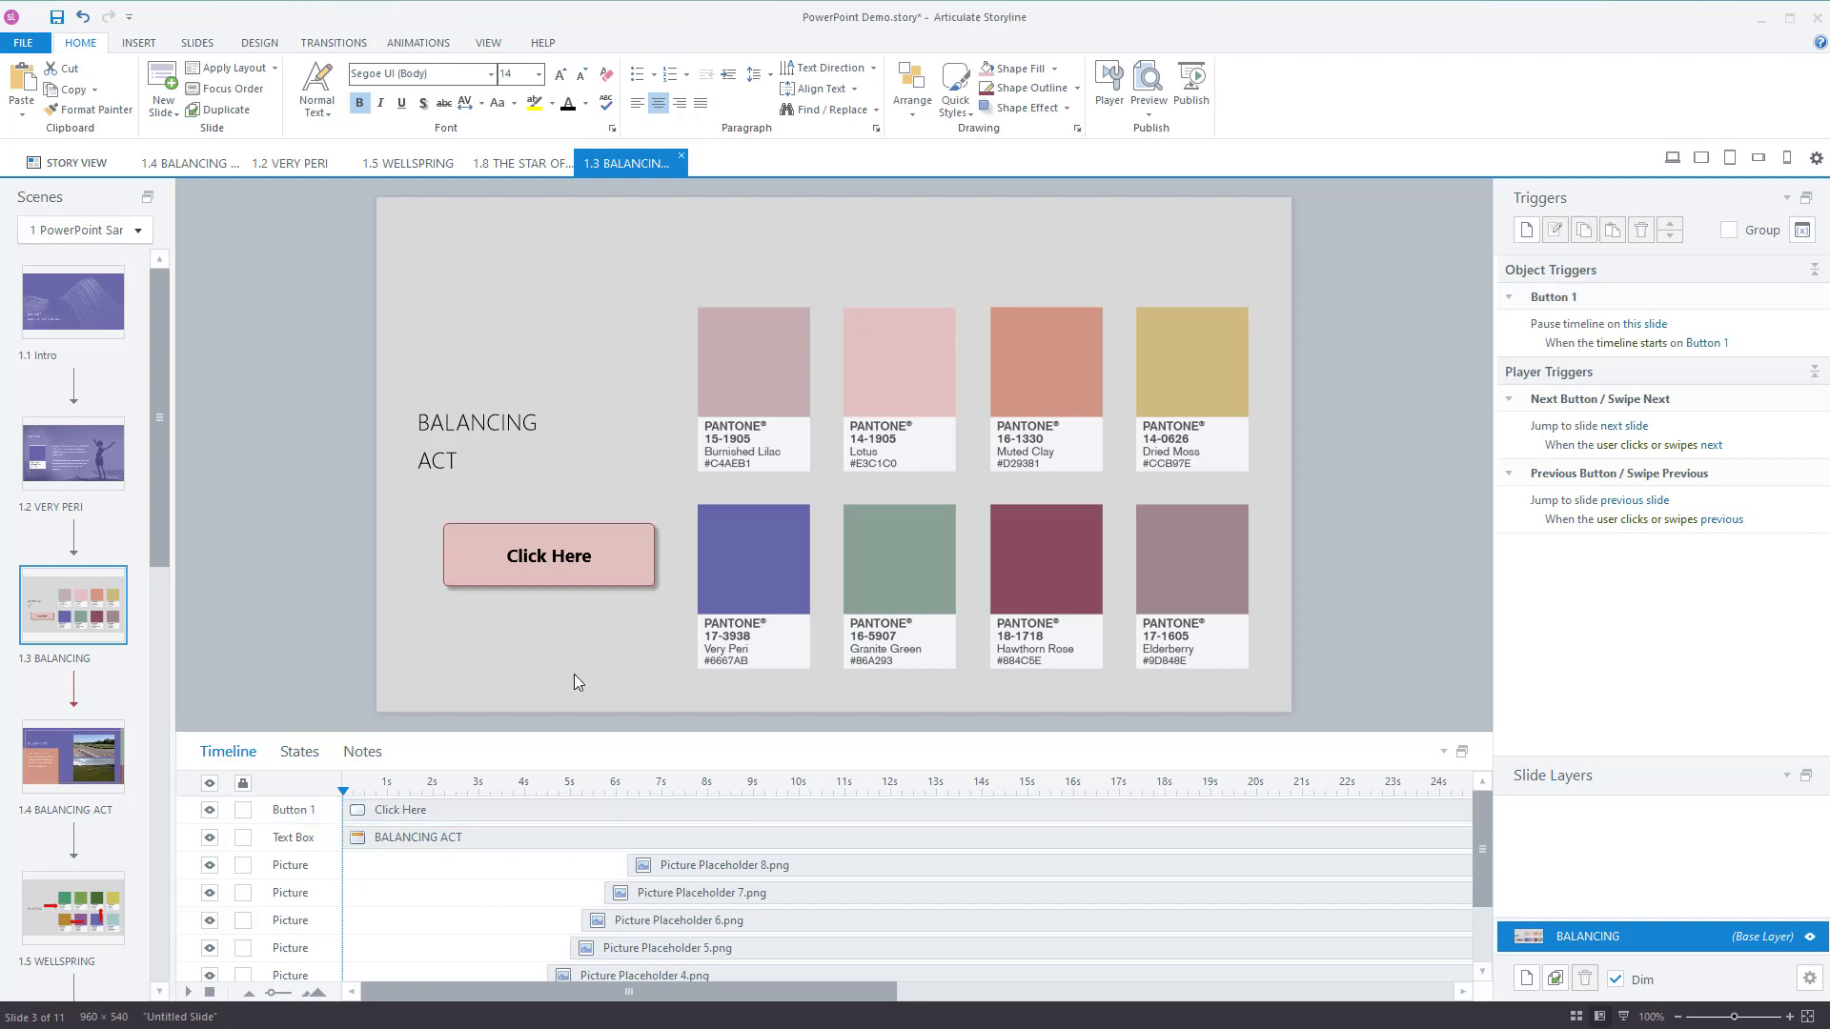
Examine where the Click Here button and the picture placeholders start on the timeline of slide 1.3.
{"action": "left_click", "coordinate": [648, 579]}
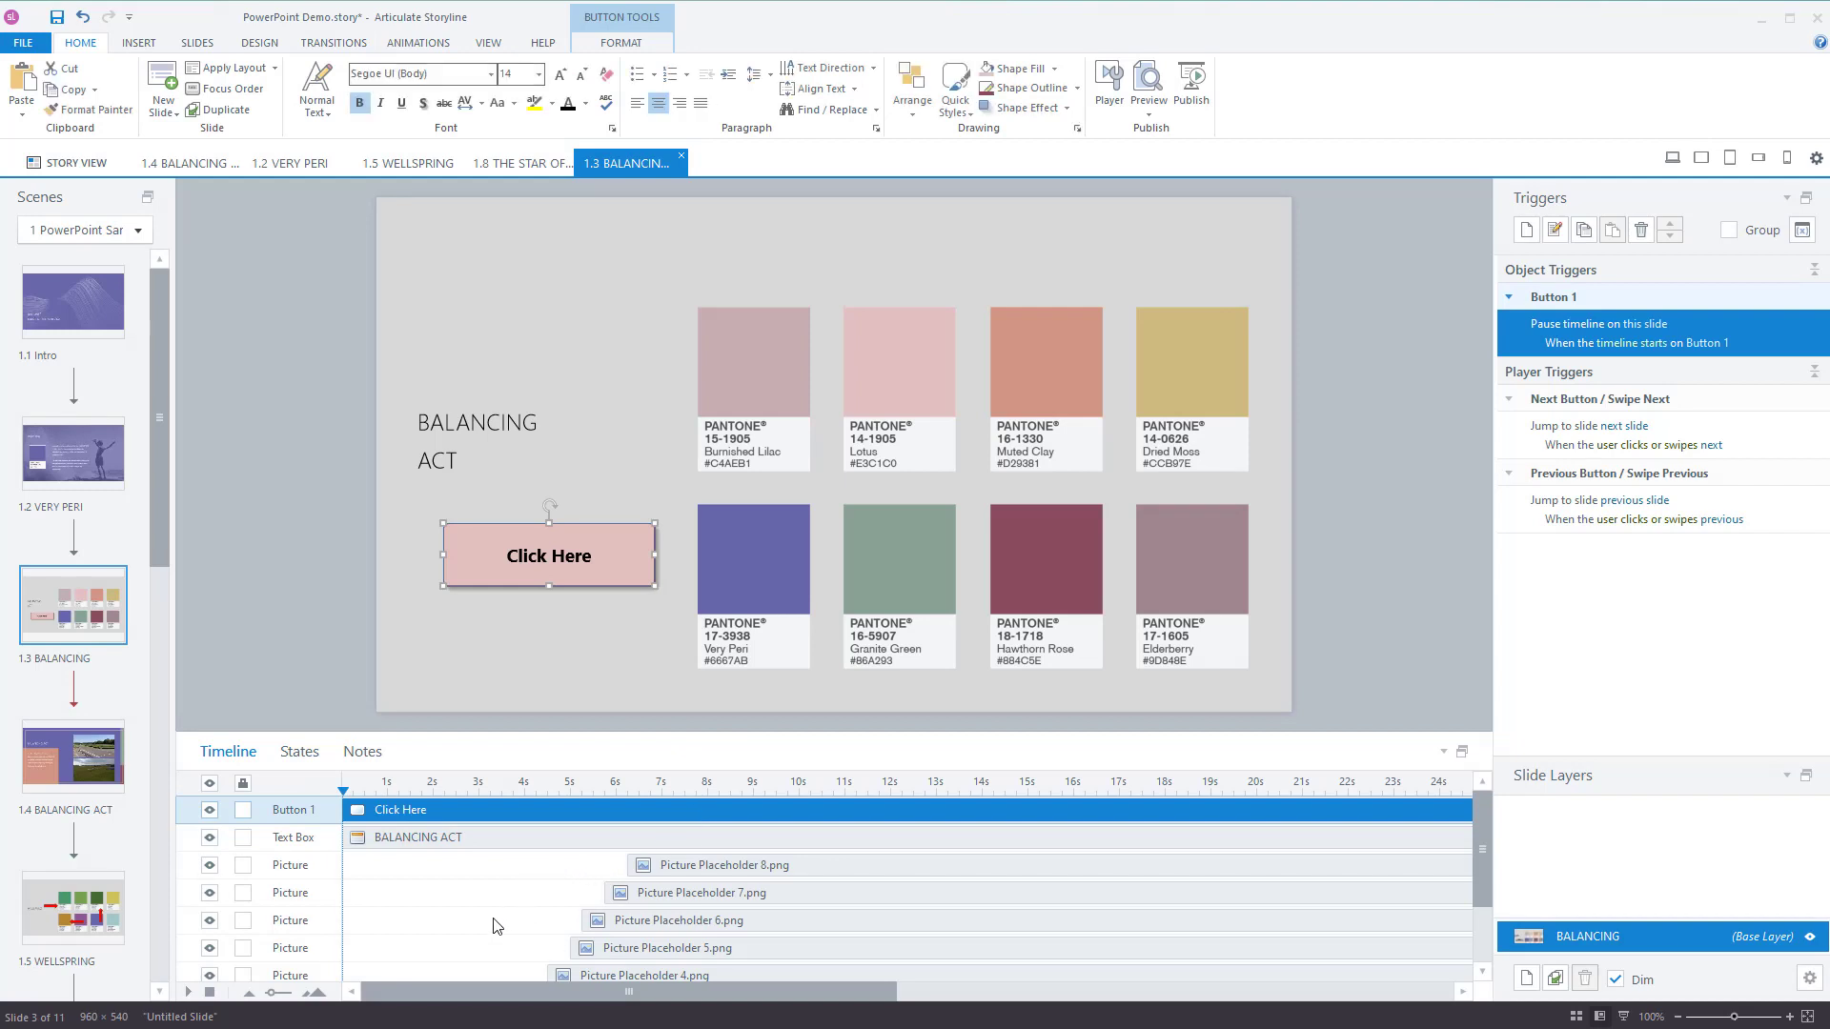
{"action": "scroll", "coordinate": [471, 901], "scroll_direction": "down", "scroll_amount": 2}
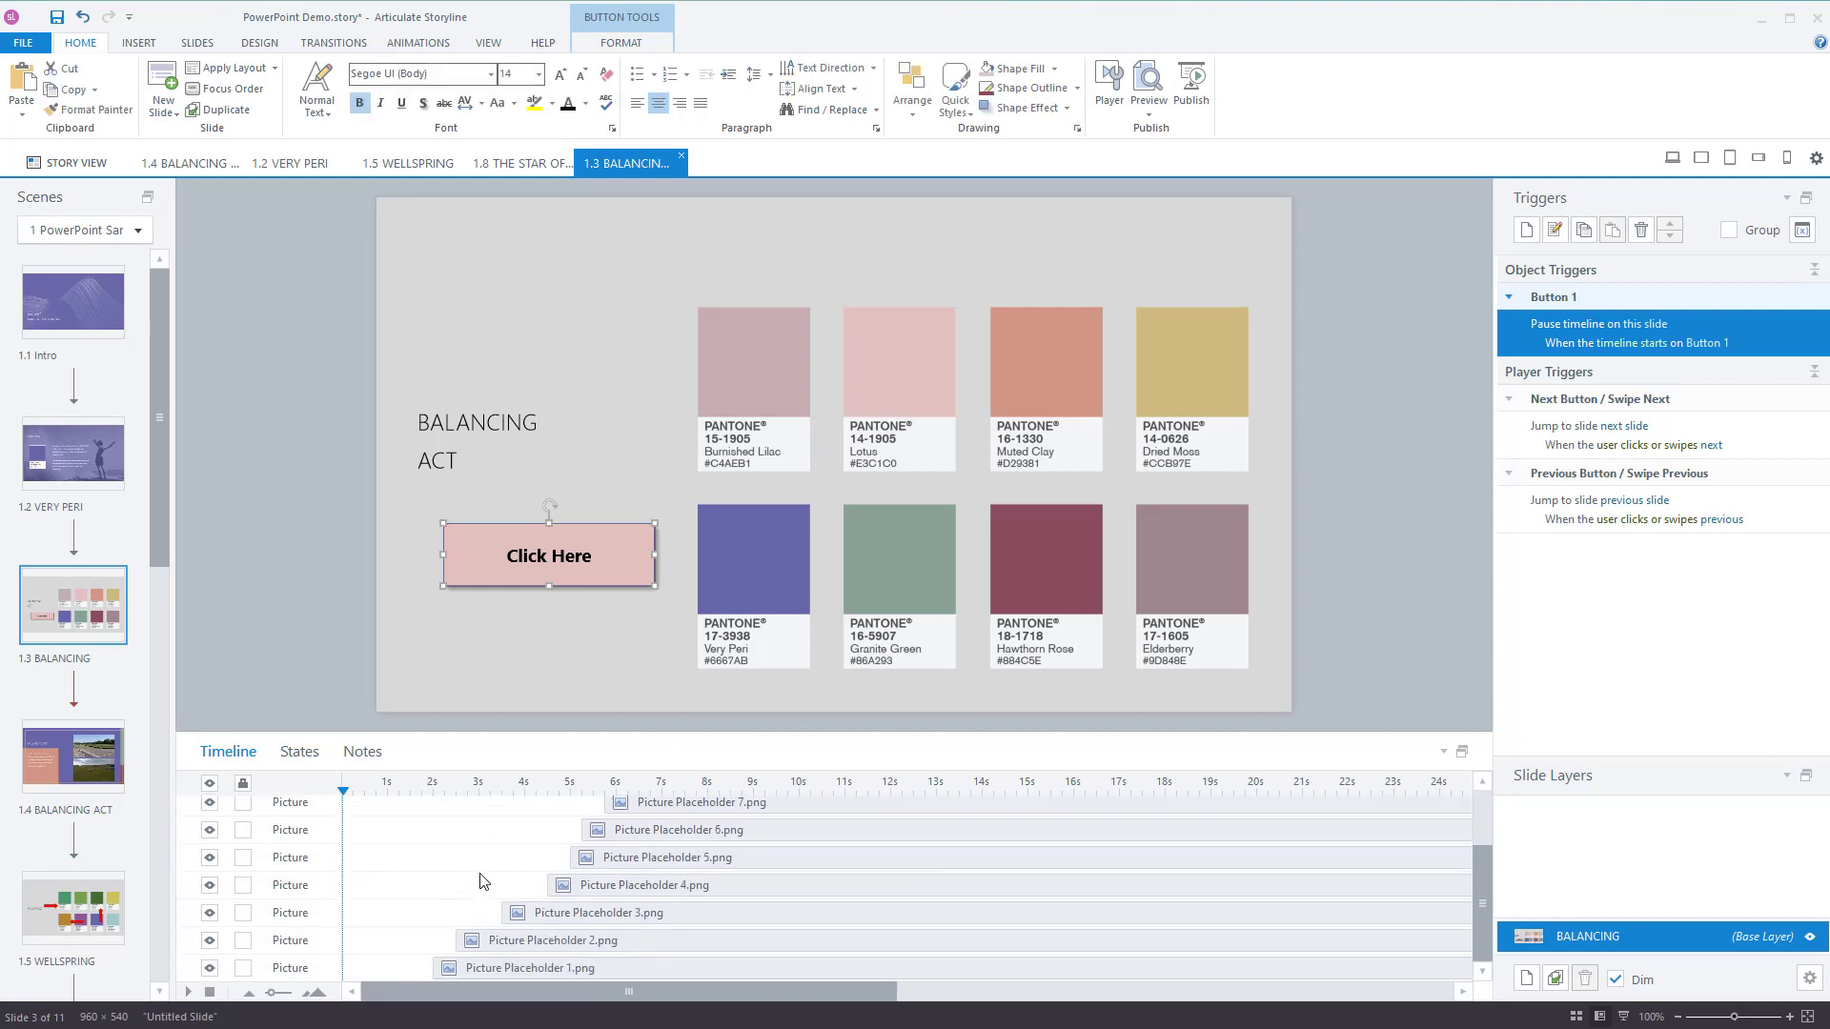
{"action": "scroll", "coordinate": [484, 882], "scroll_direction": "down", "scroll_amount": 1}
{"action": "left_click", "coordinate": [460, 962]}
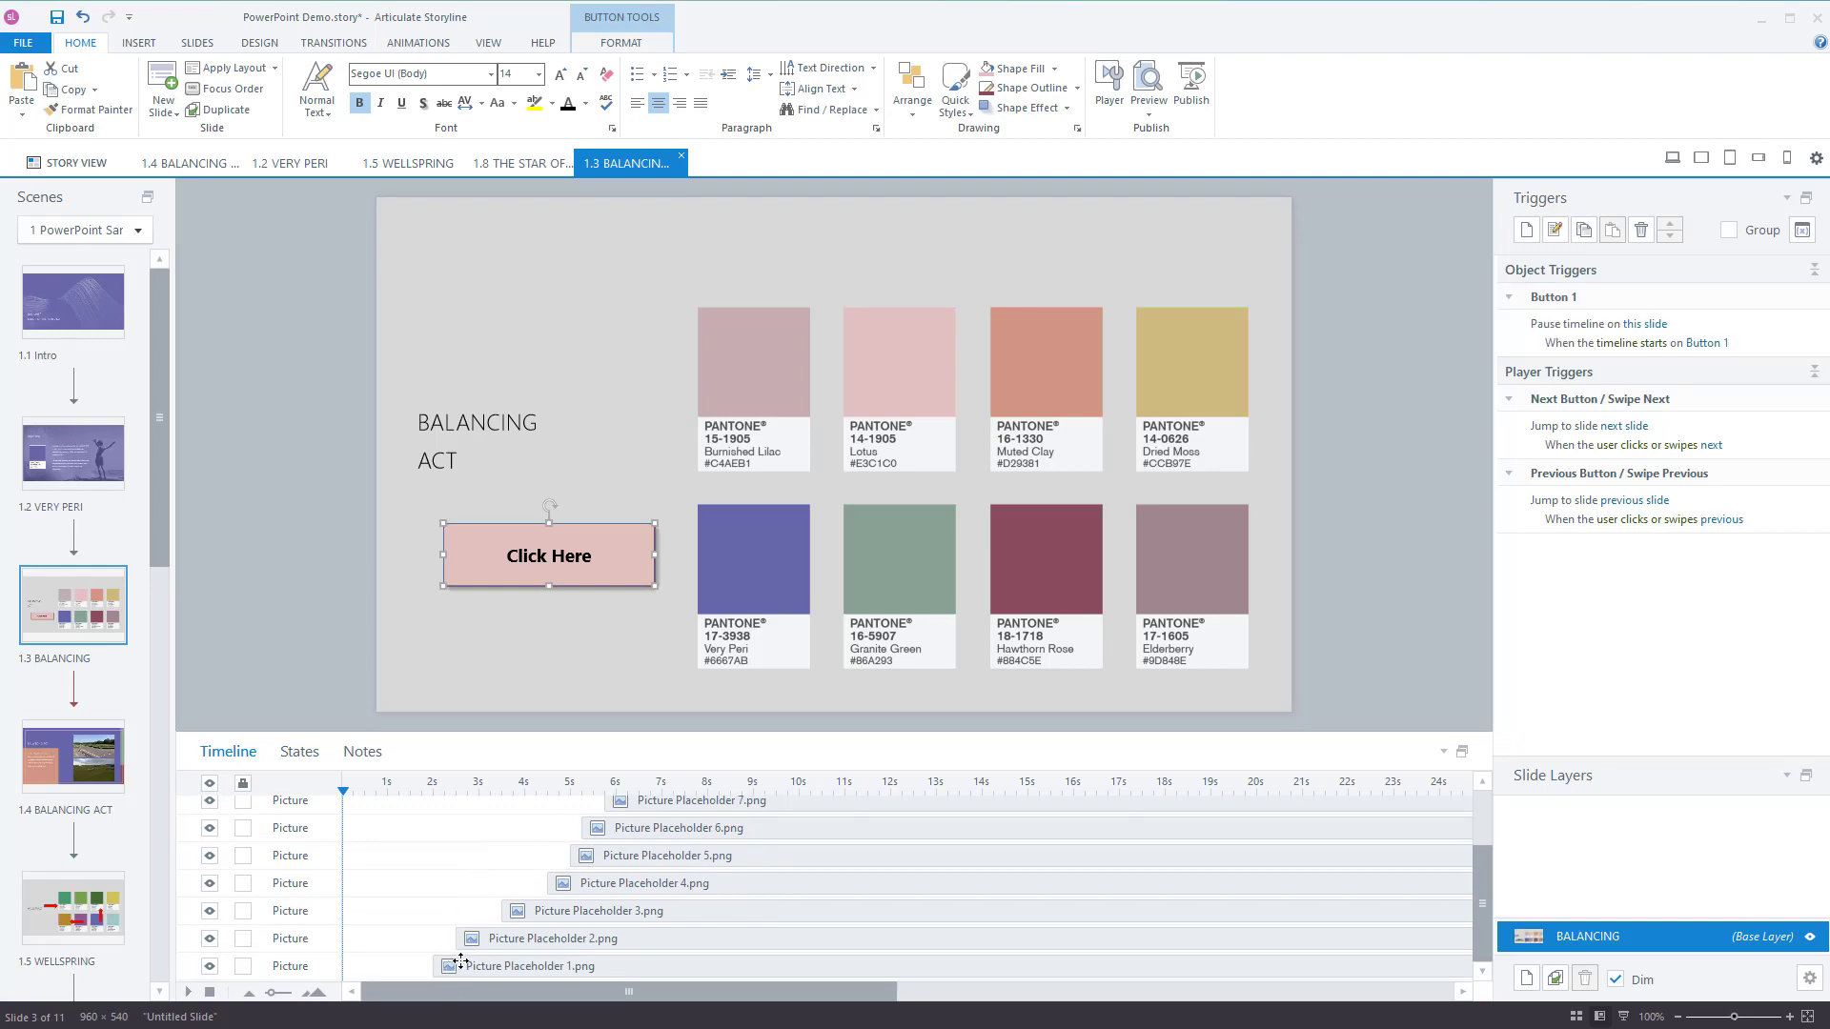
{"action": "left_click", "coordinate": [533, 934]}
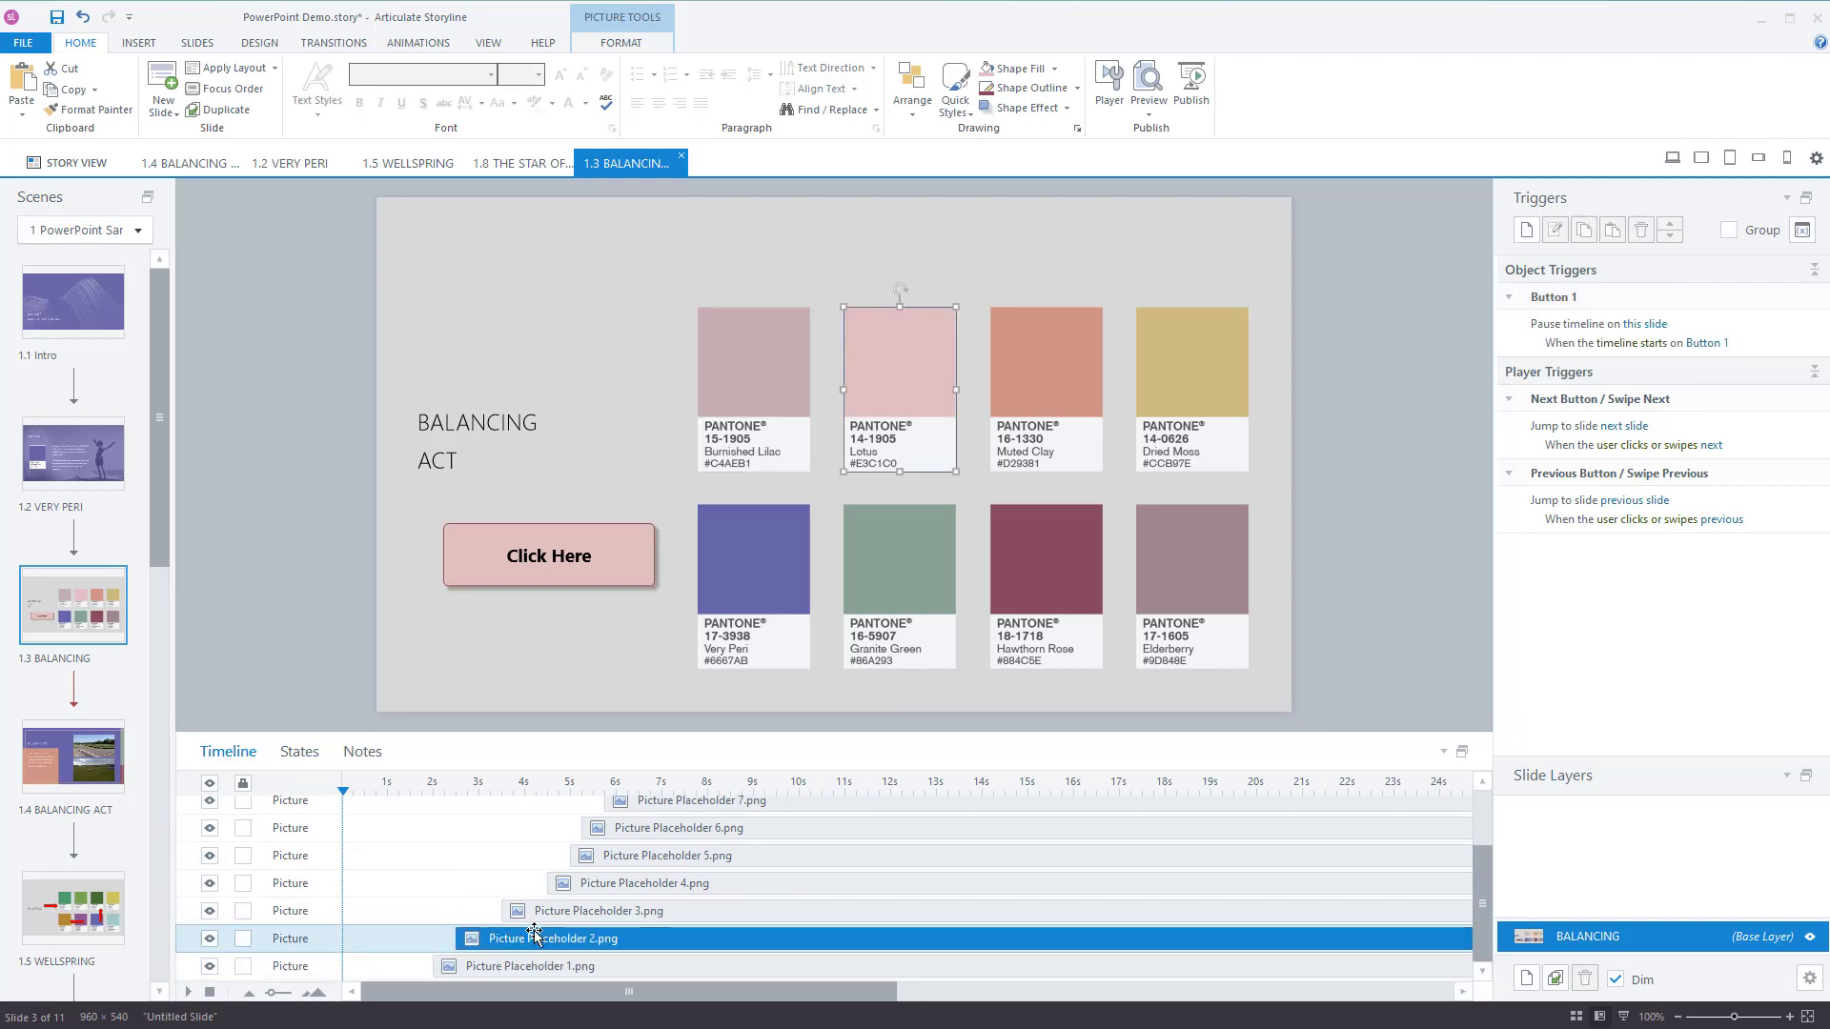
{"action": "left_click", "coordinate": [576, 911]}
{"action": "left_click", "coordinate": [490, 960]}
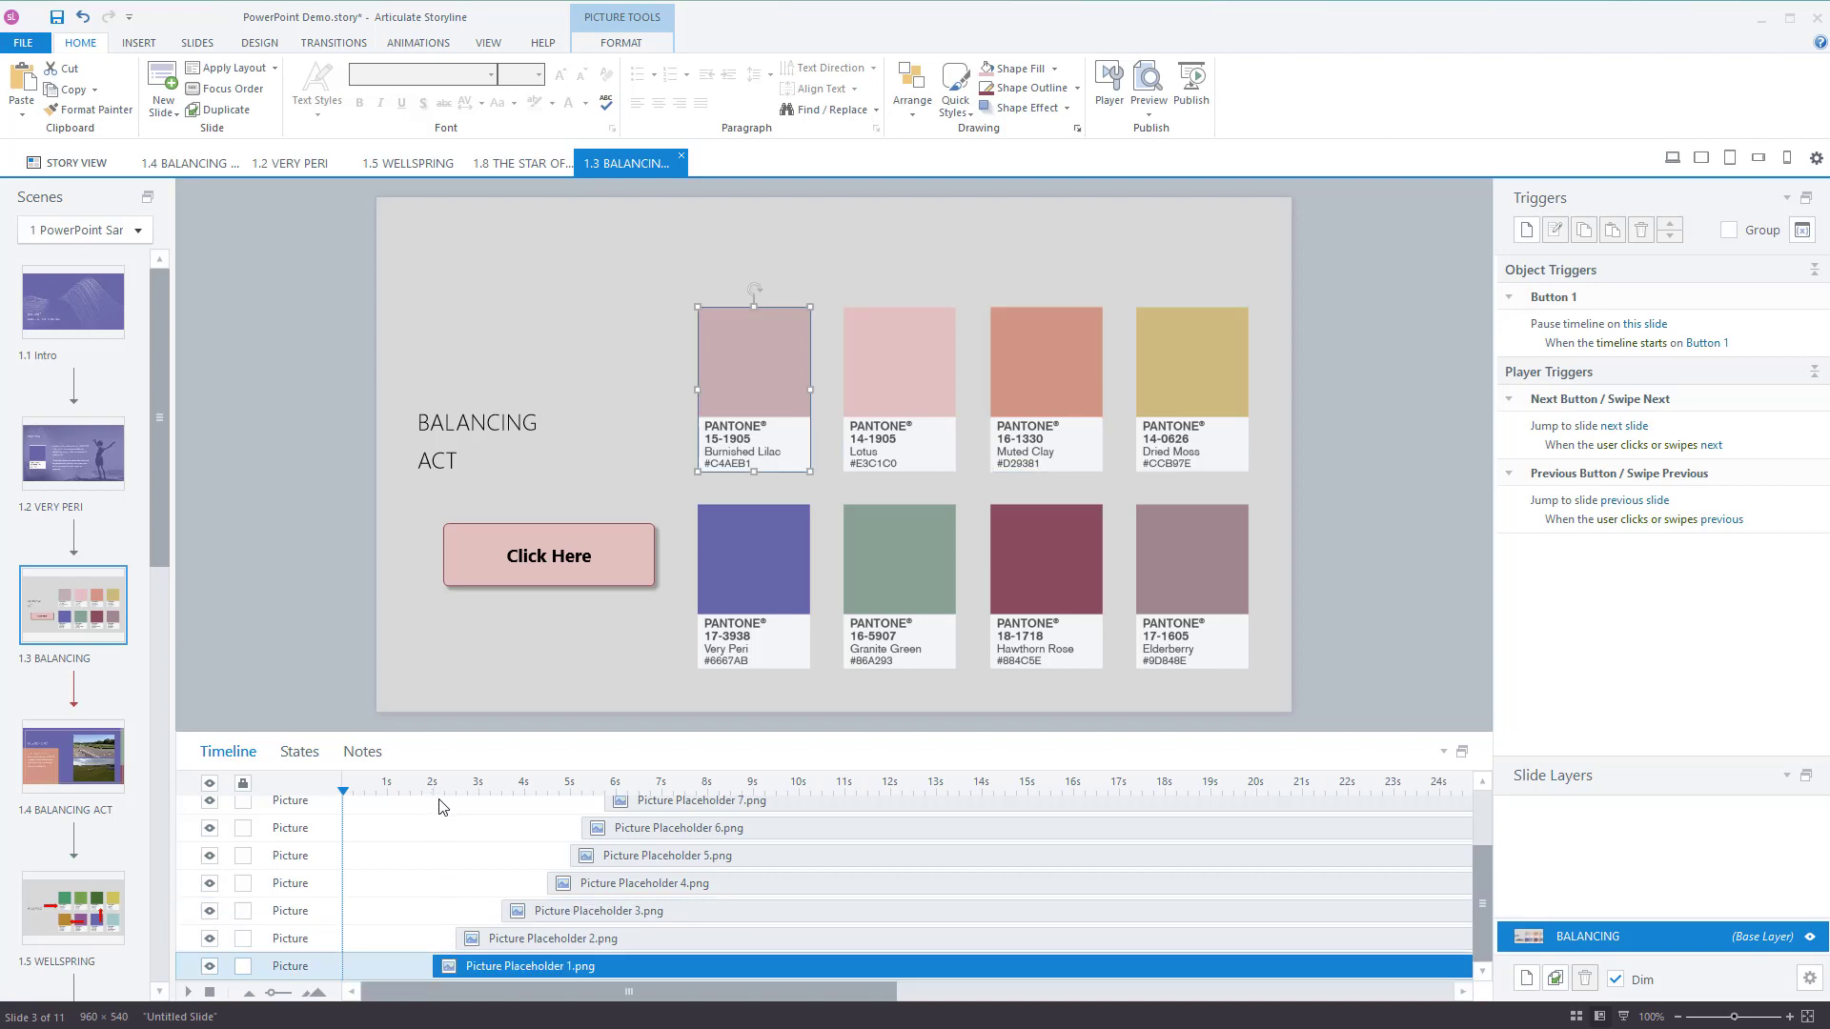
{"action": "scroll", "coordinate": [439, 862], "scroll_direction": "up", "scroll_amount": 1}
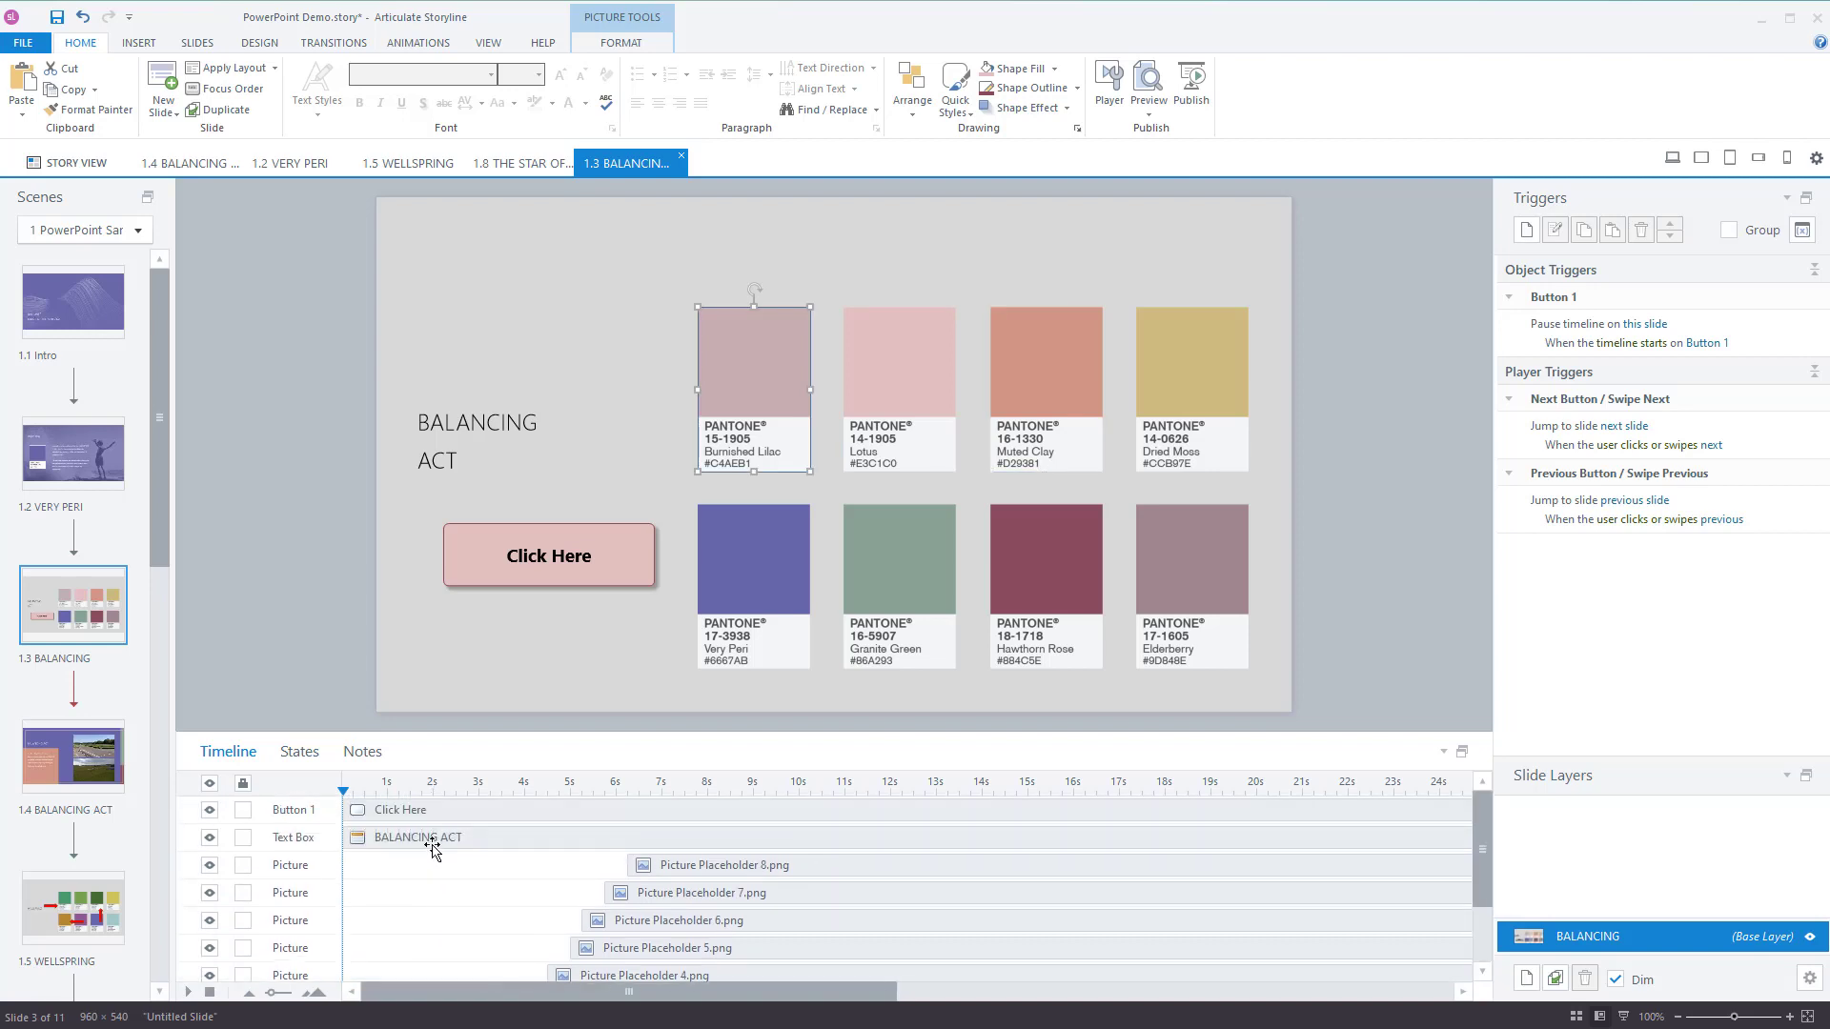
Shift the start of the Click Here button on the timeline to about 0.25 s.
{"action": "left_click", "coordinate": [402, 810]}
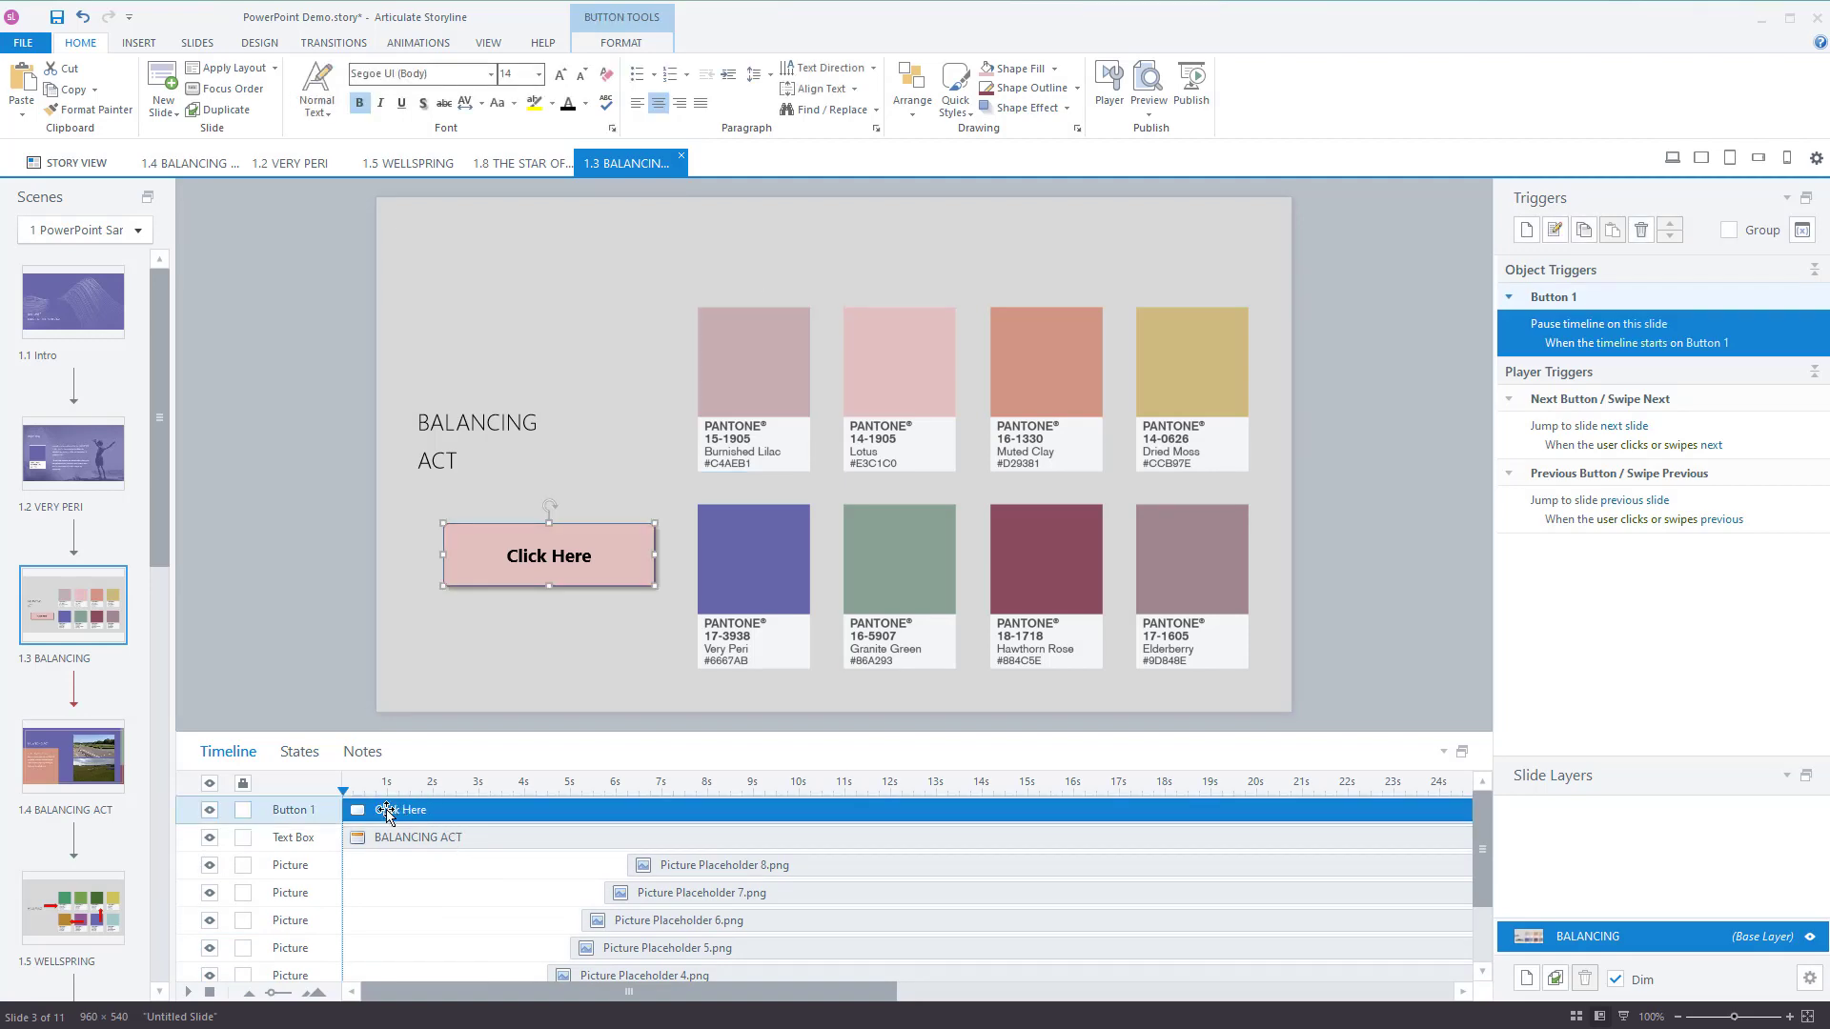
{"action": "left_click_drag", "start_coordinate": [385, 814], "coordinate": [398, 815]}
{"action": "scroll", "coordinate": [550, 923], "scroll_direction": "down", "scroll_amount": 3}
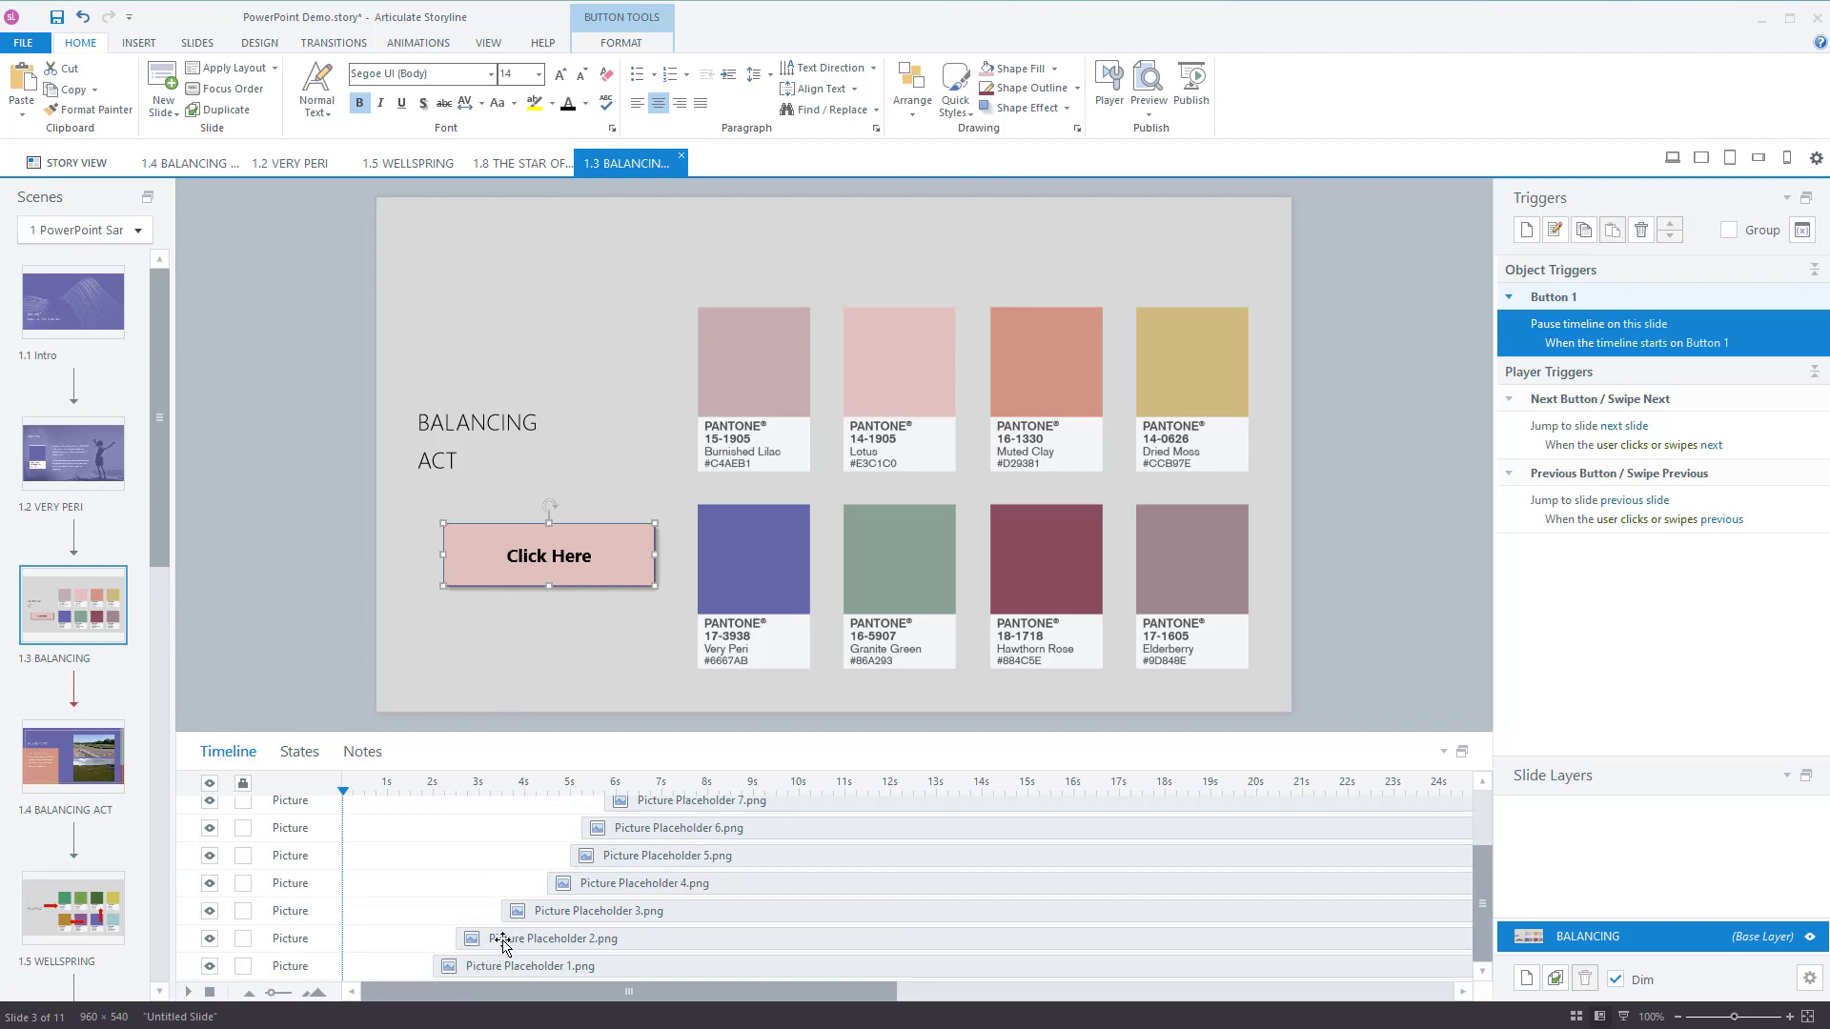
{"action": "scroll", "coordinate": [482, 891], "scroll_direction": "up", "scroll_amount": 3}
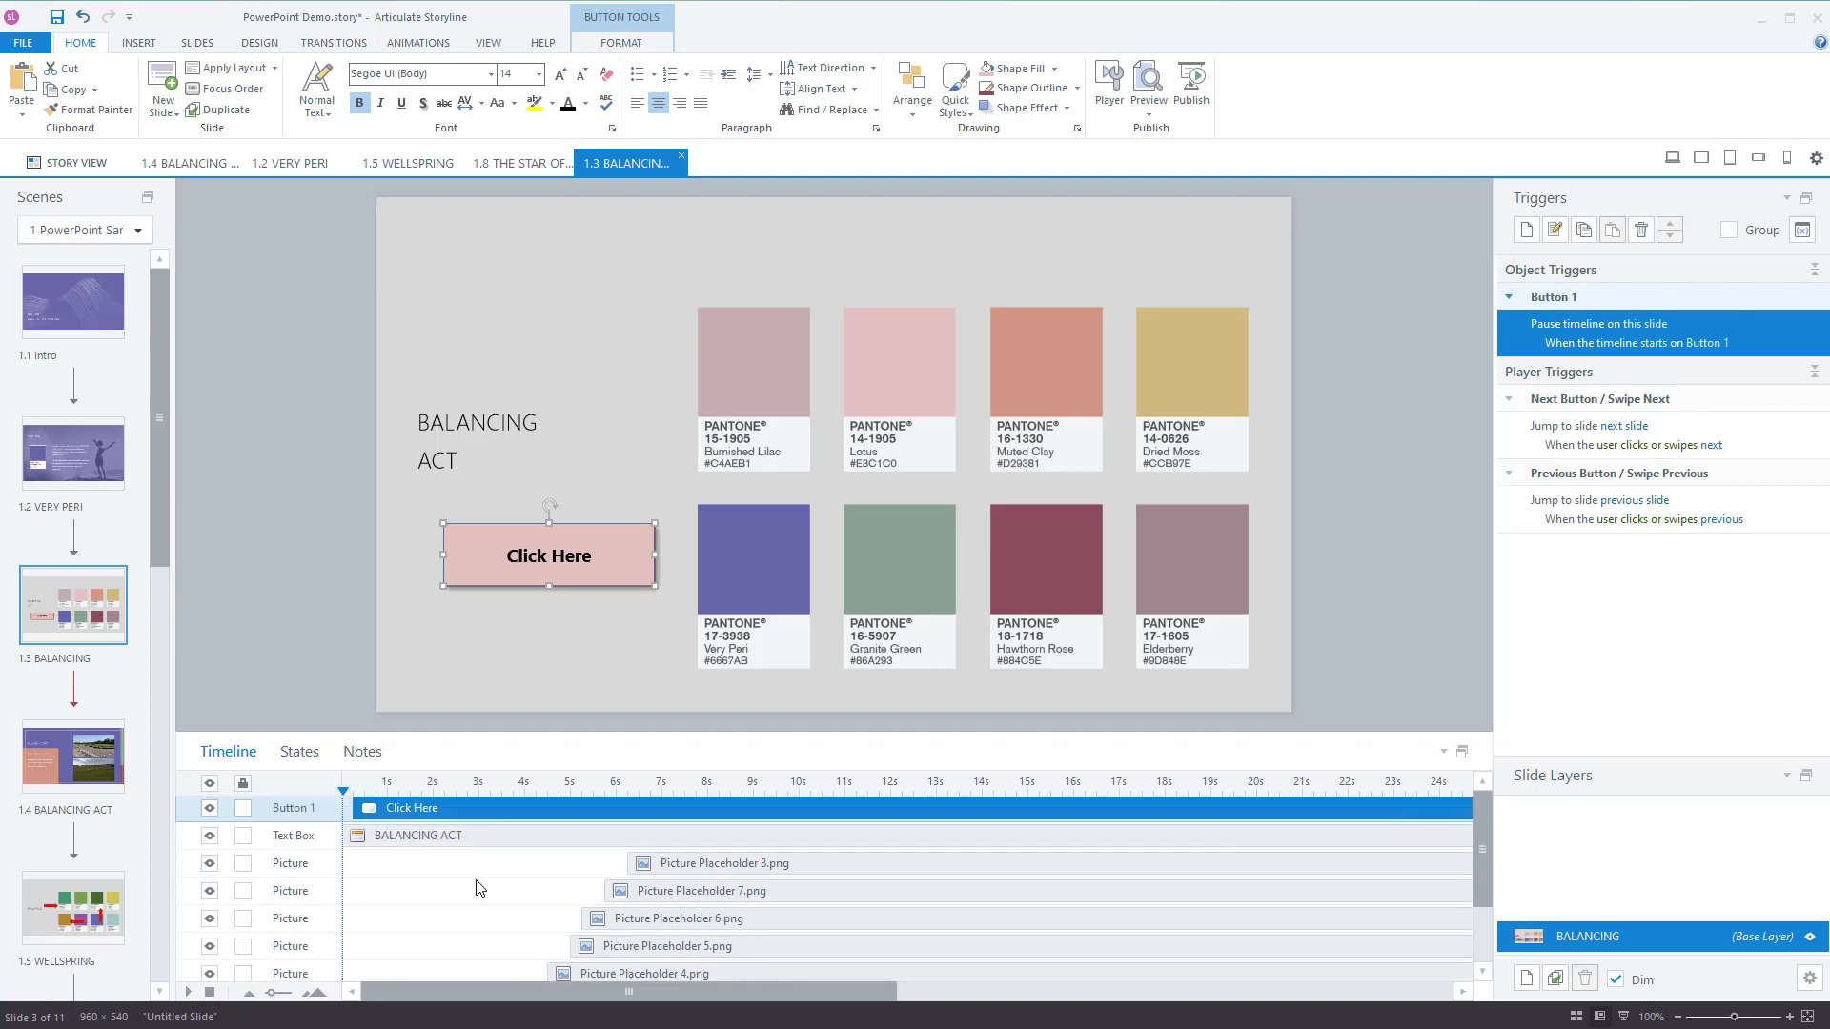
{"action": "left_click", "coordinate": [484, 694]}
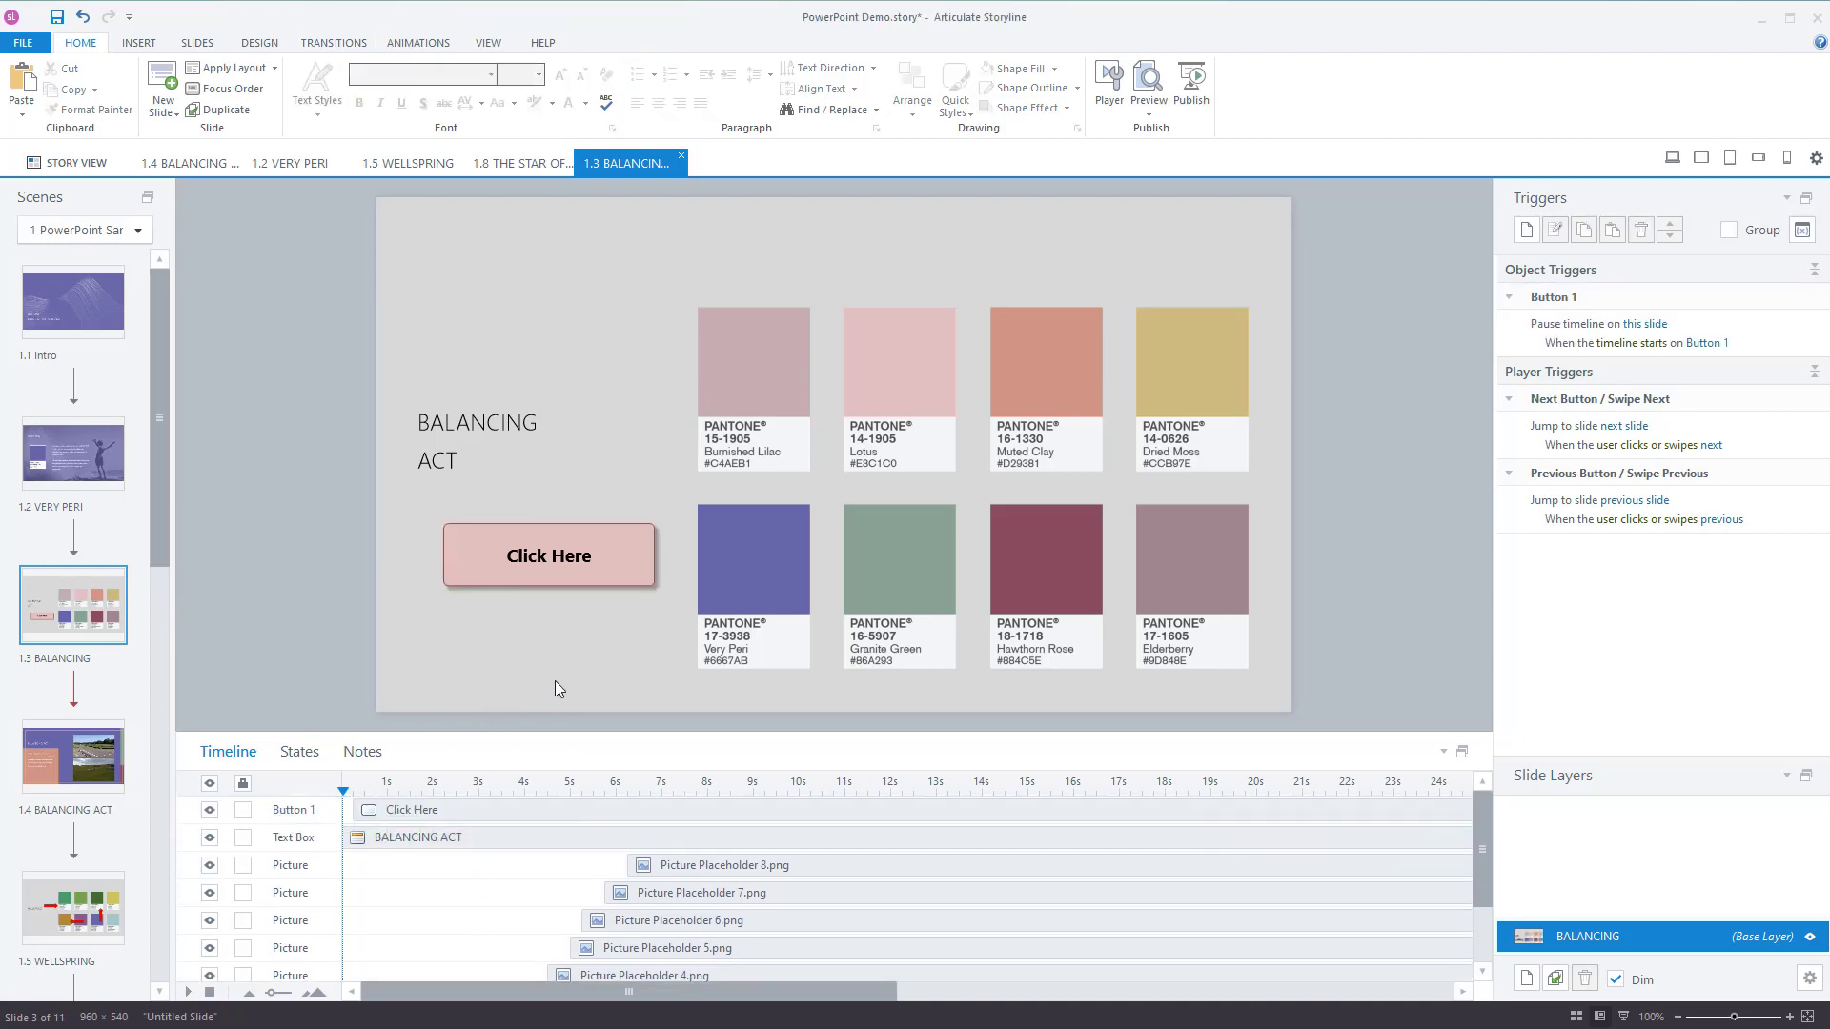
Begin a new trigger for the Click Here button with the action Pause timeline on this slide.
{"action": "left_click", "coordinate": [644, 577]}
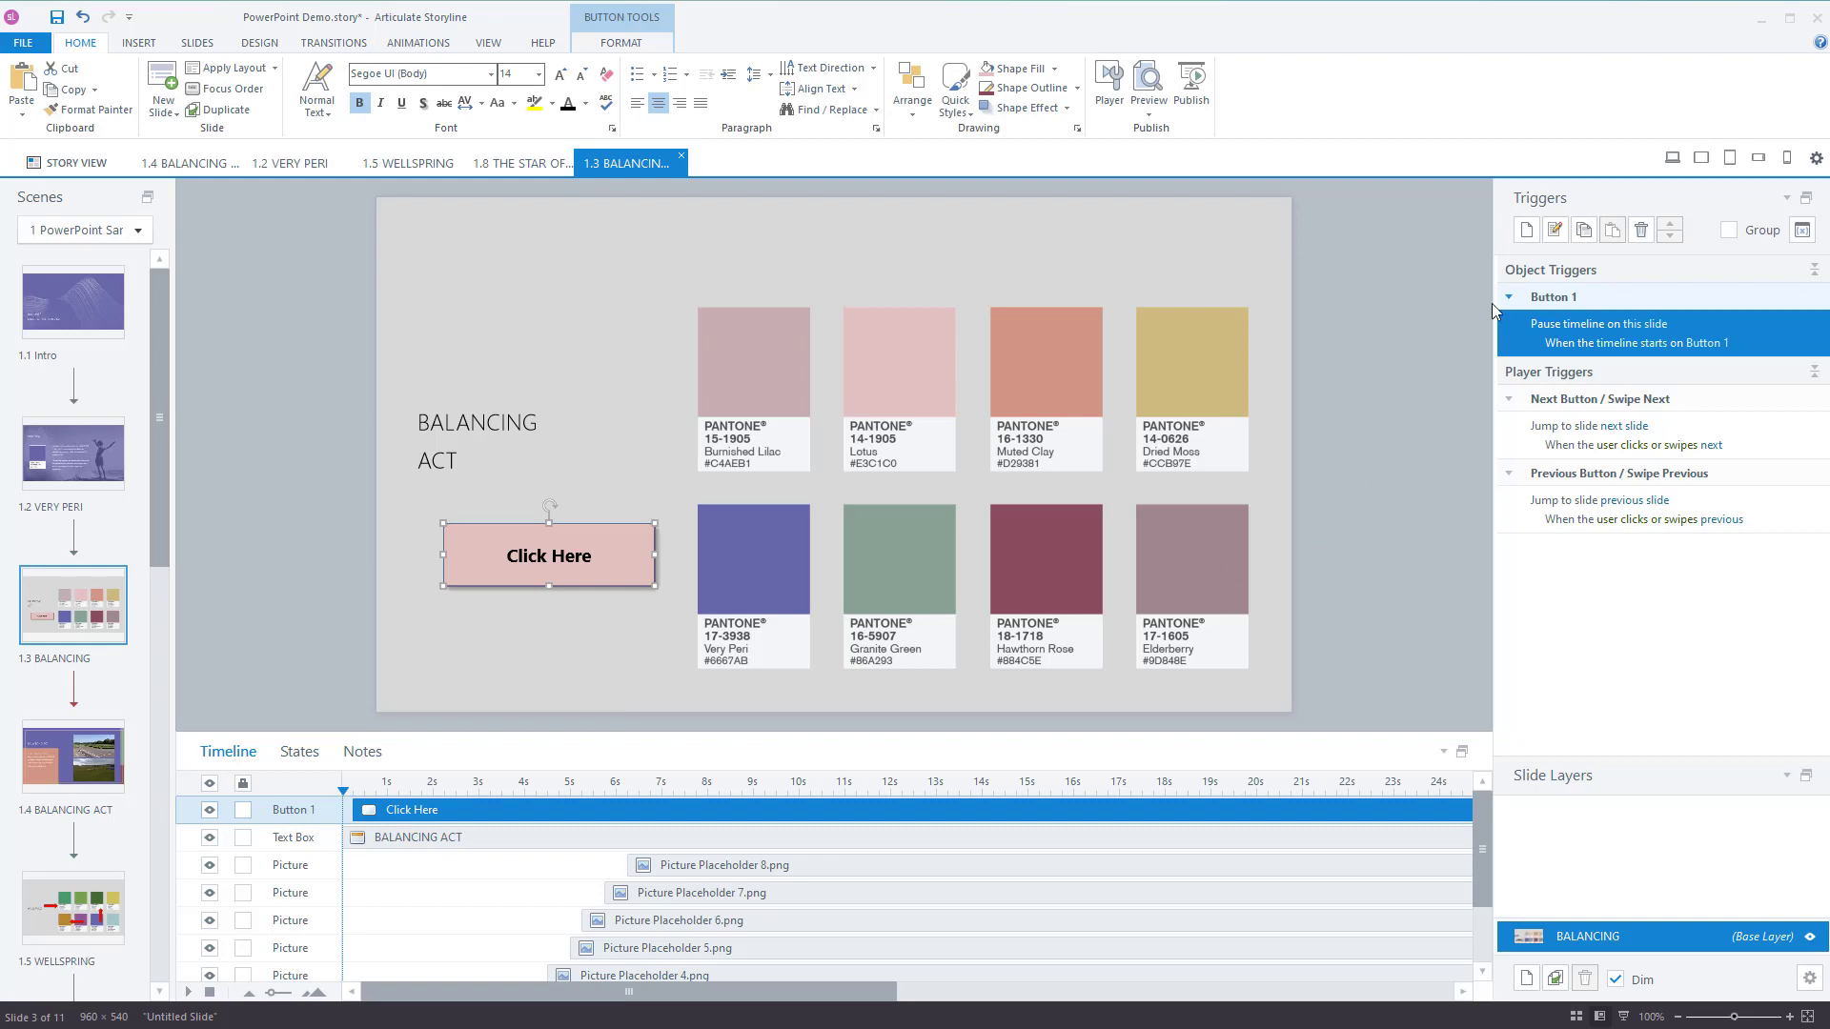
{"action": "left_click", "coordinate": [1527, 231]}
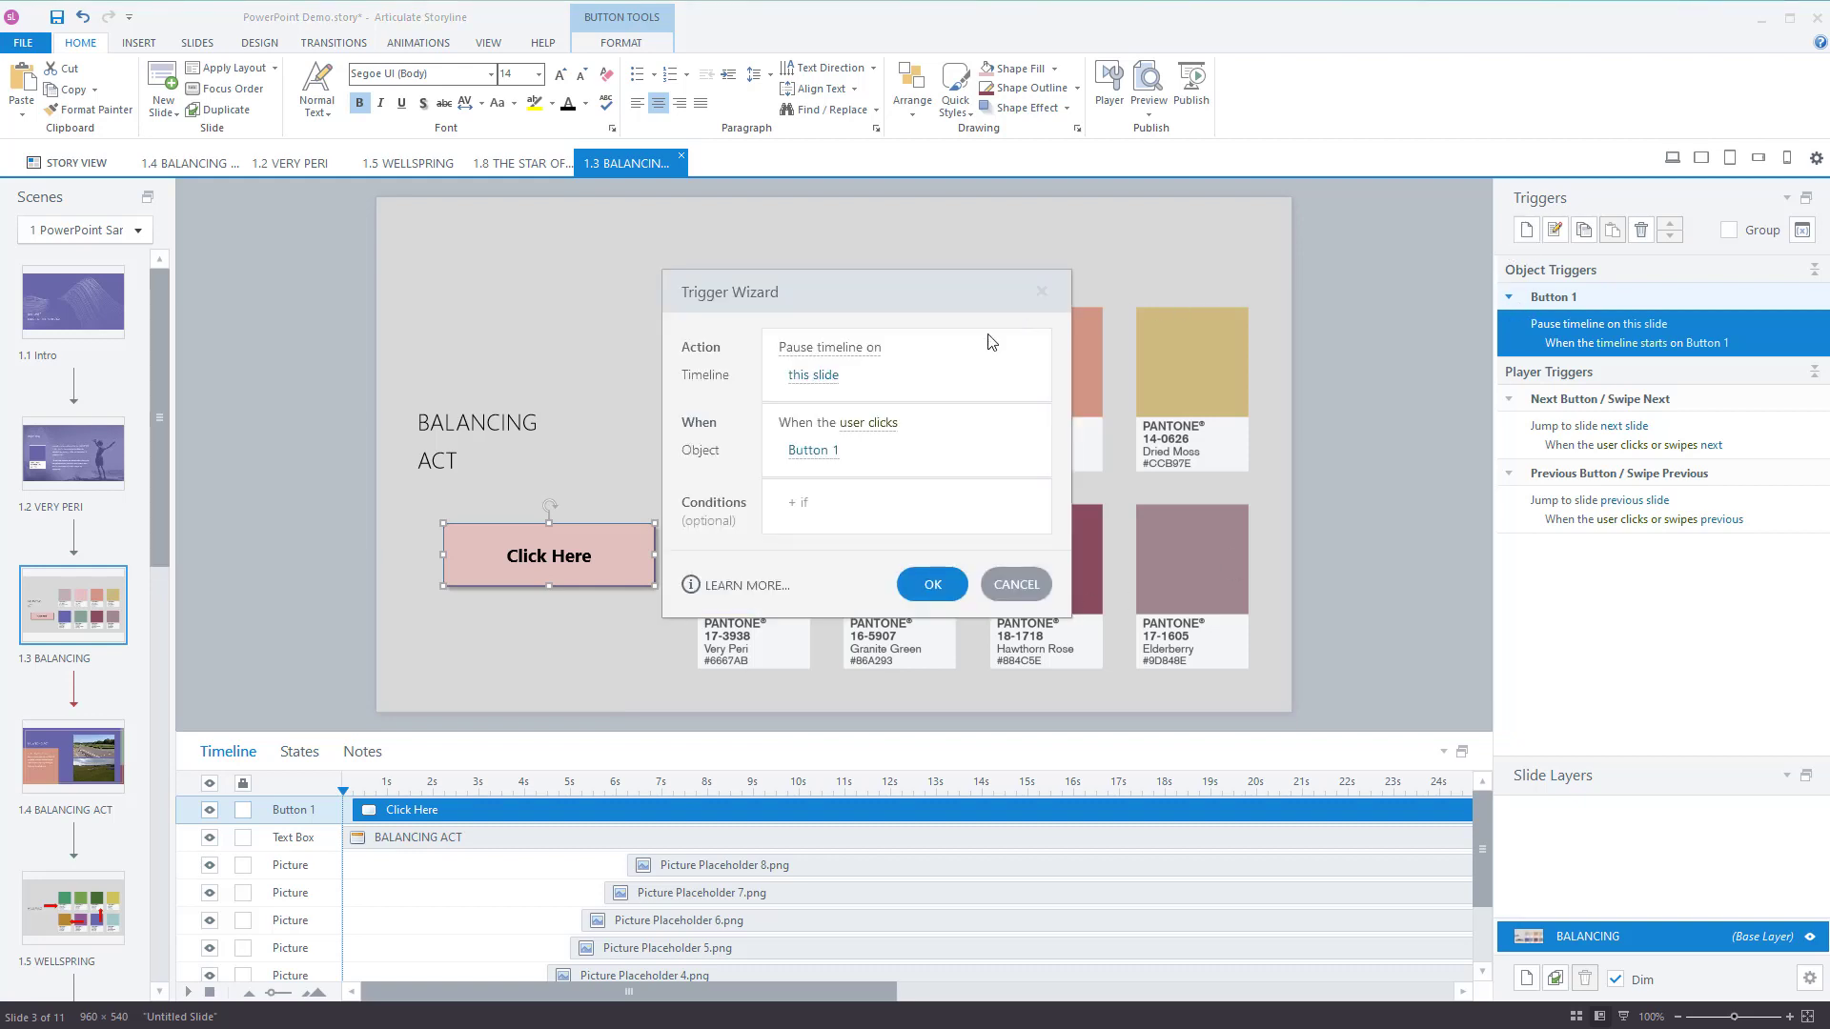
{"action": "left_click", "coordinate": [877, 355]}
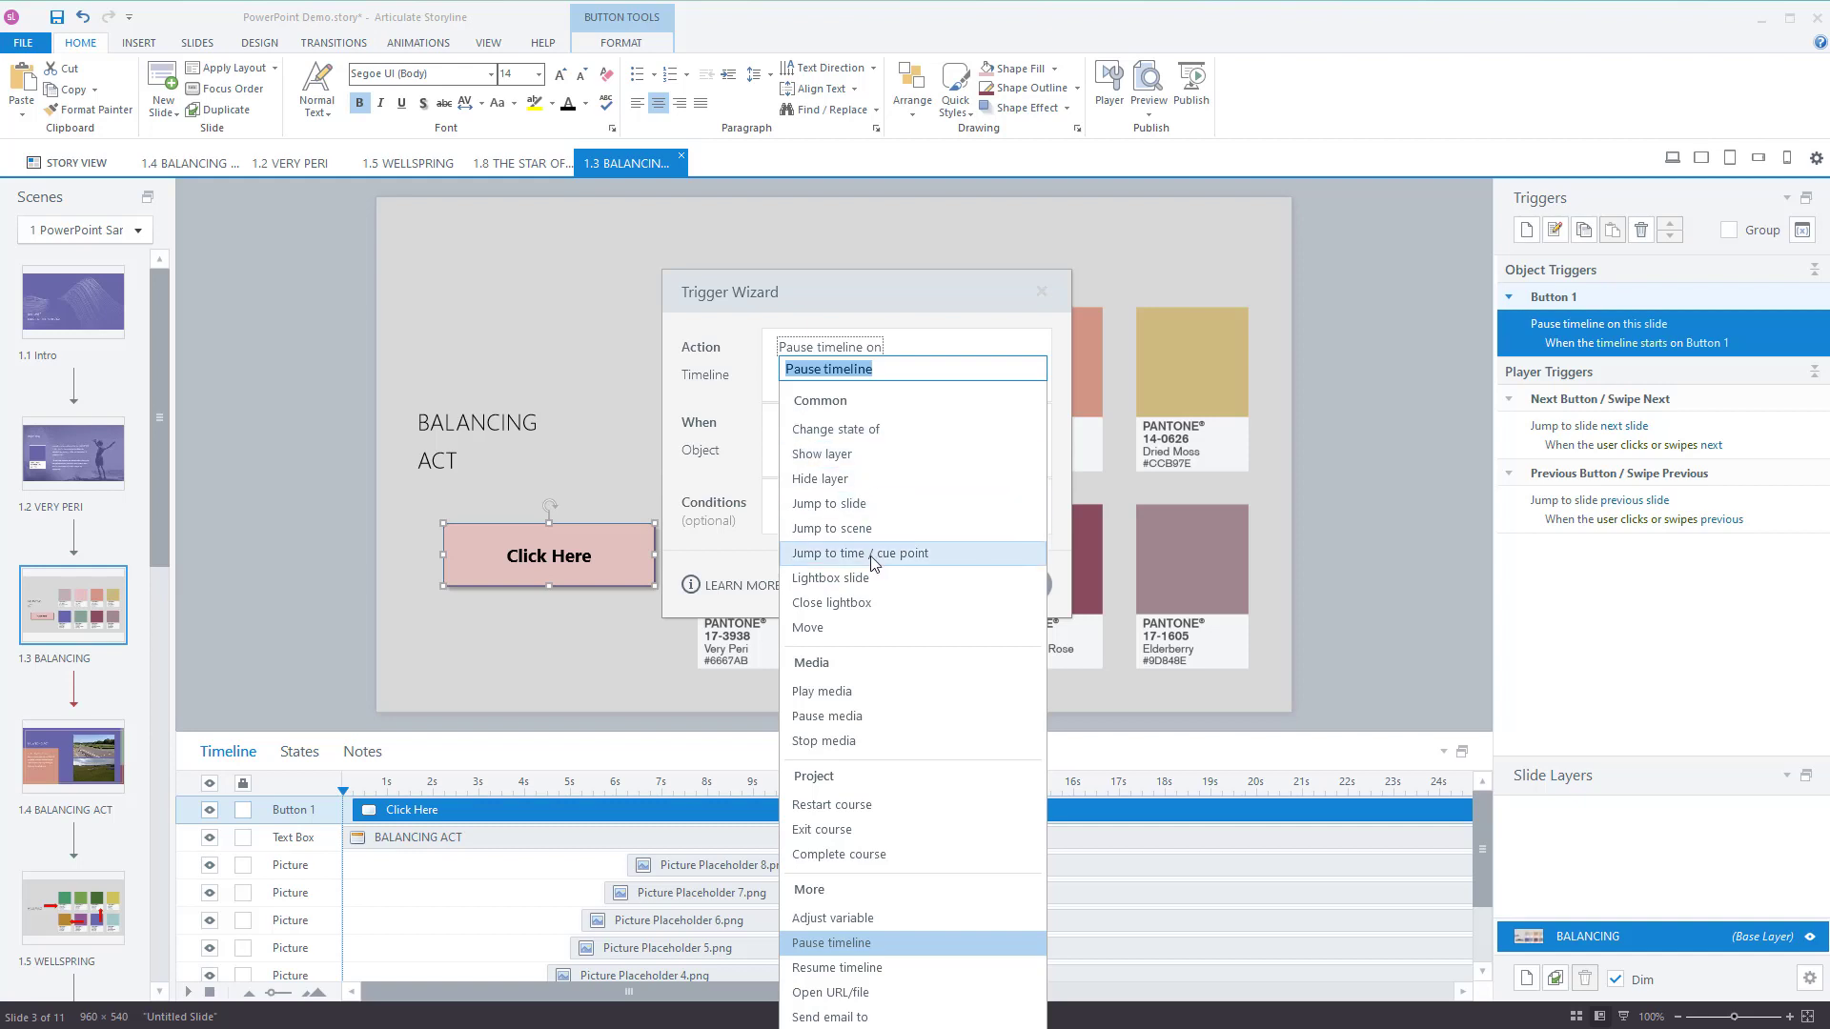
{"action": "left_click", "coordinate": [875, 431]}
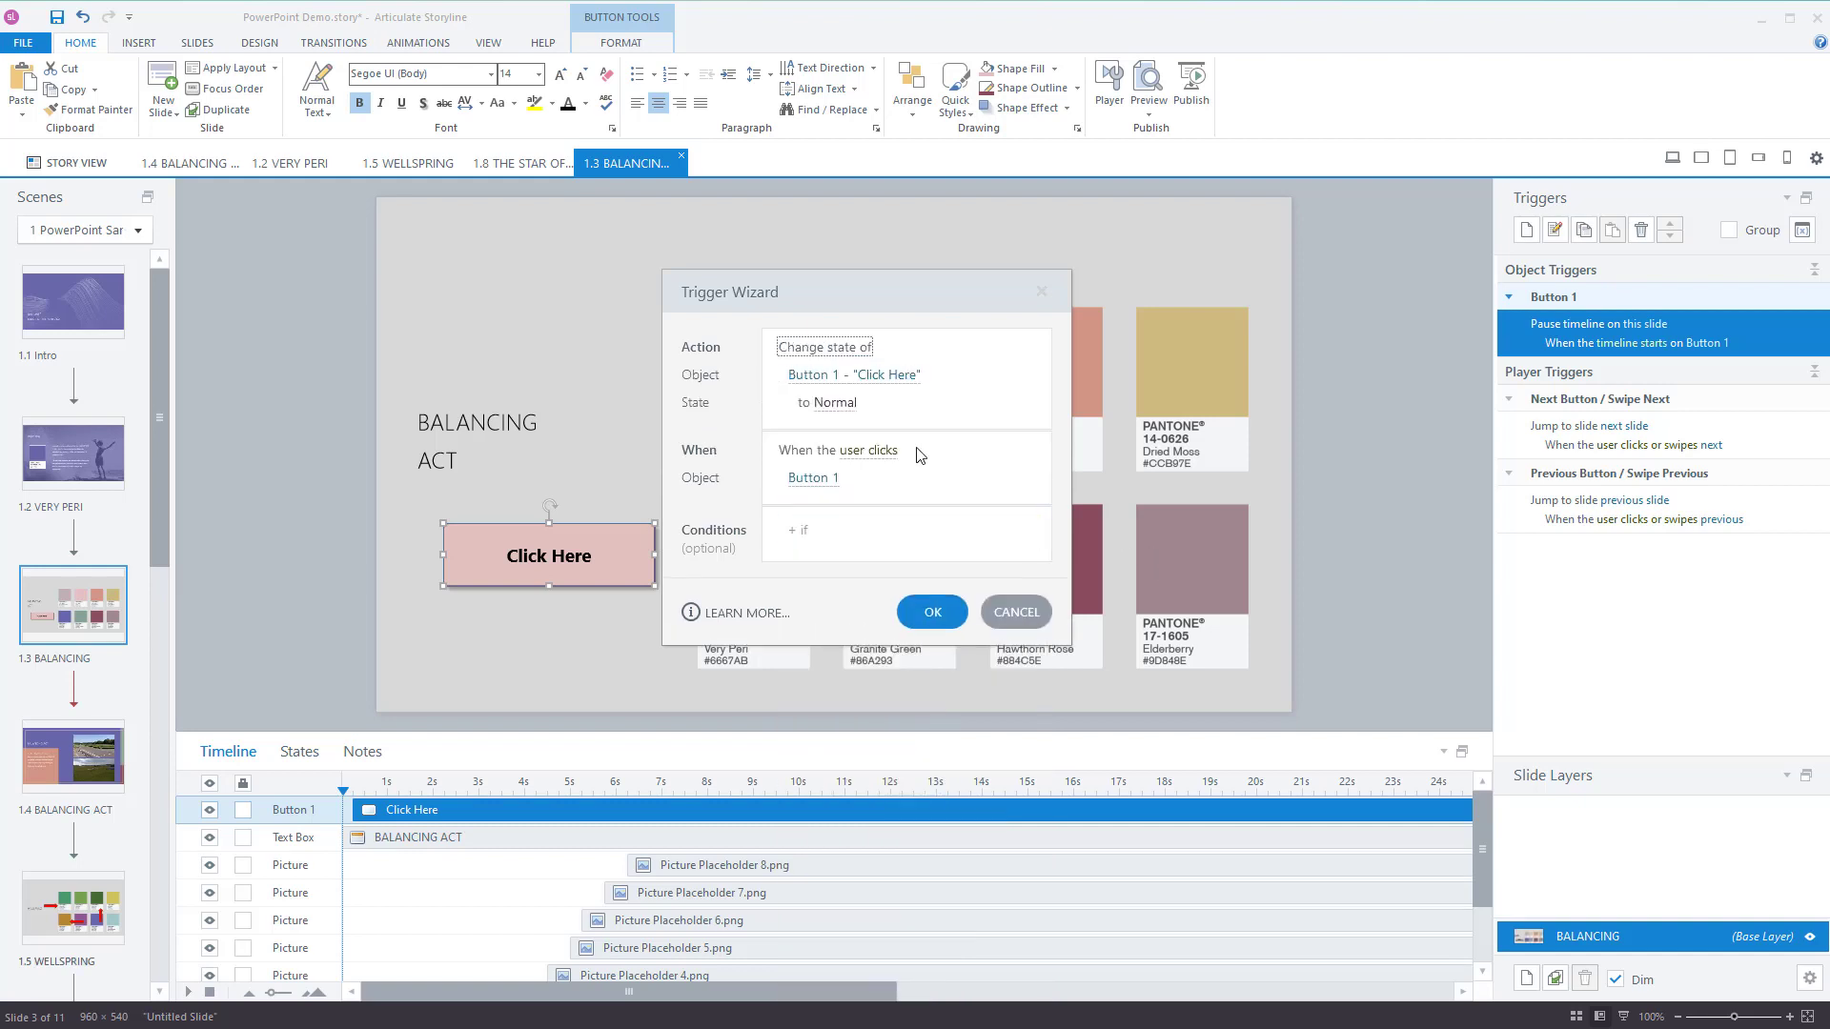
{"action": "left_click", "coordinate": [862, 349]}
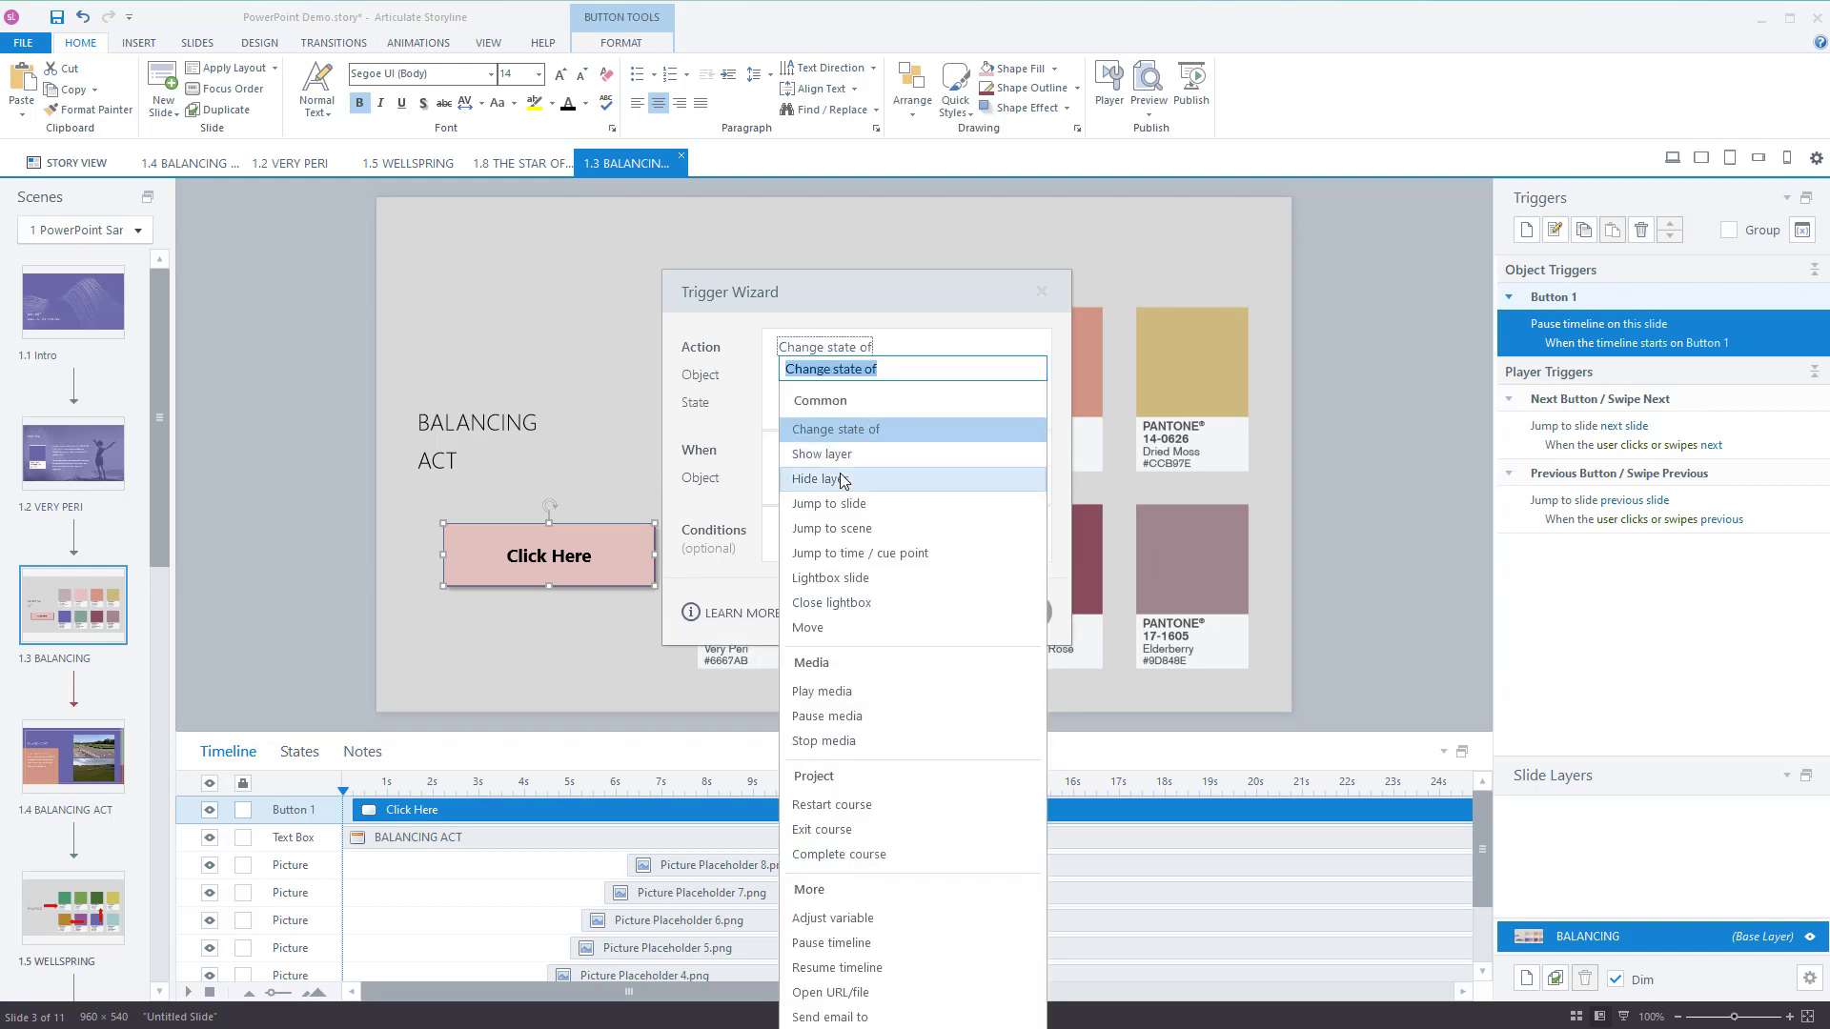
{"action": "left_click", "coordinate": [853, 504]}
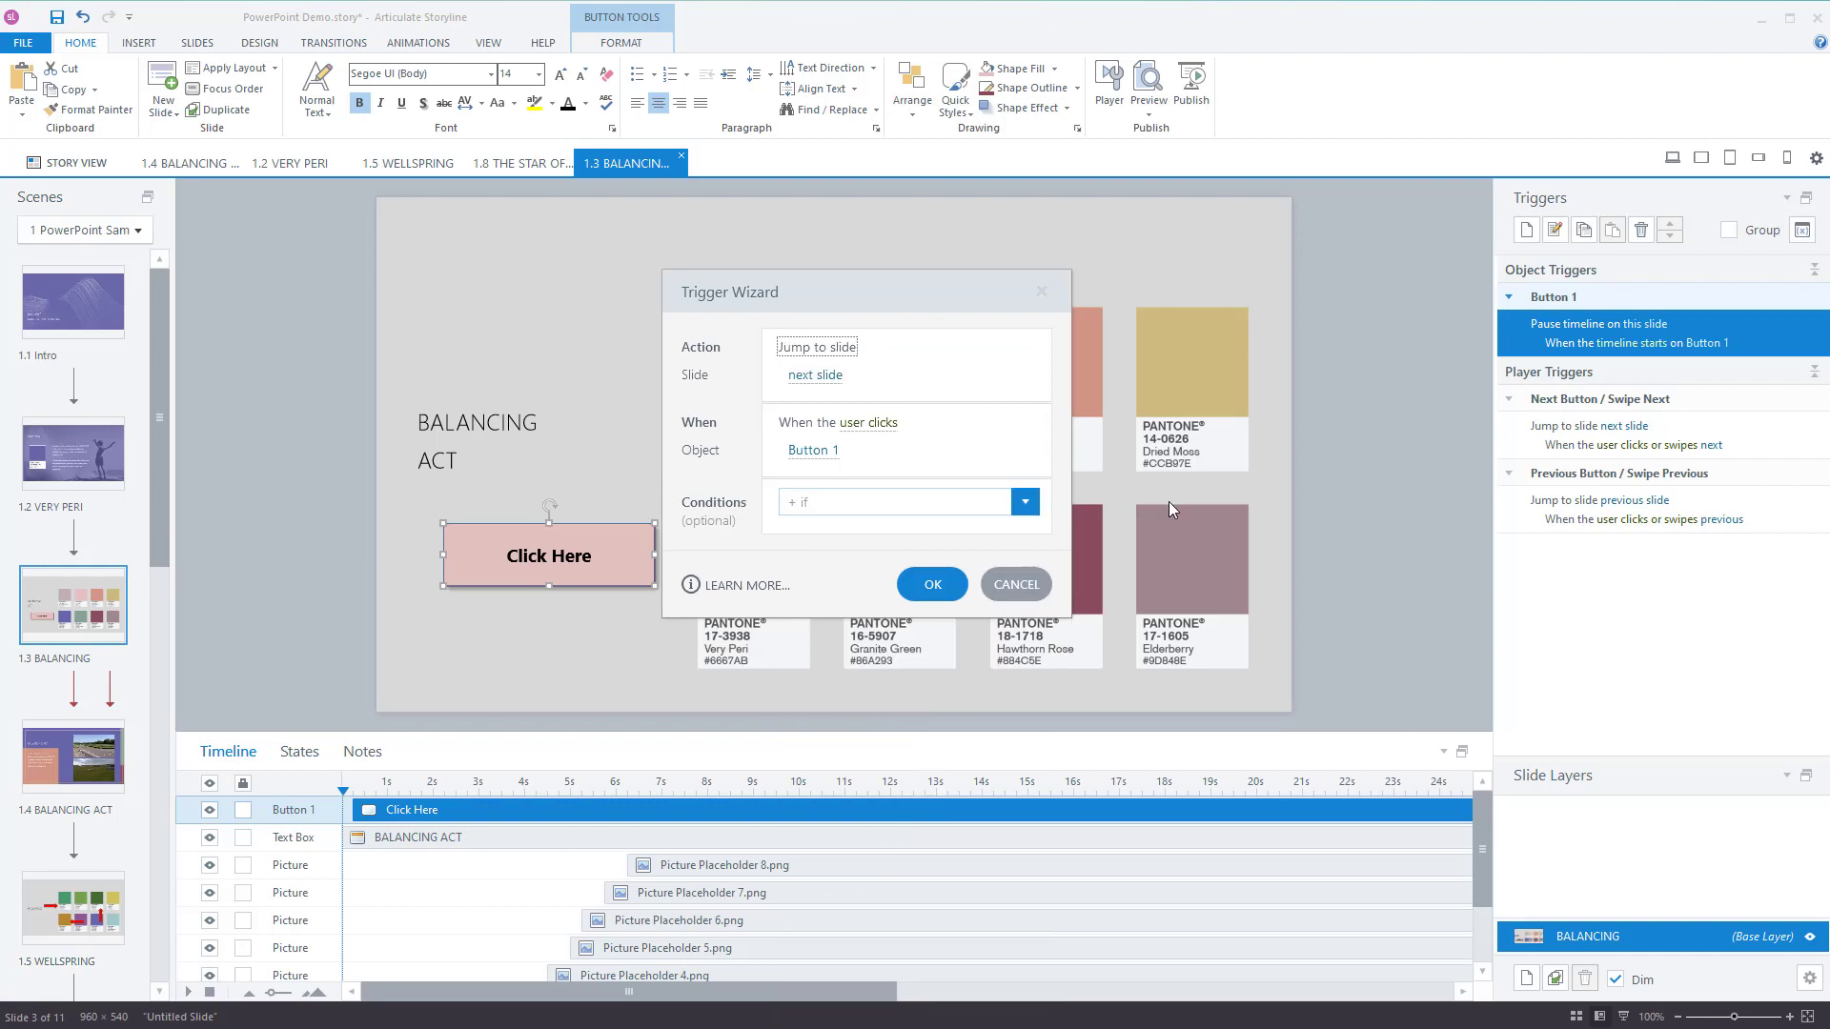
{"action": "left_click", "coordinate": [831, 354]}
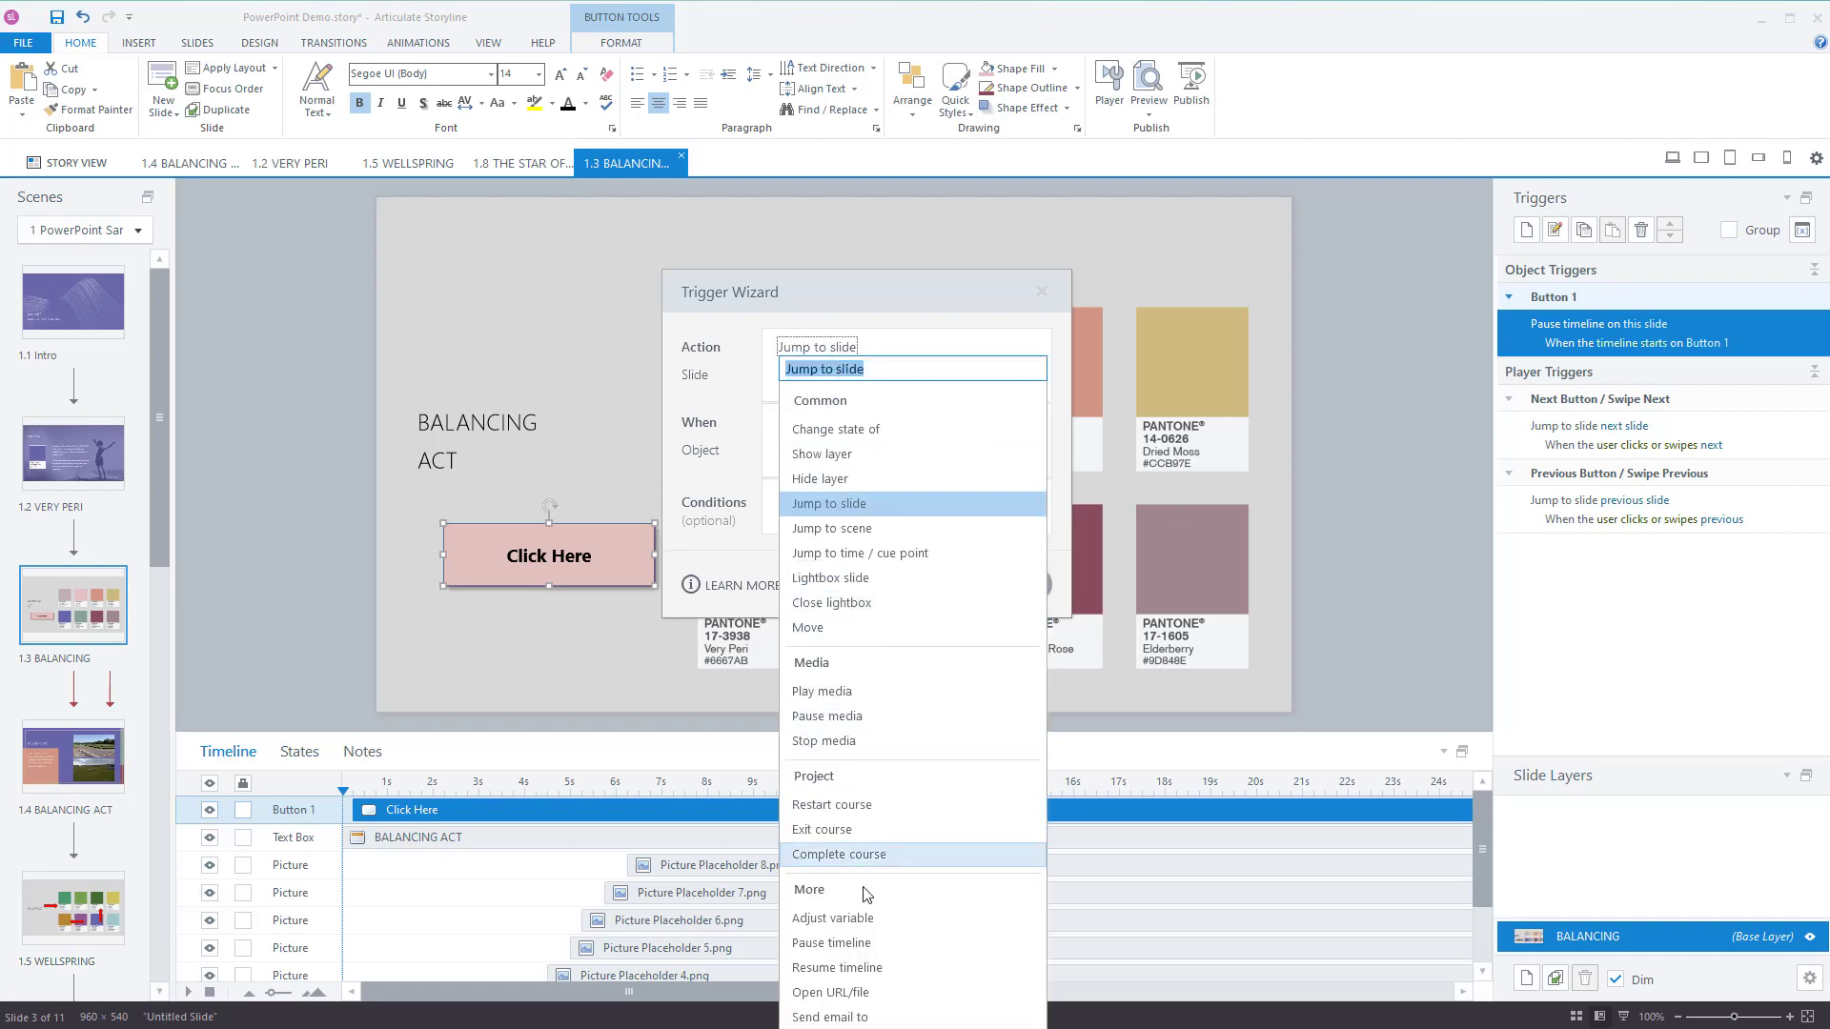
{"action": "left_click", "coordinate": [904, 946]}
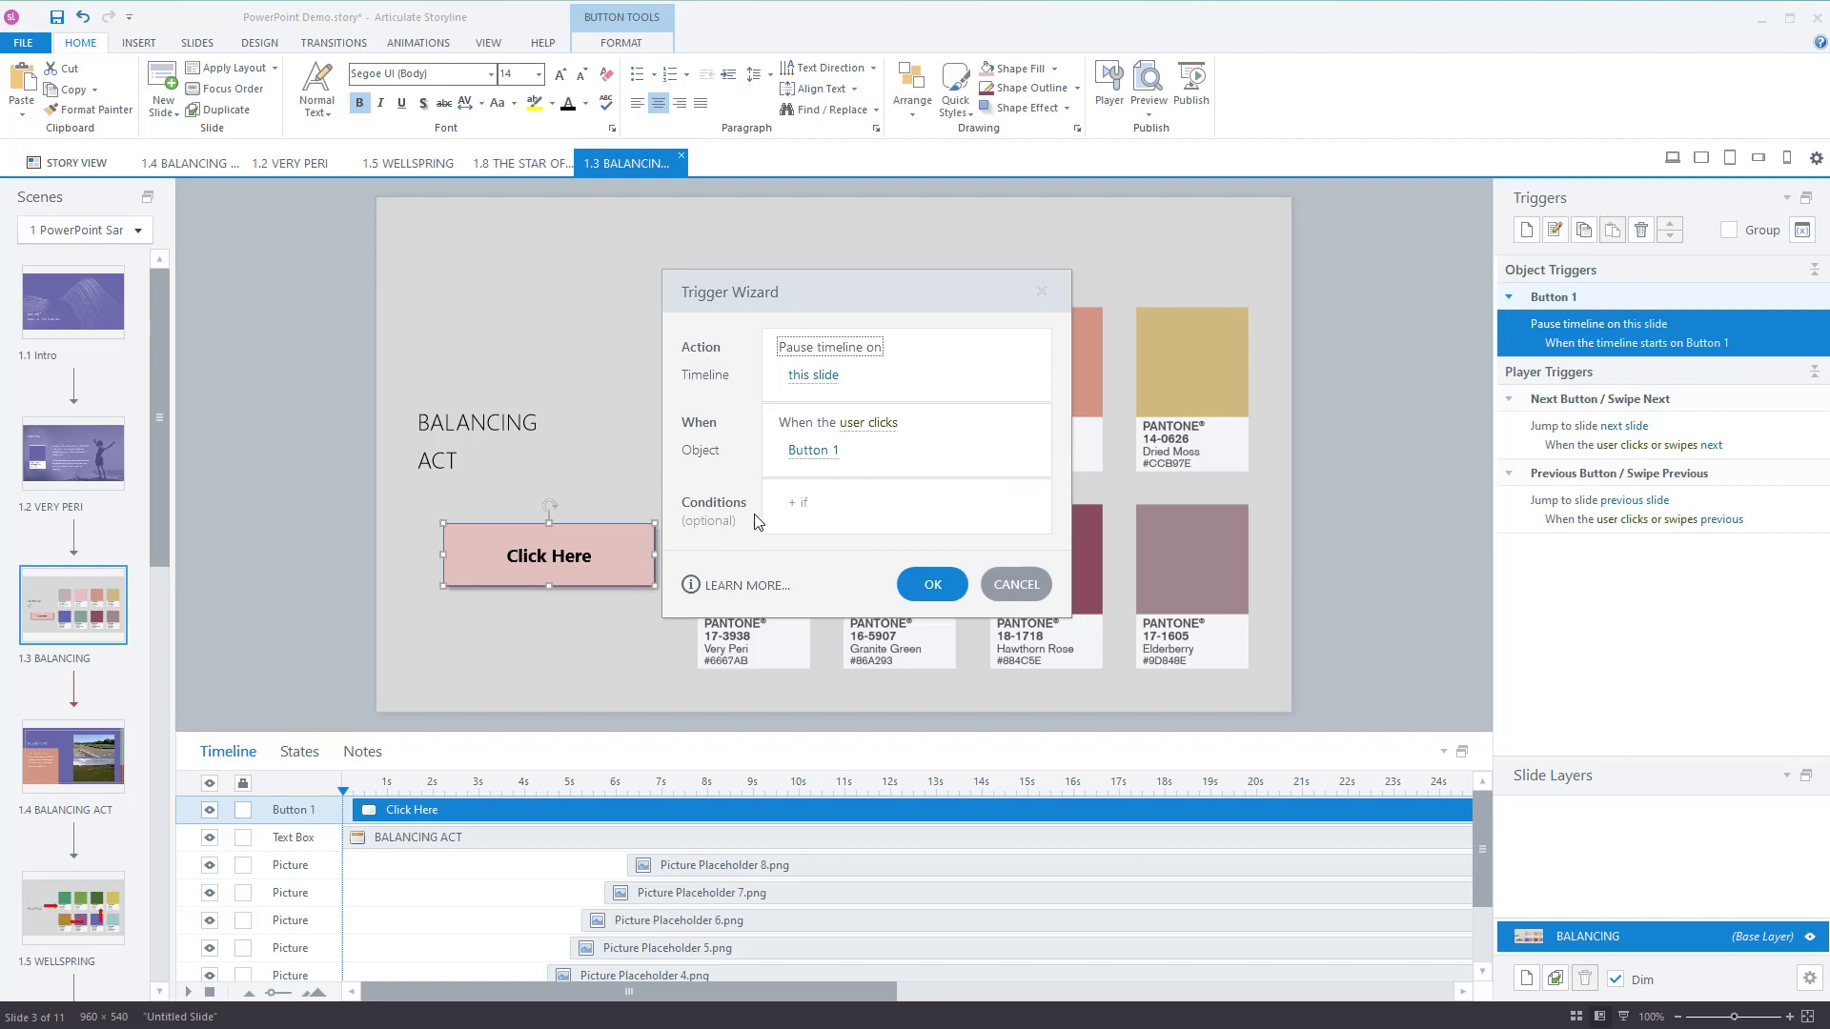
Make the new trigger fire when the timeline starts on Button 1, and add it to the slide.
{"action": "left_click", "coordinate": [884, 424]}
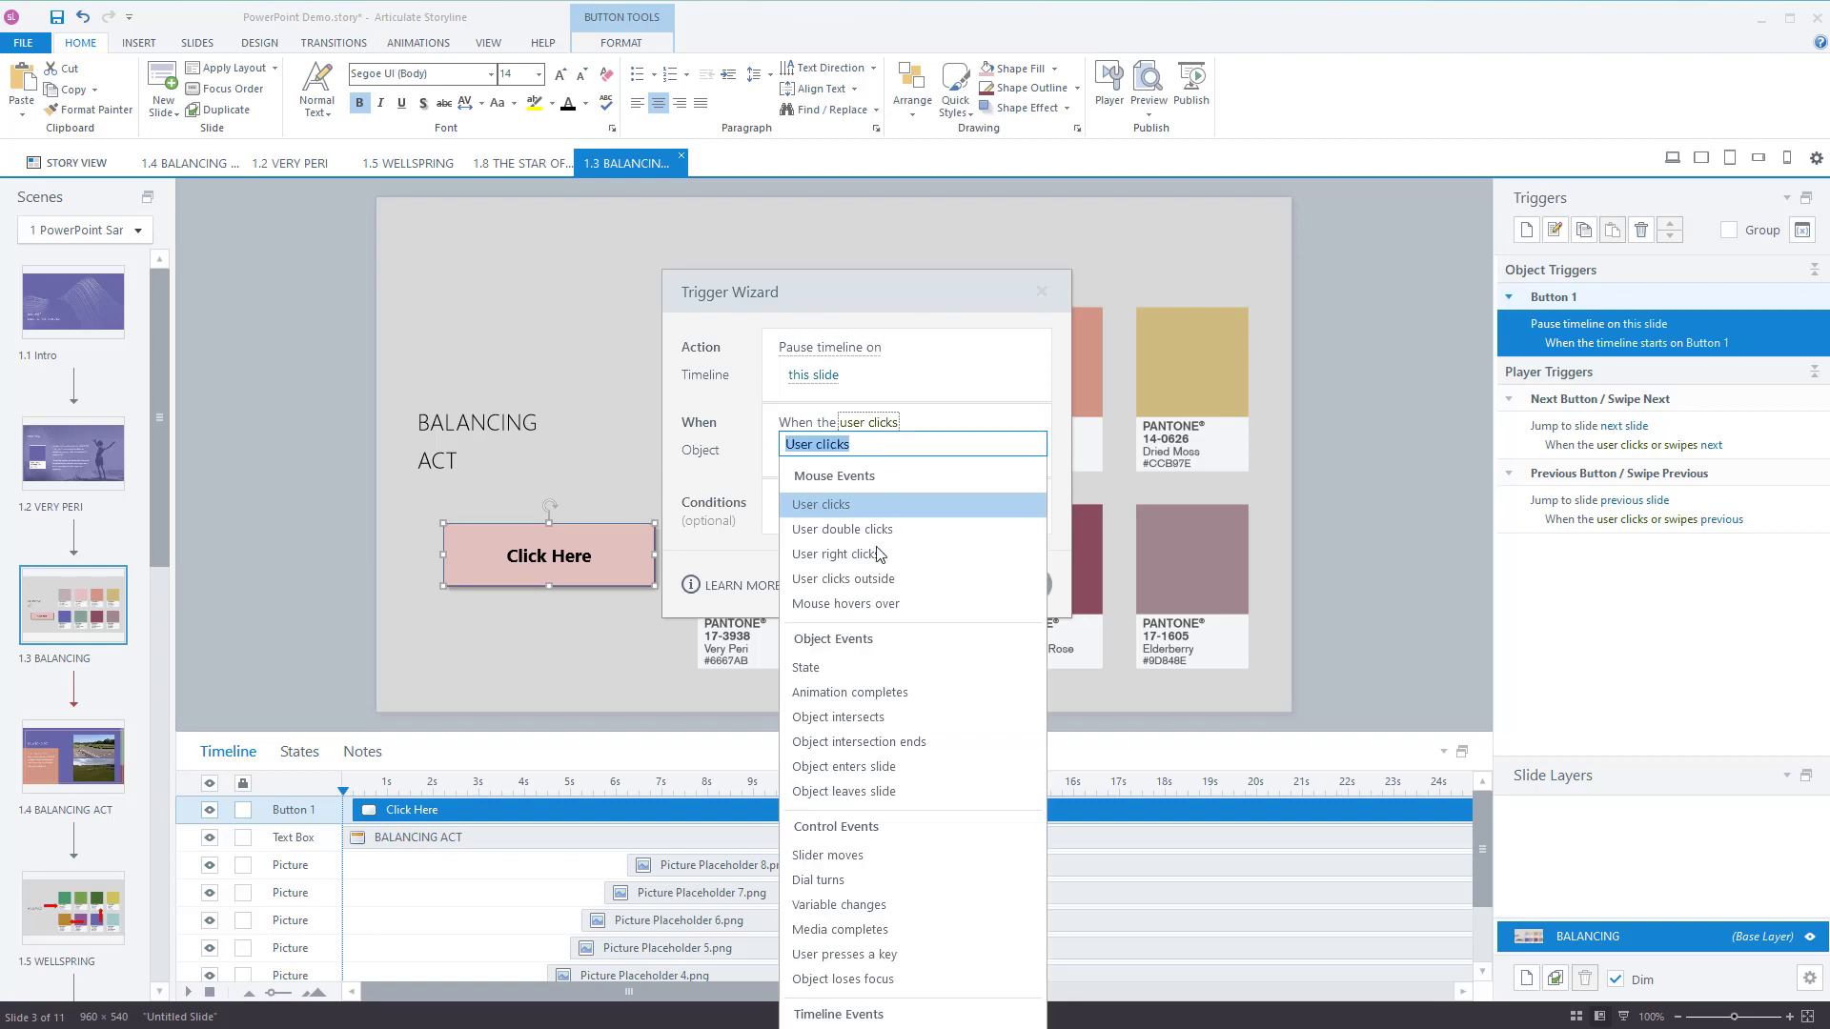
{"action": "left_click", "coordinate": [881, 1028]}
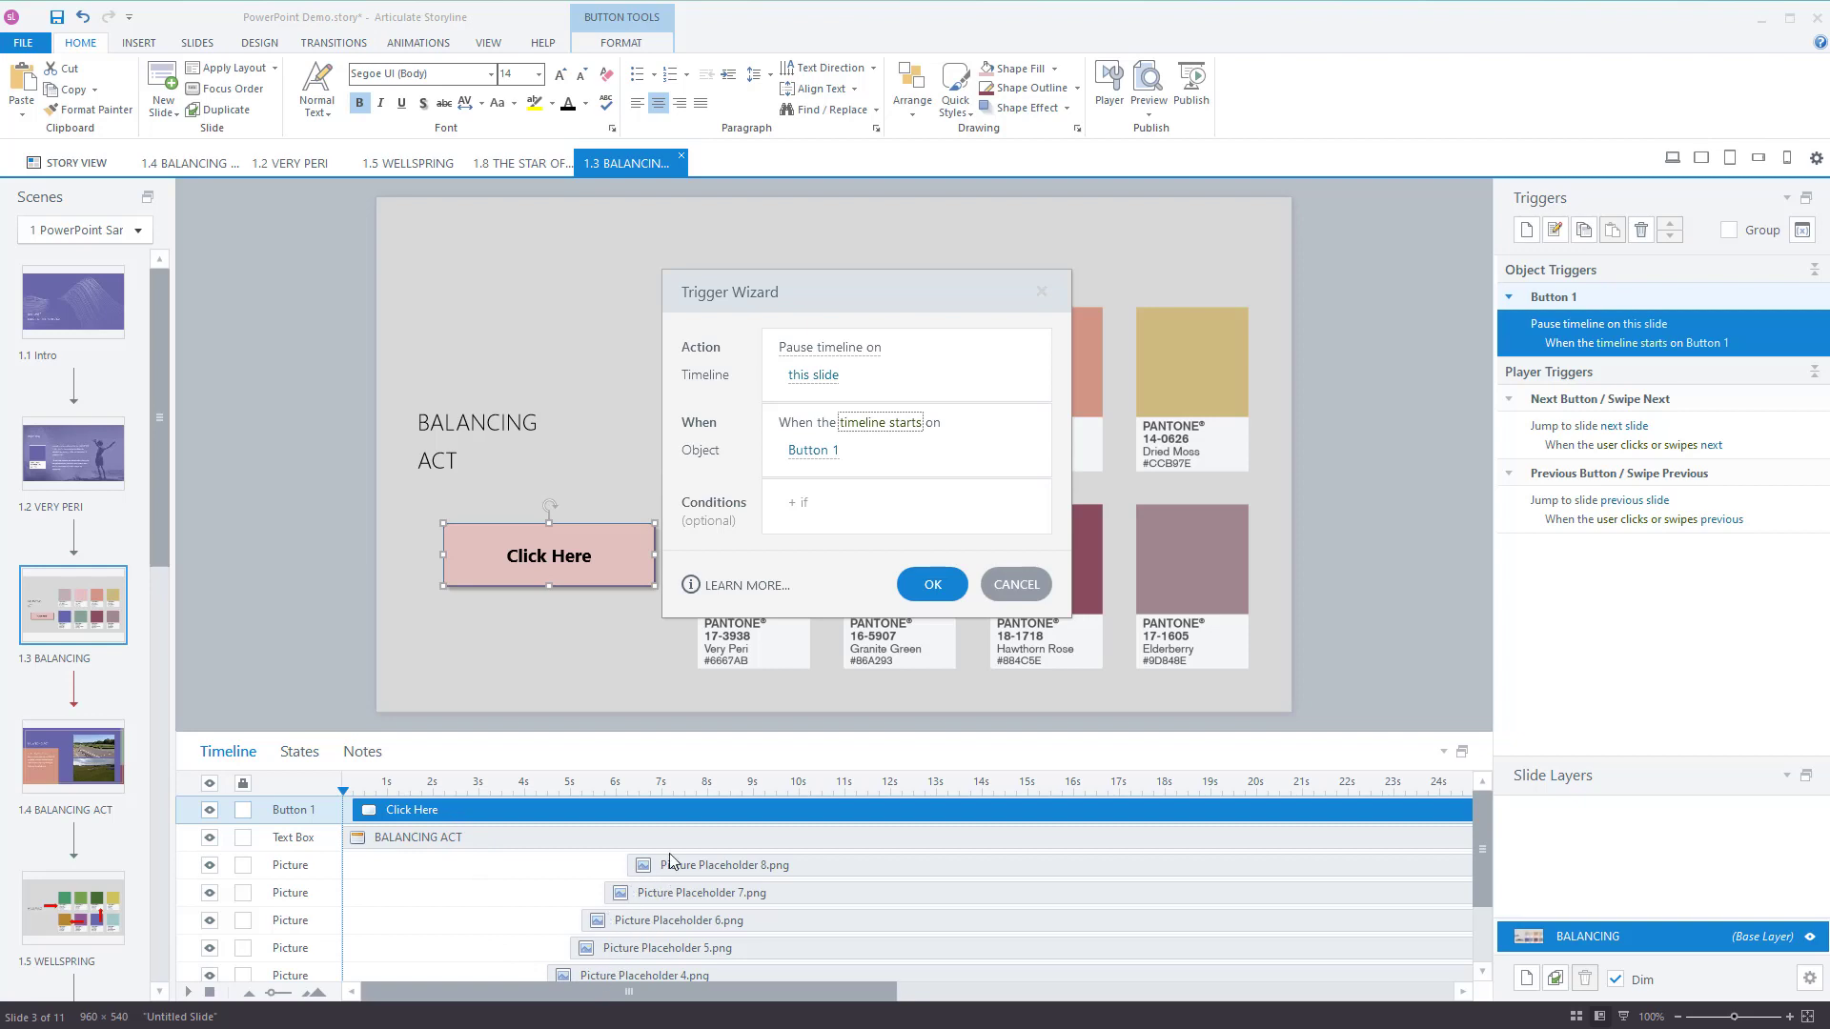
{"action": "left_click", "coordinate": [934, 587]}
{"action": "left_click", "coordinate": [1213, 252]}
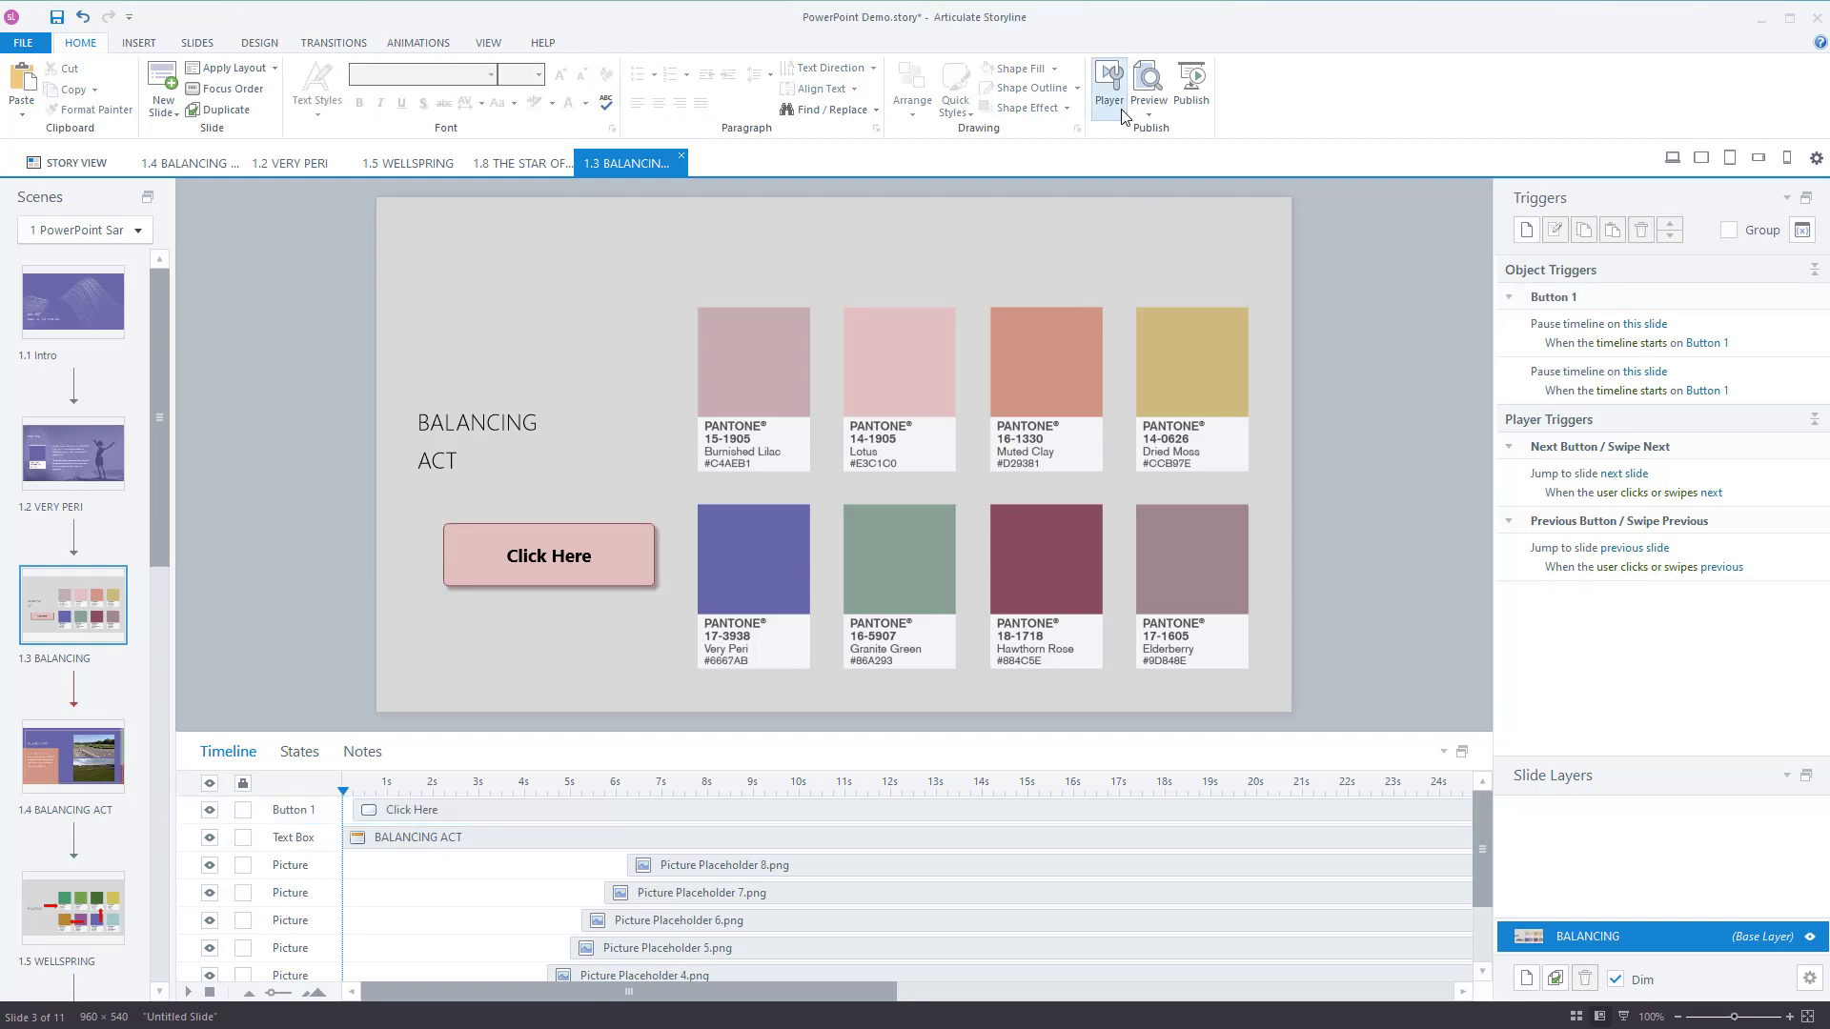
Preview only slide 1.3, try the Click Here button to test the timeline pause, and close the preview.
{"action": "left_click", "coordinate": [1156, 116]}
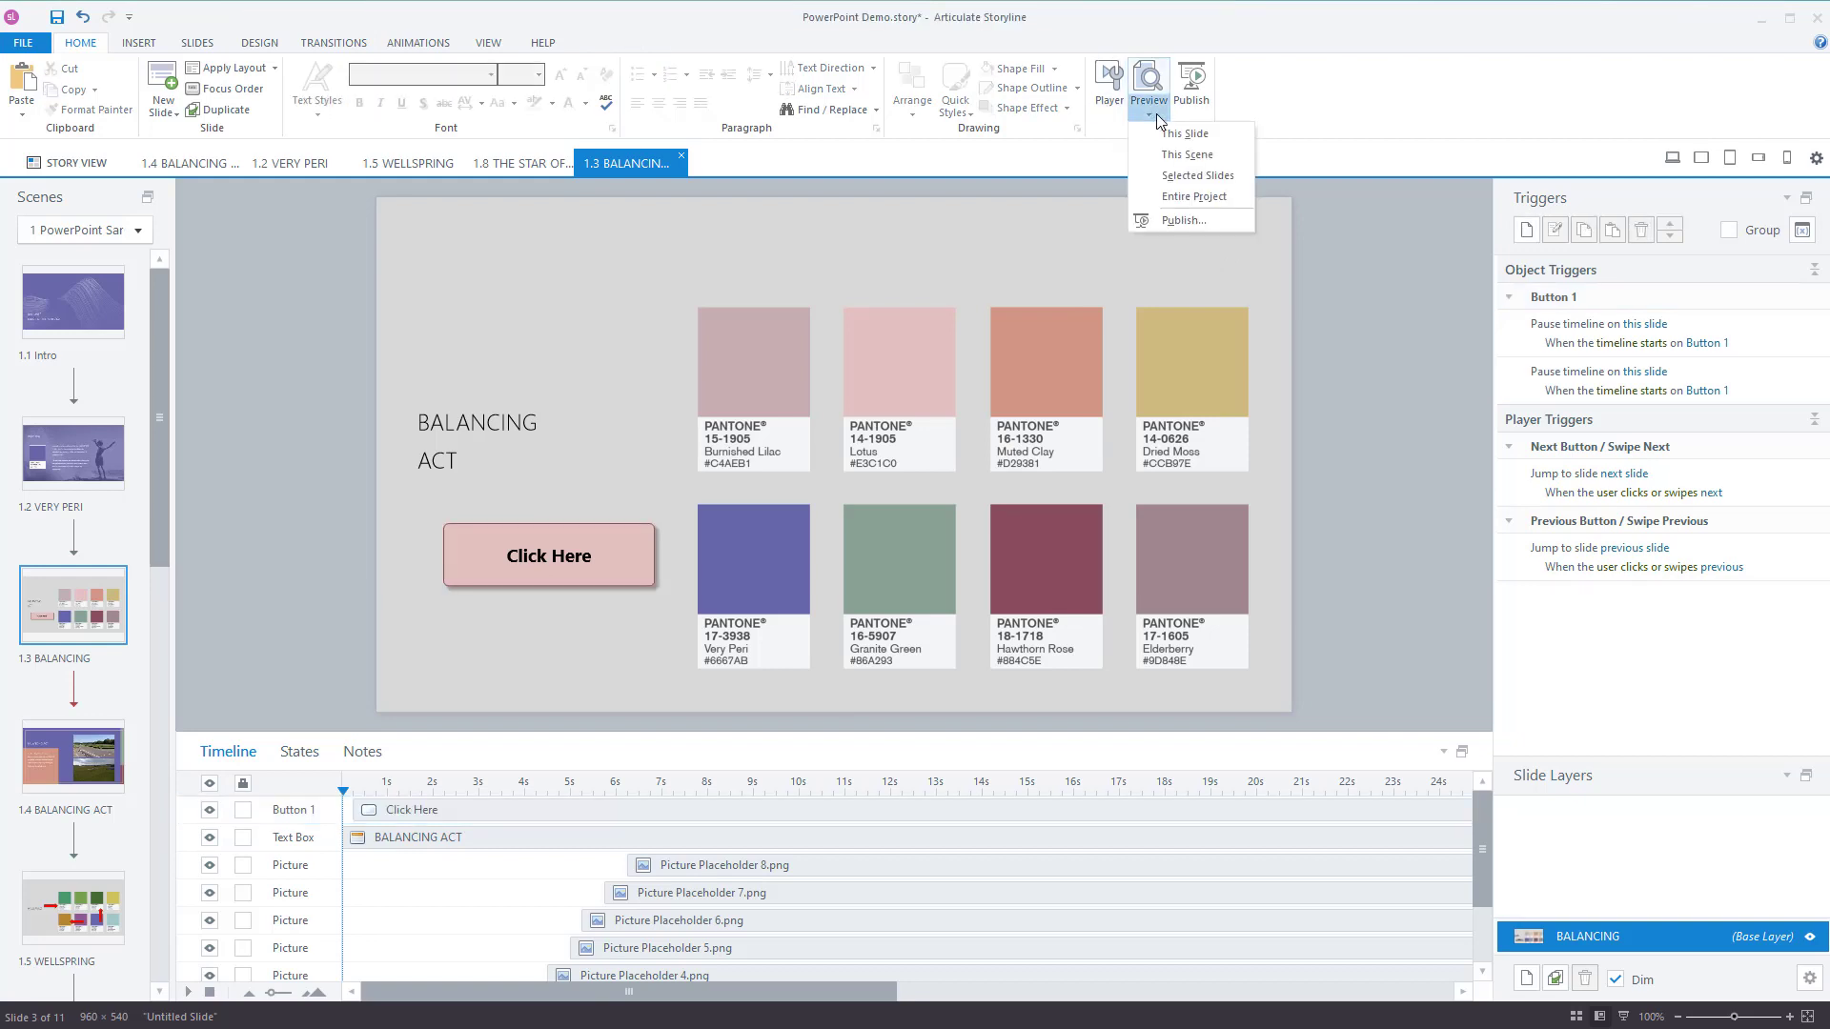
{"action": "left_click", "coordinate": [1189, 131]}
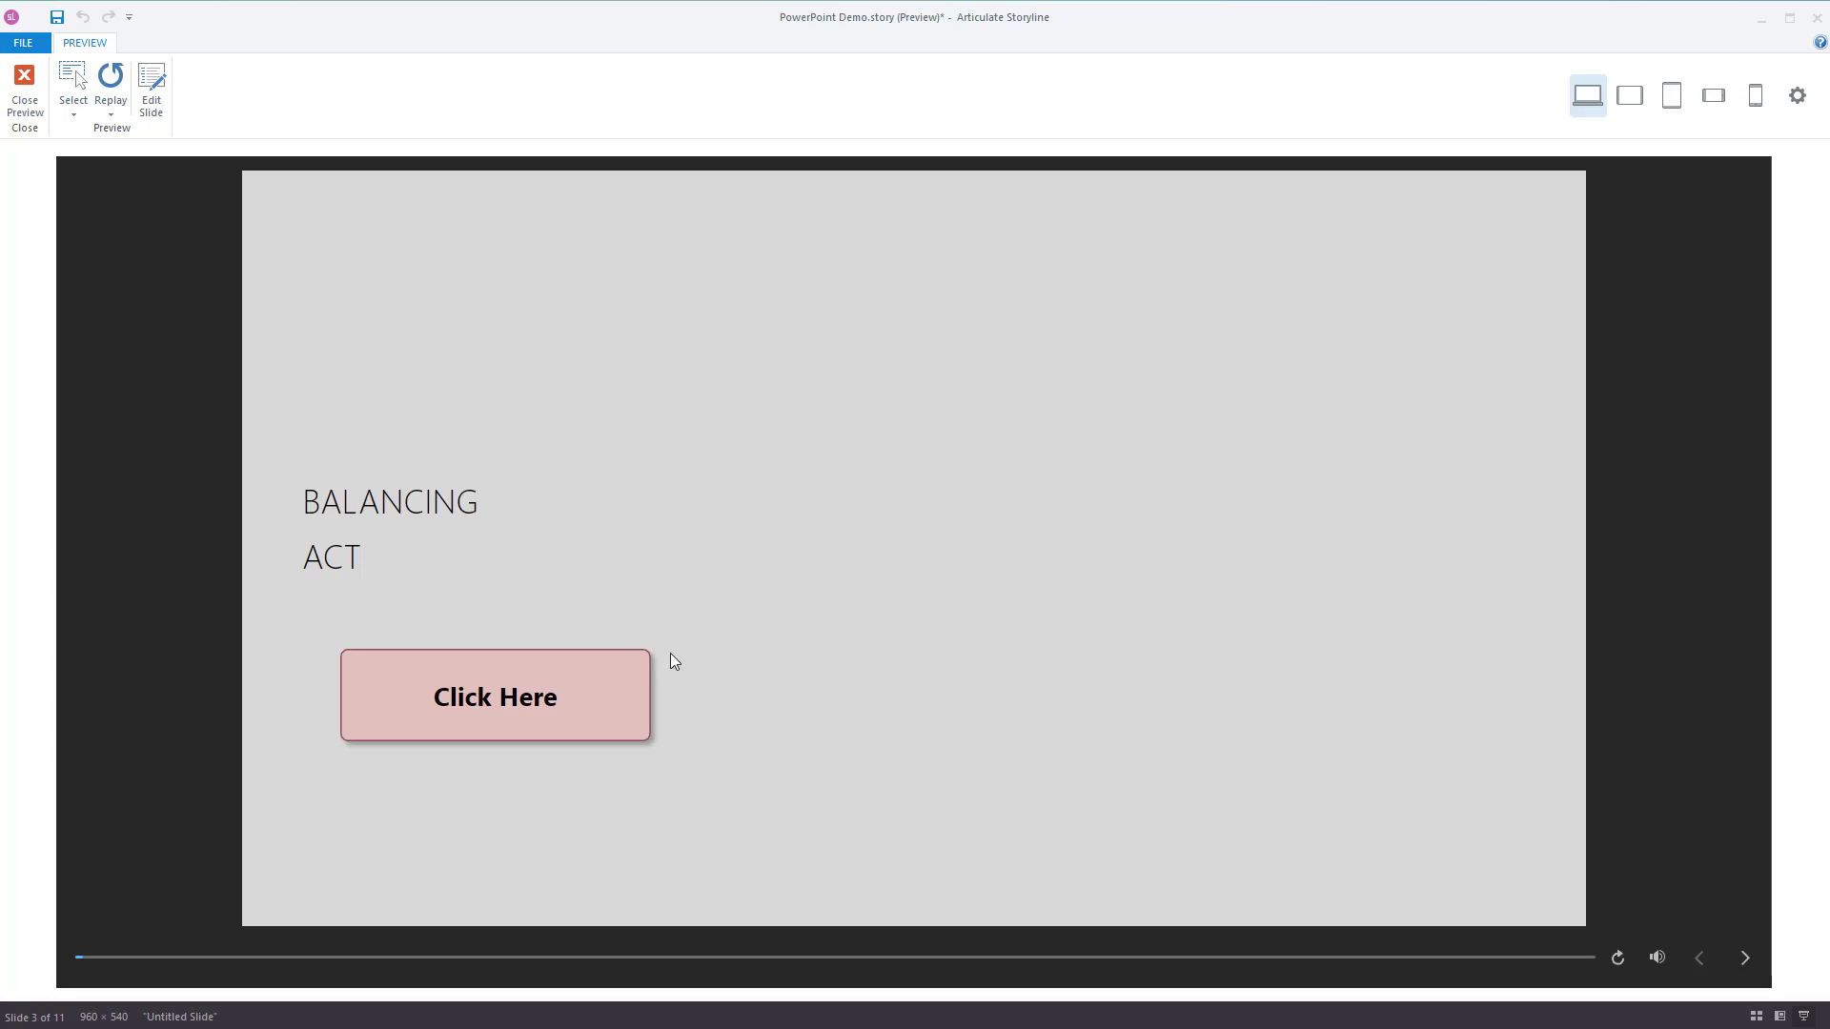
{"action": "left_click", "coordinate": [609, 699]}
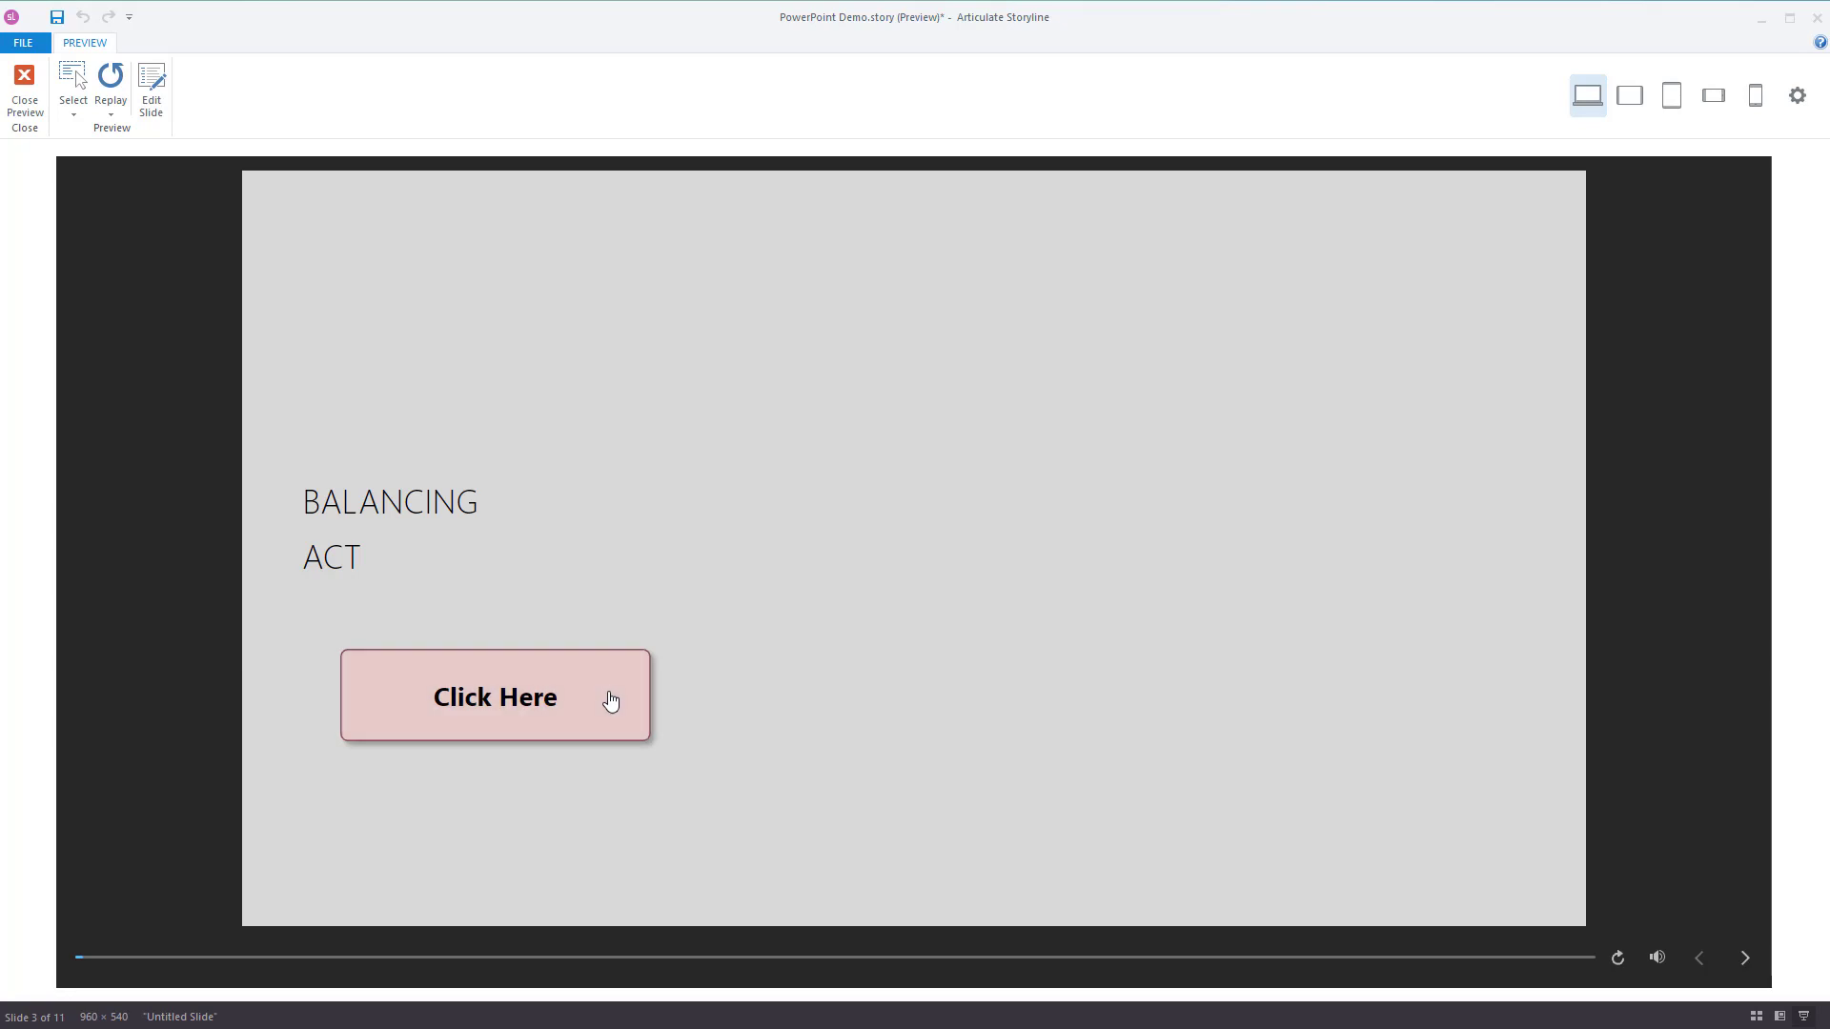
{"action": "left_click", "coordinate": [609, 699]}
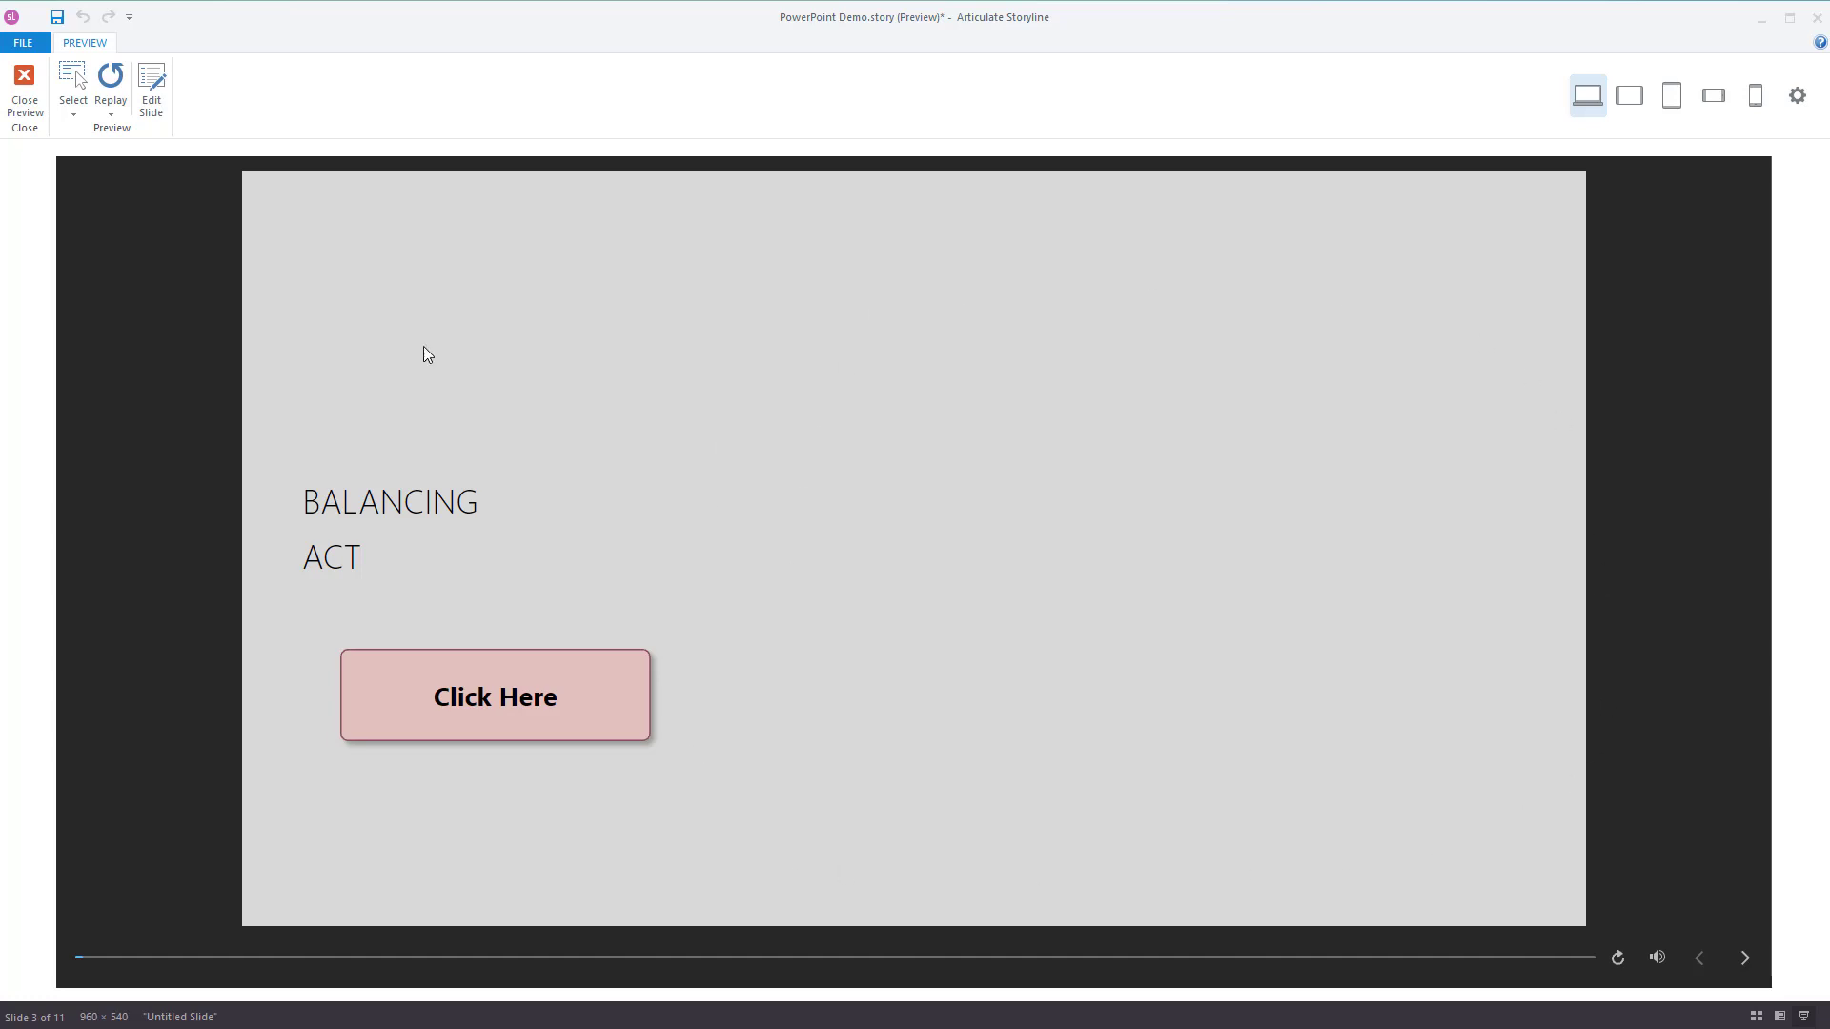
{"action": "left_click", "coordinate": [25, 86]}
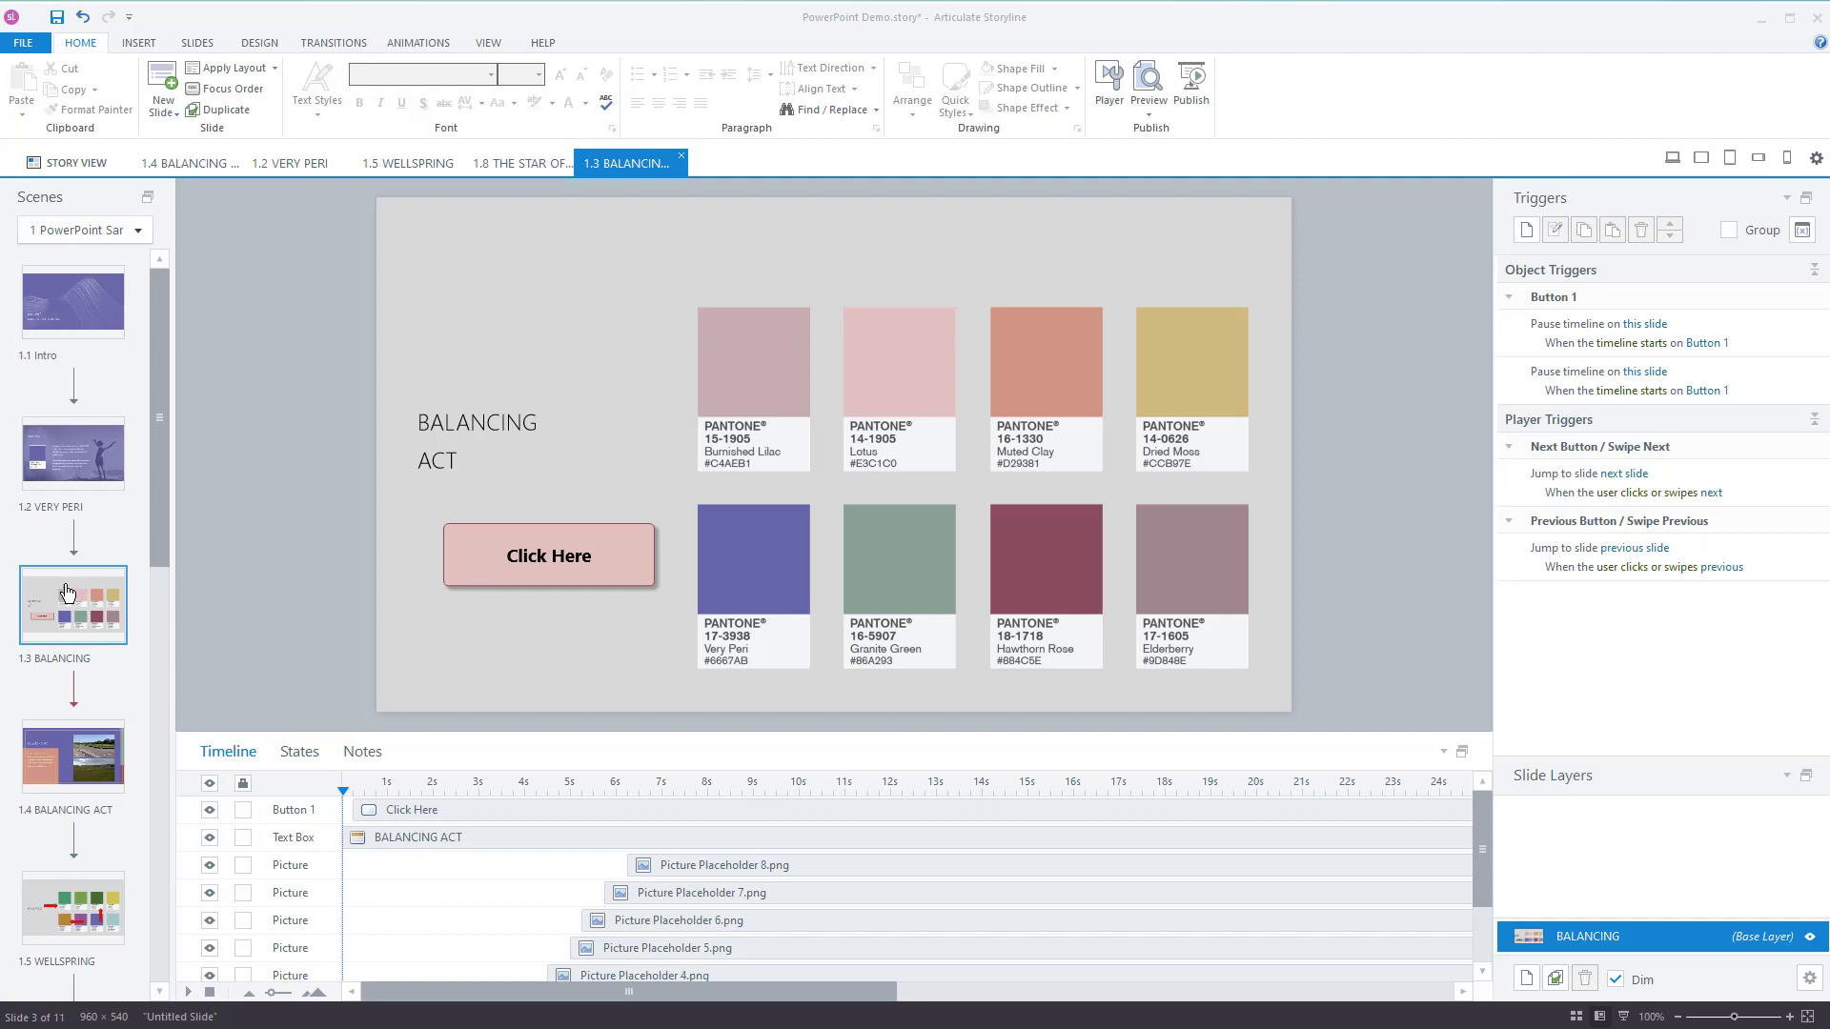
Save the project and place the timeline playhead of slide 1.3 at about 3 s.
{"action": "key", "text": "ctrl+s"}
{"action": "left_click_drag", "start_coordinate": [393, 791], "coordinate": [715, 799]}
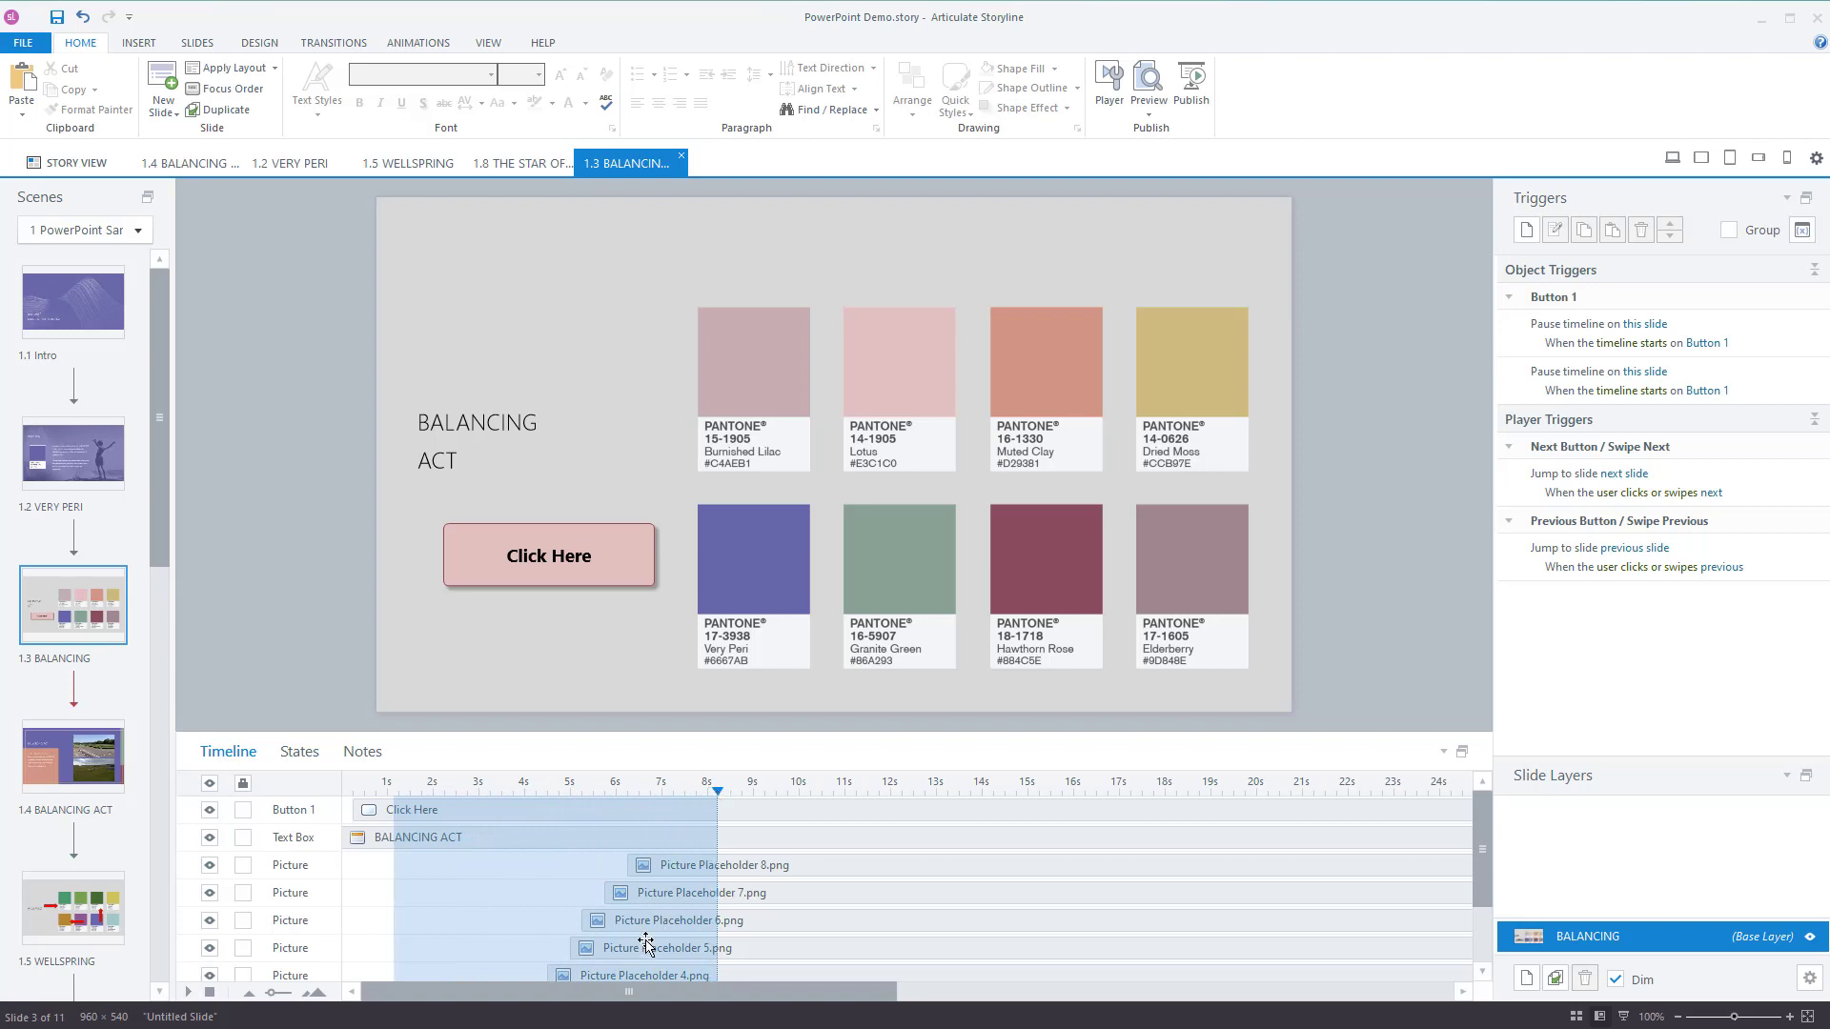
{"action": "left_click_drag", "start_coordinate": [718, 792], "coordinate": [479, 796]}
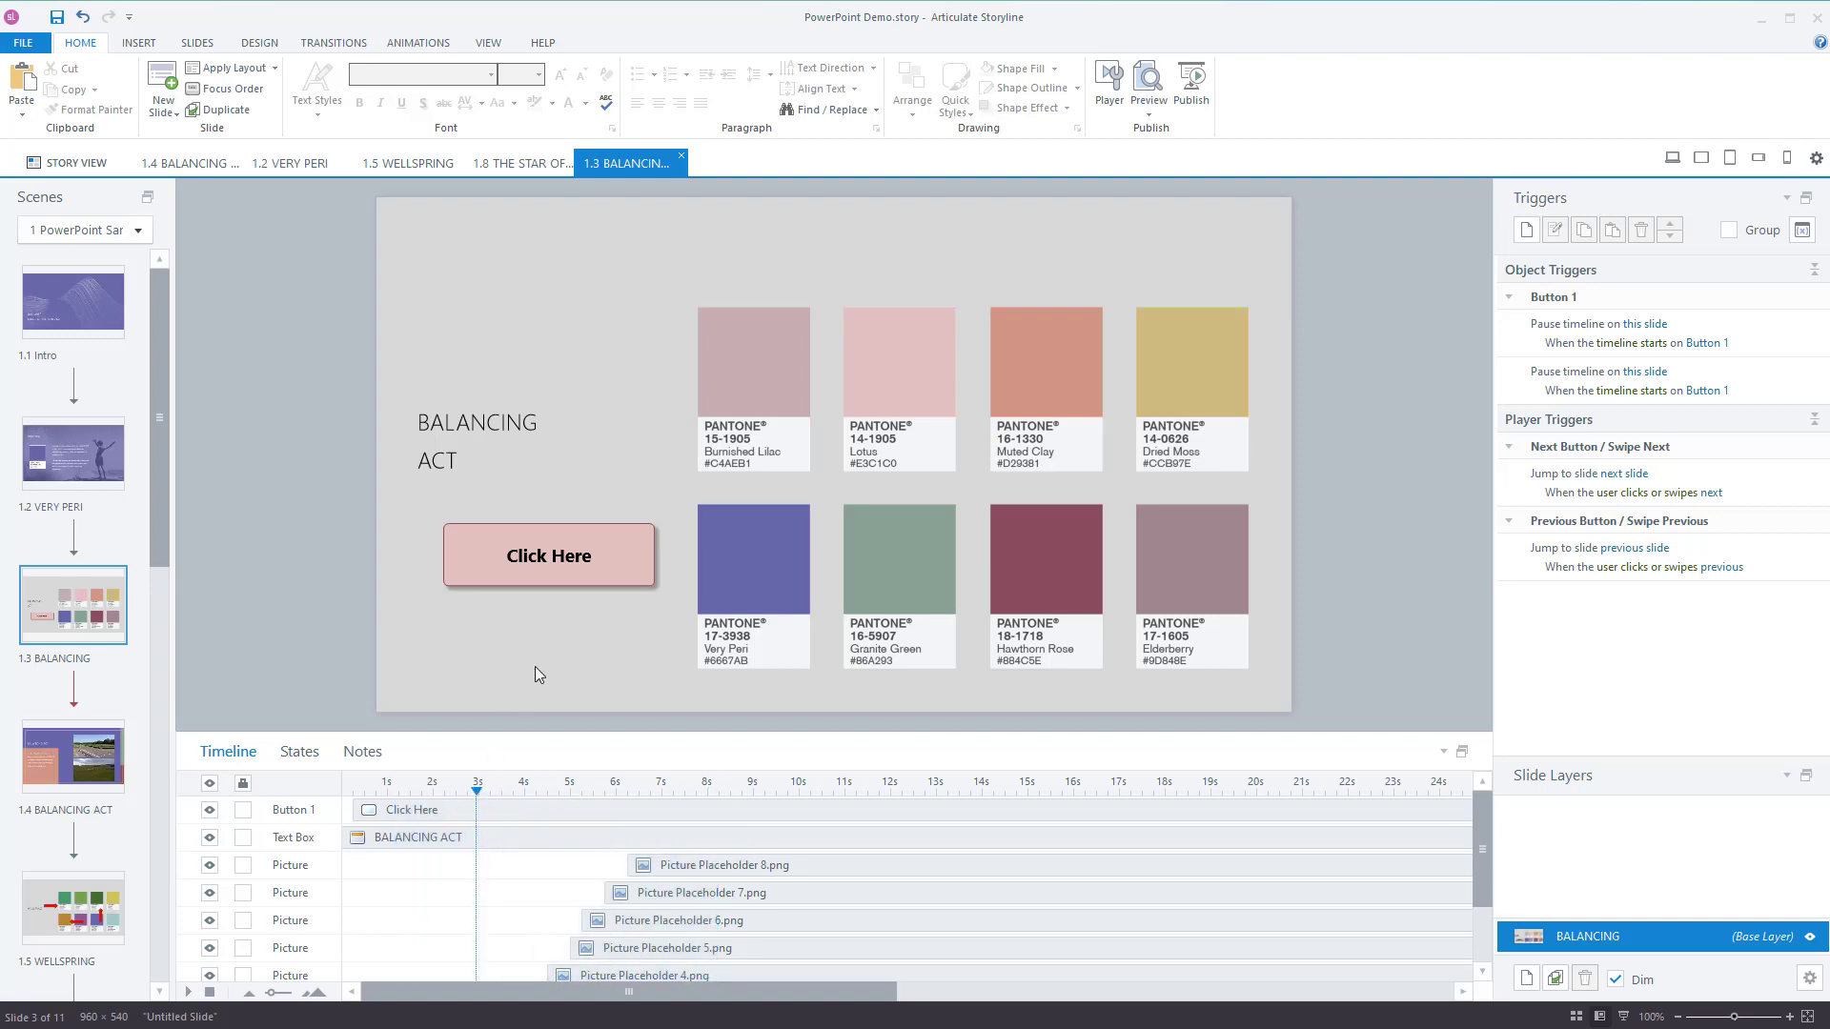
Delete the duplicate Pause timeline trigger from Button 1 and confirm the deletion.
{"action": "left_click", "coordinate": [646, 581]}
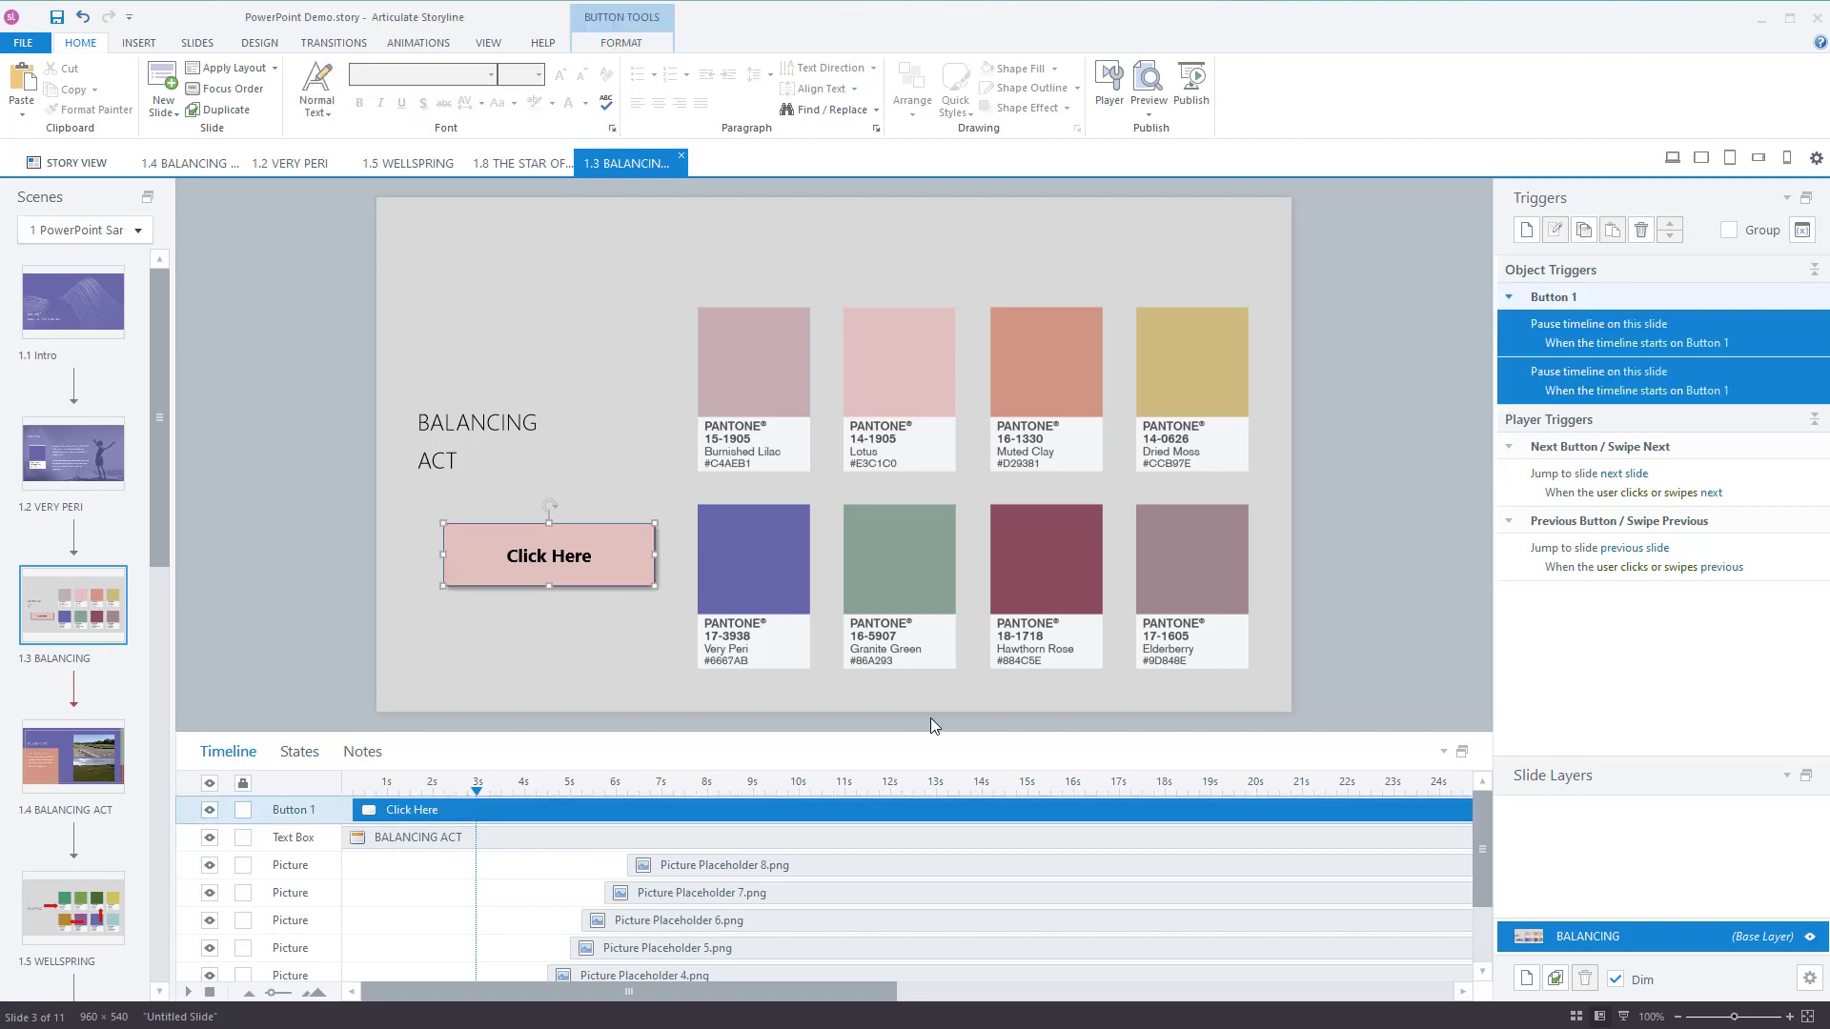
{"action": "left_click", "coordinate": [1471, 322]}
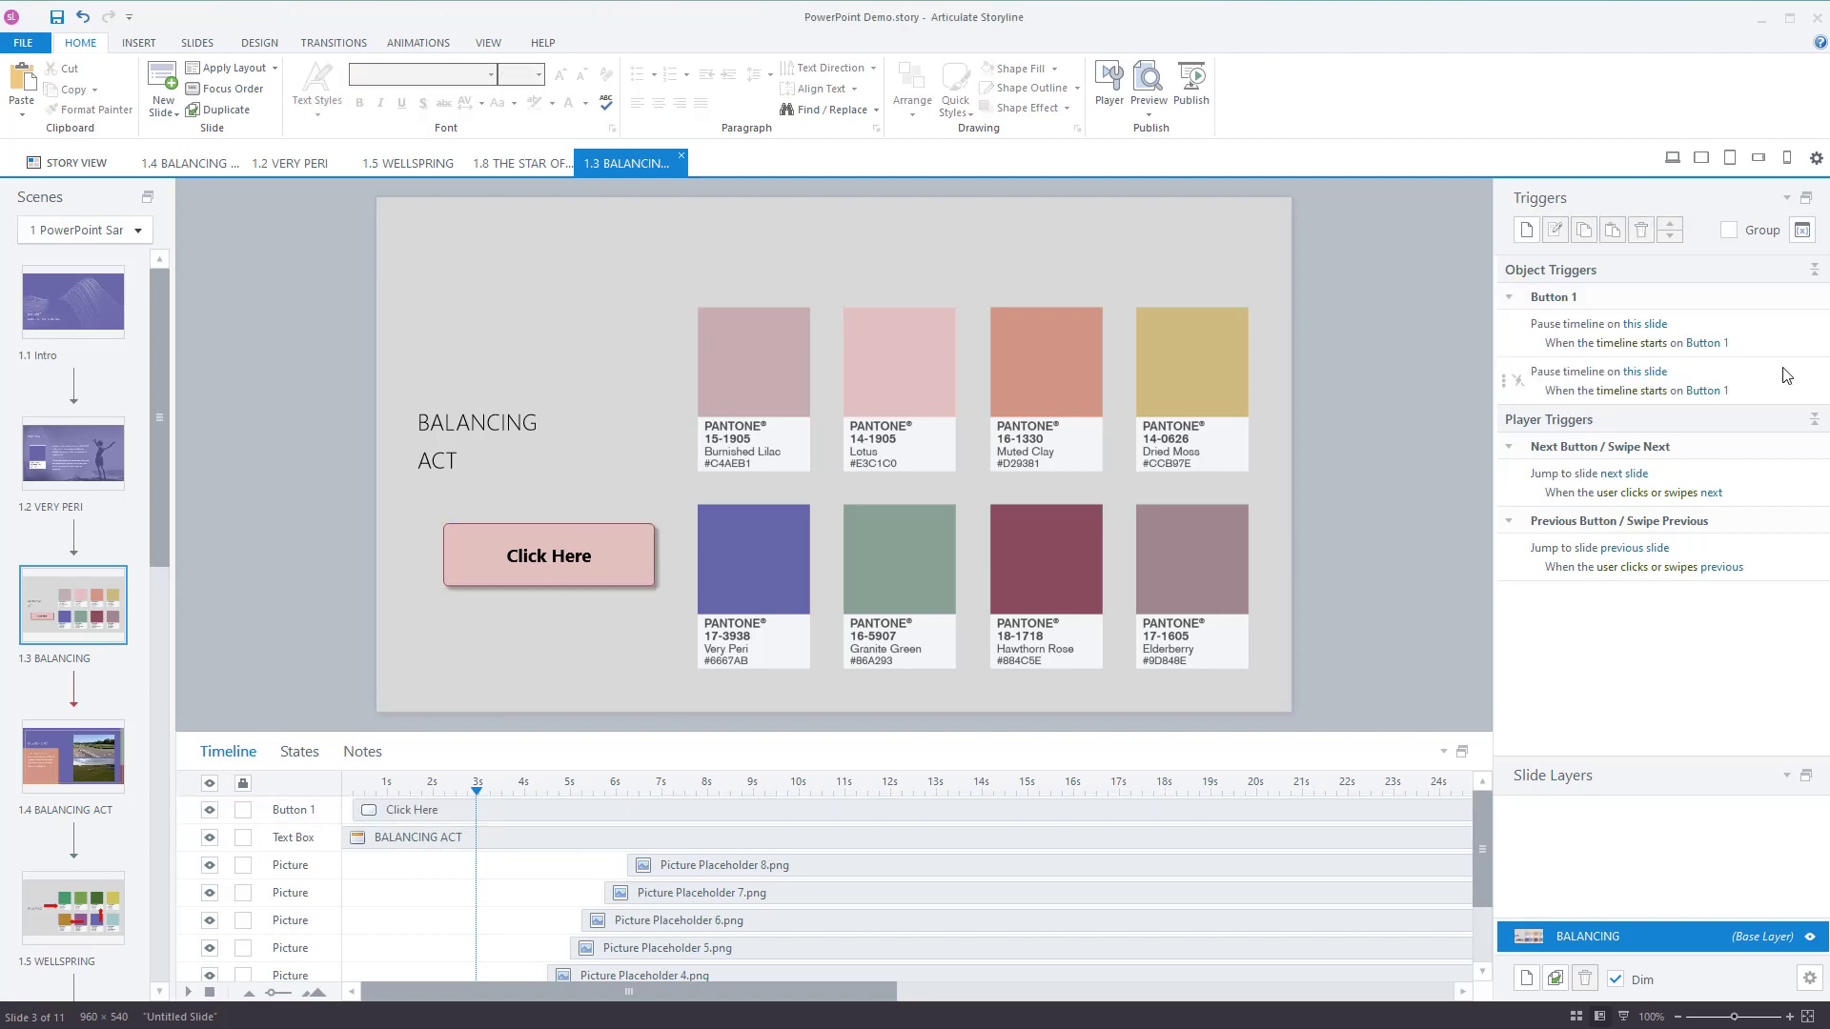
{"action": "left_click", "coordinate": [1762, 385]}
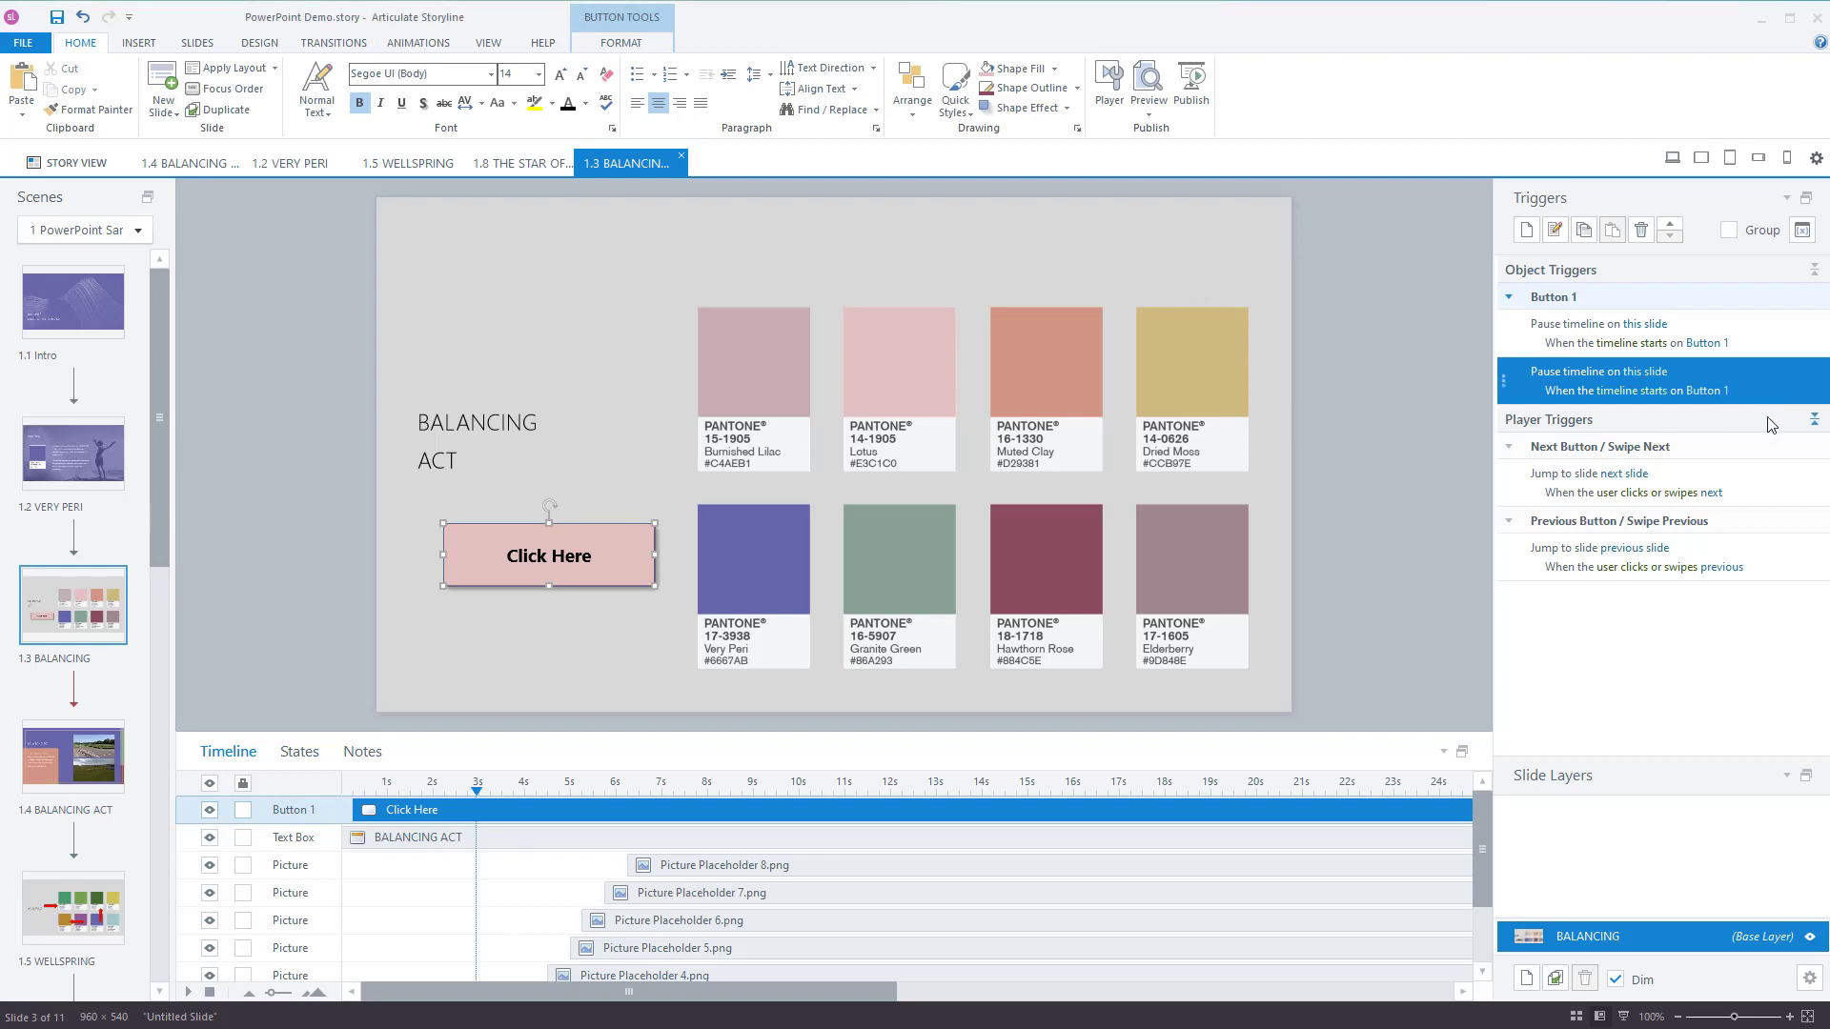
{"action": "key", "text": "Delete"}
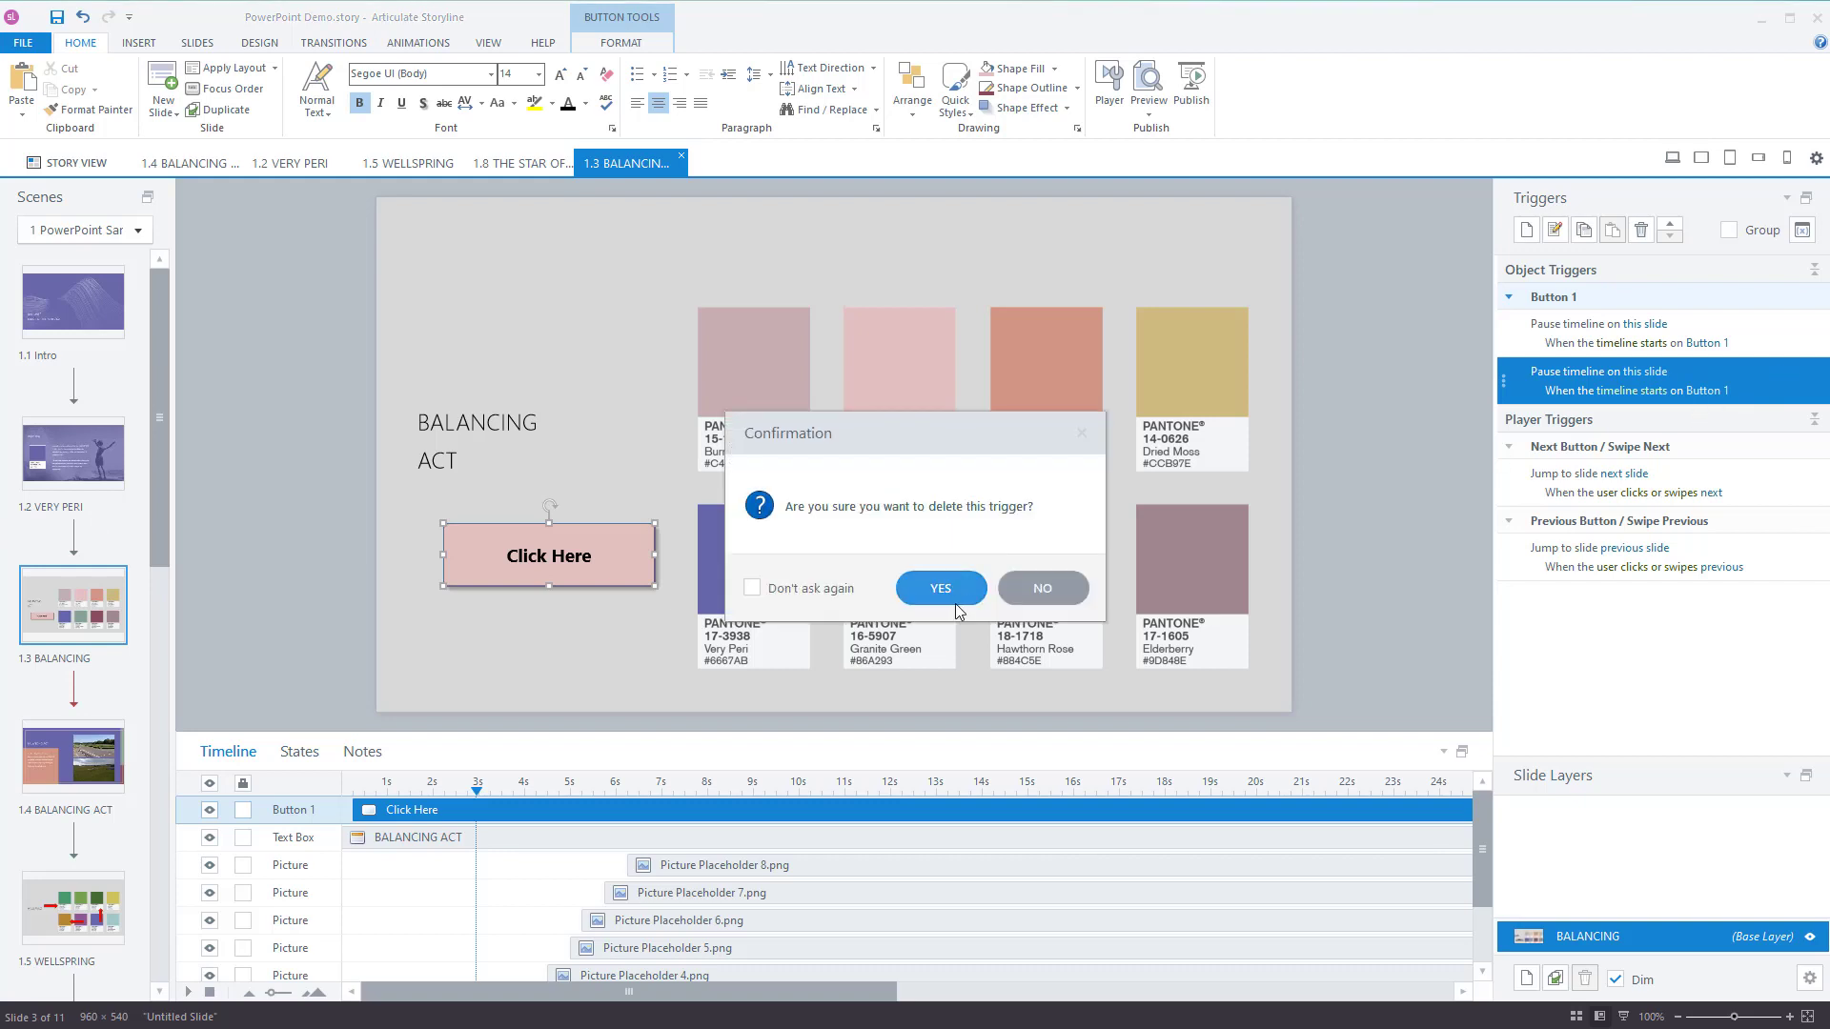
{"action": "key", "text": "Return"}
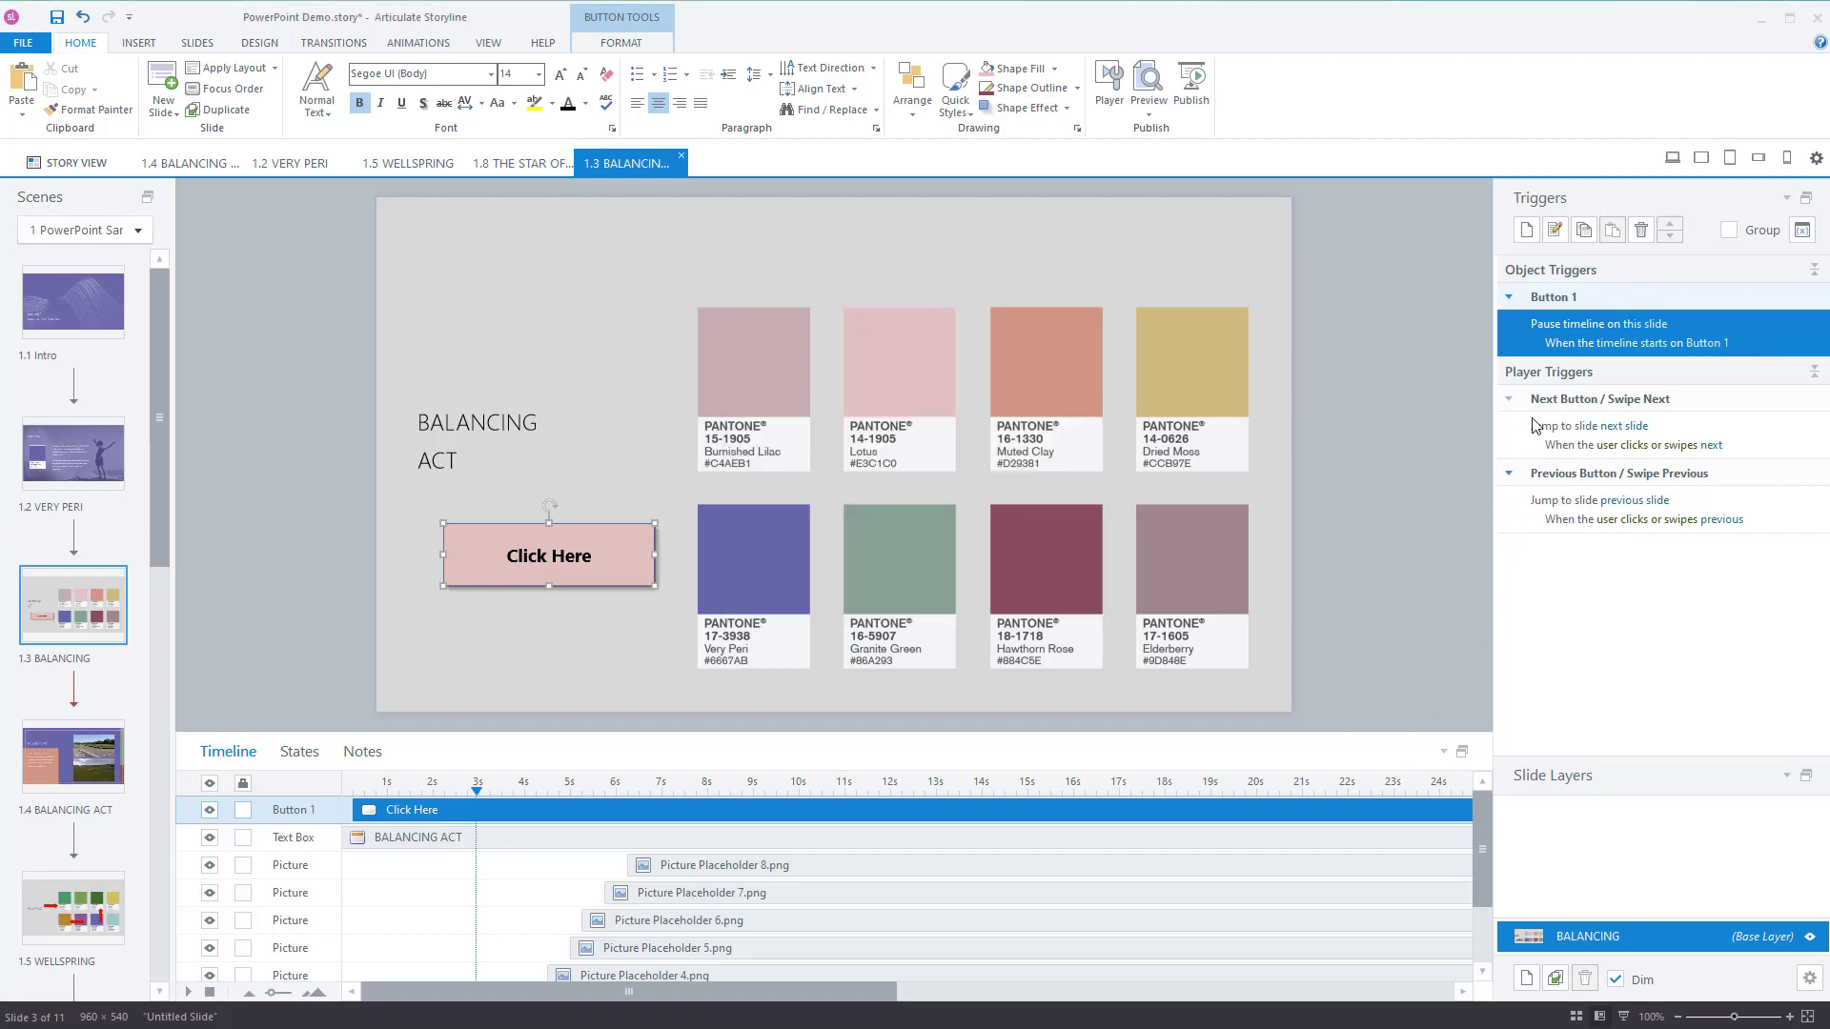
{"action": "left_click", "coordinate": [1483, 255]}
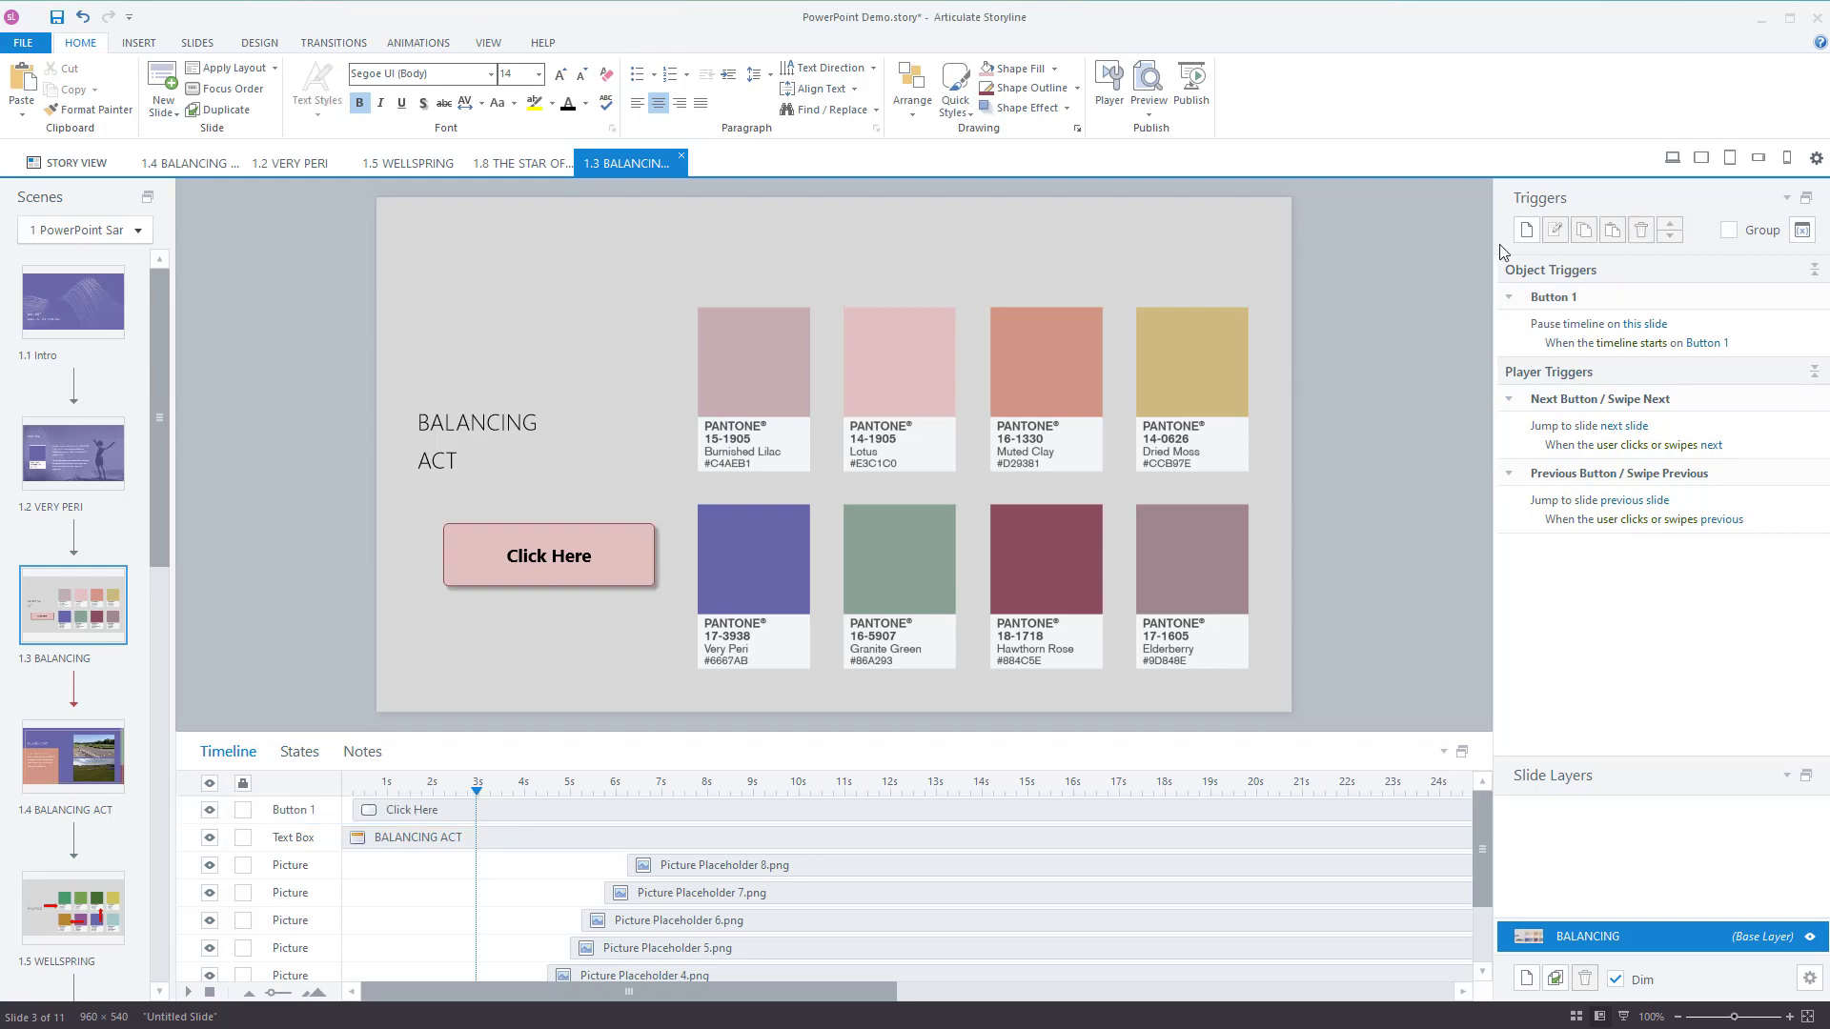
Add a trigger to the Click Here button that resumes the timeline on this slide when the user clicks Button 1.
{"action": "left_click", "coordinate": [650, 570]}
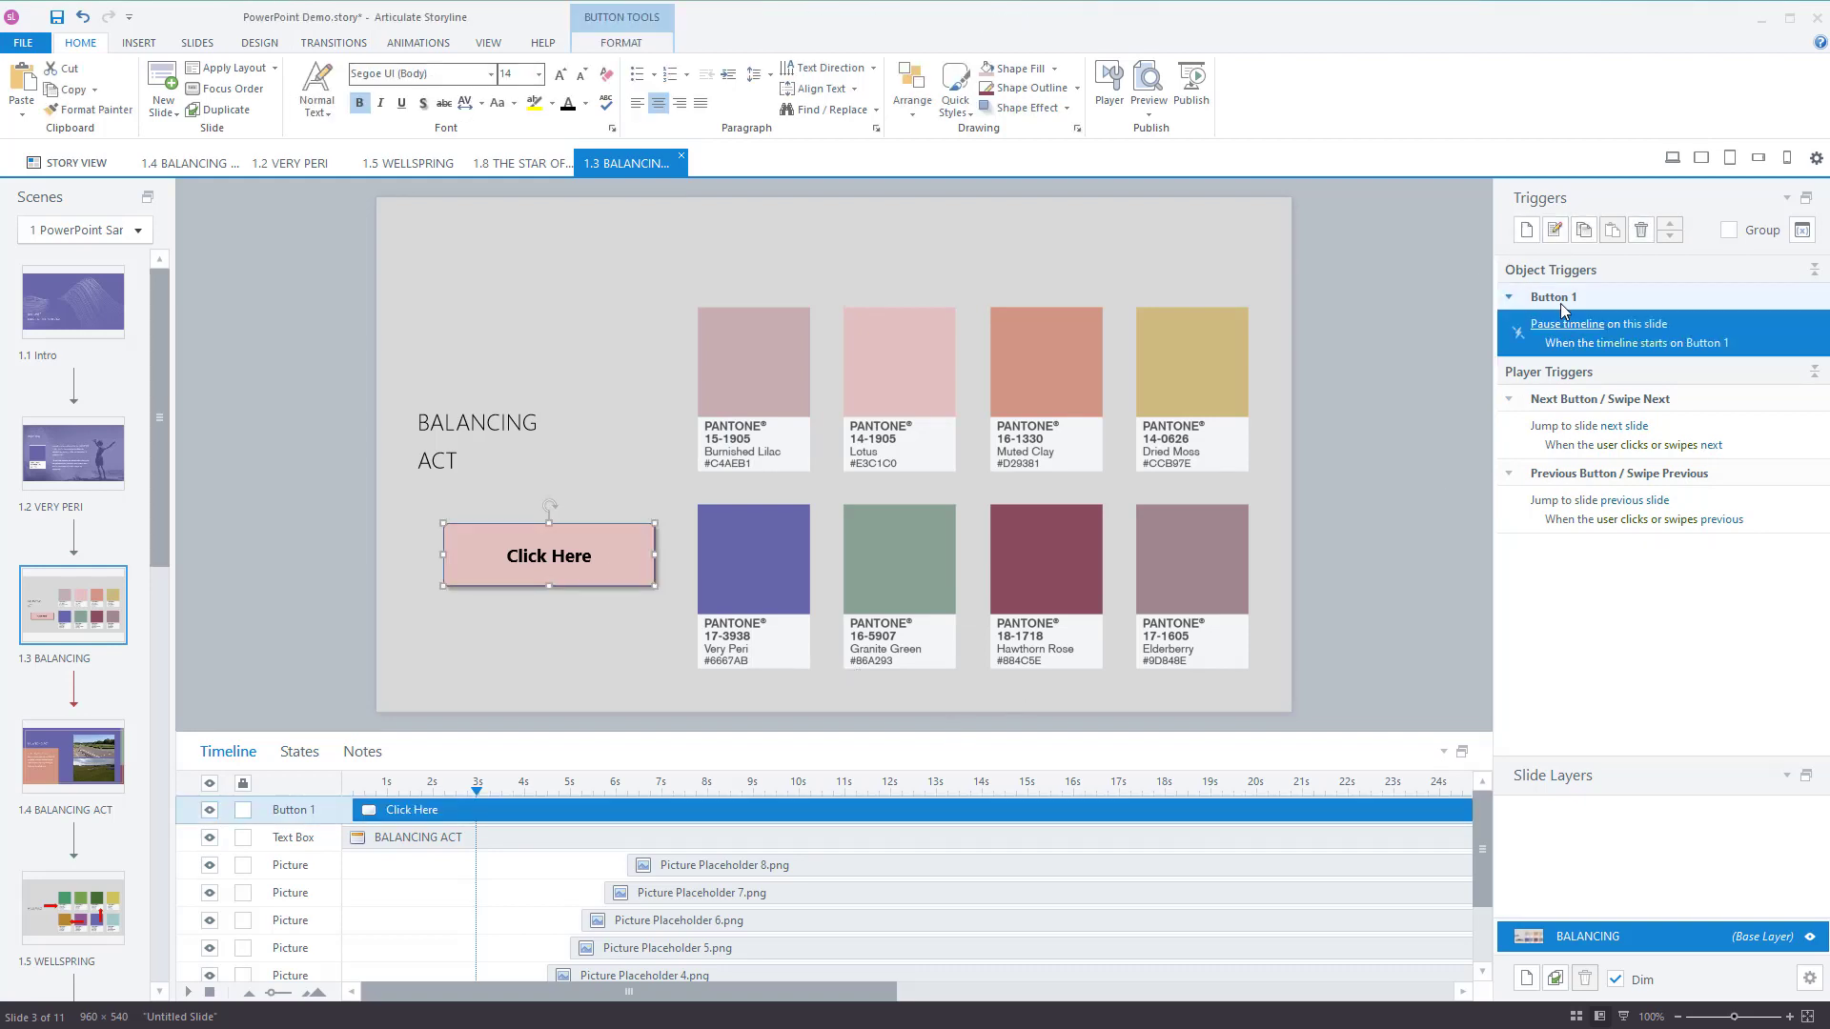
{"action": "left_click", "coordinate": [1537, 234]}
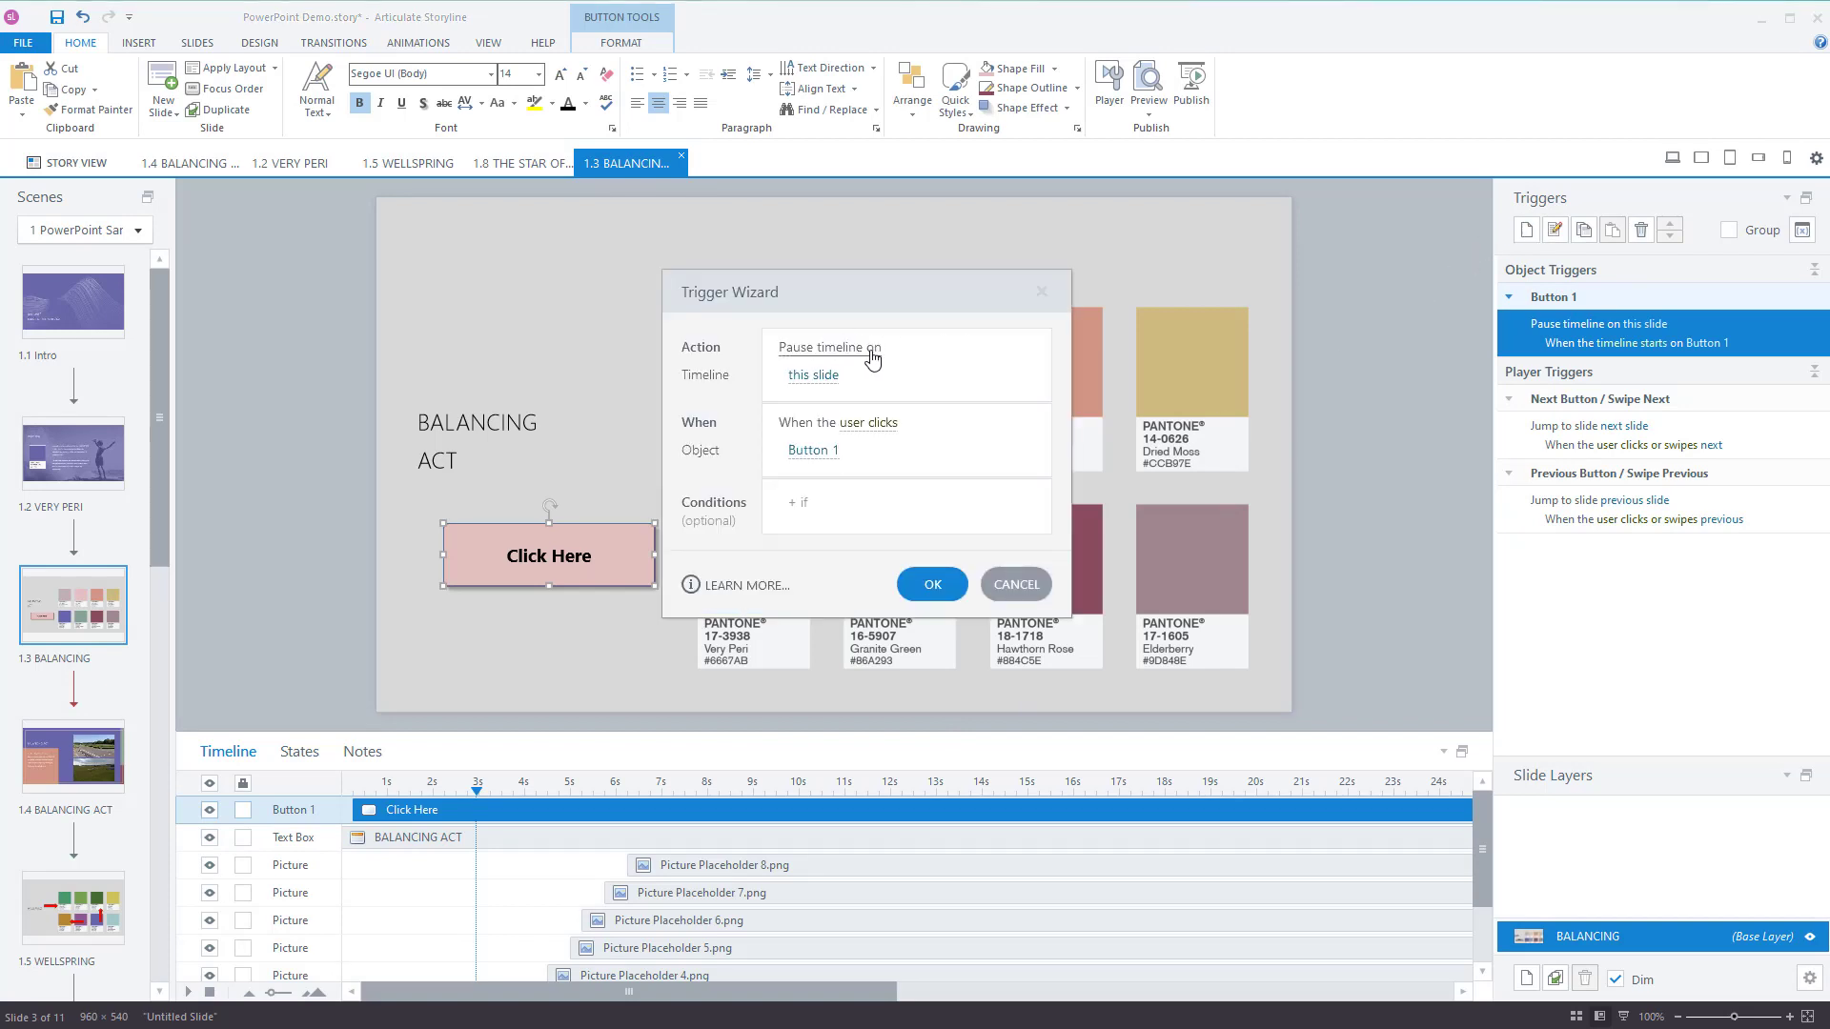
{"action": "left_click", "coordinate": [871, 354]}
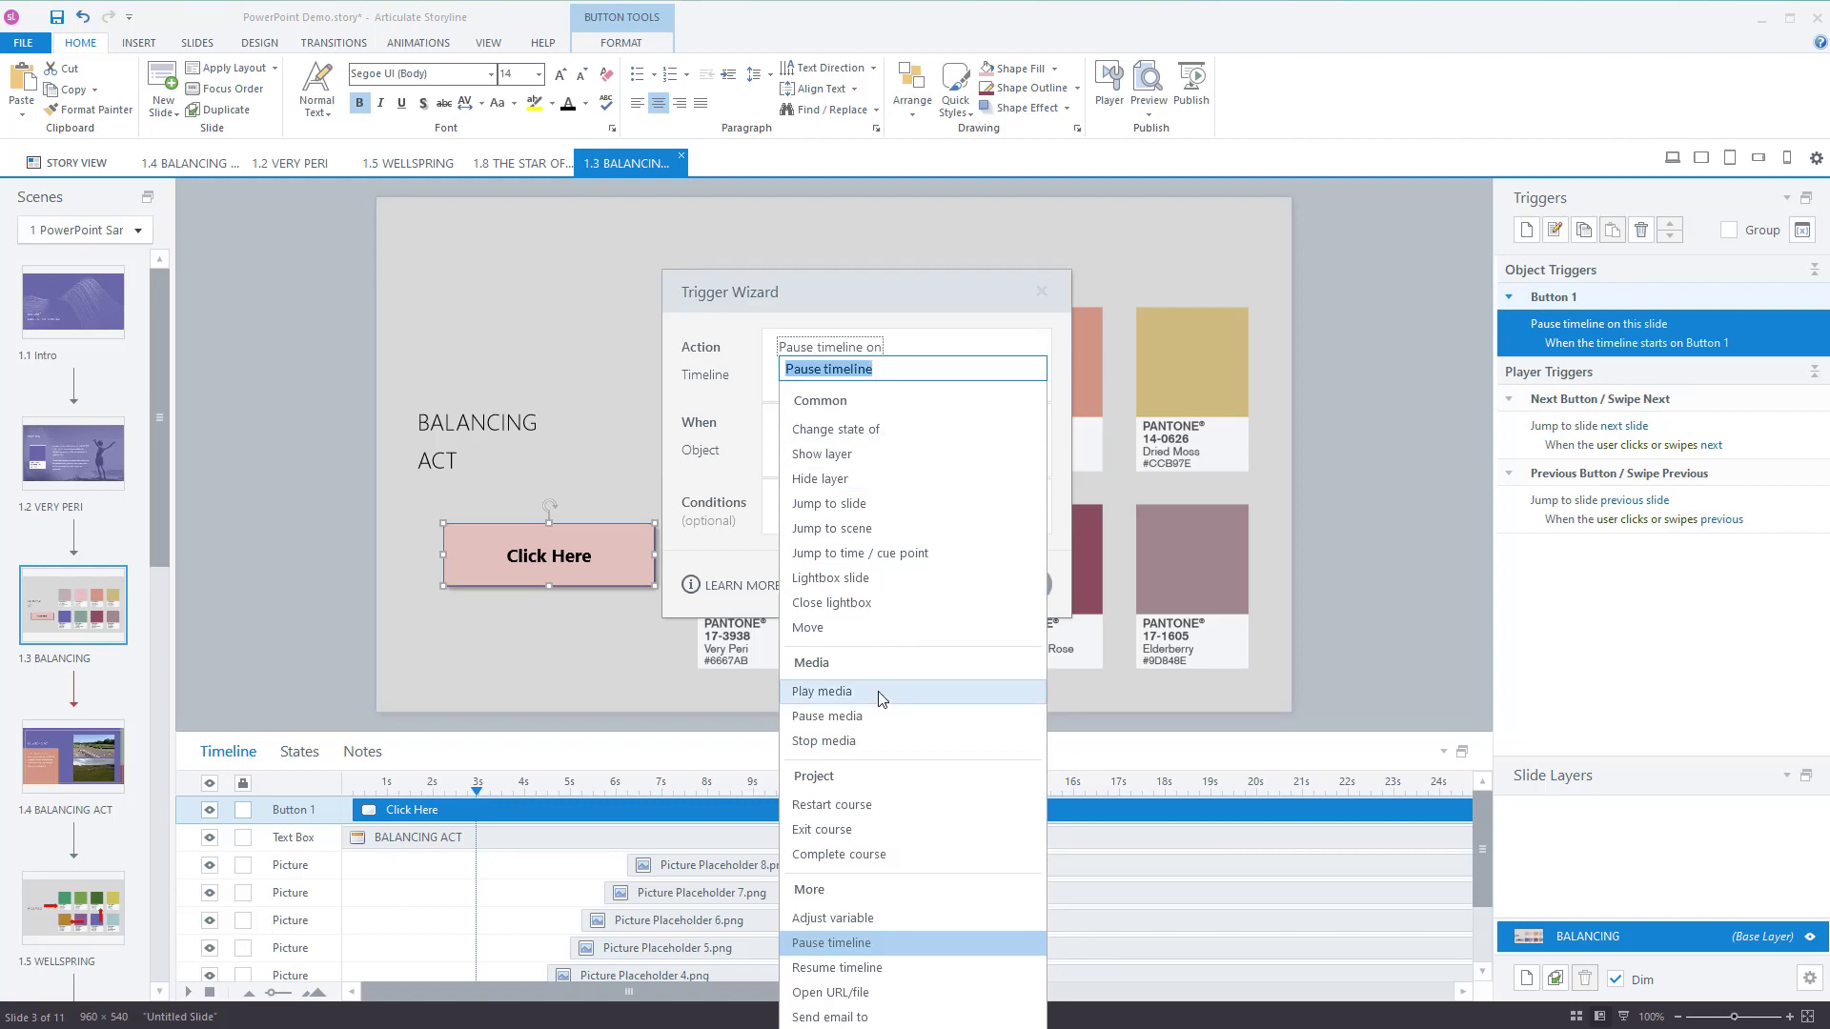
{"action": "left_click", "coordinate": [900, 970]}
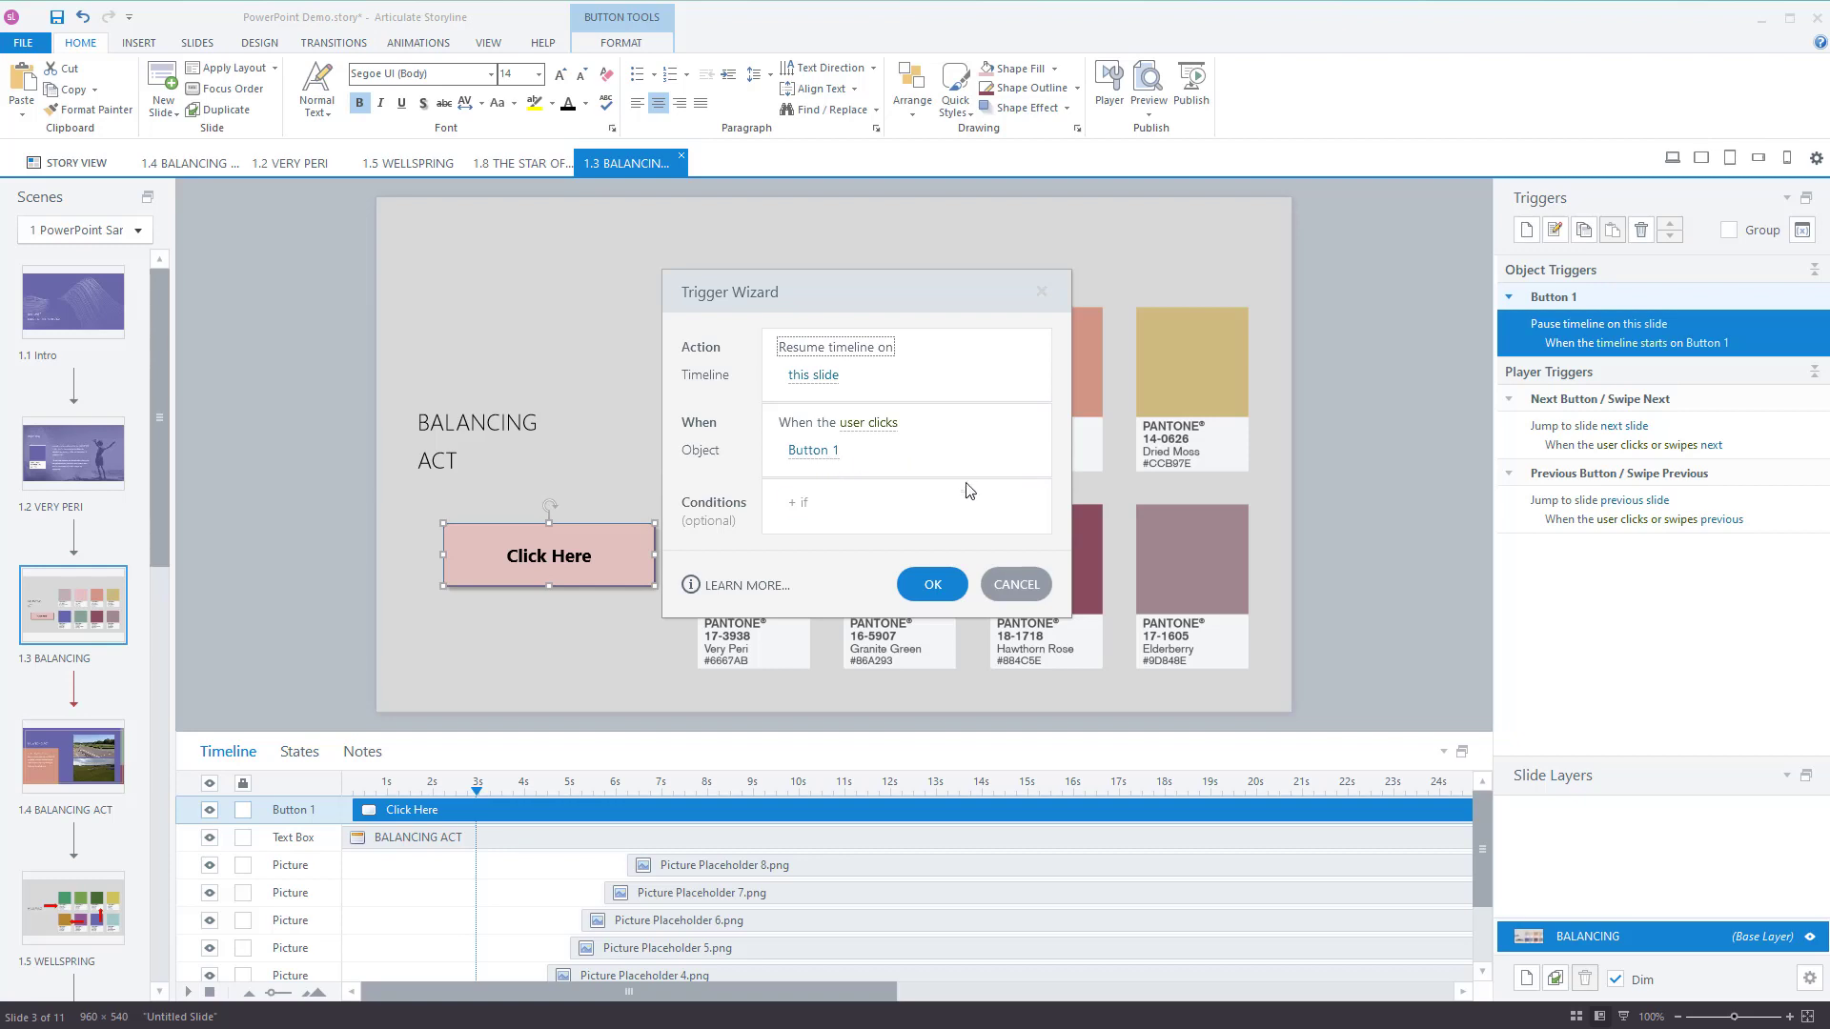
{"action": "left_click", "coordinate": [933, 584]}
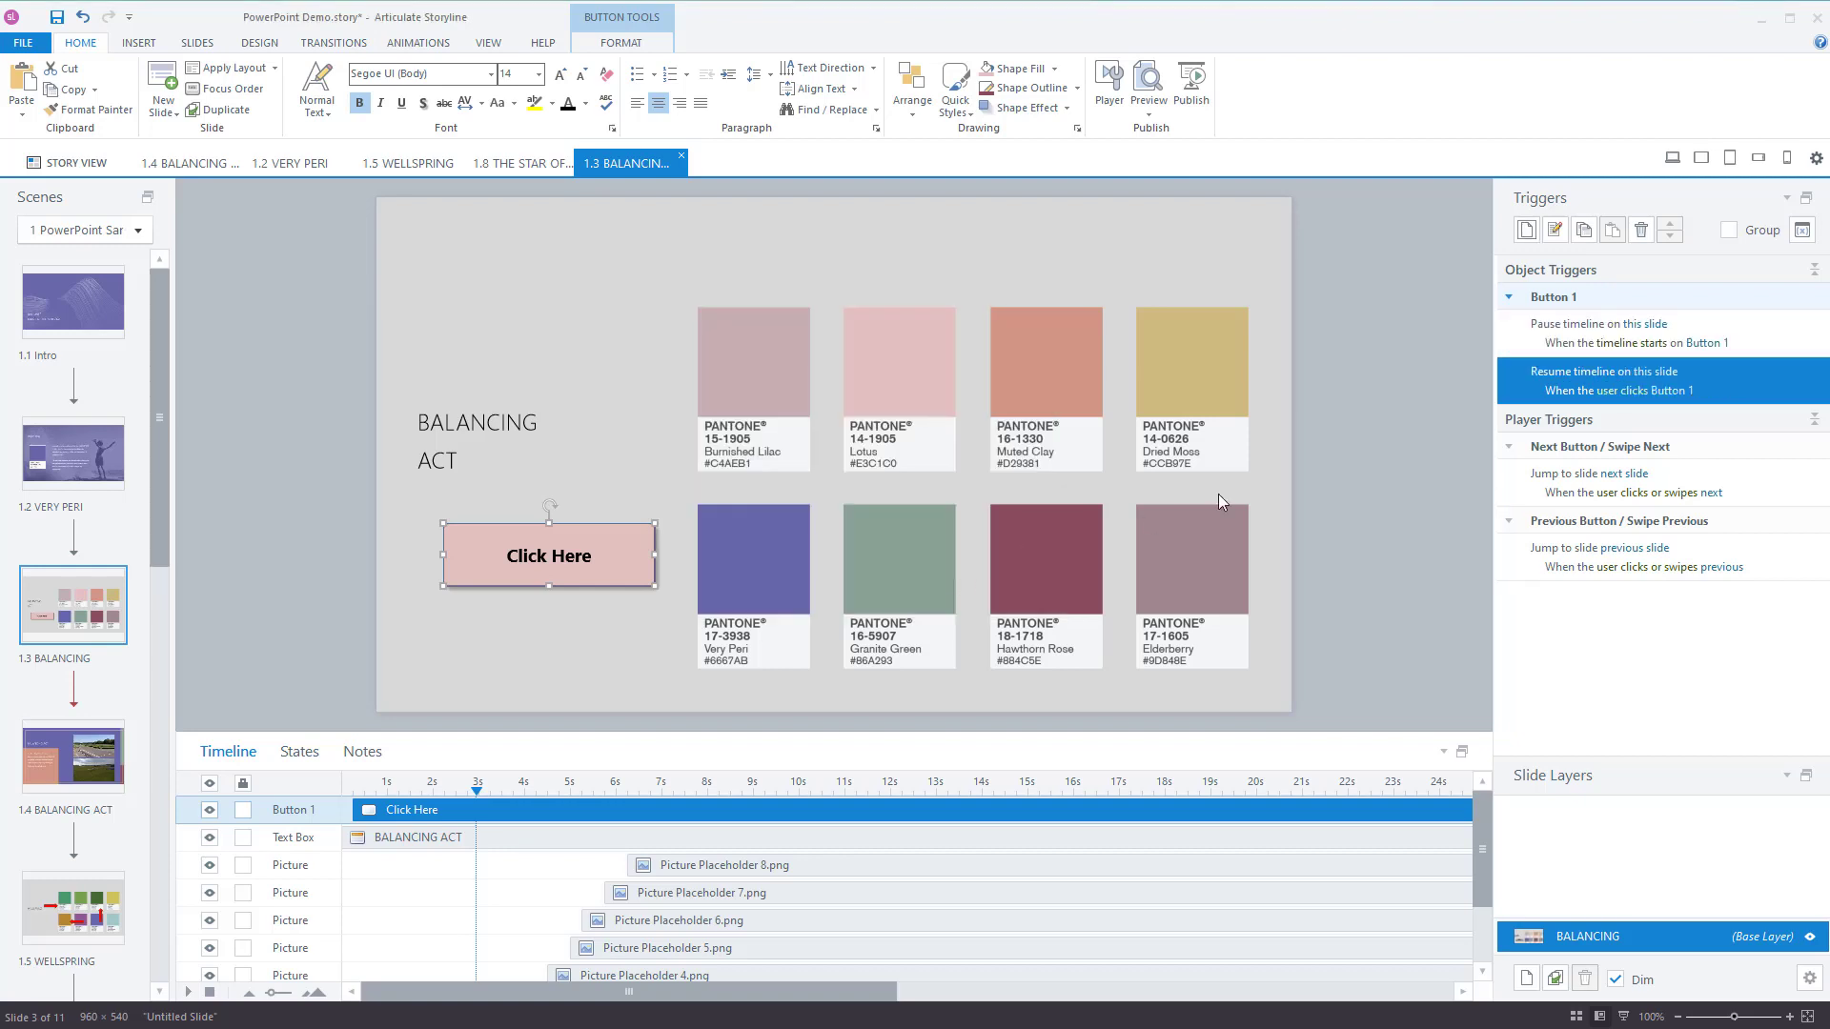
Preview only slide 1.3 to test pausing and resuming with the Click Here button, and close the preview.
{"action": "left_click", "coordinate": [1345, 403]}
{"action": "left_click", "coordinate": [1148, 105]}
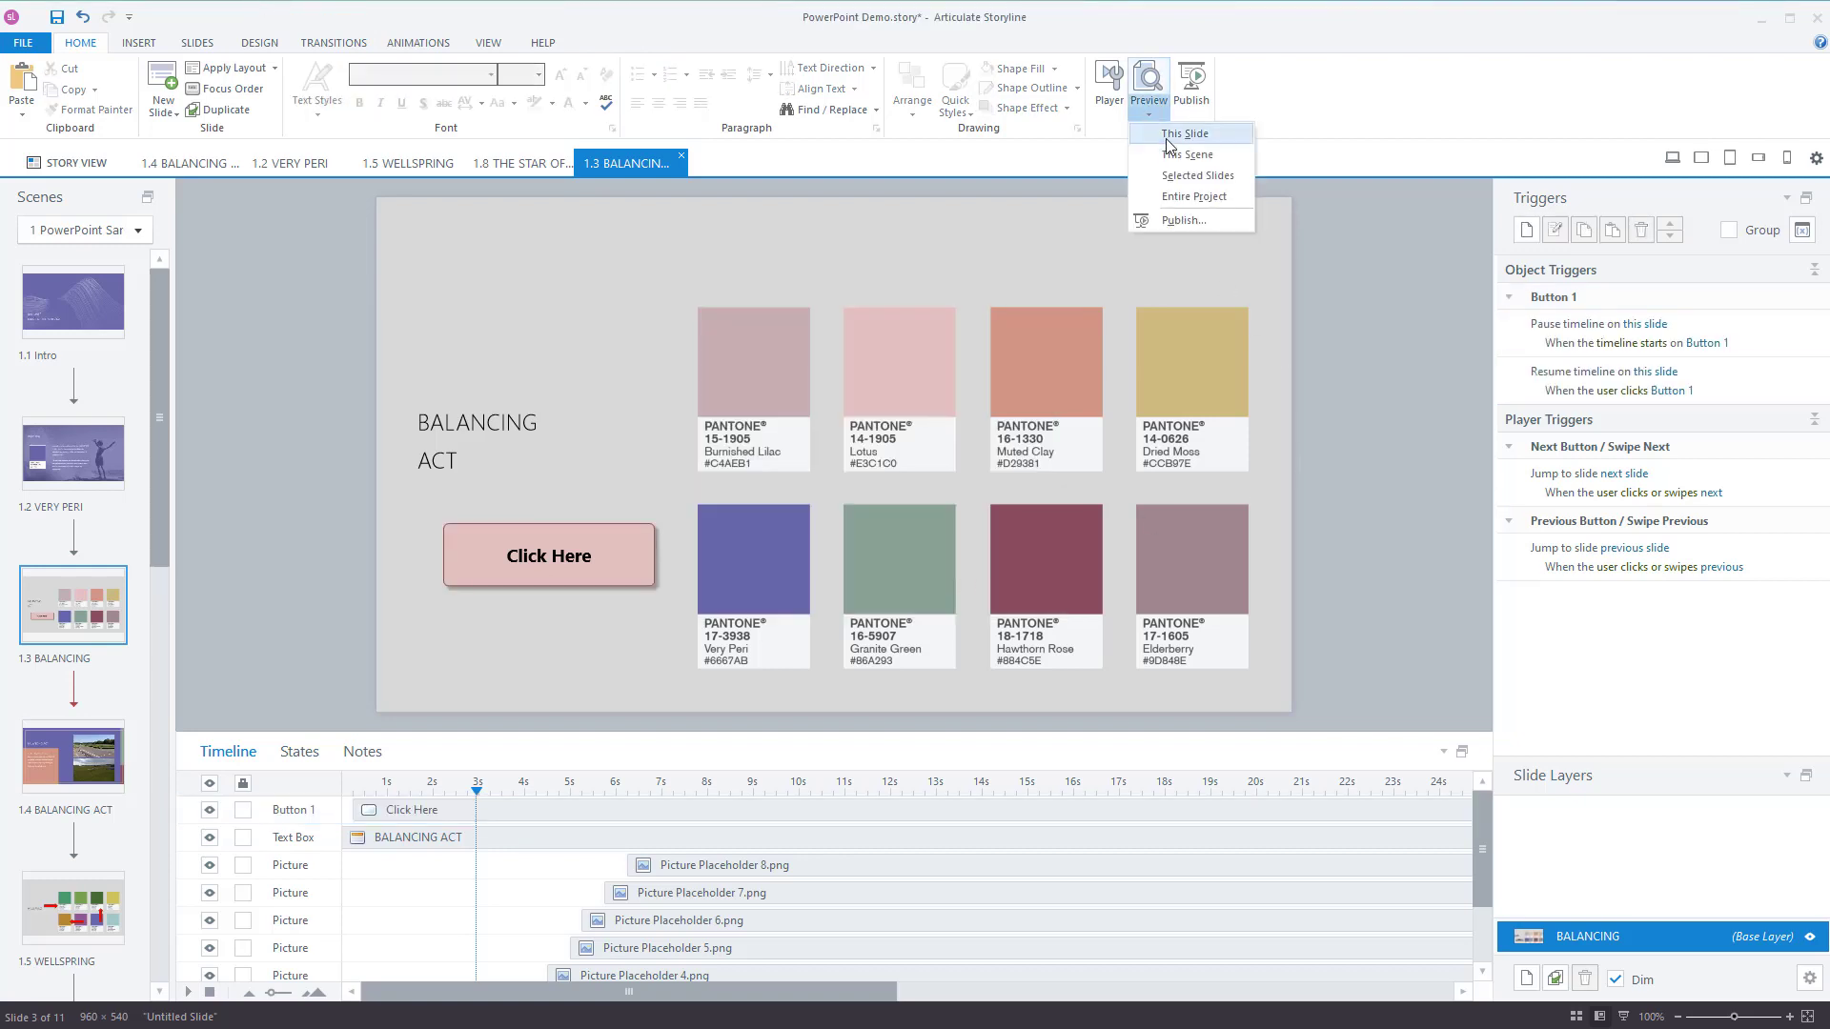
{"action": "left_click", "coordinate": [1171, 143]}
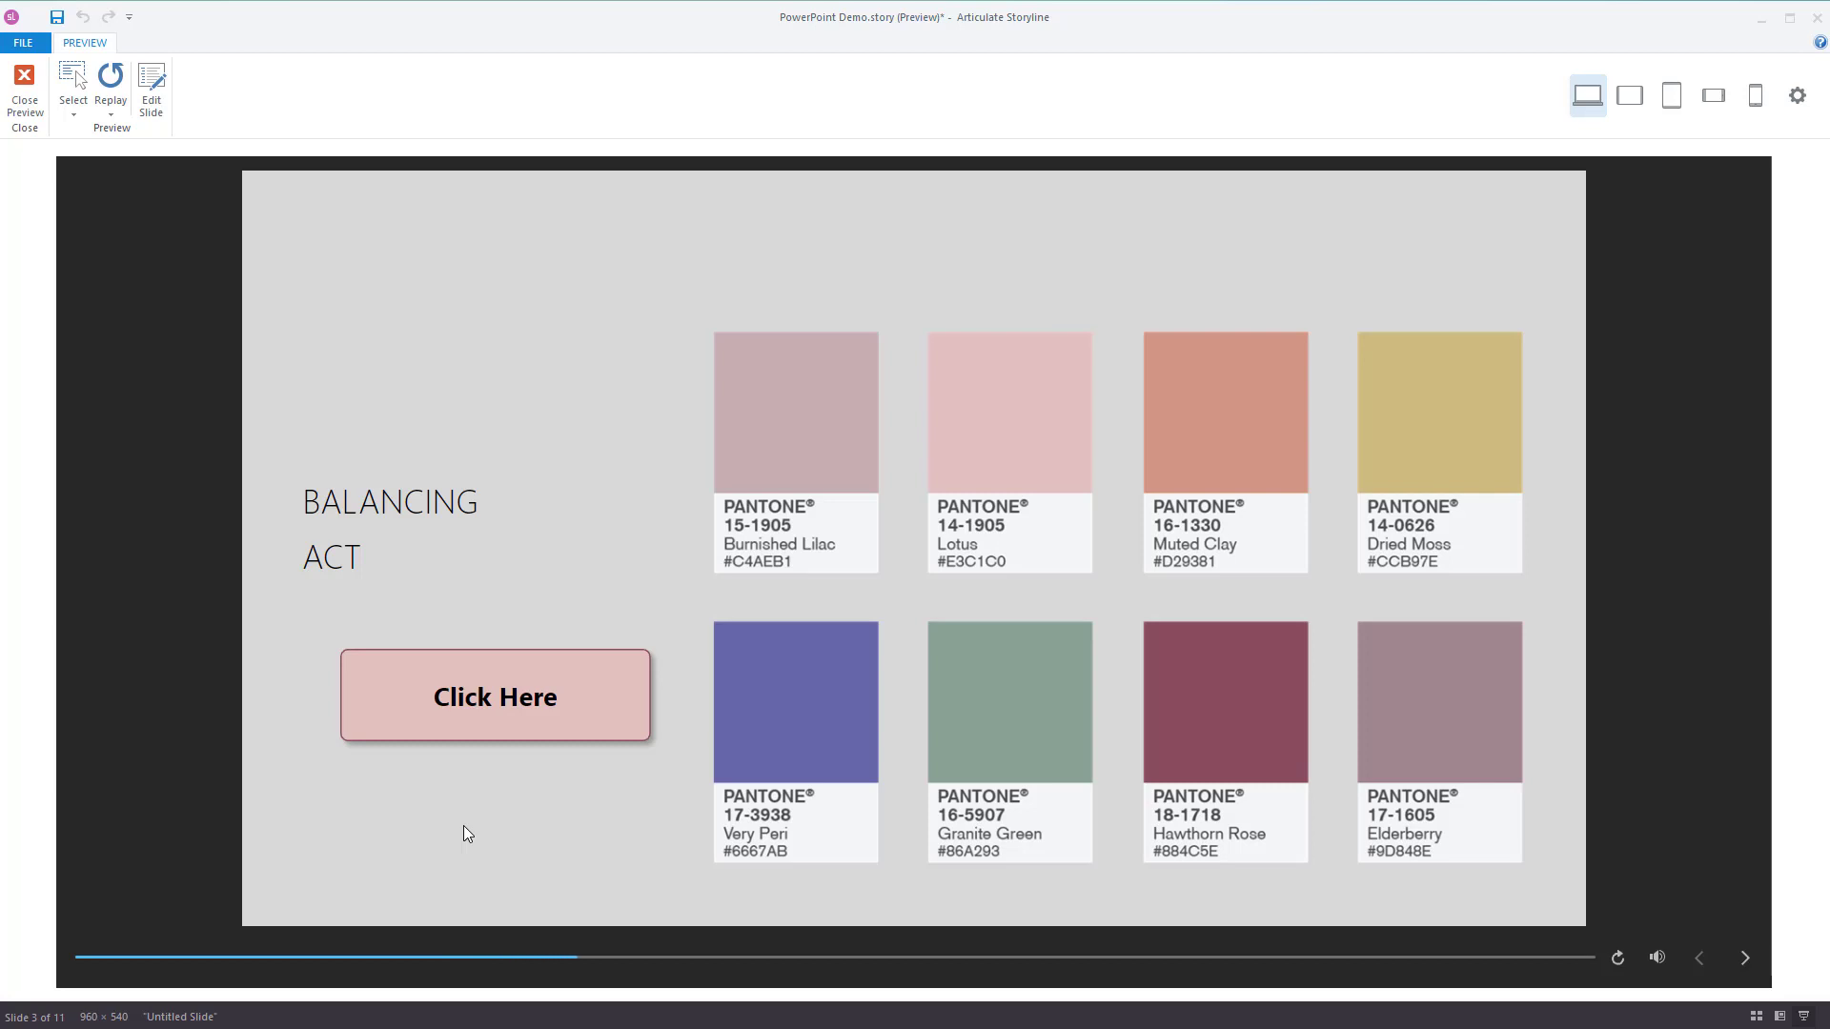
{"action": "left_click", "coordinate": [24, 91]}
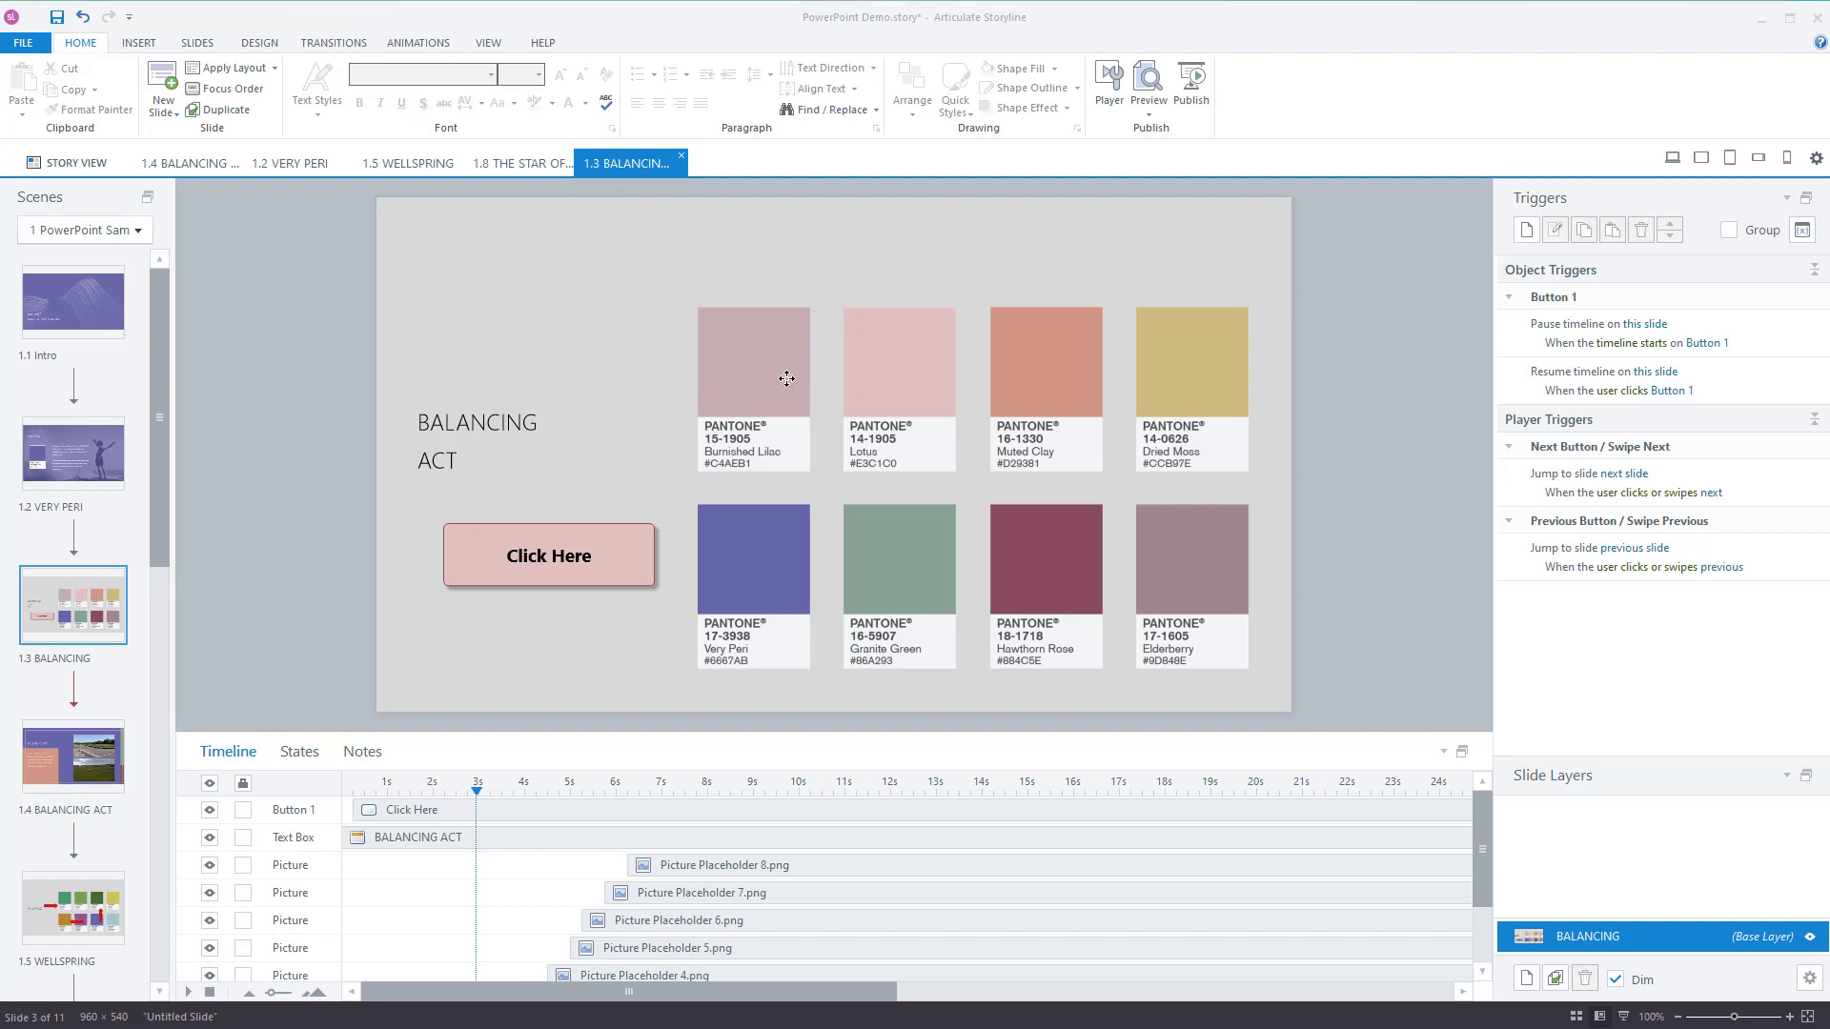
Check the timeline positions of the upper-row colour swatches and the entrance animation of the Burnished Lilac picture.
{"action": "left_click", "coordinate": [734, 465]}
{"action": "left_click", "coordinate": [888, 441]}
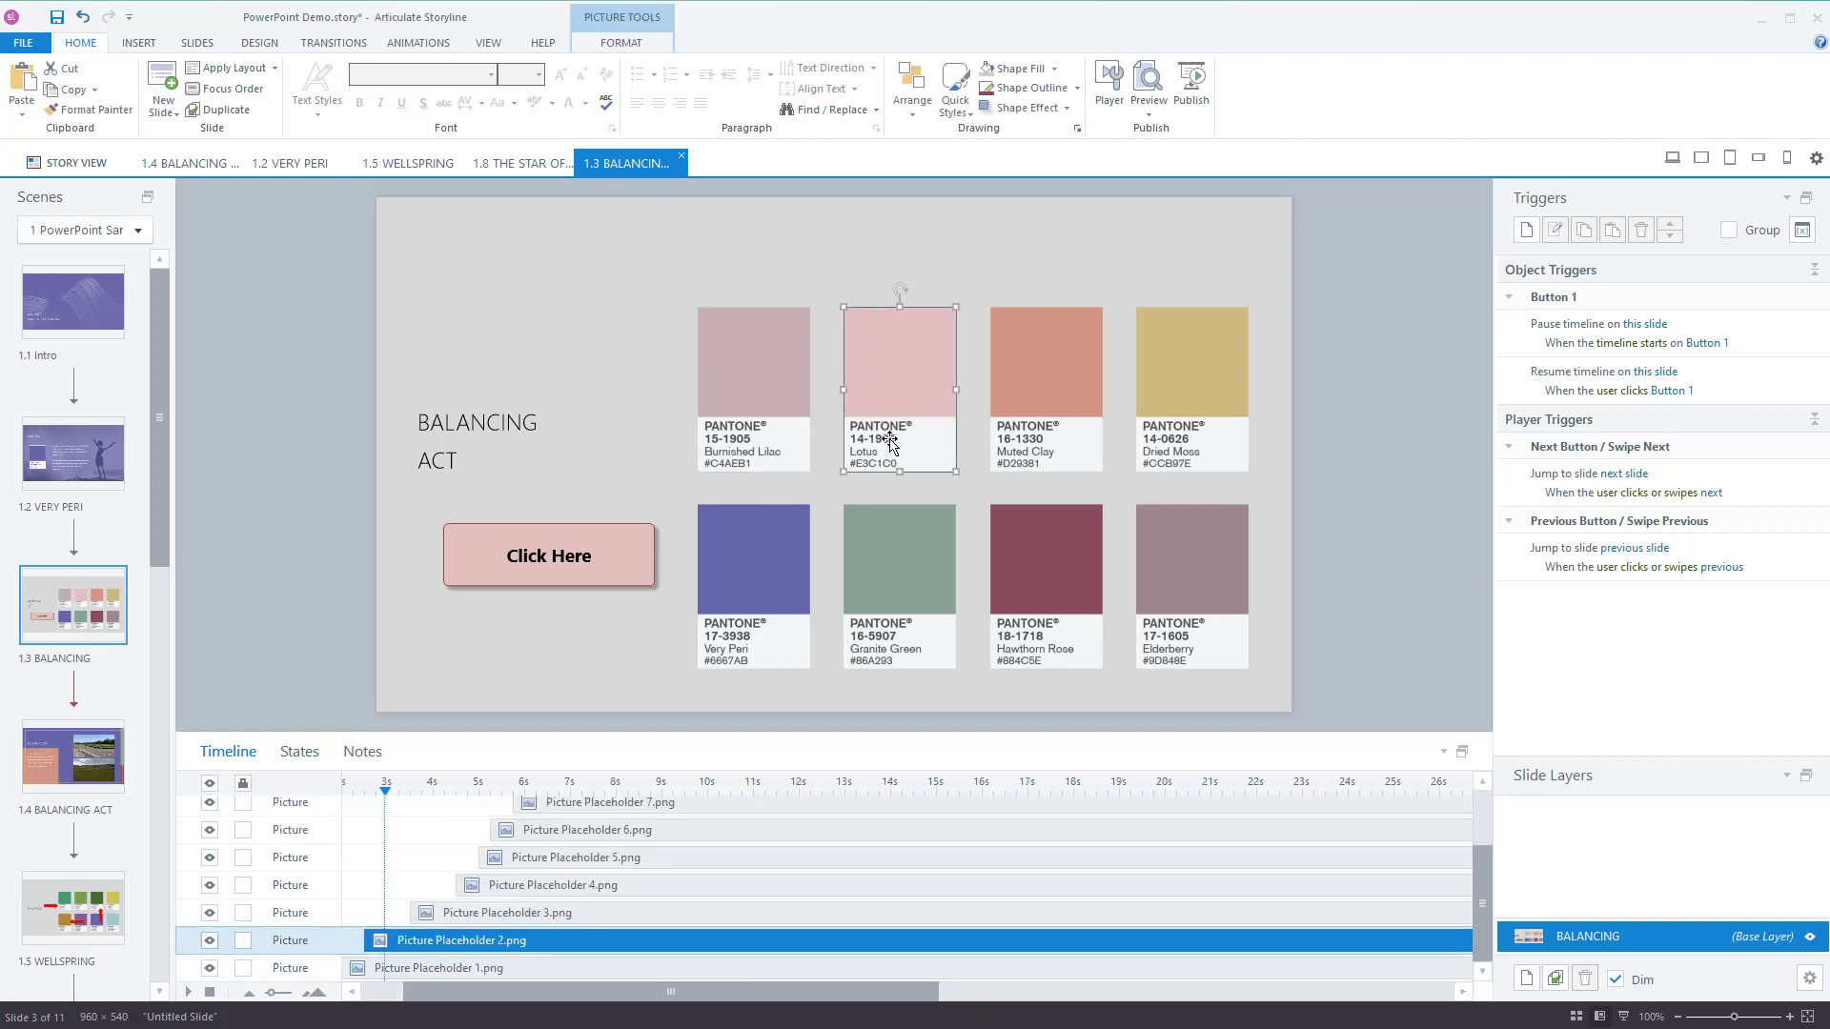
{"action": "left_click", "coordinate": [1103, 408]}
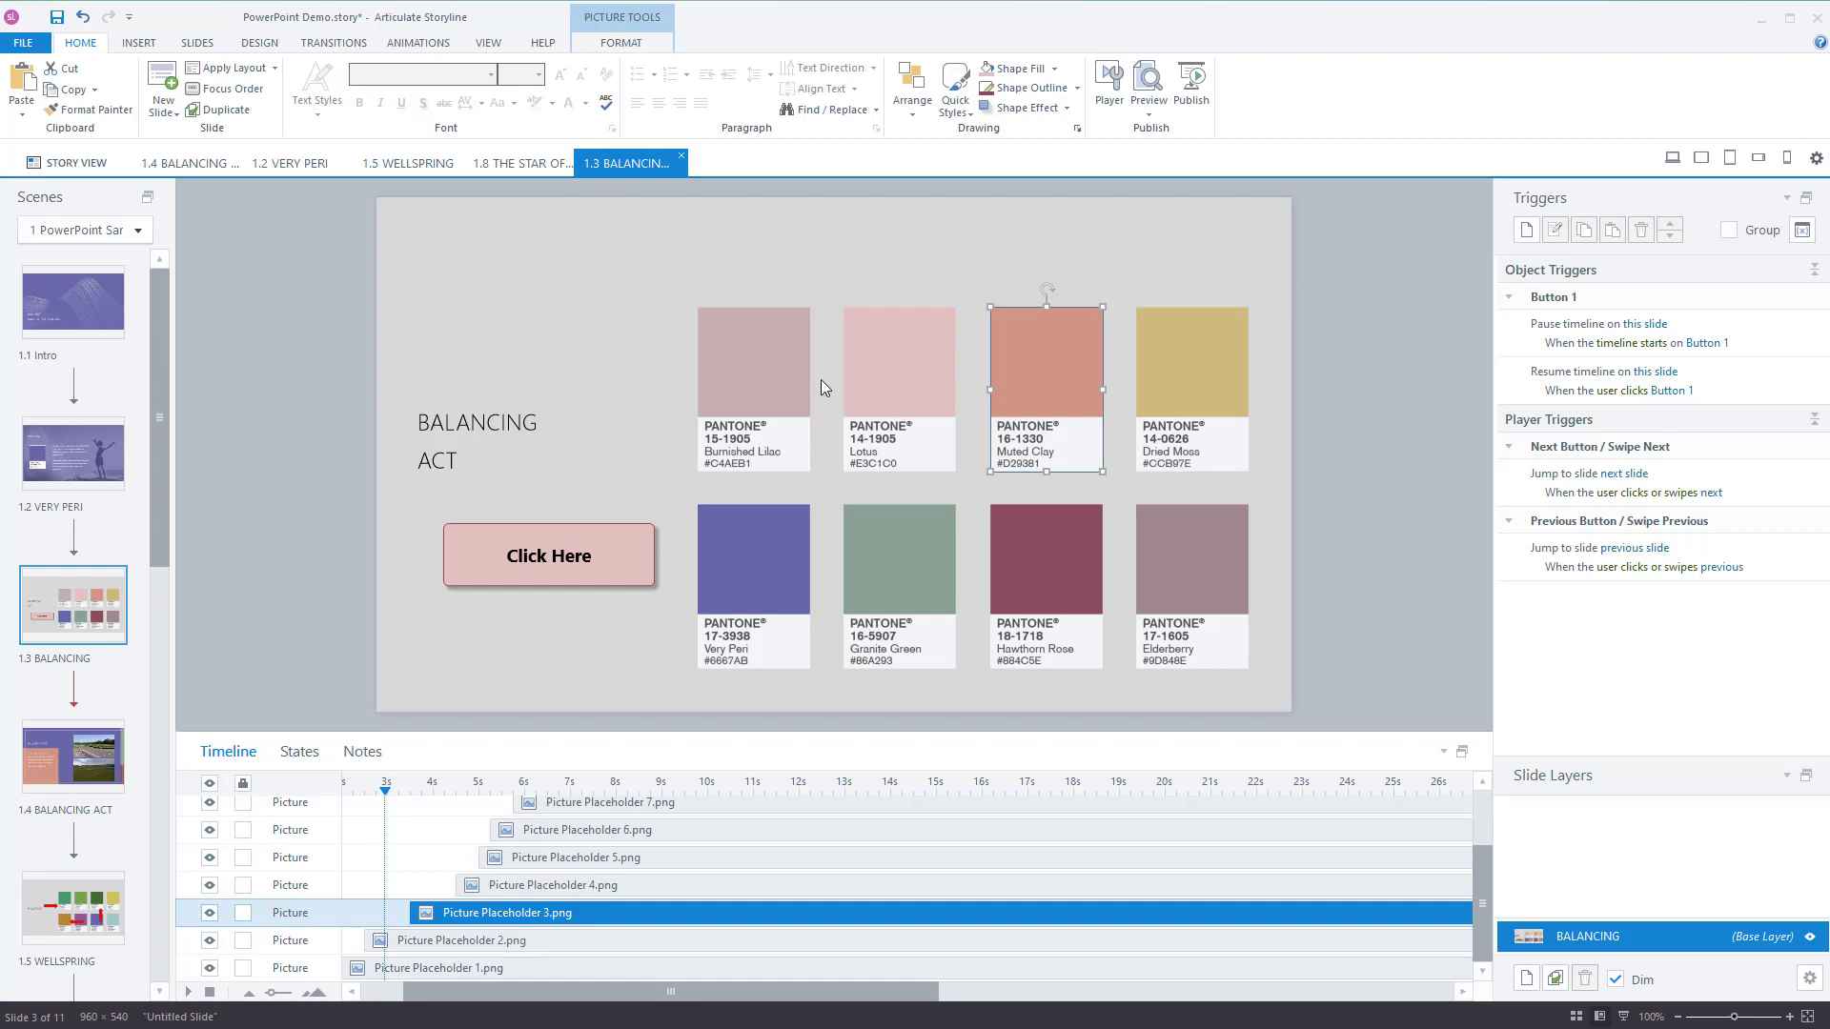
{"action": "left_click", "coordinate": [757, 374]}
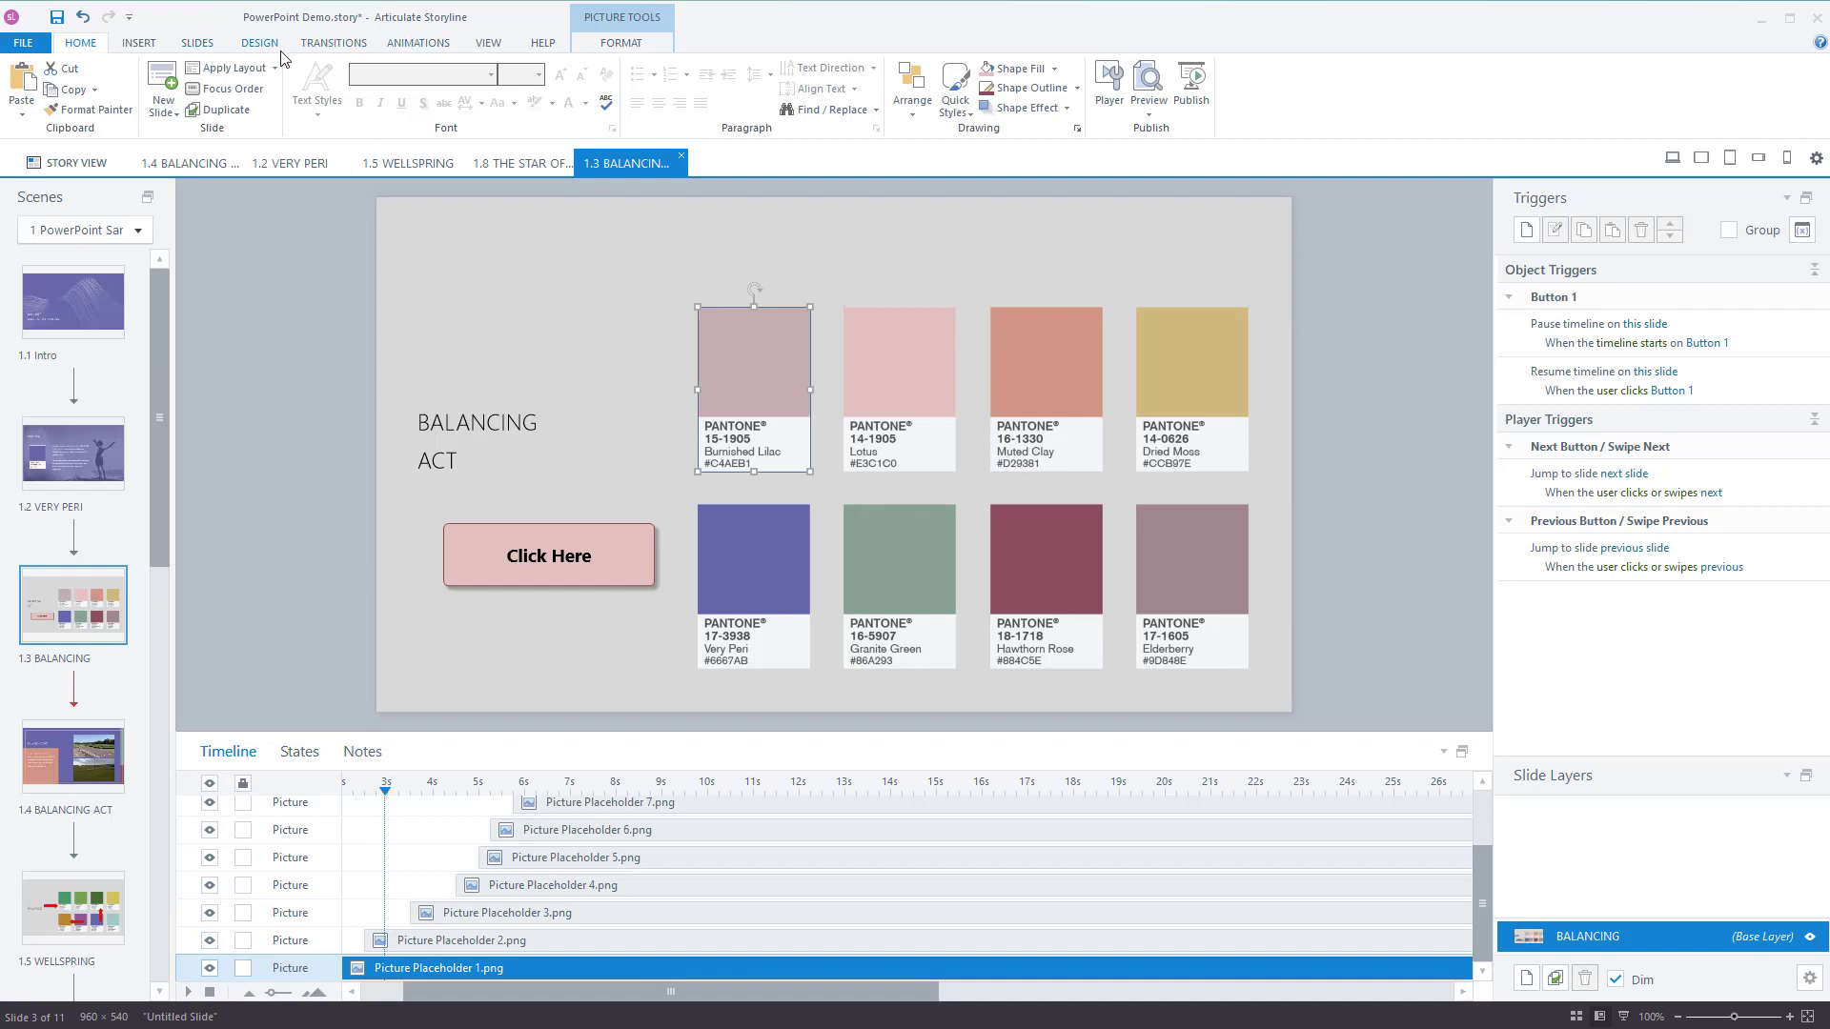
{"action": "left_click", "coordinate": [417, 43]}
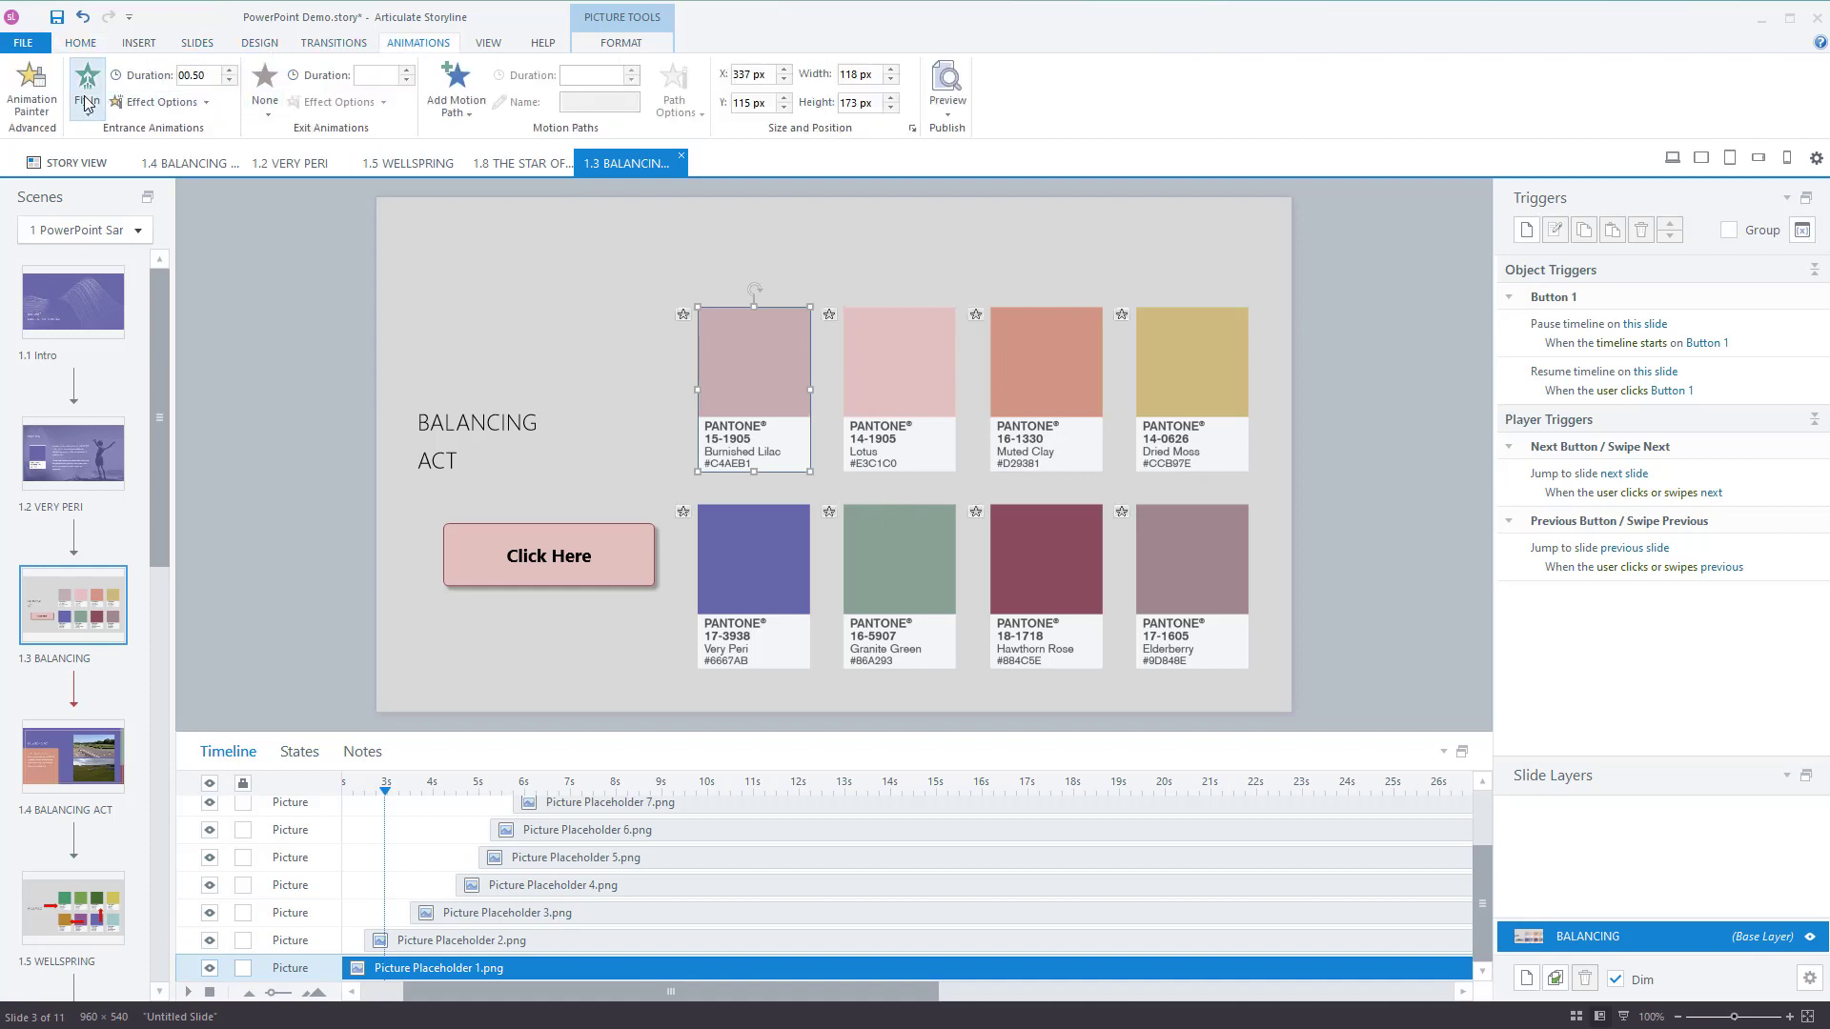
{"action": "left_click", "coordinate": [558, 333]}
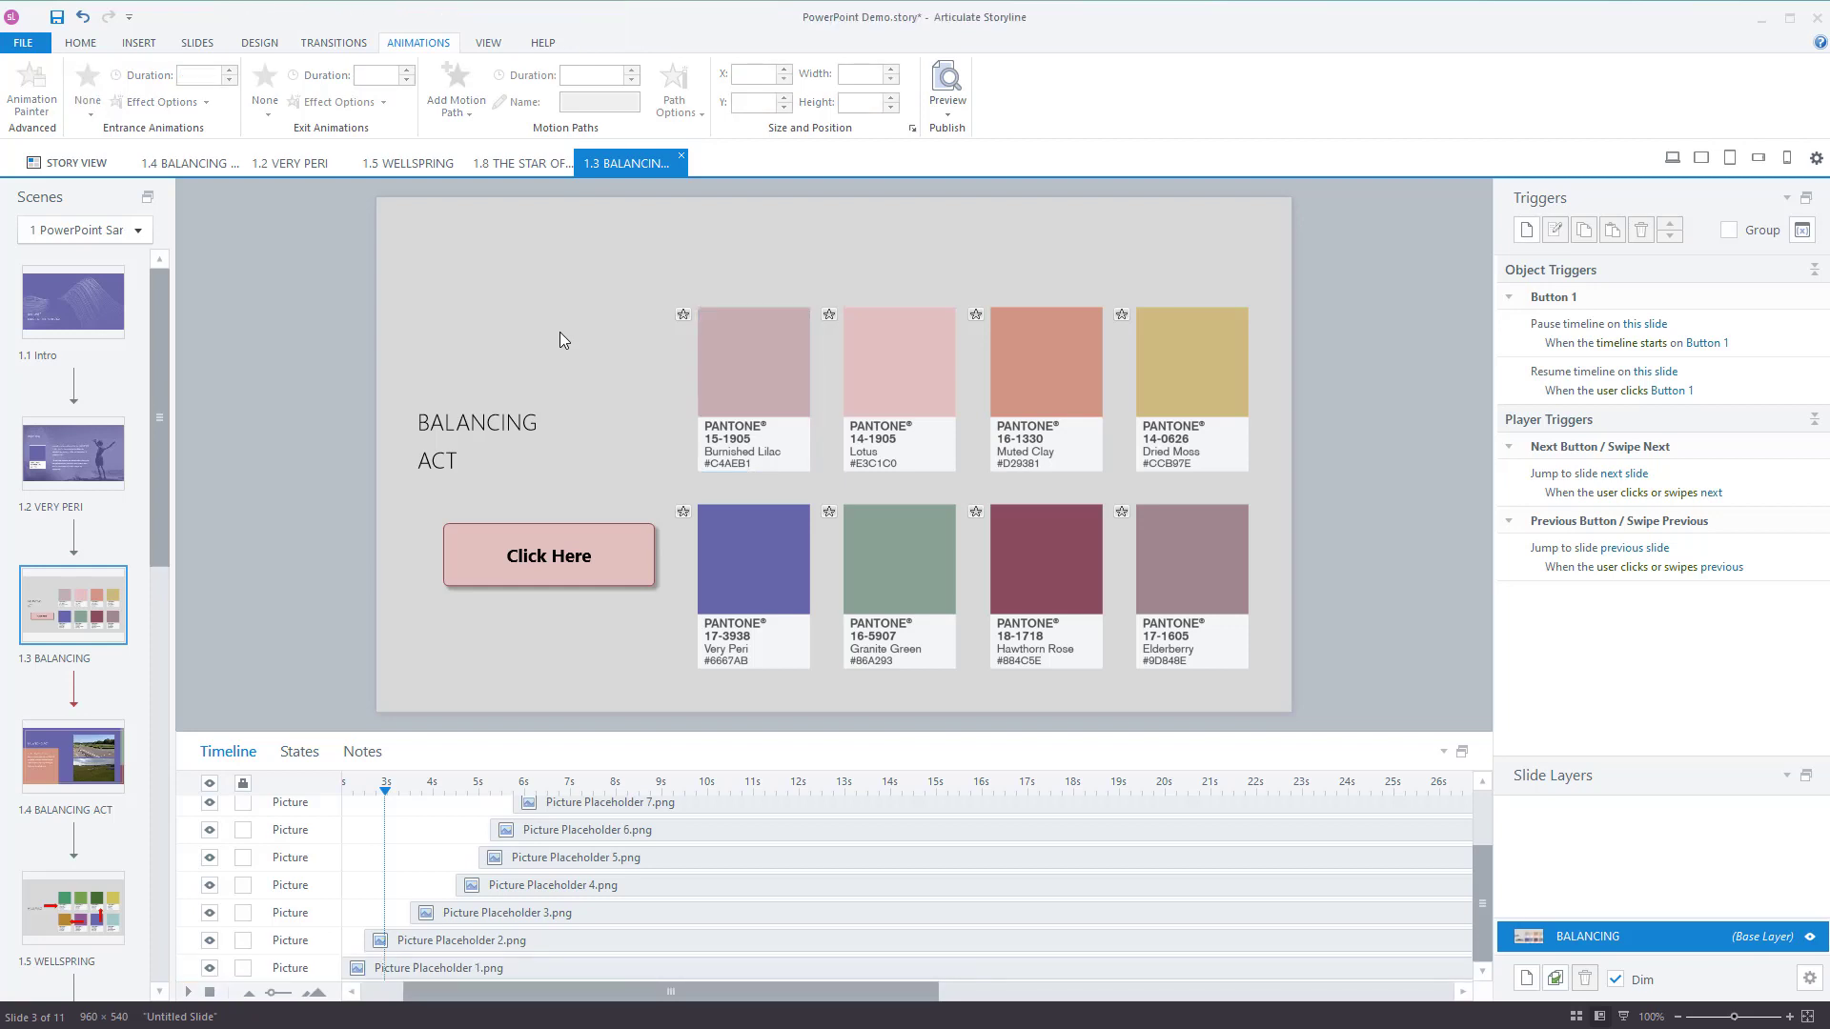
{"action": "left_click", "coordinate": [653, 554]}
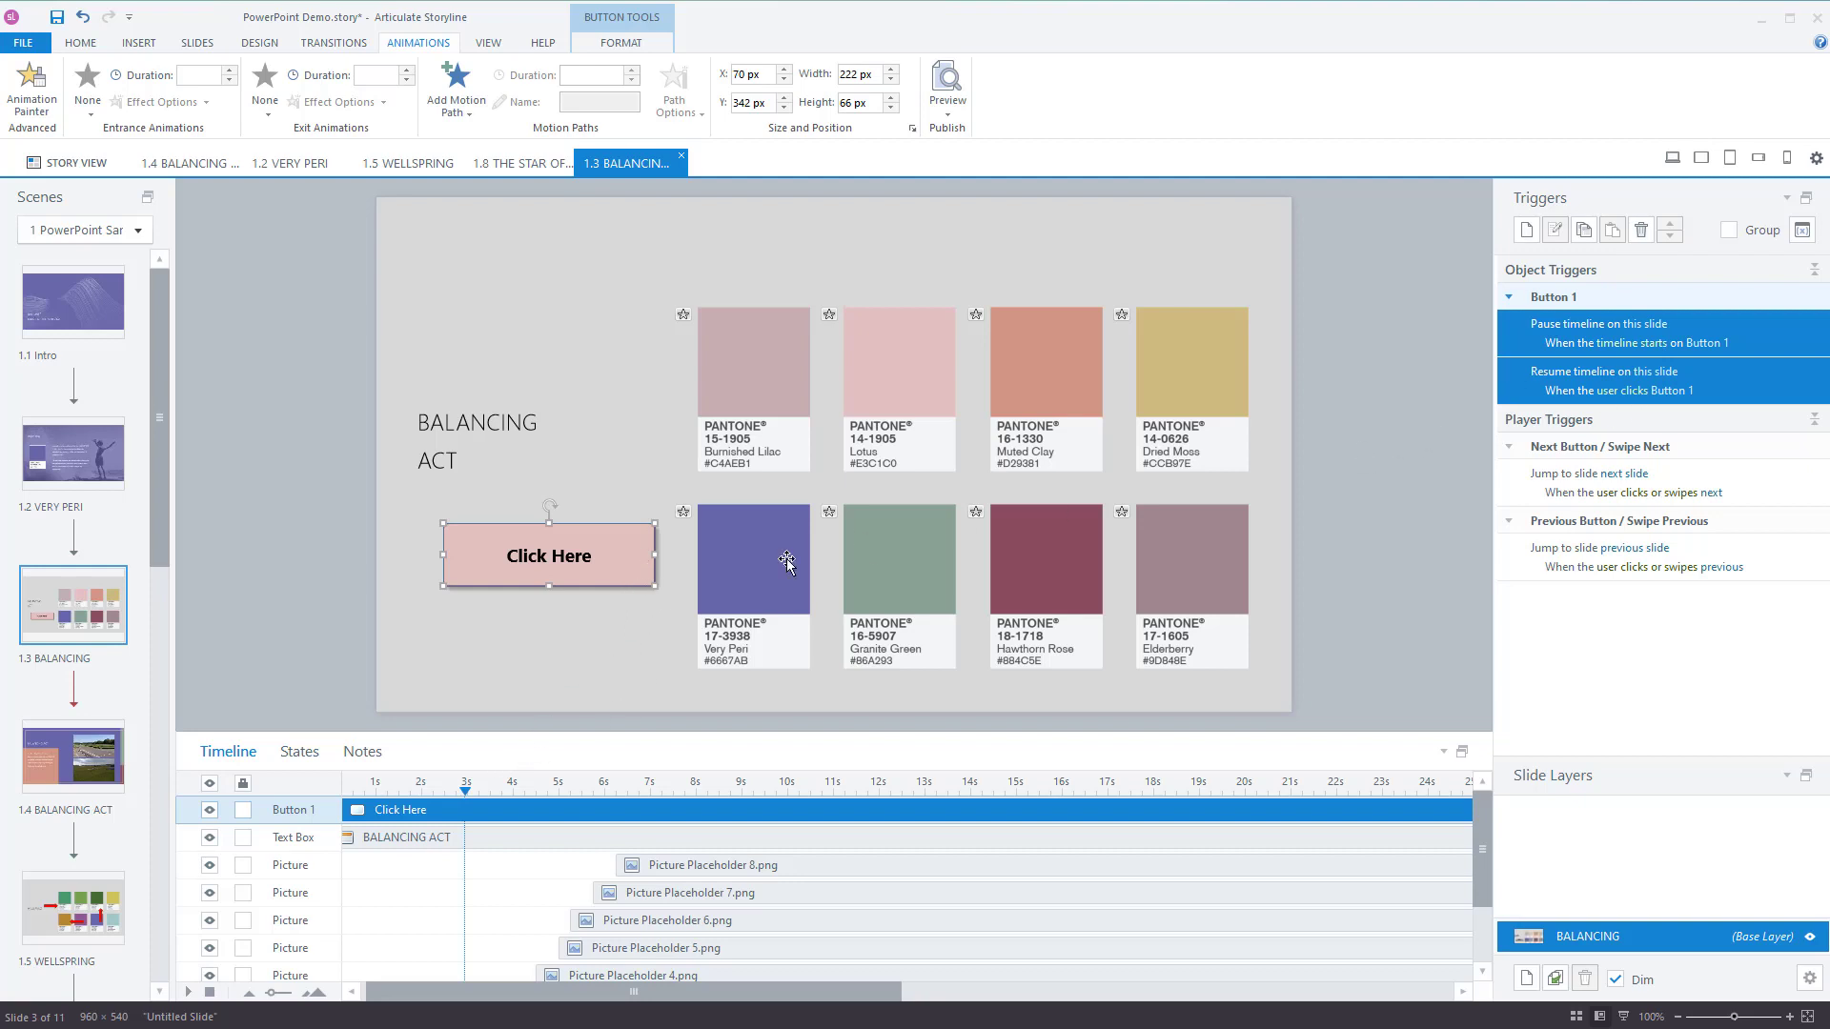
{"action": "left_click", "coordinate": [629, 450]}
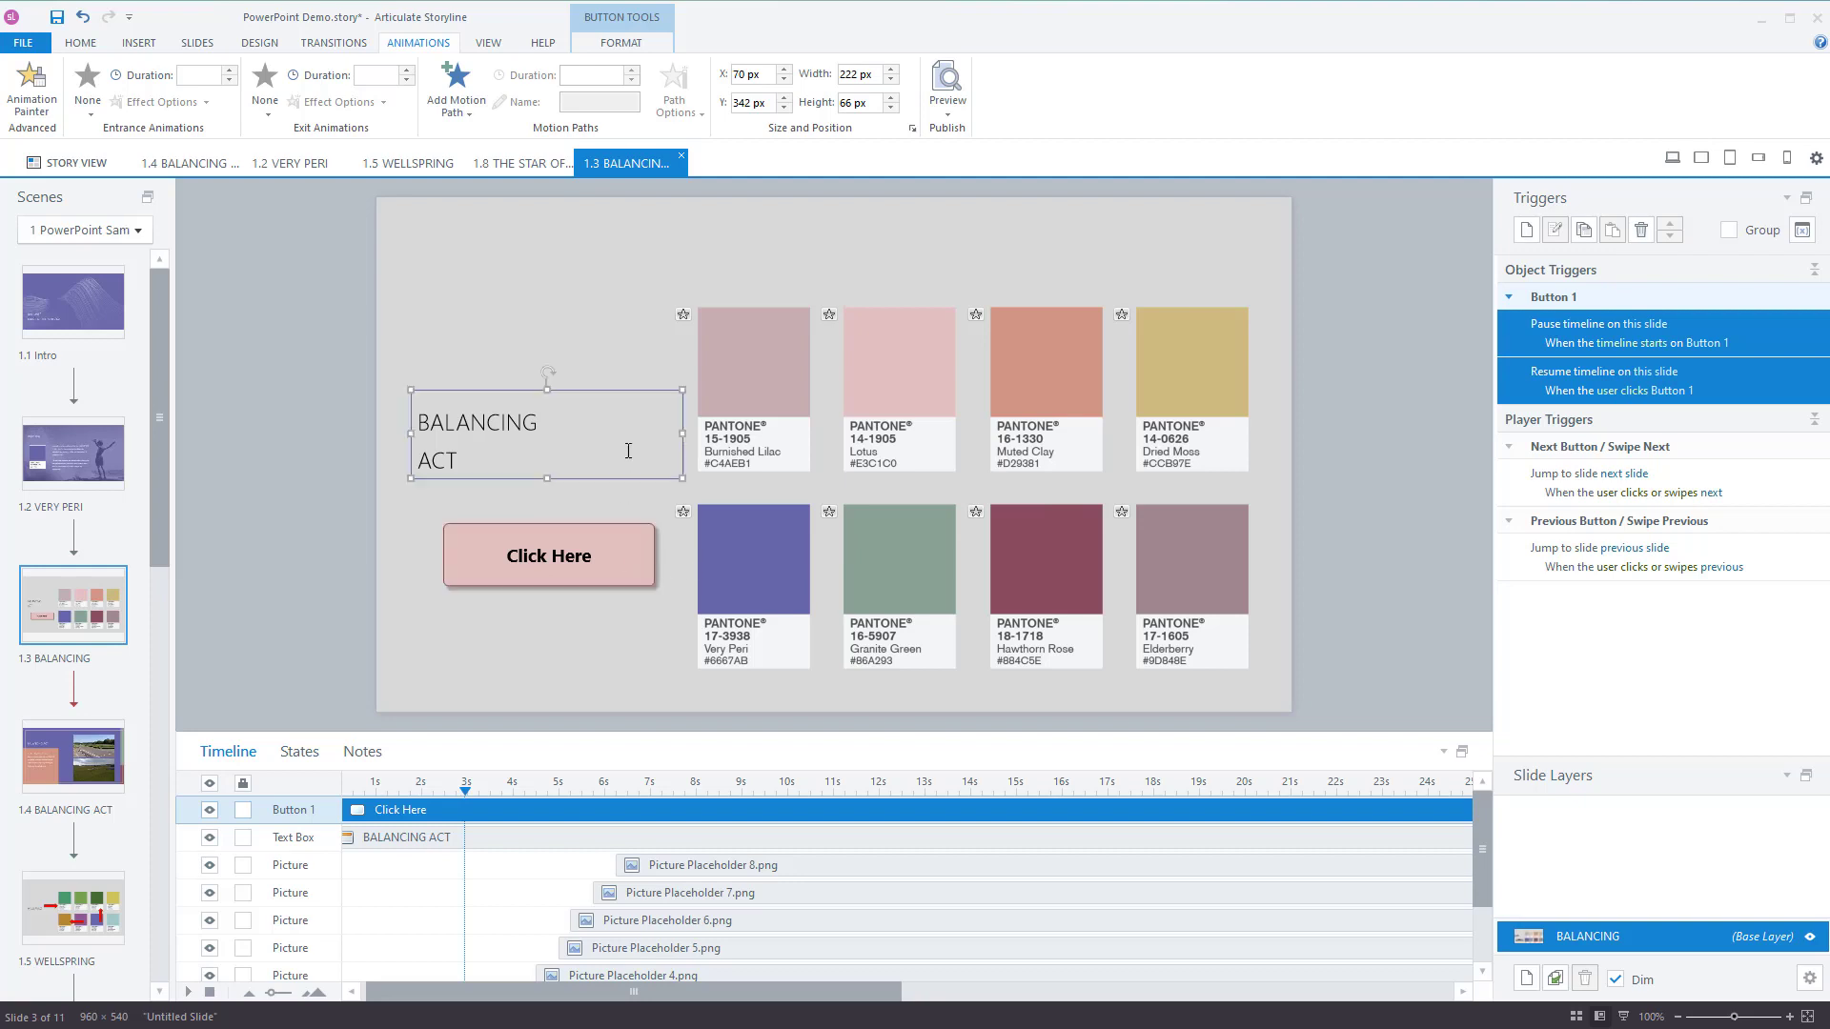
{"action": "left_click", "coordinate": [658, 526]}
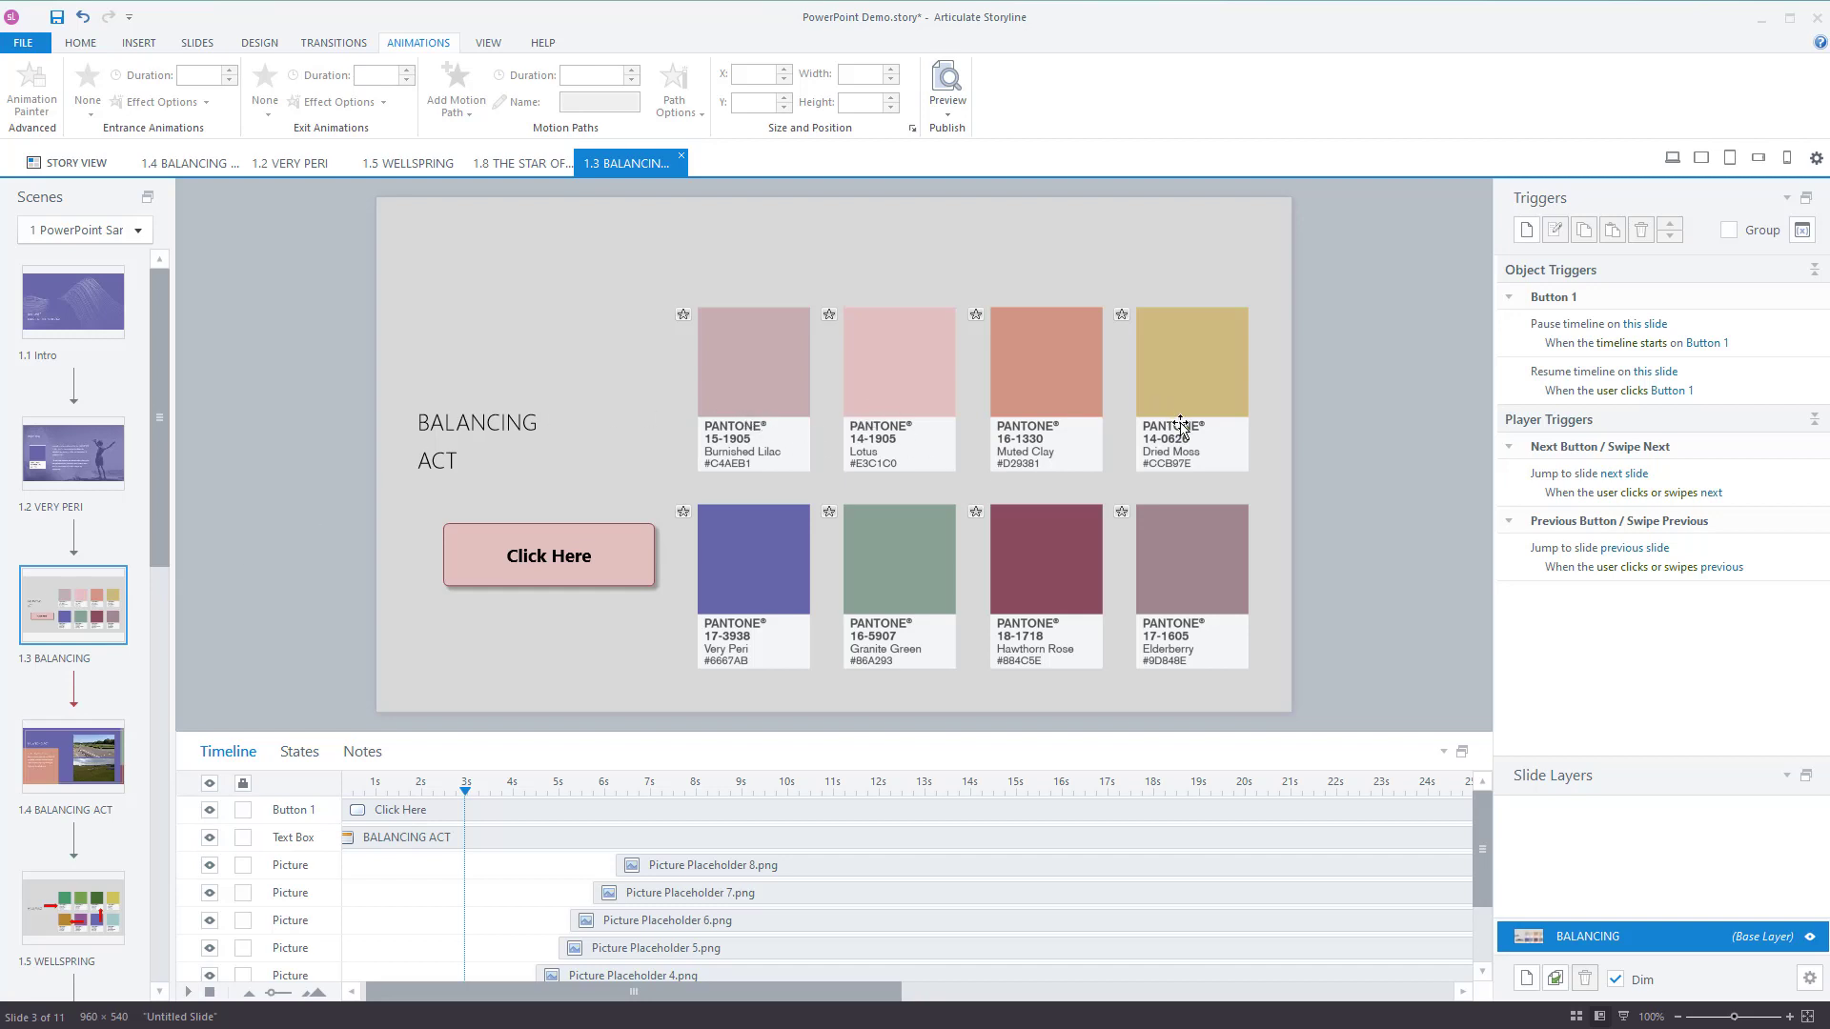
{"action": "left_click", "coordinate": [751, 419]}
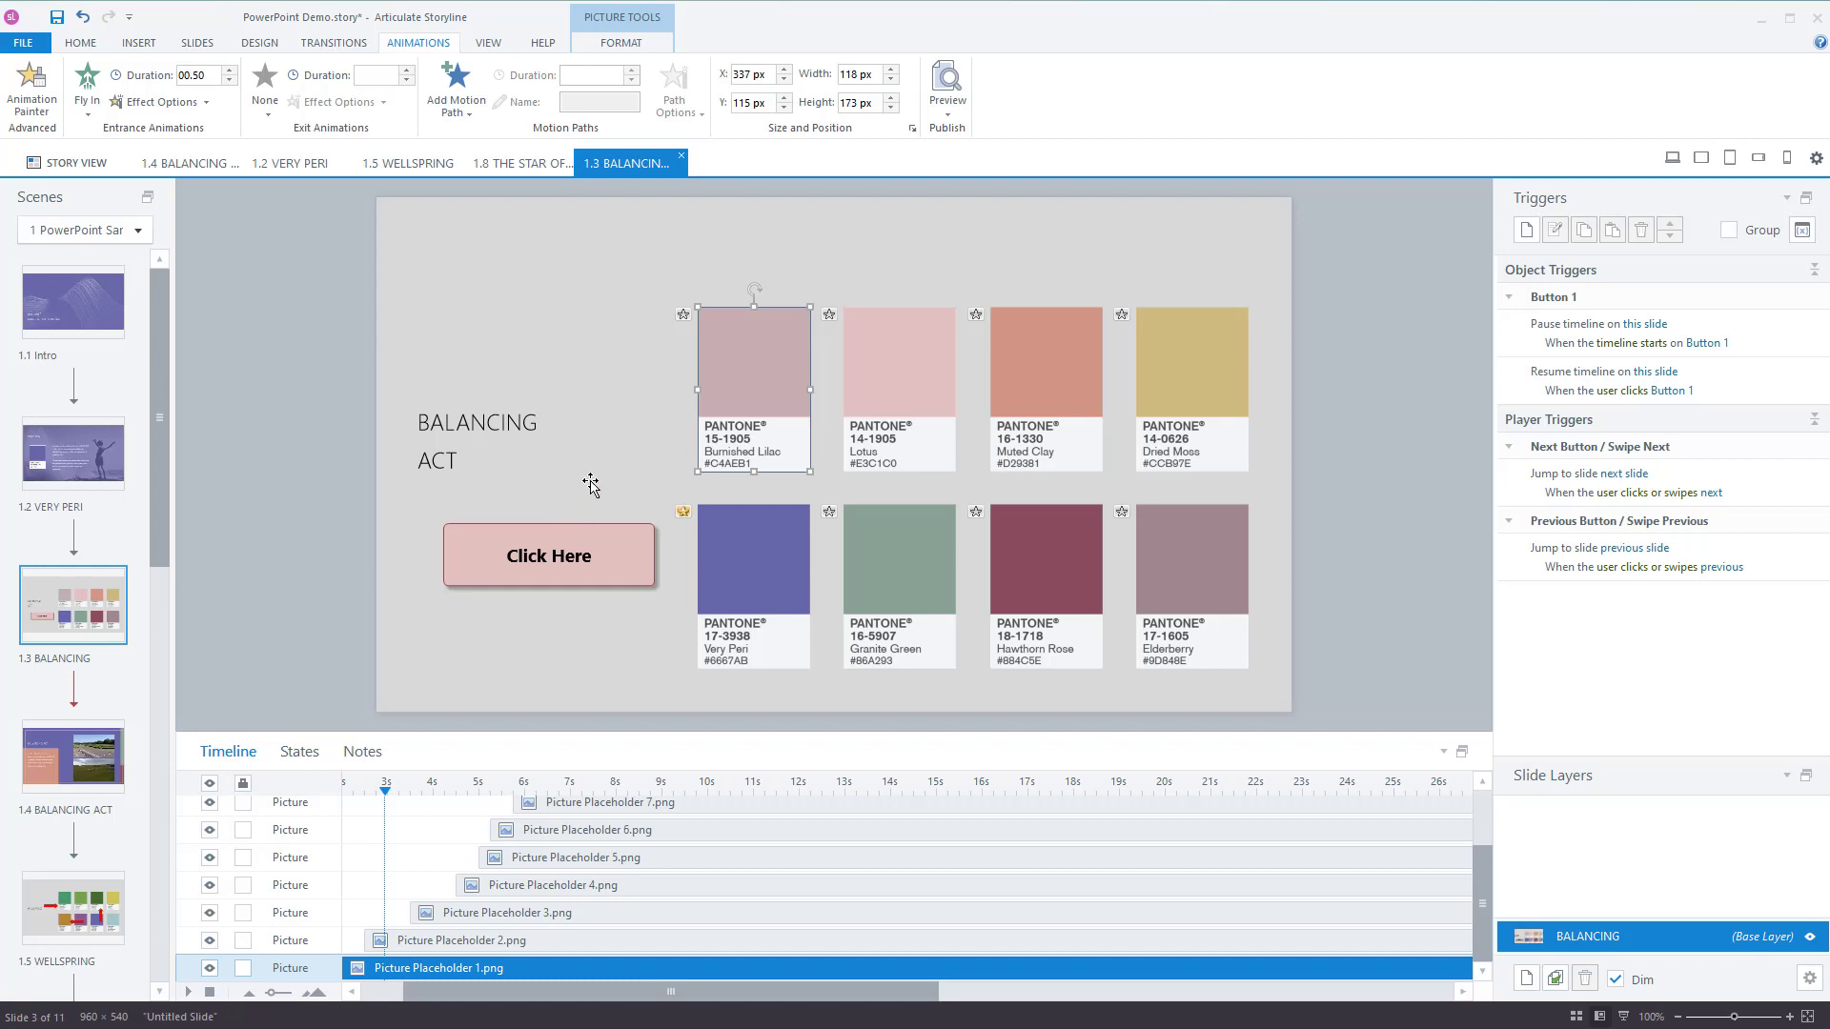
{"action": "left_click", "coordinate": [643, 557]}
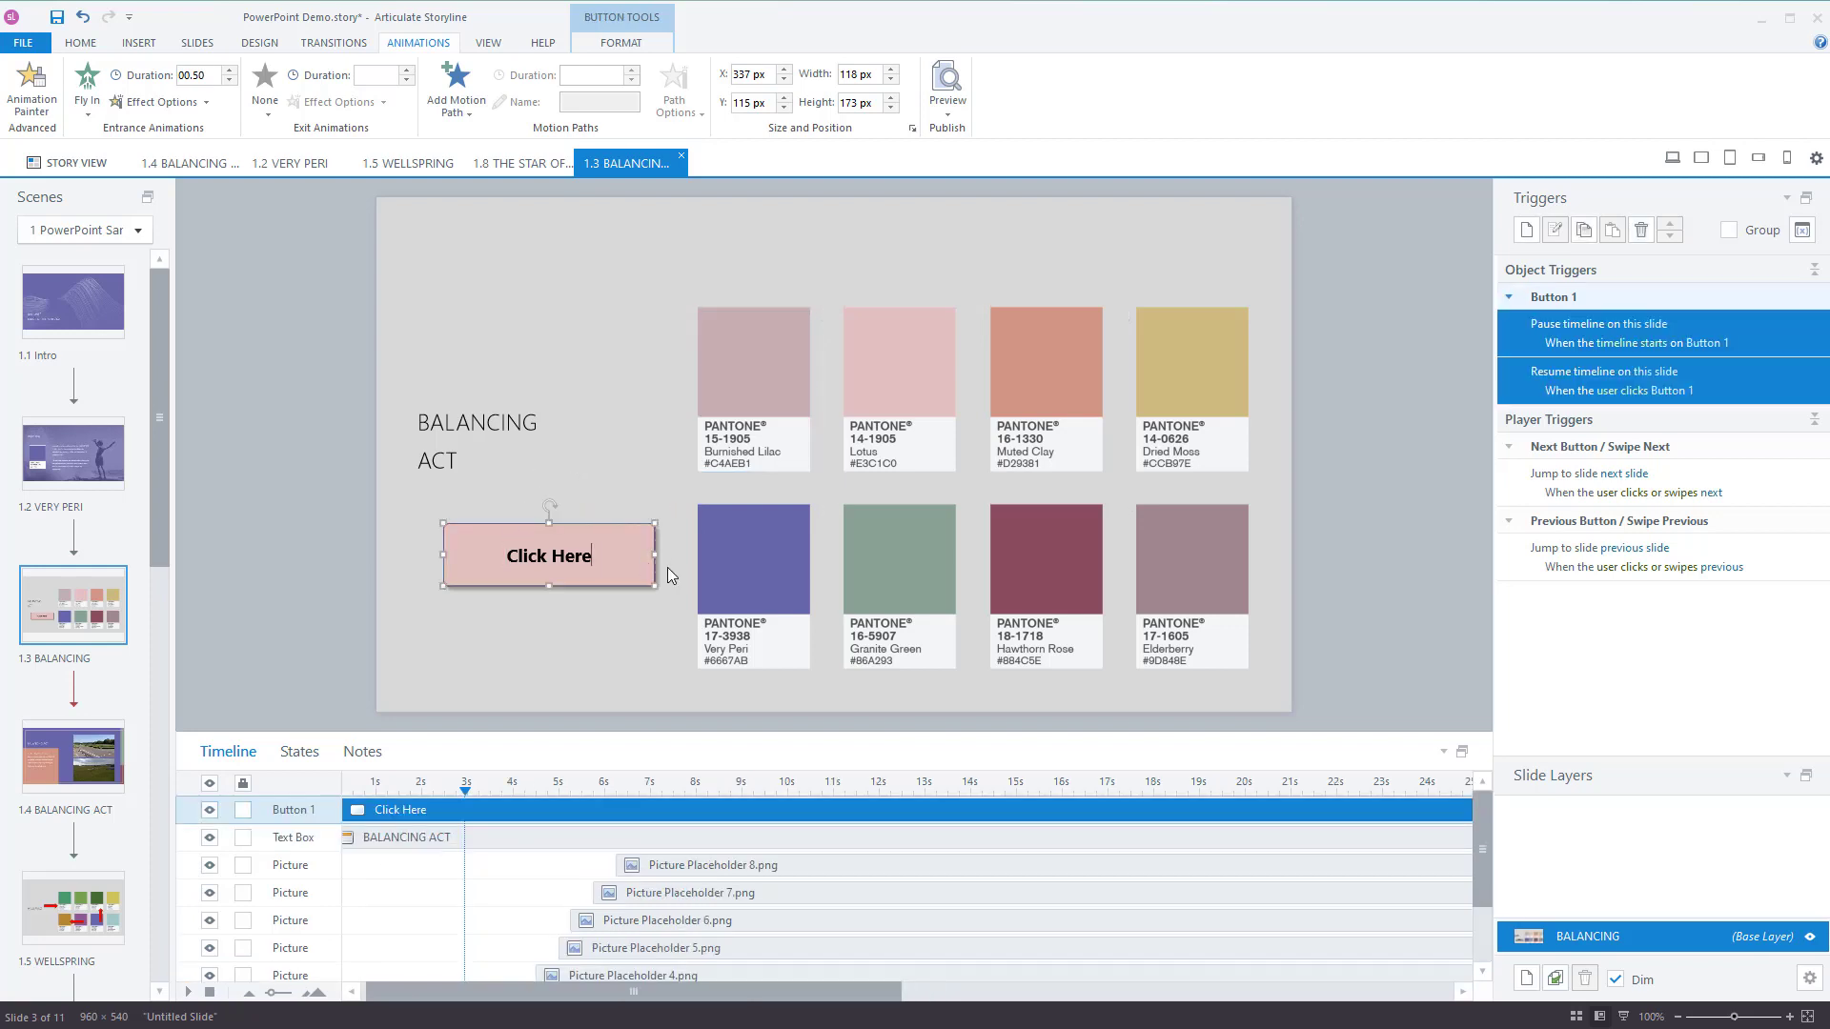
{"action": "left_click", "coordinate": [736, 403]}
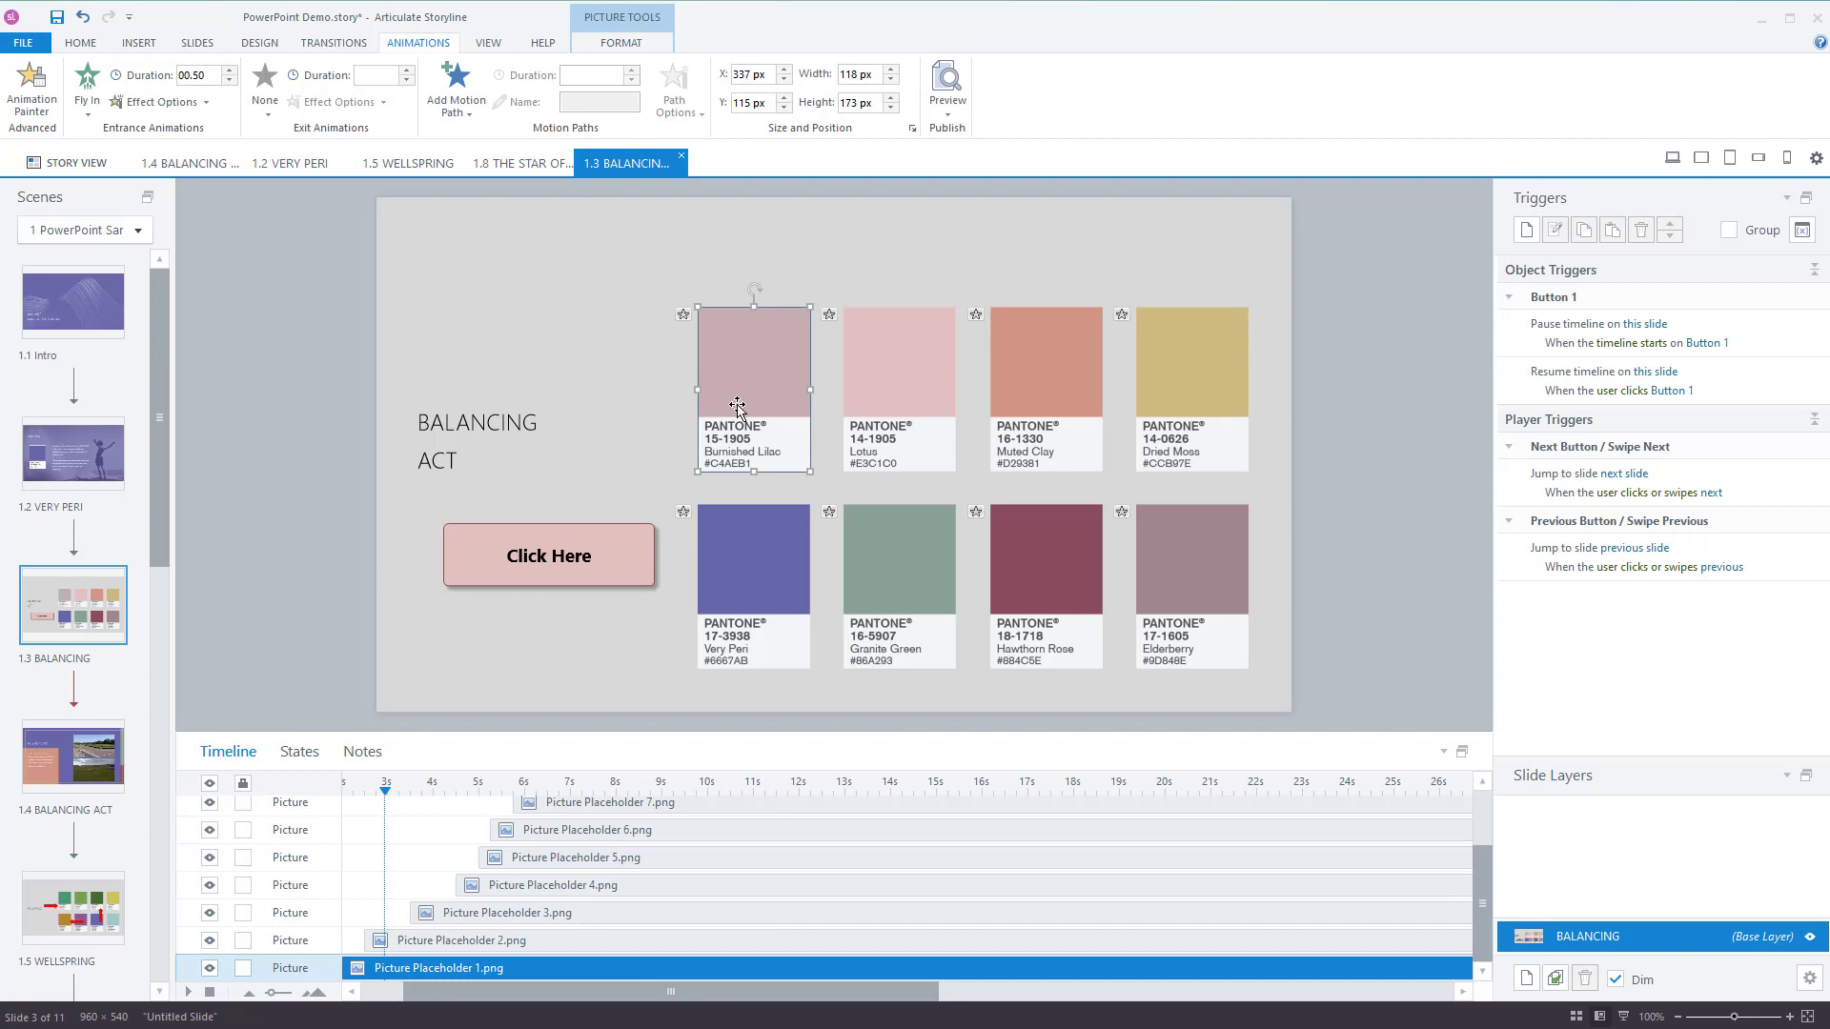
{"action": "left_click", "coordinate": [916, 403]}
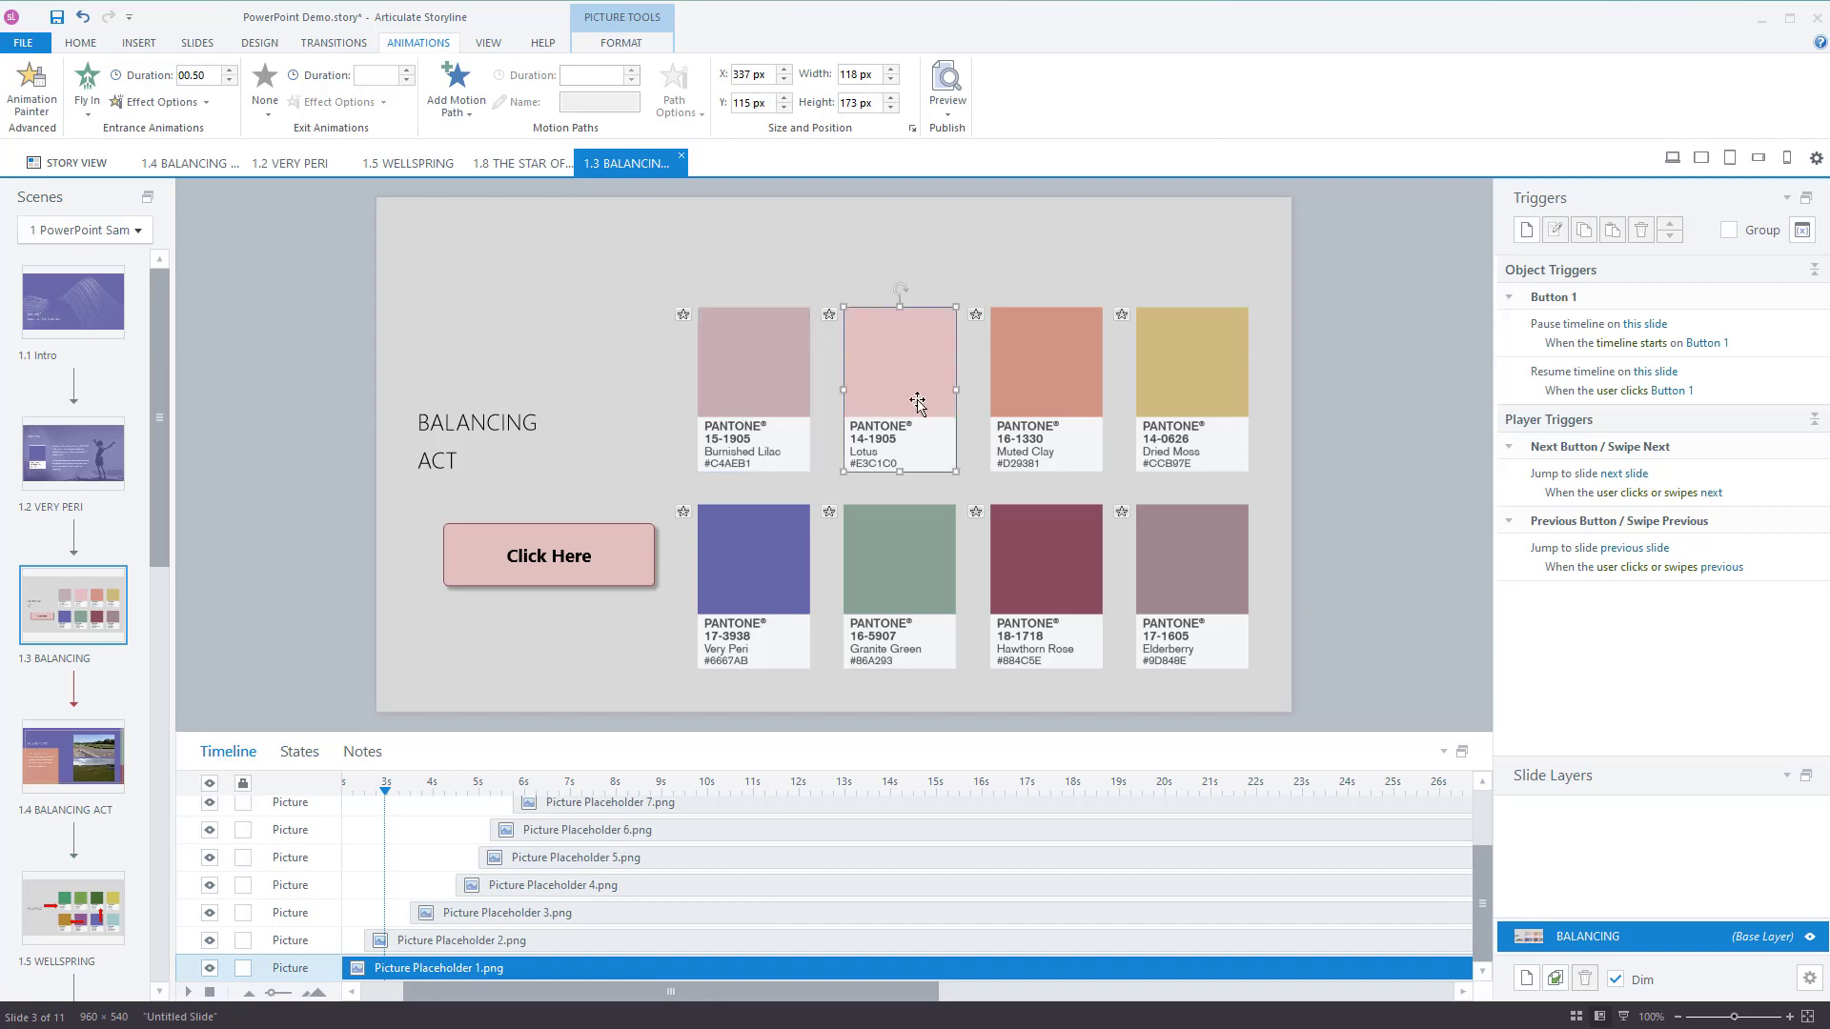
{"action": "left_click", "coordinate": [620, 568]}
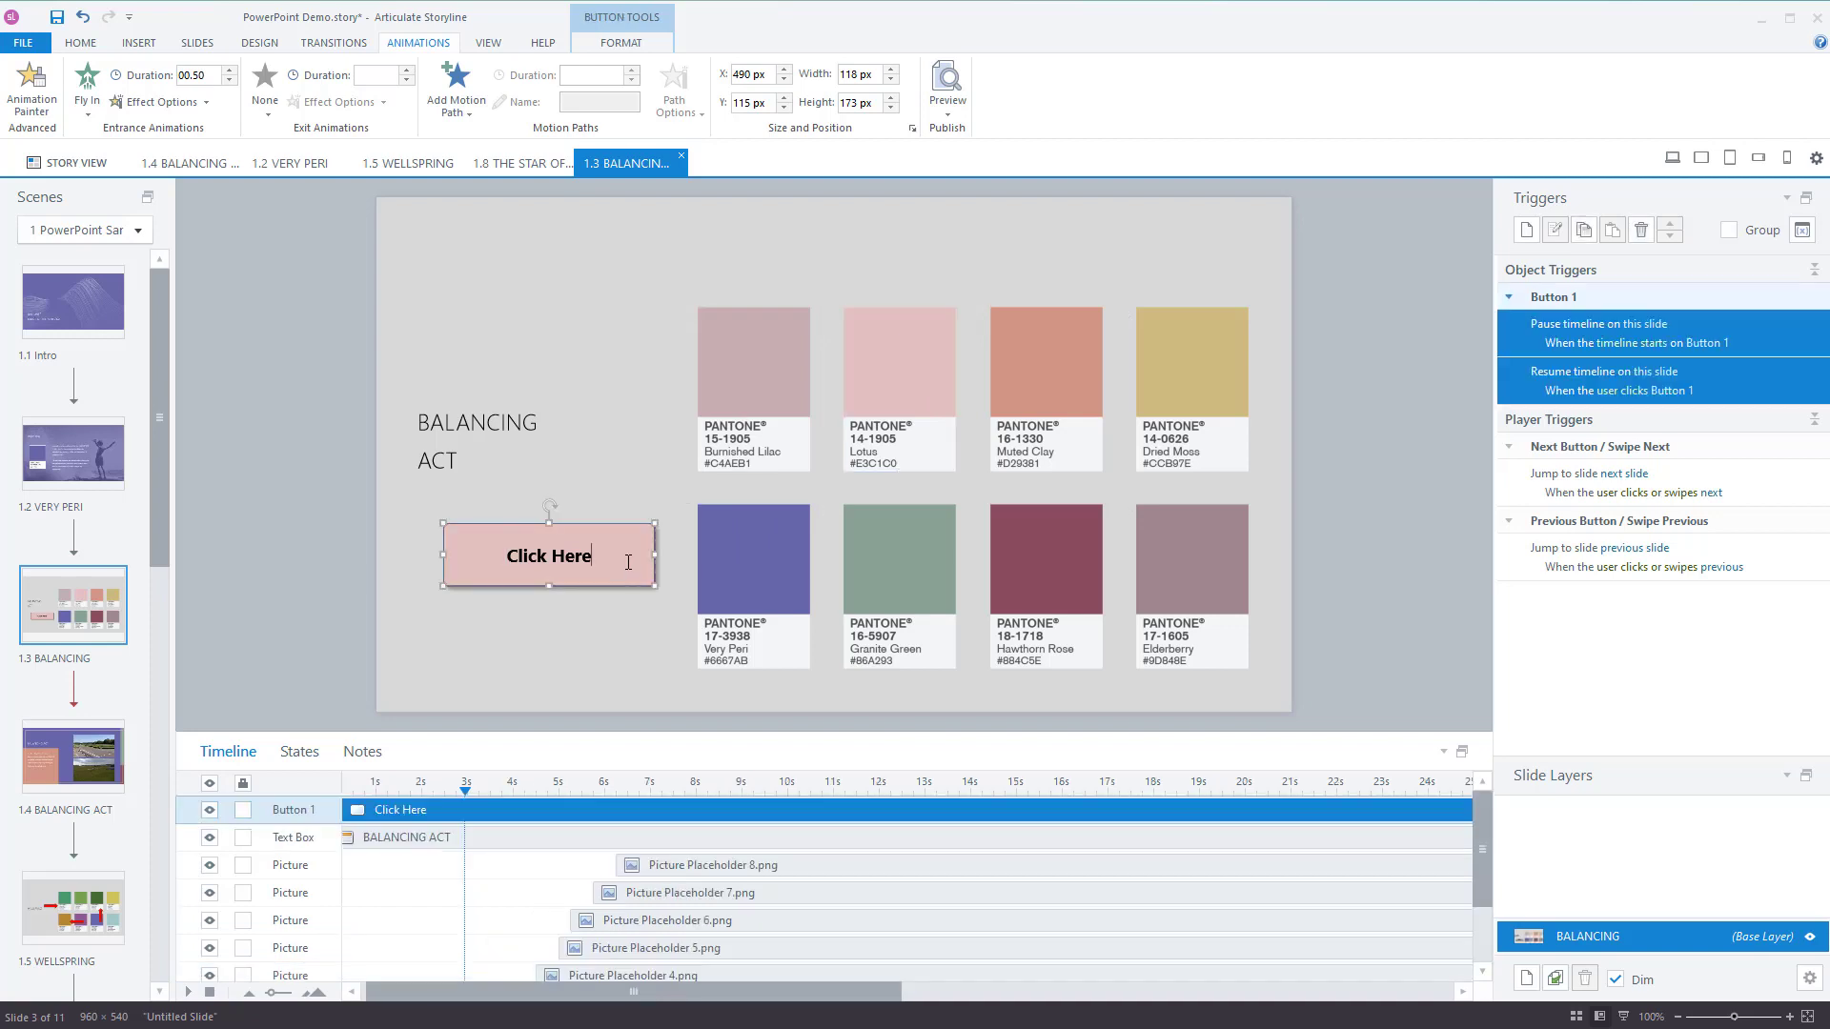
{"action": "left_click", "coordinate": [884, 410]}
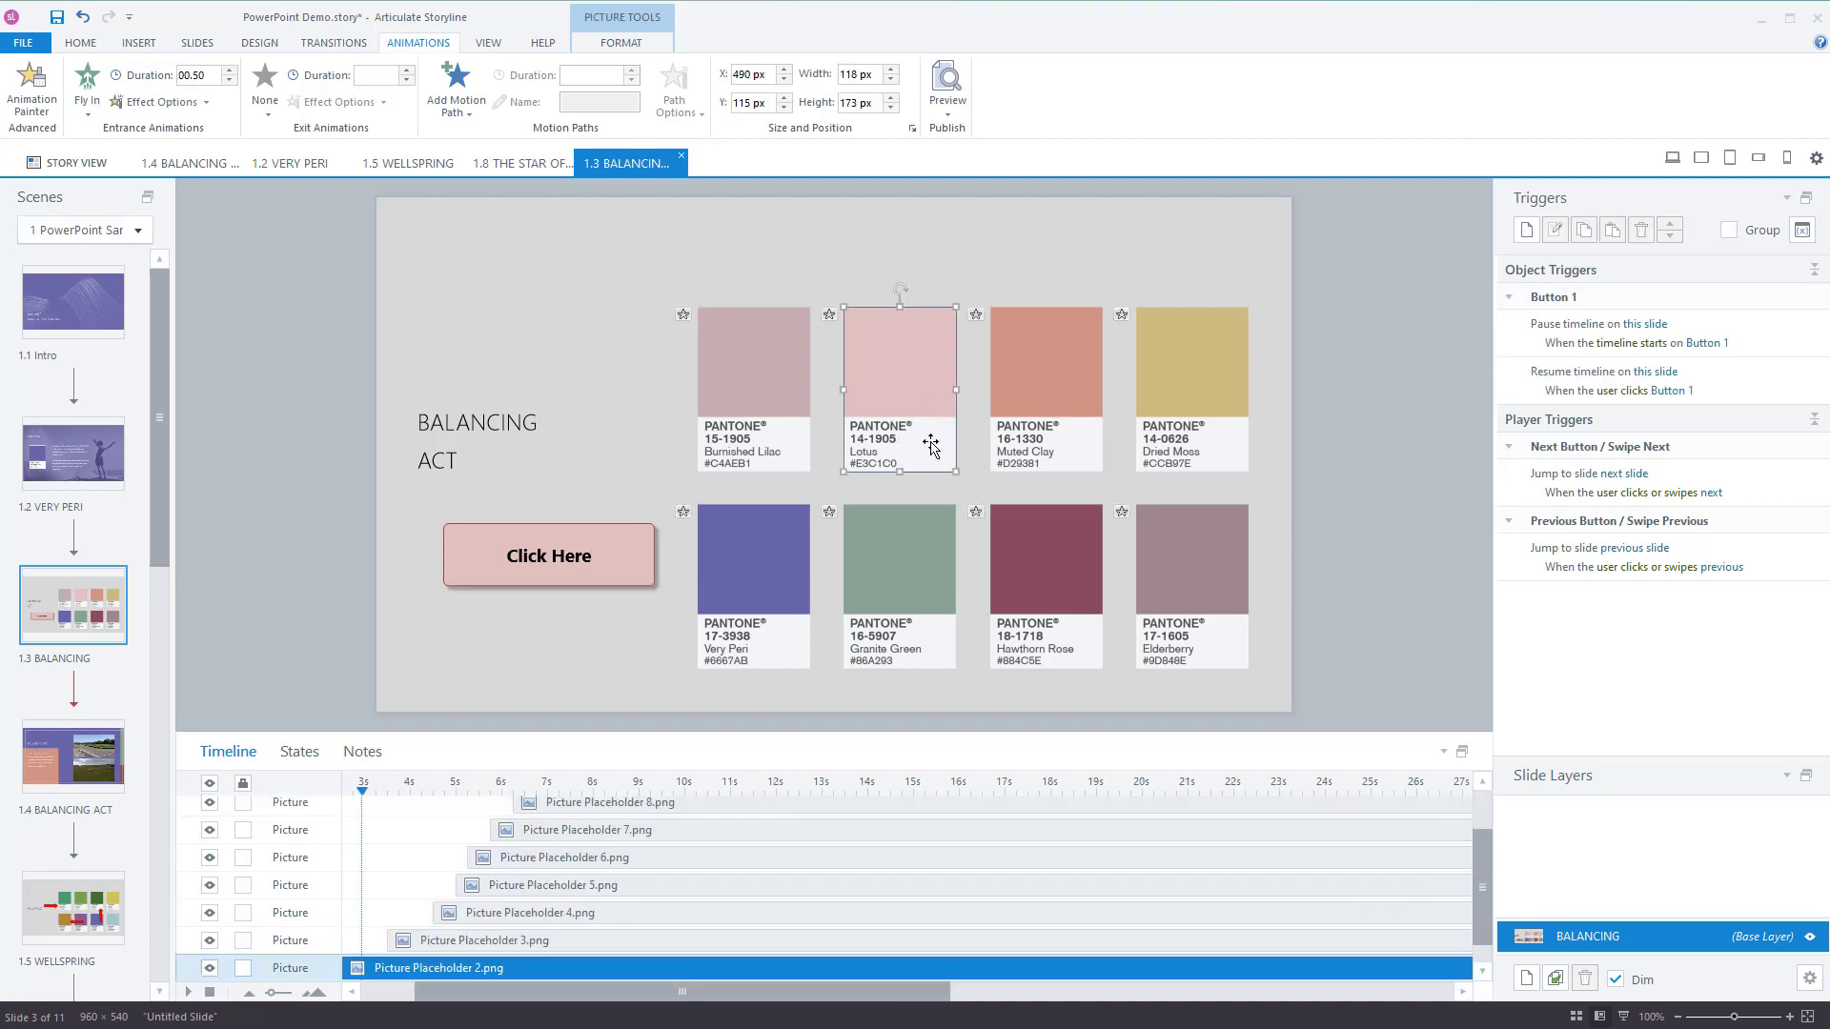
{"action": "left_click", "coordinate": [1049, 386]}
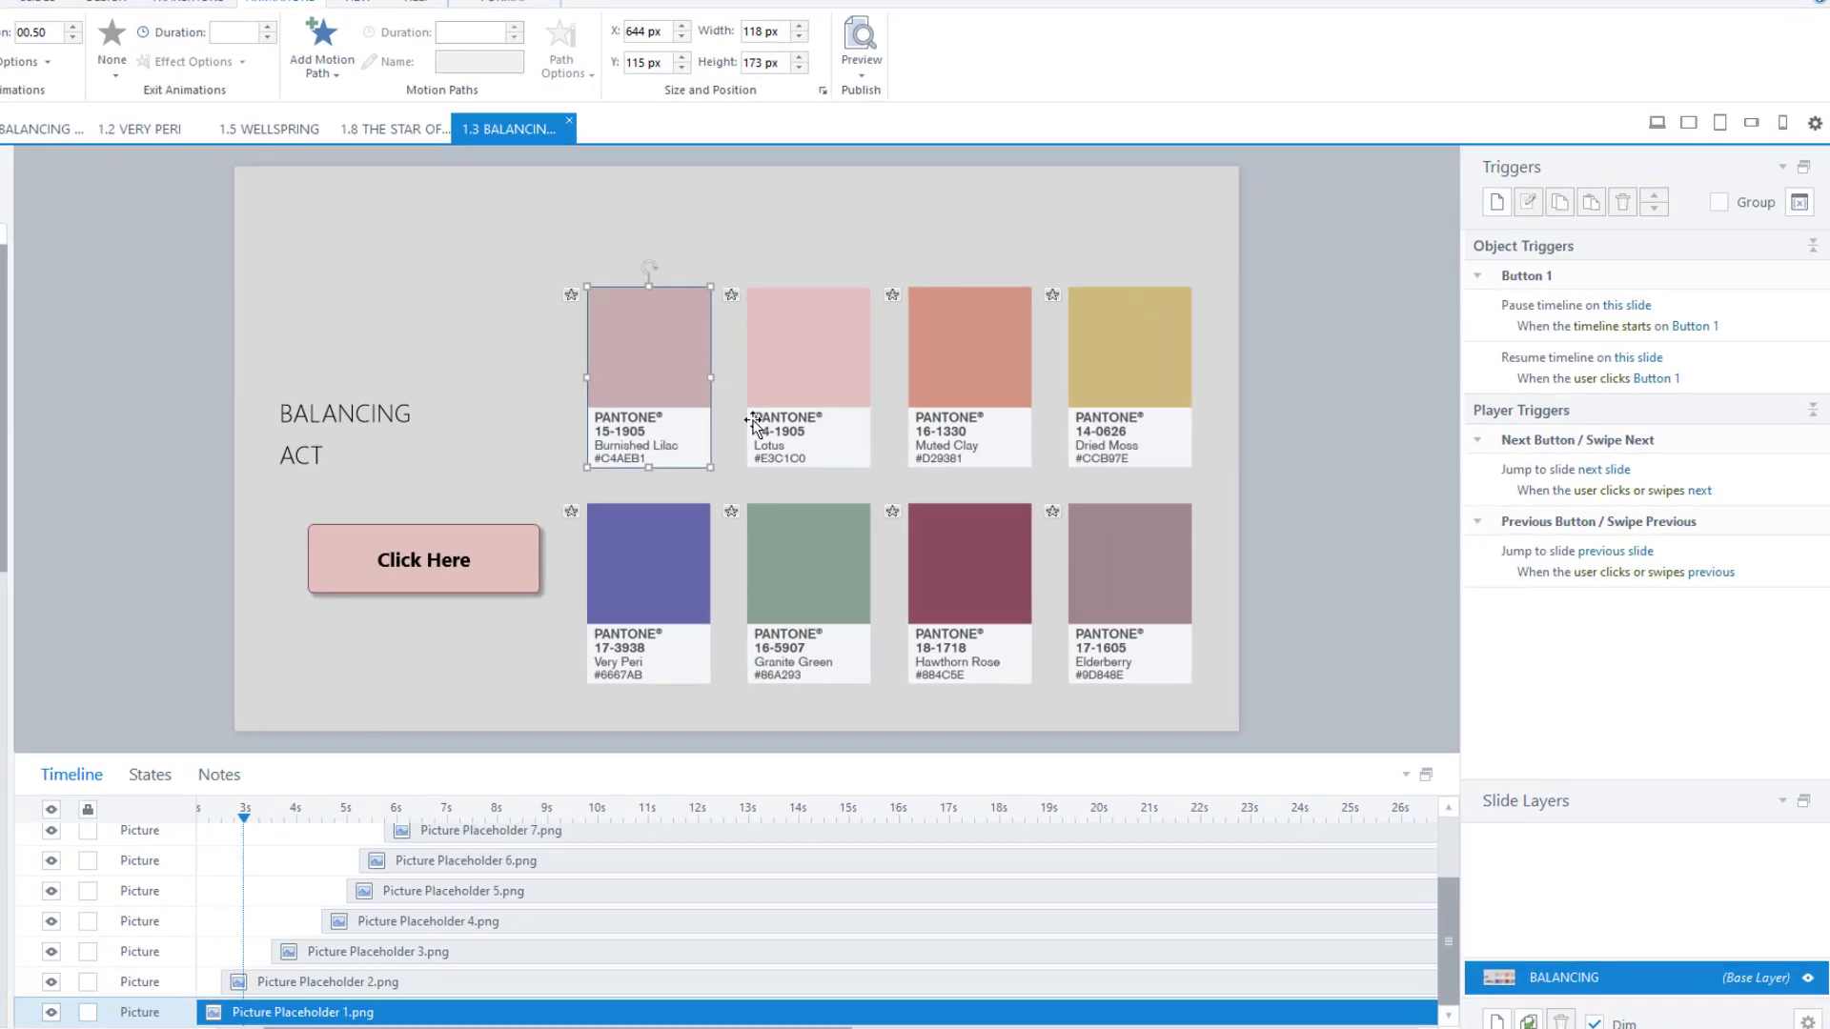
Add a trigger to the Burnished Lilac picture that pauses the timeline on this slide when the timeline starts on that picture.
{"action": "left_click", "coordinate": [797, 384]}
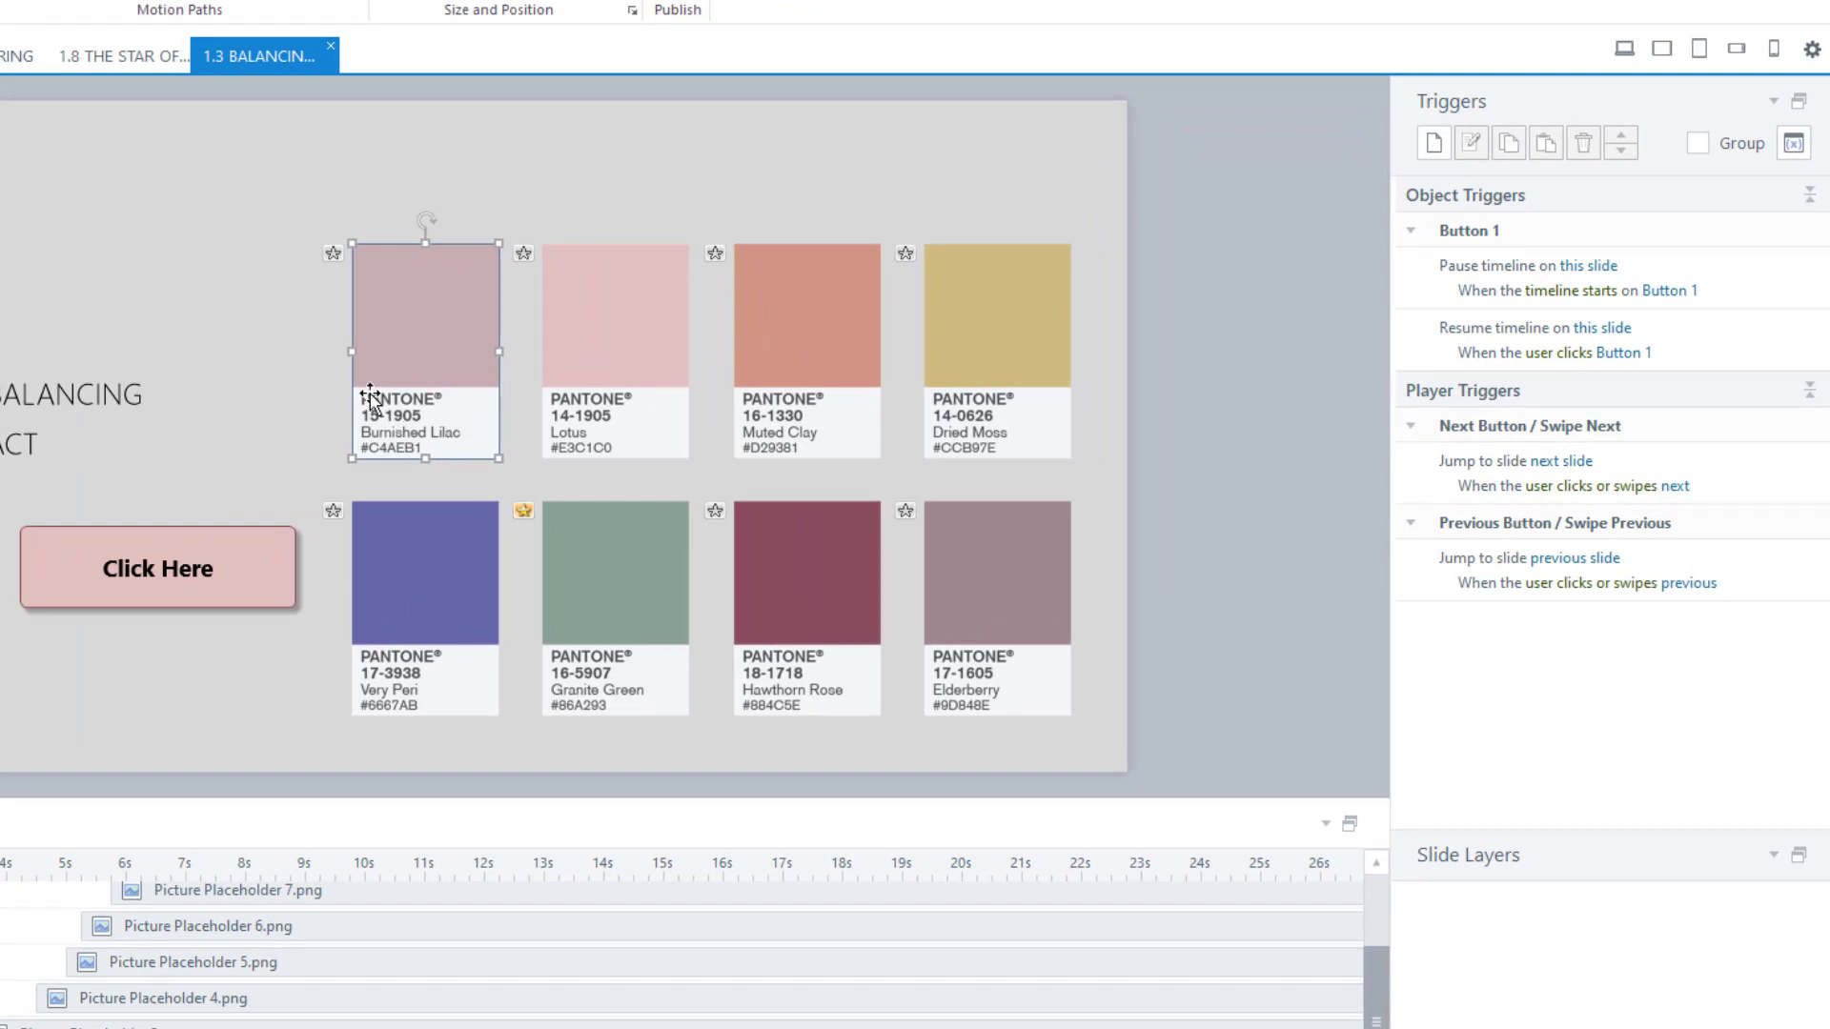
{"action": "left_click", "coordinate": [1442, 148]}
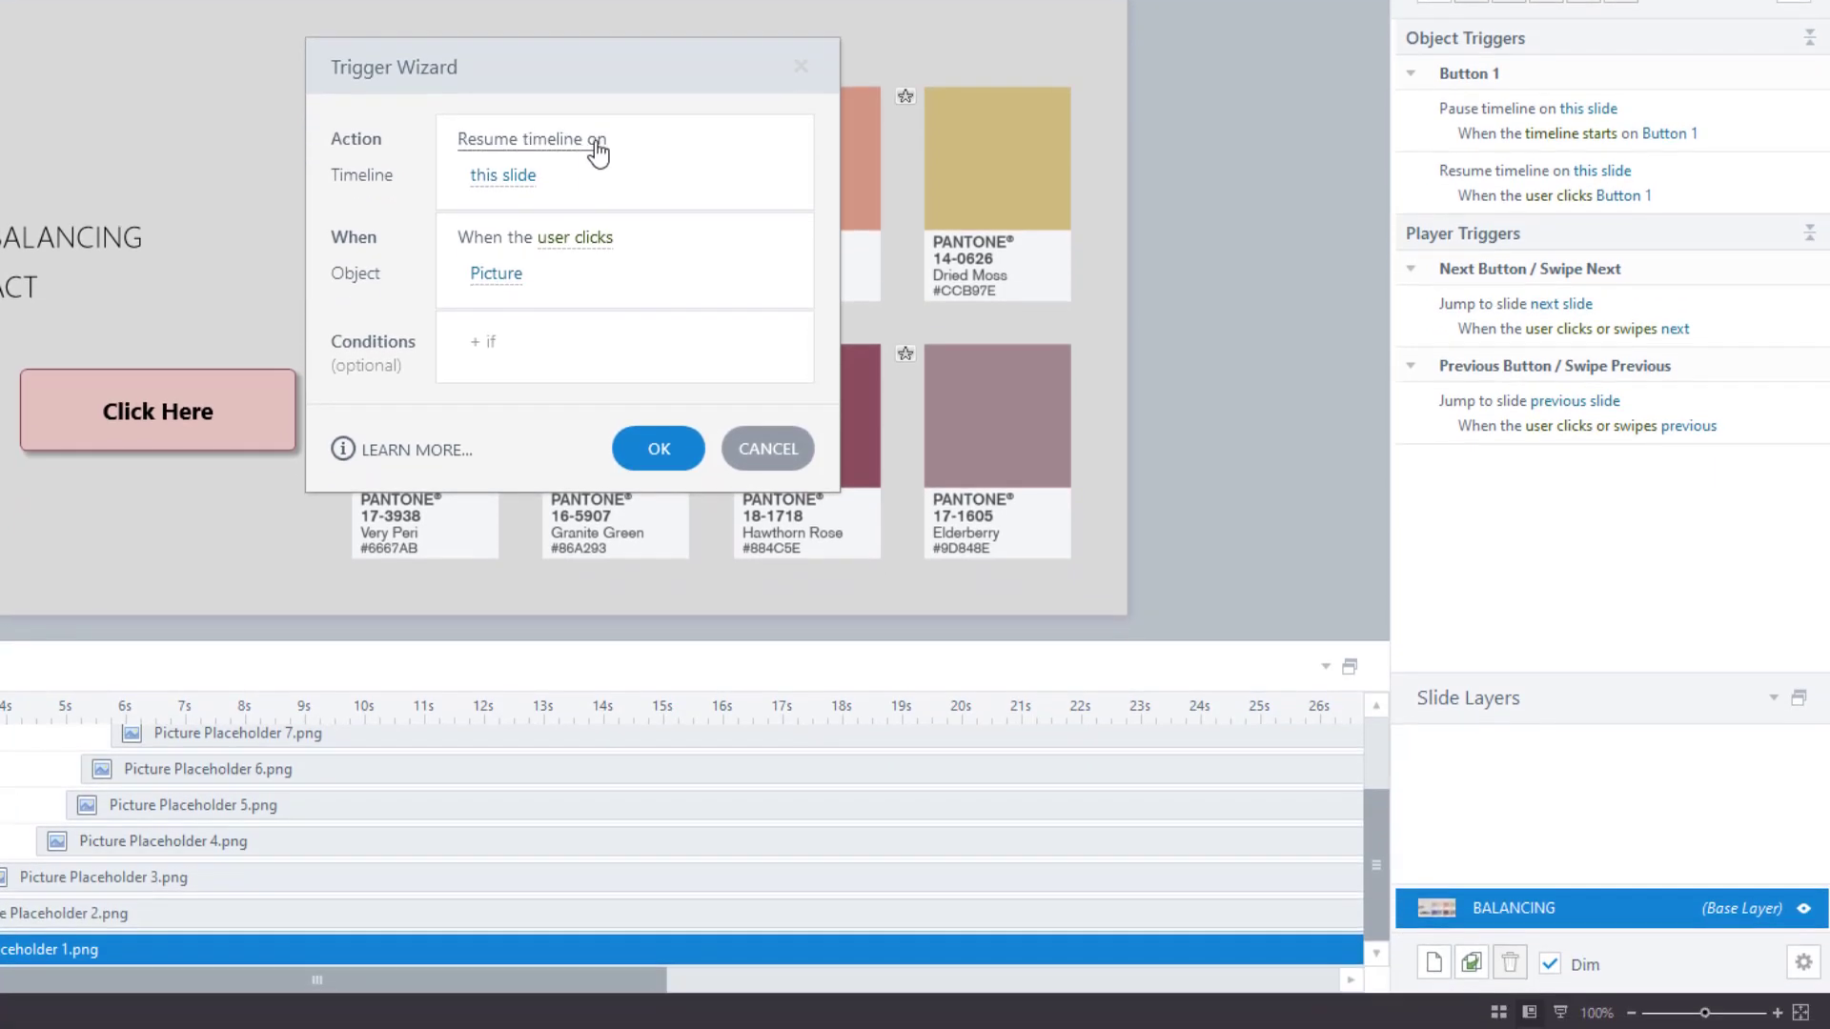
{"action": "left_click", "coordinate": [592, 143]}
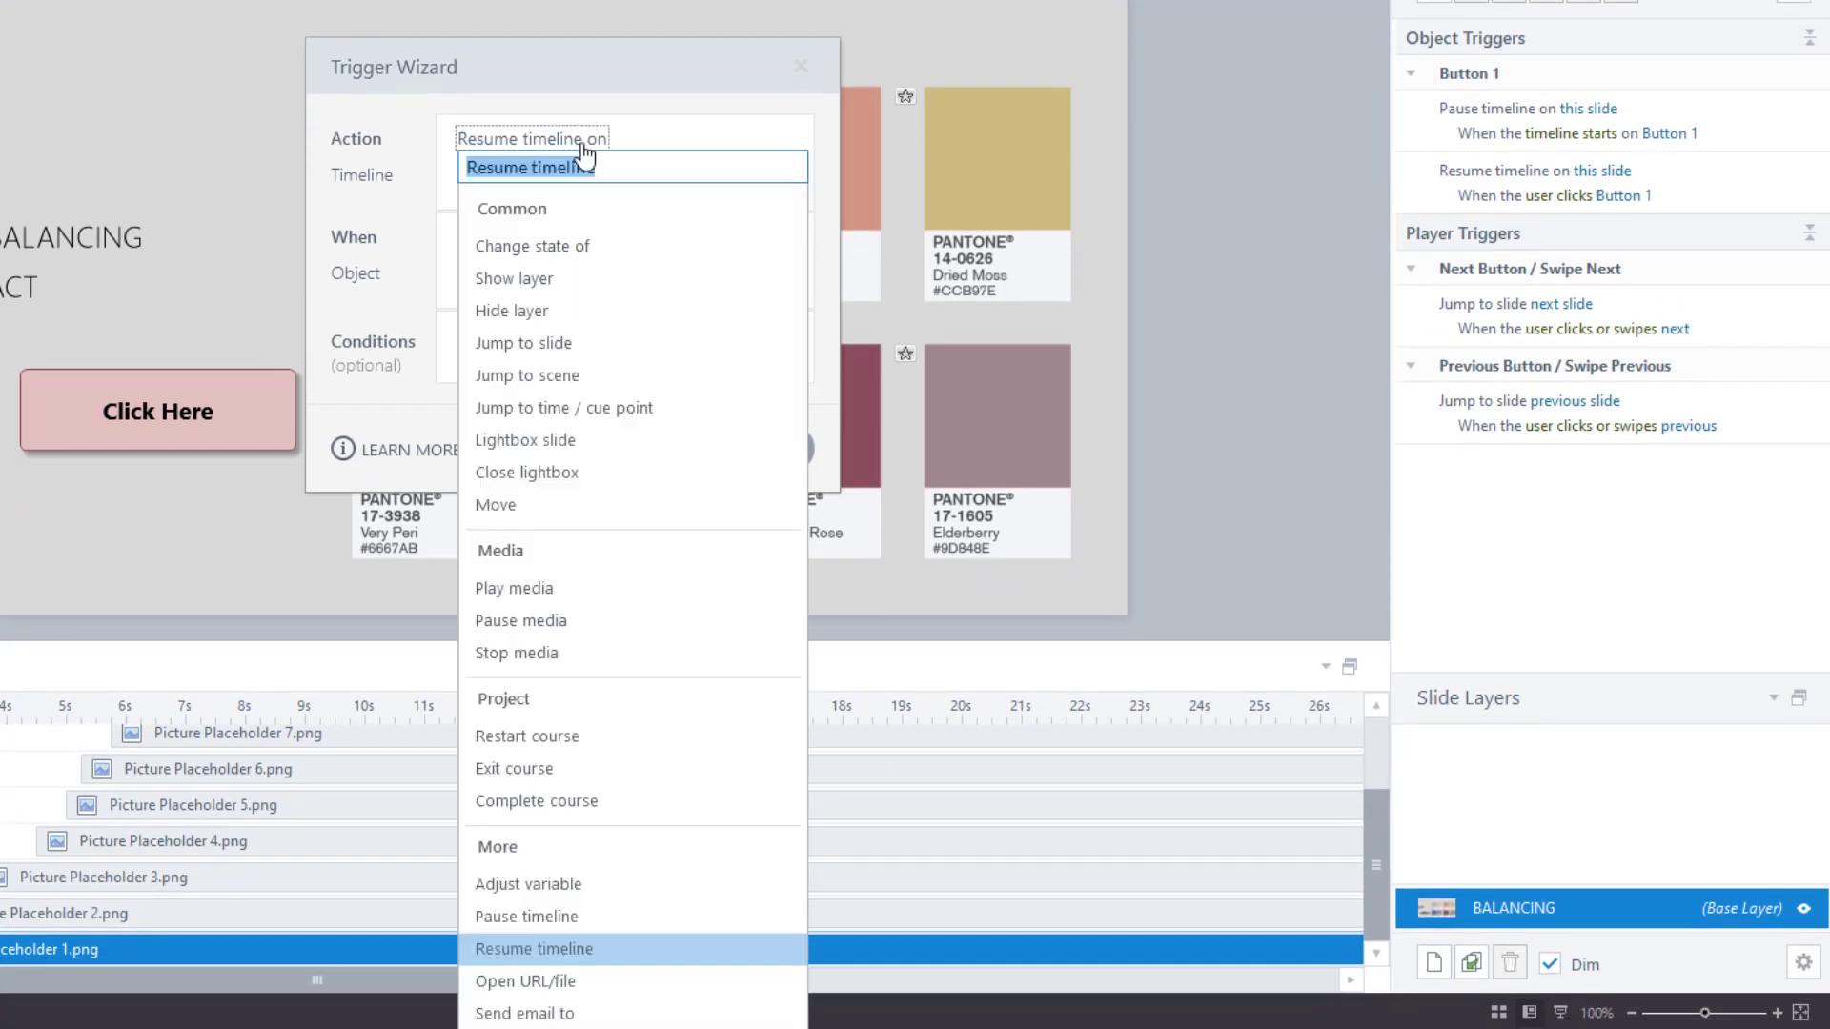
{"action": "left_click", "coordinate": [576, 917]}
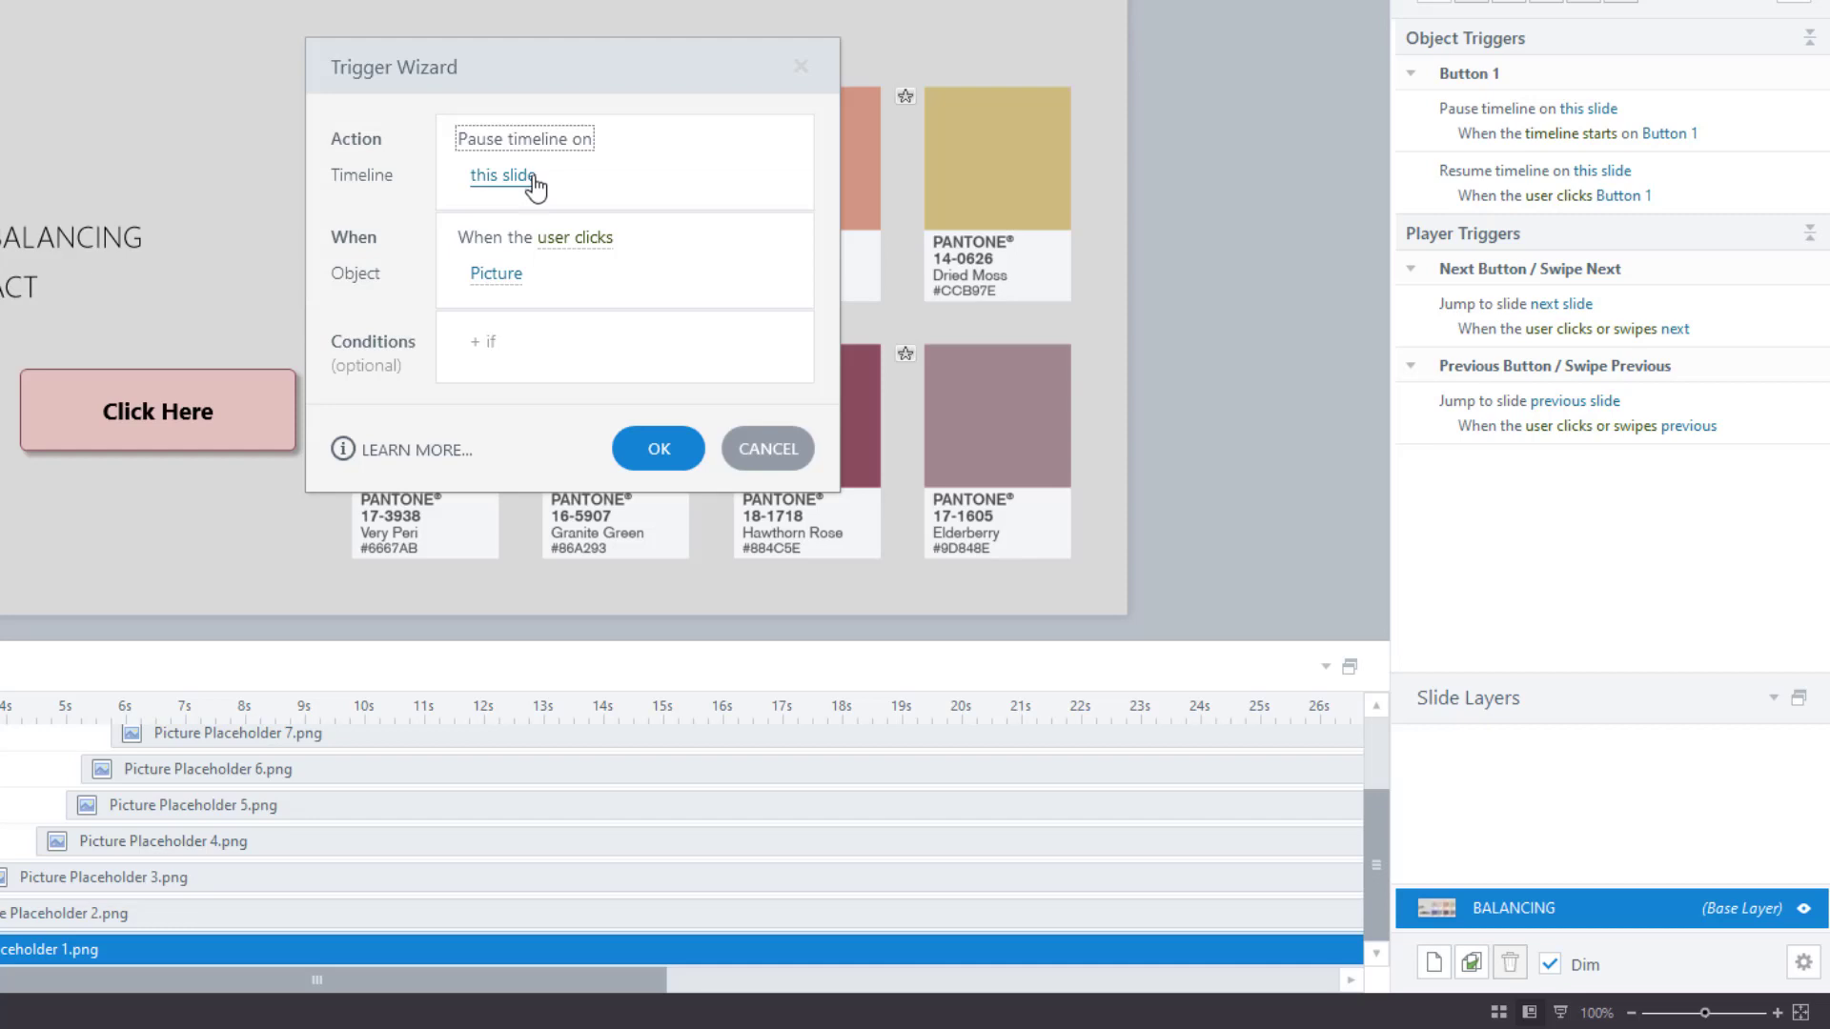
{"action": "left_click", "coordinate": [589, 240]}
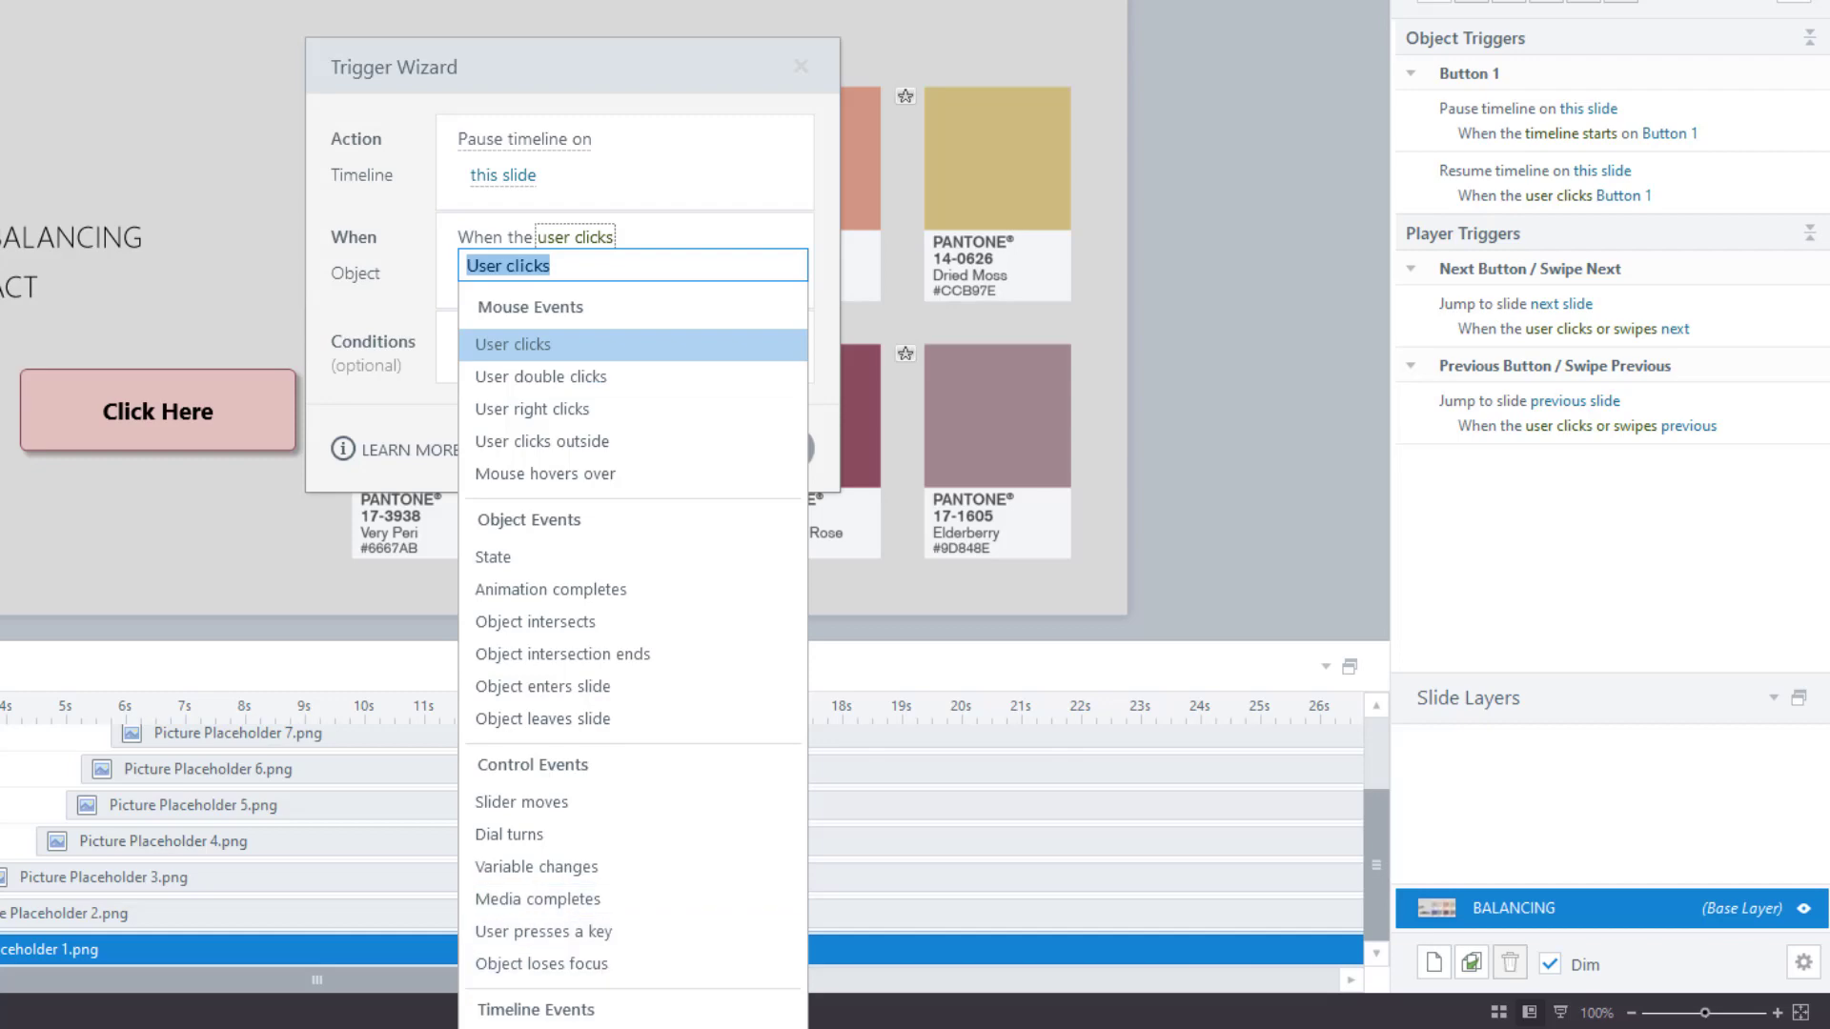
{"action": "left_click", "coordinate": [528, 1028]}
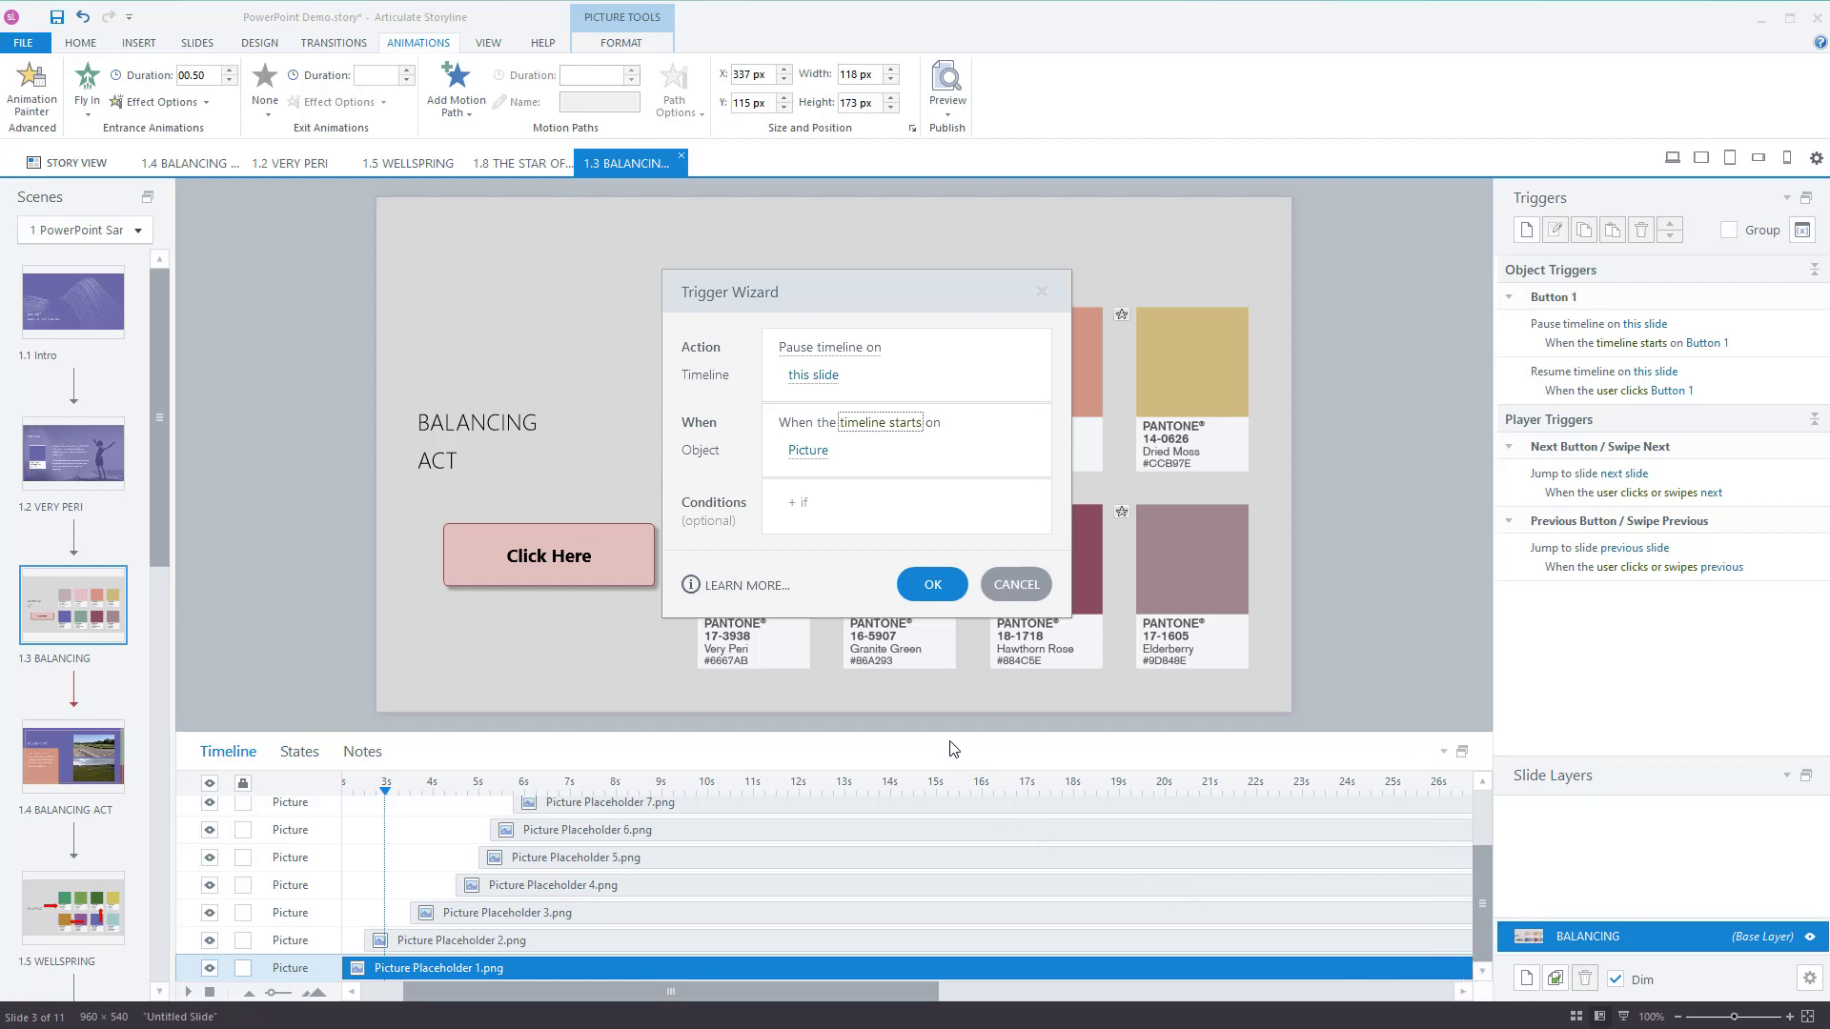
{"action": "left_click", "coordinate": [957, 590]}
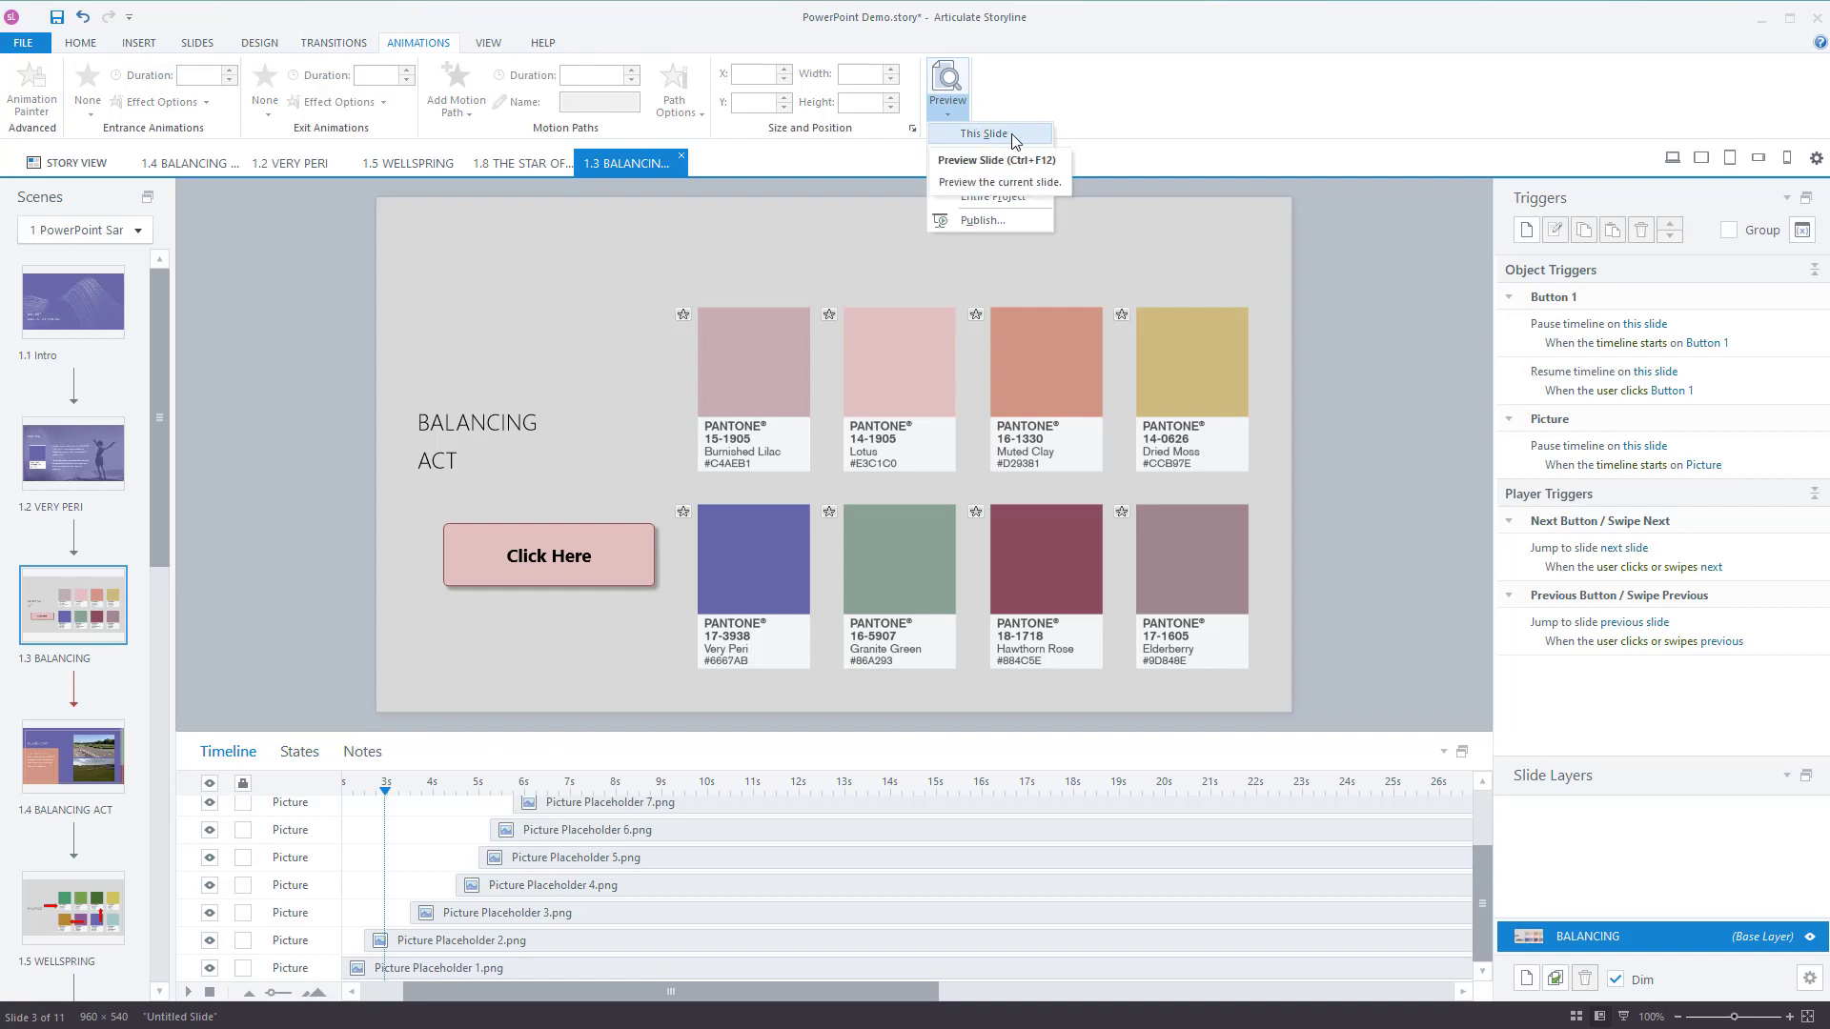
Preview only slide 1.3, test resuming with the Click Here button, replay the slide to test it again, and close the preview.
{"action": "left_click", "coordinate": [1012, 135]}
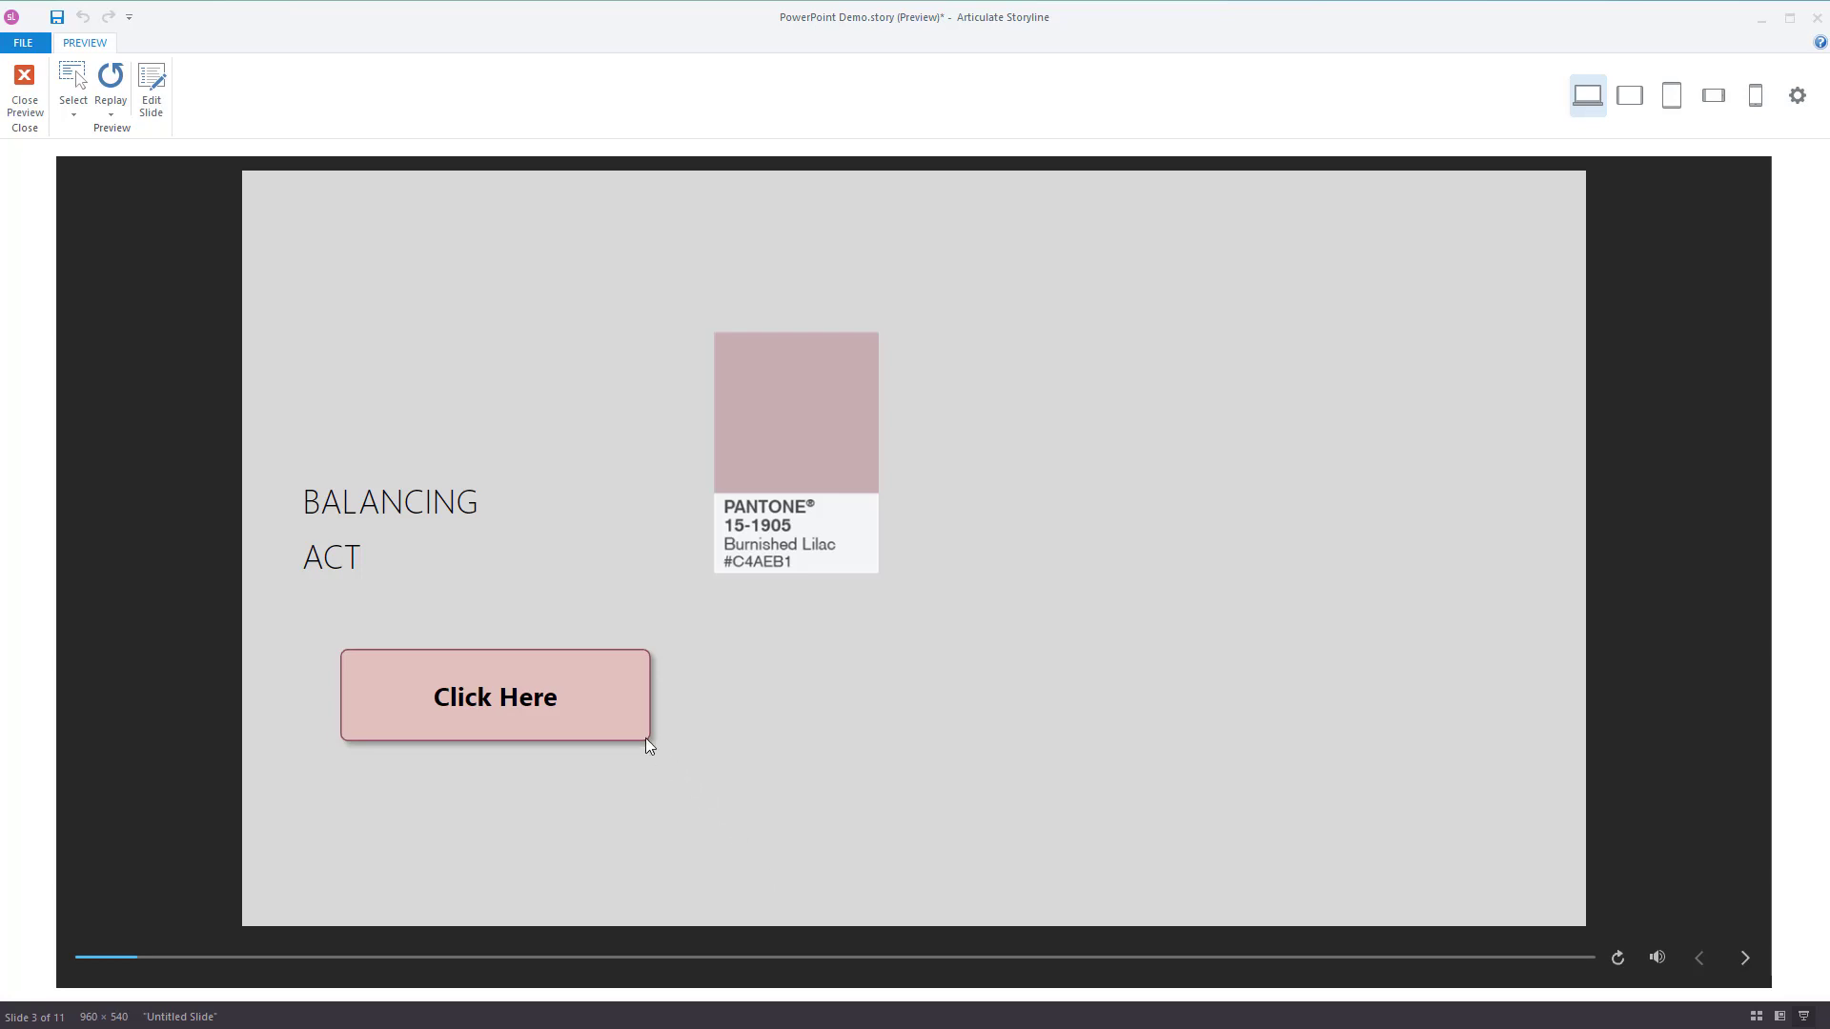
{"action": "left_click", "coordinate": [606, 726]}
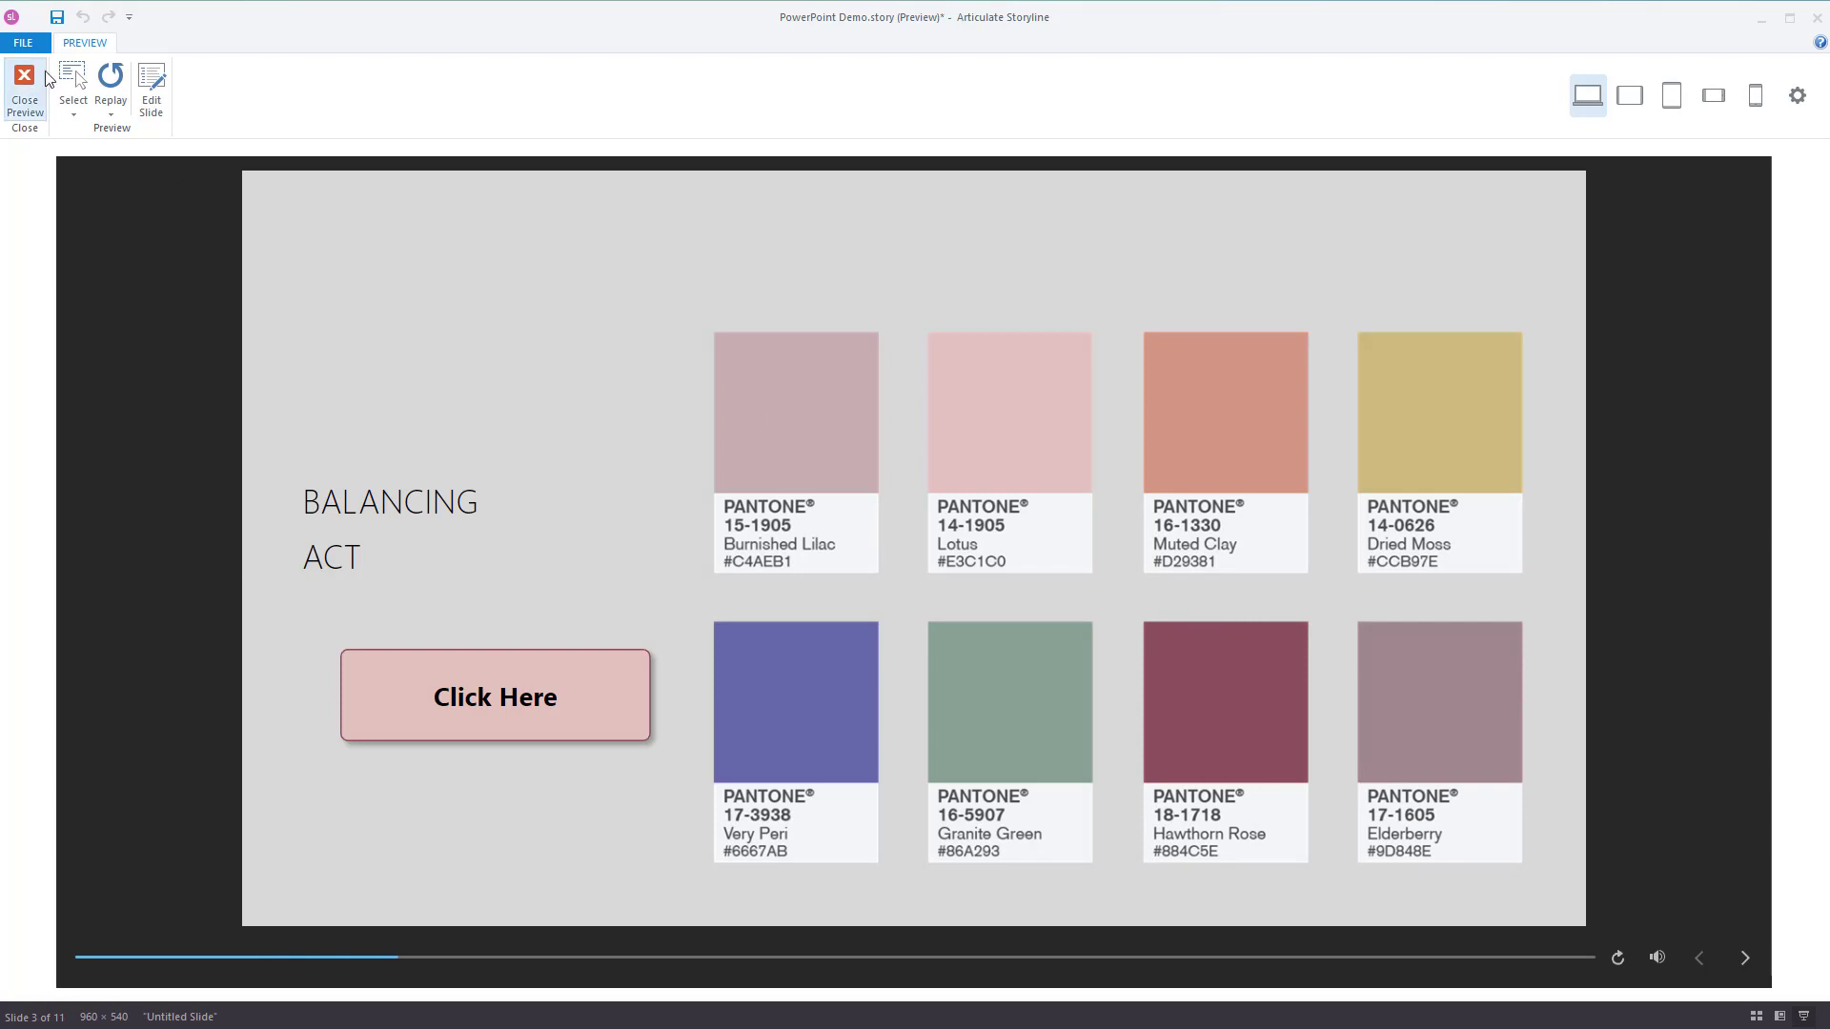
{"action": "left_click", "coordinate": [110, 76]}
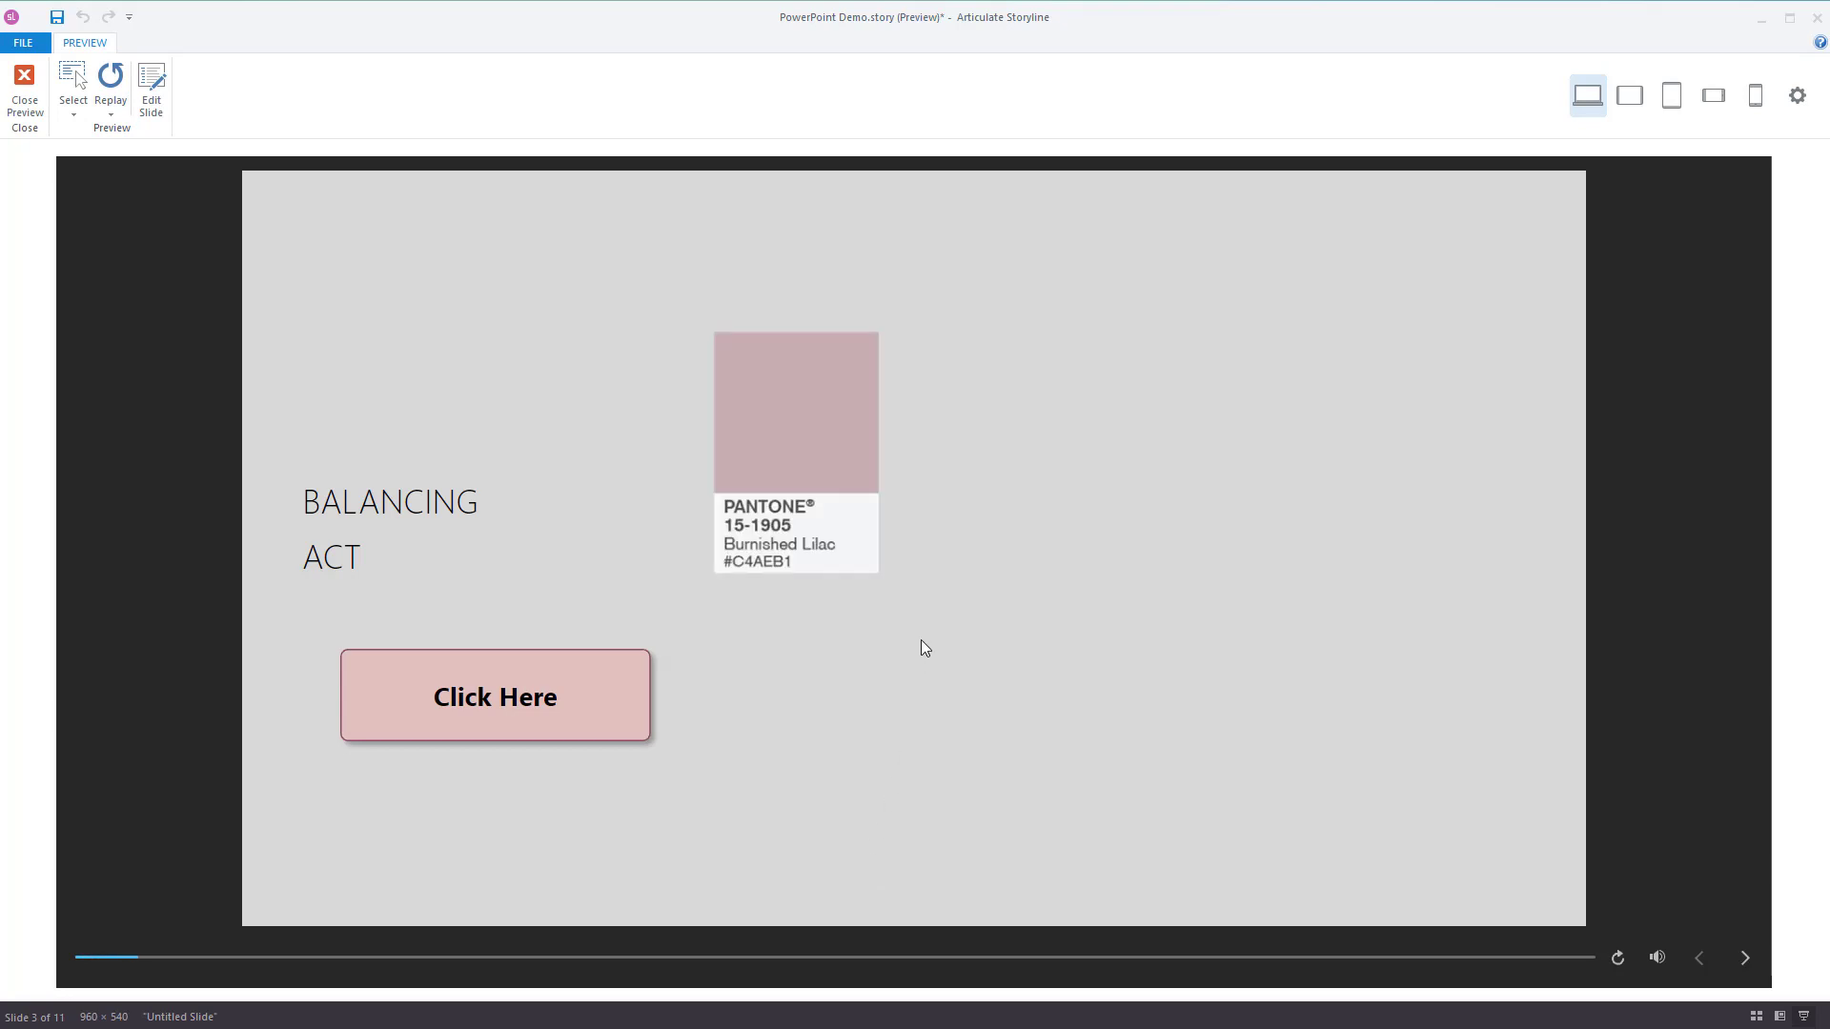
{"action": "left_click", "coordinate": [609, 716]}
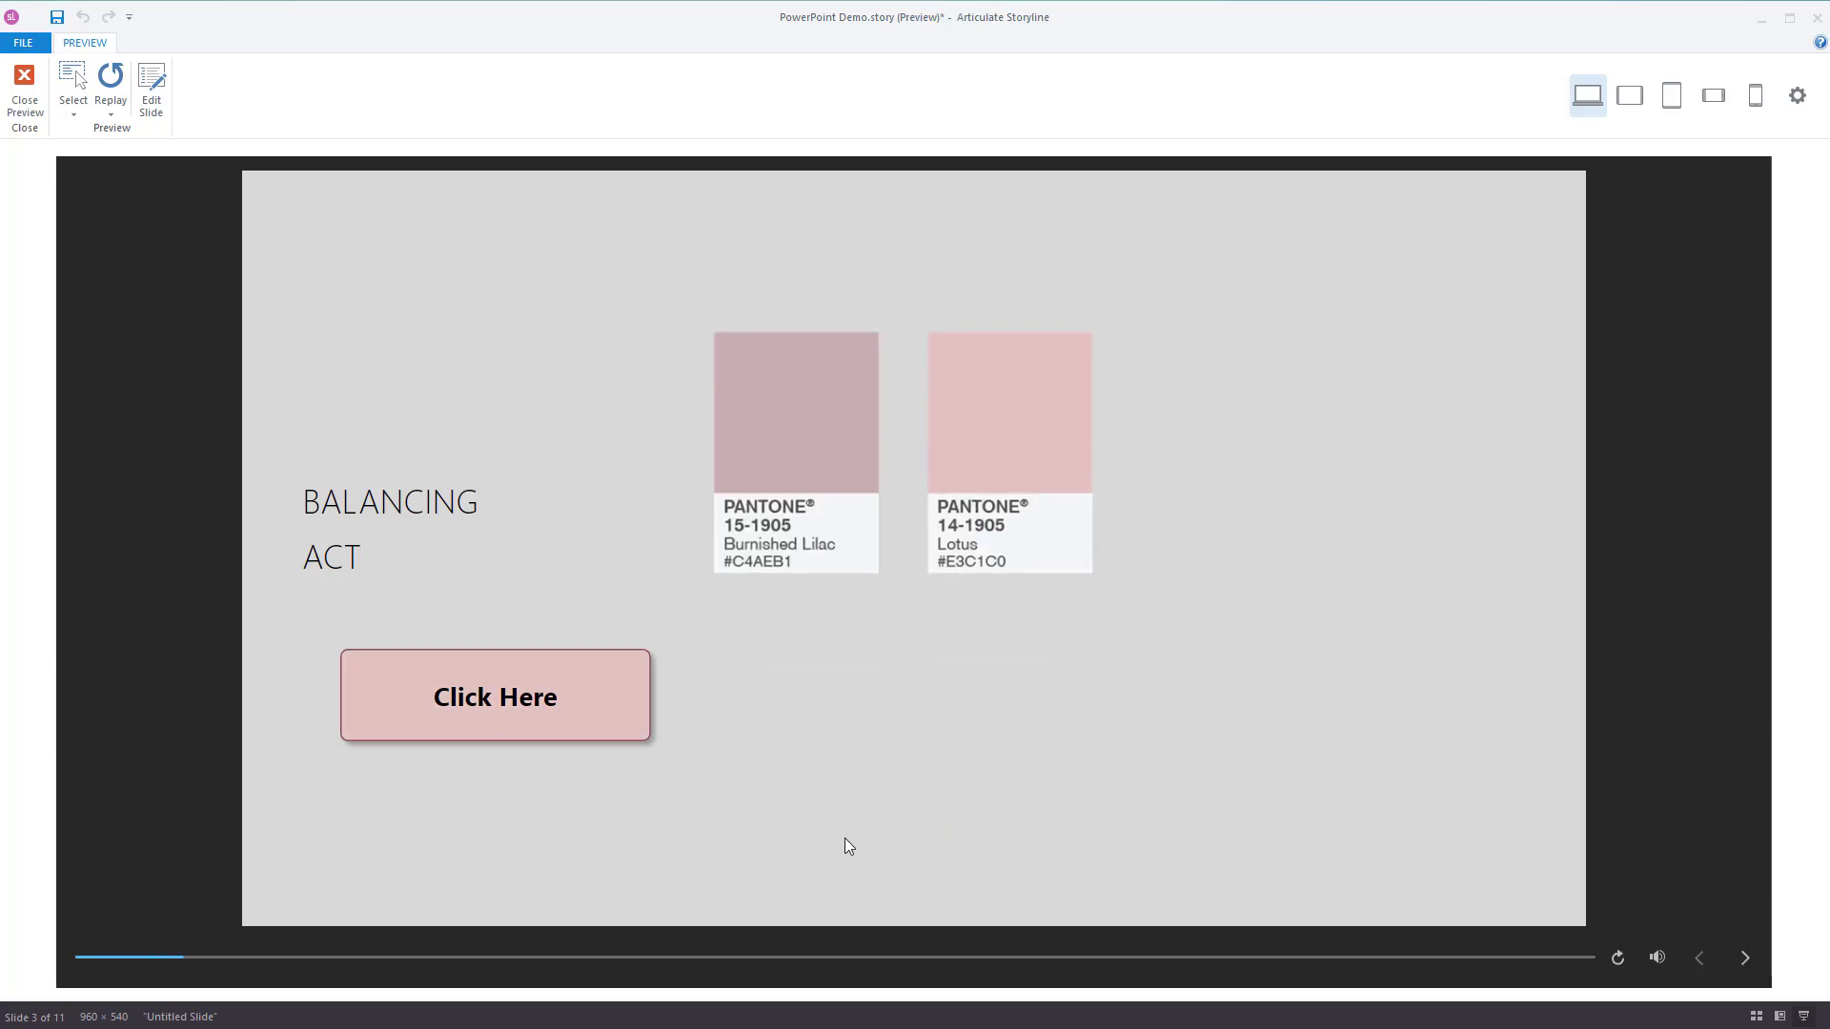
{"action": "left_click", "coordinate": [26, 79]}
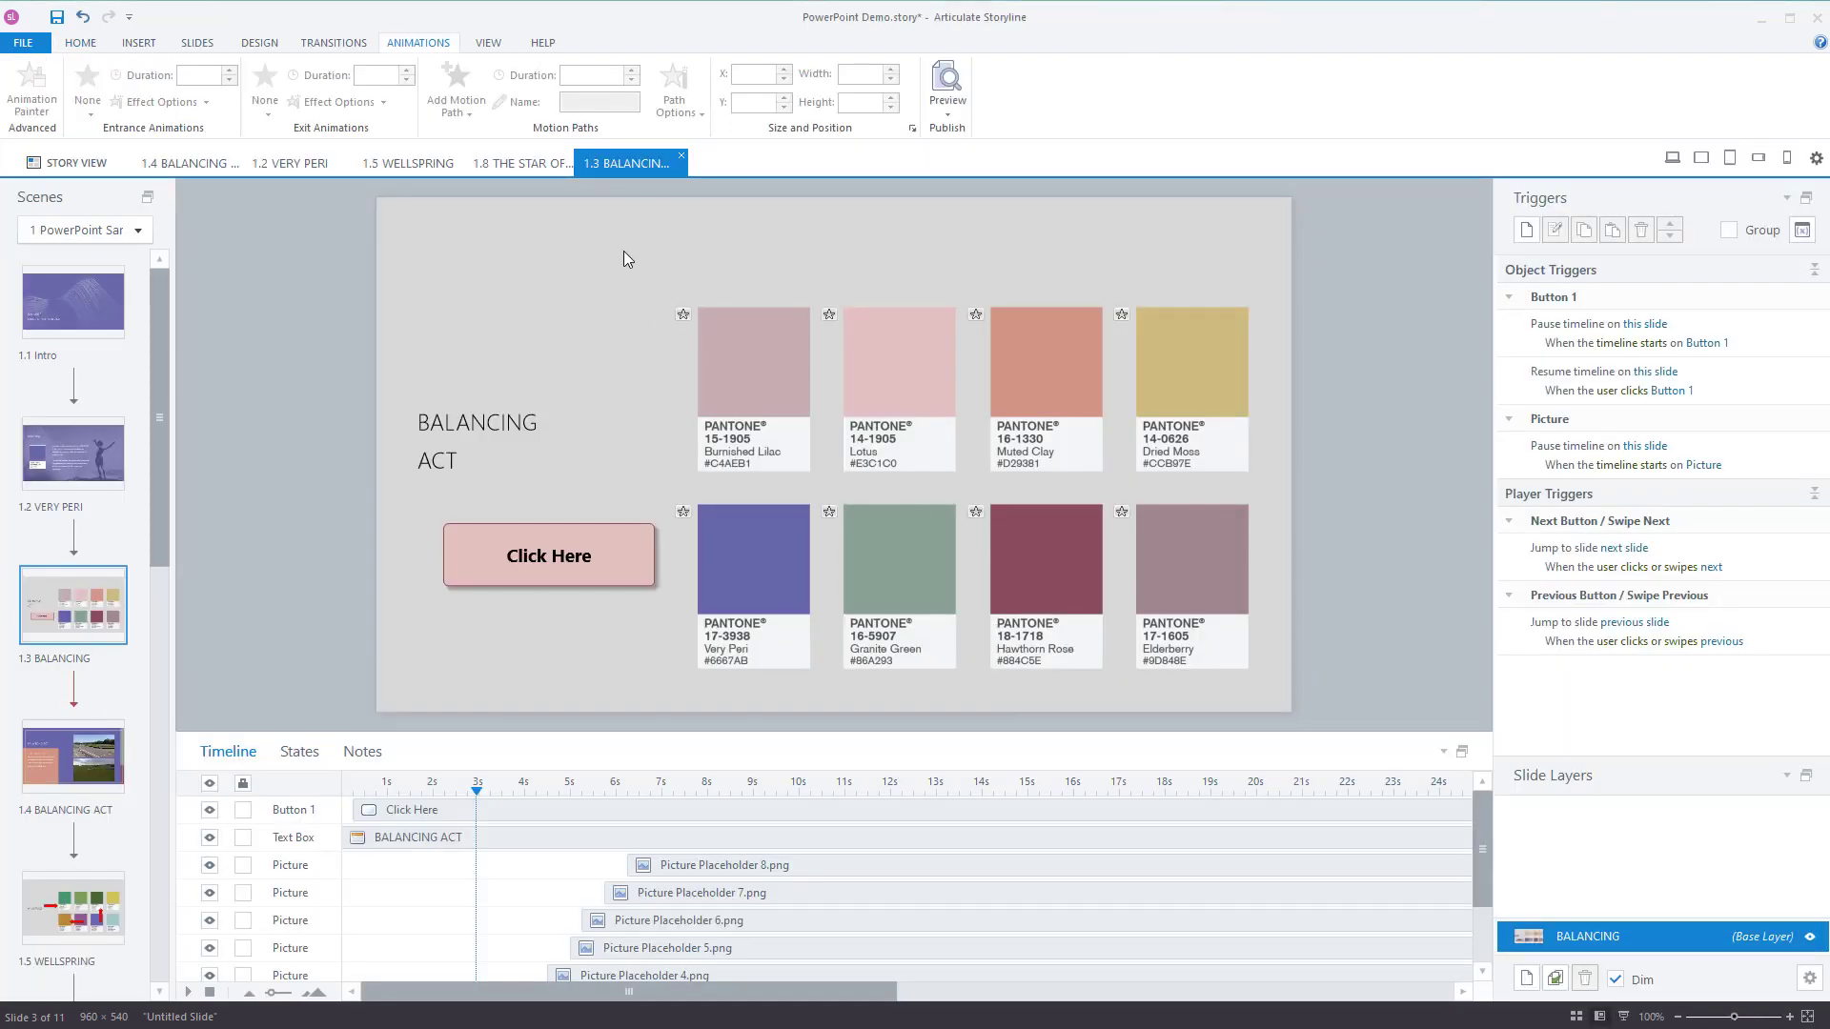
Set the entrance animation of all eight colour swatch pictures to None.
{"action": "left_click_drag", "start_coordinate": [623, 250], "coordinate": [643, 341]}
{"action": "left_click_drag", "start_coordinate": [666, 258], "coordinate": [1378, 732]}
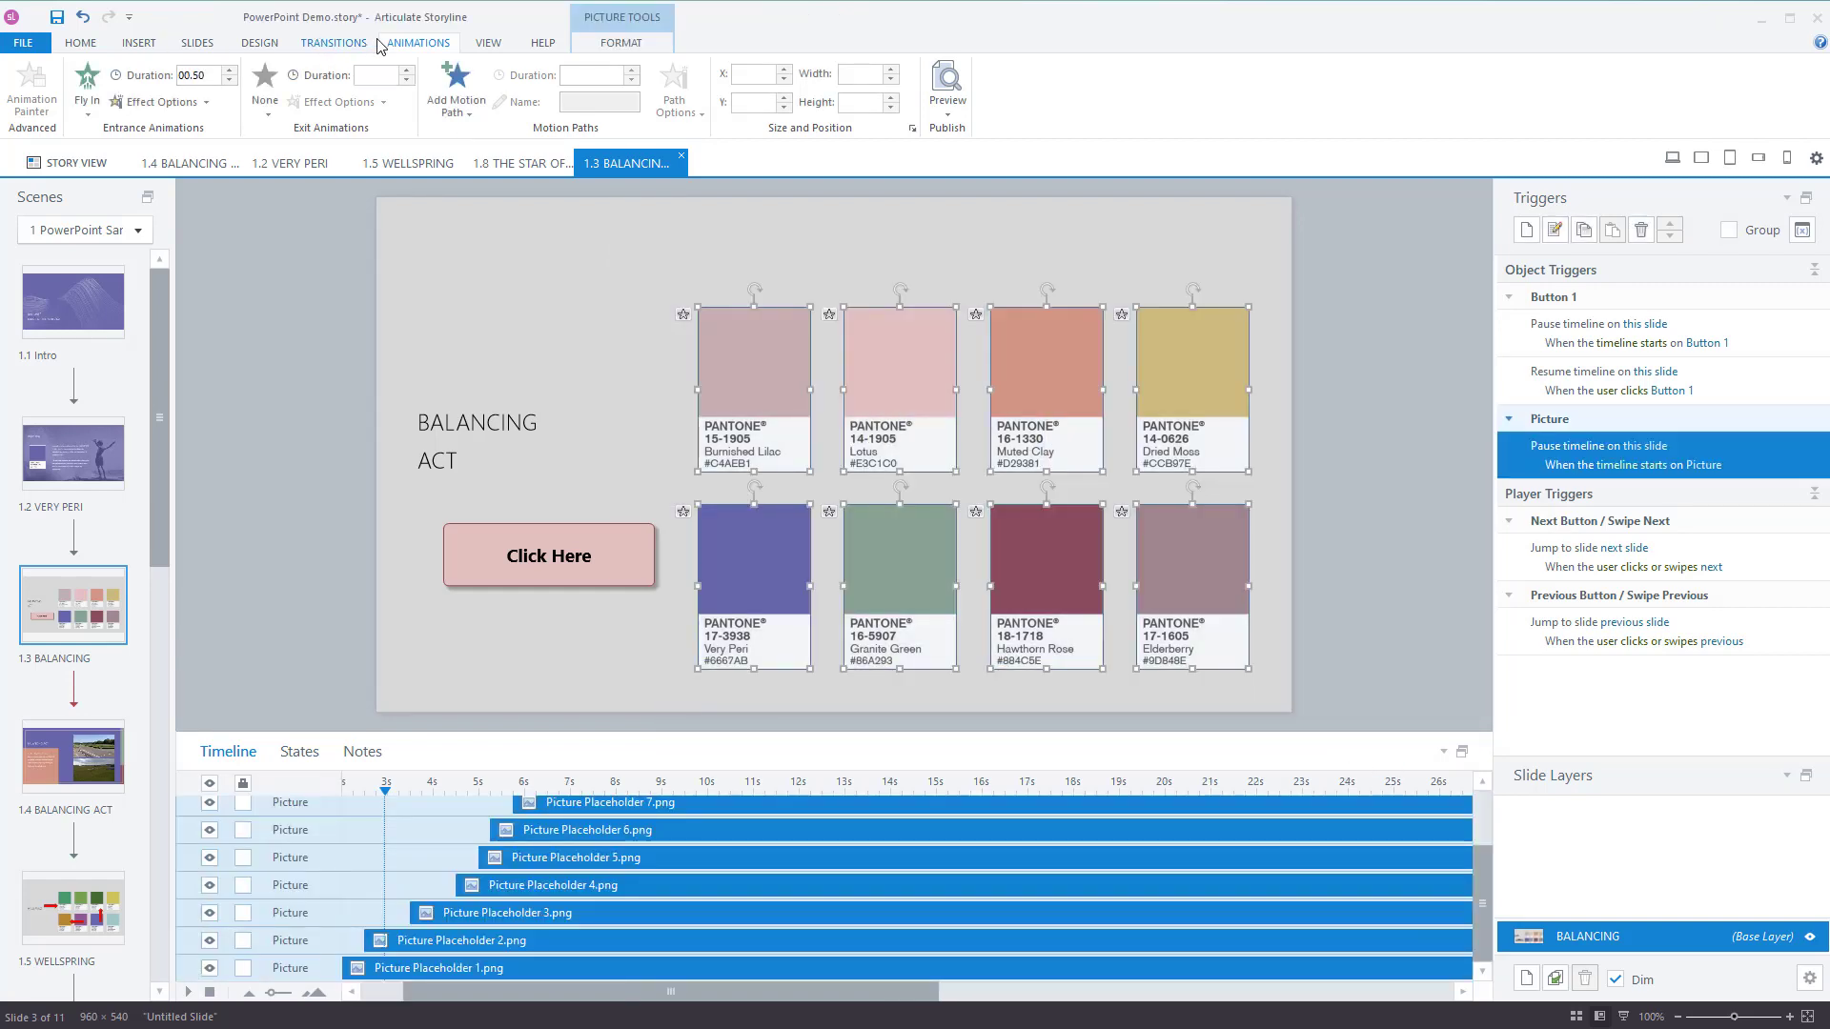
{"action": "left_click", "coordinate": [87, 83]}
{"action": "left_click", "coordinate": [88, 114]}
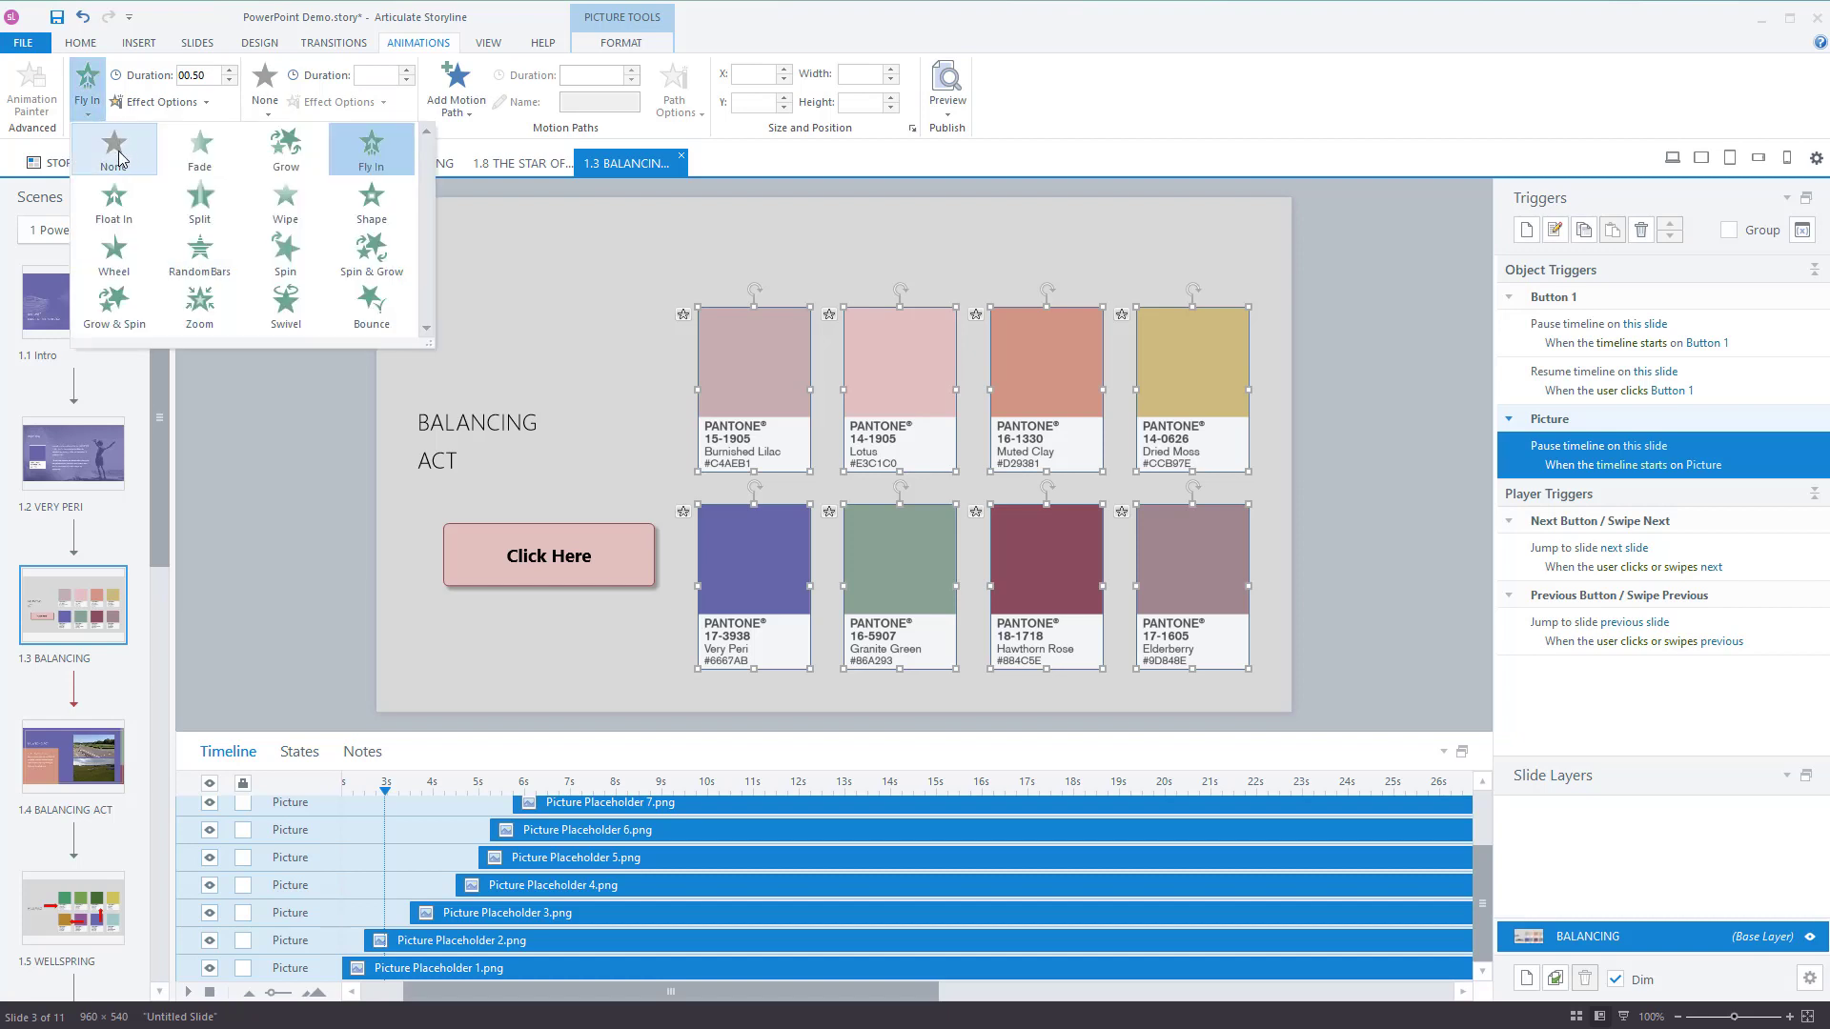
{"action": "left_click", "coordinate": [118, 159]}
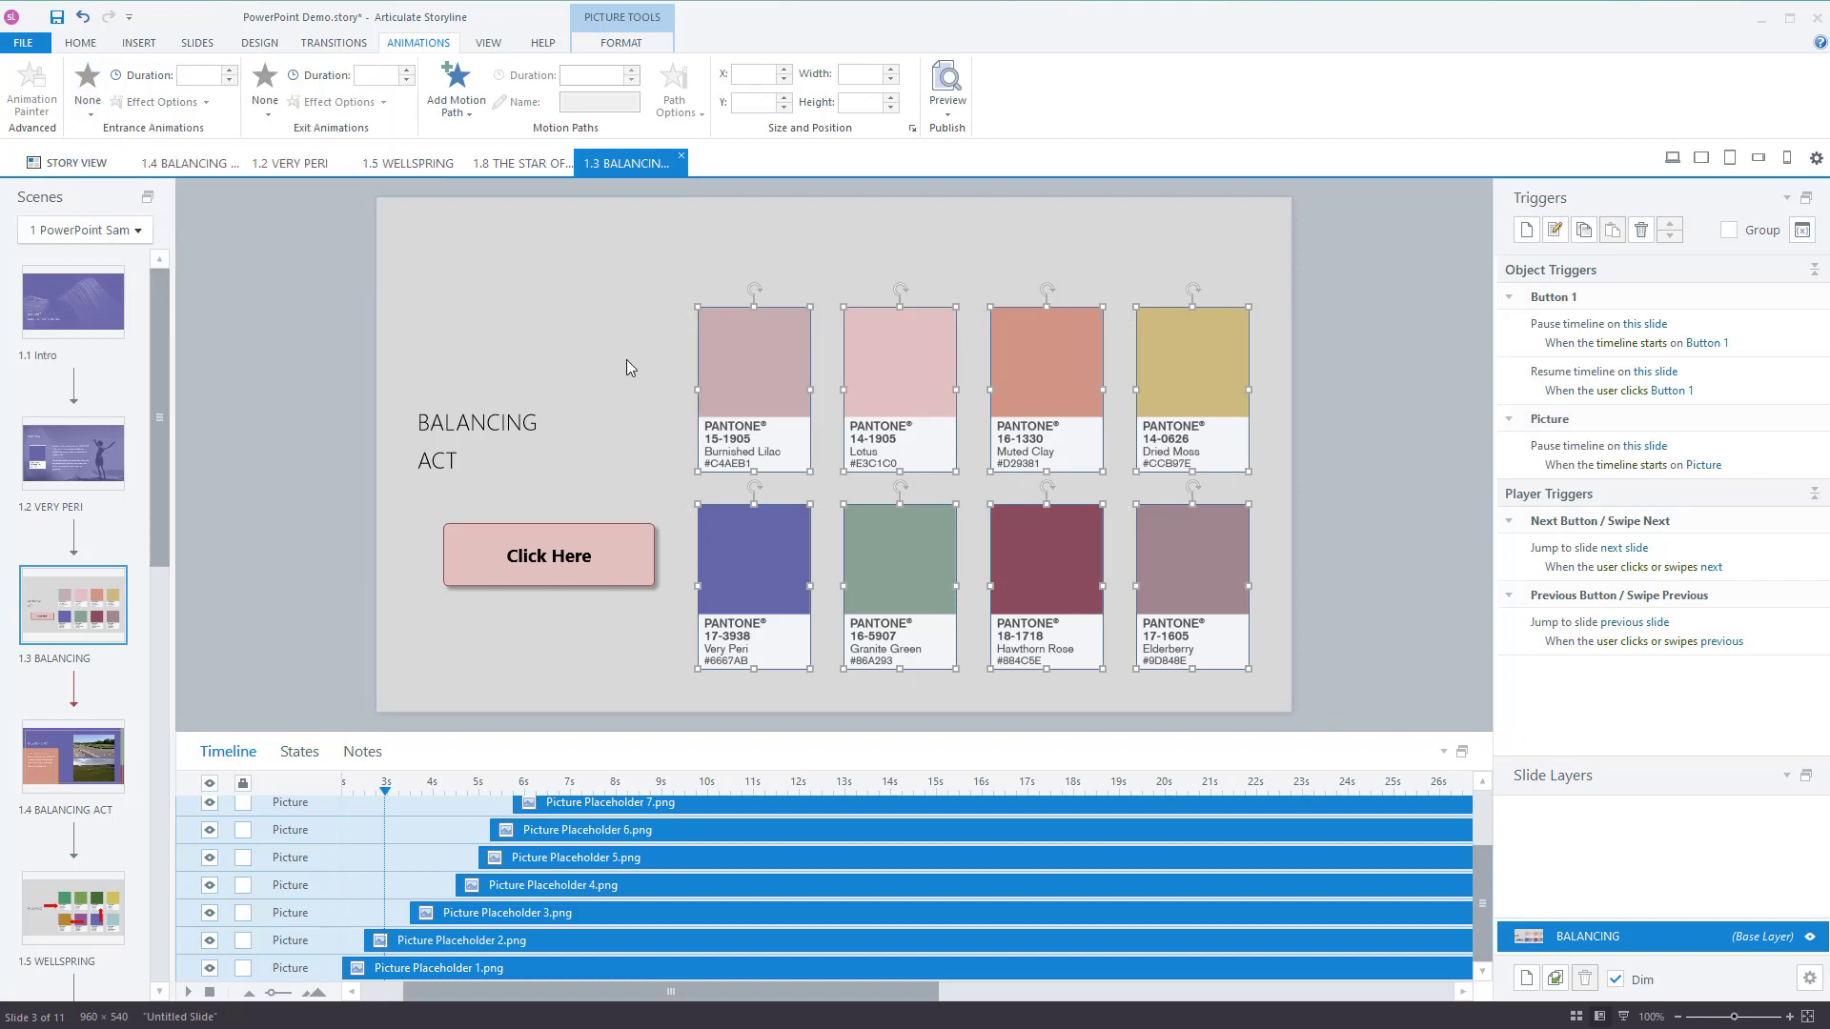
{"action": "left_click", "coordinate": [686, 543]}
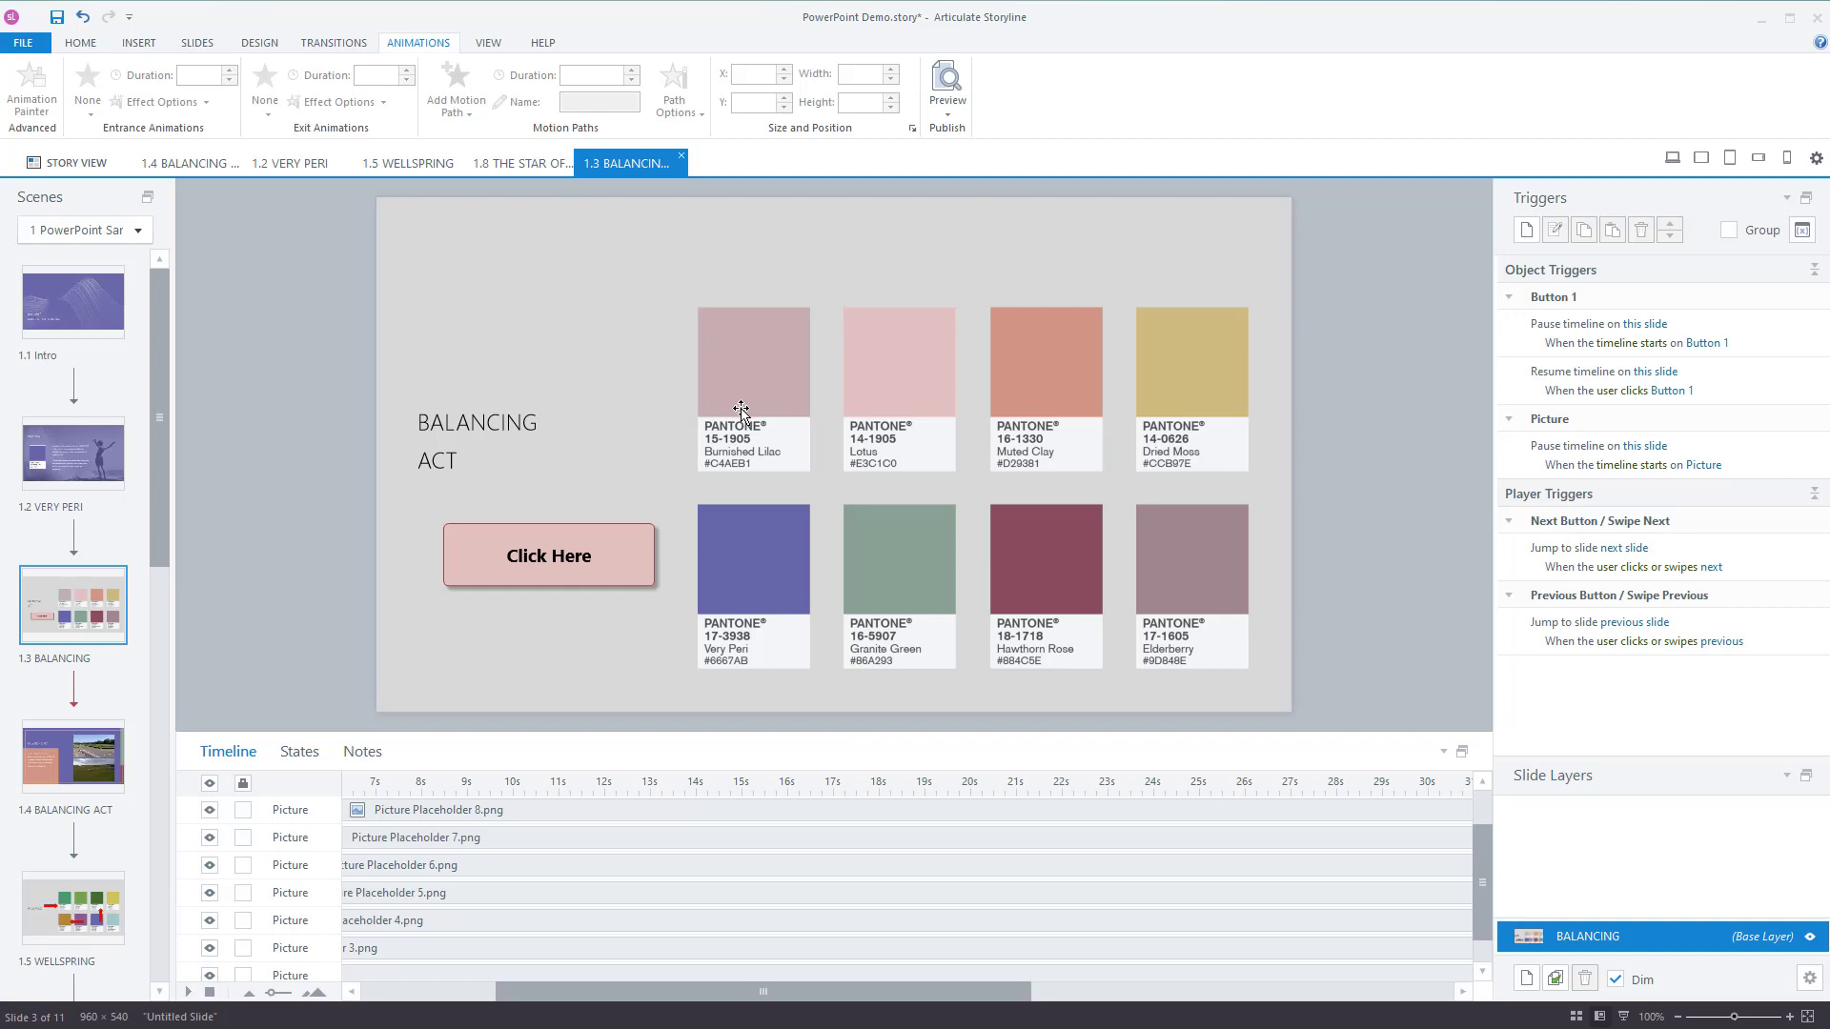
Add a trigger to the Lotus picture that pauses the timeline on this slide when the timeline starts on that picture.
{"action": "left_click", "coordinate": [729, 464]}
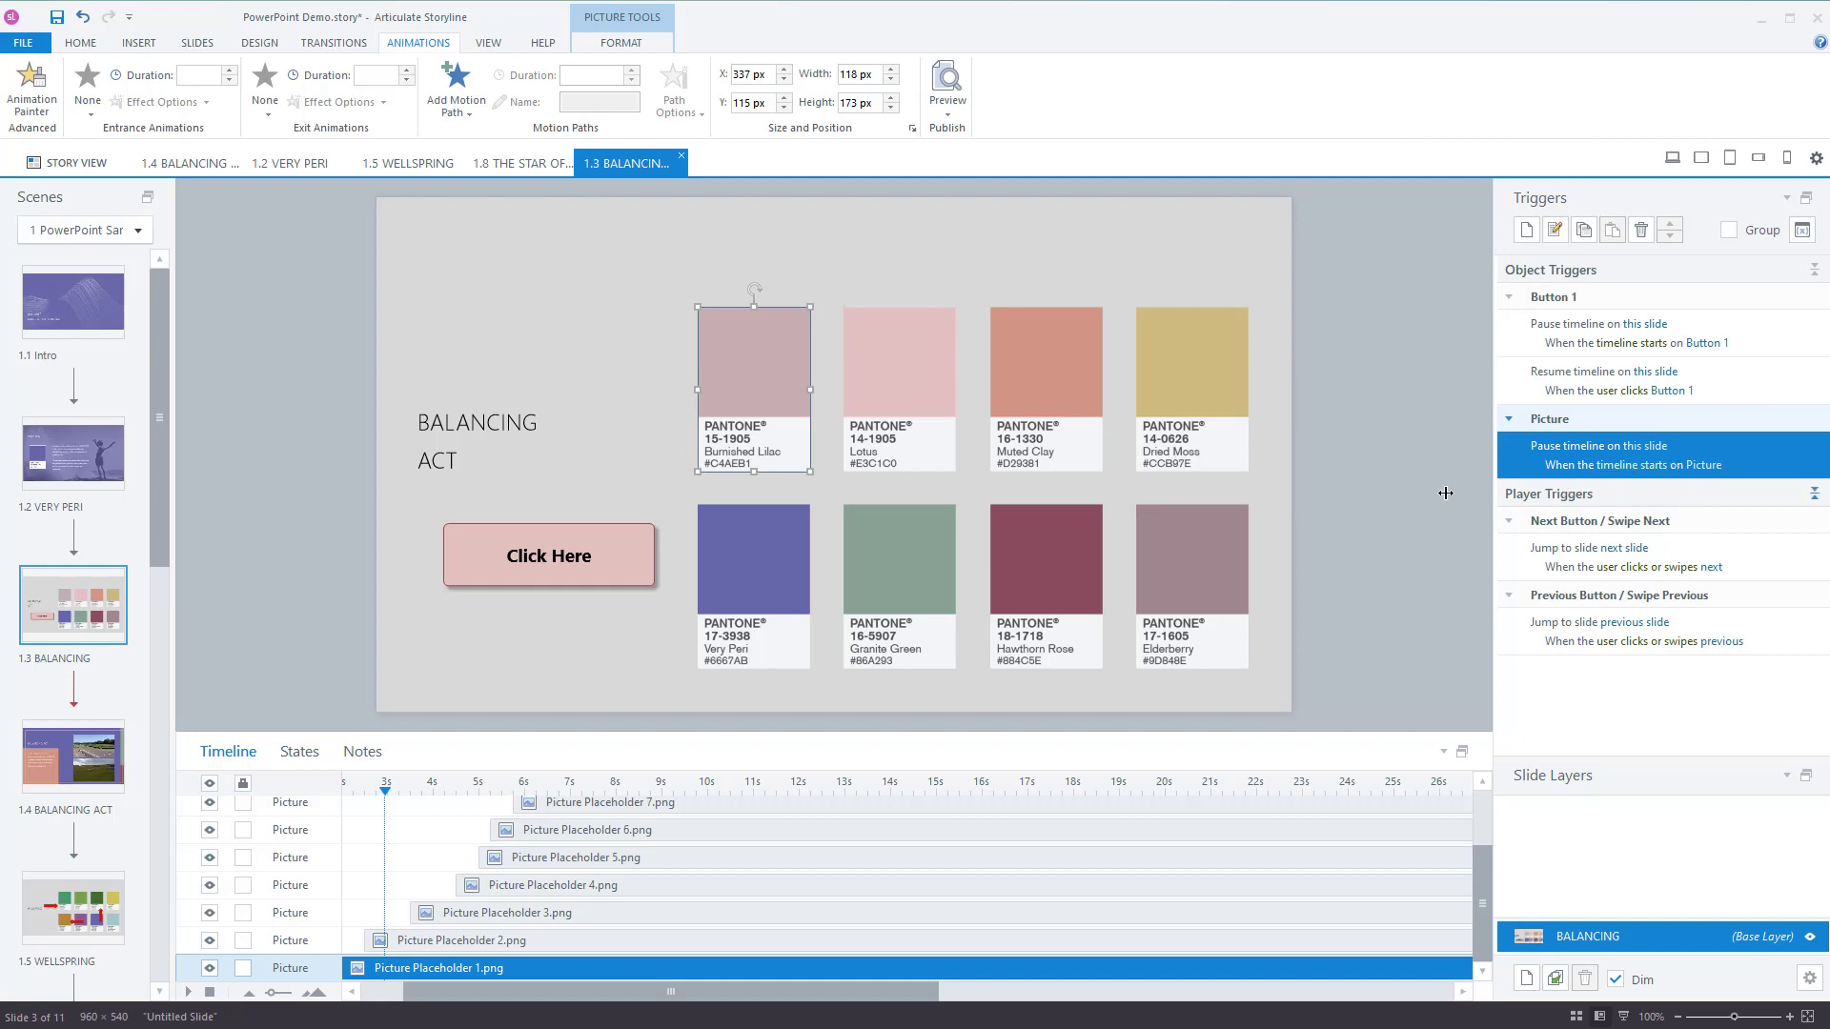
{"action": "left_click", "coordinate": [925, 390]}
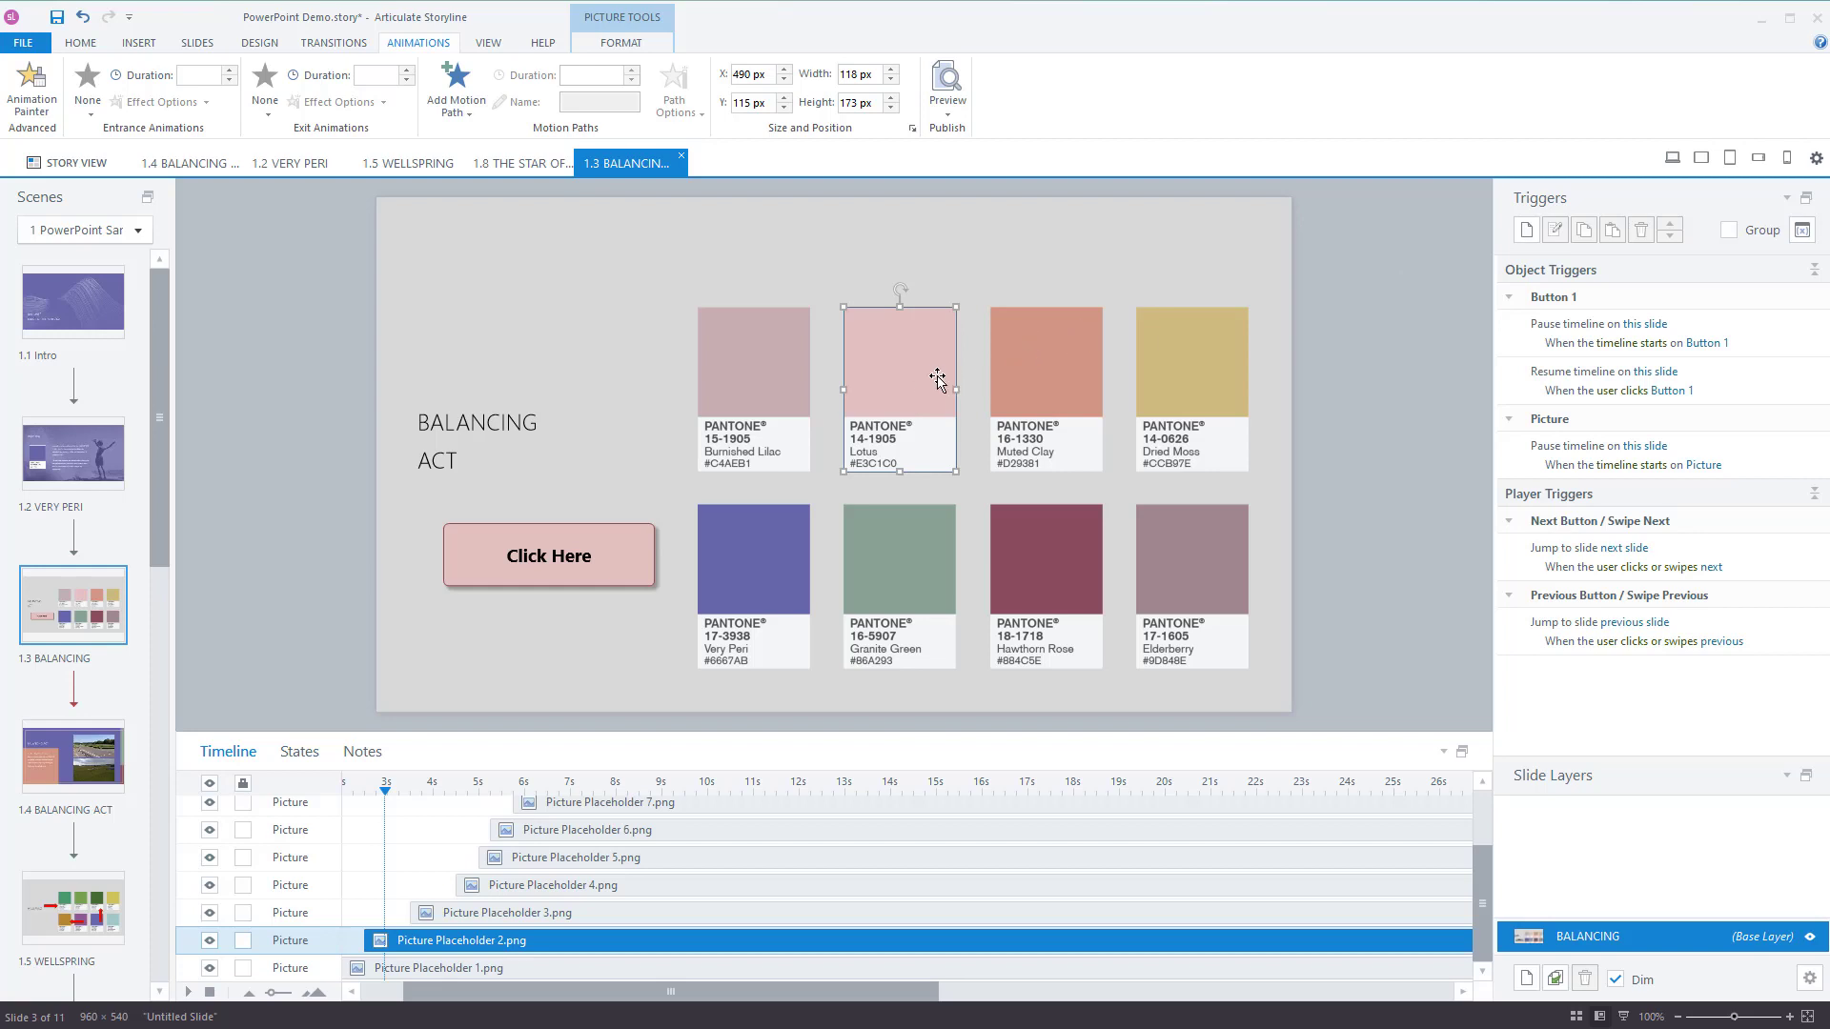
{"action": "left_click", "coordinate": [1525, 231]}
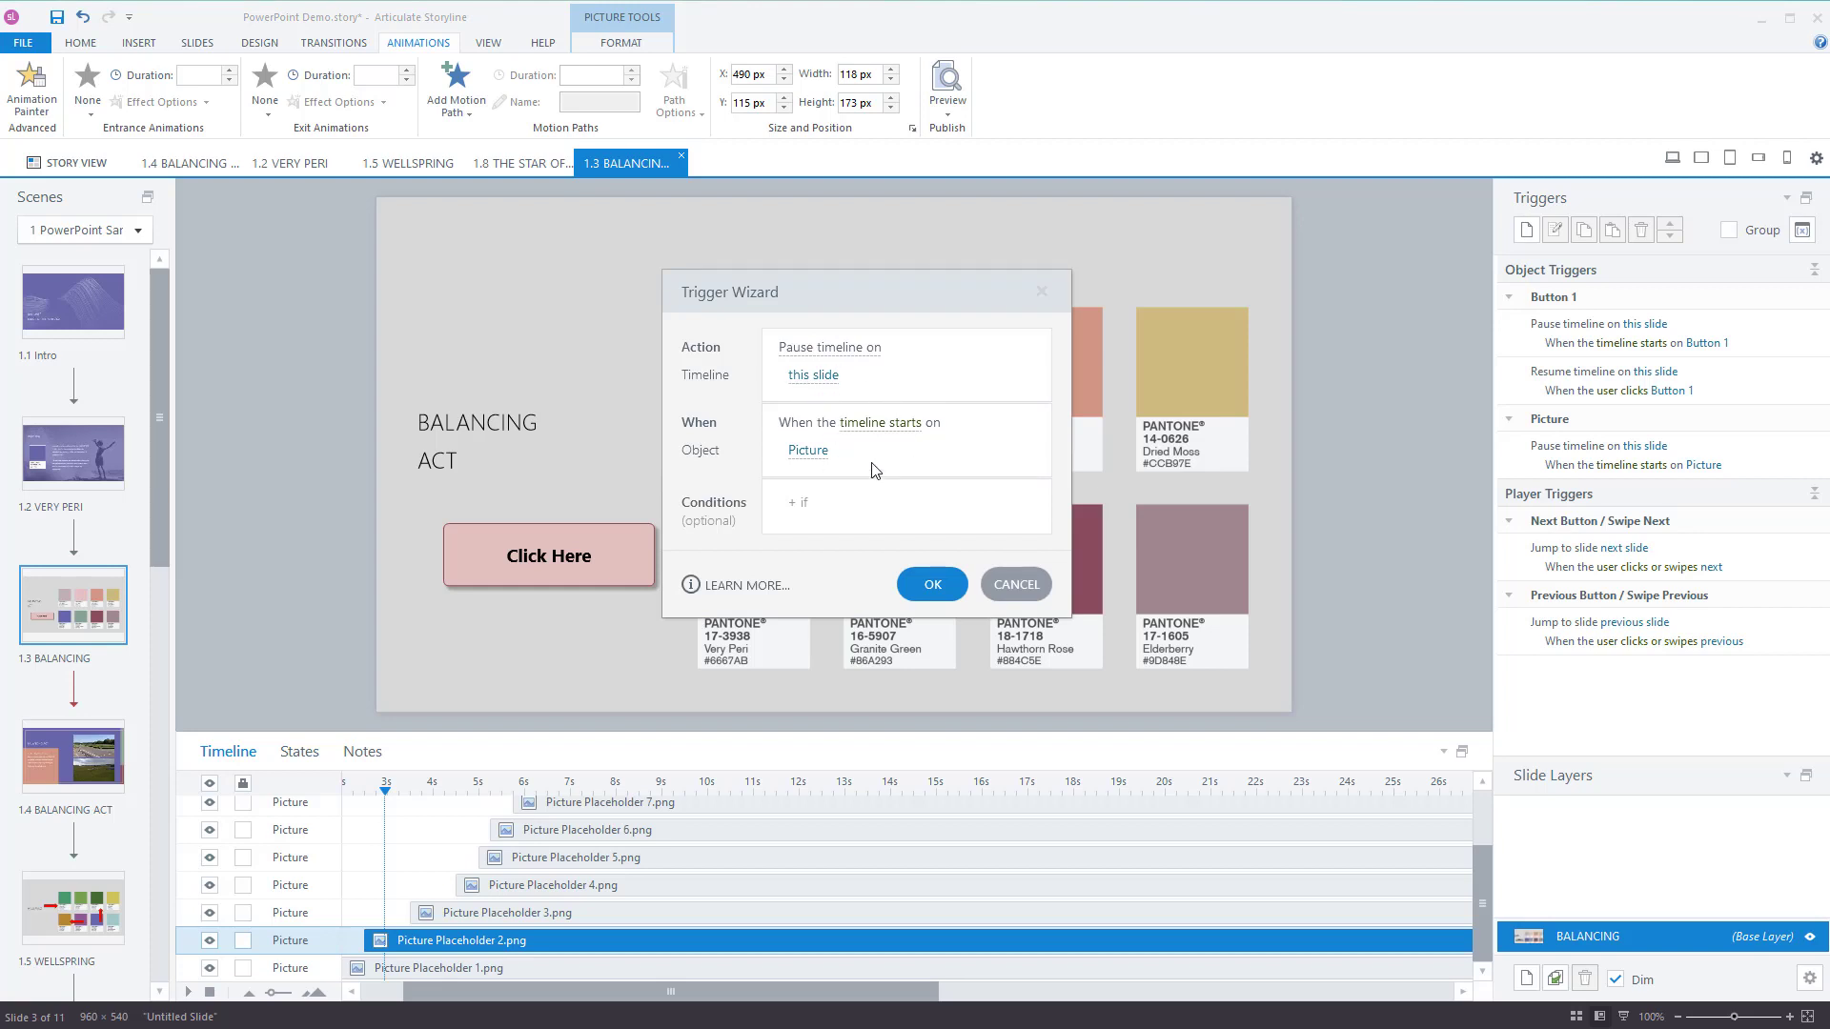
{"action": "left_click", "coordinate": [953, 583]}
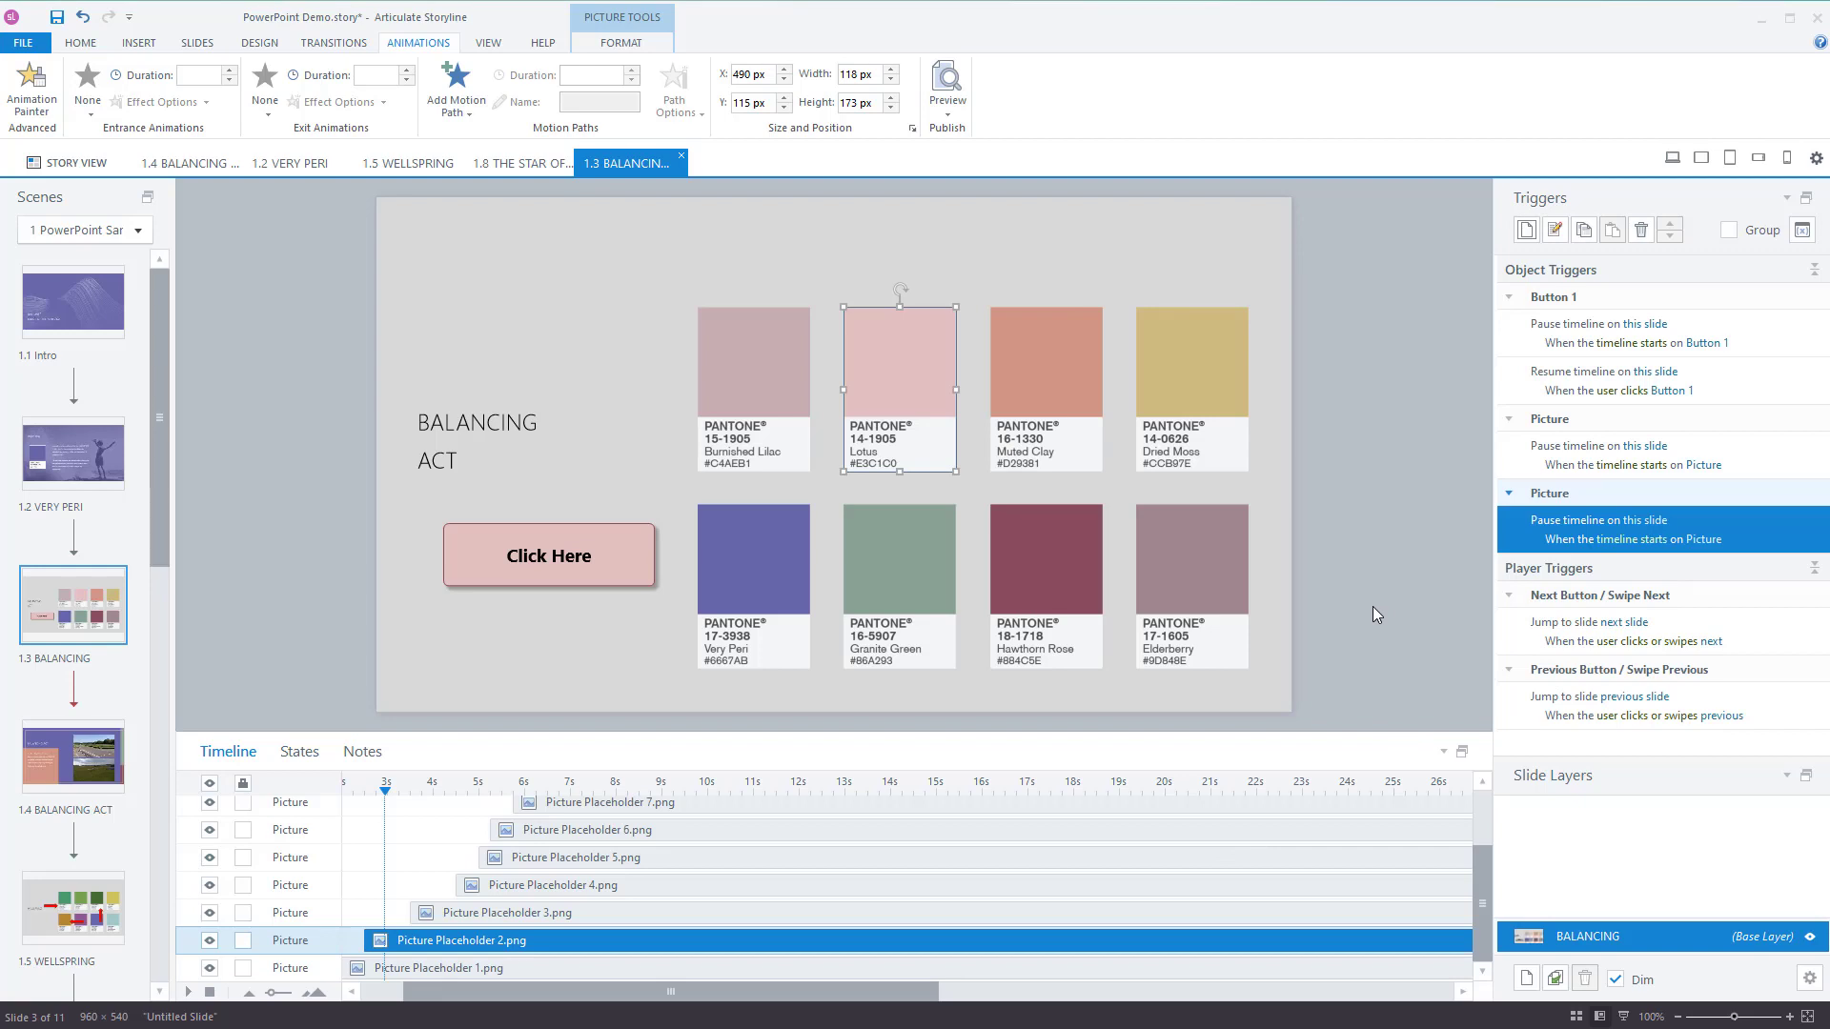
{"action": "left_click", "coordinate": [1420, 587]}
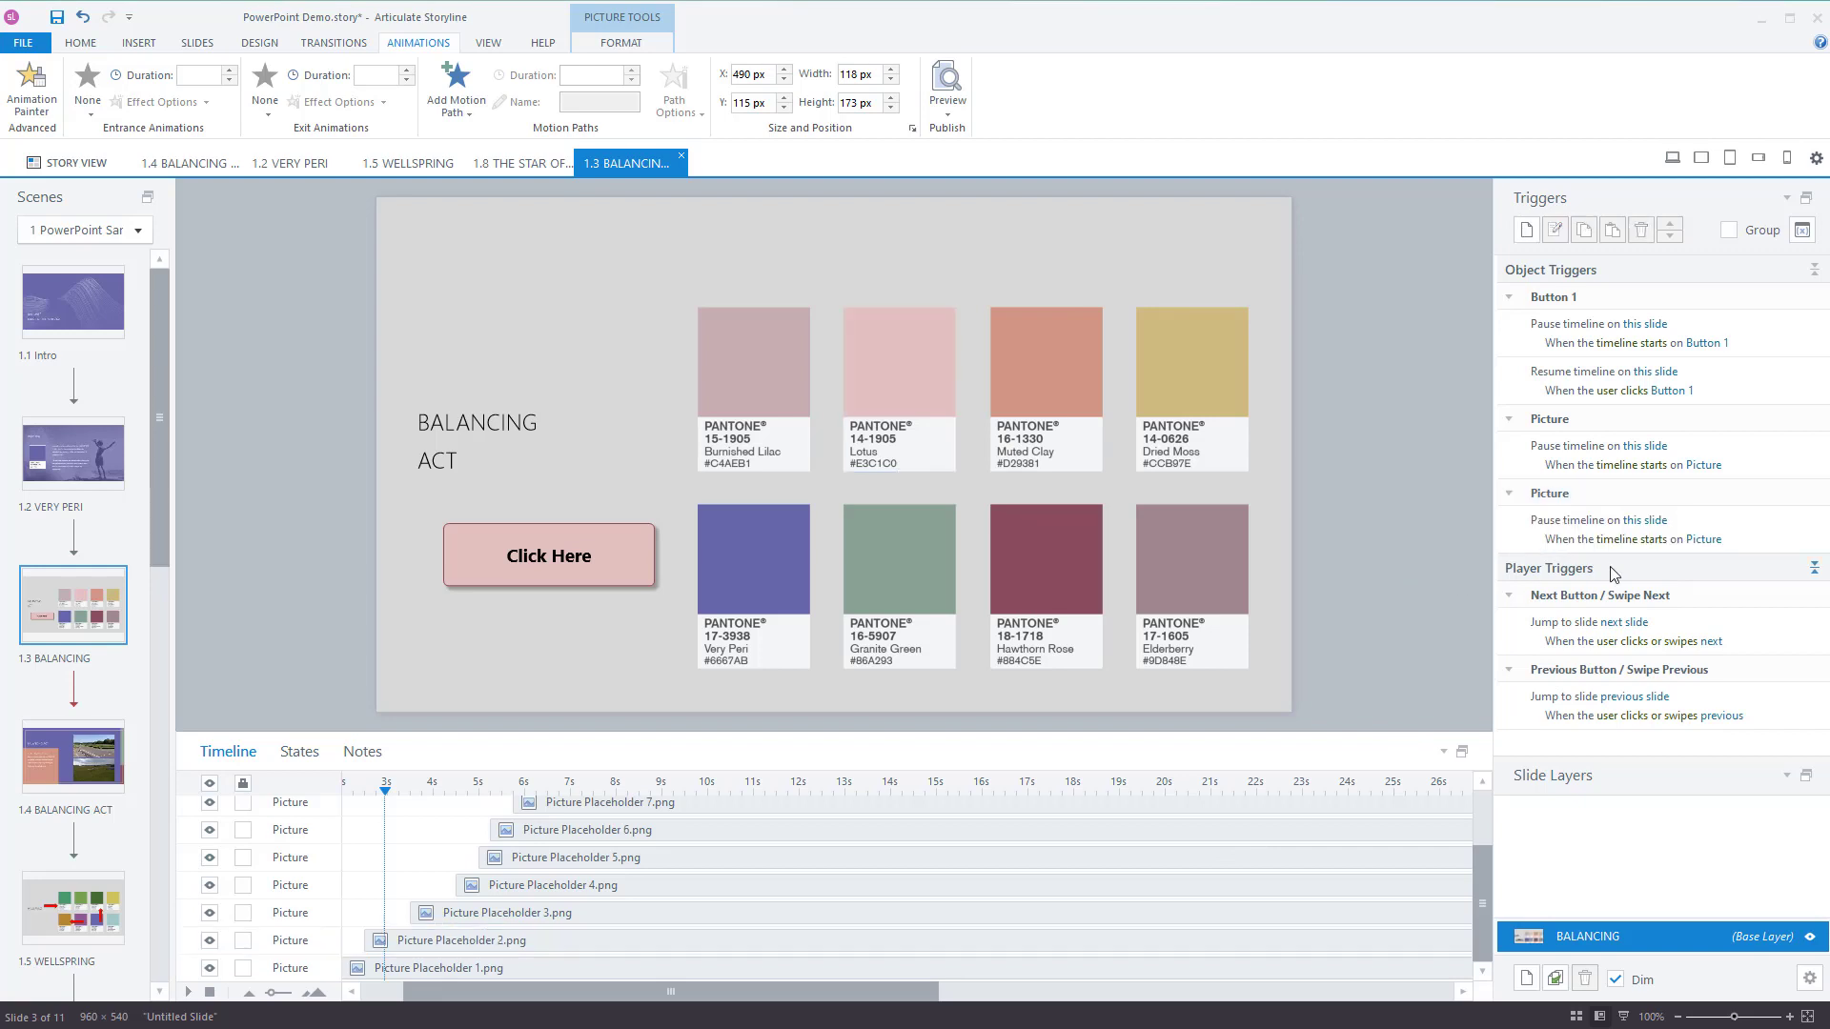
Copy the Lotus picture's Pause timeline trigger and paste it onto the Muted Clay and Dried Moss pictures.
{"action": "left_click", "coordinate": [1744, 534]}
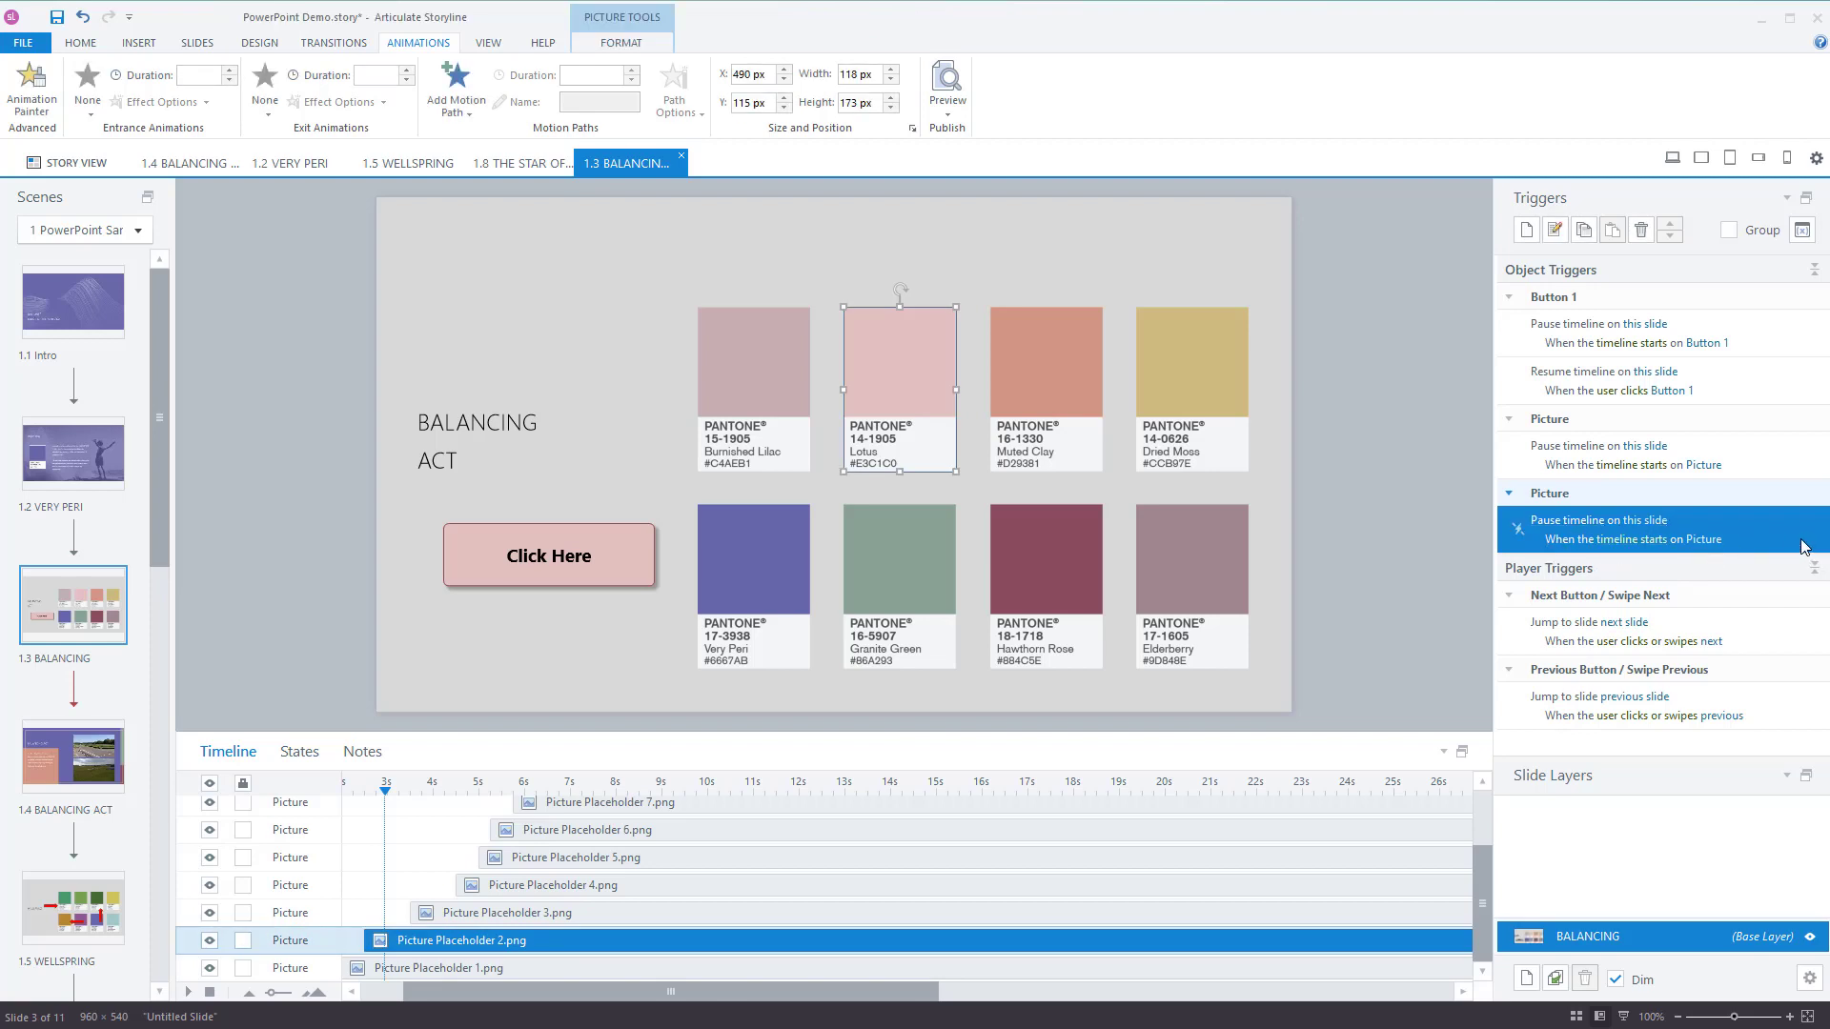
{"action": "key", "text": "ctrl+c"}
{"action": "left_click", "coordinate": [1059, 407]}
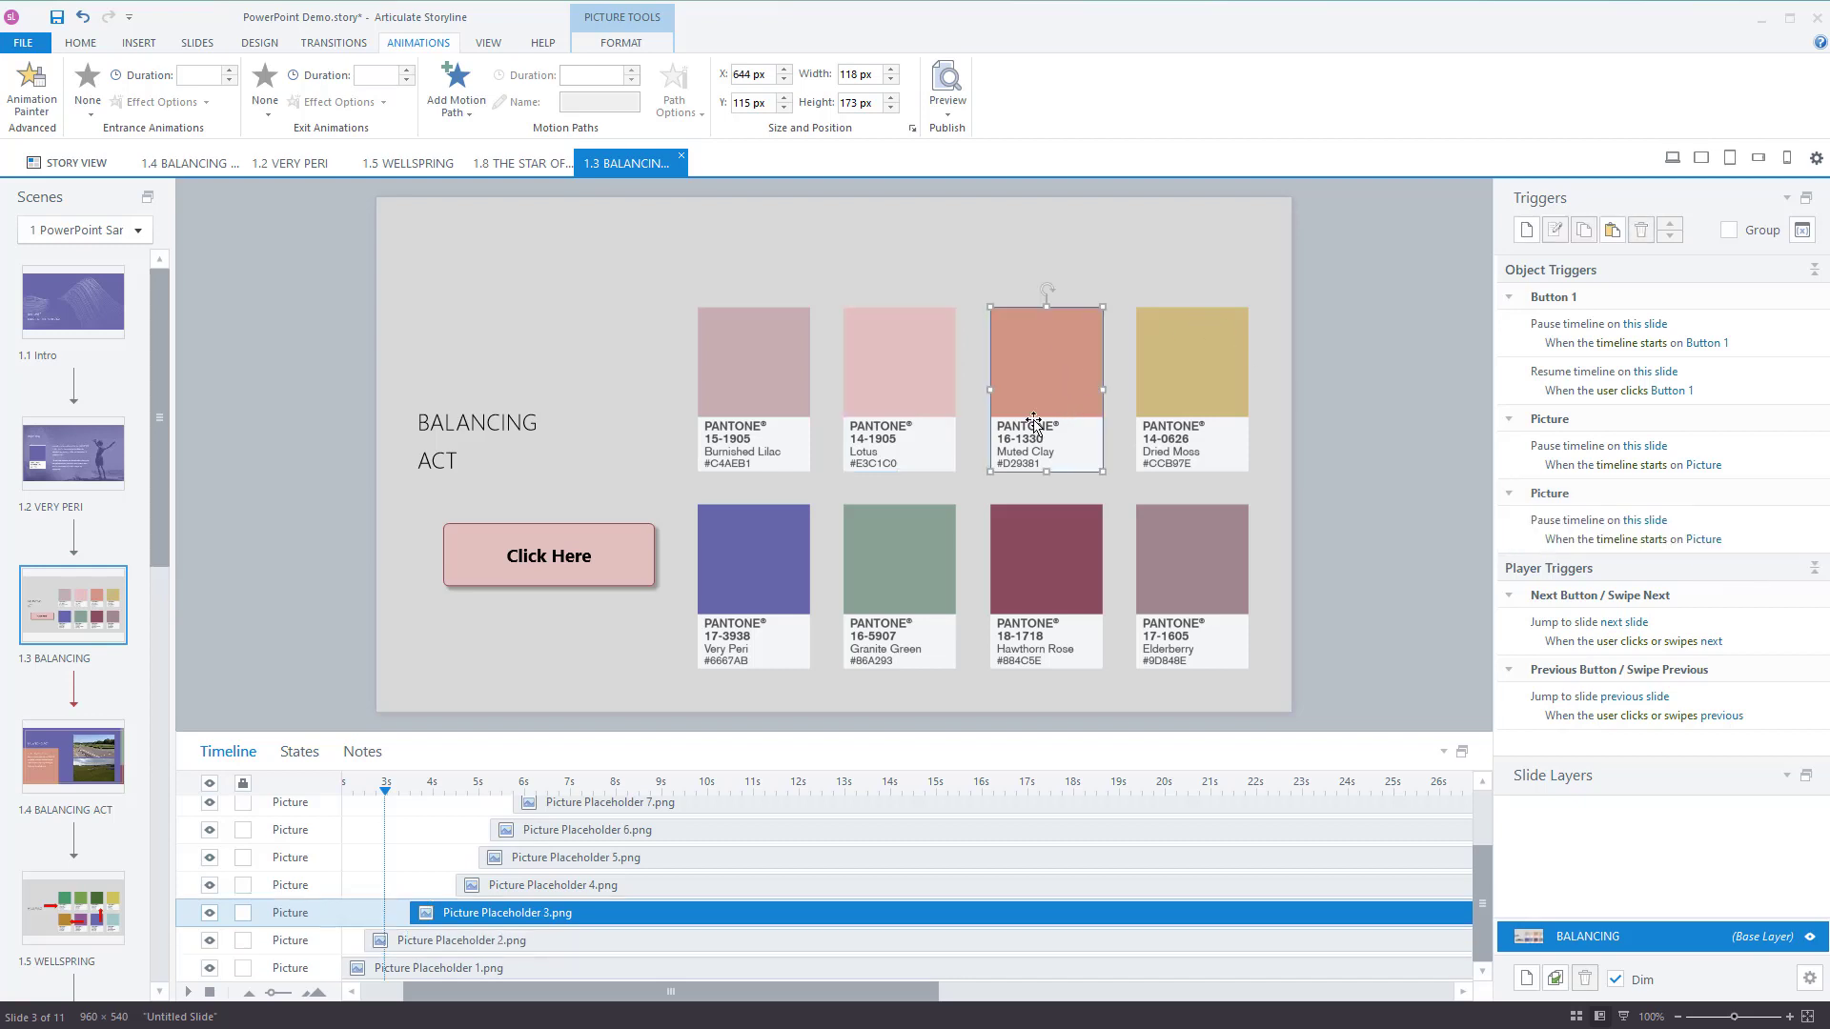
{"action": "key", "text": "ctrl+v"}
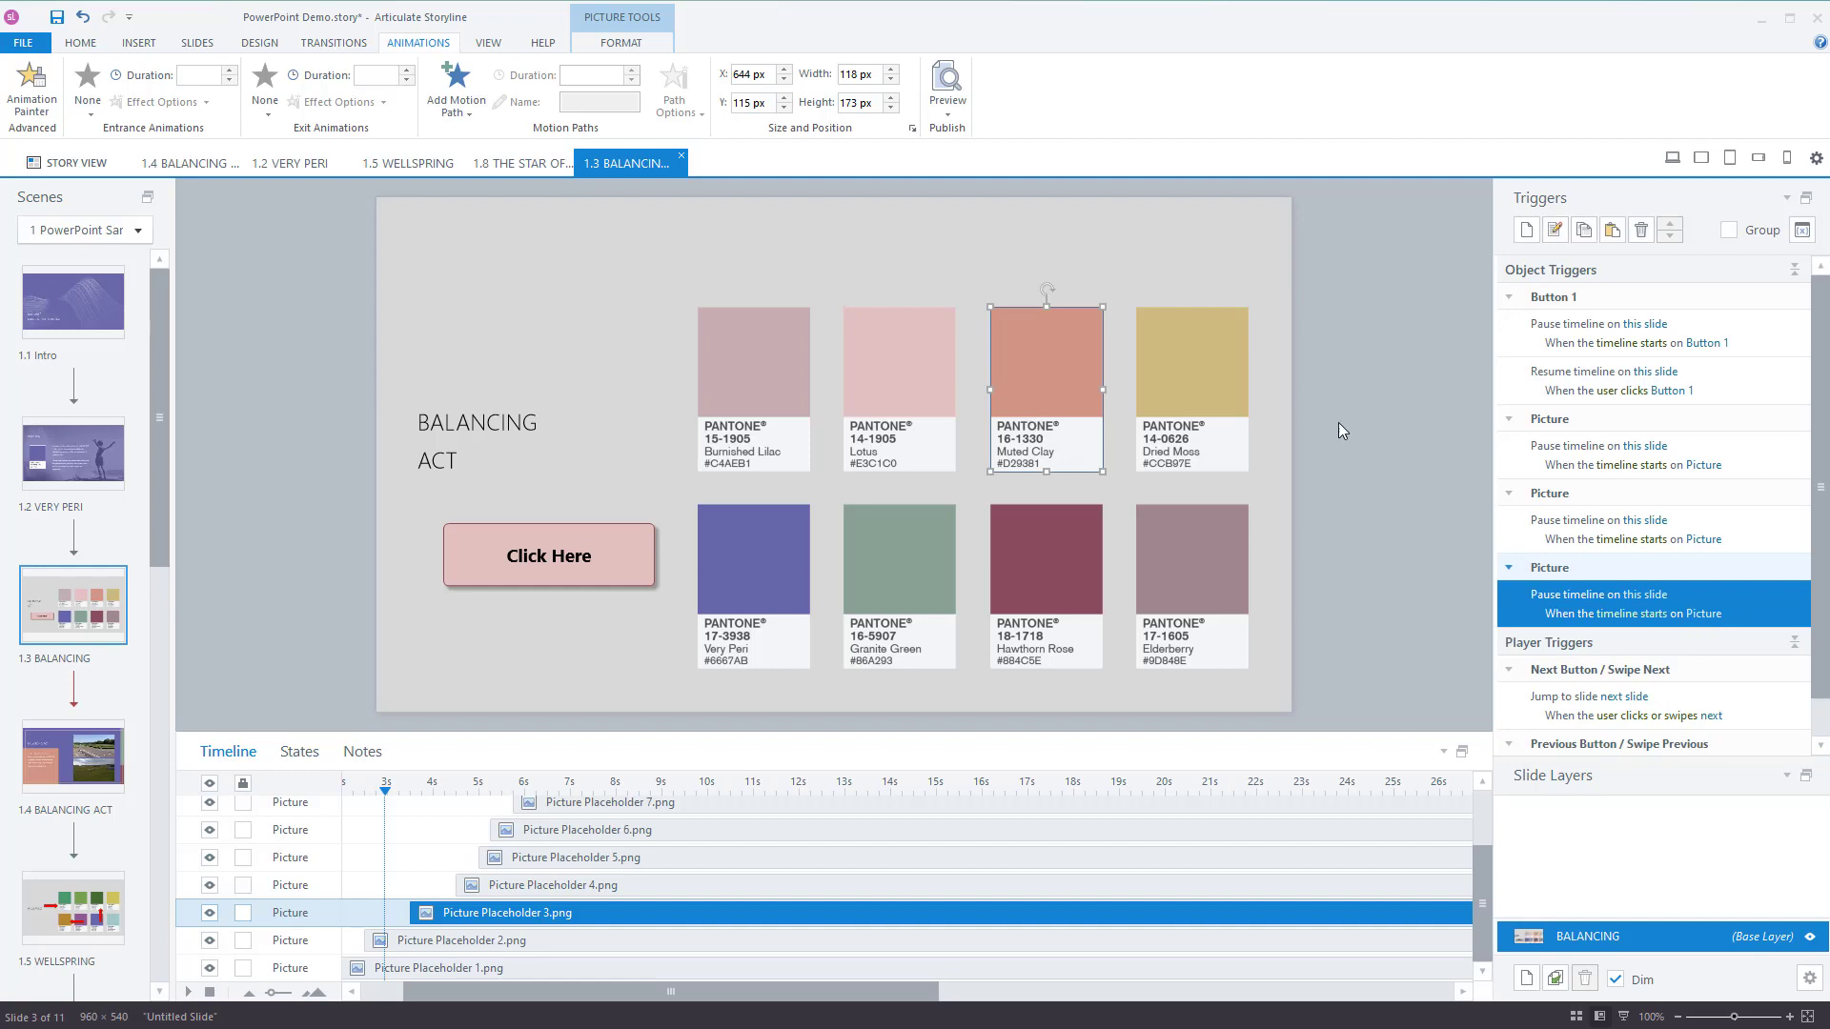
{"action": "left_click", "coordinate": [1191, 408]}
{"action": "key", "text": "ctrl+v"}
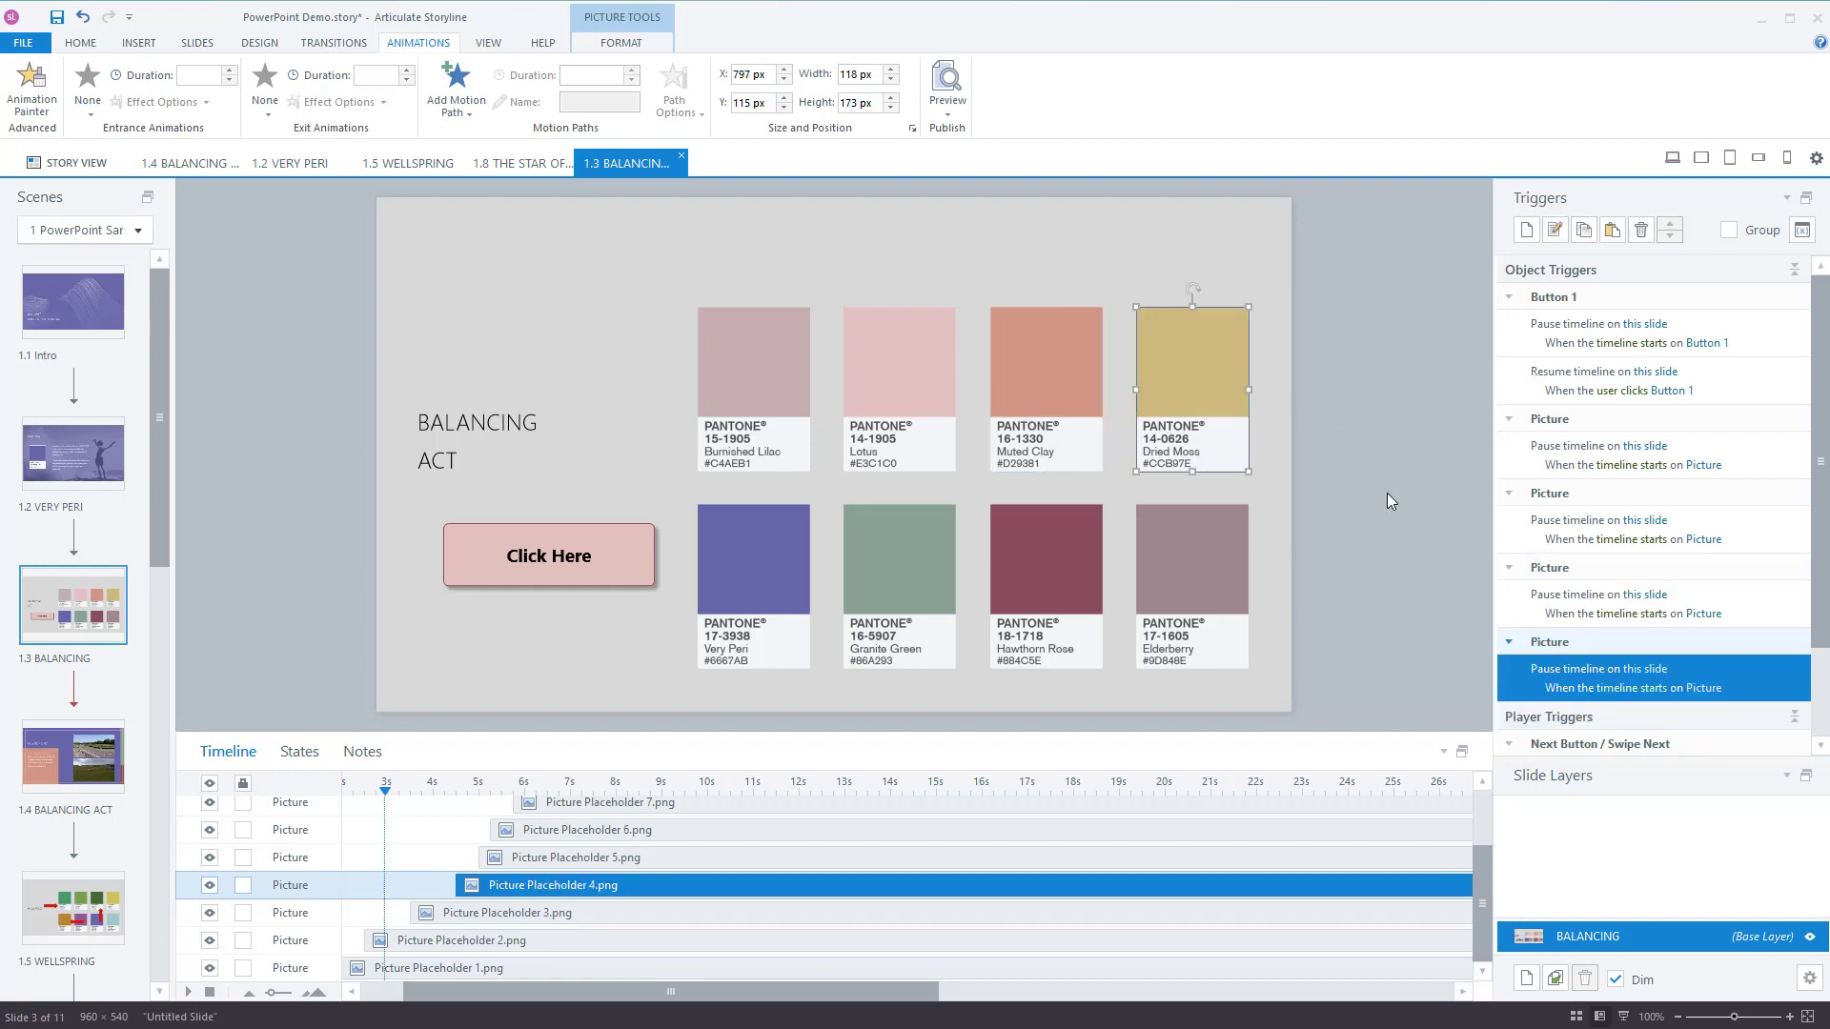
Paste the copied Pause timeline trigger onto the Very Peri, Granite Green, Hawthorn Rose and Elderberry pictures.
{"action": "left_click", "coordinate": [756, 576]}
{"action": "key", "text": "ctrl+v"}
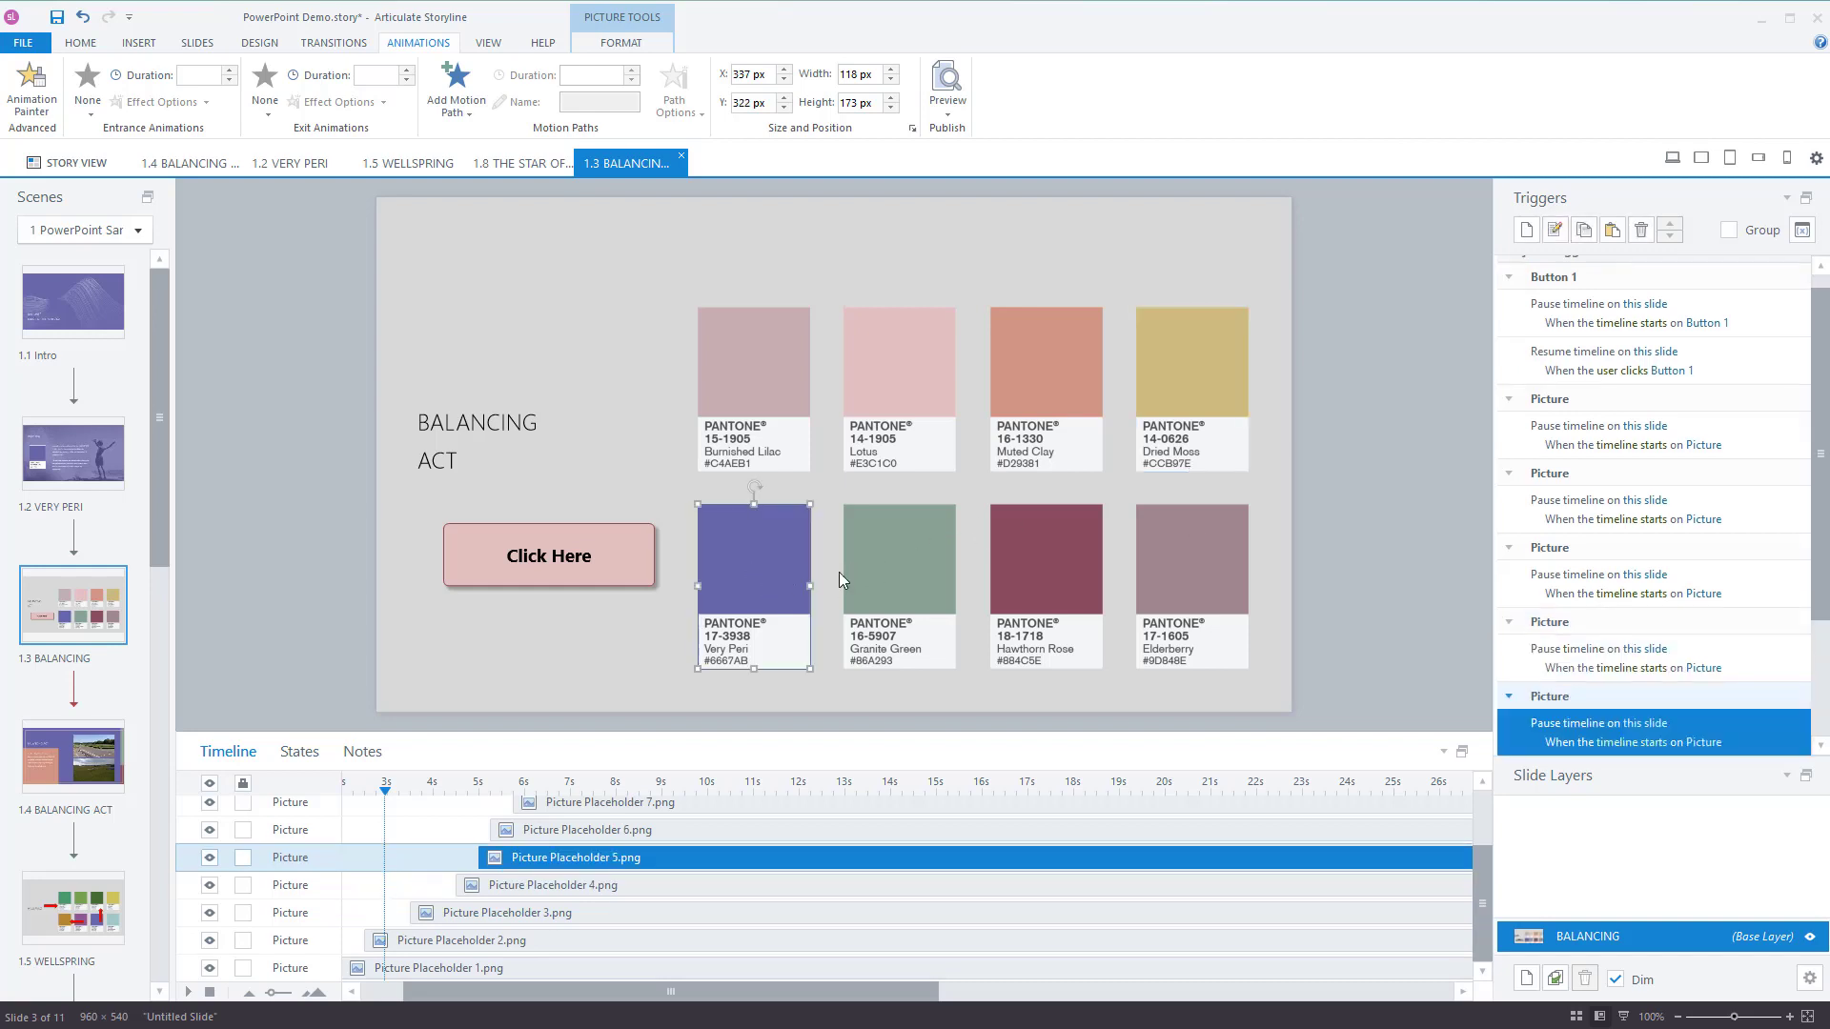
{"action": "left_click", "coordinate": [888, 574]}
{"action": "key", "text": "ctrl+v"}
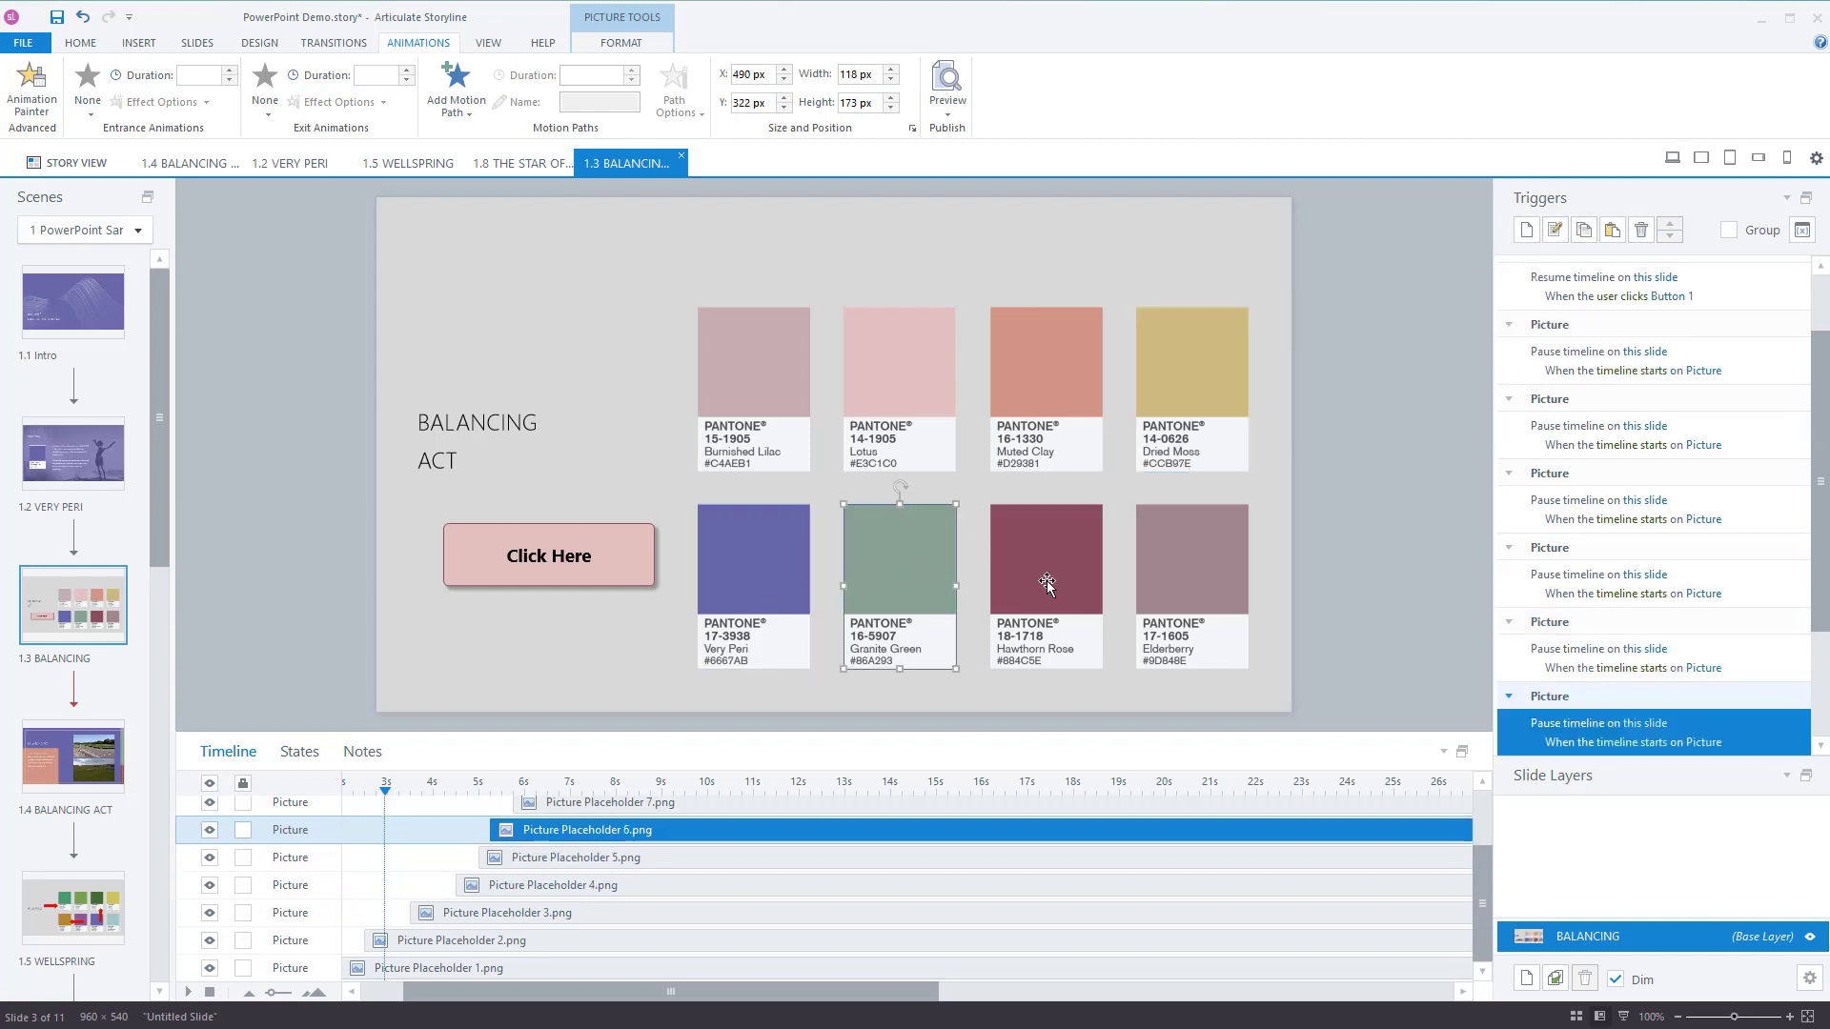
{"action": "left_click", "coordinate": [1075, 573]}
{"action": "key", "text": "ctrl+v"}
{"action": "left_click", "coordinate": [1191, 578]}
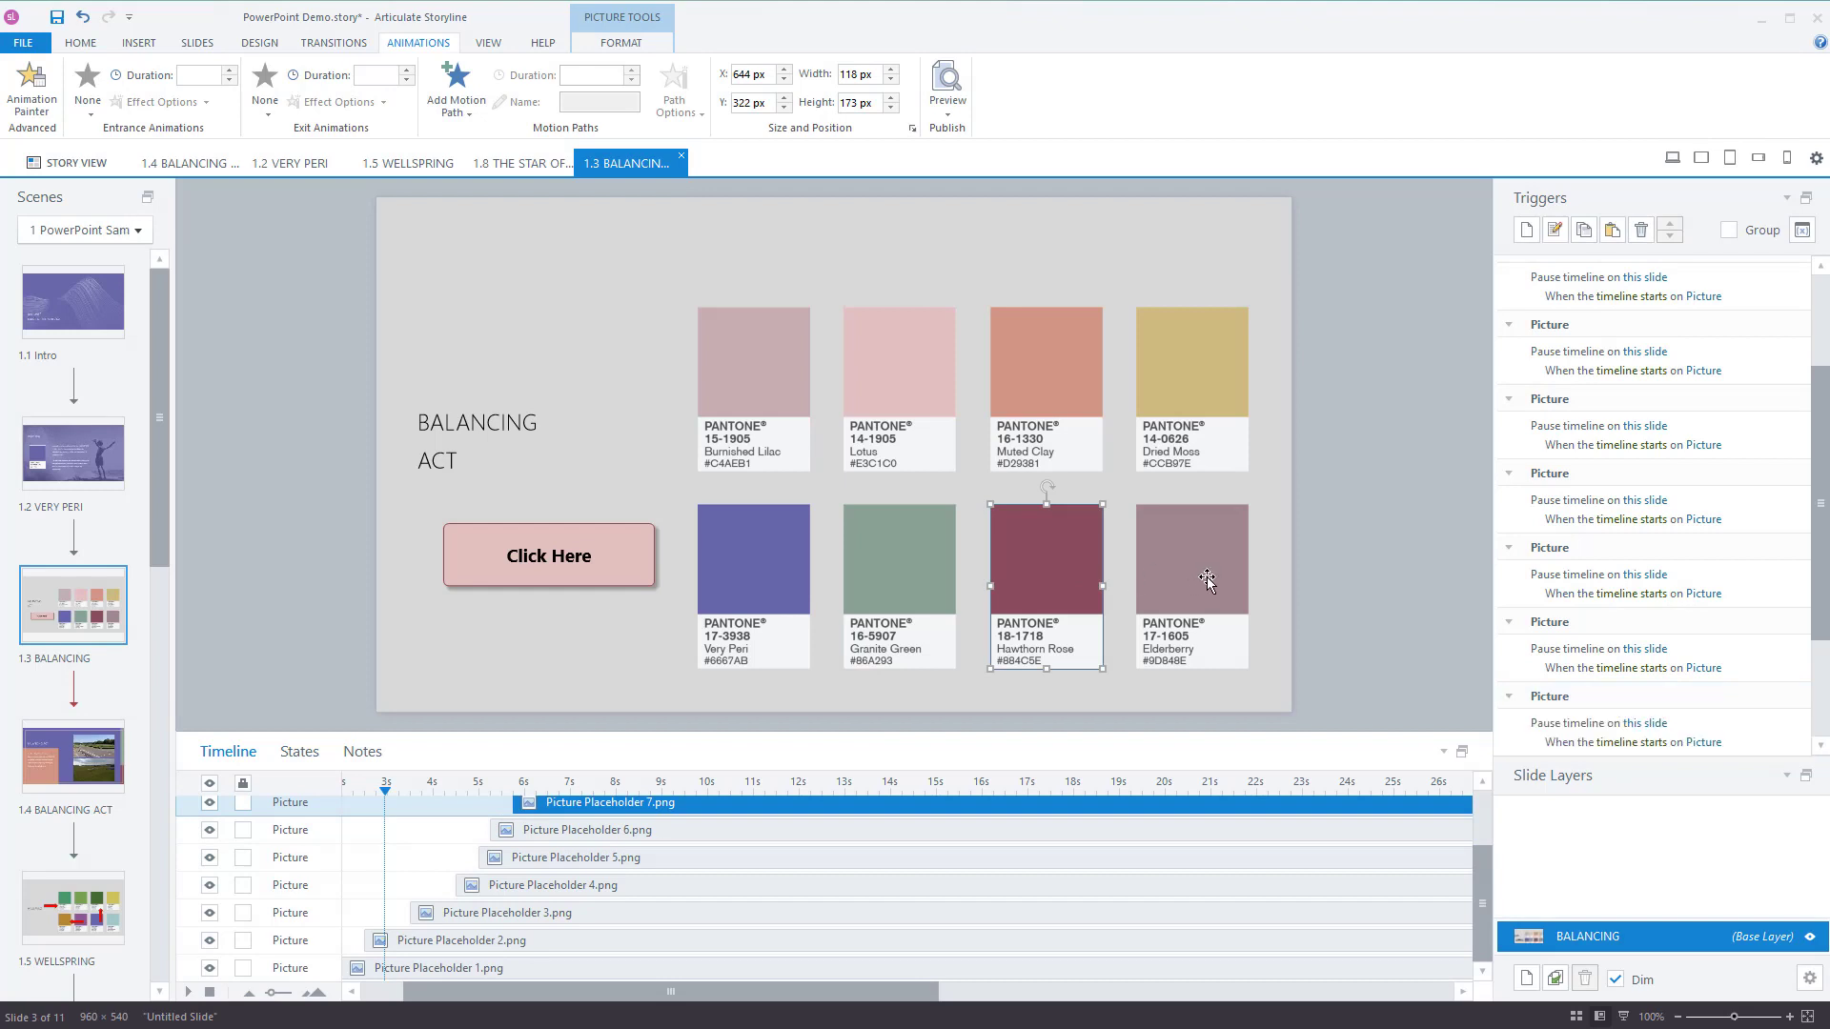
{"action": "key", "text": "ctrl+v"}
{"action": "left_click", "coordinate": [1329, 551]}
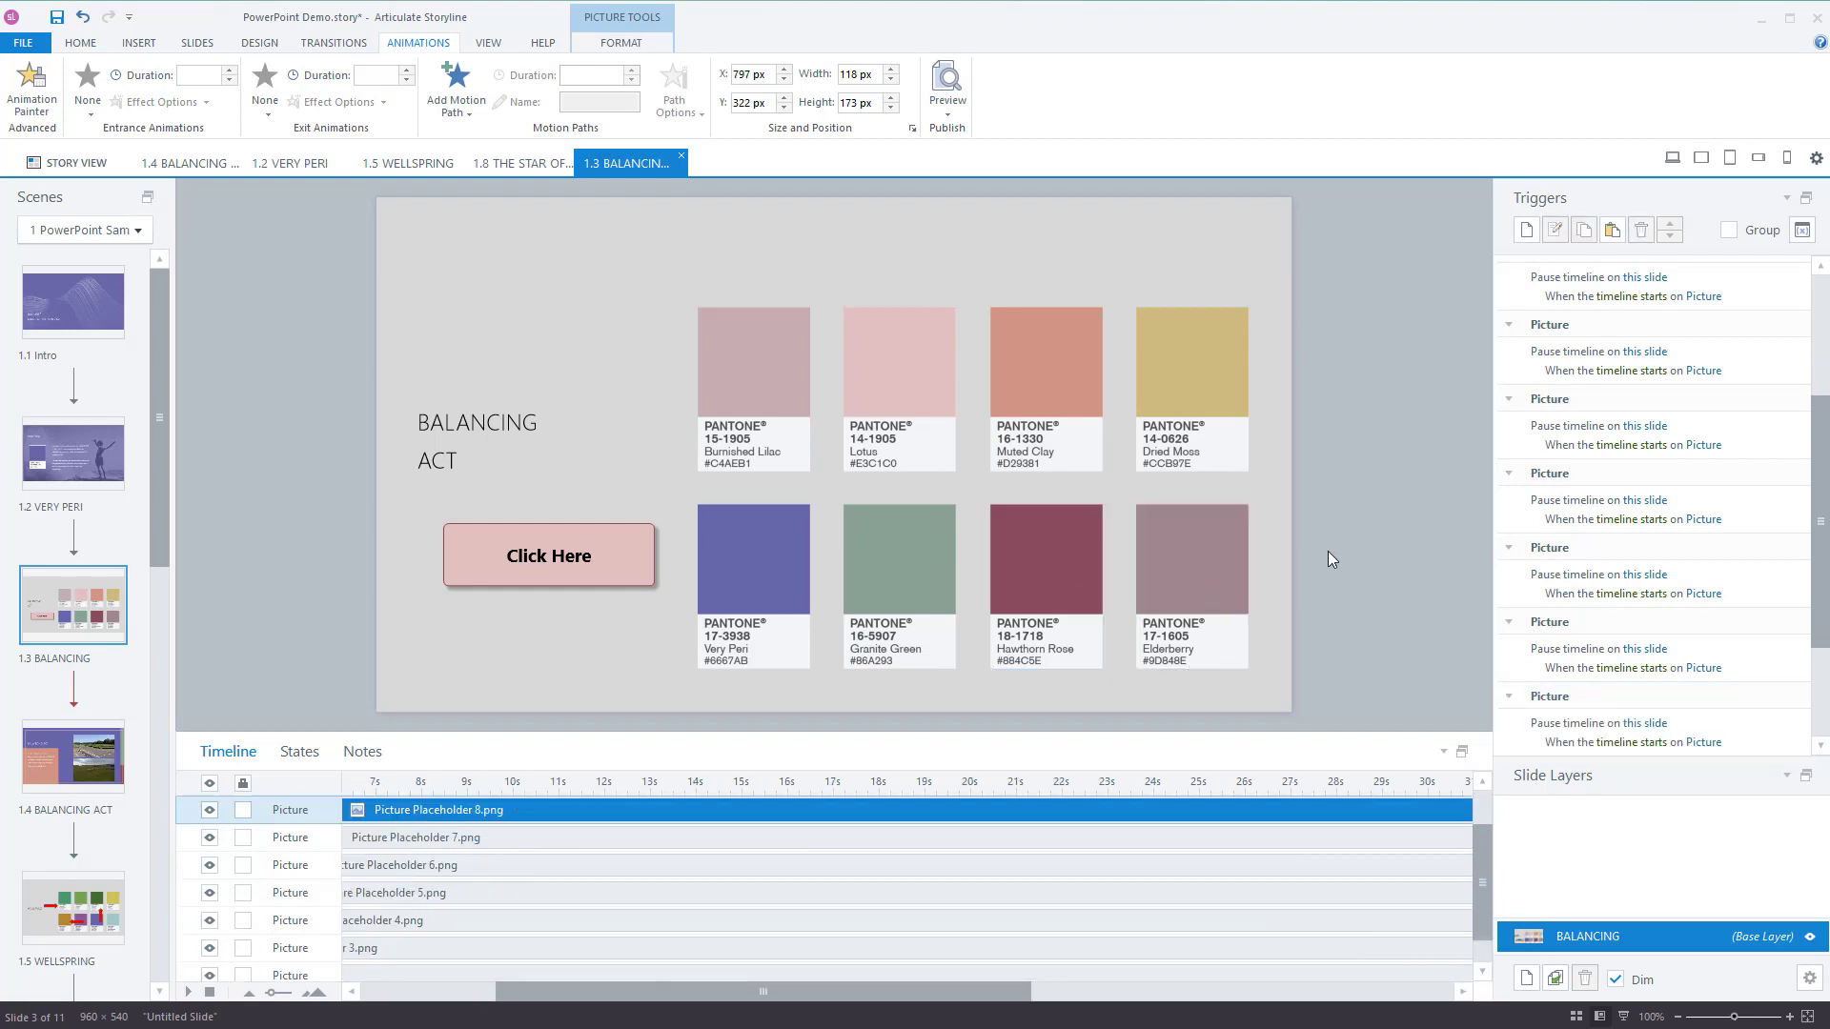
Check which swatch picture each of the Pause timeline triggers belongs to.
{"action": "left_click_drag", "start_coordinate": [1826, 597], "coordinate": [1784, 509]}
{"action": "left_click", "coordinate": [1775, 481]}
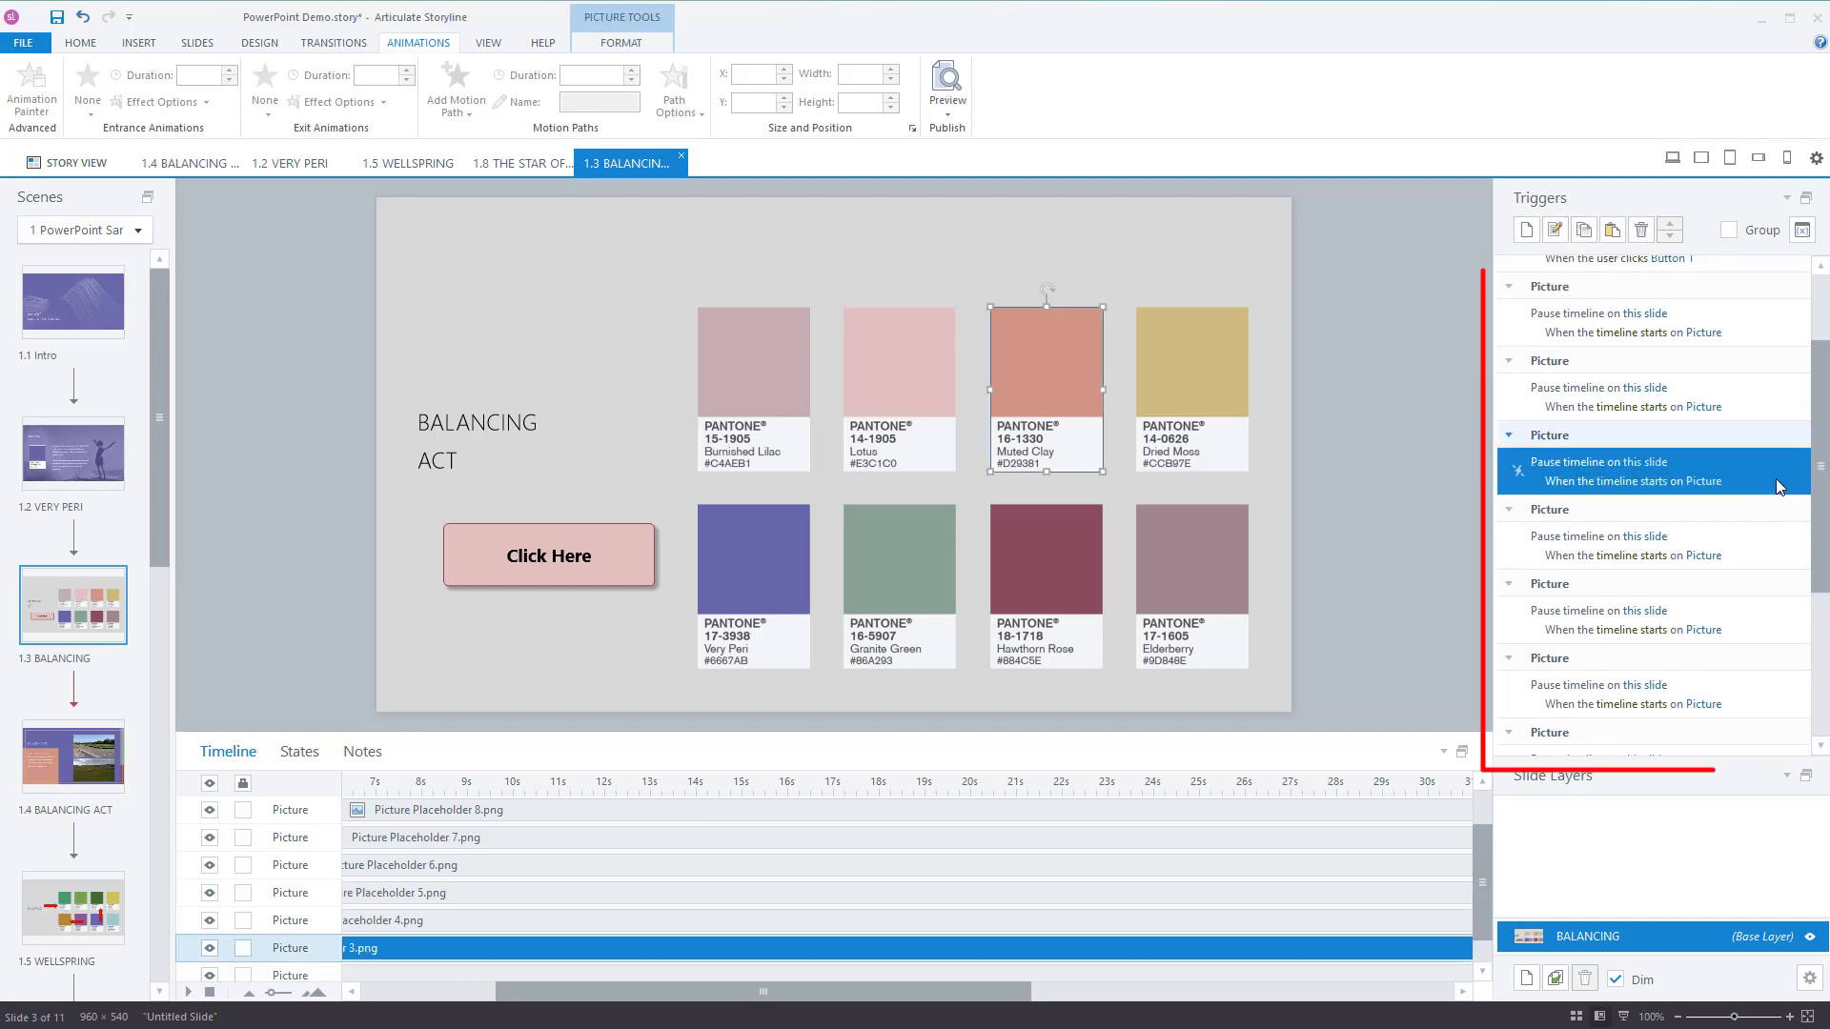
{"action": "left_click", "coordinate": [1762, 553]}
{"action": "left_click", "coordinate": [1774, 625]}
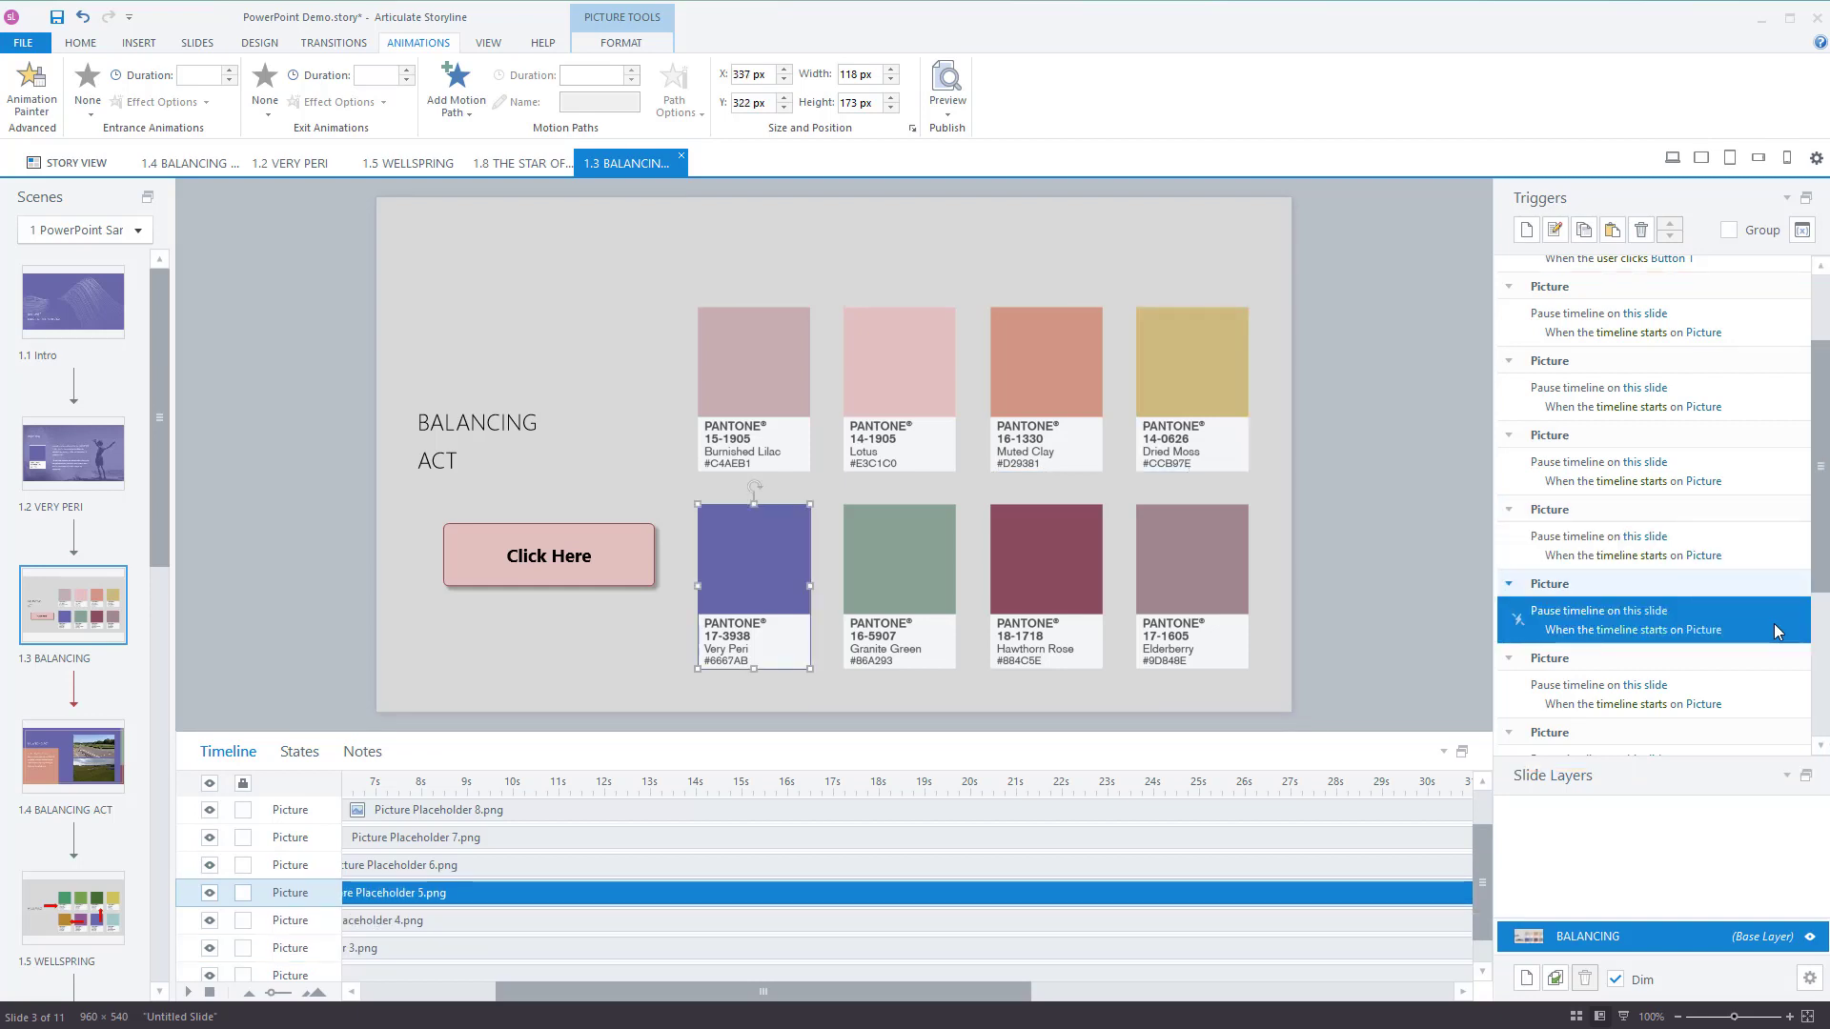
{"action": "left_click", "coordinate": [1780, 689]}
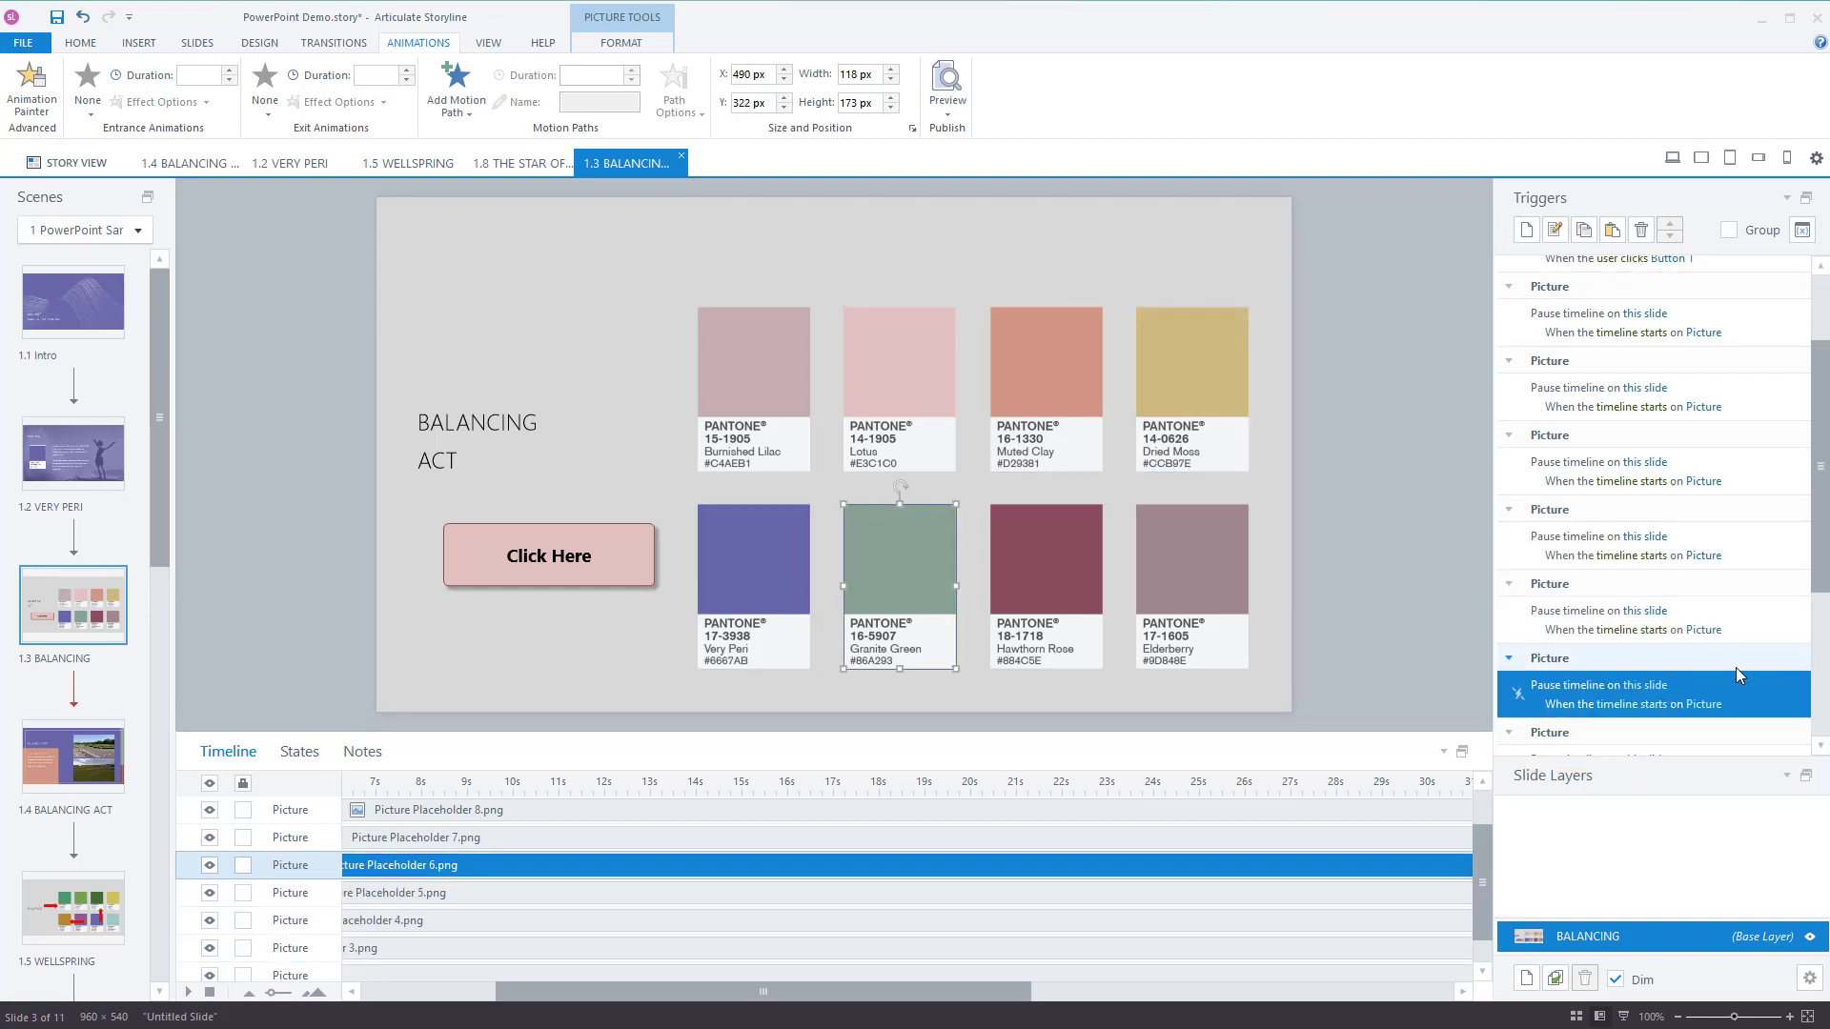
{"action": "left_click", "coordinate": [1425, 461]}
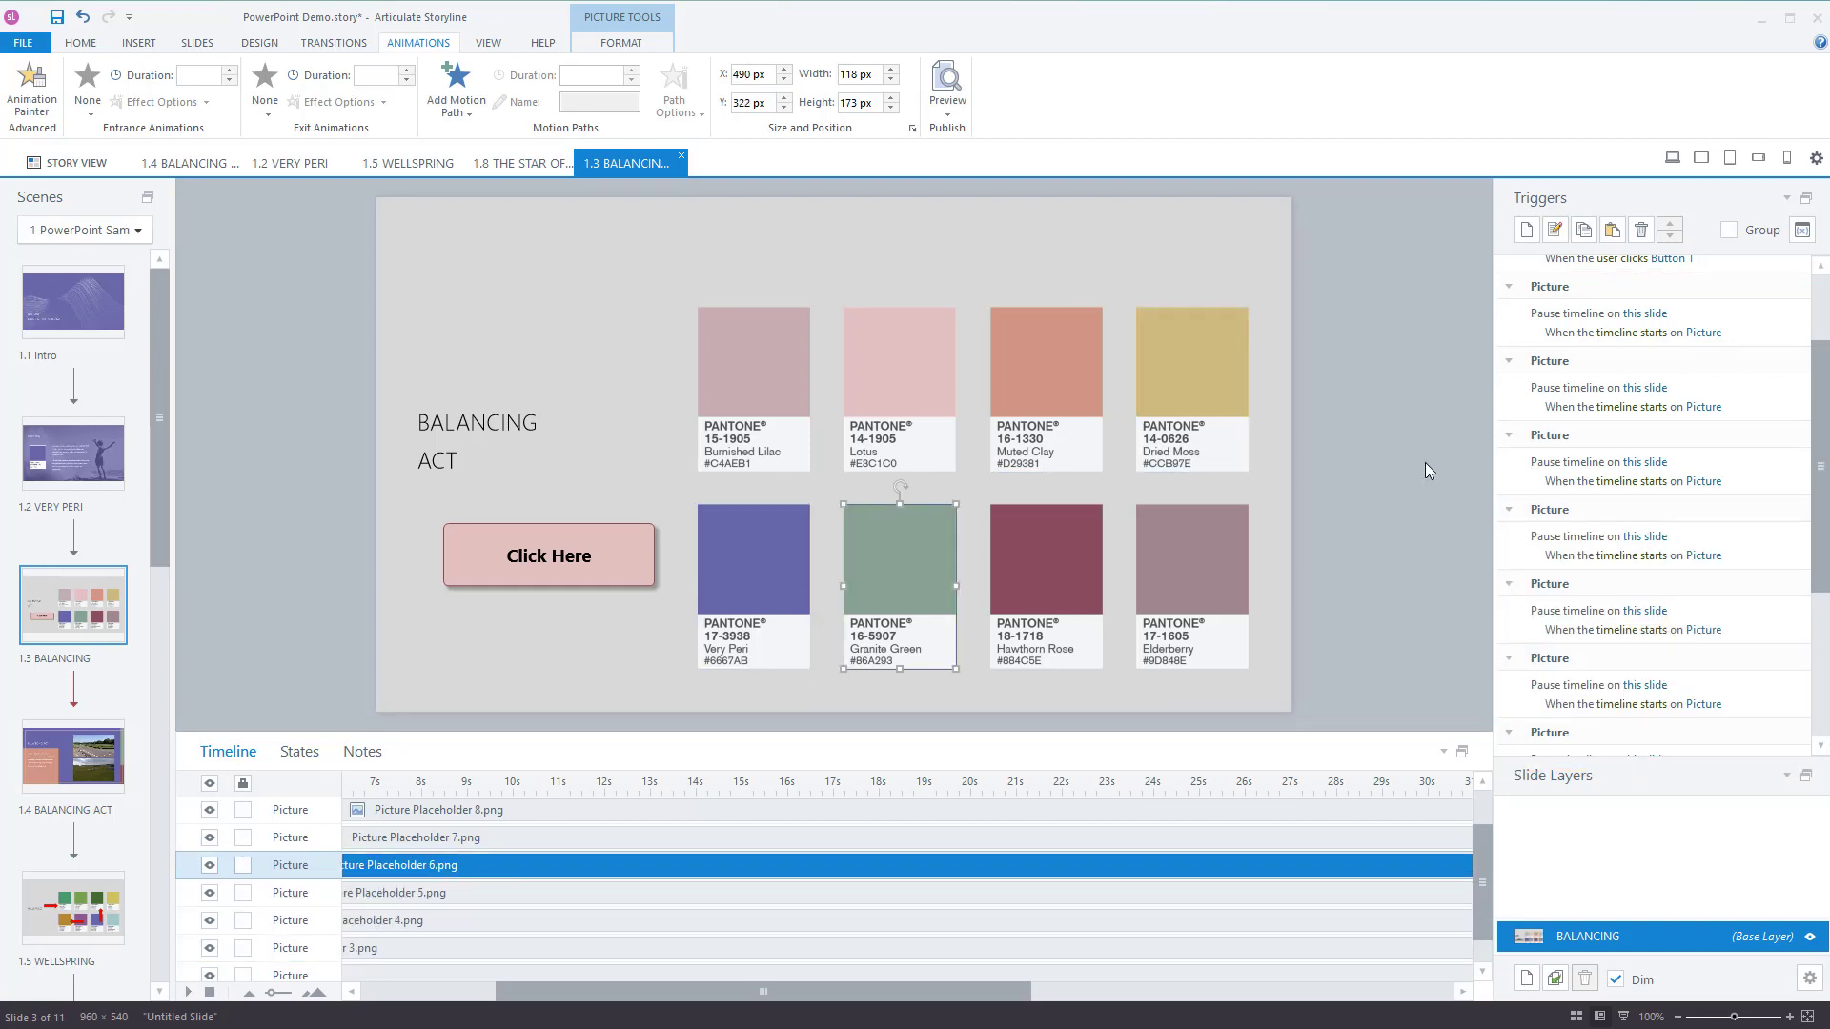
Preview this slide, reveal the colour swatches one by one with the Click Here button, and return to editing.
{"action": "left_click", "coordinate": [950, 116]}
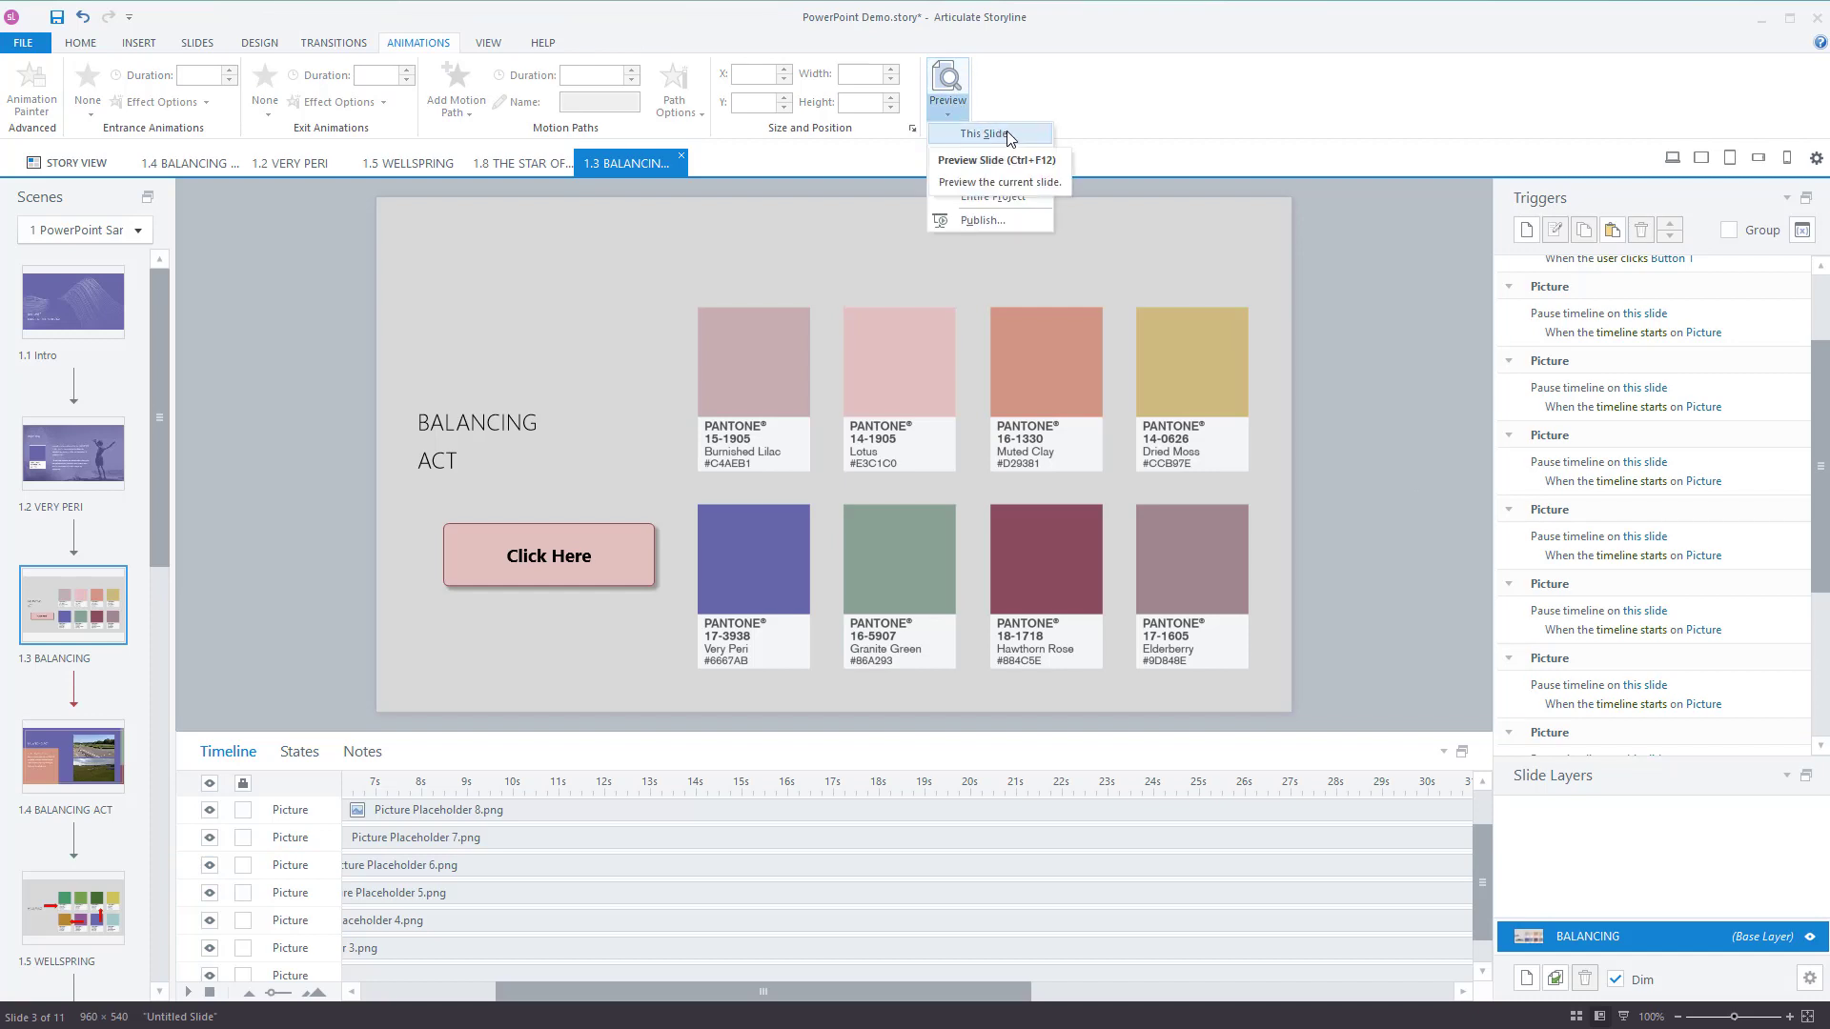
{"action": "left_click", "coordinate": [1009, 140]}
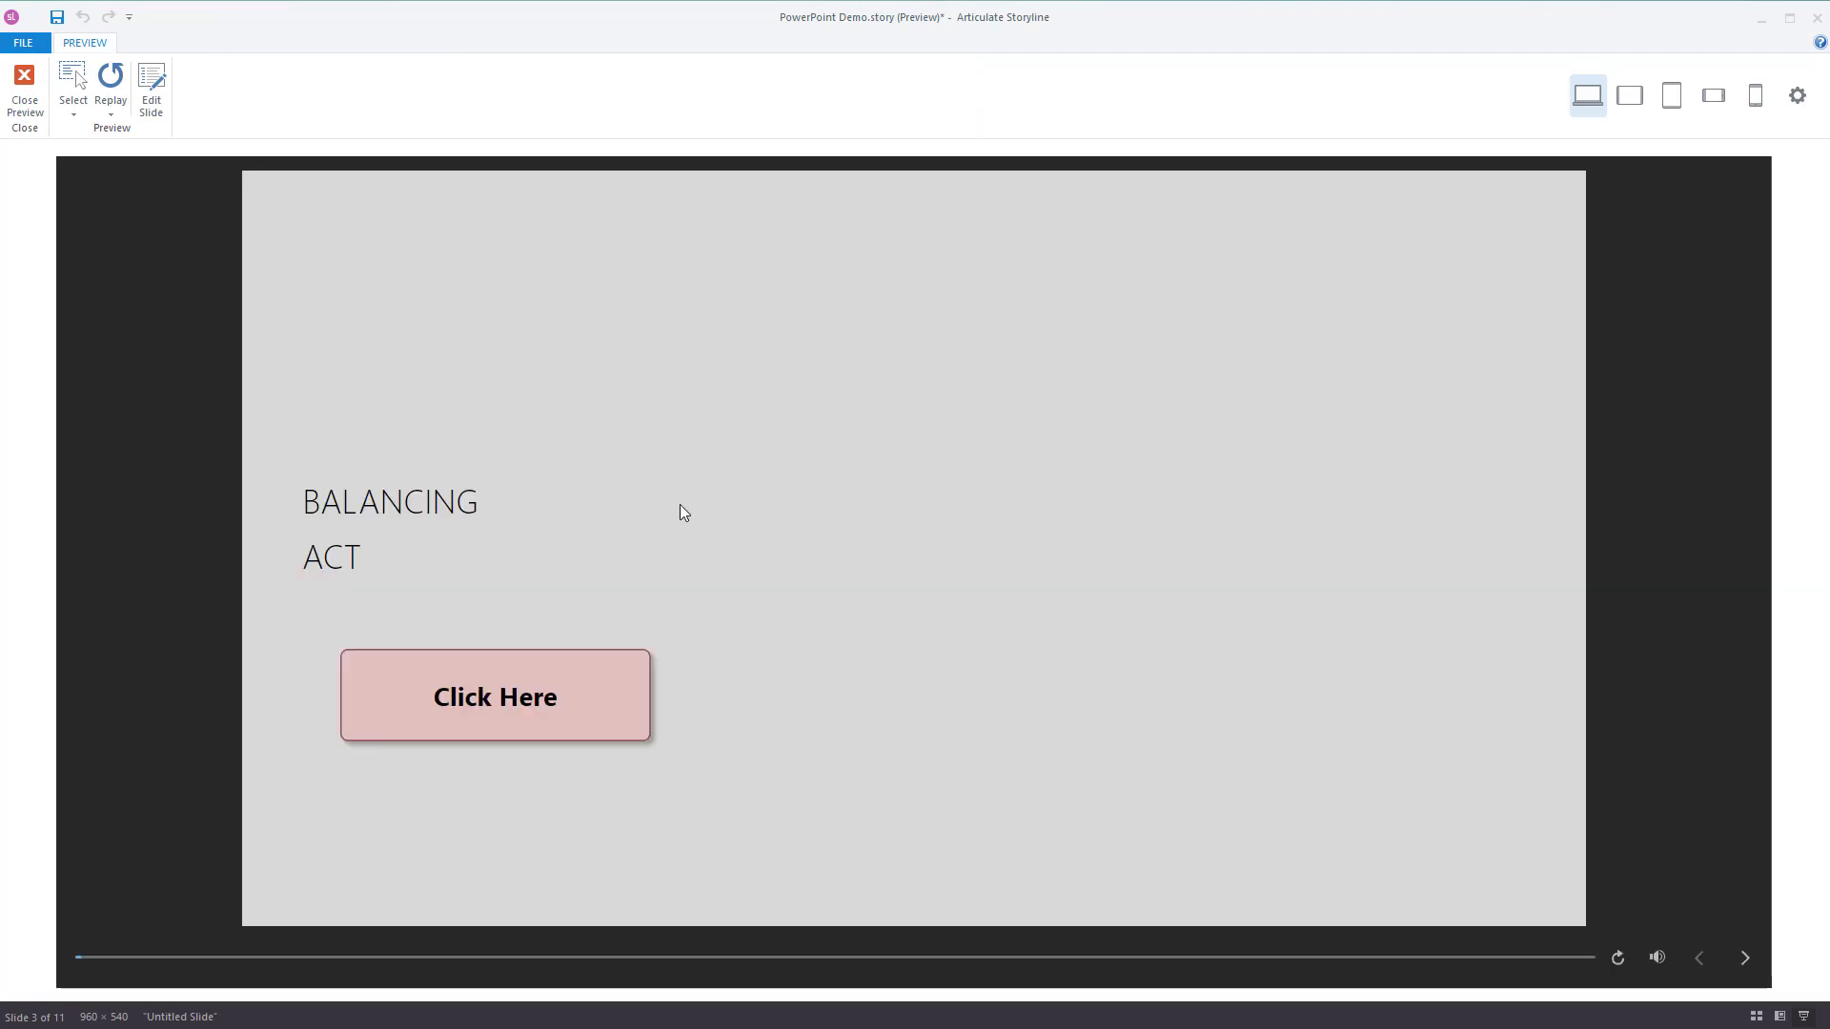
{"action": "left_click", "coordinate": [395, 713]}
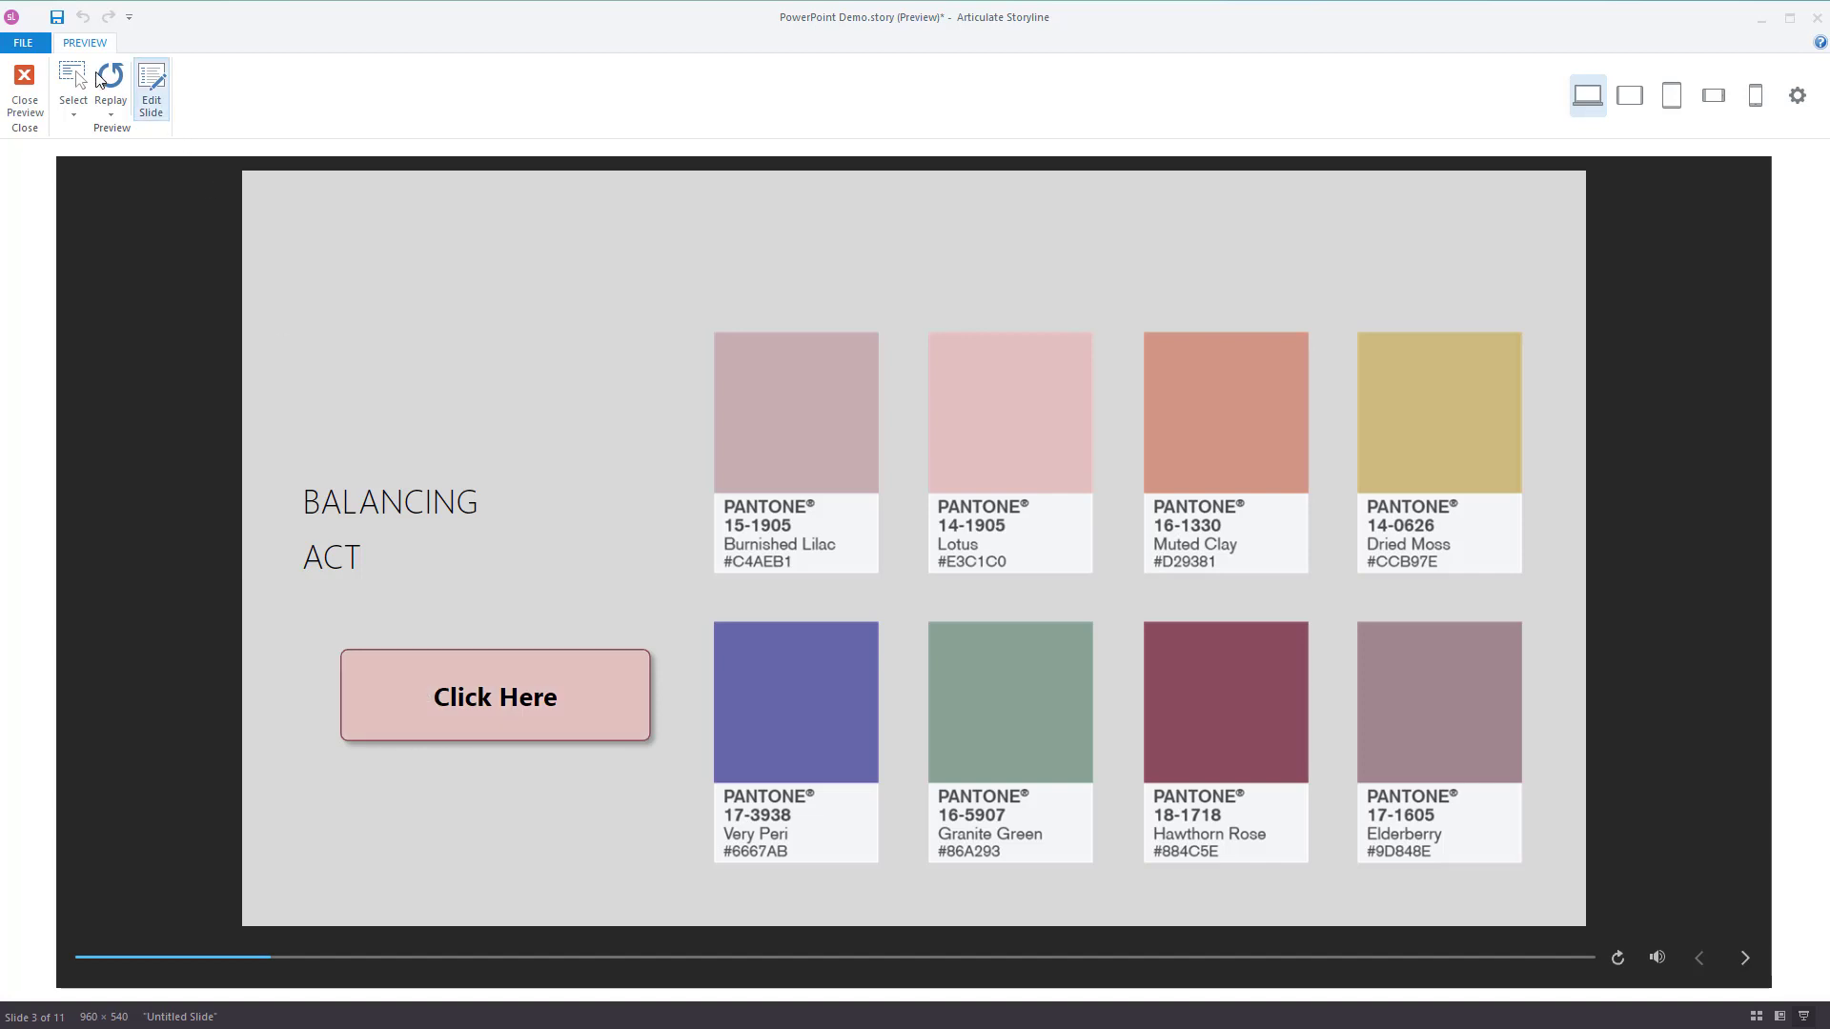
{"action": "left_click", "coordinate": [25, 83]}
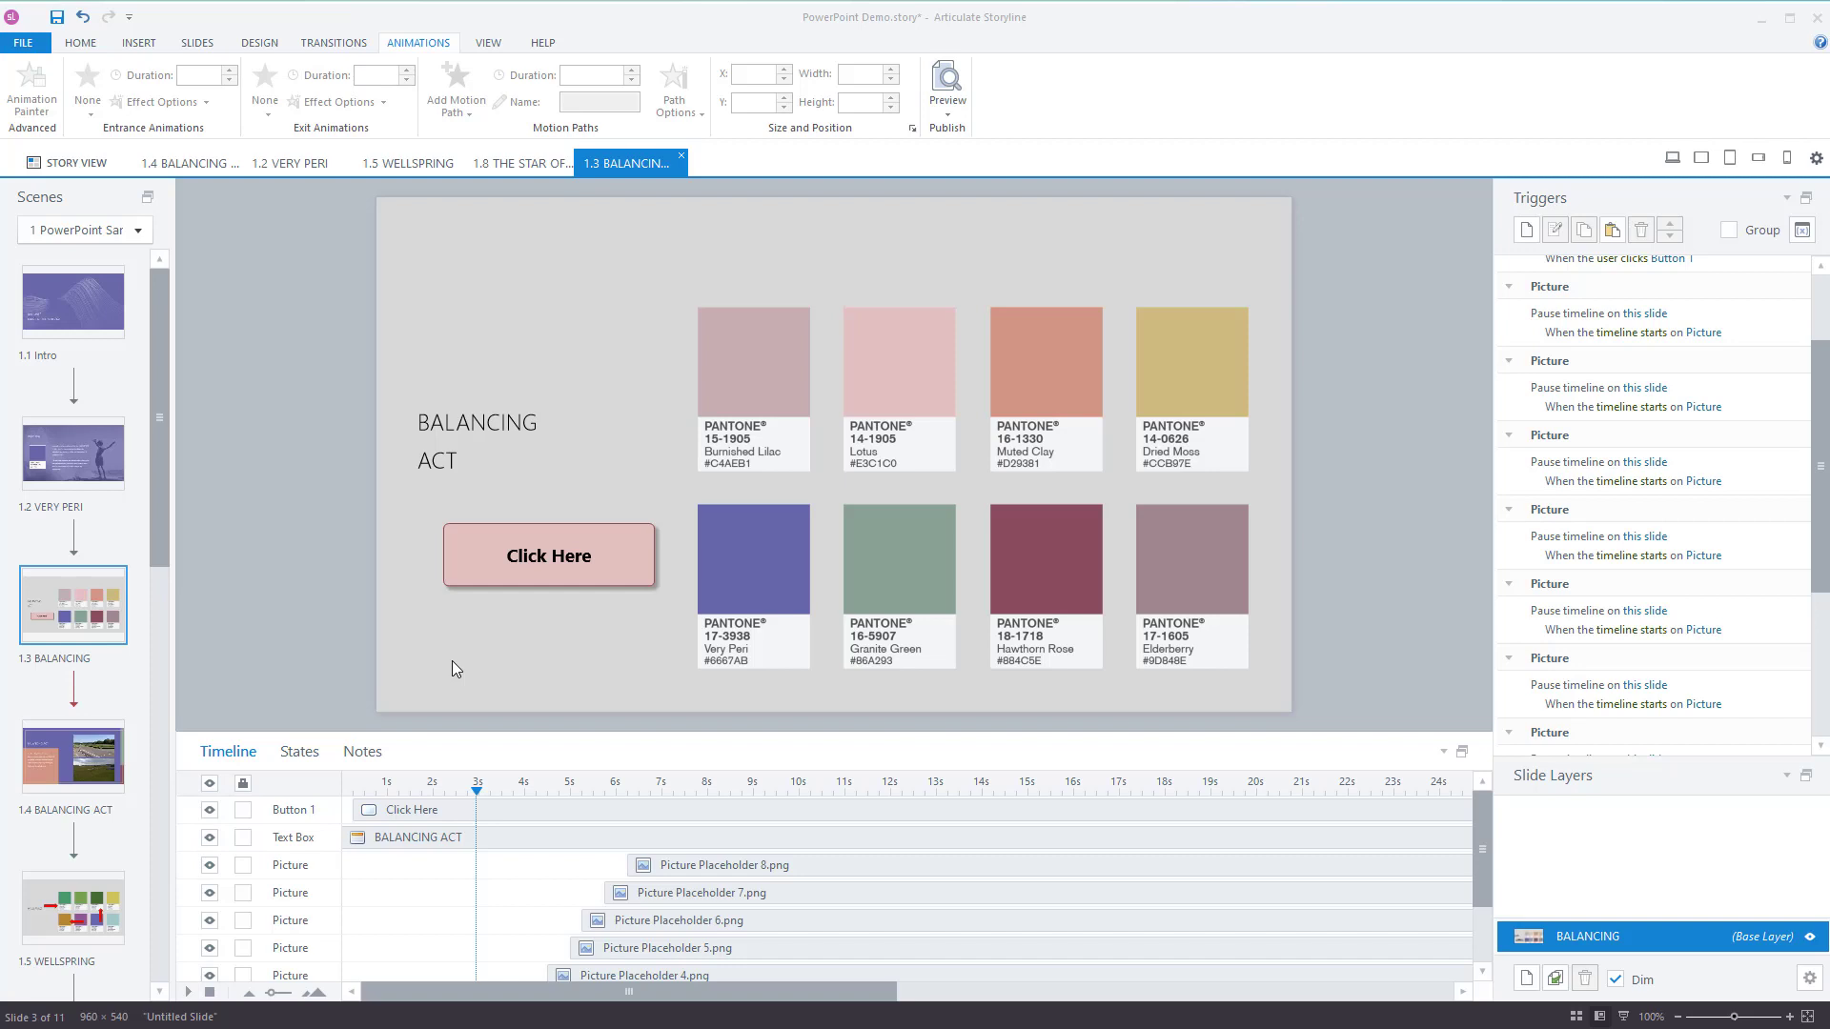
{"action": "left_click", "coordinate": [588, 559]}
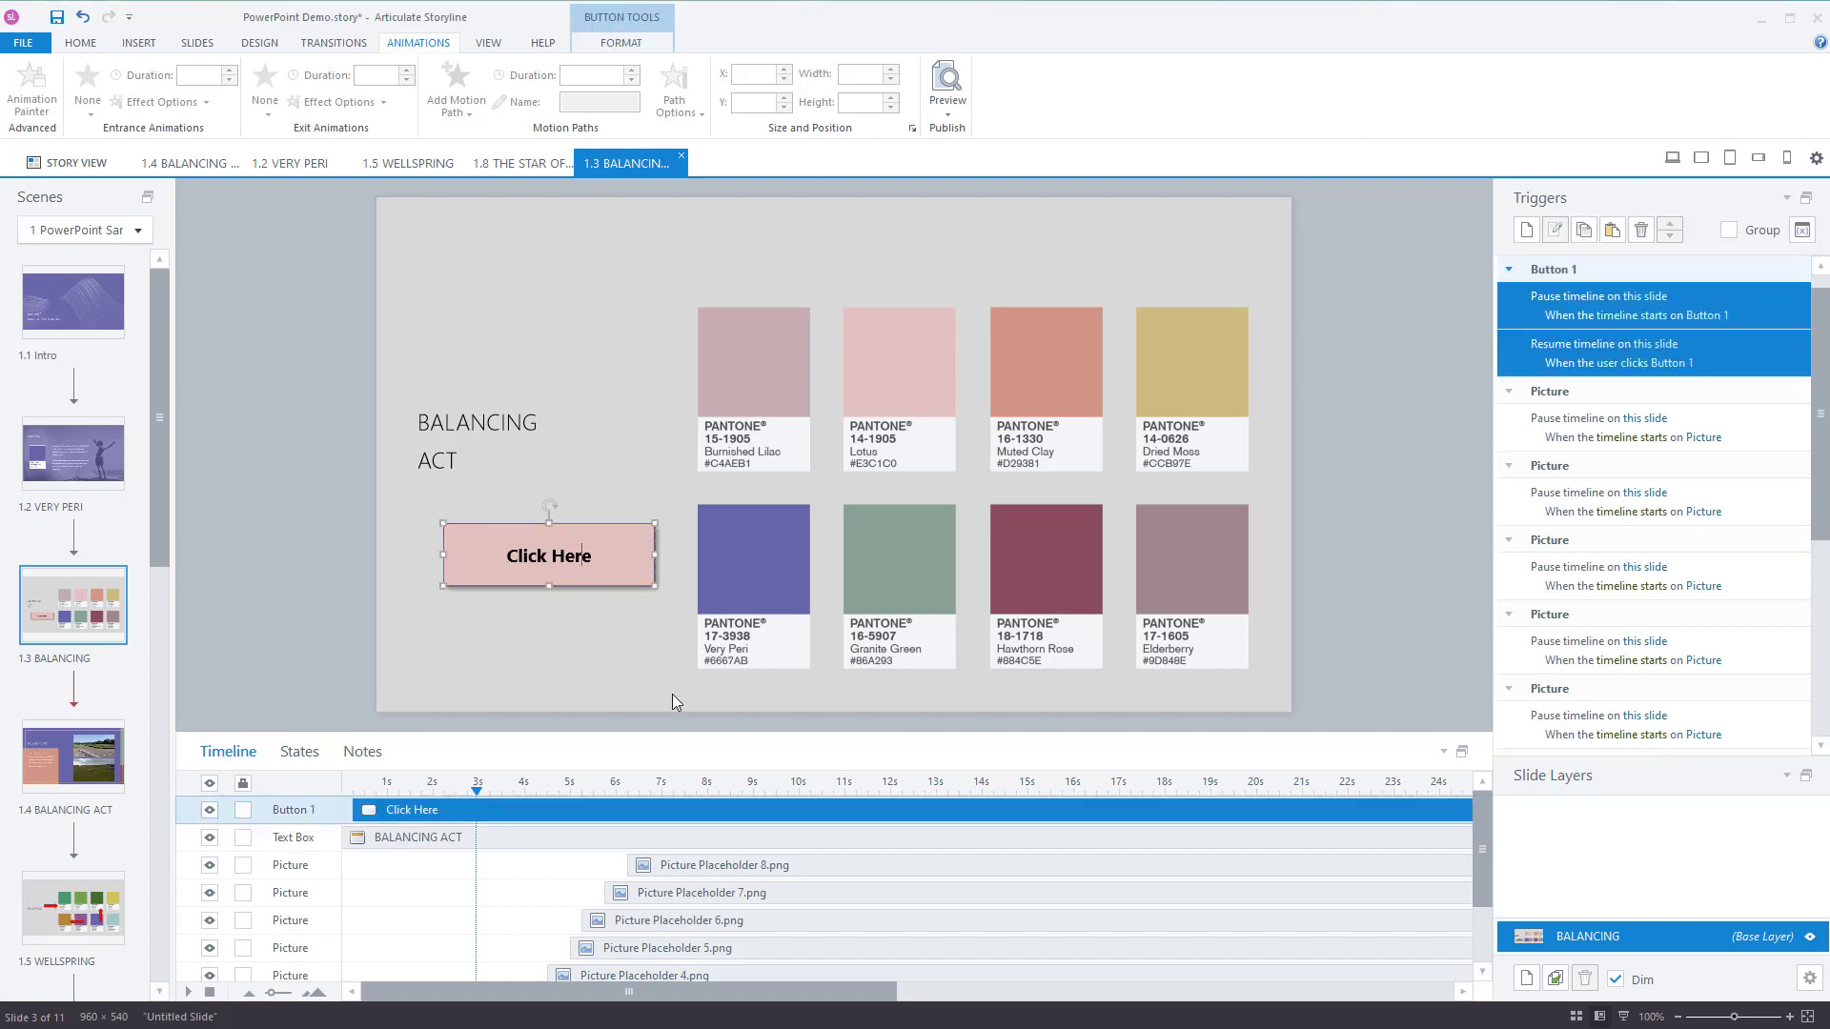
{"action": "left_click", "coordinate": [534, 655]}
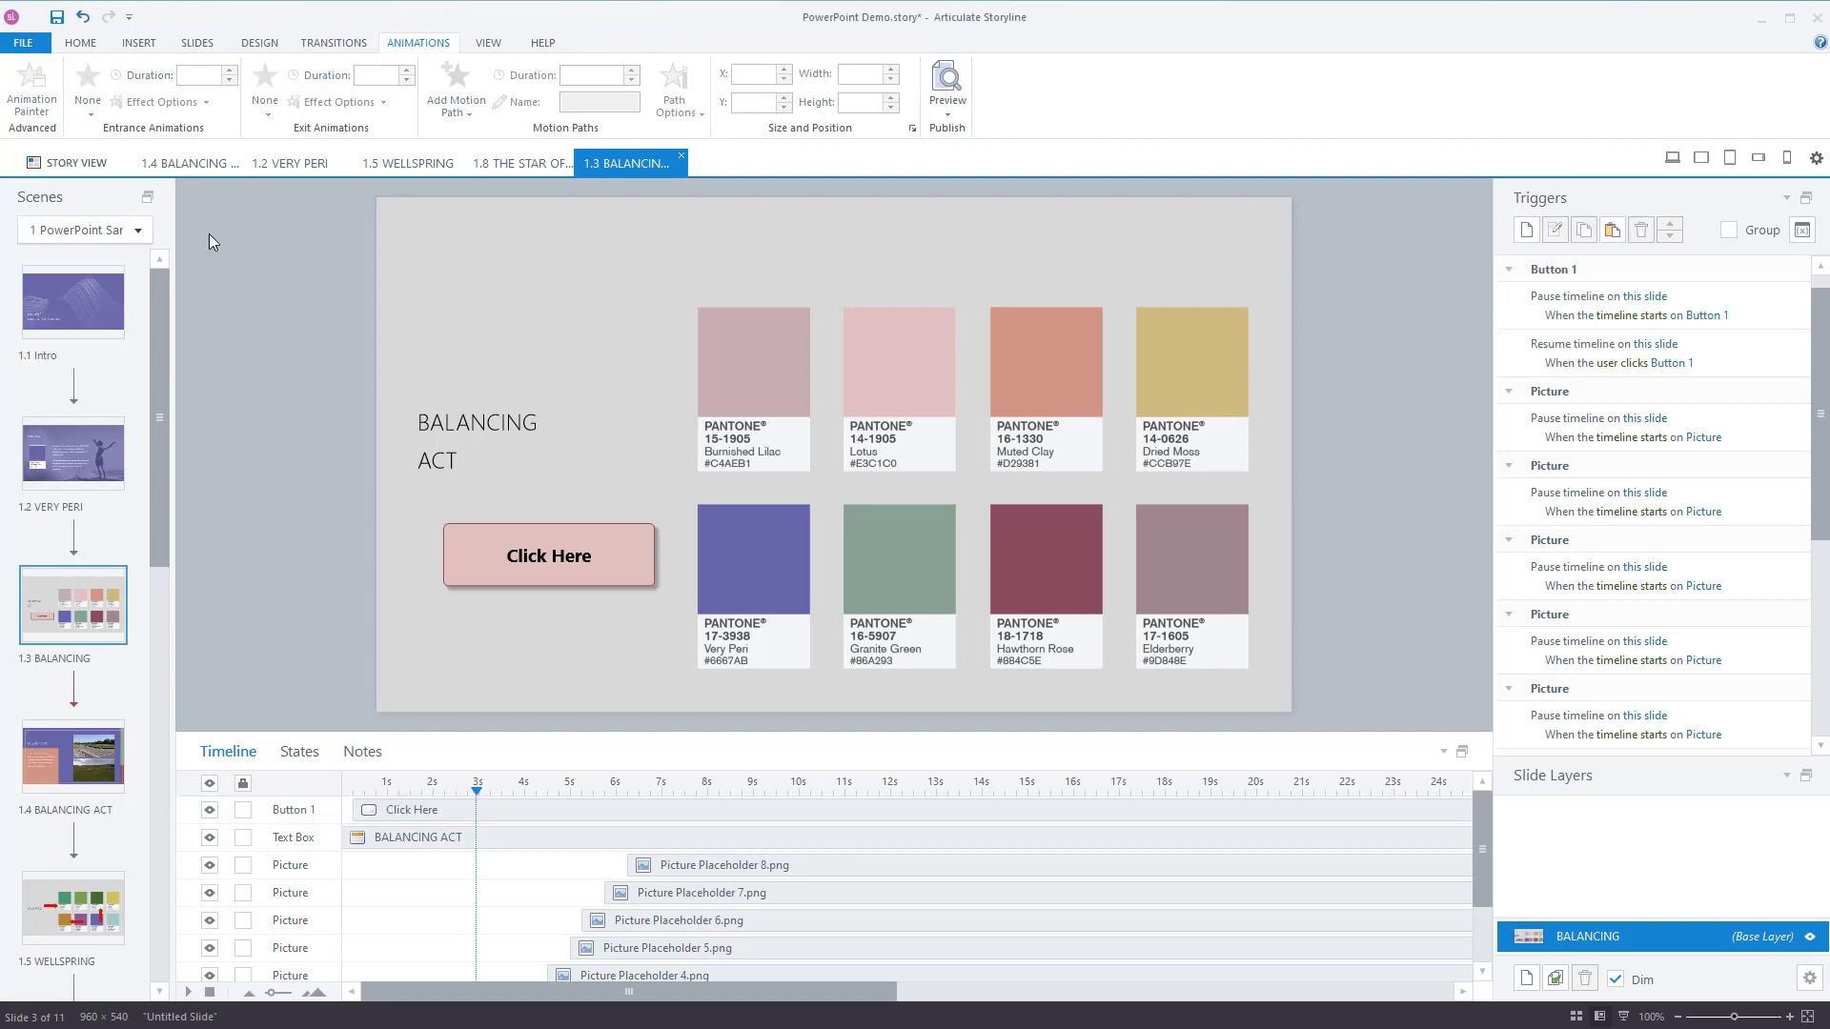
Search the icon library for "play", insert the solid black circle play icon and place it below the Click Here button.
{"action": "left_click", "coordinate": [143, 45]}
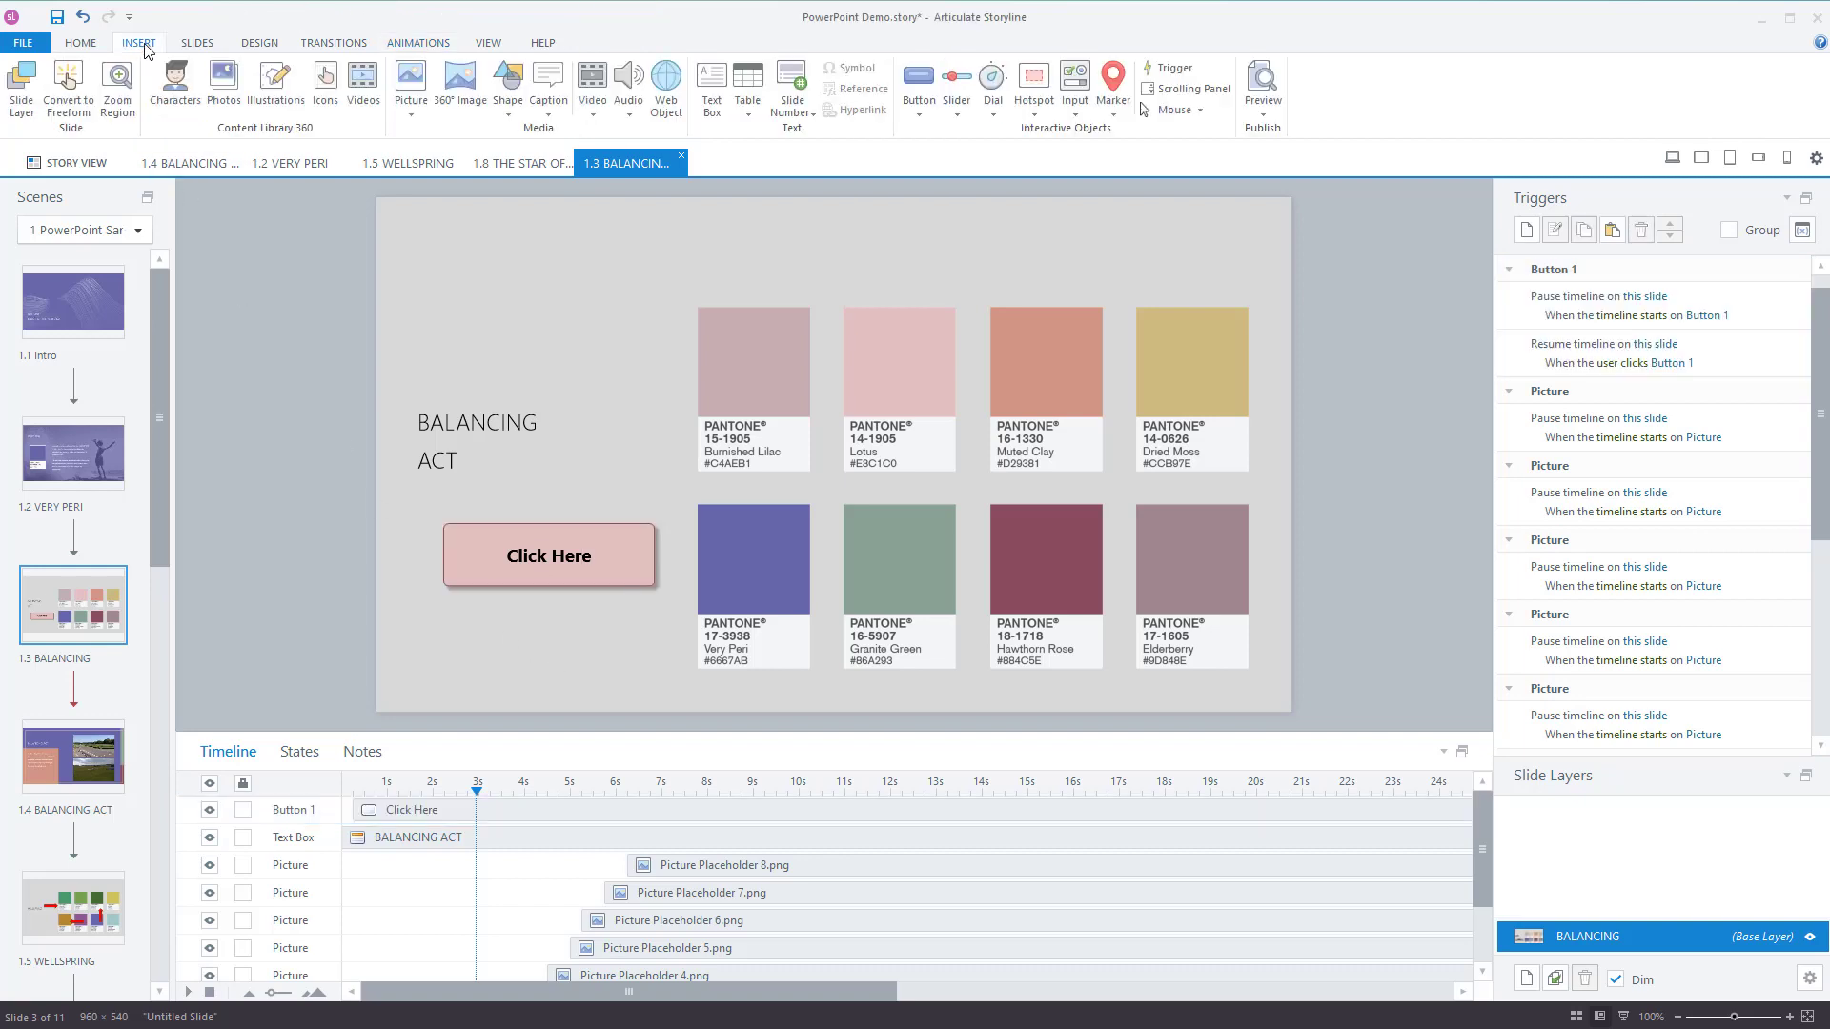
{"action": "left_click", "coordinate": [325, 95]}
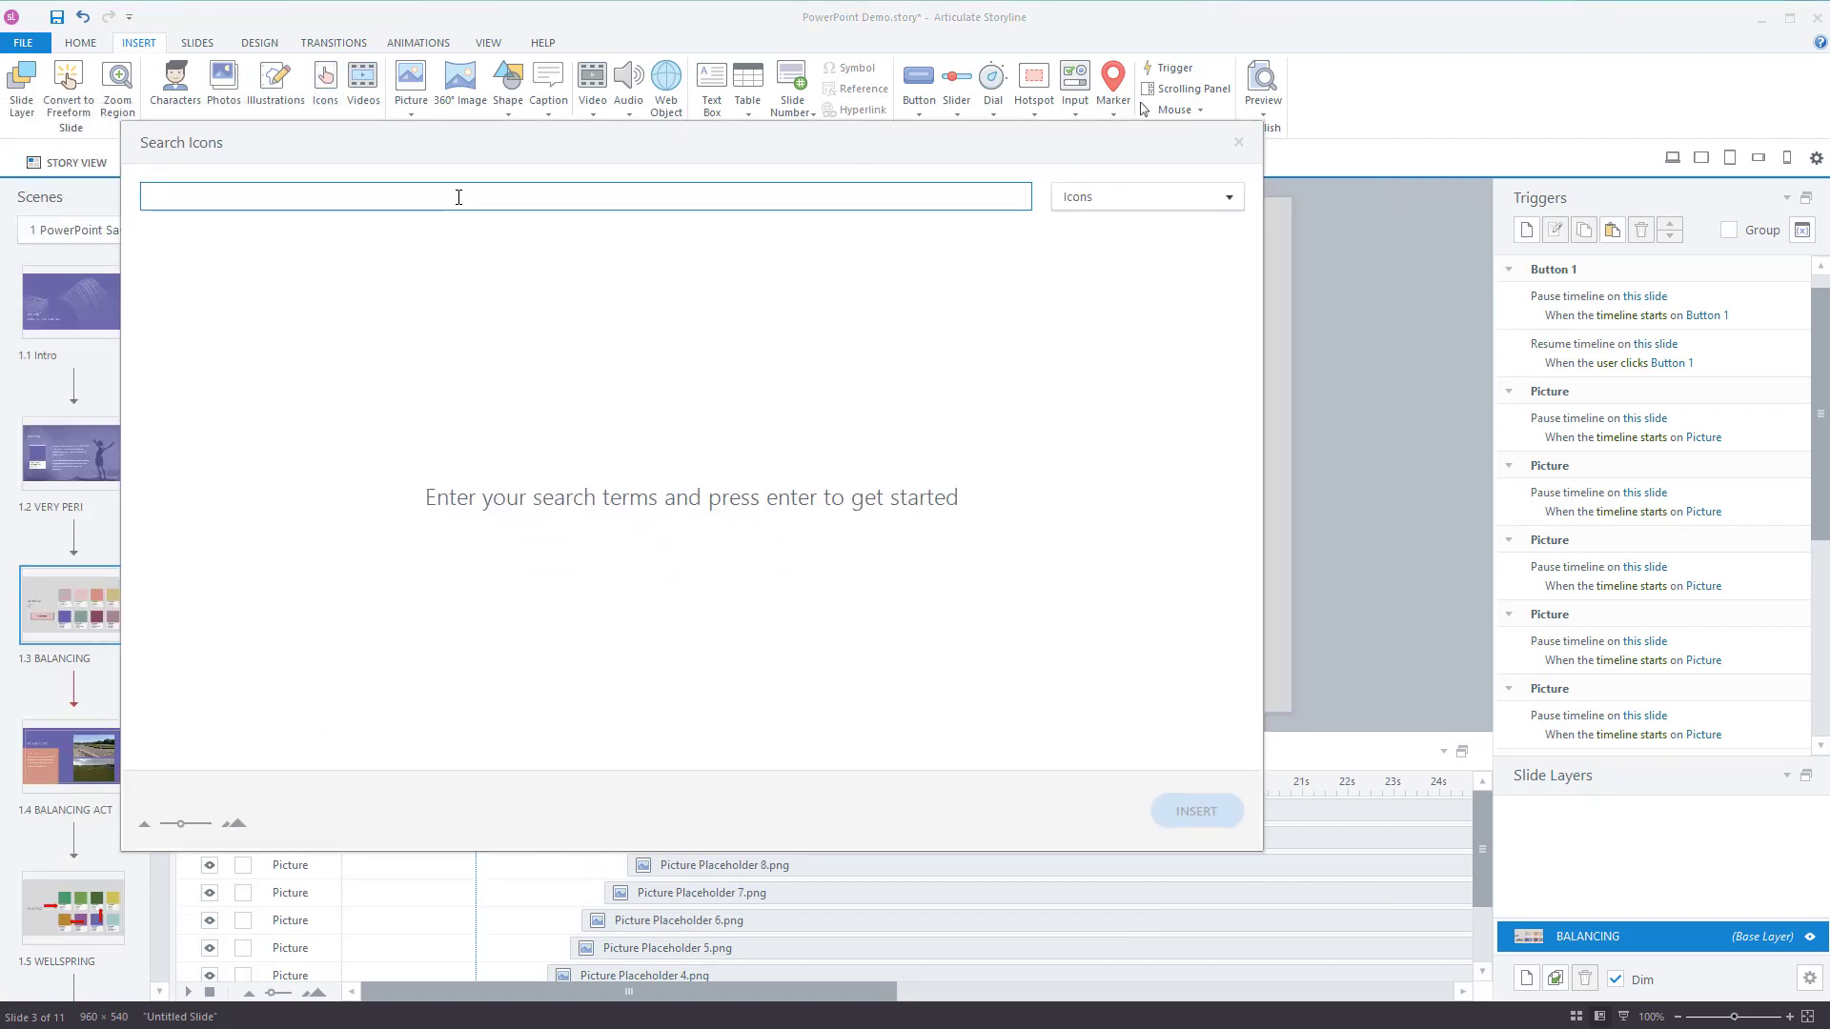
{"action": "type", "text": "play"}
{"action": "key", "text": "Return"}
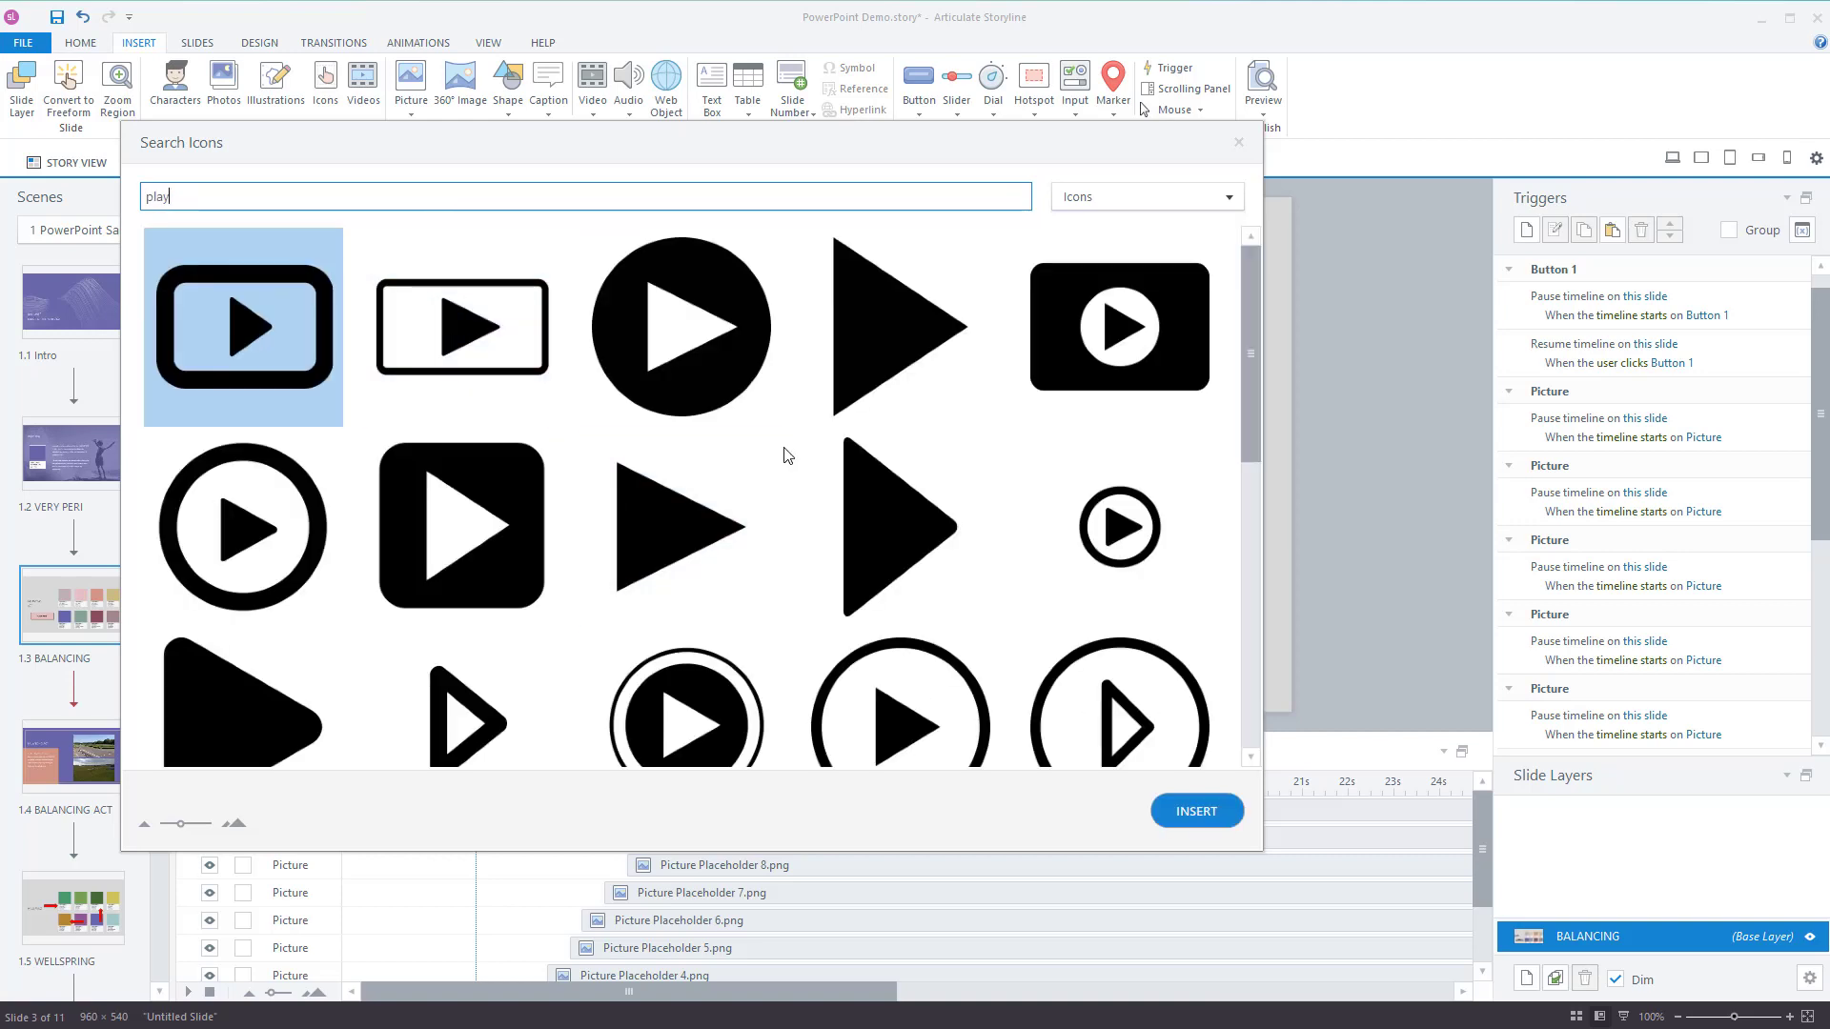
{"action": "left_click", "coordinate": [709, 371]}
{"action": "left_click", "coordinate": [1196, 811]}
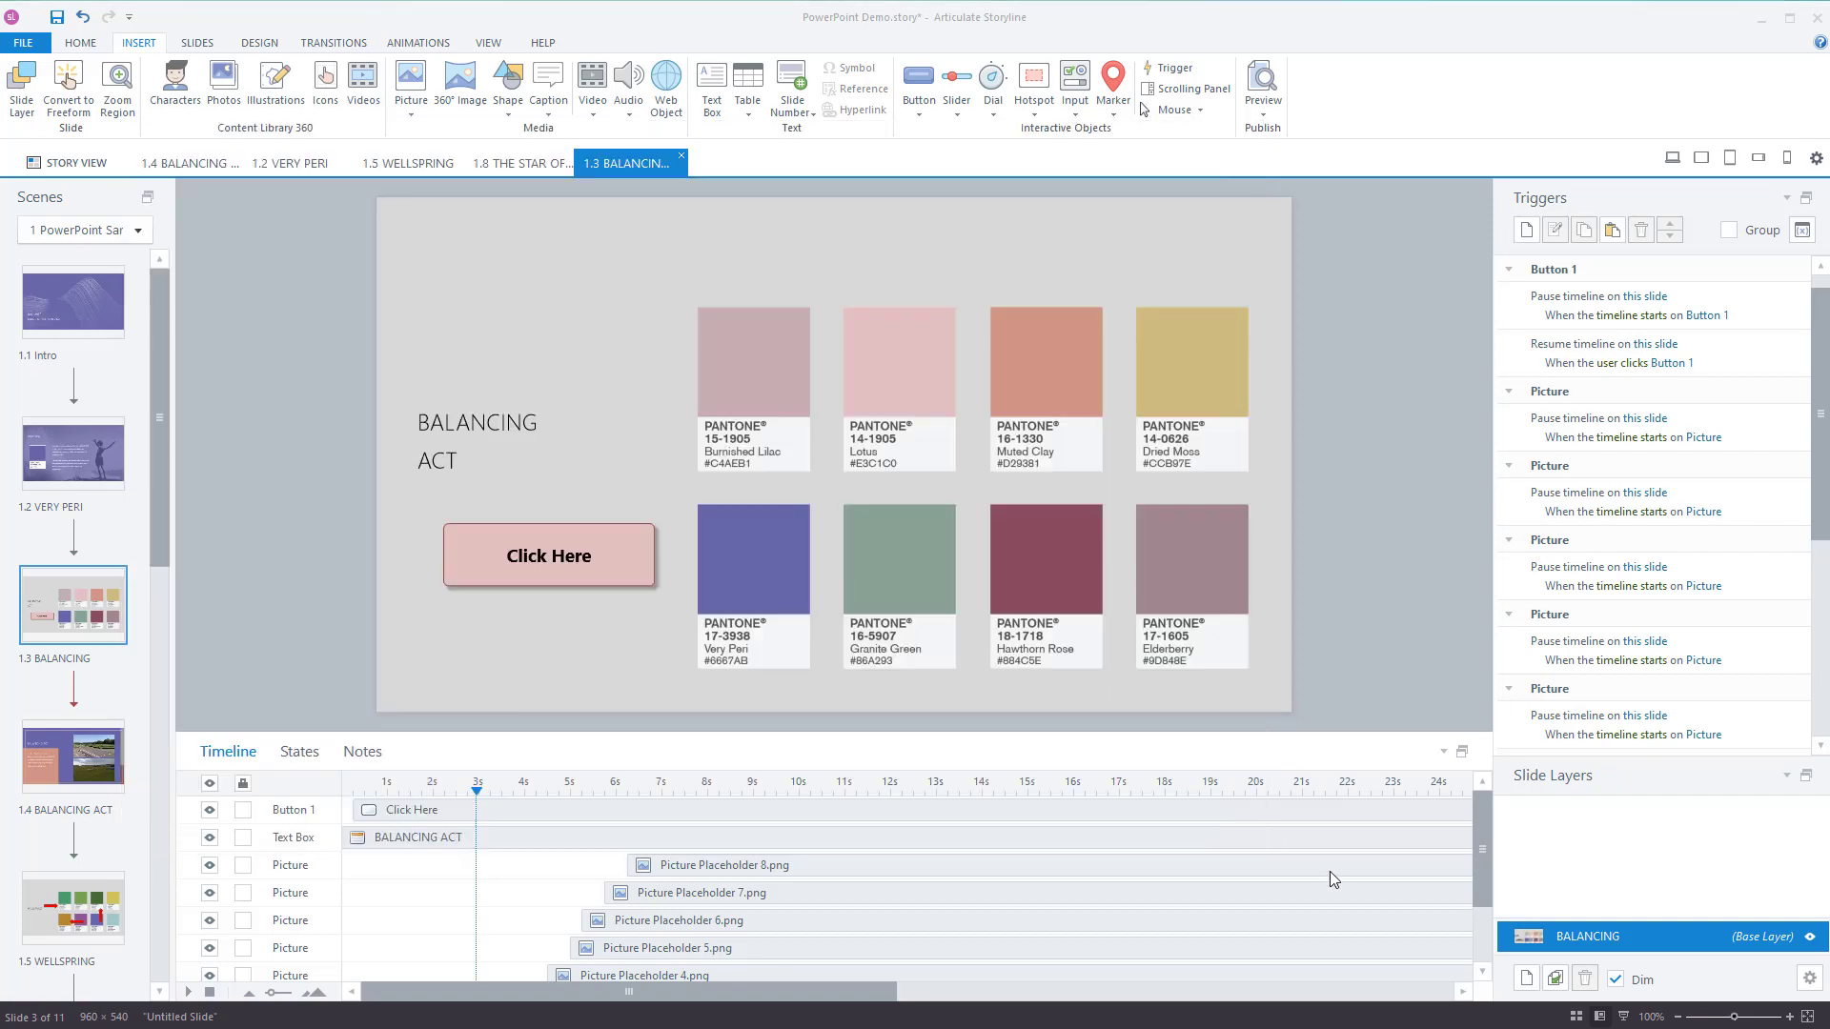
{"action": "mouse_move", "coordinate": [821, 491]}
{"action": "left_mouse_down"}
{"action": "mouse_move", "coordinate": [685, 614]}
{"action": "mouse_move", "coordinate": [547, 690]}
{"action": "mouse_move", "coordinate": [490, 698]}
{"action": "mouse_move", "coordinate": [533, 688]}
{"action": "left_mouse_up"}
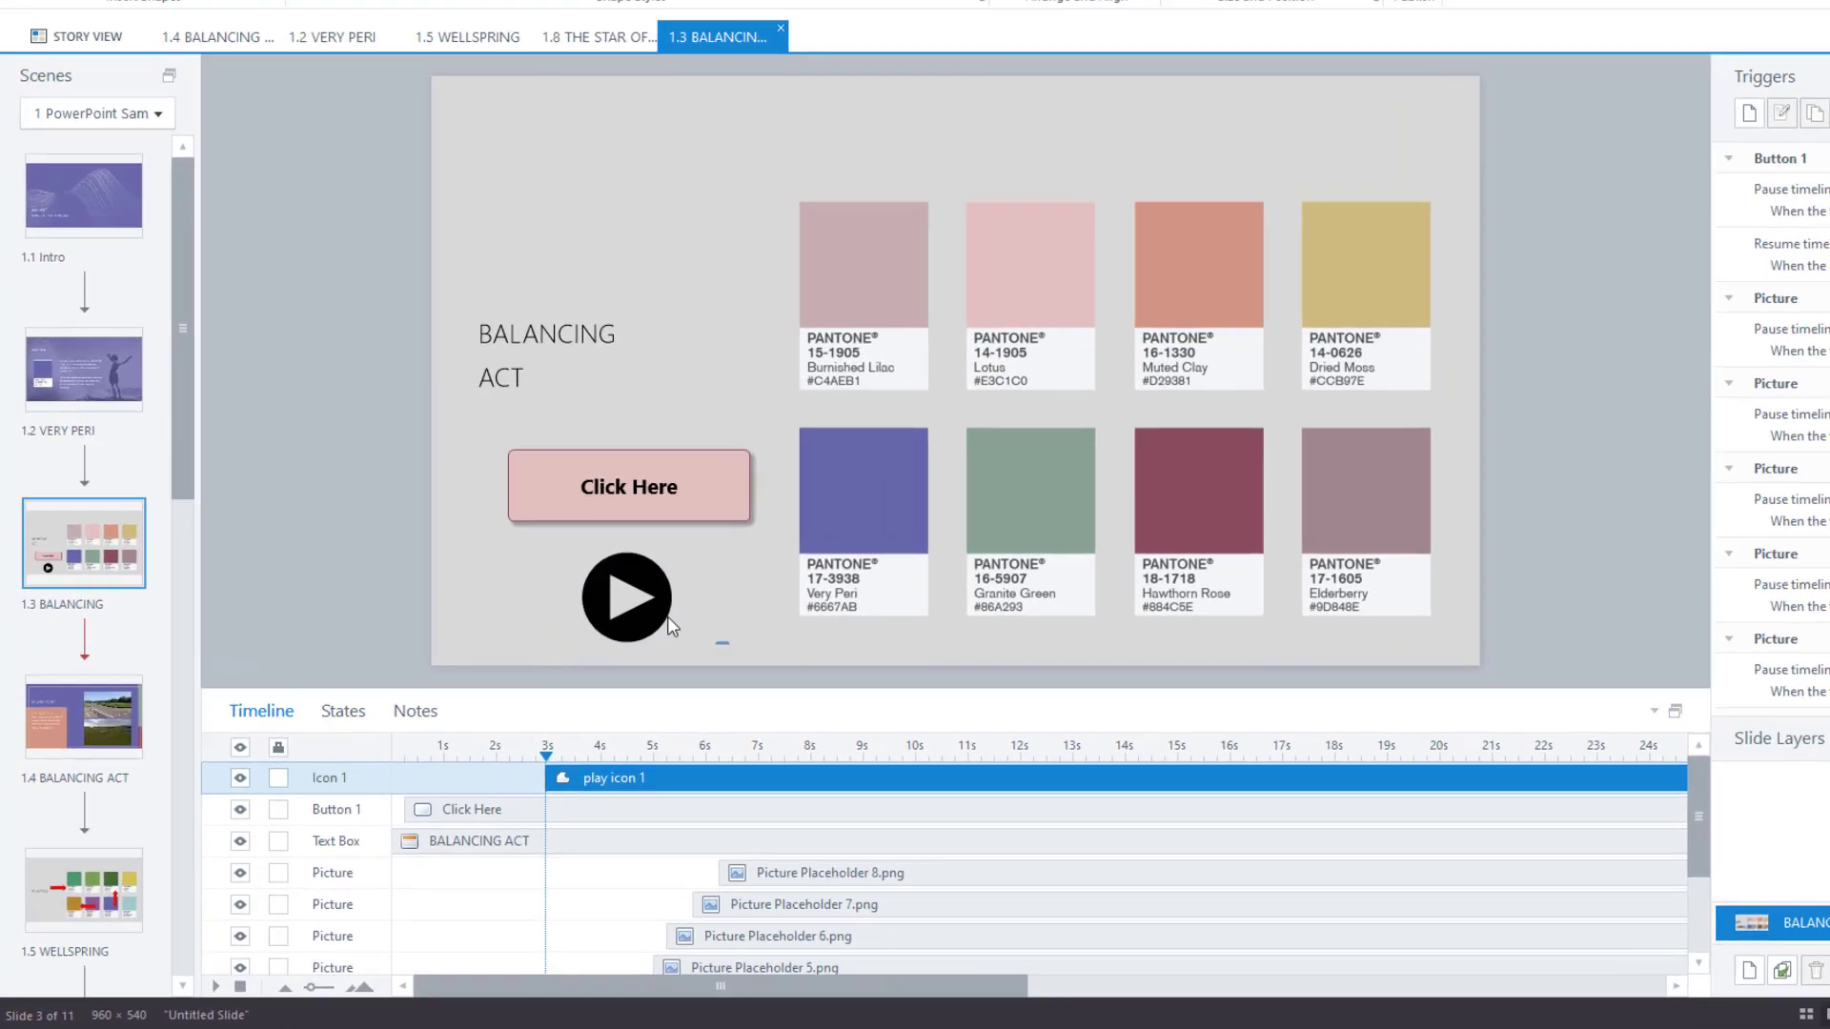
{"action": "left_click", "coordinate": [619, 694]}
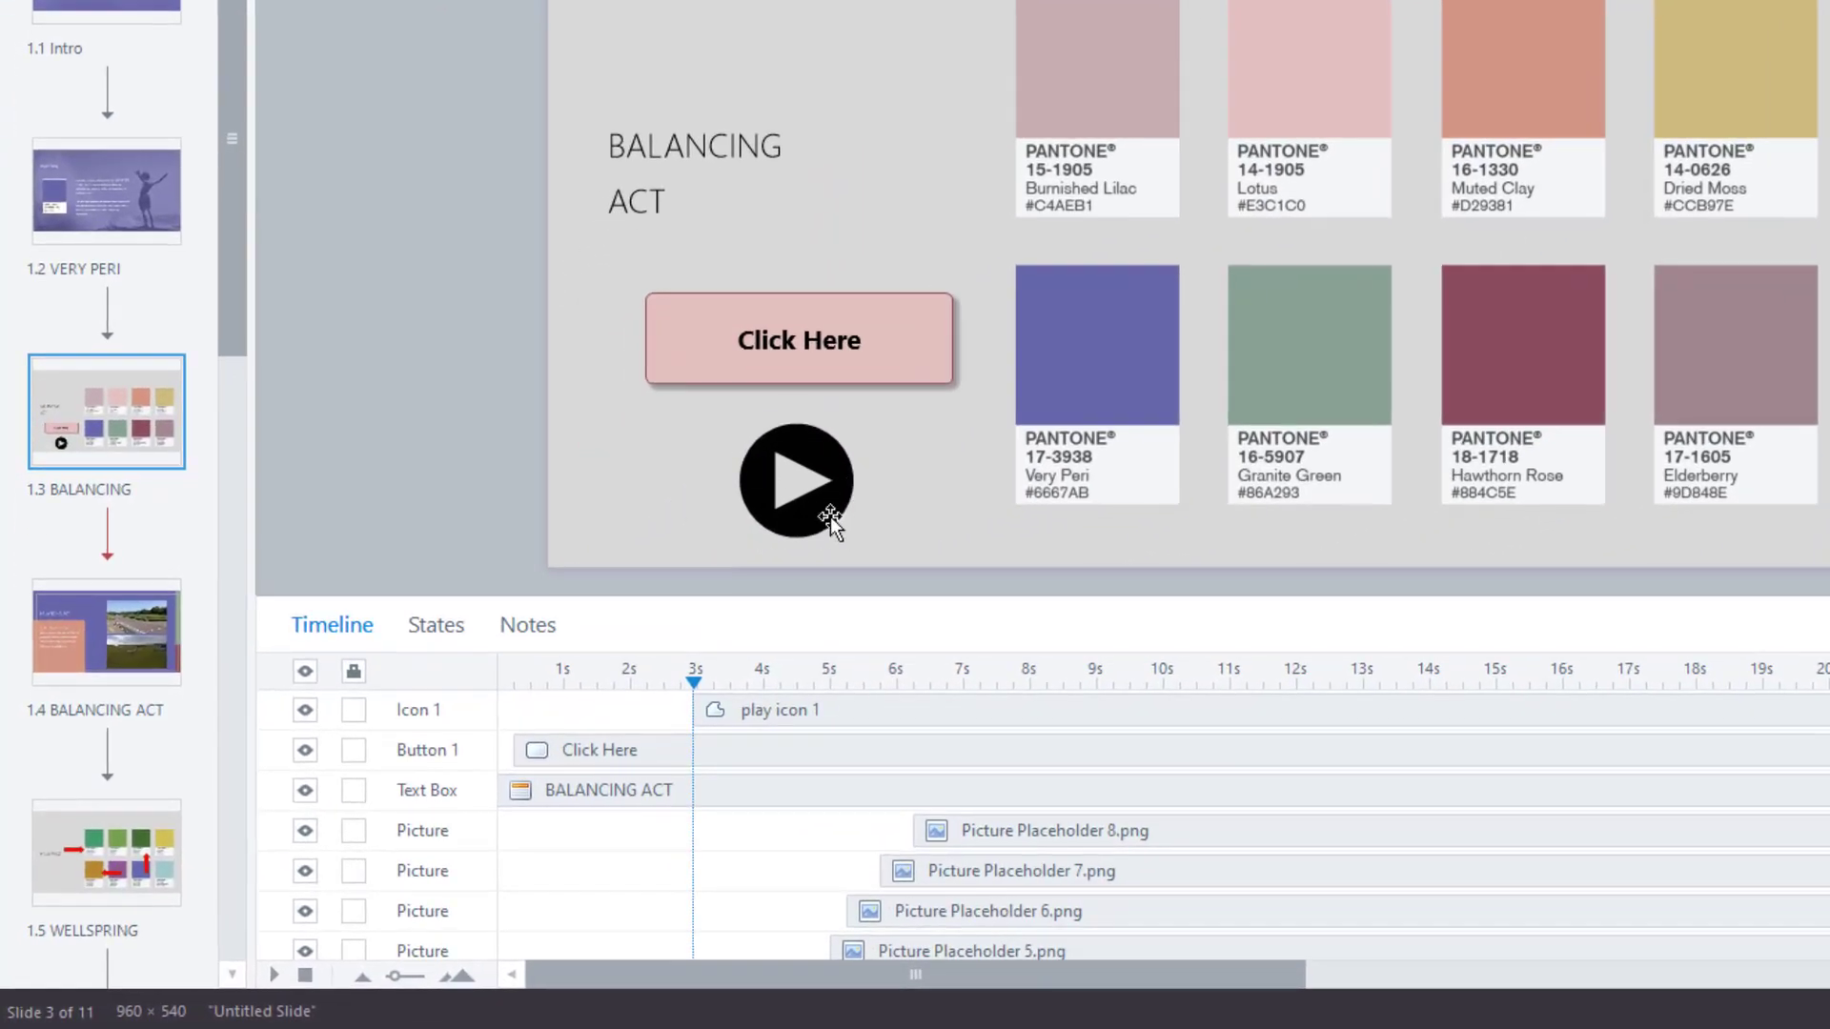
Delete the play icon below the Click Here button.
{"action": "left_click", "coordinate": [839, 496]}
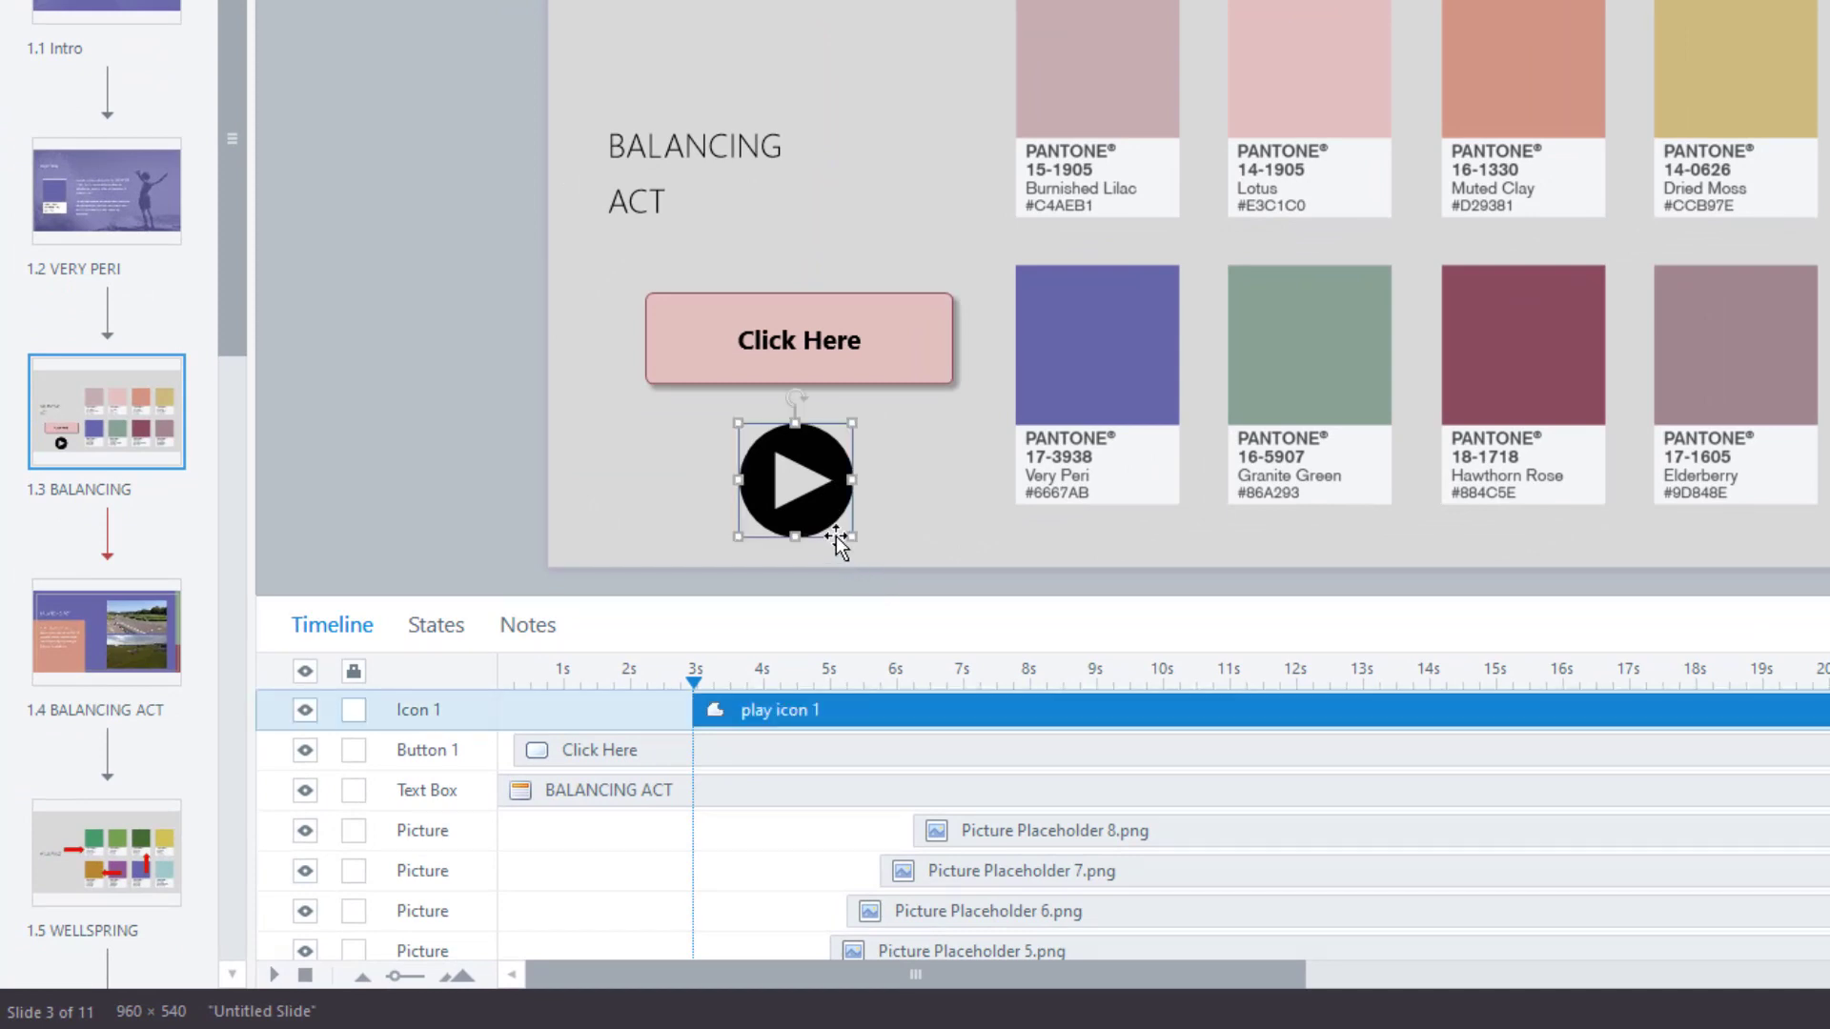
{"action": "left_click", "coordinate": [884, 477]}
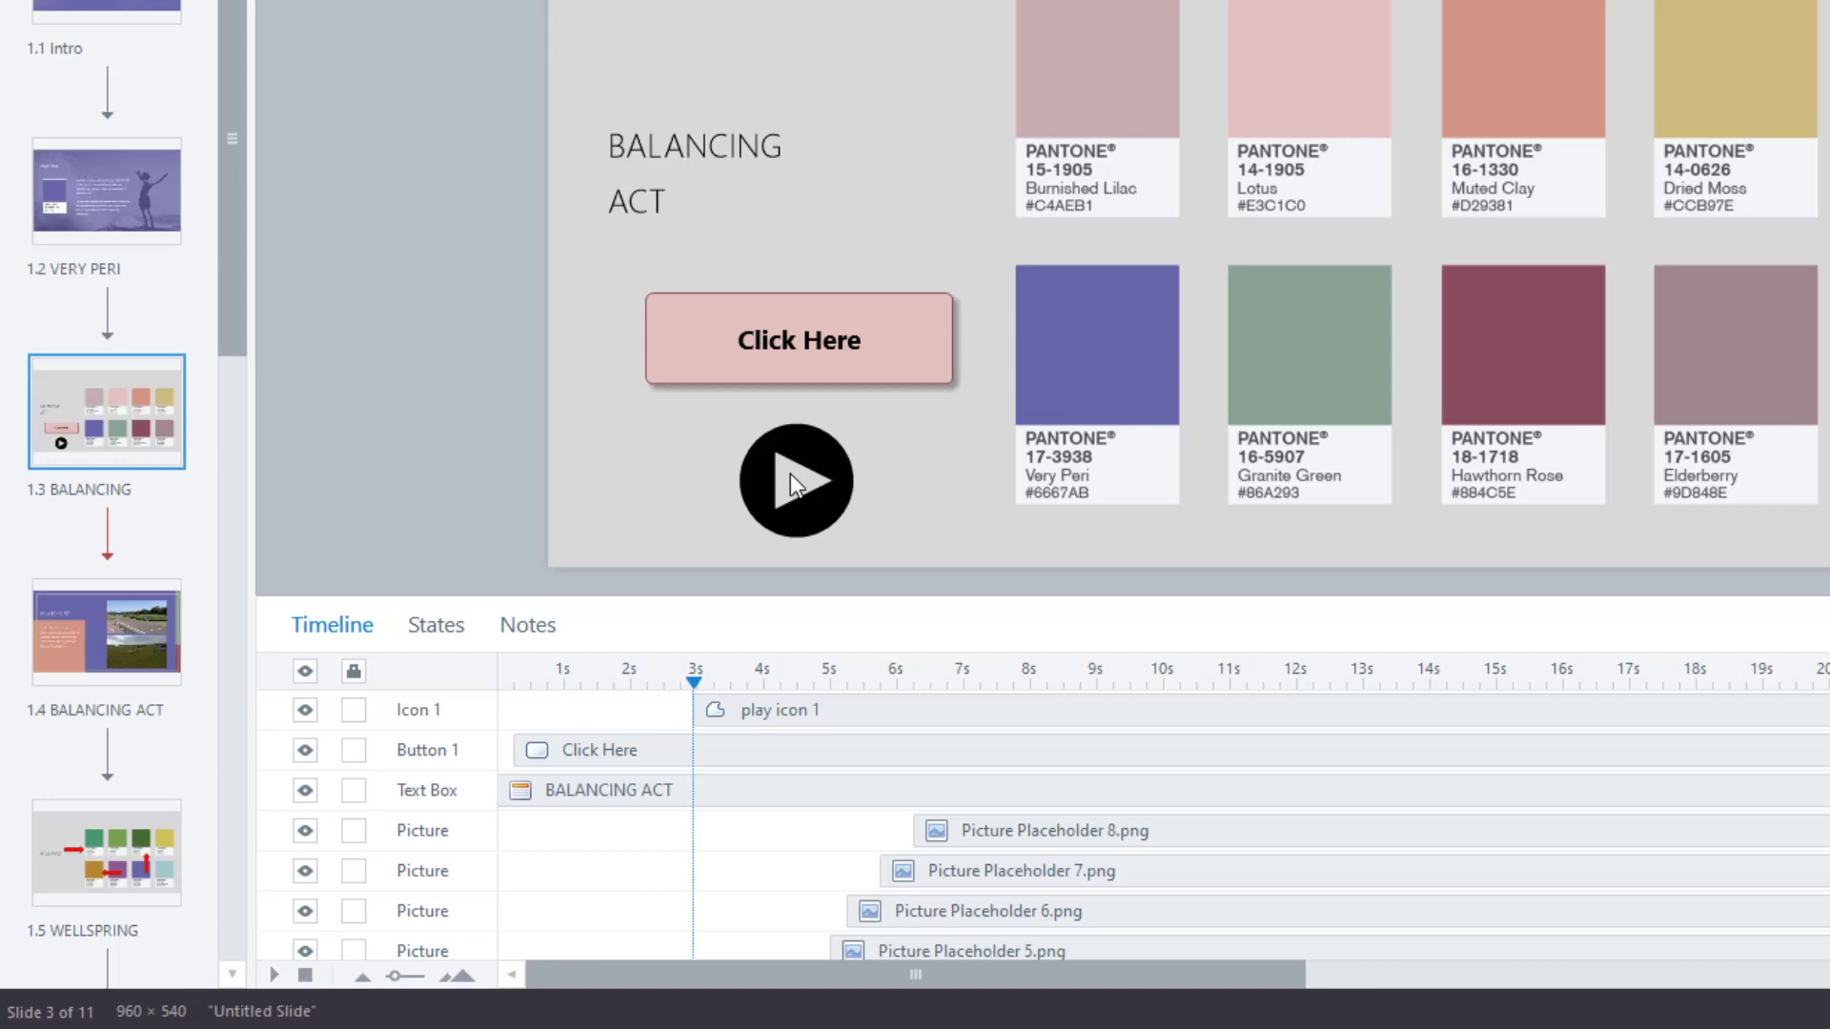
{"action": "left_click", "coordinate": [814, 453]}
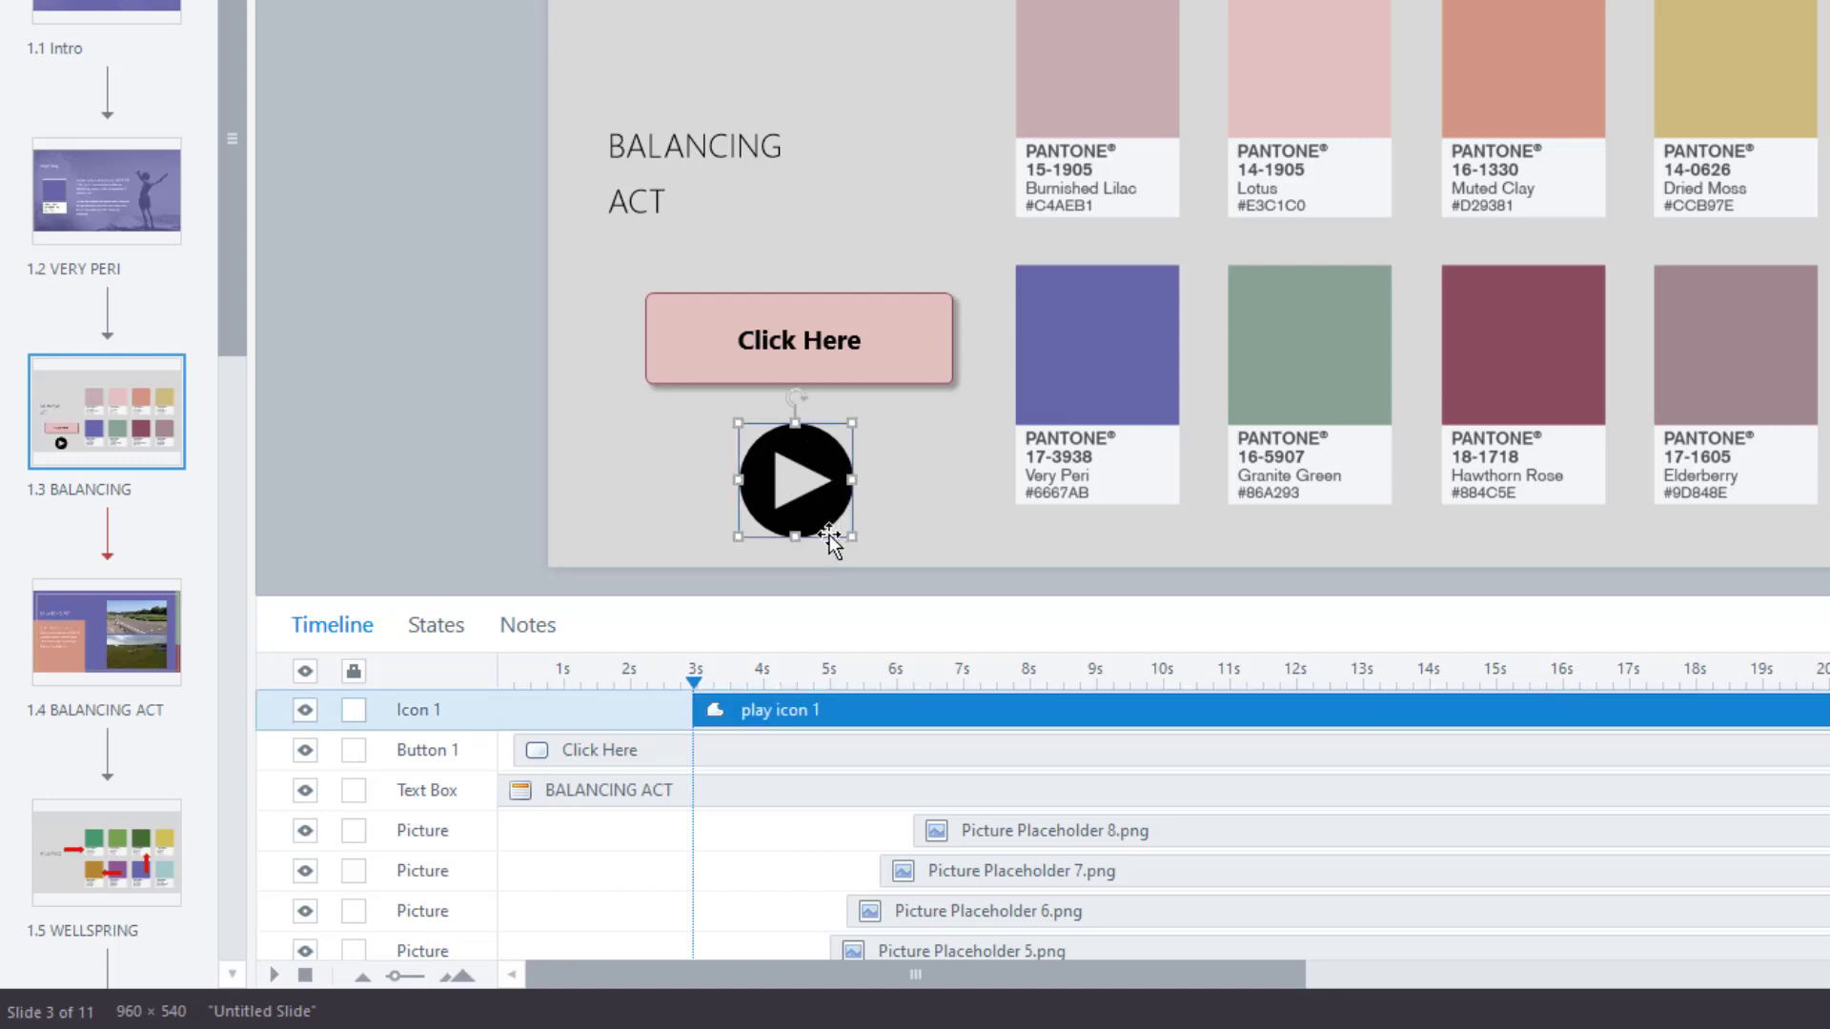
{"action": "left_click", "coordinate": [869, 490]}
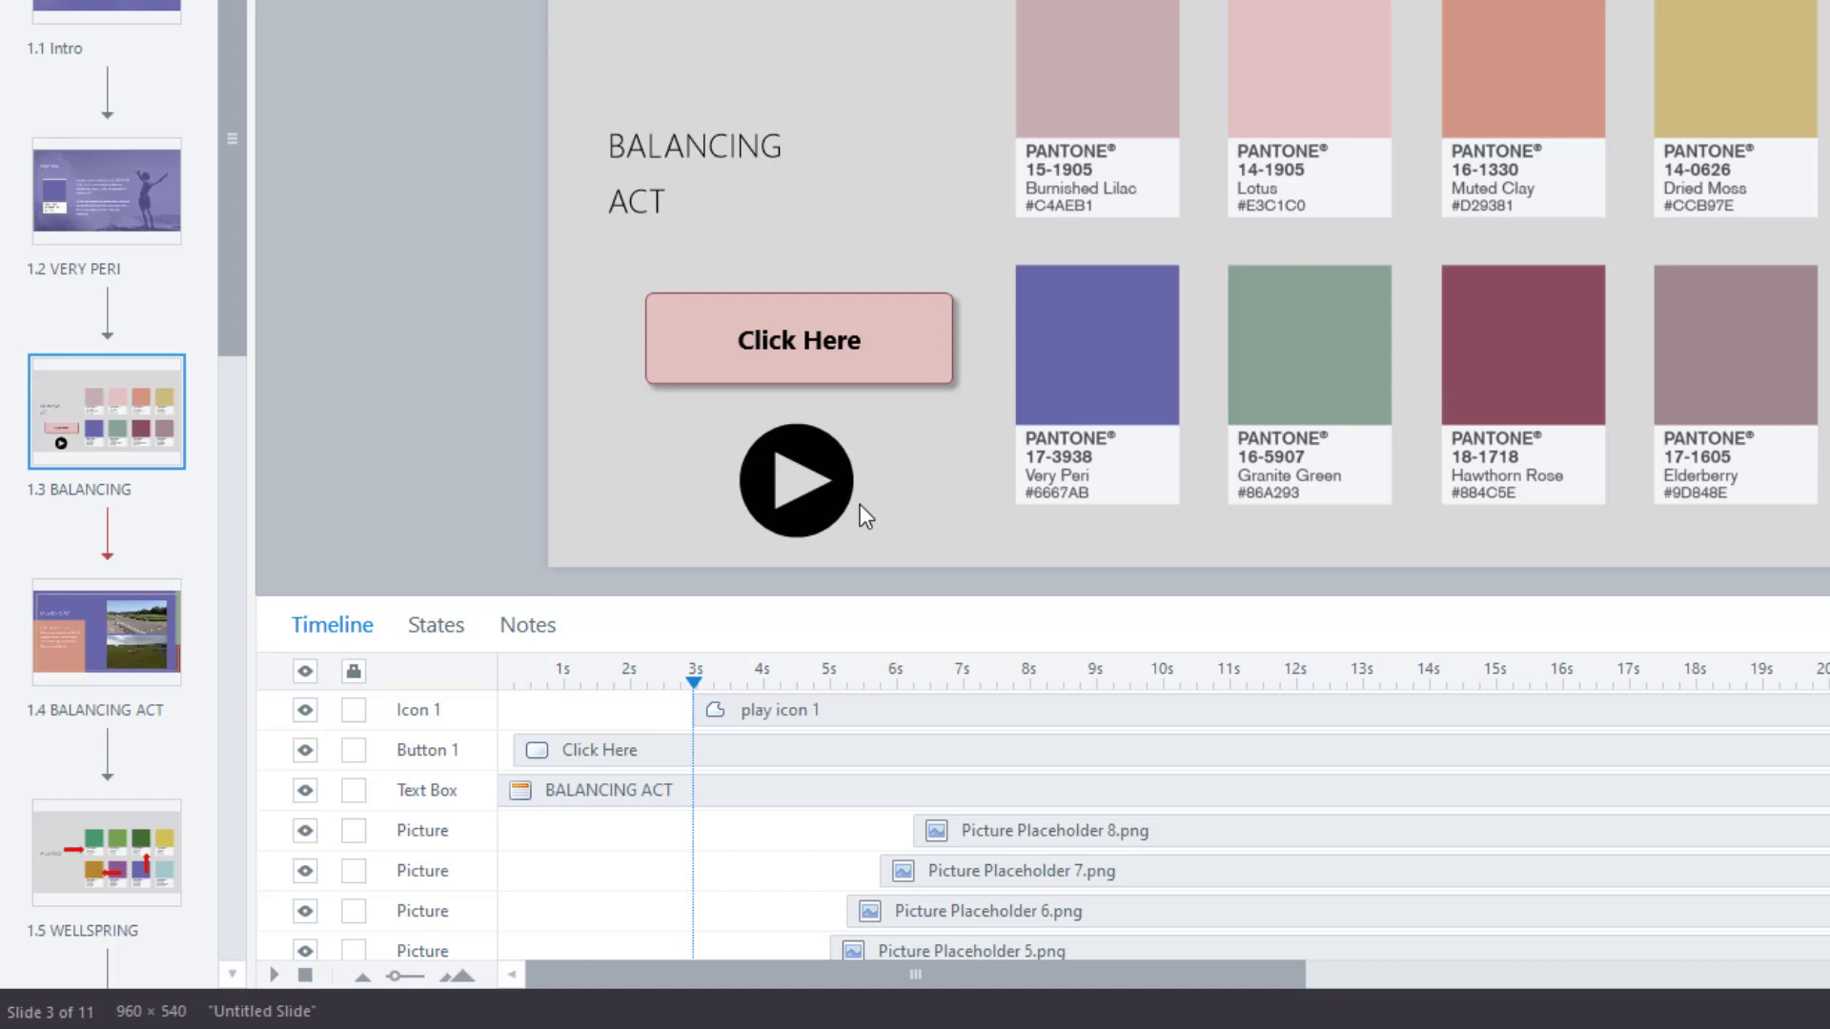
{"action": "left_click", "coordinate": [836, 494]}
{"action": "key", "text": "Delete"}
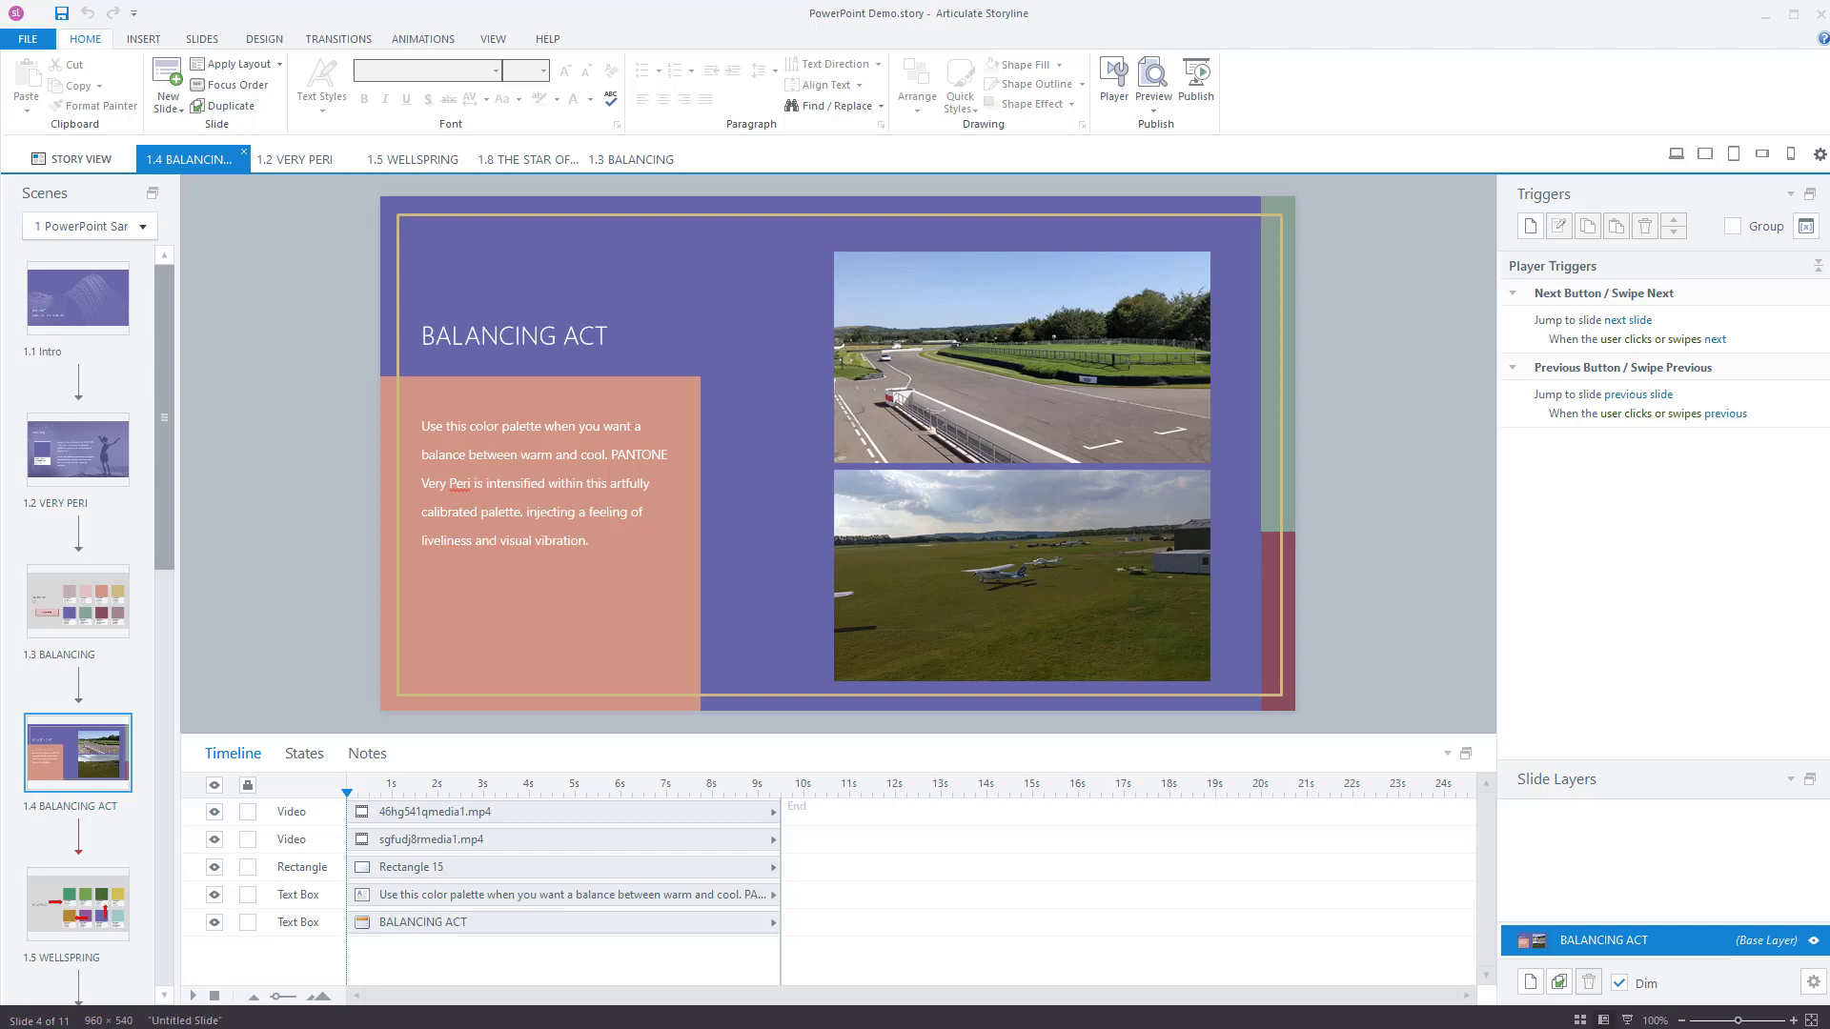
Preview the 1.4 BALANCING ACT slide that holds the two videos.
{"action": "left_click", "coordinate": [1060, 381]}
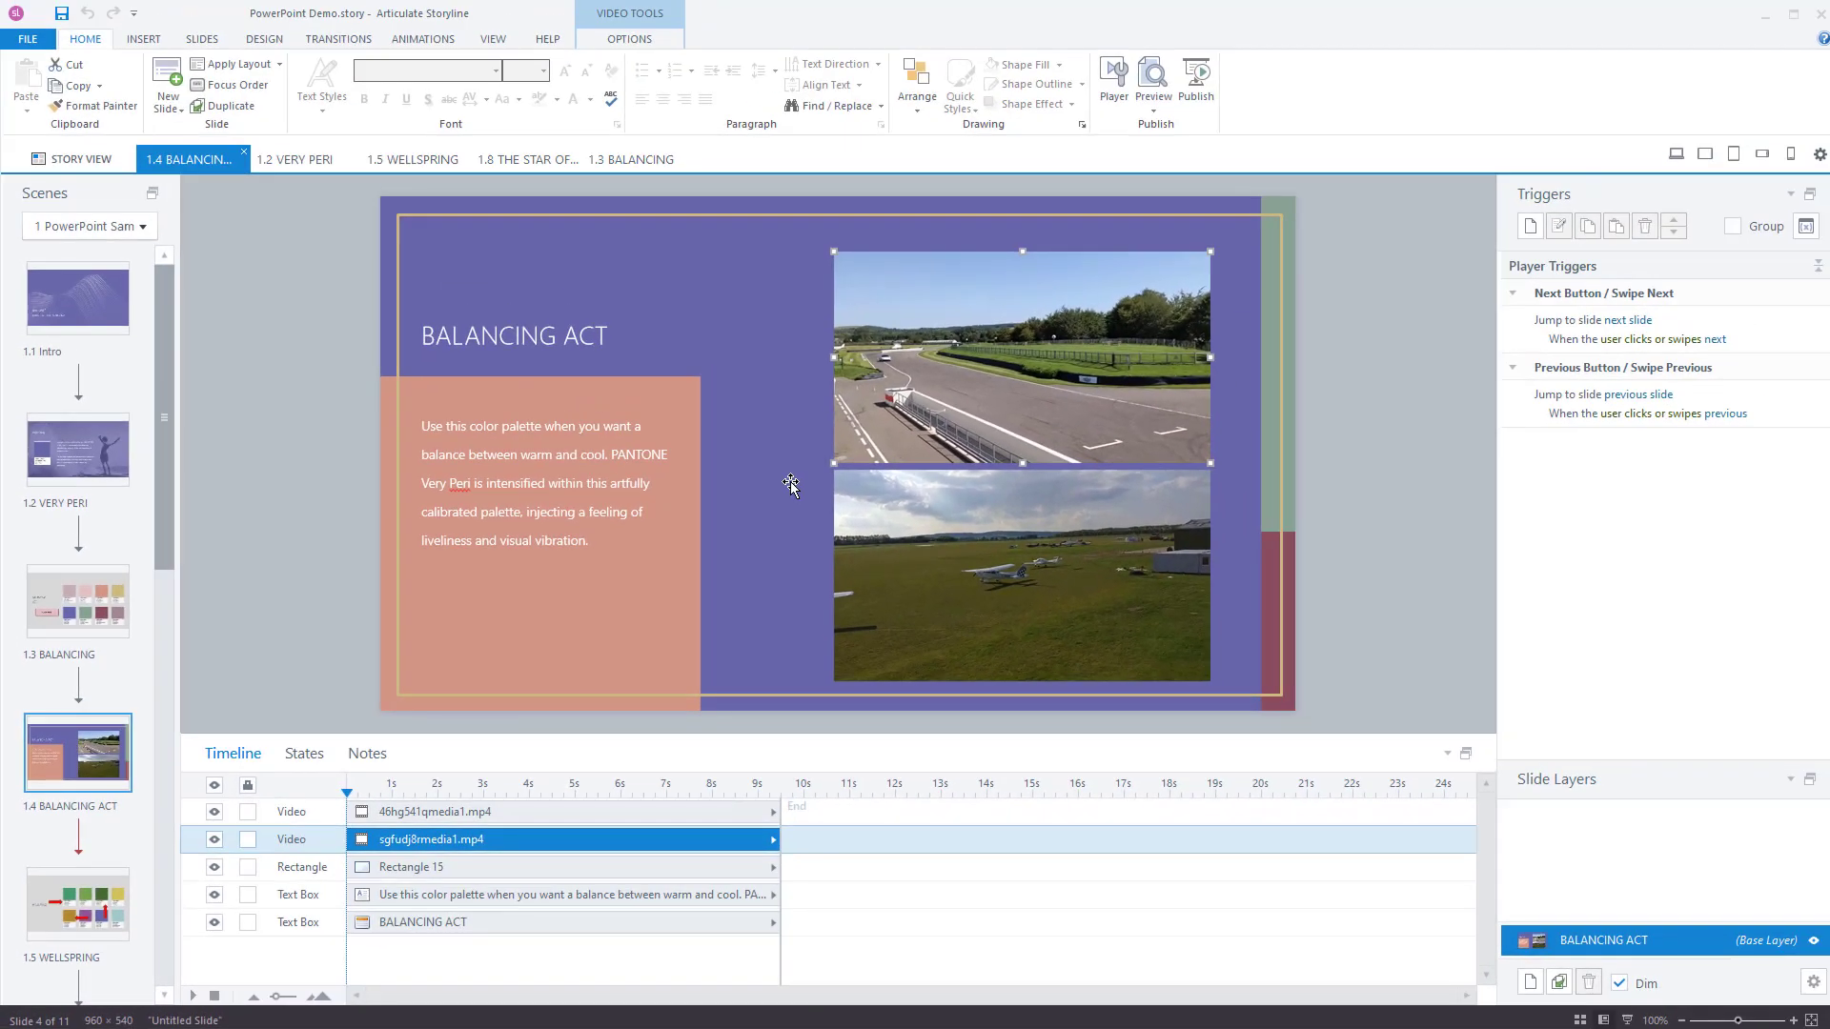
{"action": "left_click", "coordinate": [1093, 240]}
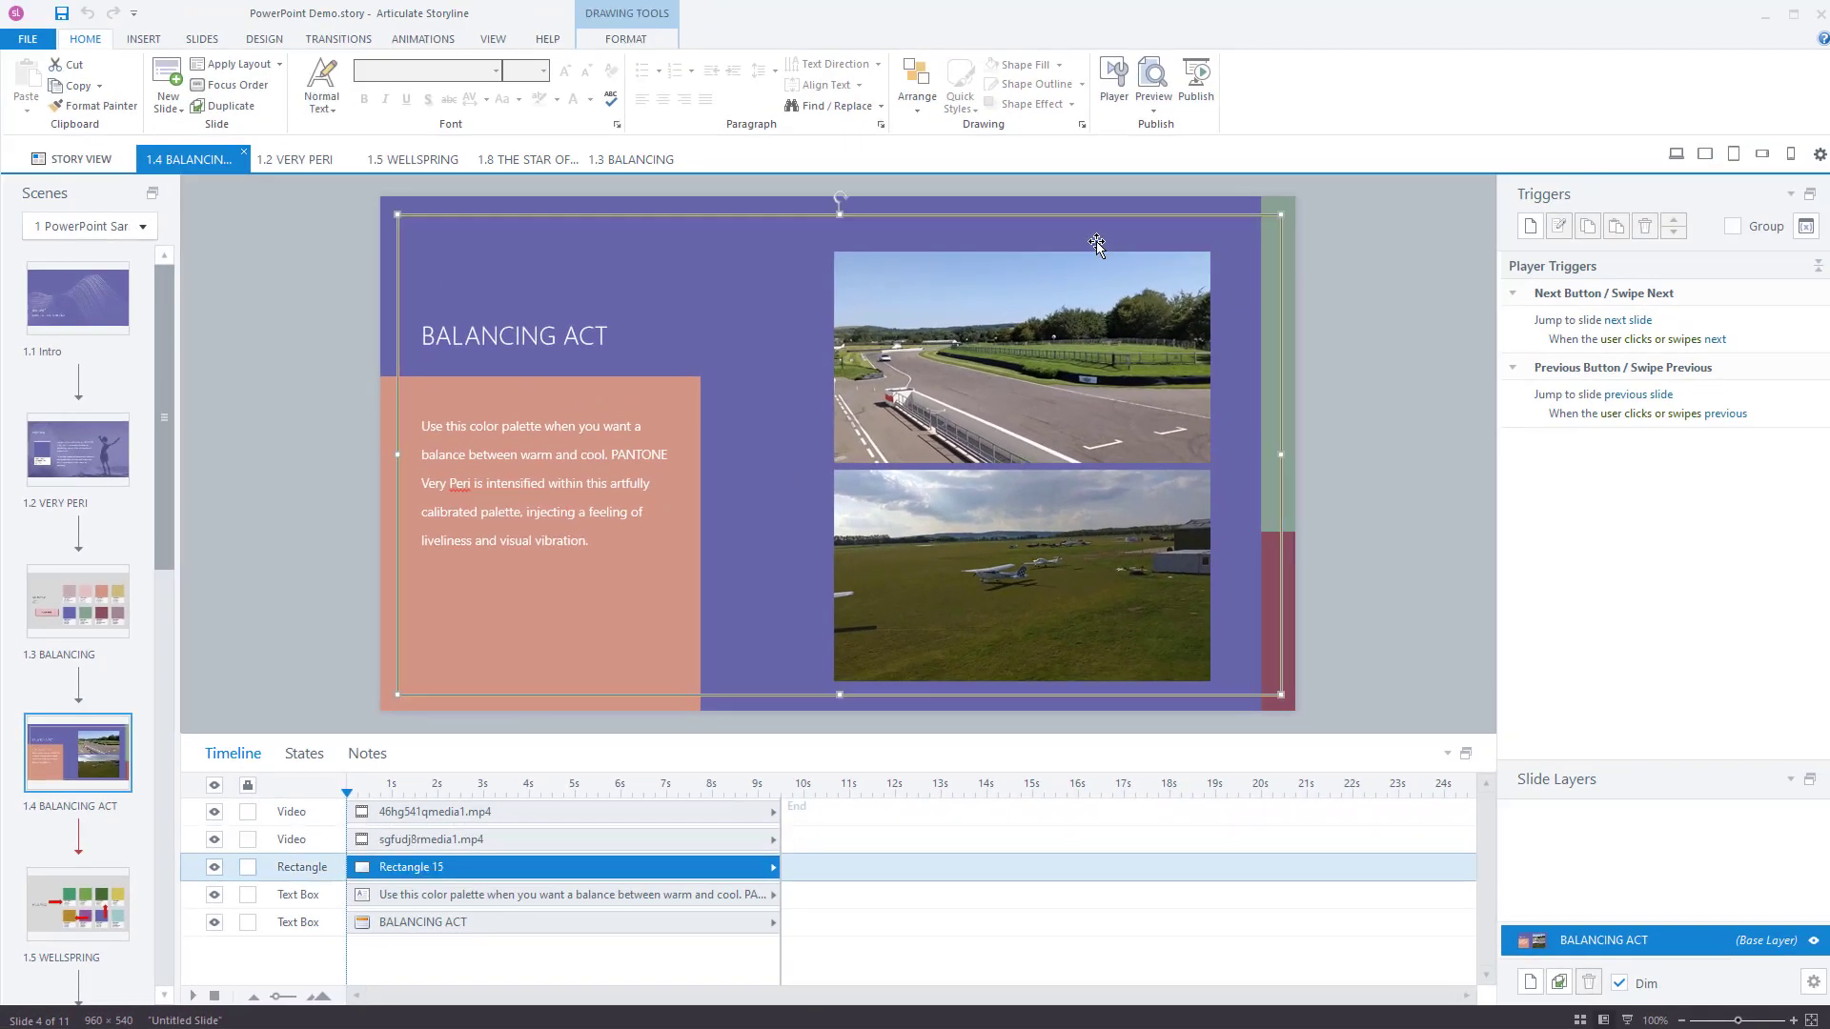
{"action": "left_click", "coordinate": [1154, 108]}
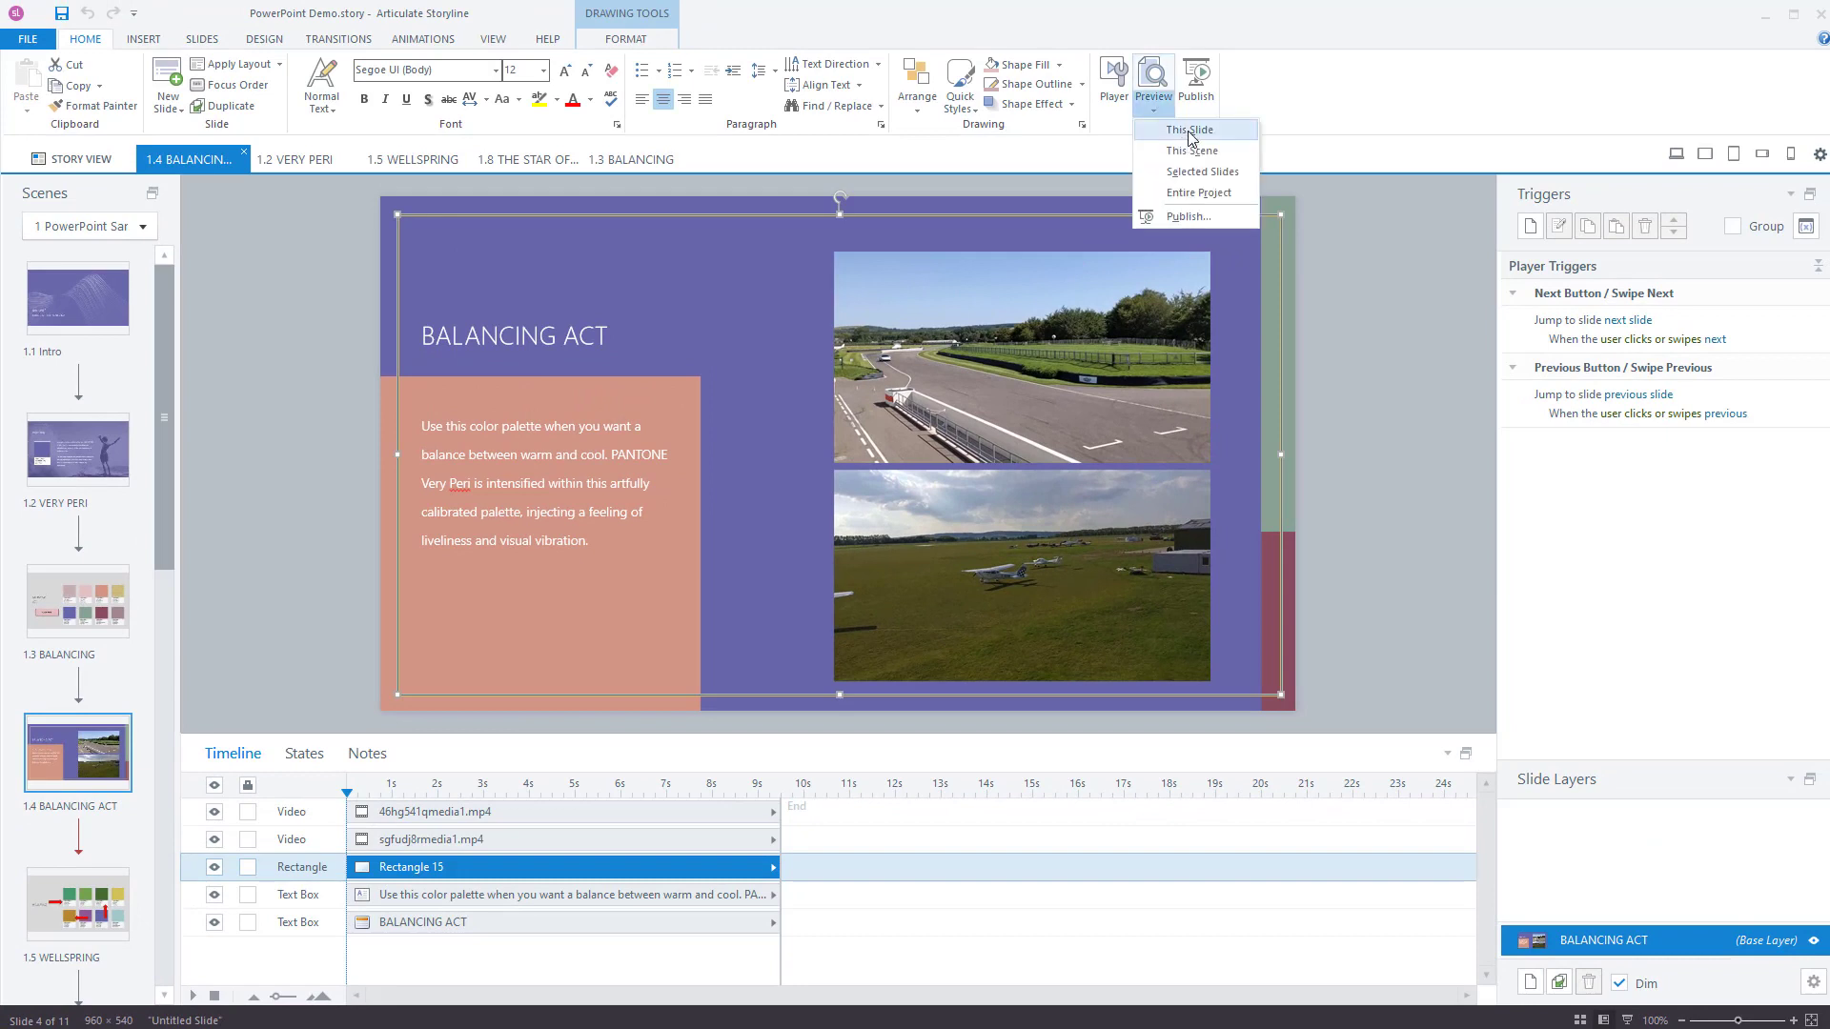
{"action": "left_click", "coordinate": [1190, 141]}
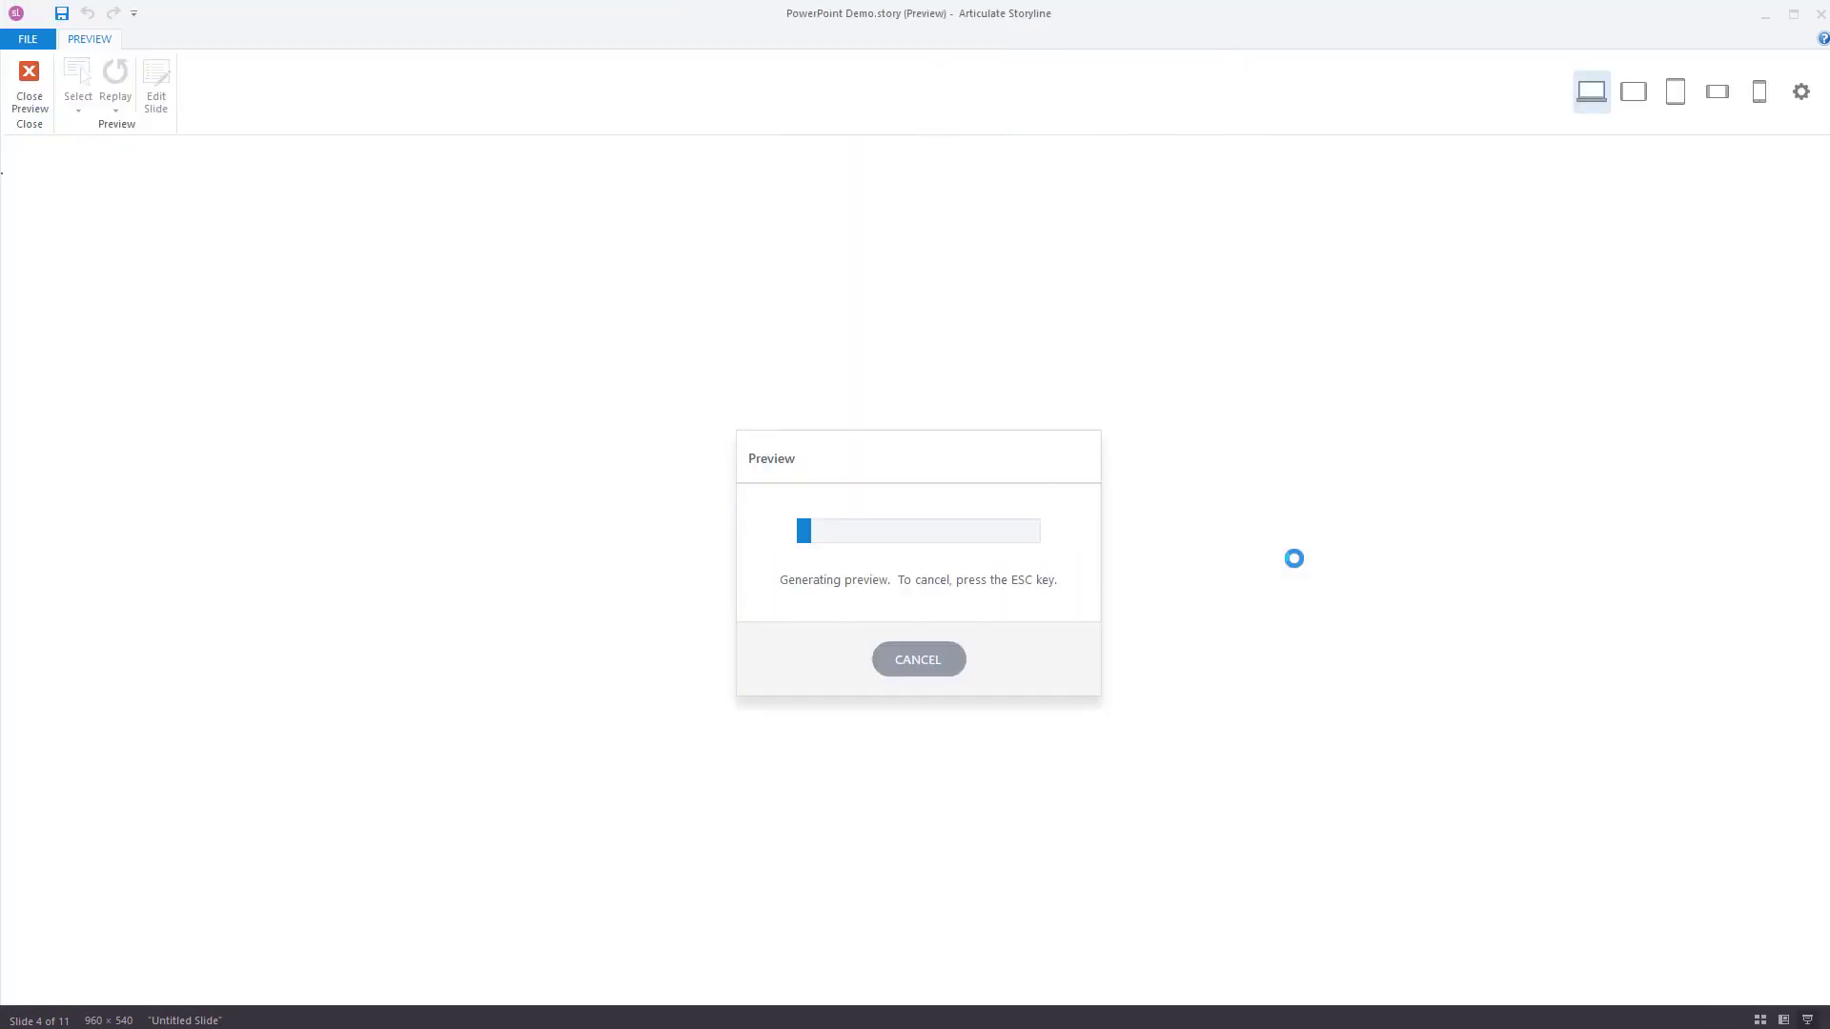
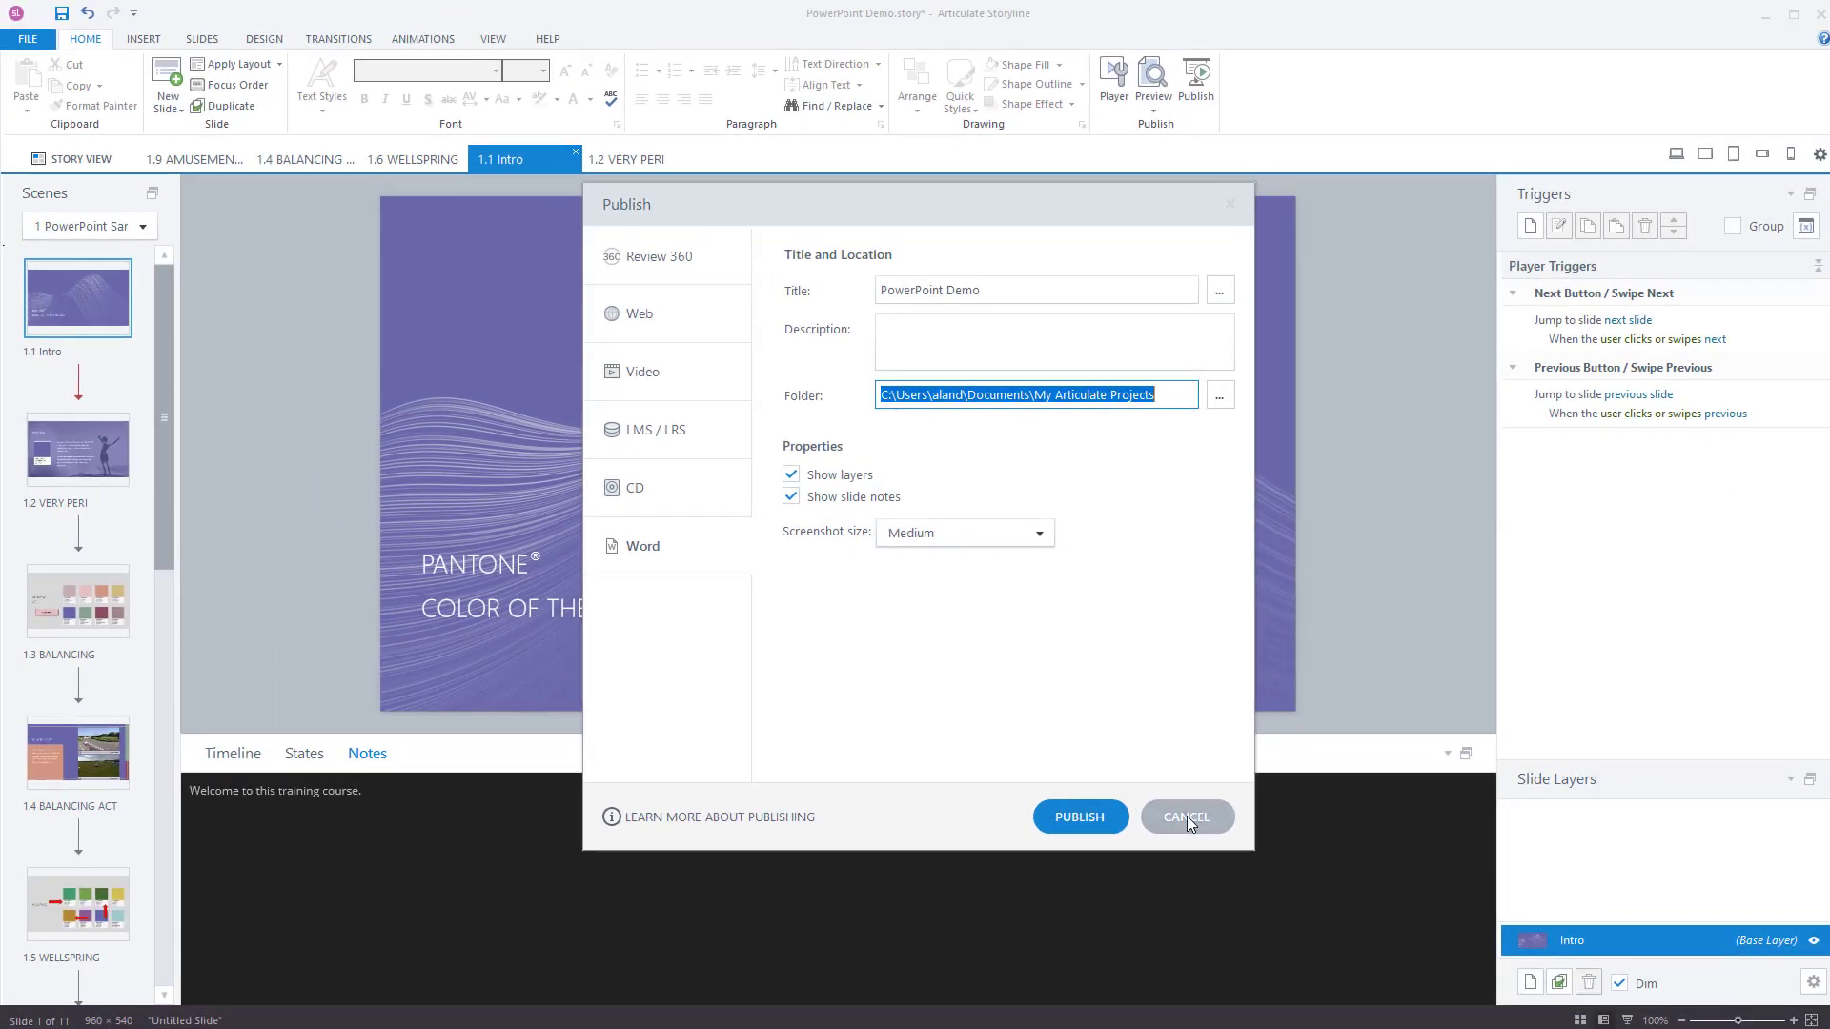
Publish the project as a Word document titled PowerPoint Demo, with layers, slide notes and Medium screenshots.
{"action": "left_click", "coordinate": [1172, 818]}
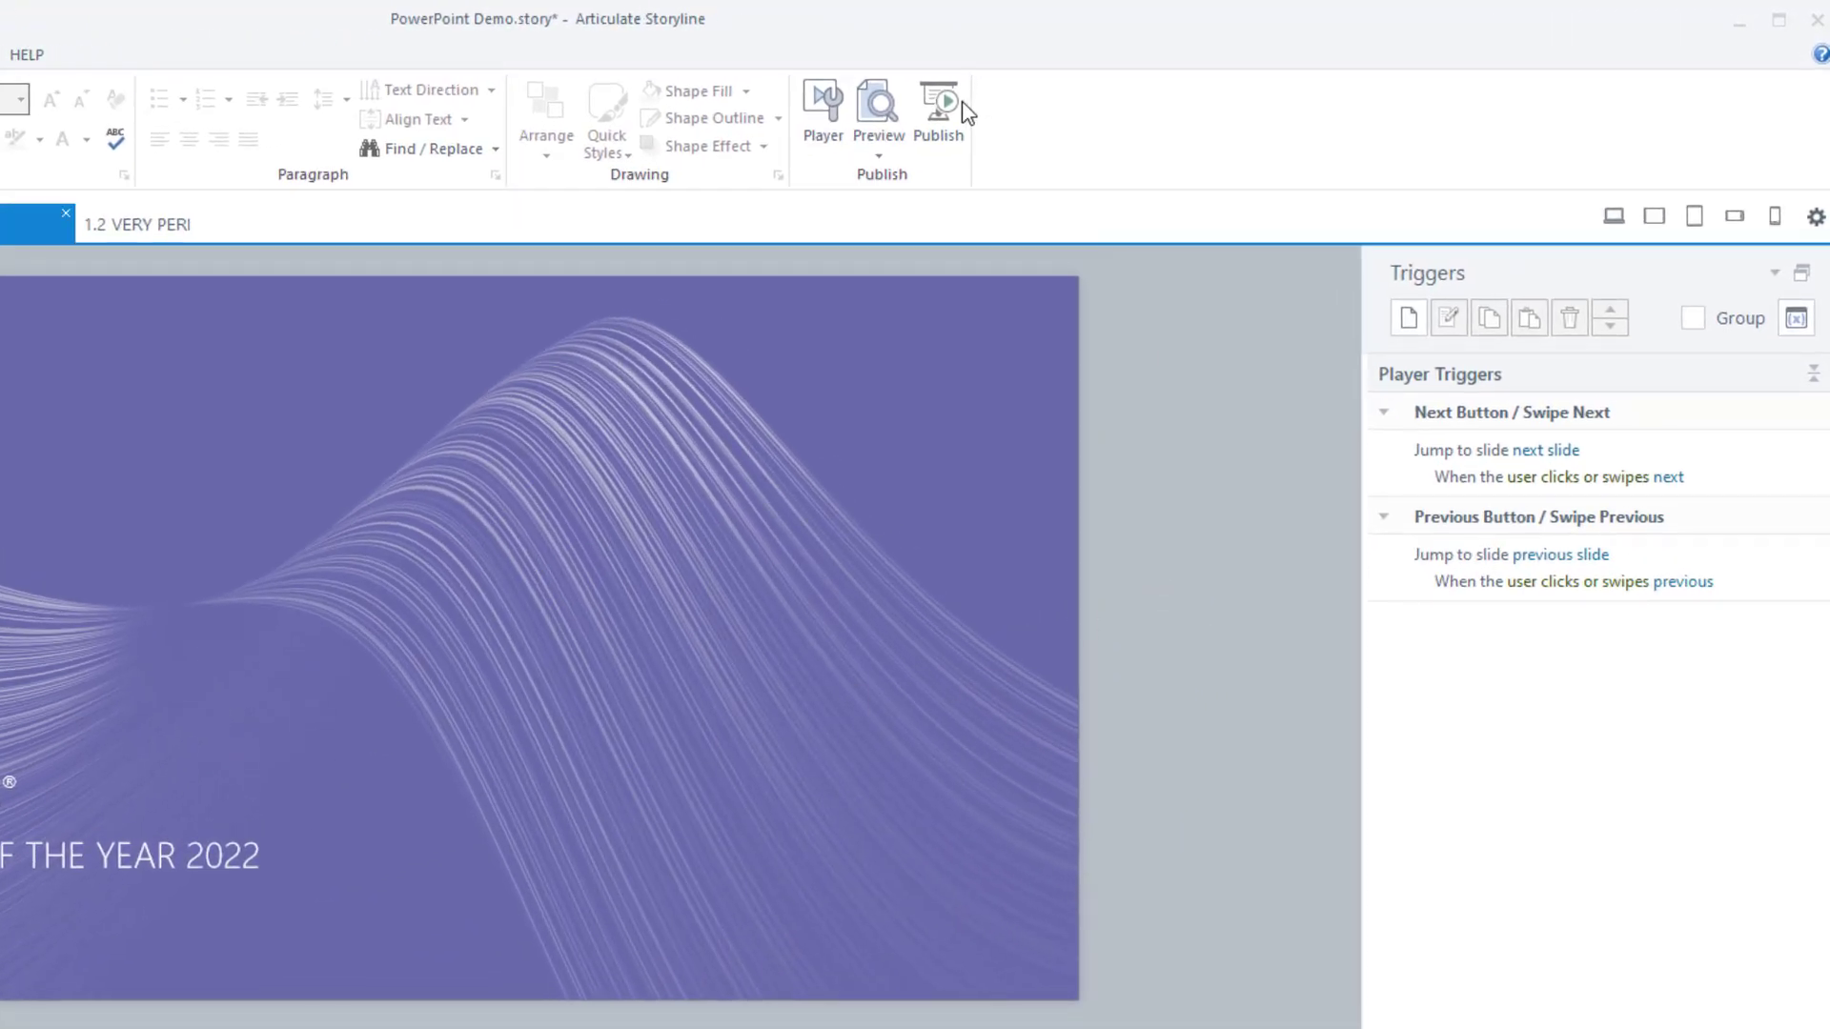
{"action": "left_click", "coordinate": [940, 107]}
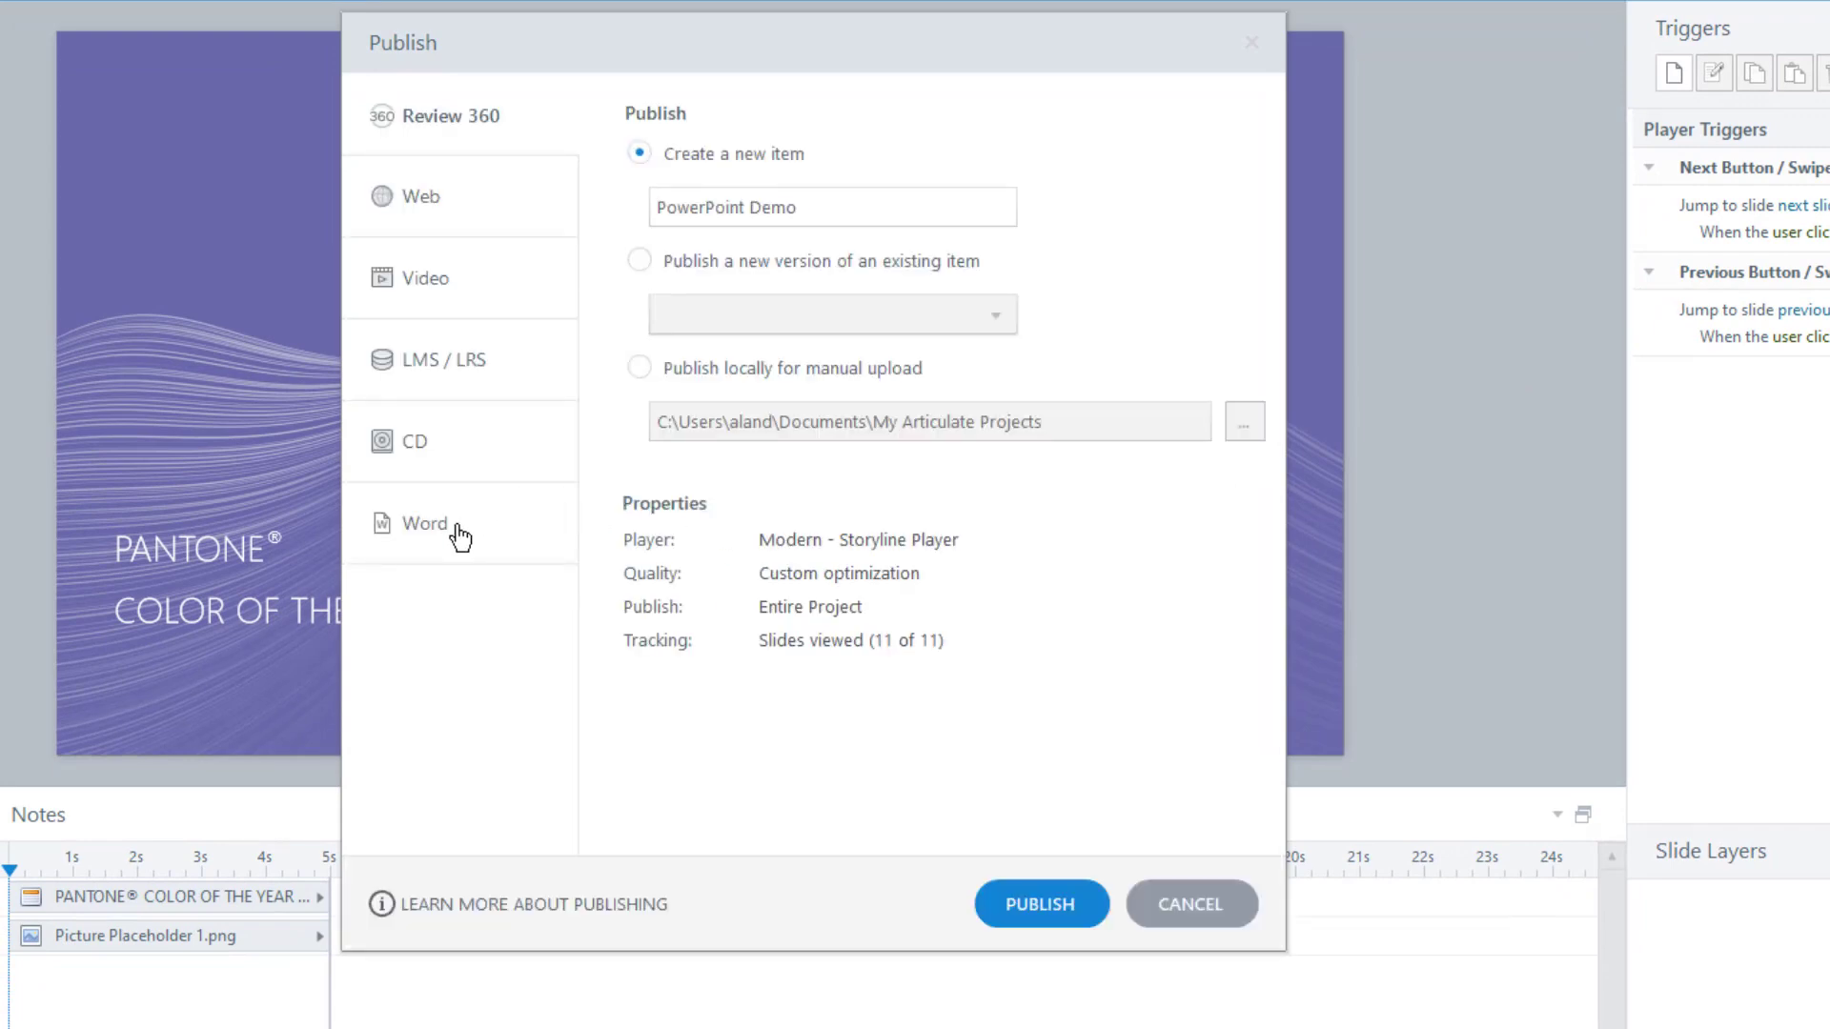
{"action": "left_click", "coordinate": [456, 526]}
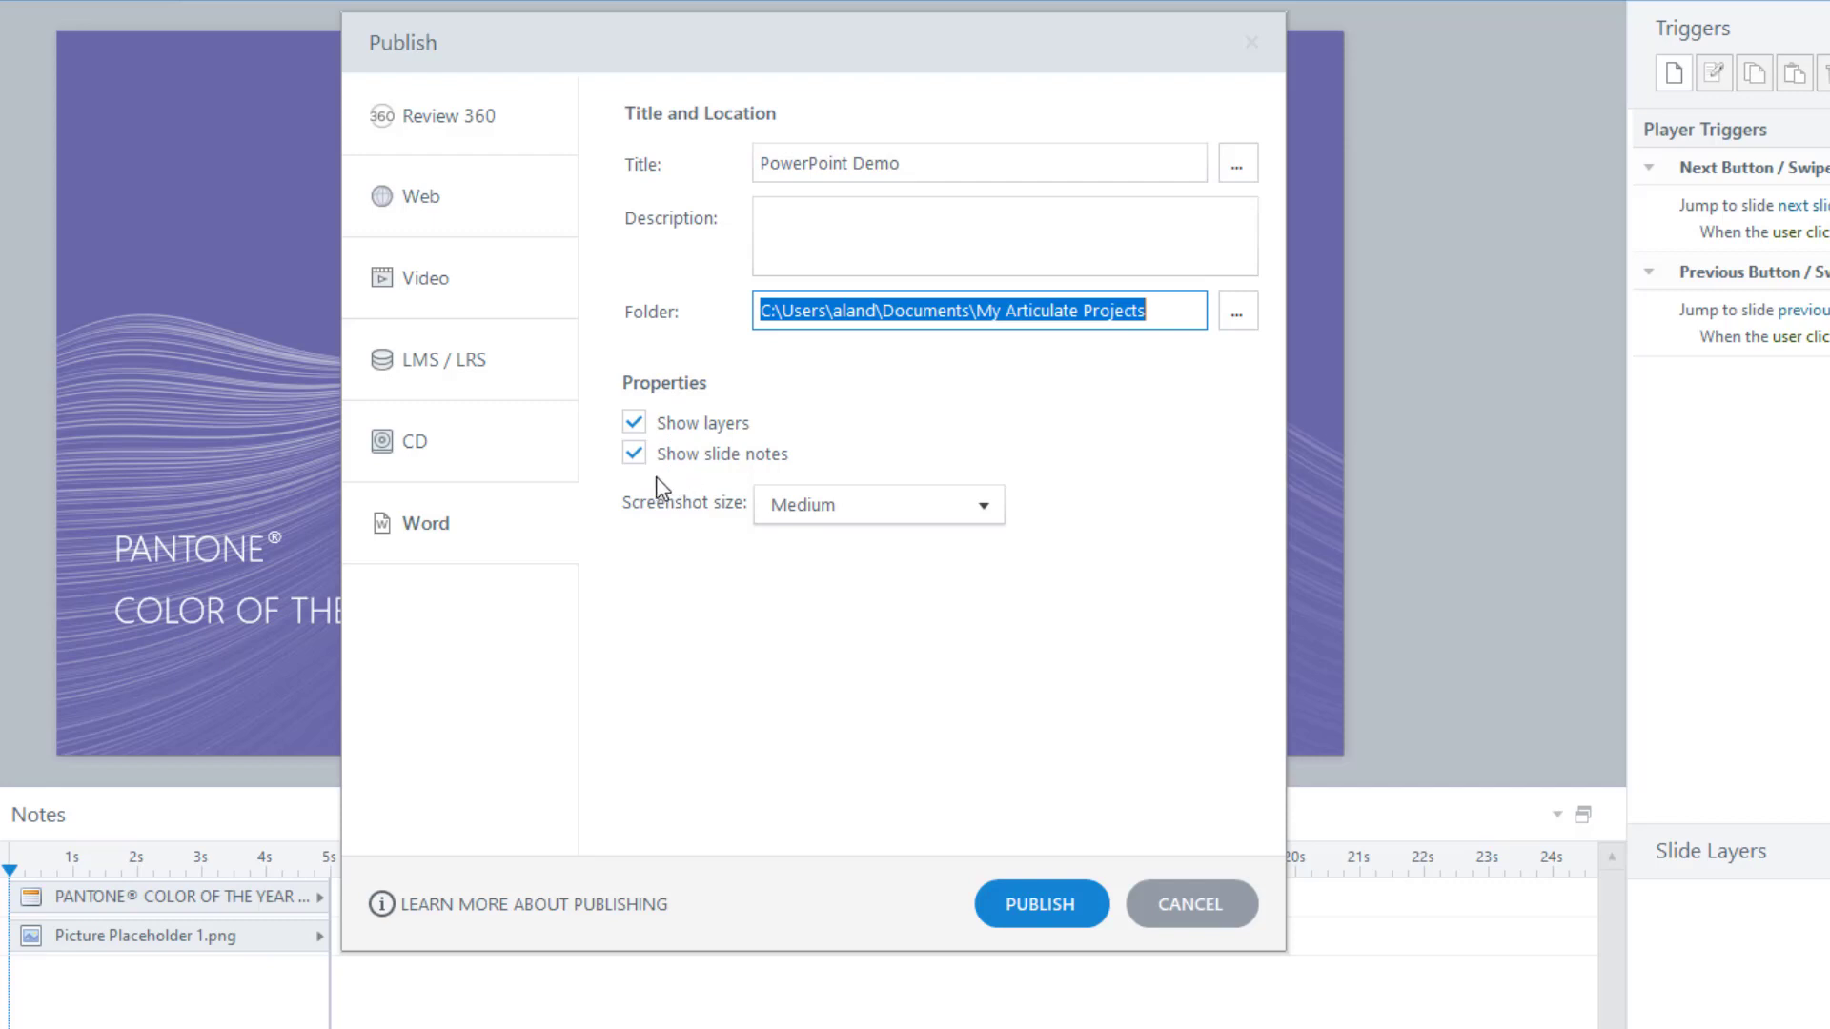
{"action": "left_click", "coordinate": [907, 503]}
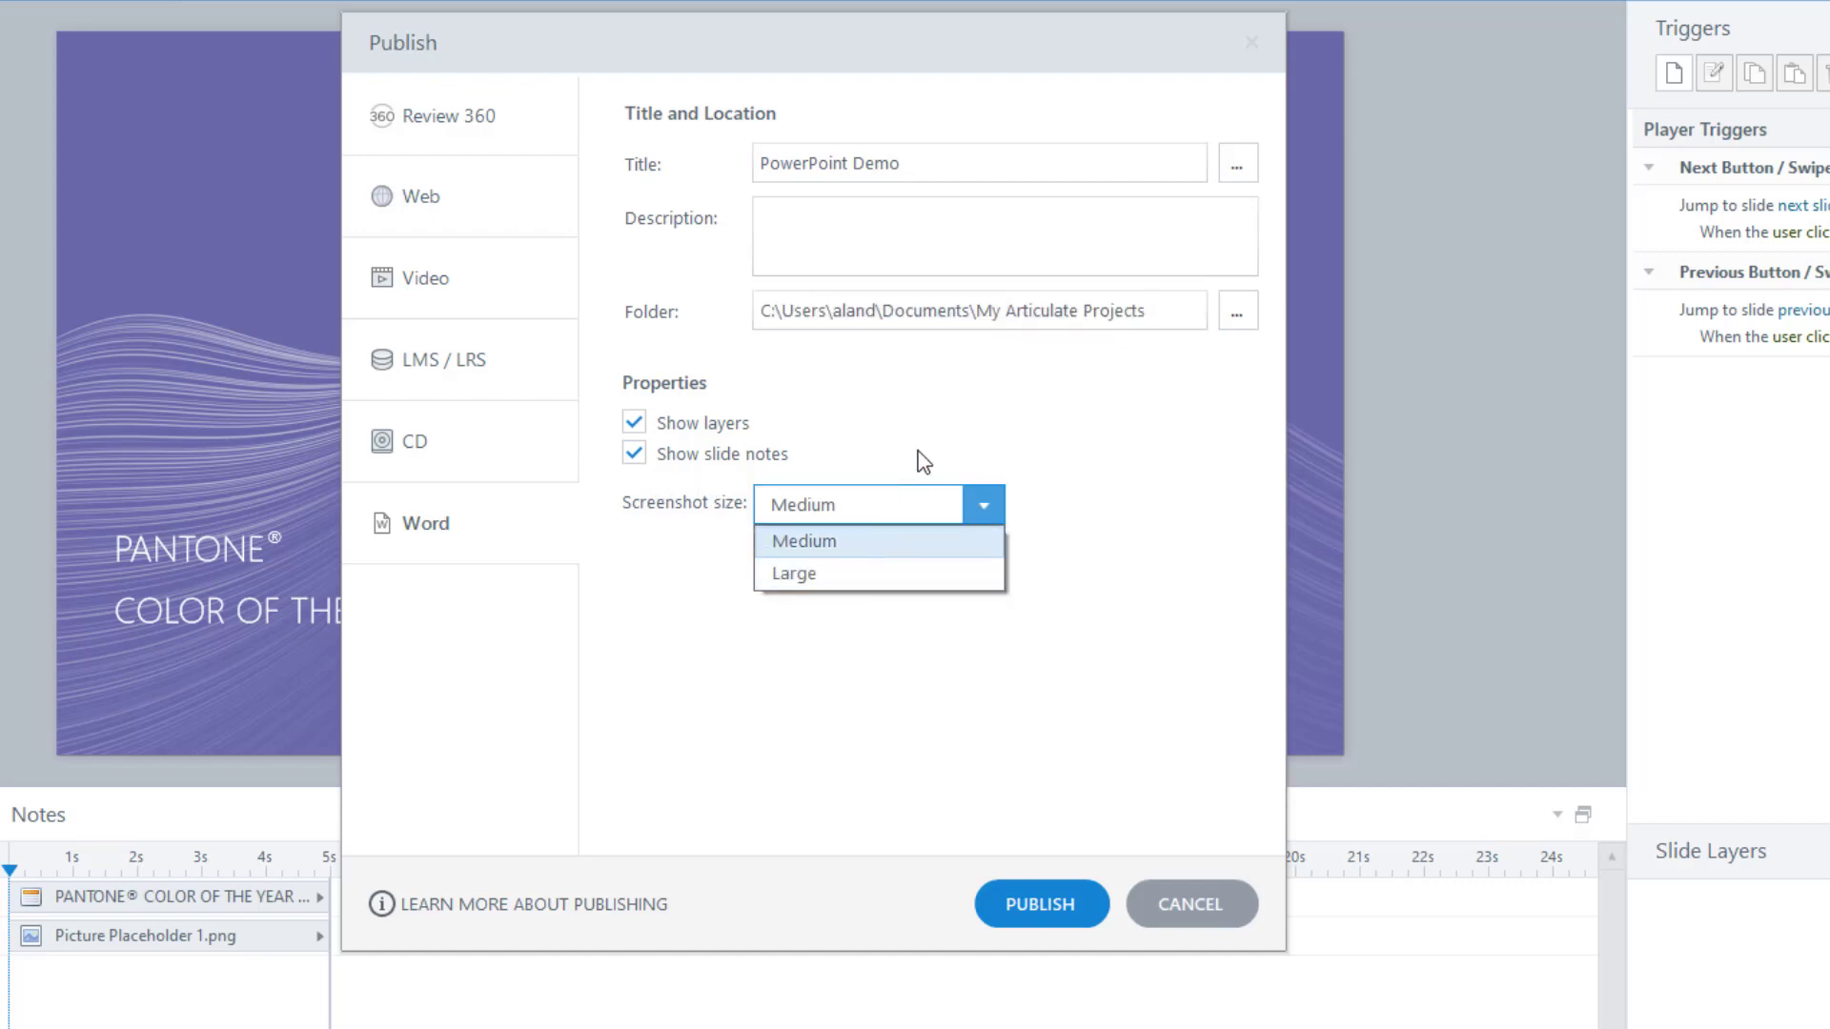
{"action": "left_click", "coordinate": [910, 492]}
{"action": "left_click", "coordinate": [1042, 905]}
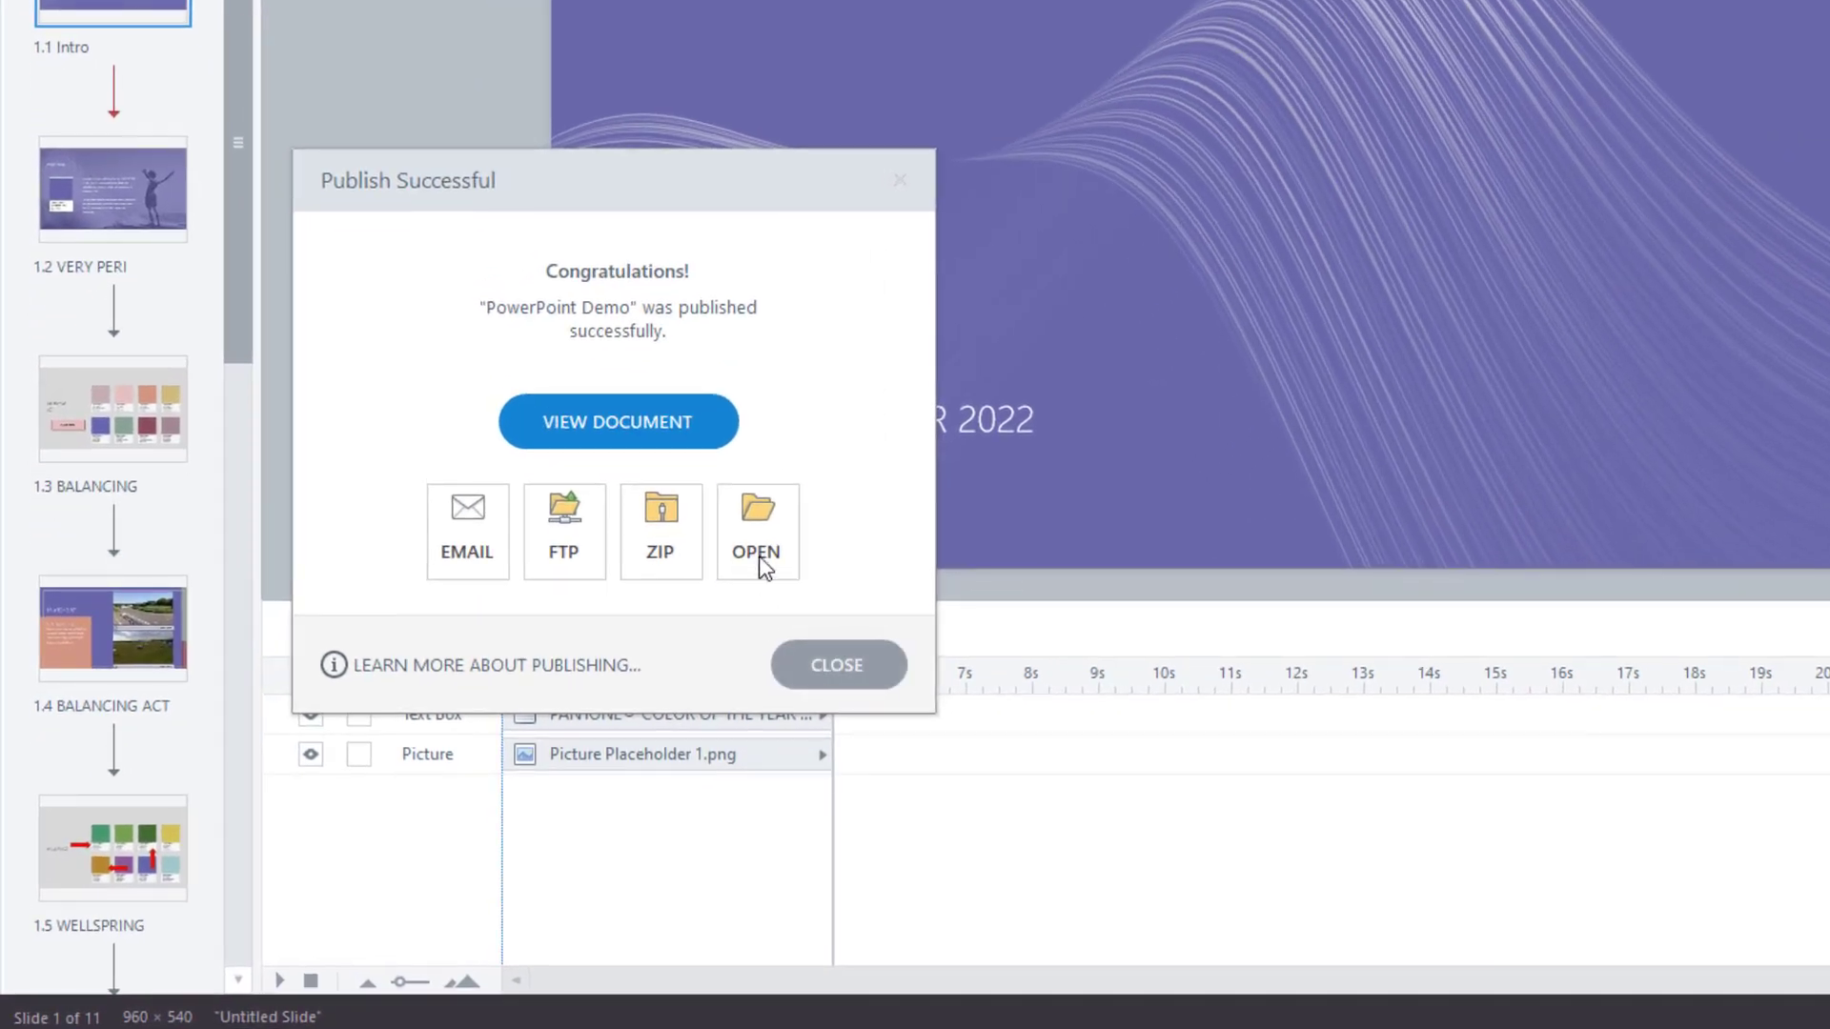
Open the published document in Word and examine its scene and slide headings, slide screenshots and notes.
{"action": "left_click", "coordinate": [758, 557]}
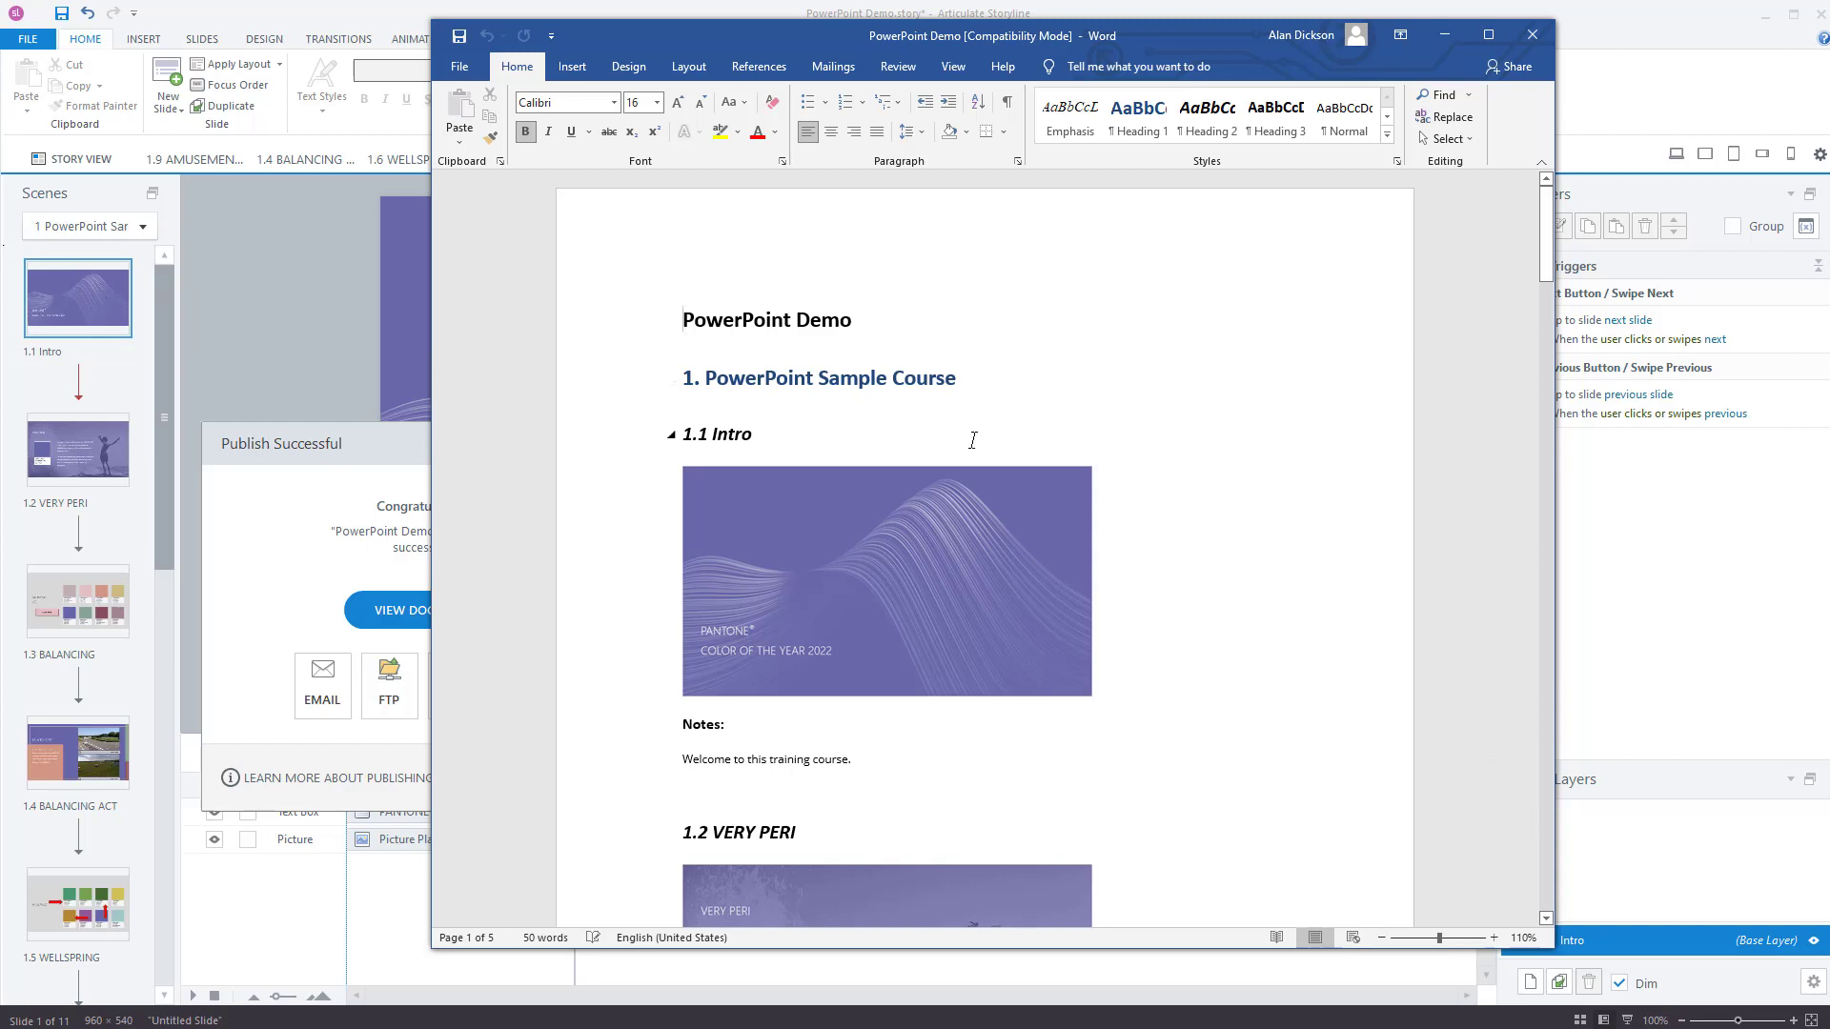
{"action": "scroll", "coordinate": [973, 440], "scroll_direction": "down", "scroll_amount": 1}
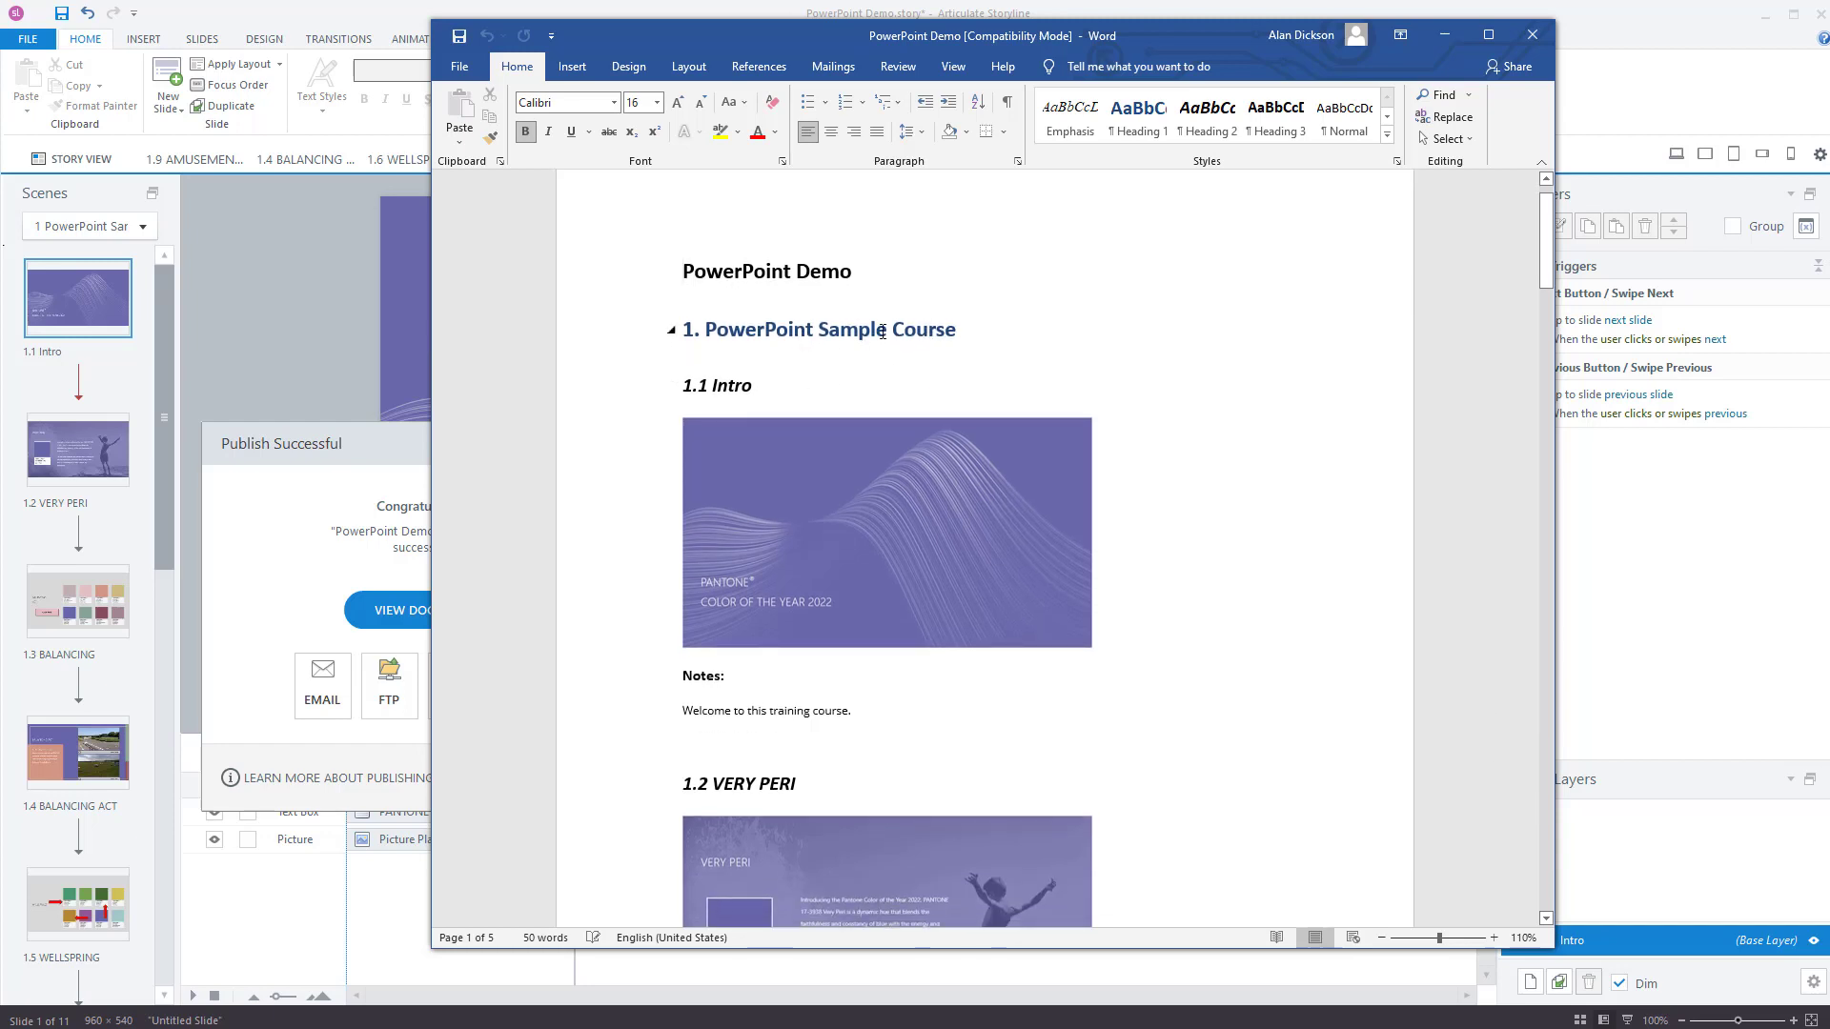
{"action": "triple_click", "coordinate": [926, 330]}
{"action": "left_click", "coordinate": [1013, 369]}
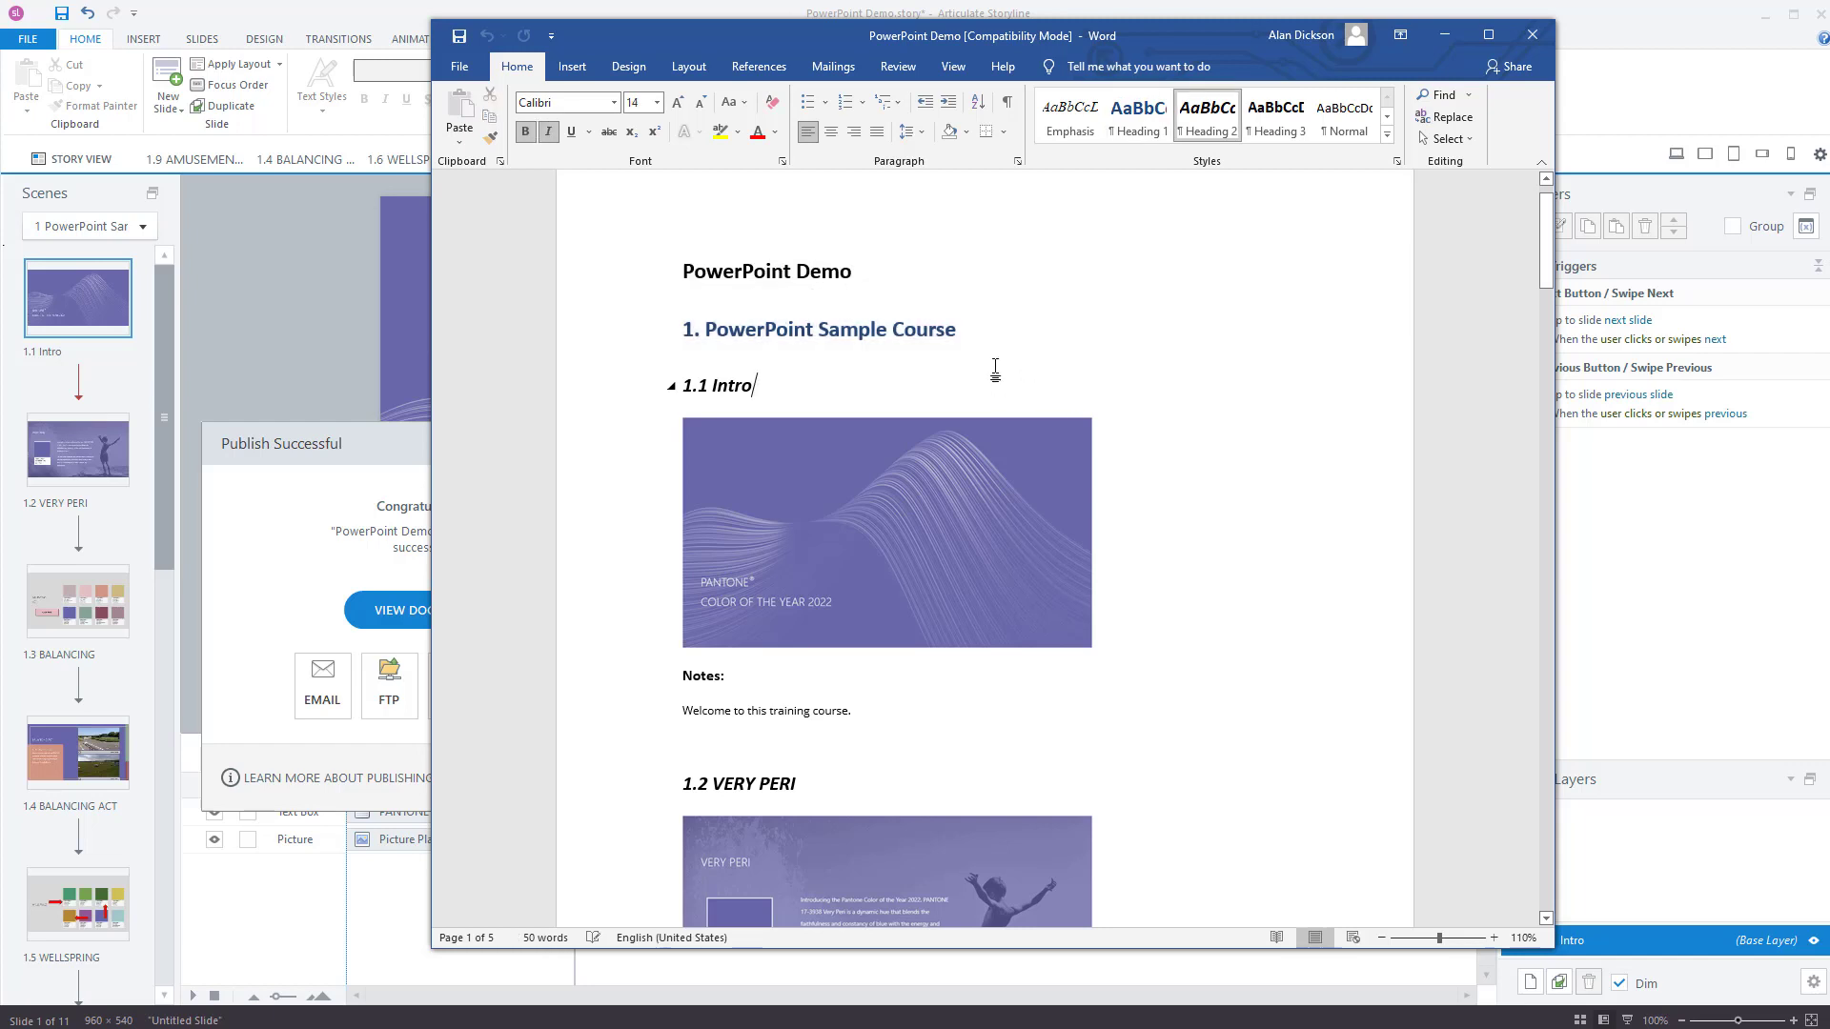
{"action": "left_click_drag", "start_coordinate": [762, 391], "coordinate": [658, 388]}
{"action": "left_click", "coordinate": [1185, 511]}
{"action": "scroll", "coordinate": [931, 499], "scroll_direction": "down", "scroll_amount": 1}
{"action": "left_click", "coordinate": [1027, 552]}
{"action": "scroll", "coordinate": [1028, 552], "scroll_direction": "down", "scroll_amount": 1}
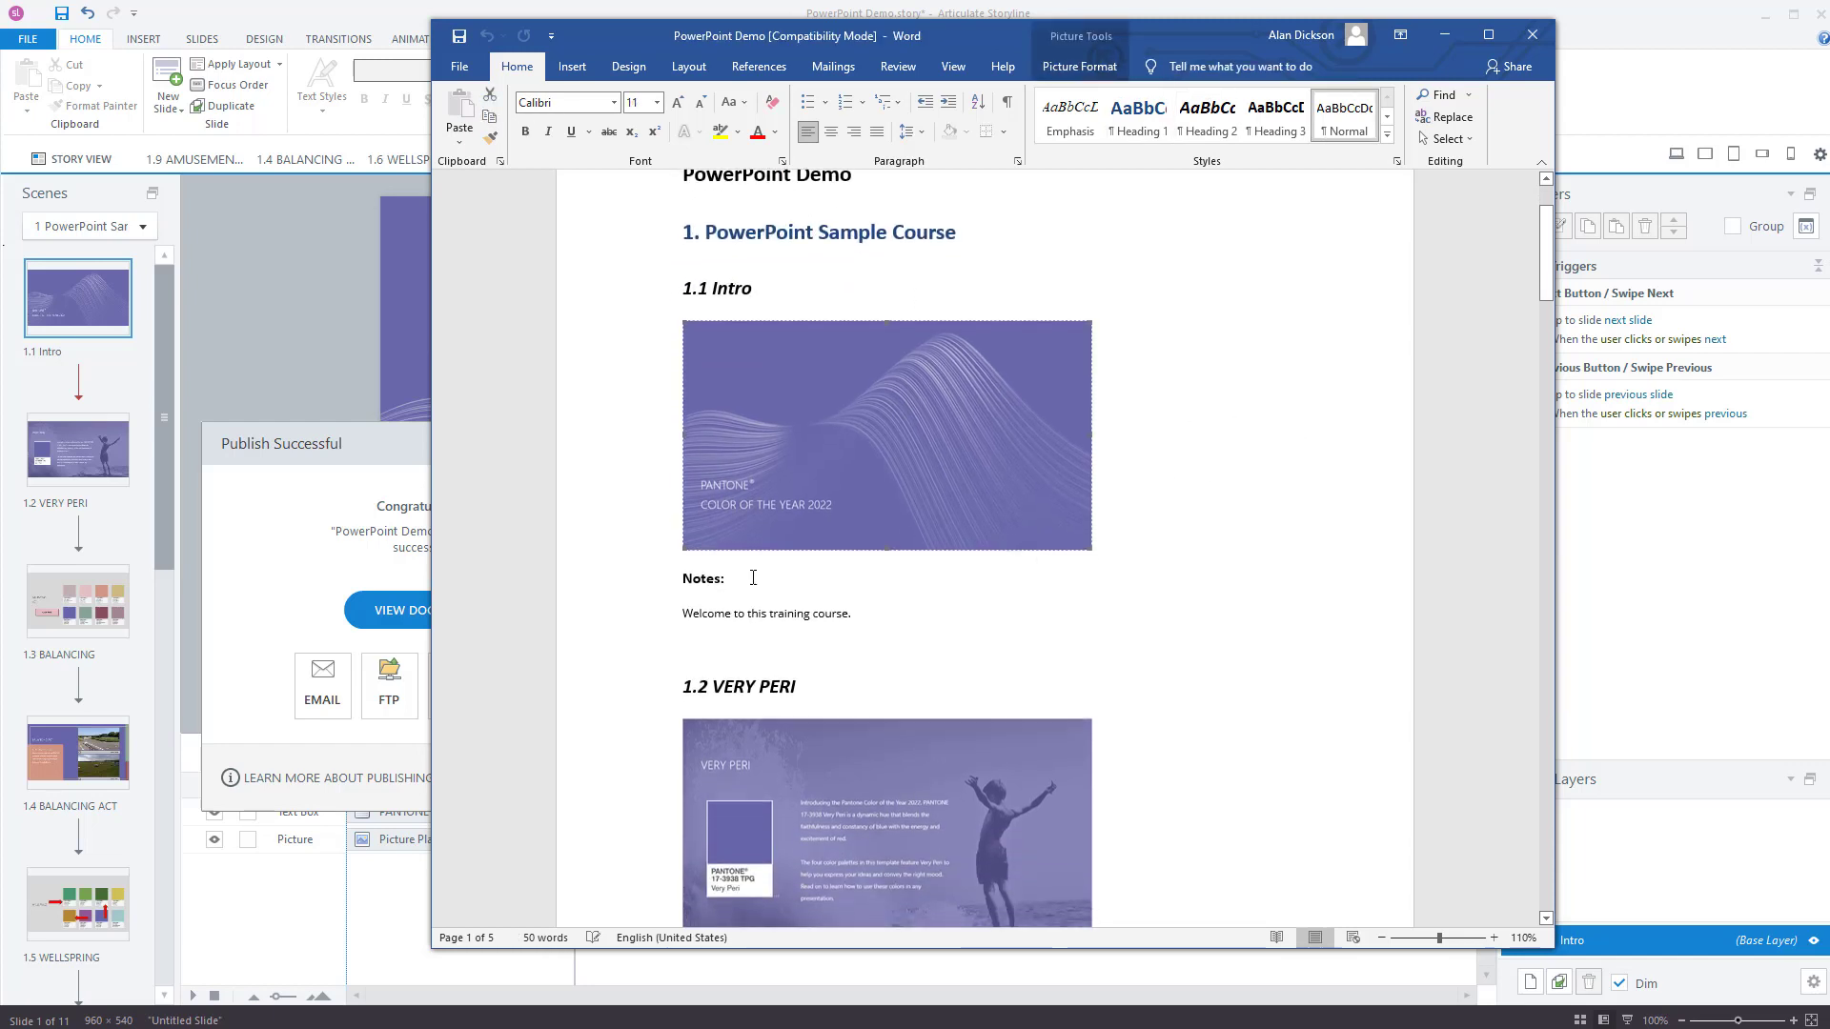
{"action": "scroll", "coordinate": [846, 604], "scroll_direction": "down", "scroll_amount": 1}
{"action": "left_click_drag", "start_coordinate": [870, 523], "coordinate": [689, 485]}
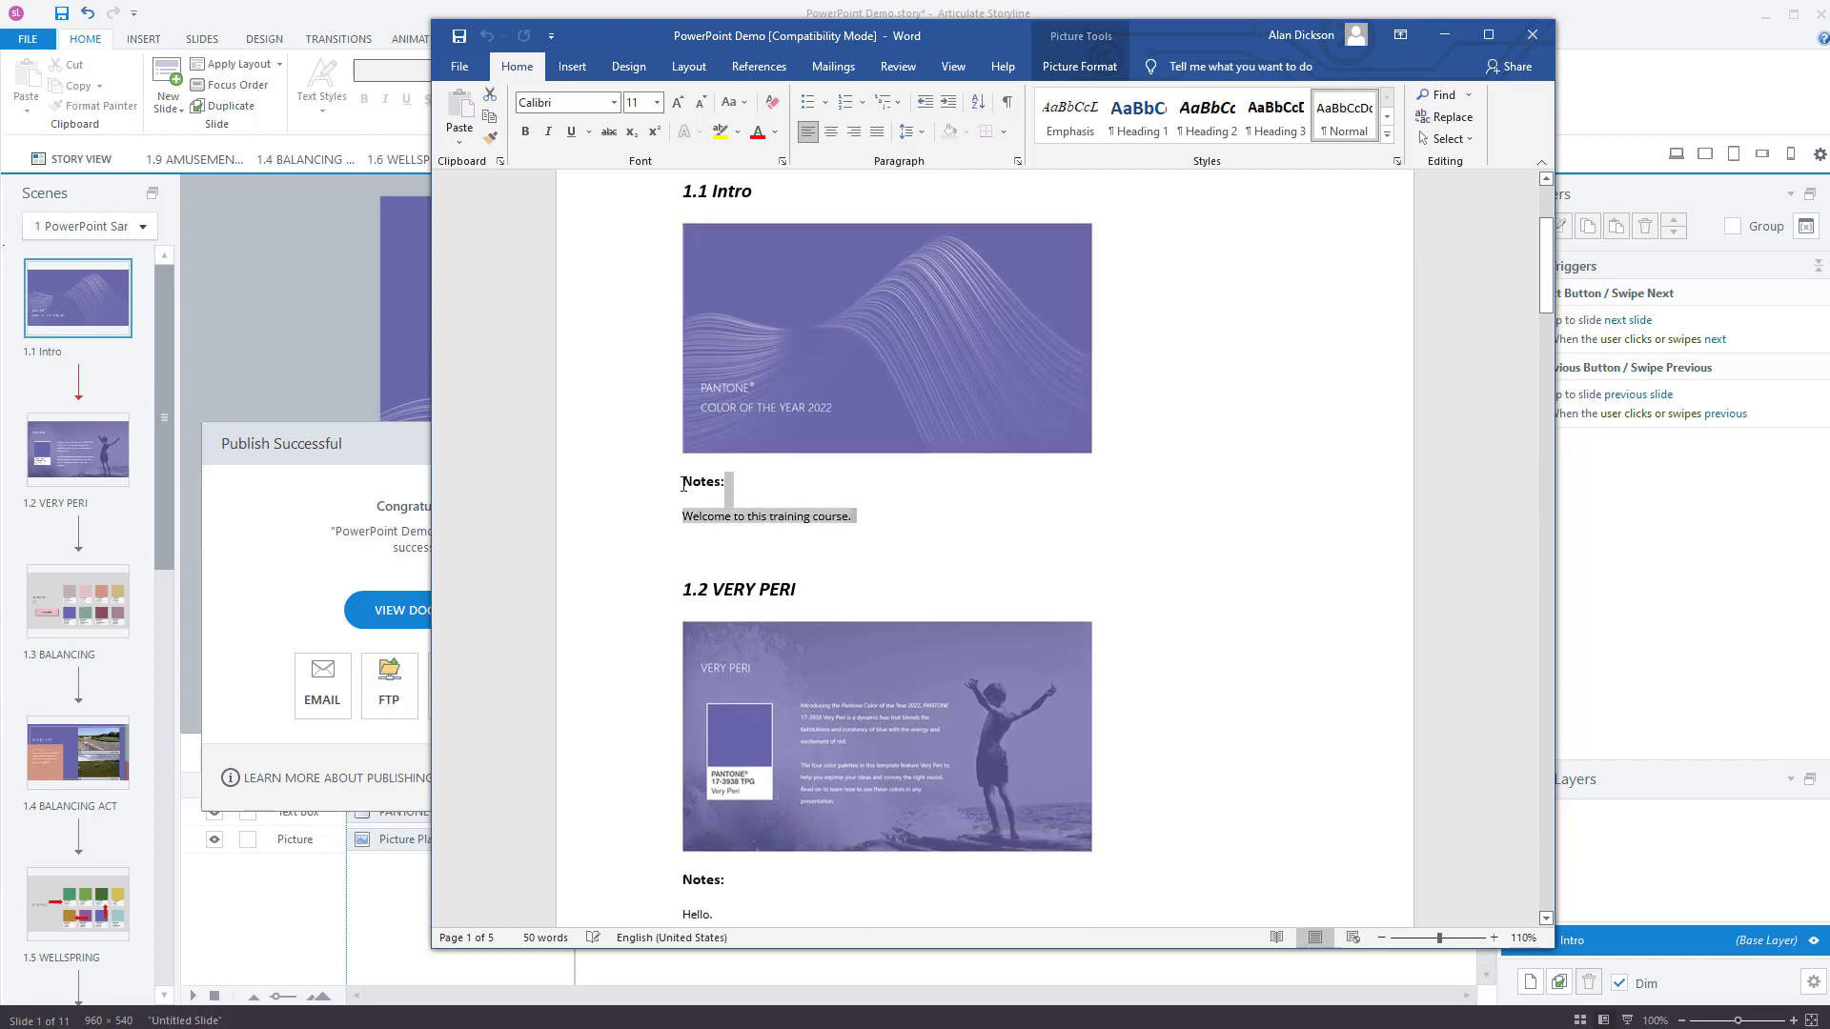
{"action": "left_click", "coordinate": [1005, 567]}
{"action": "scroll", "coordinate": [953, 591], "scroll_direction": "down", "scroll_amount": 2}
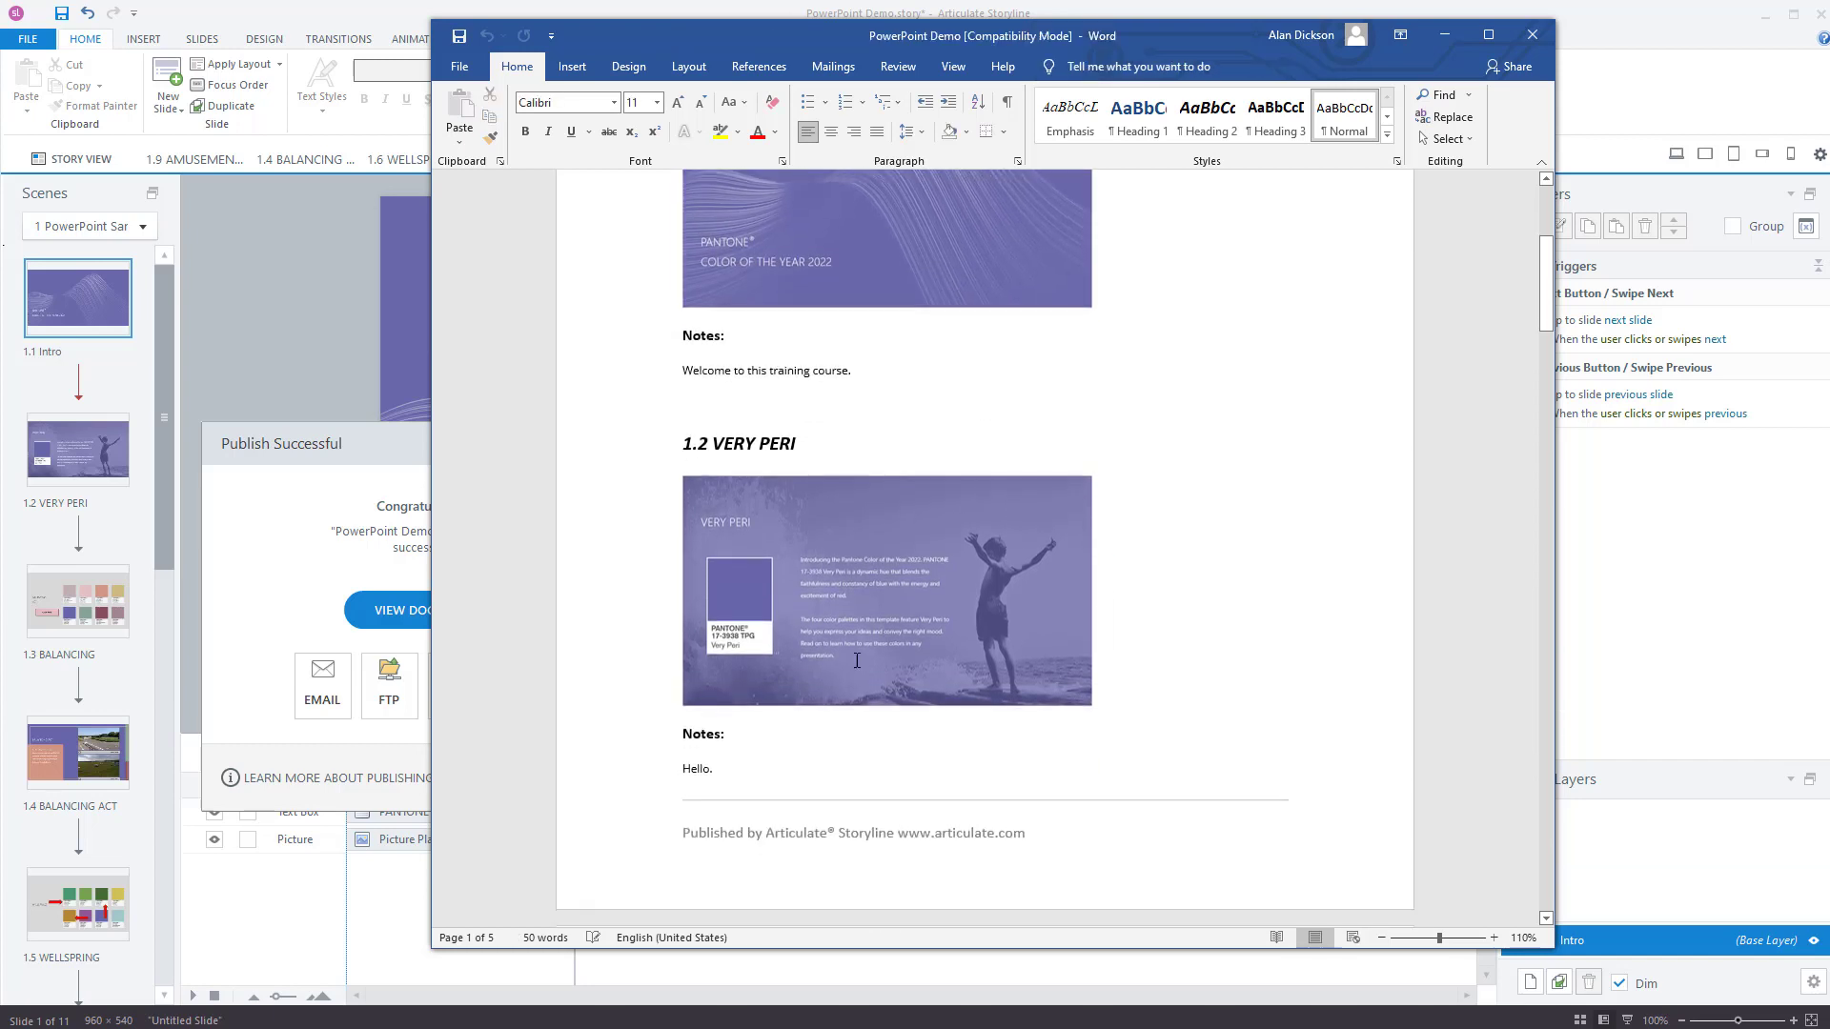
{"action": "scroll", "coordinate": [1050, 705], "scroll_direction": "down", "scroll_amount": 7}
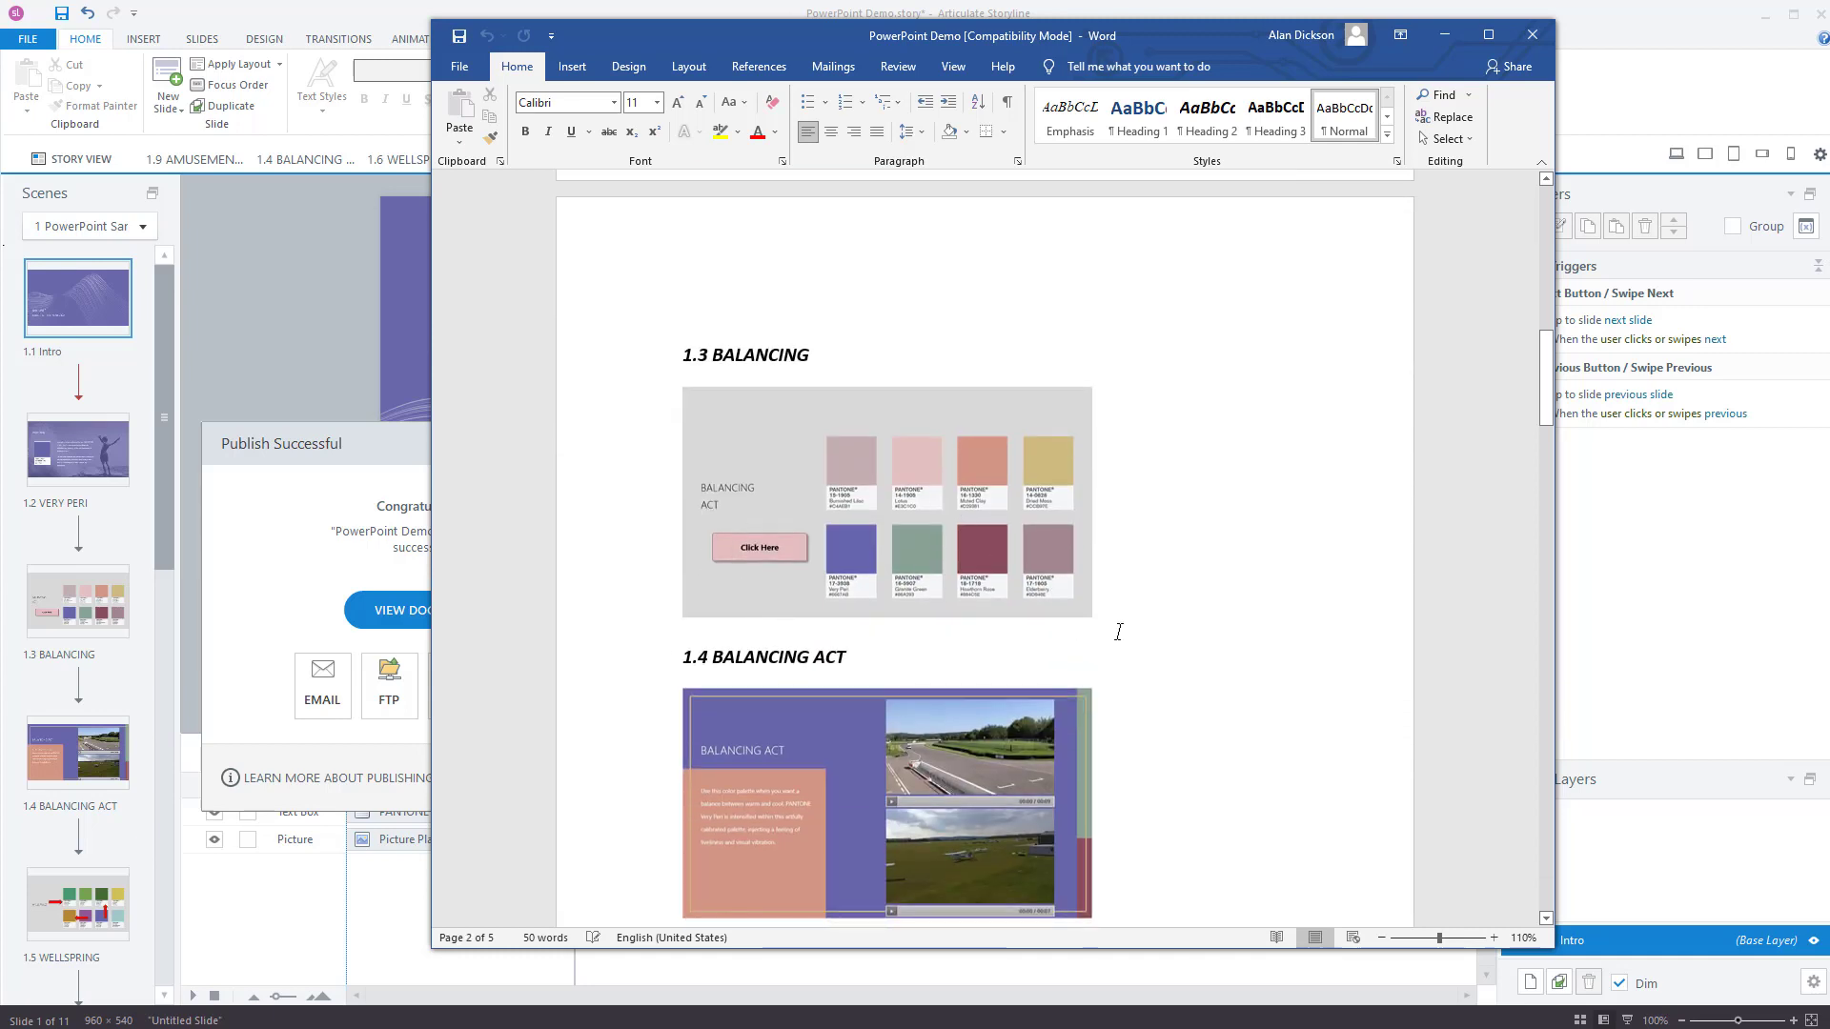
{"action": "scroll", "coordinate": [1106, 615], "scroll_direction": "down", "scroll_amount": 7}
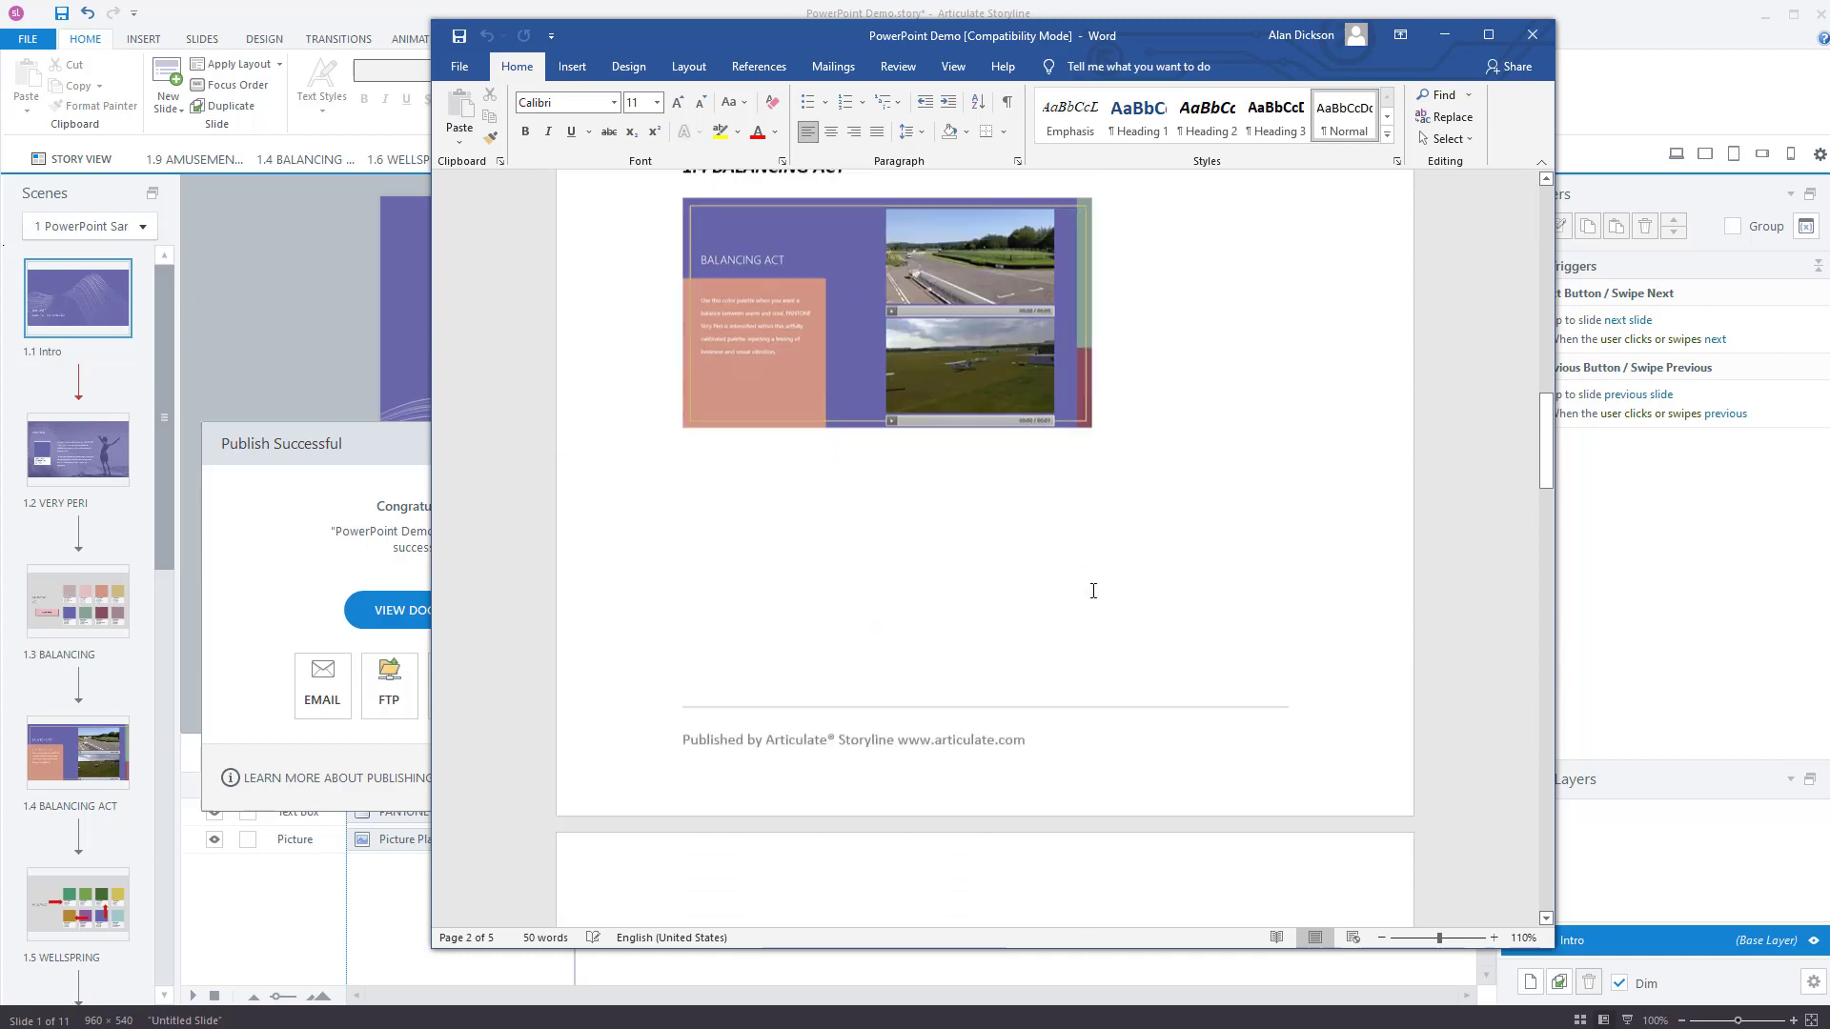
Examine the remaining slide pages of the published Word document.
{"action": "scroll", "coordinate": [1093, 598], "scroll_direction": "down", "scroll_amount": 5}
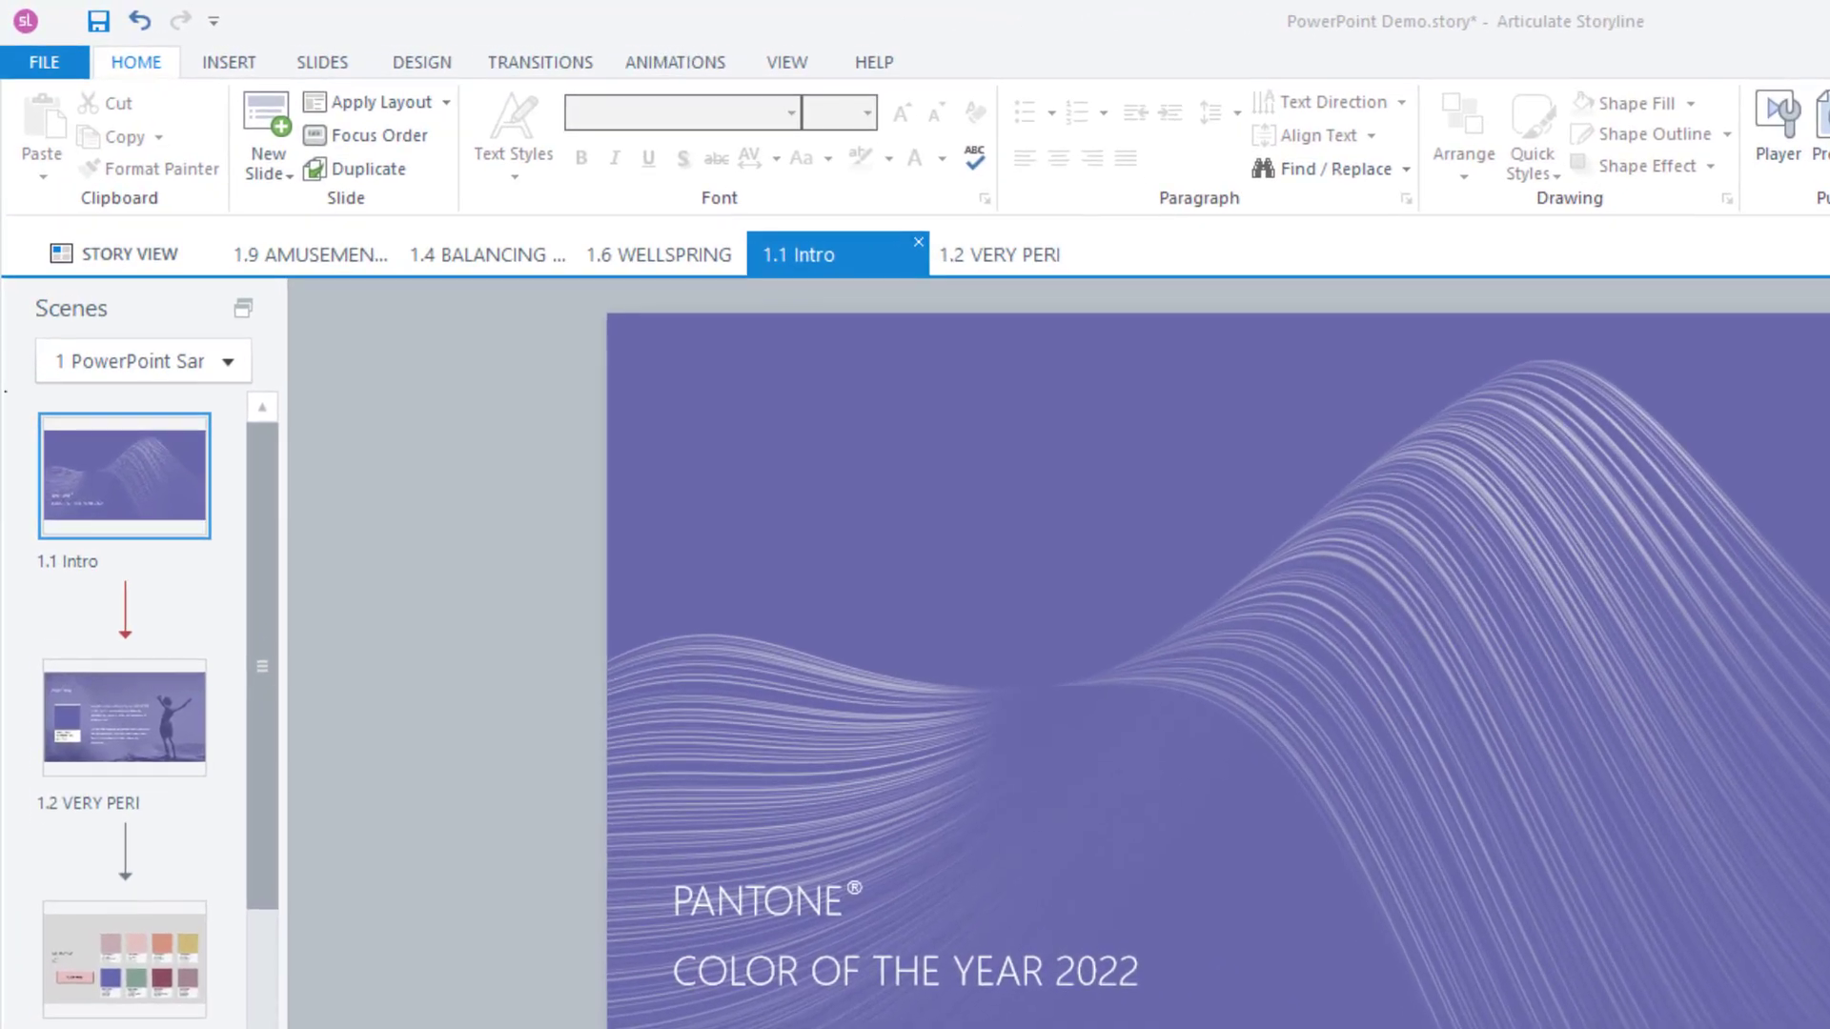
Open the project's slide masters in Storyline and look through the imported masters and layouts, including the purple picture layout of the sixth master.
{"action": "left_click", "coordinate": [800, 61]}
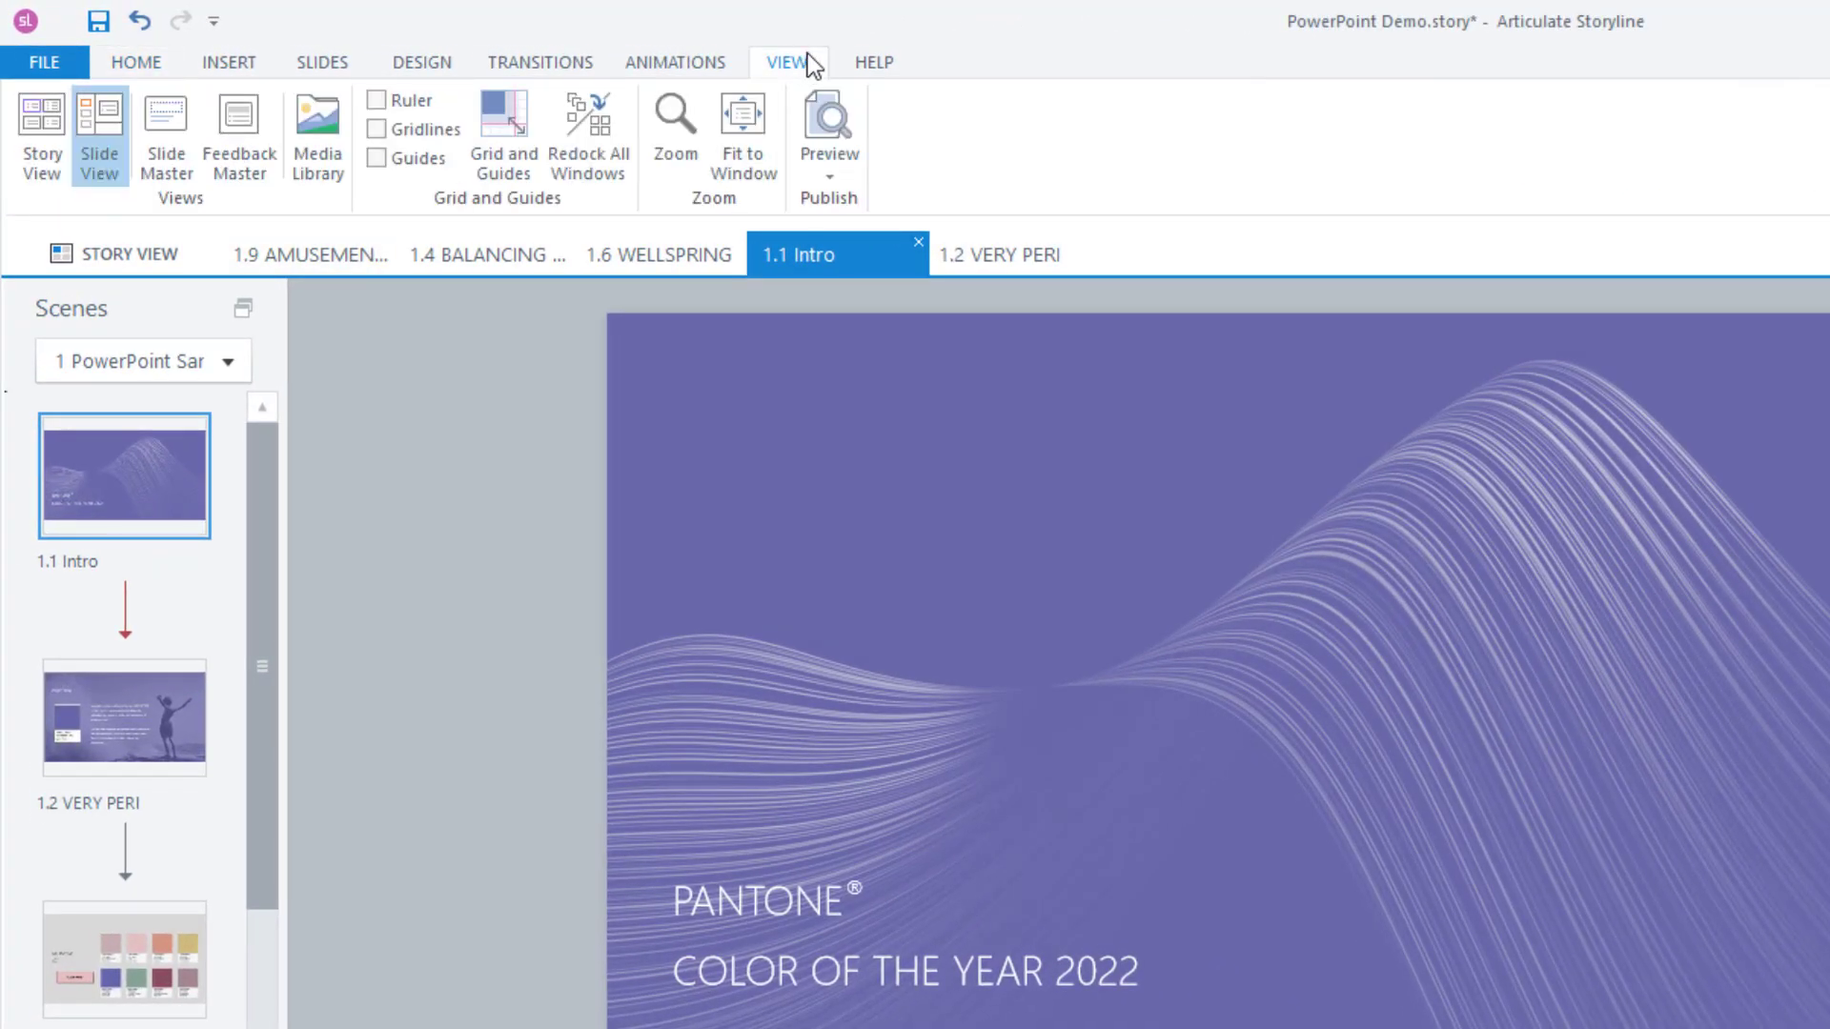
{"action": "left_click", "coordinate": [169, 143]}
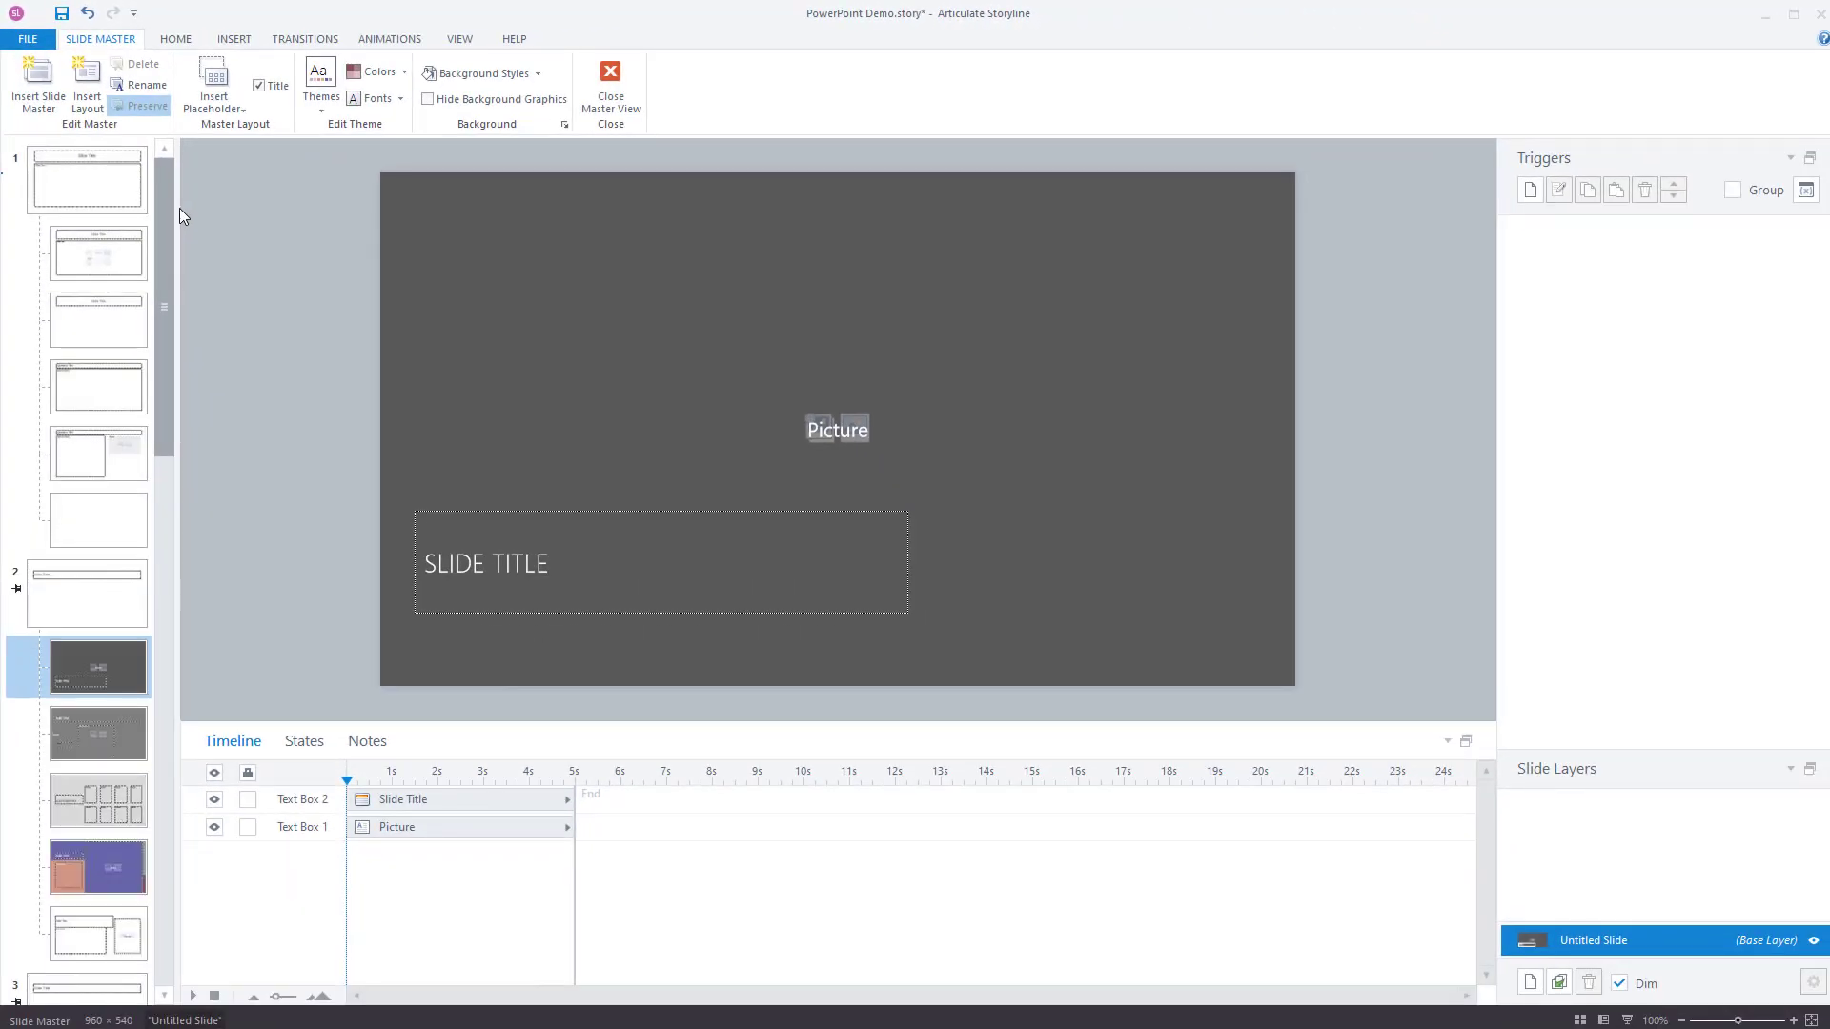
{"action": "left_click_drag", "start_coordinate": [168, 200], "coordinate": [179, 621]}
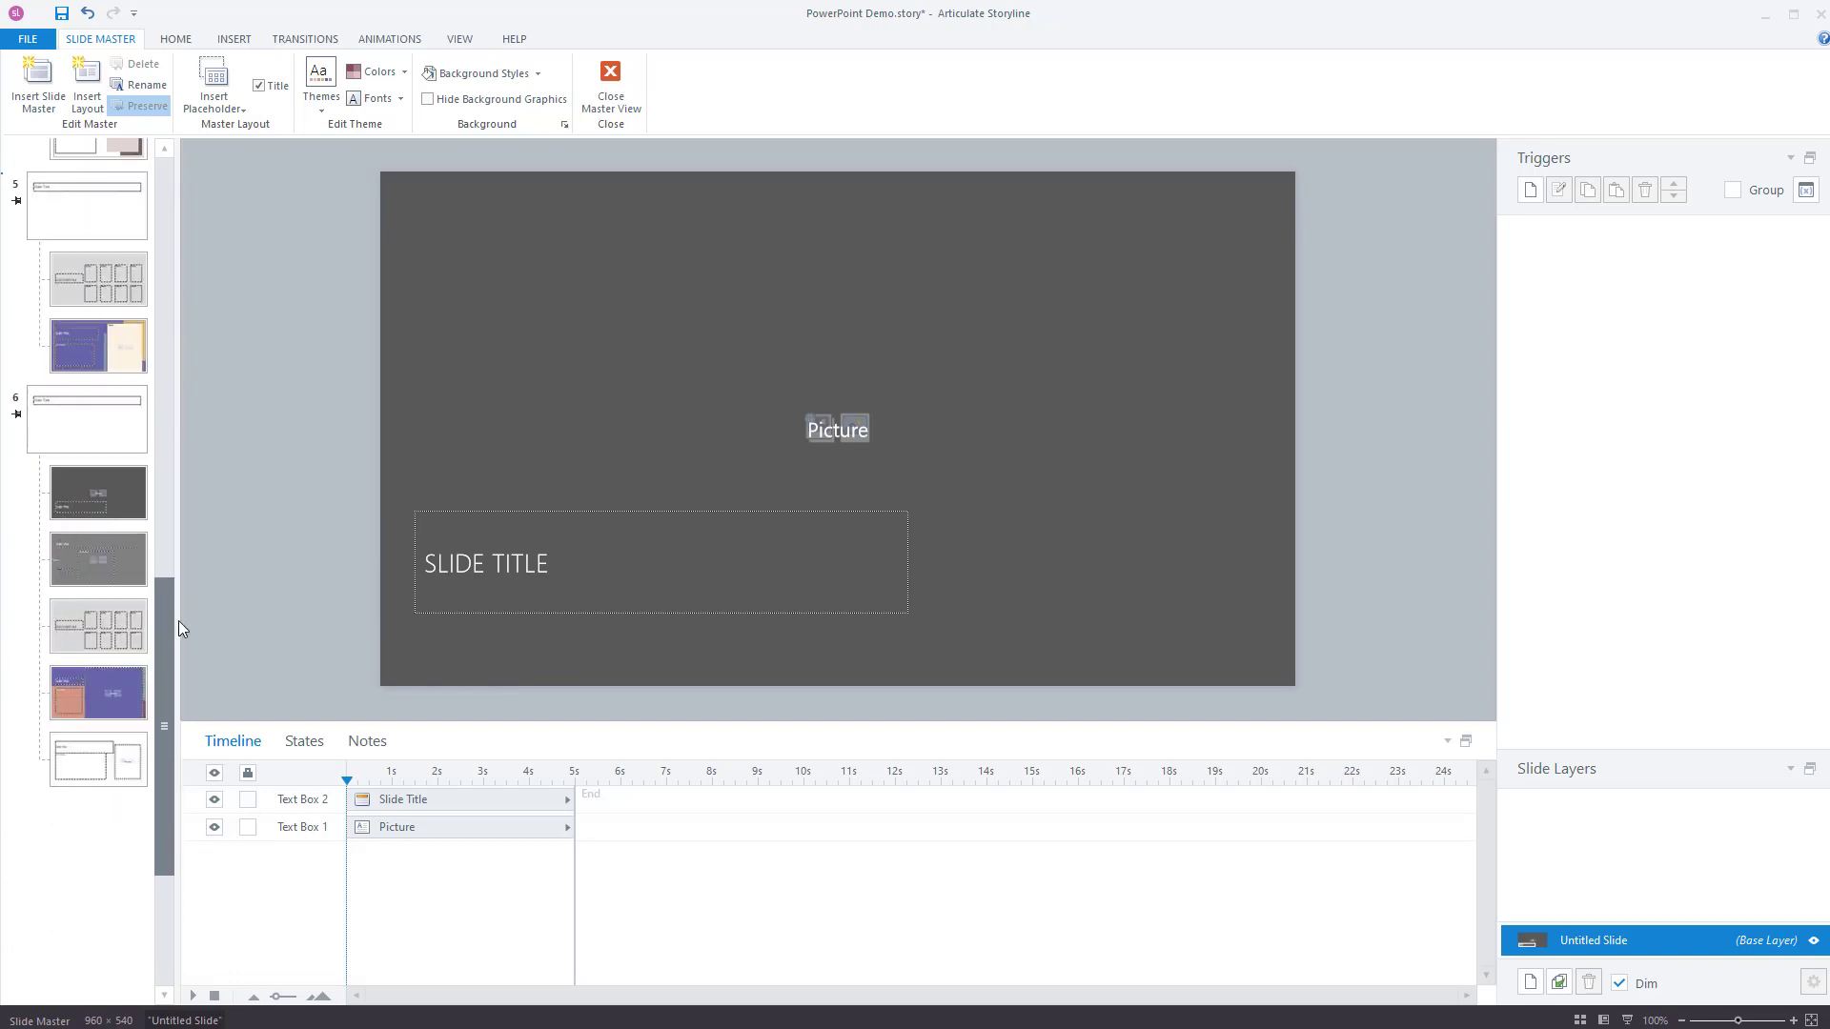
{"action": "left_click", "coordinate": [98, 693]}
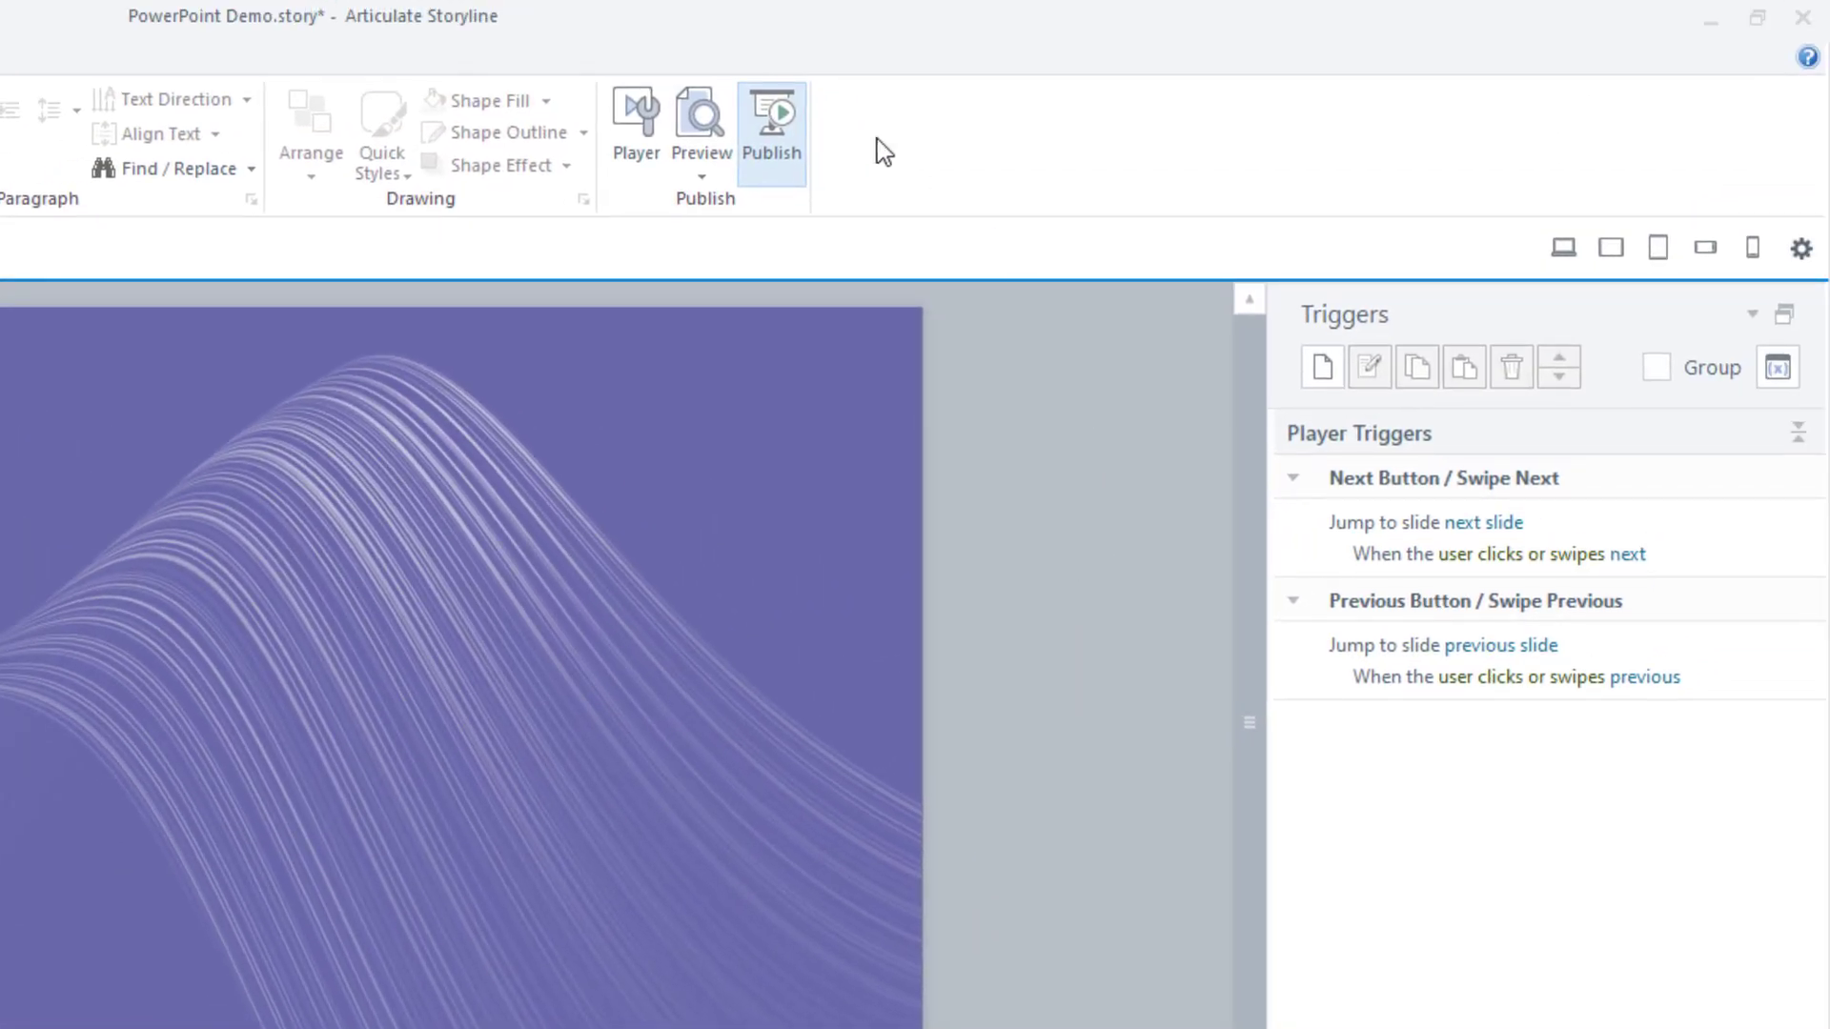
Look at the Review 360 publish options, and set the project to publish for LMS / LRS with the title PowerPoint Demo.
{"action": "left_click", "coordinate": [783, 134]}
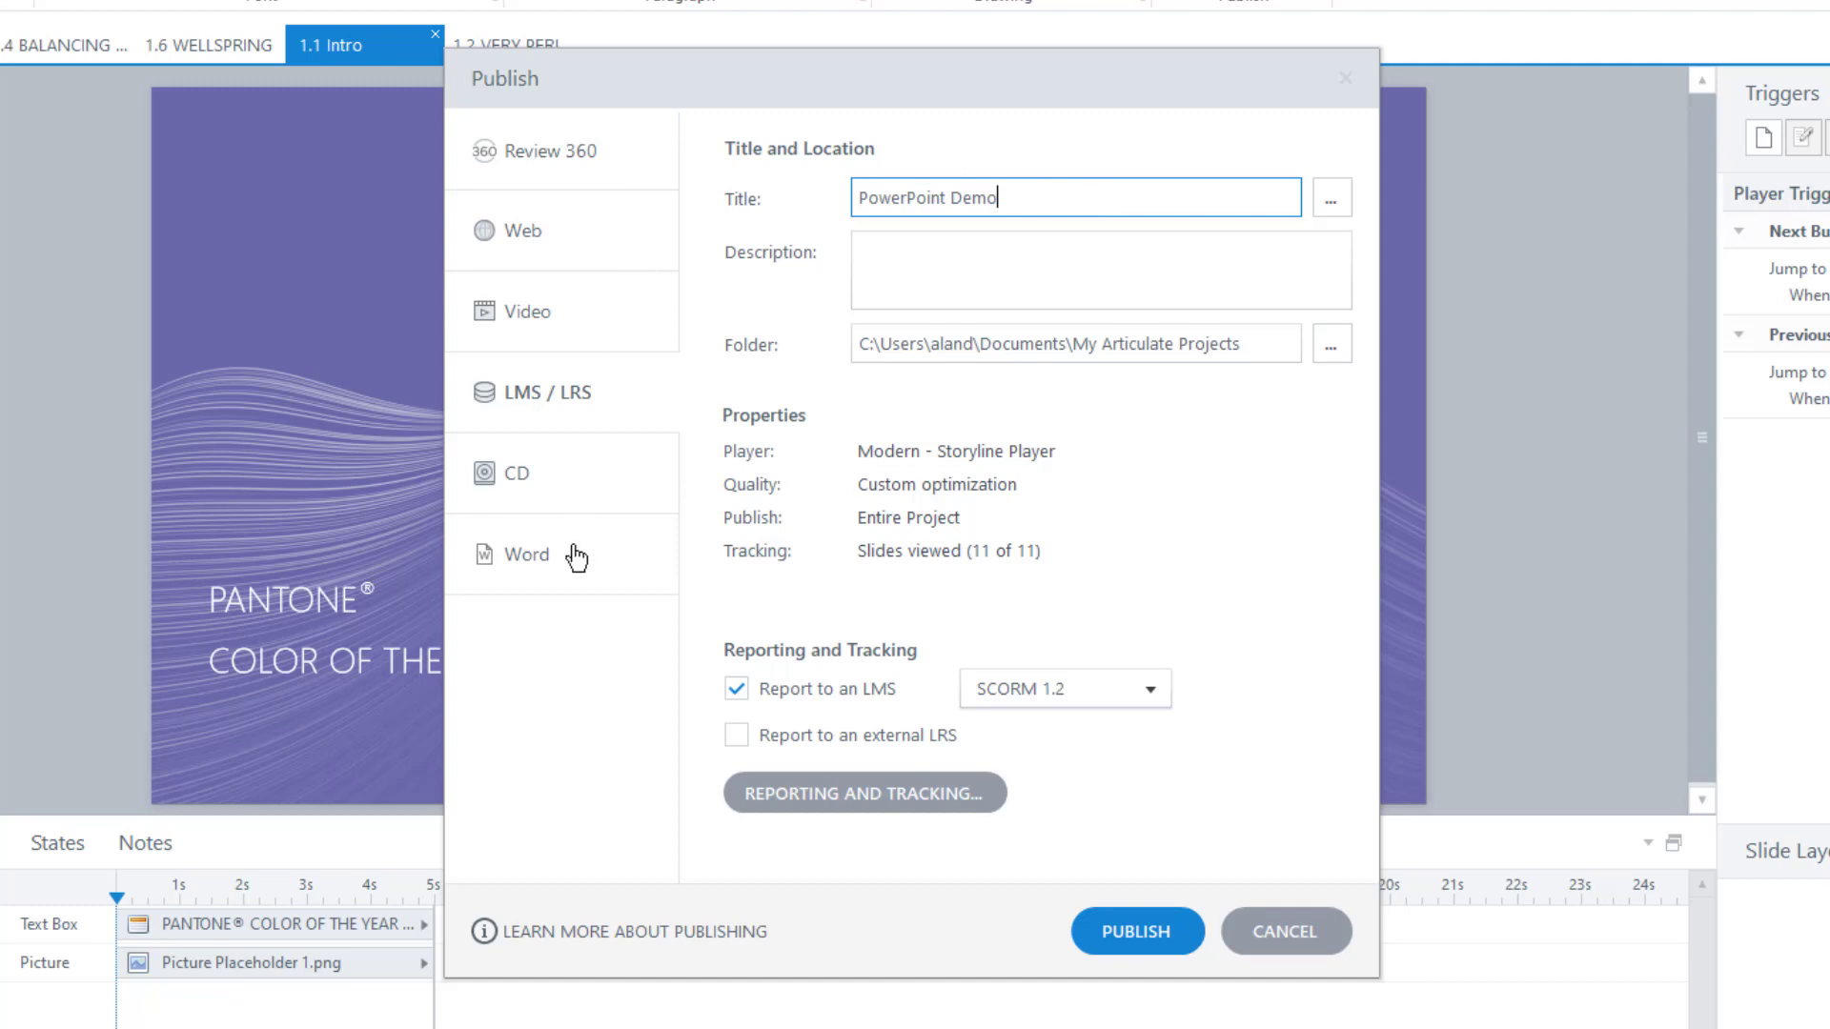
{"action": "left_click", "coordinate": [581, 155]}
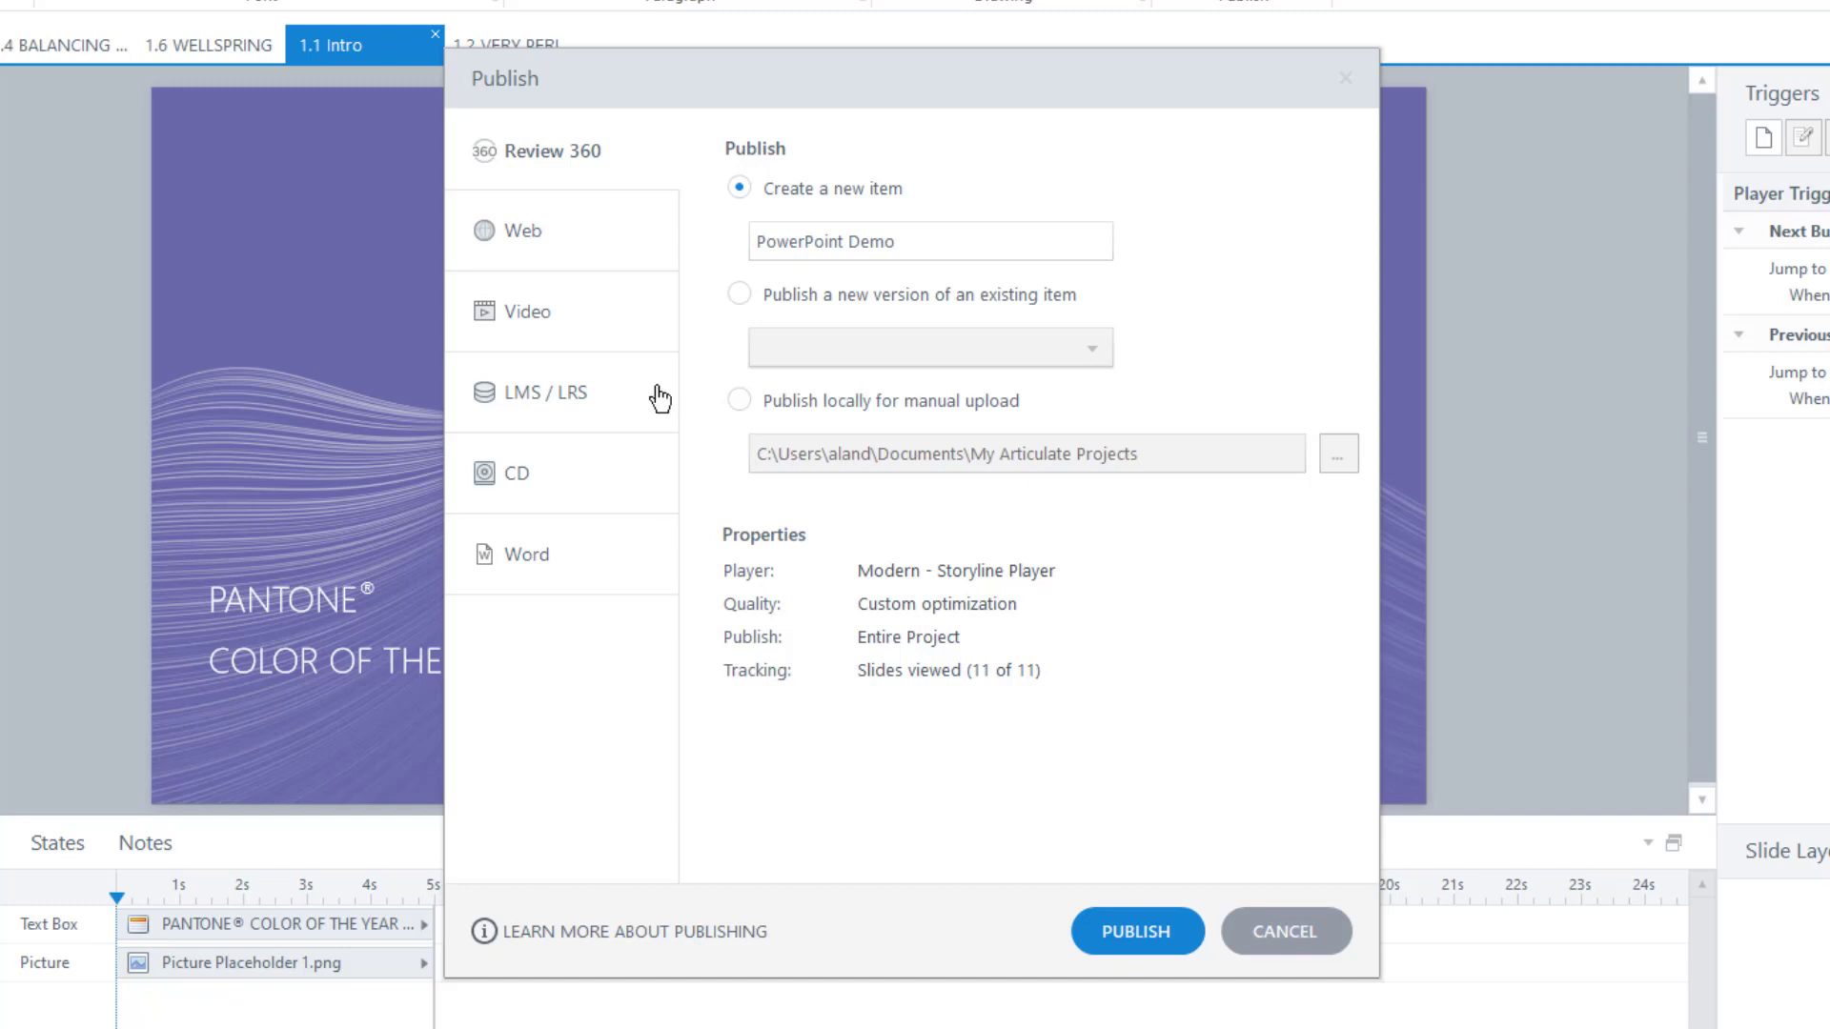
{"action": "left_click", "coordinate": [636, 416]}
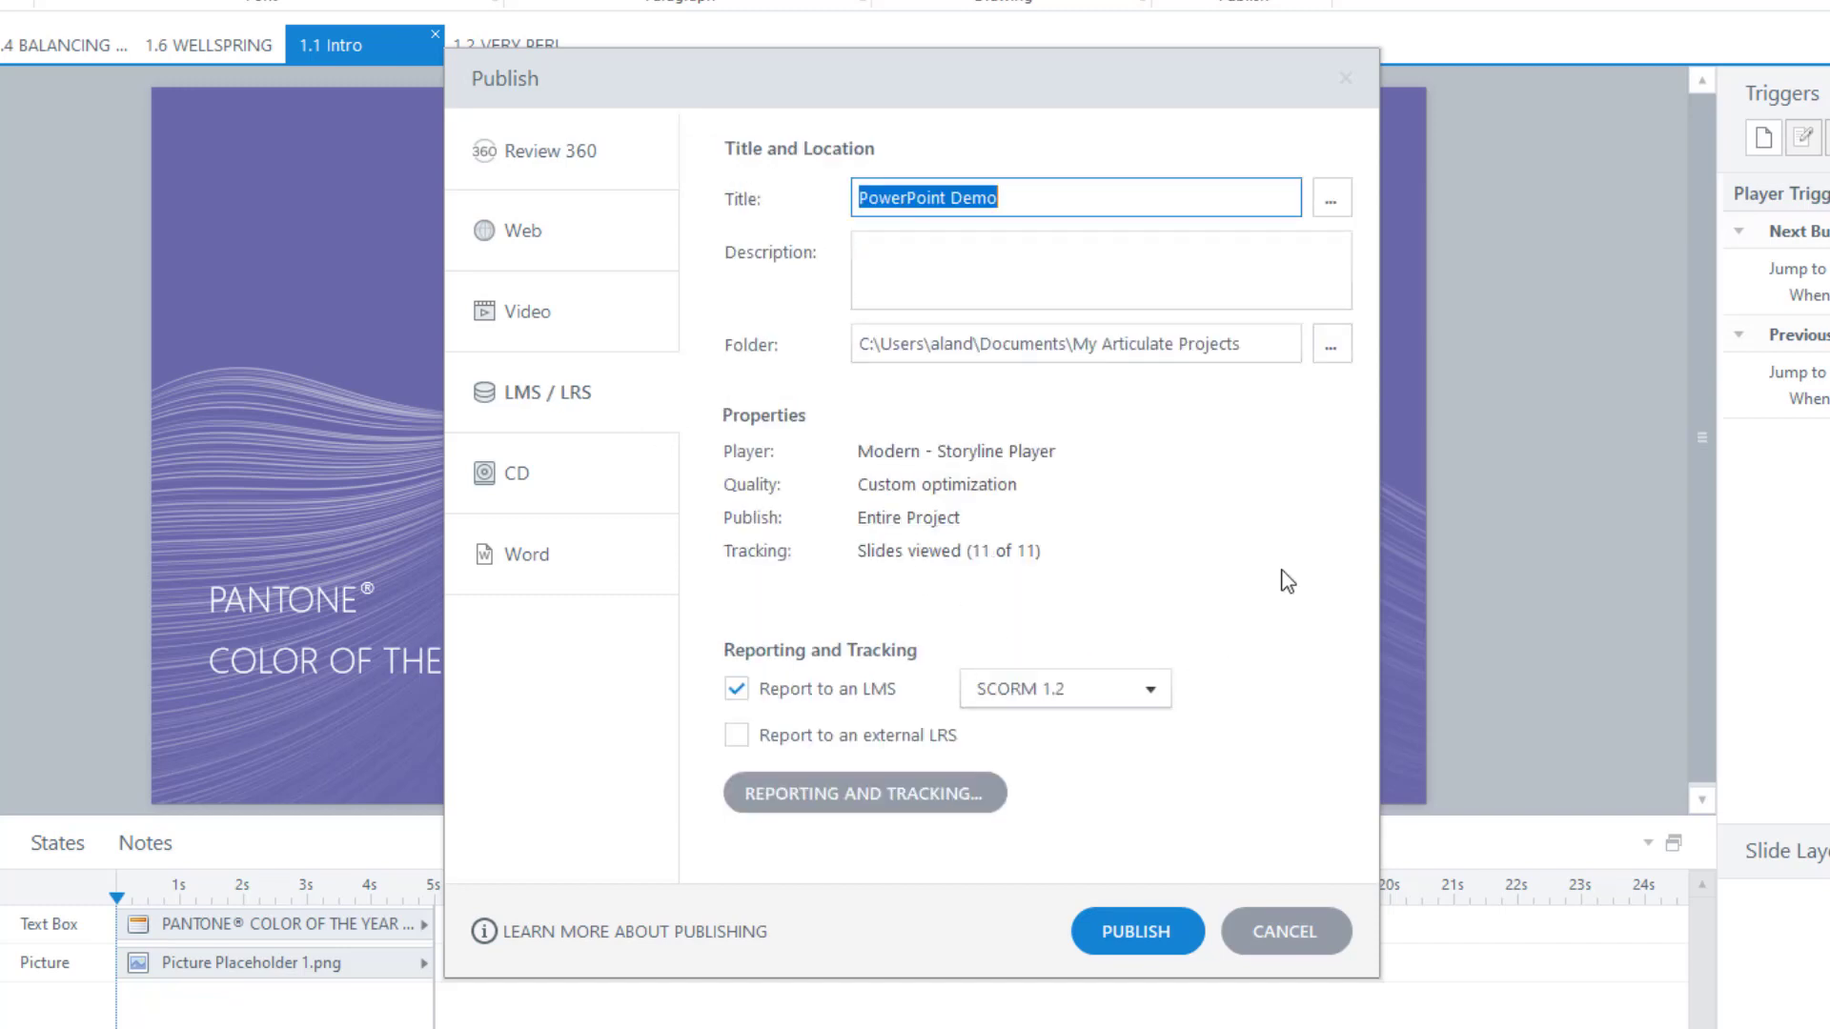
{"action": "left_click", "coordinate": [1062, 189]}
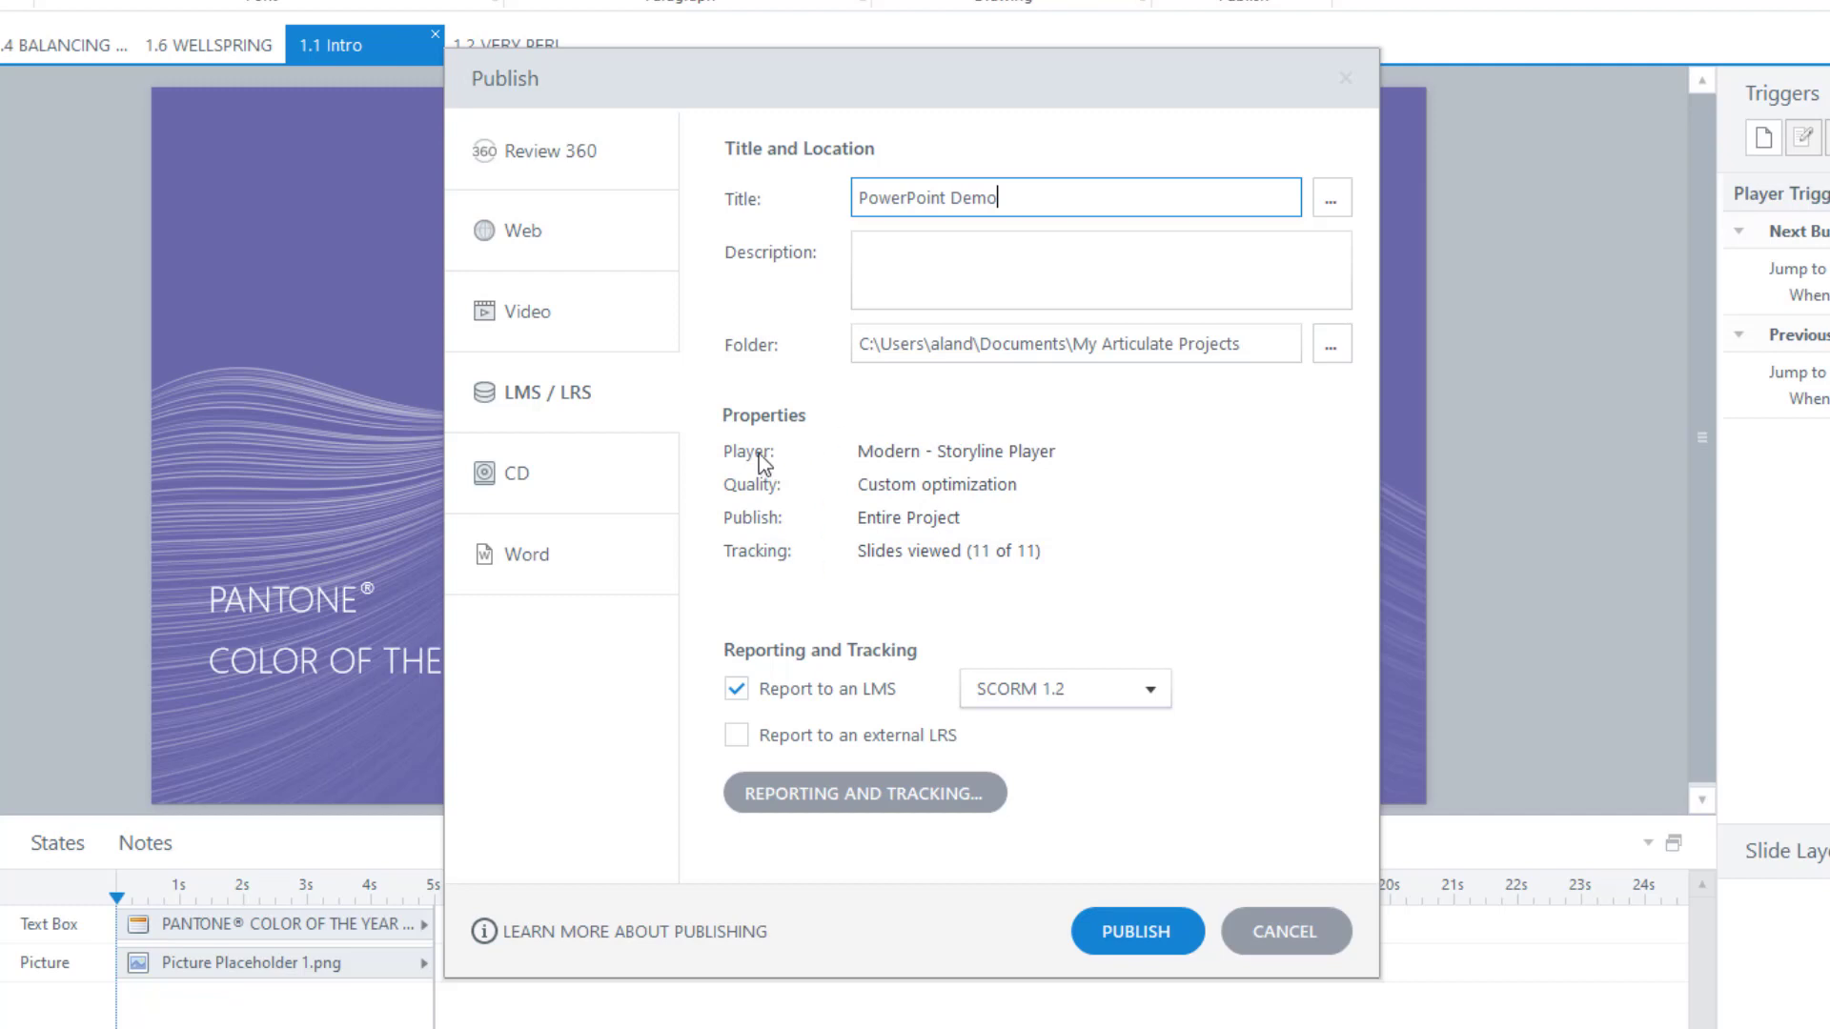
{"action": "left_click", "coordinate": [898, 457]}
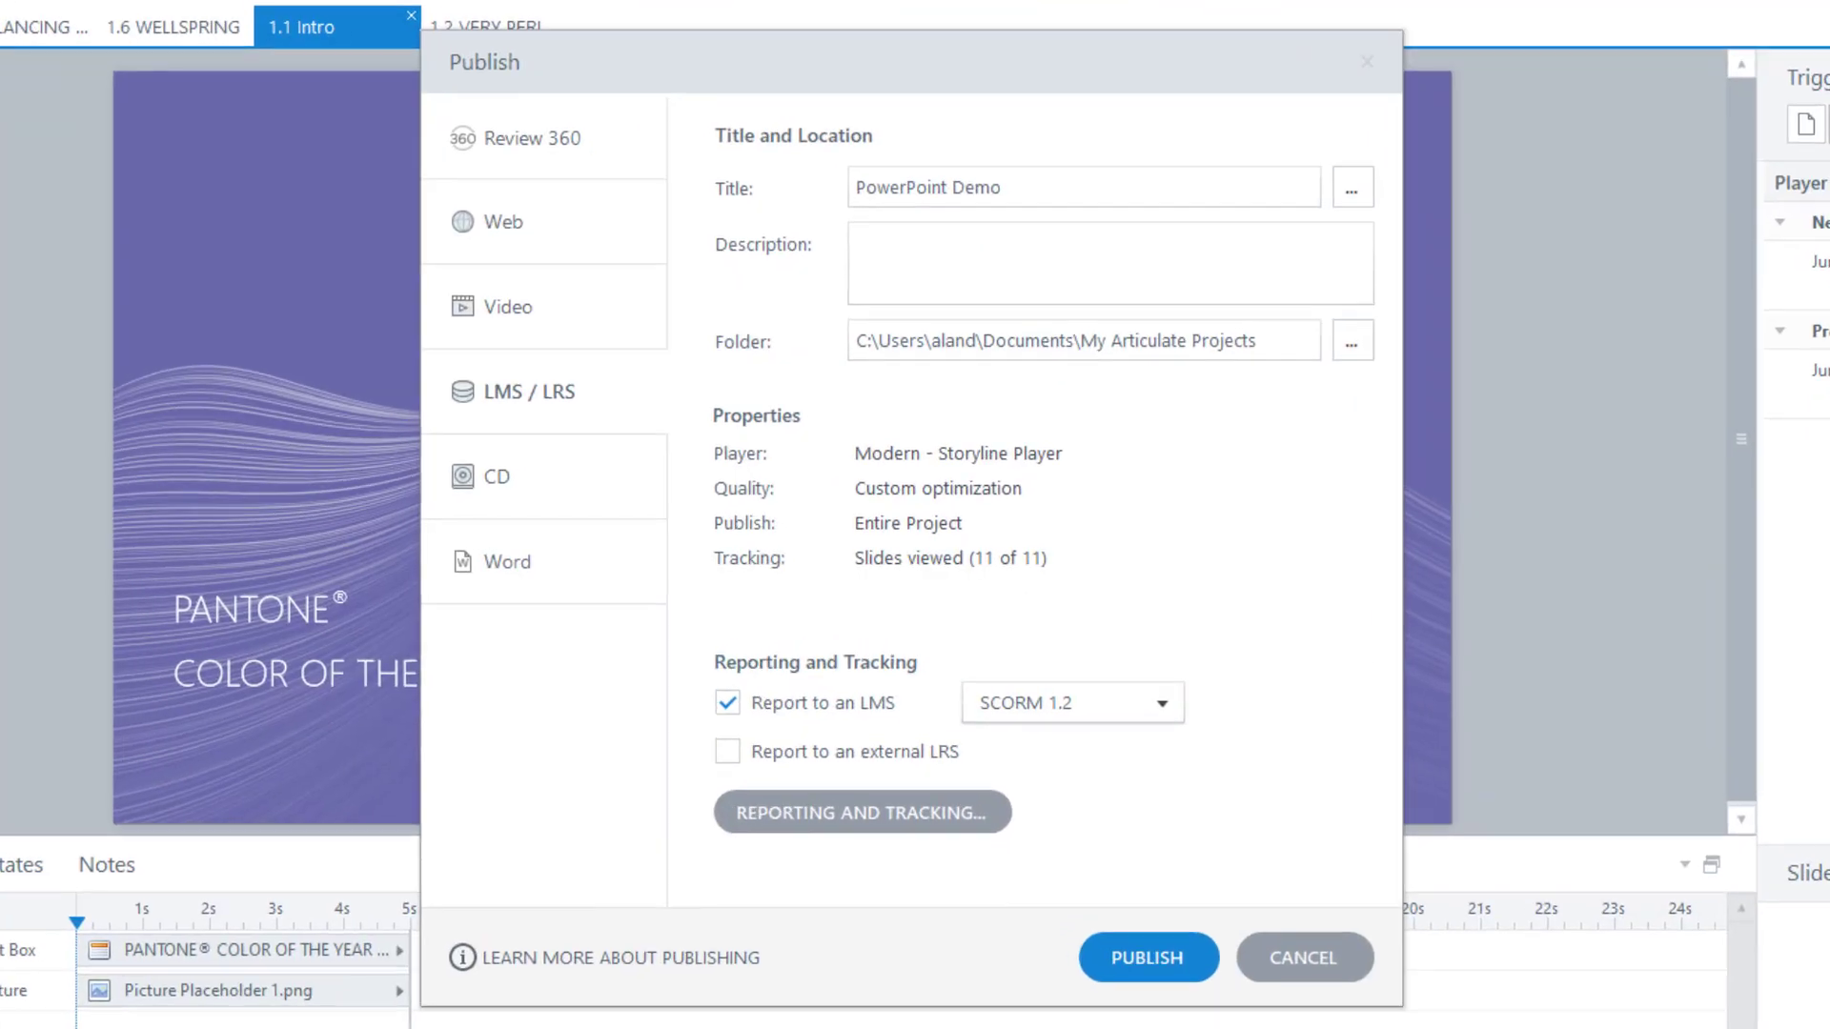
Set a custom publish quality with video quality 9 and image quality 100%.
{"action": "left_click", "coordinate": [977, 494]}
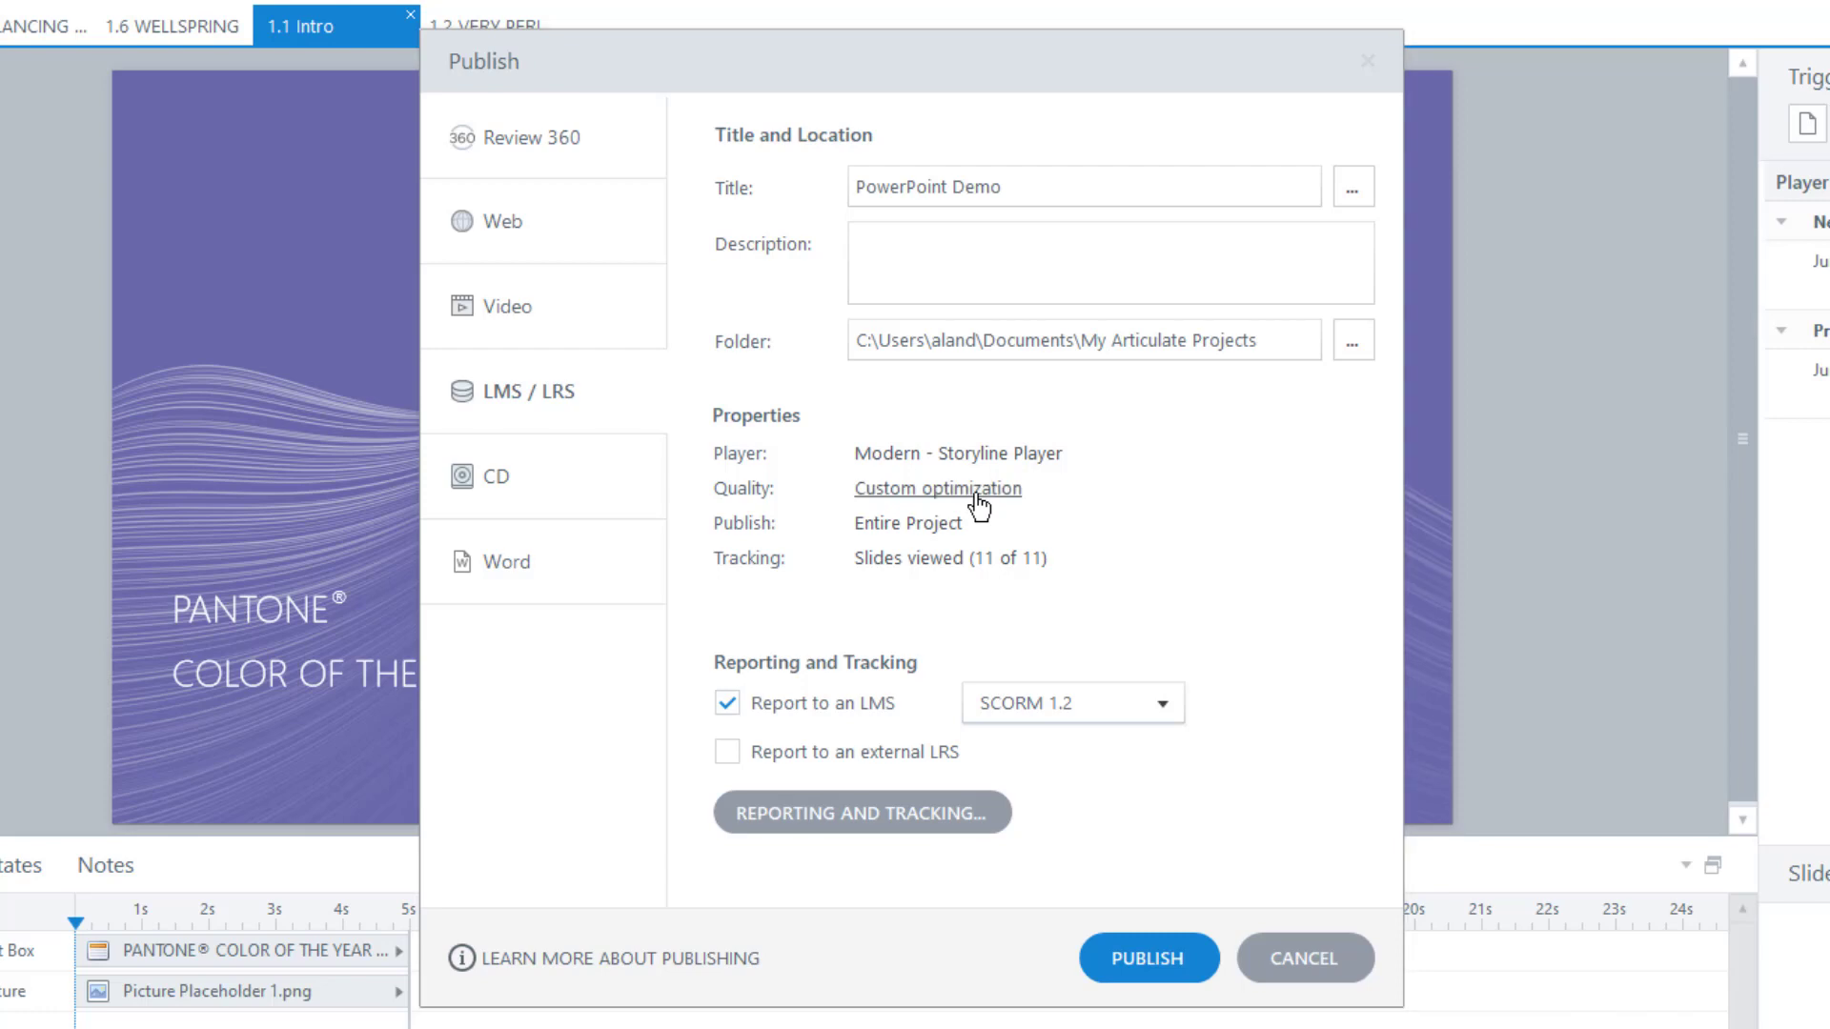
{"action": "left_click", "coordinate": [705, 386]}
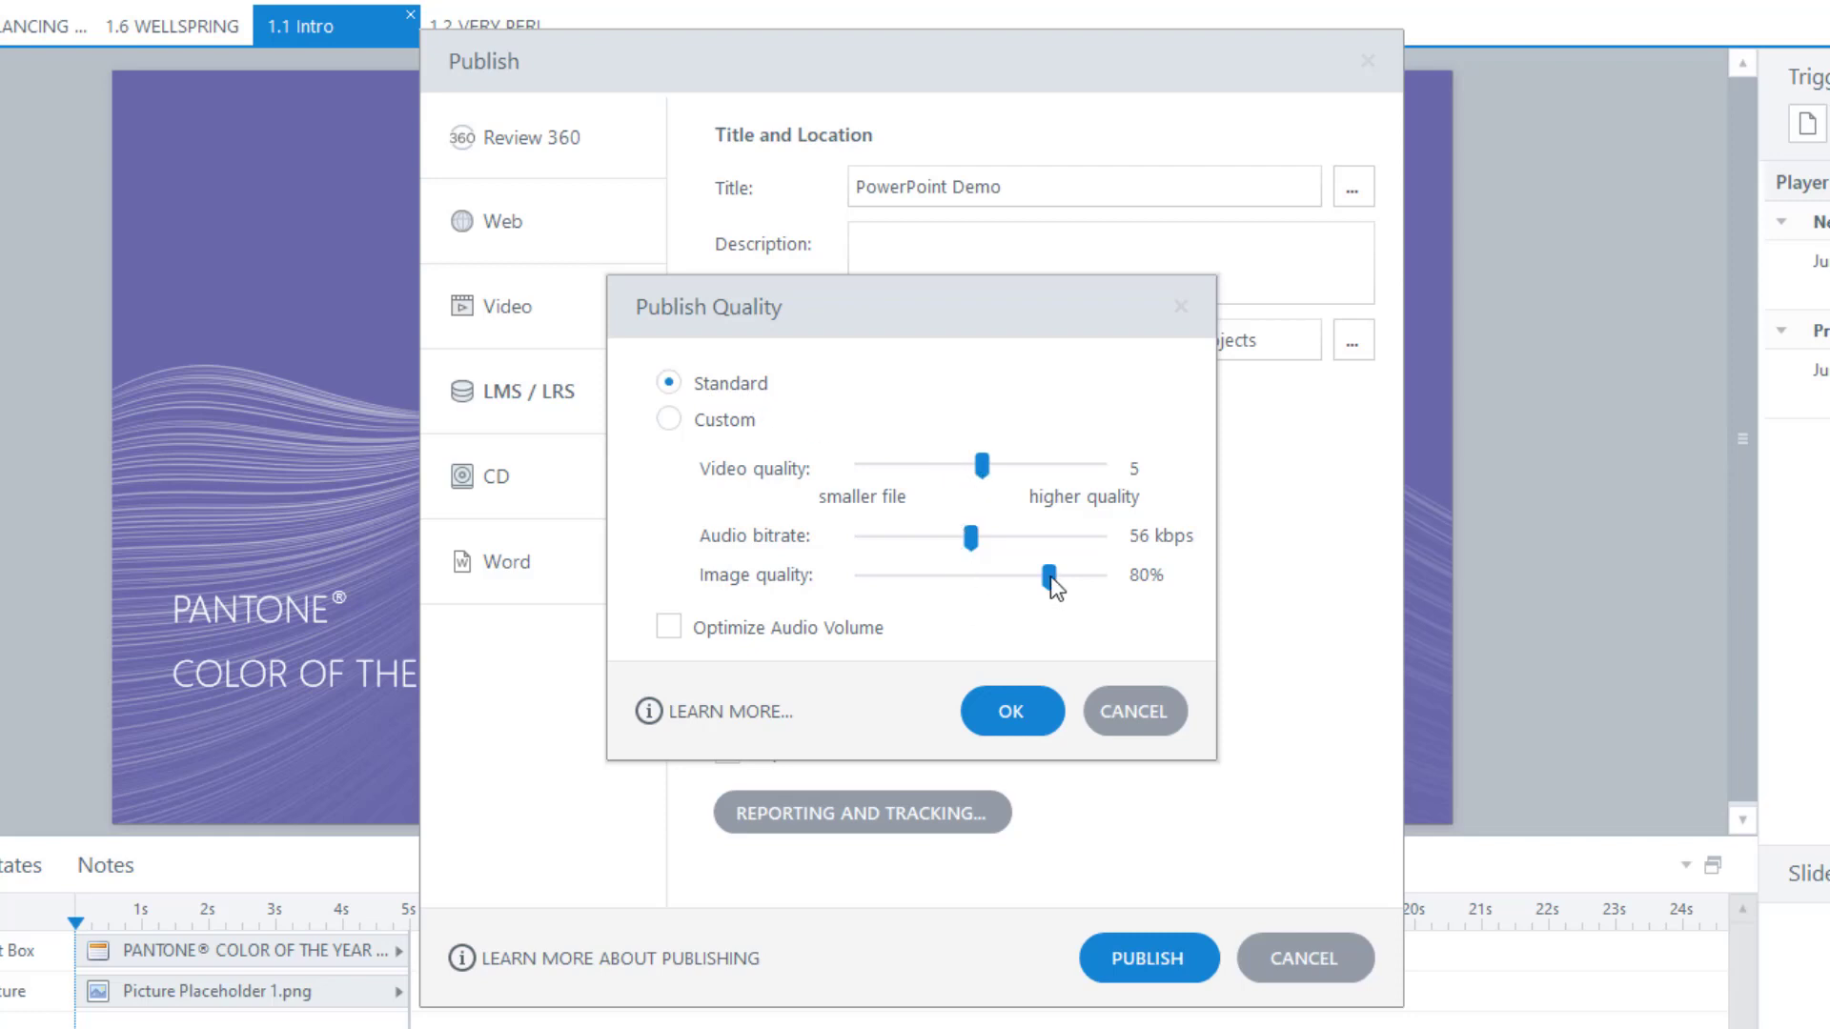
{"action": "left_click", "coordinate": [989, 463]}
{"action": "left_click_drag", "start_coordinate": [1052, 578], "coordinate": [1193, 593]}
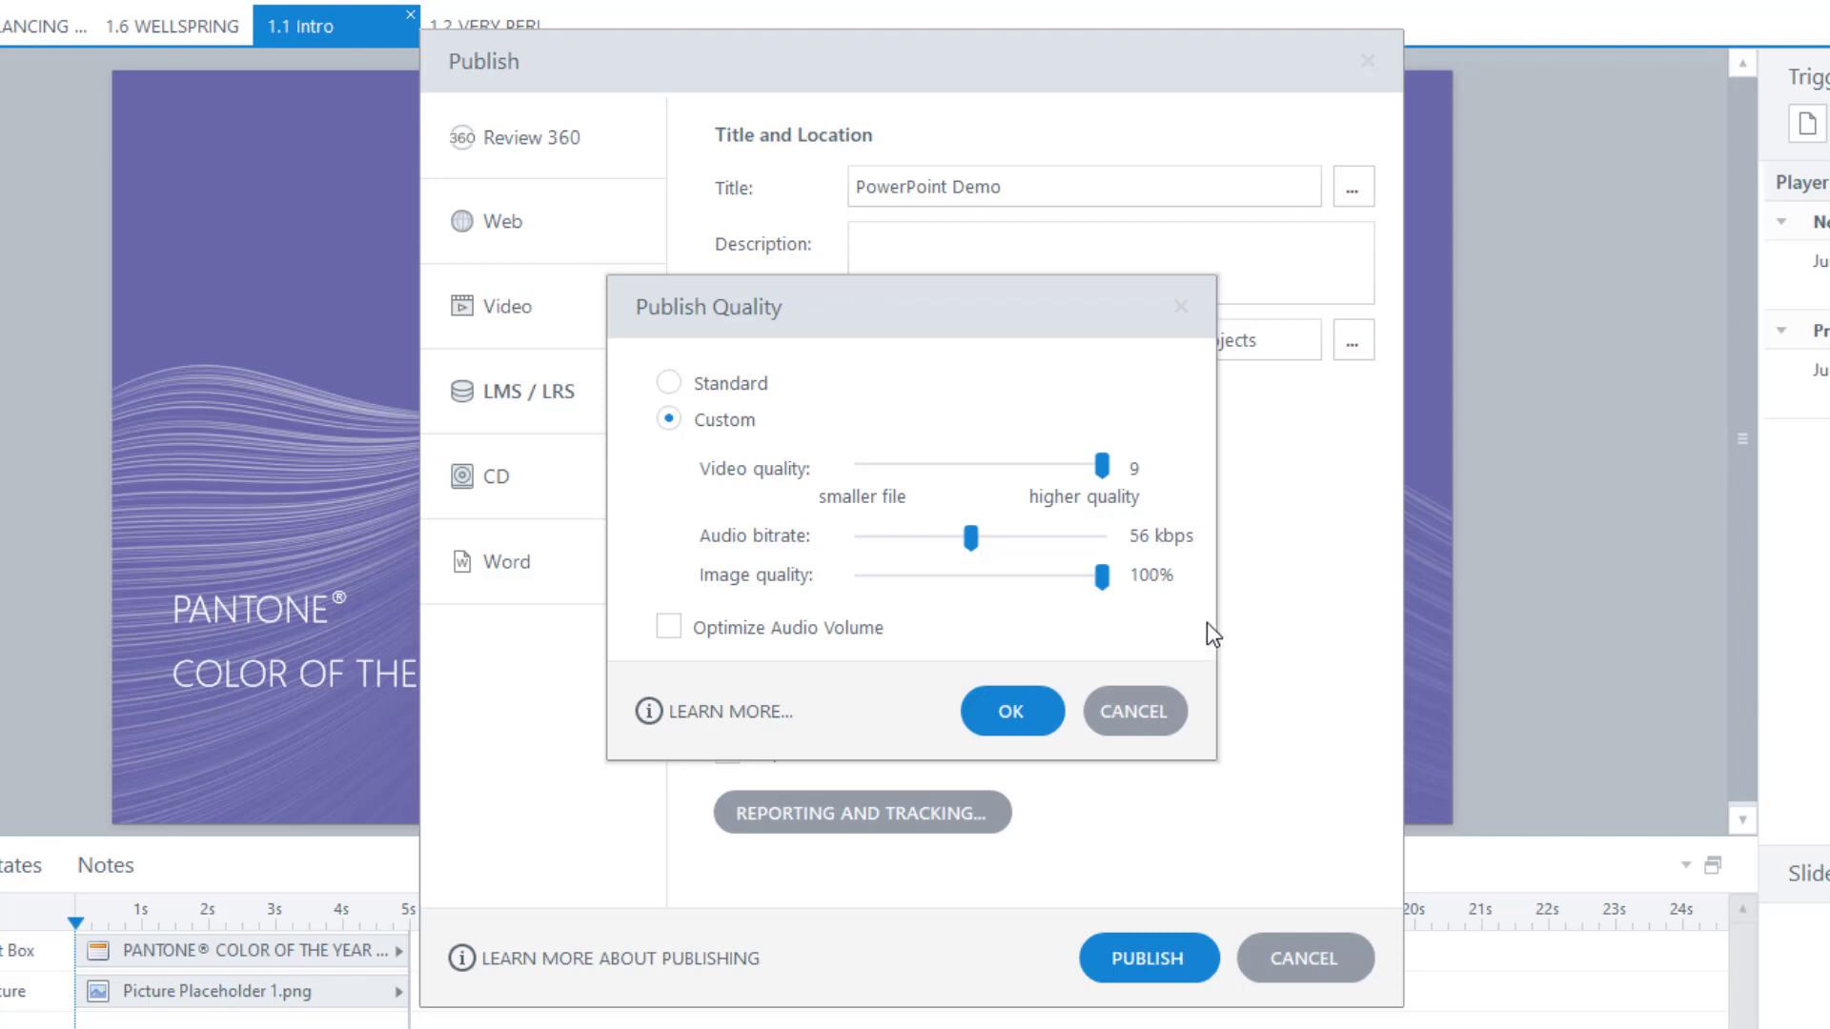
{"action": "left_click", "coordinate": [1010, 712]}
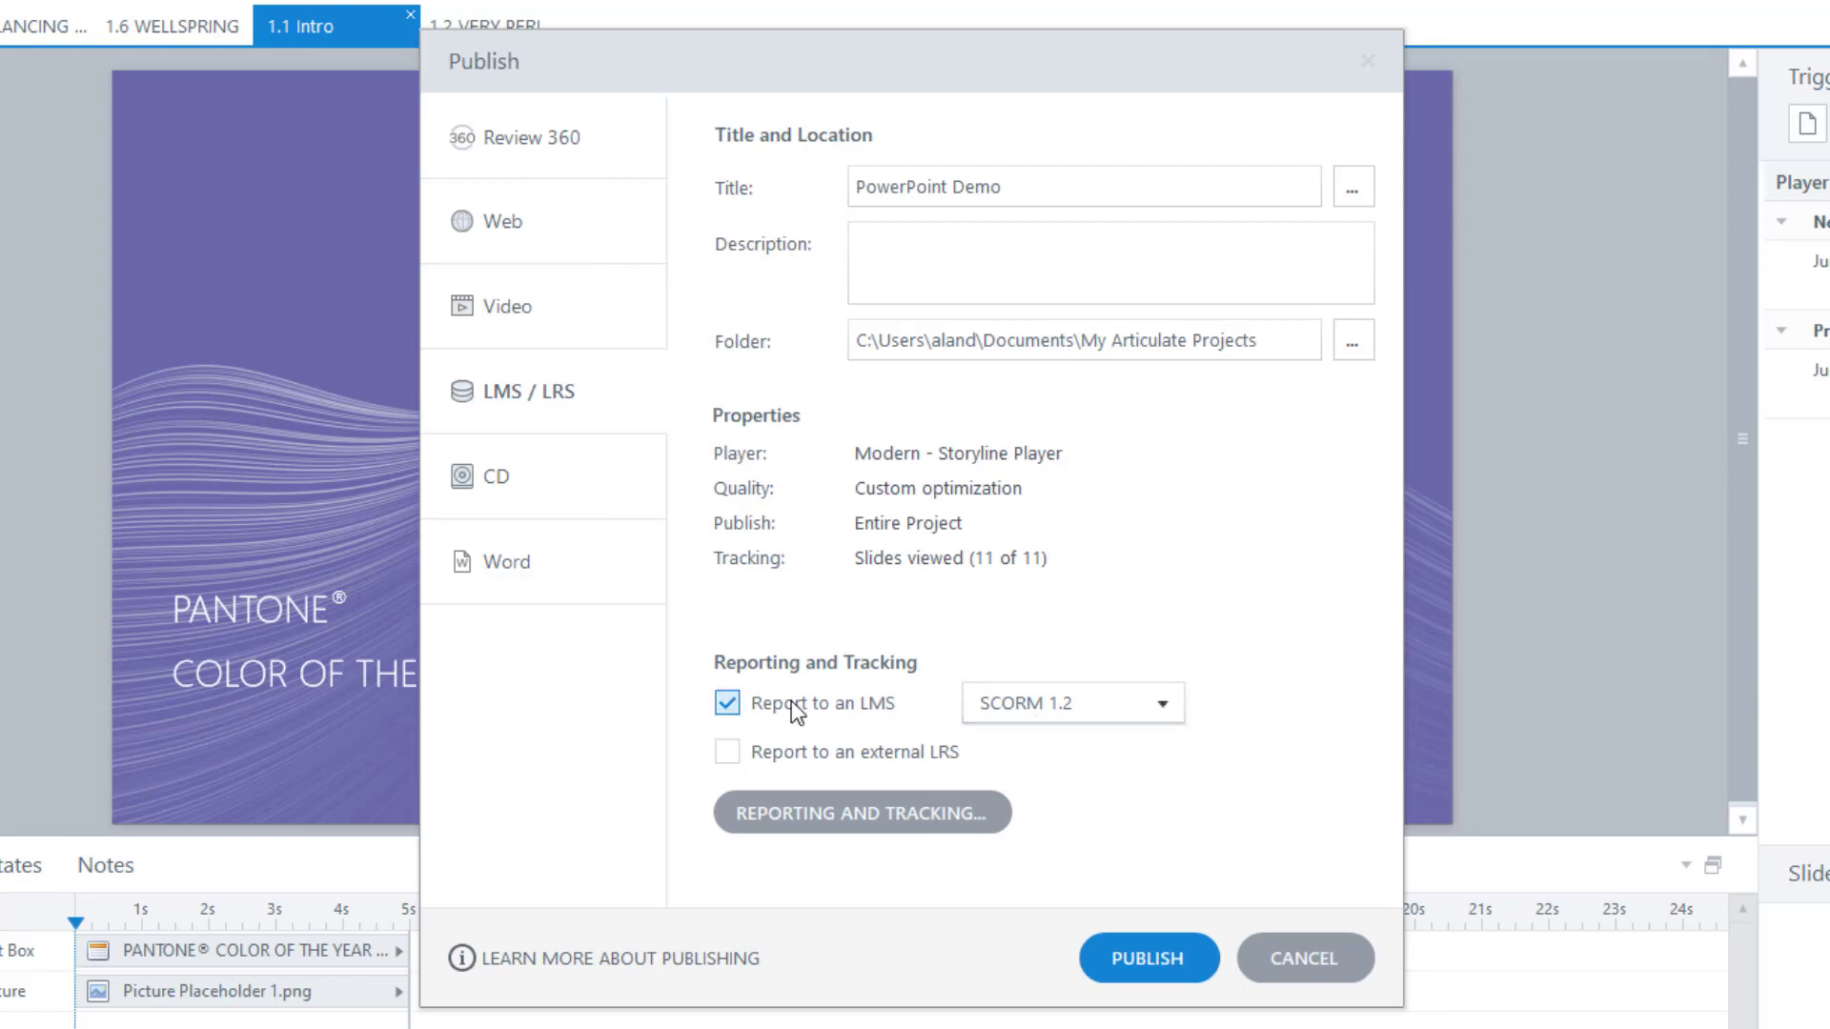
Choose SCORM 1.2 as the LMS reporting standard and publish the project.
{"action": "left_click", "coordinate": [1143, 713]}
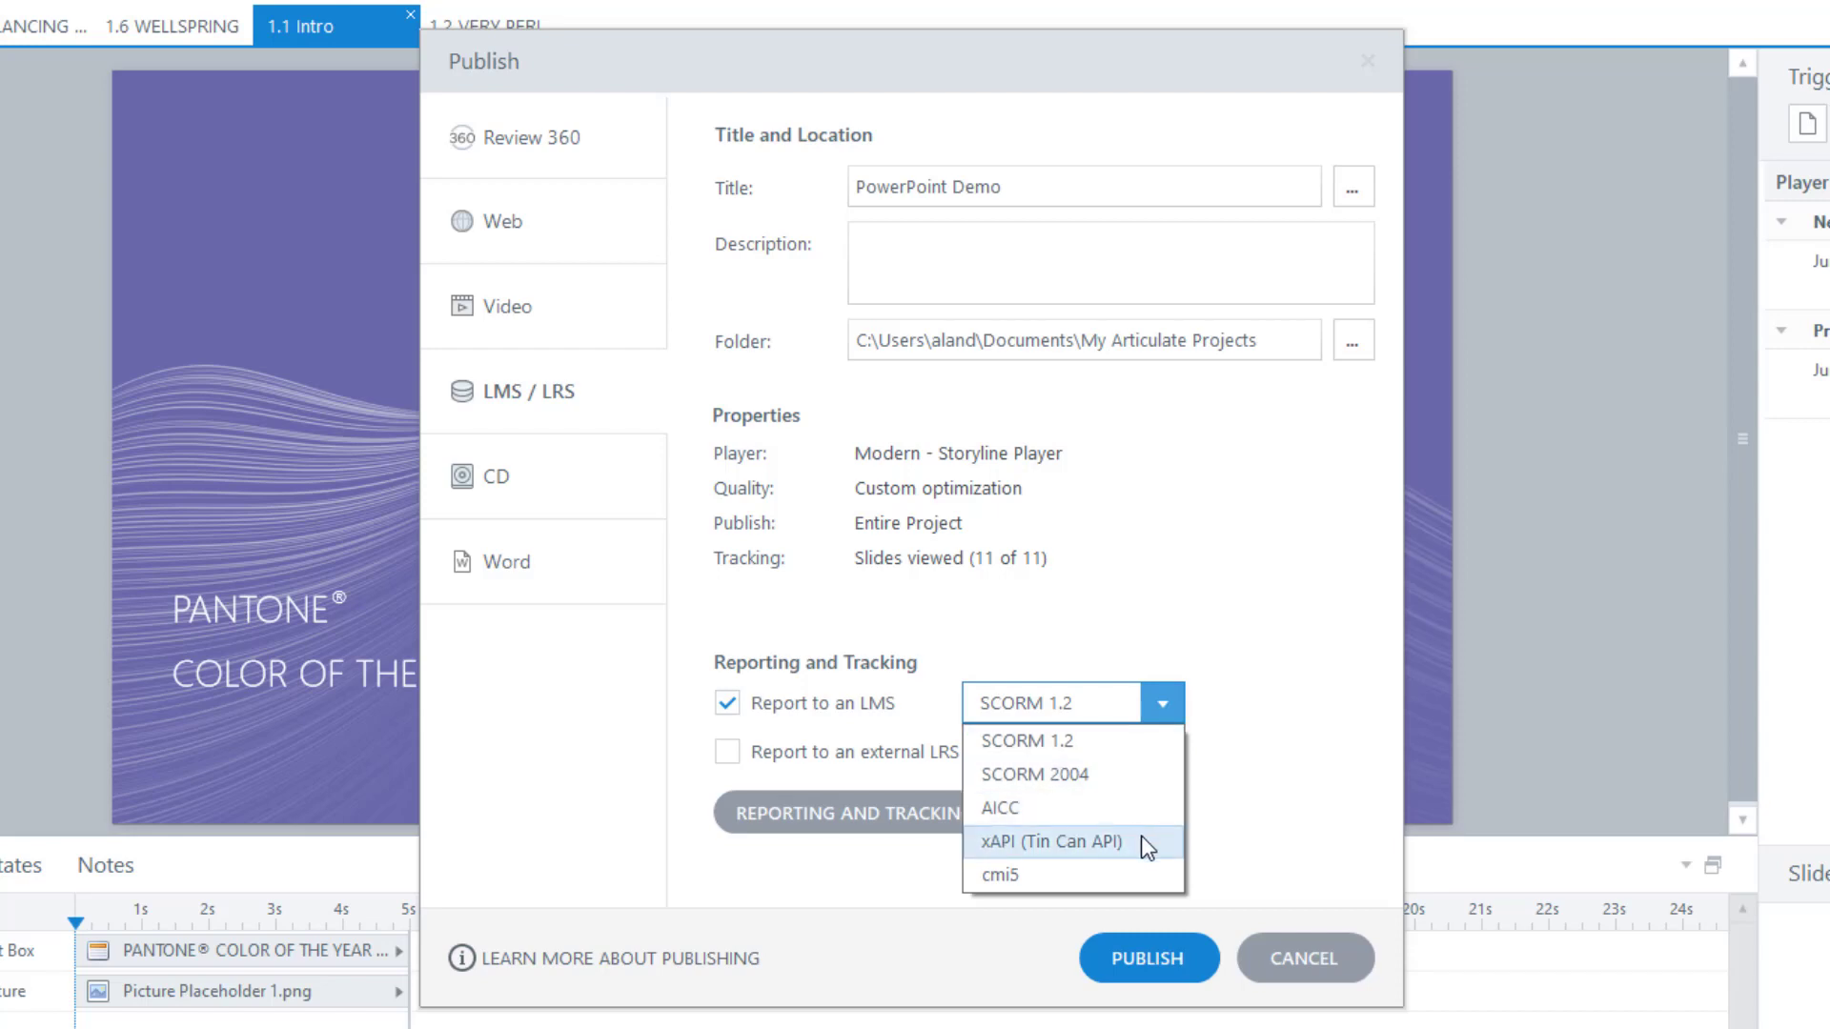
{"action": "left_click", "coordinate": [1146, 743]}
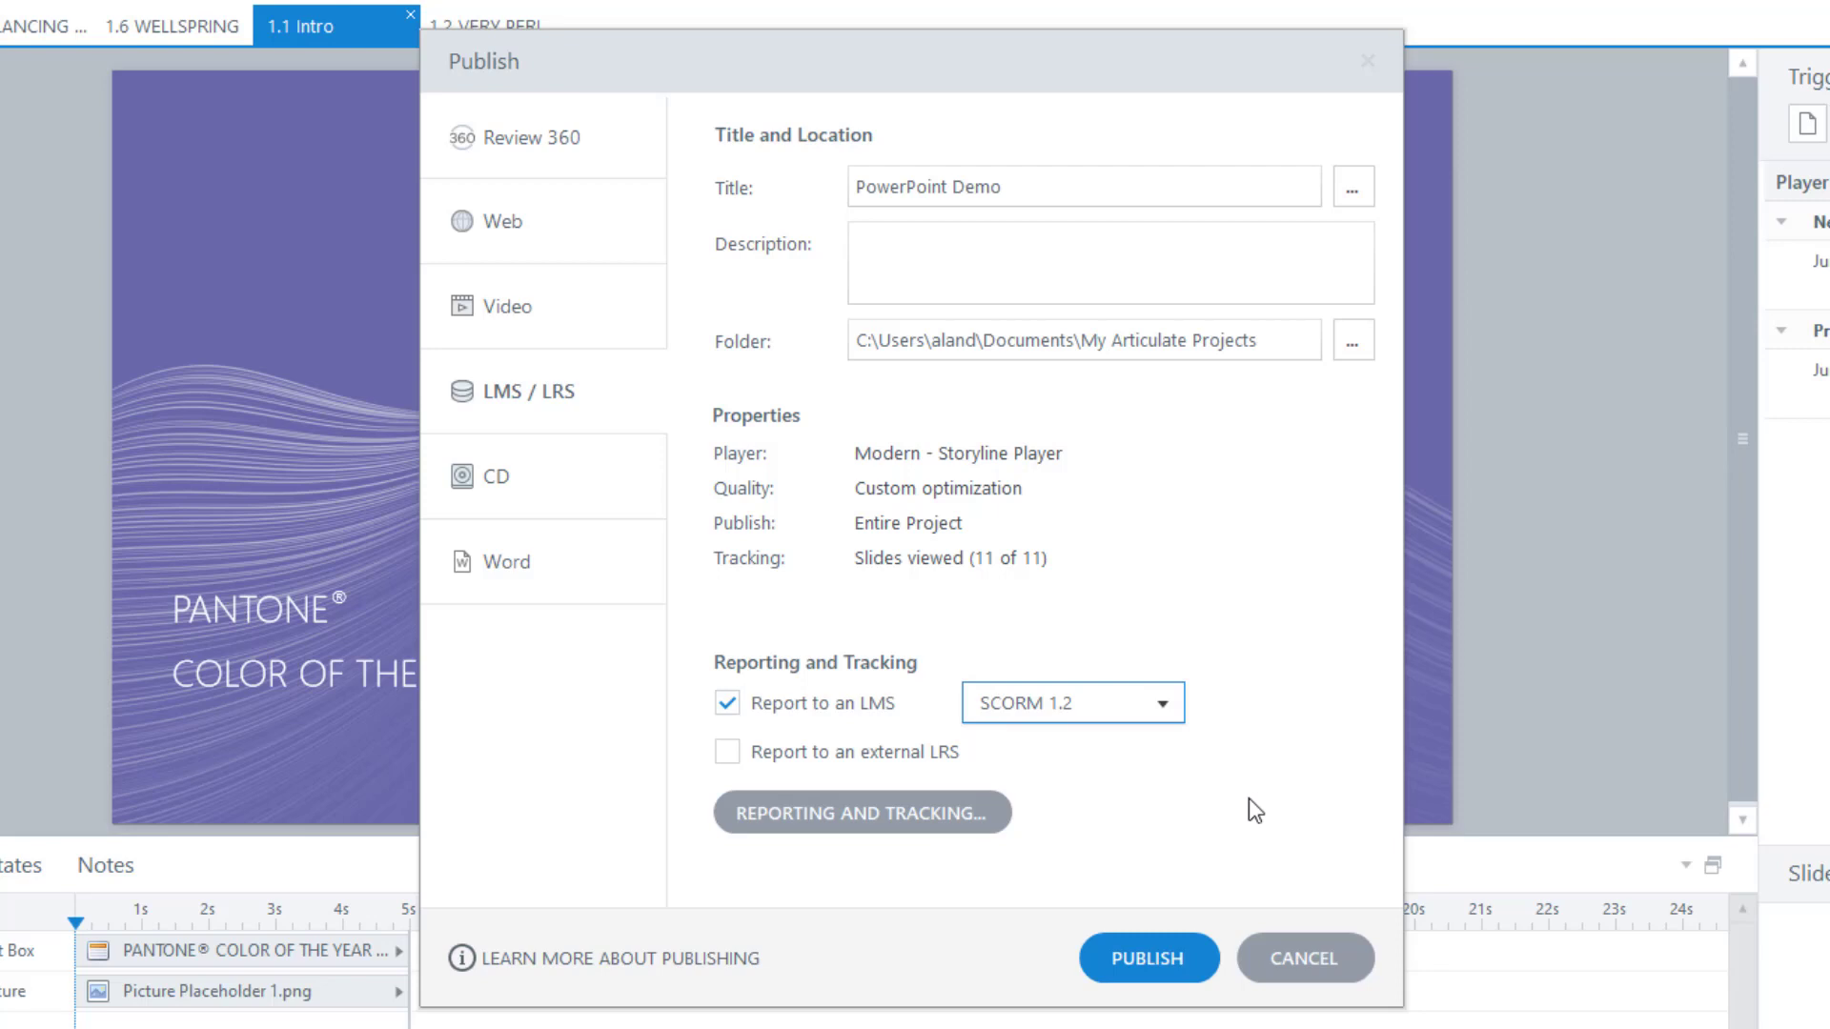
{"action": "left_click", "coordinate": [1197, 959]}
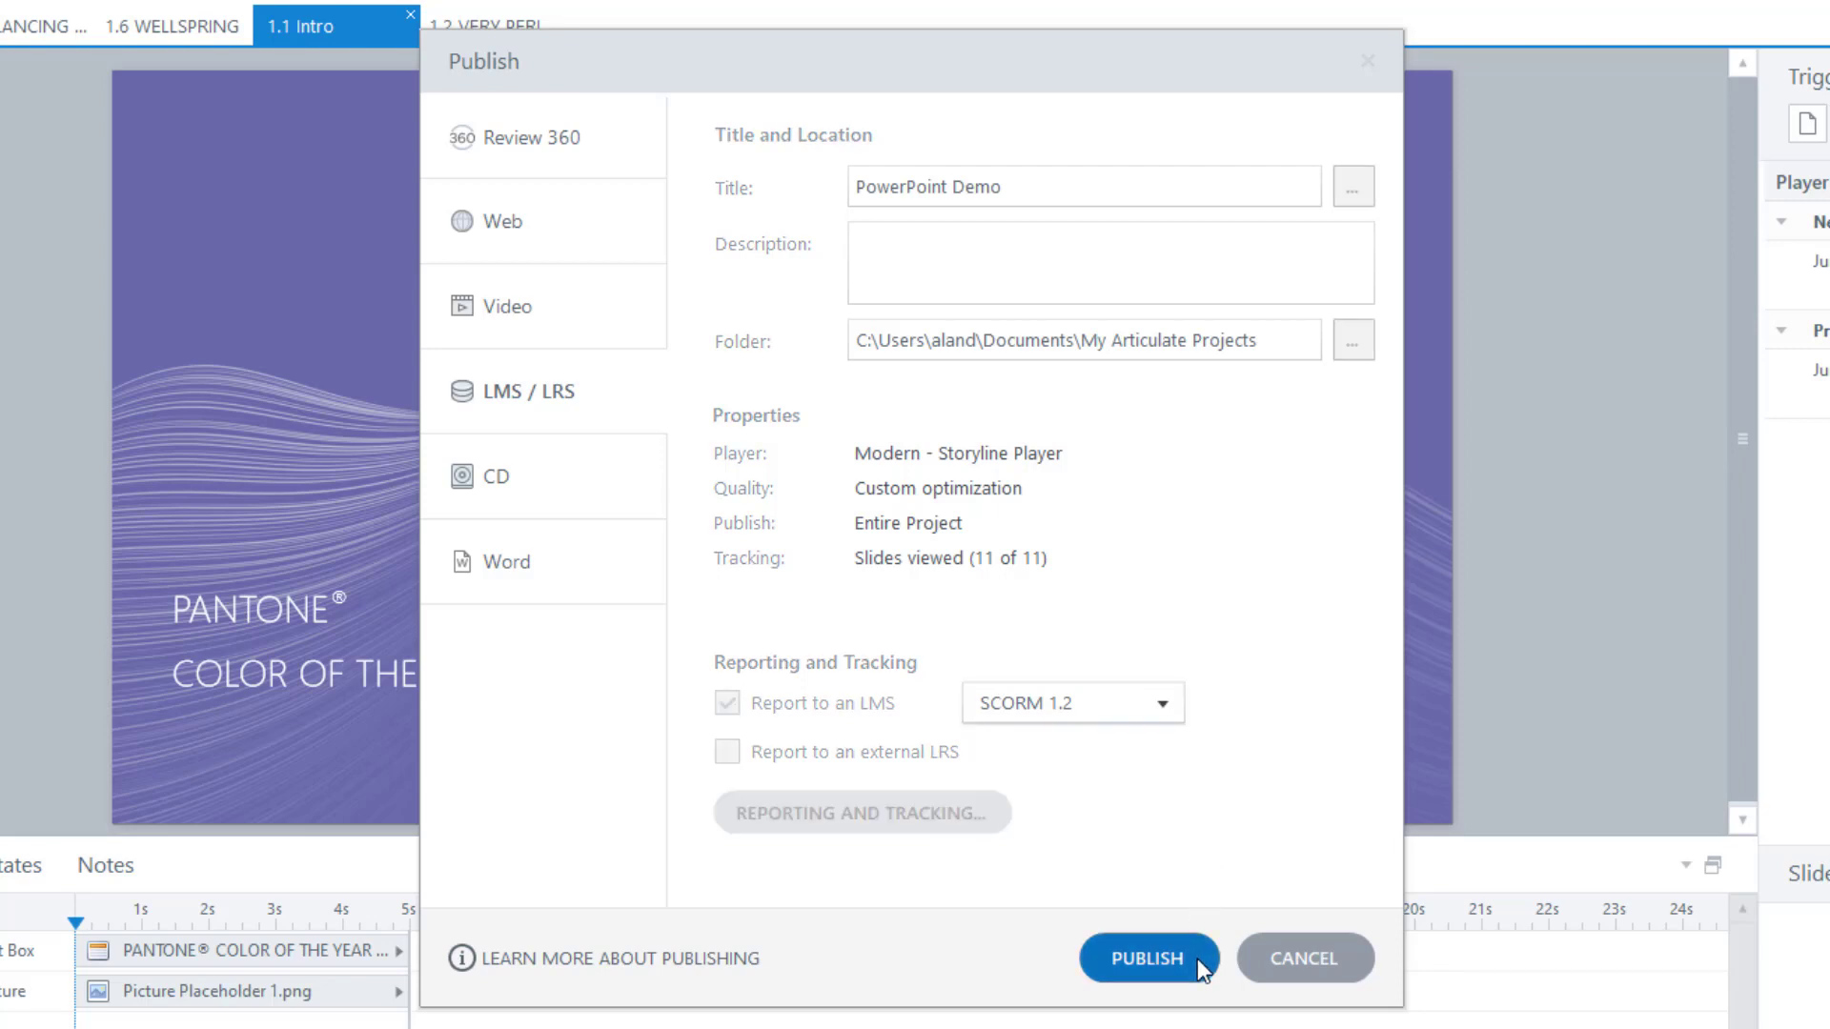